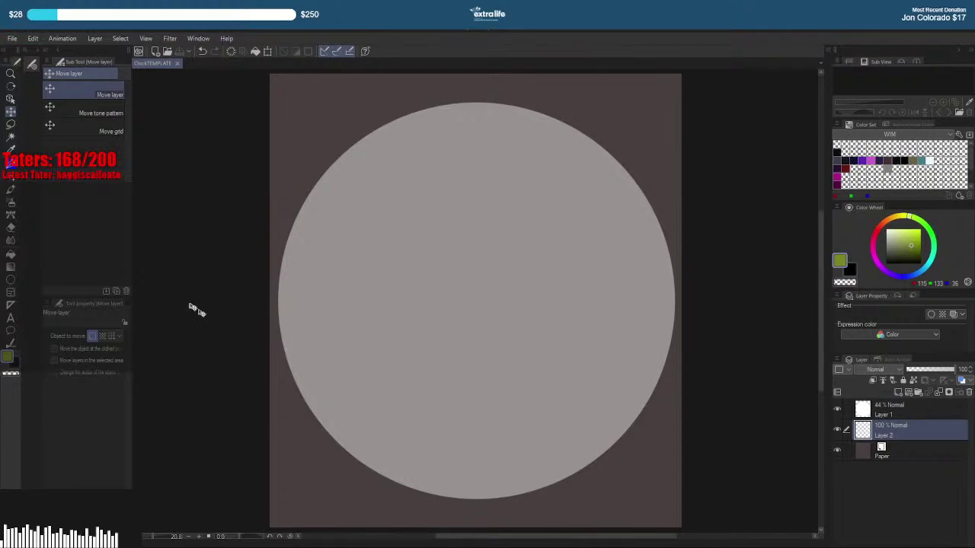
Try to place a two-line symmetrical ruler on Layer 2 at the 1950 mark of the horizontal ruler and undo the attempt
click(12, 306)
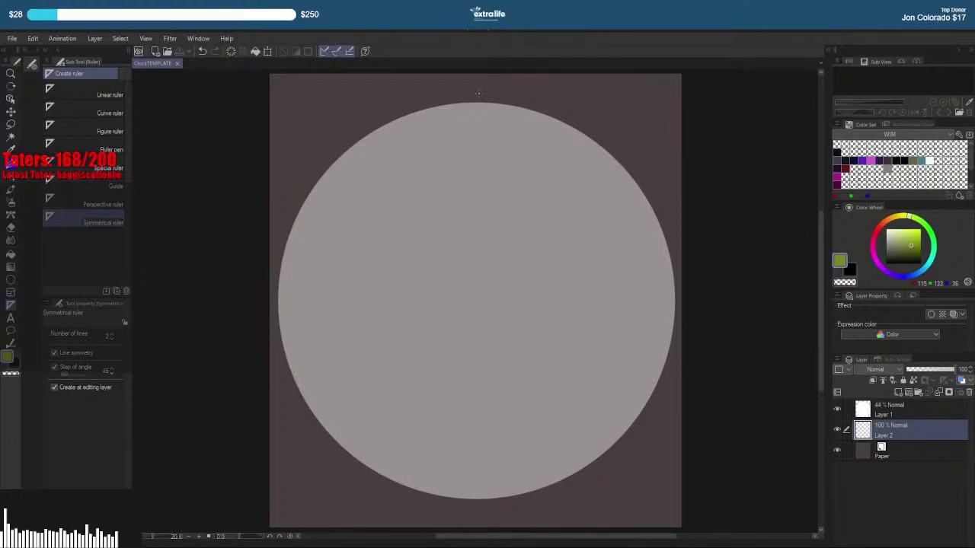
key(ctrl+r)
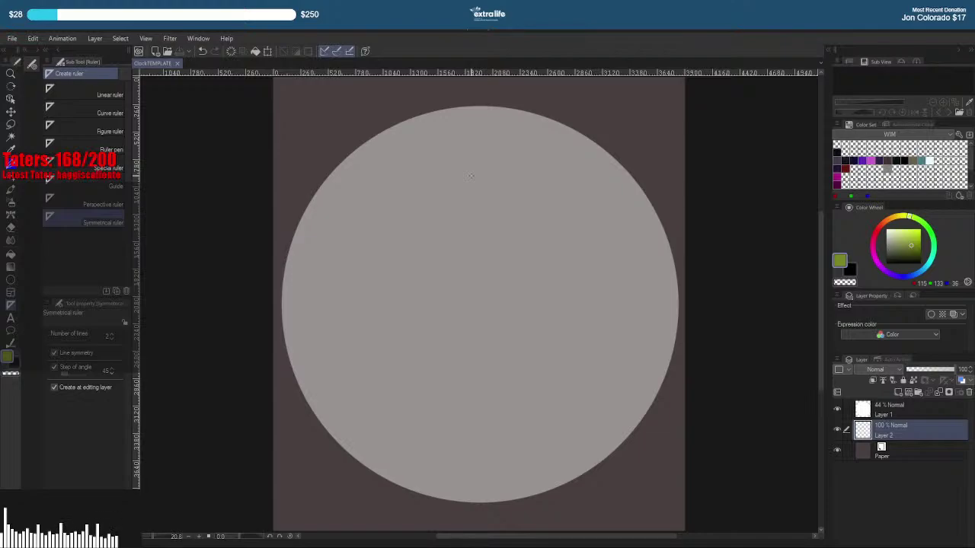
key(ctrl)
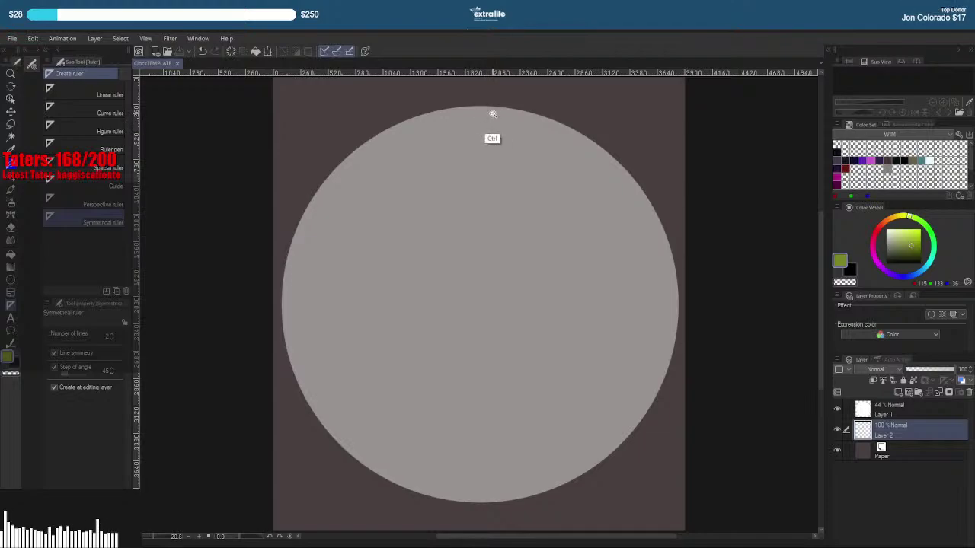
drag(487, 113, 508, 121)
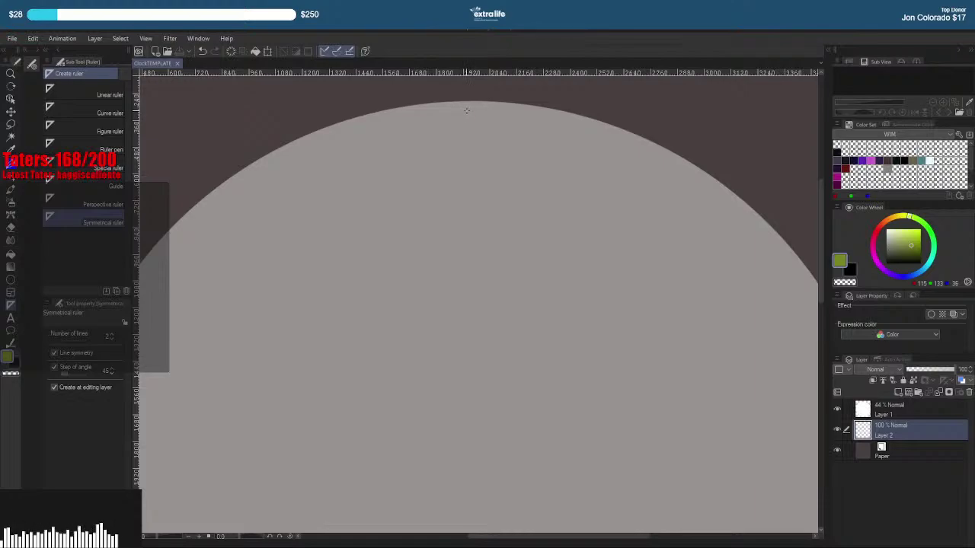
drag(467, 111, 533, 124)
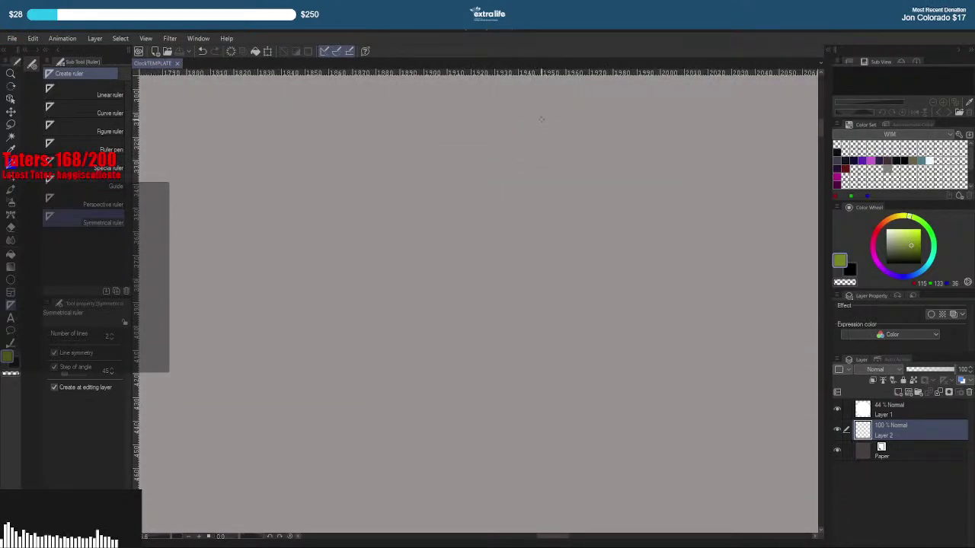
key(shift)
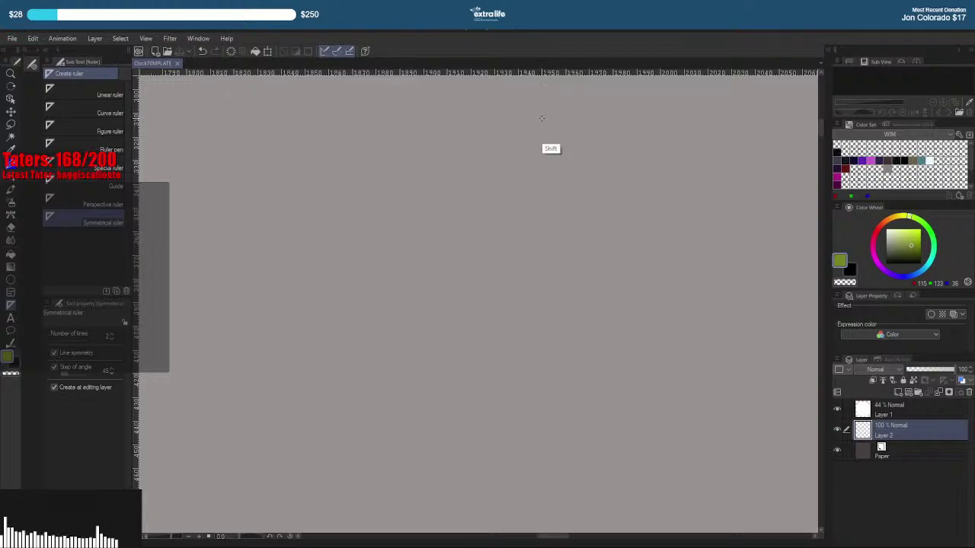
drag(541, 118, 544, 130)
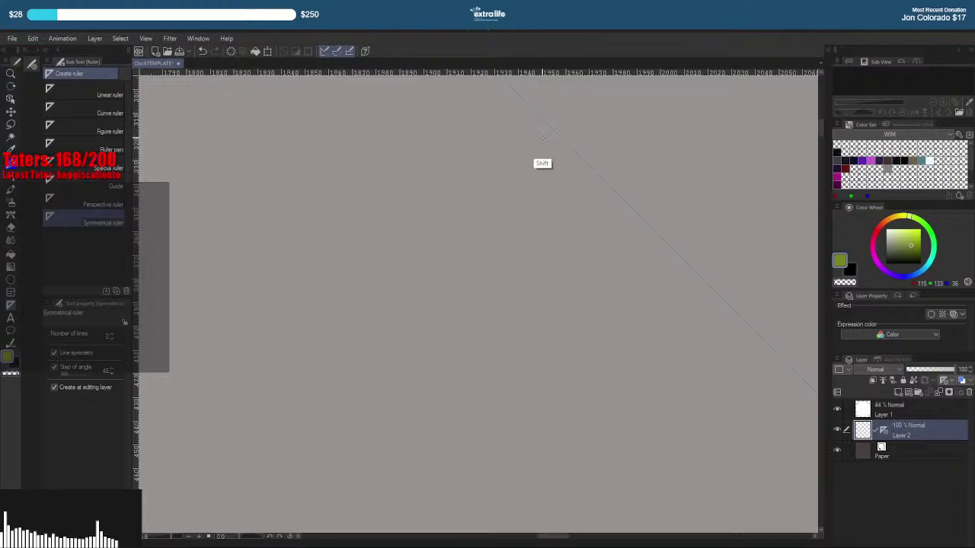
key(ctrl+z)
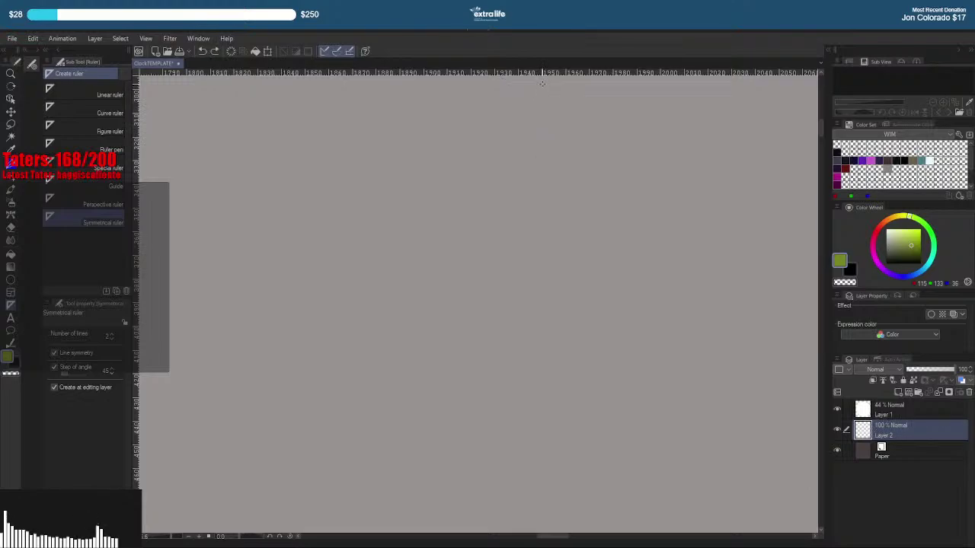
Create a vertical two-line symmetrical ruler through the circle at the 1950 mark, and hide the canvas rulers
key(shift)
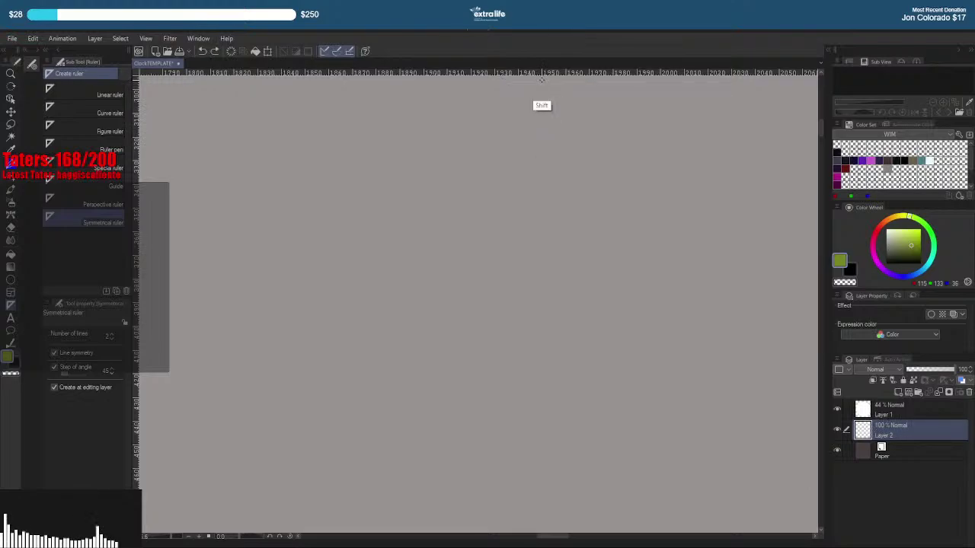
drag(542, 79, 541, 327)
scroll(626, 196, down, 8)
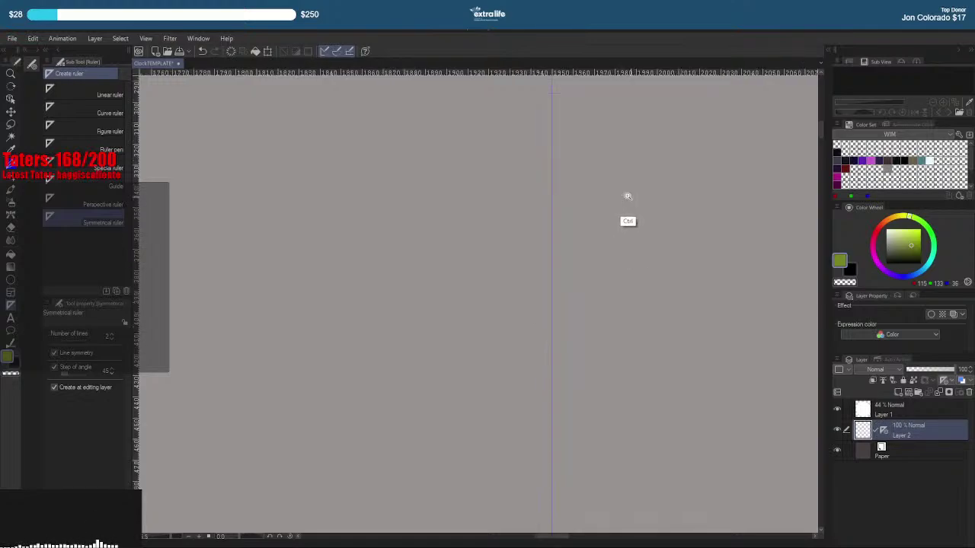
scroll(608, 231, down, 6)
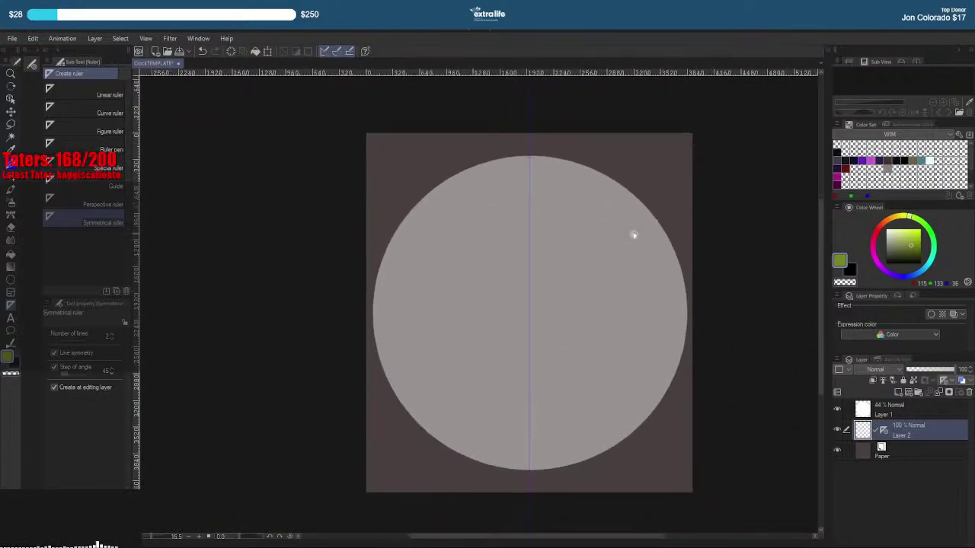
drag(560, 230, 535, 226)
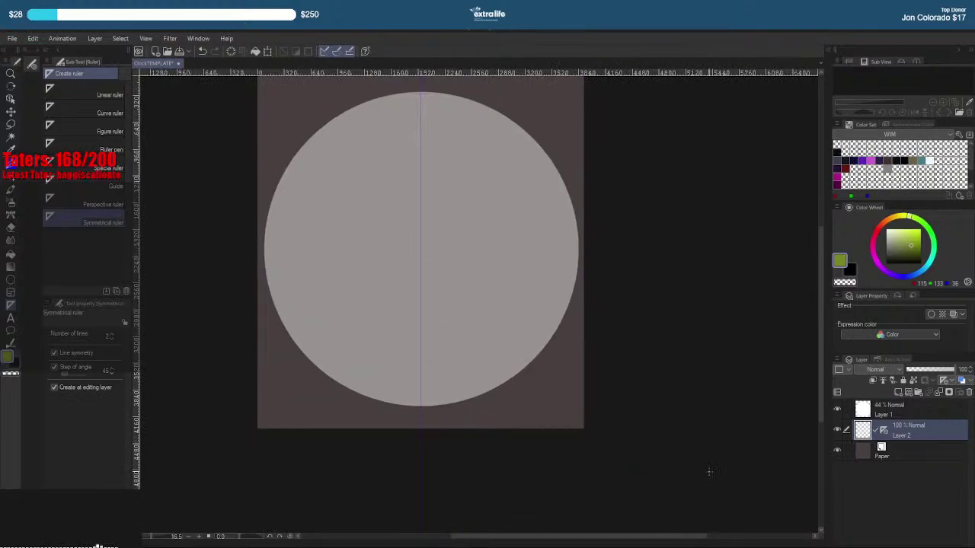
key(ctrl+r)
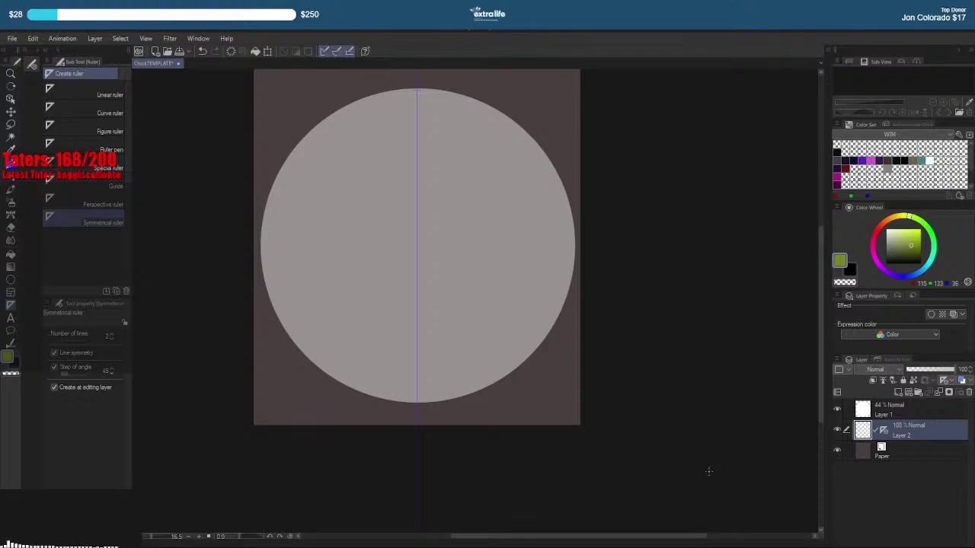
Rotate the canvas view 90 degrees and create a second symmetrical ruler at the 2150 mark, perpendicular to the first one
key(r)
drag(671, 207, 402, 107)
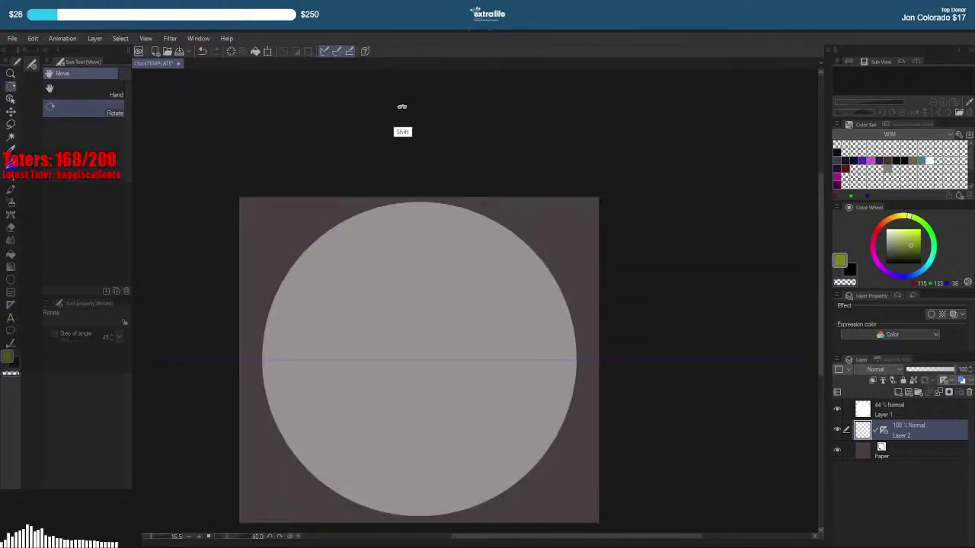
drag(400, 216, 470, 189)
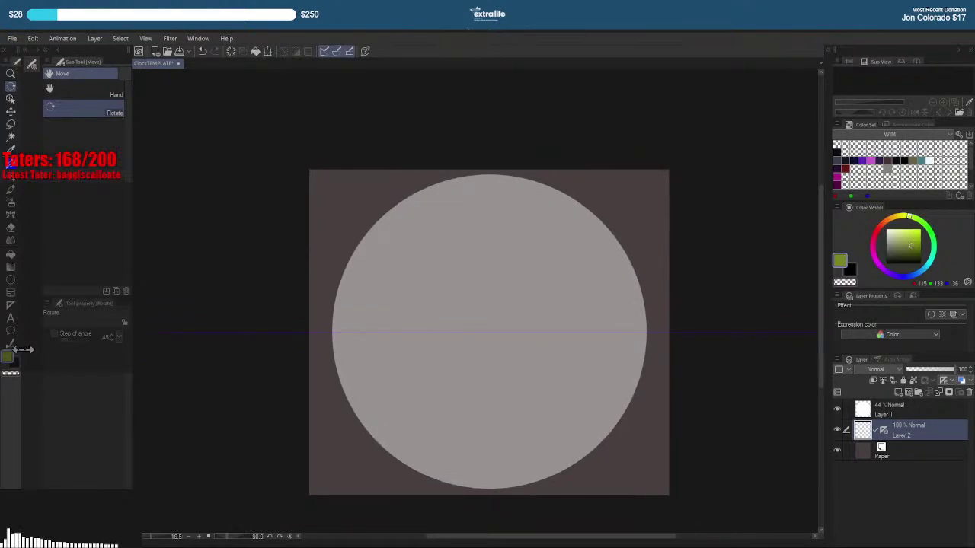
click(11, 304)
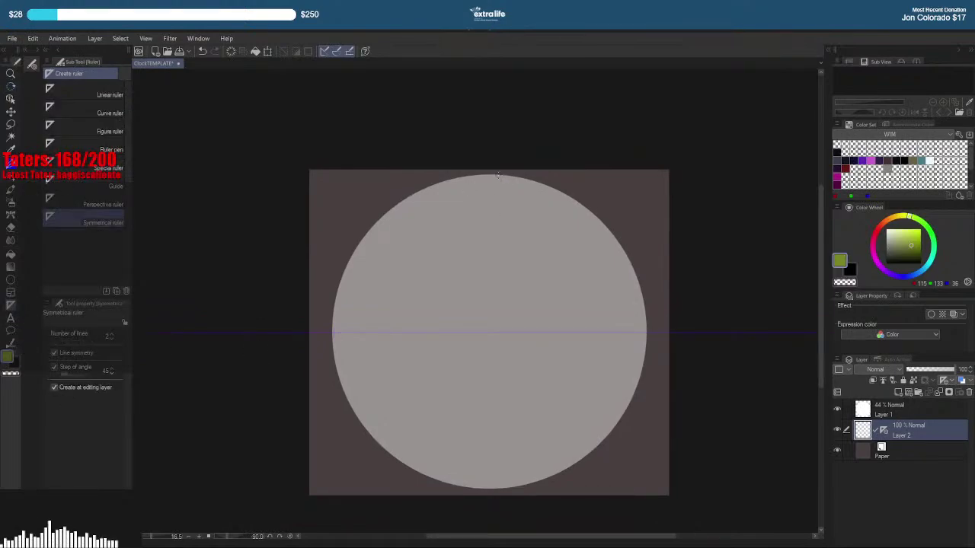
key(ctrl+r)
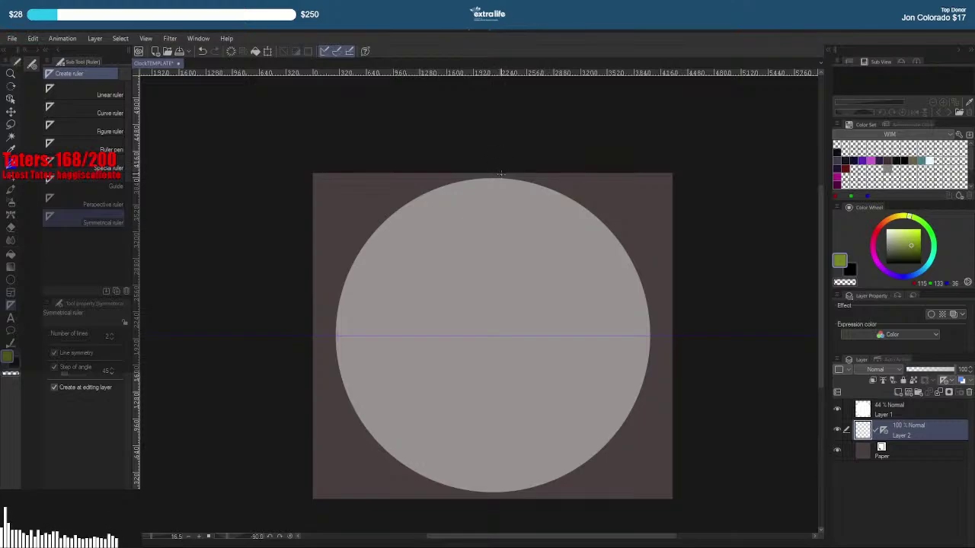
drag(490, 175, 557, 201)
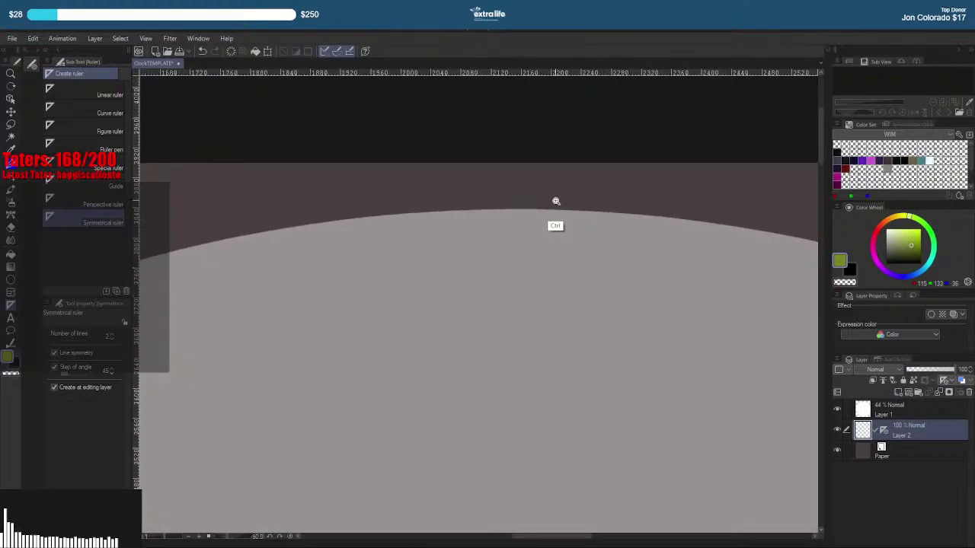
ctrl+click(528, 197)
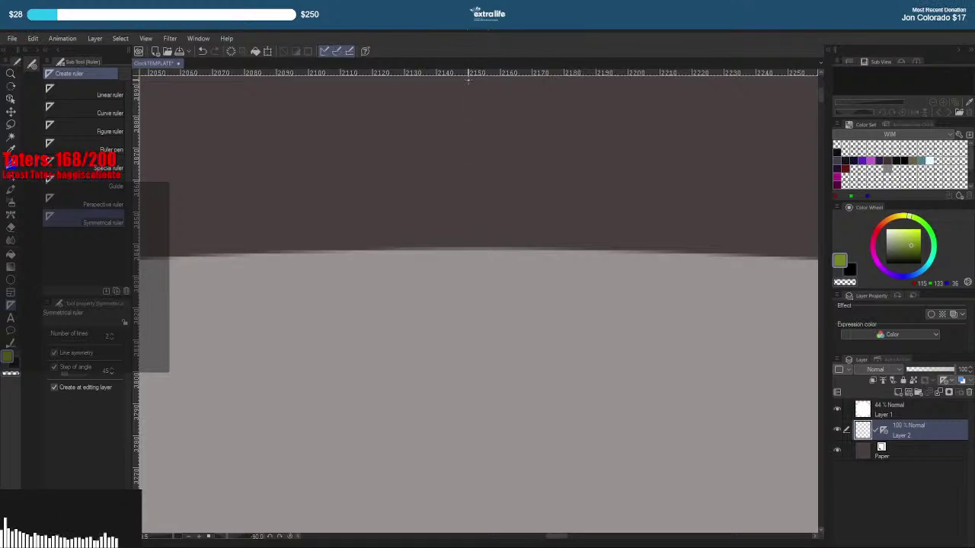
drag(468, 77, 469, 137)
drag(582, 154, 487, 154)
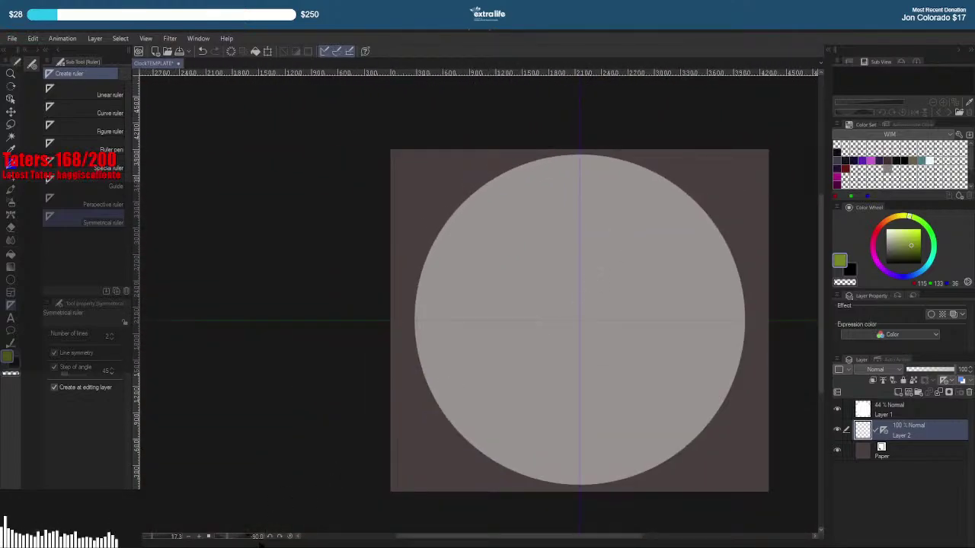
Reset the canvas view rotation to upright and hide the canvas rulers
click(290, 536)
drag(524, 320, 517, 221)
drag(526, 310, 558, 309)
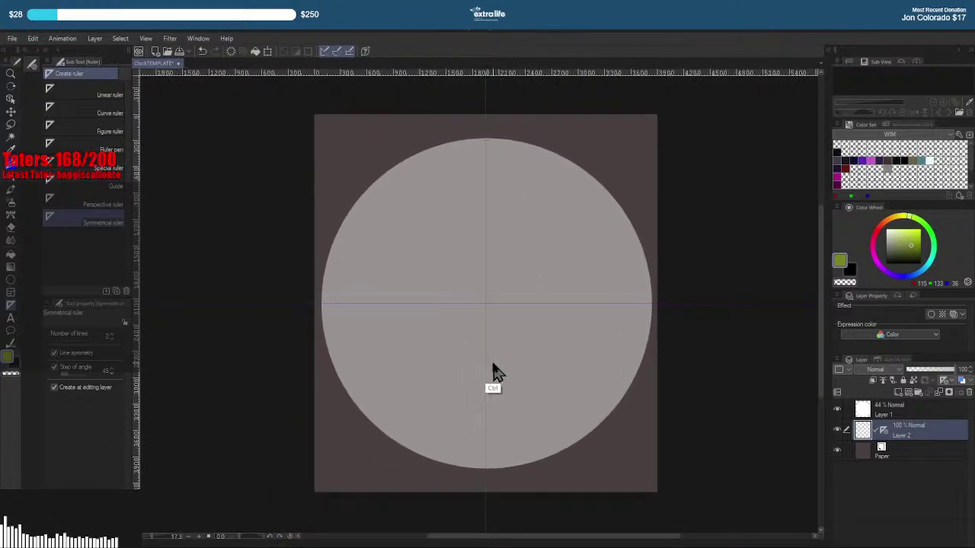
key(ctrl+r)
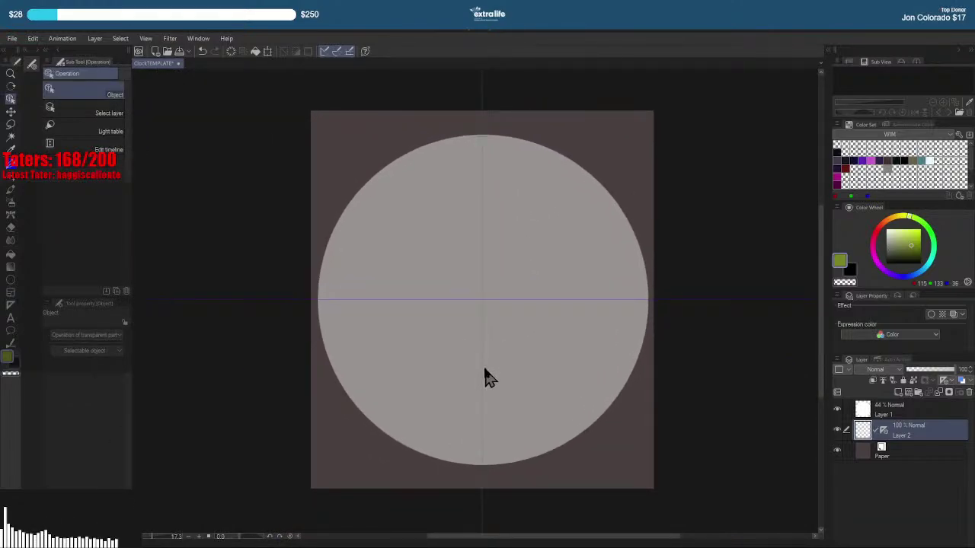
key(p)
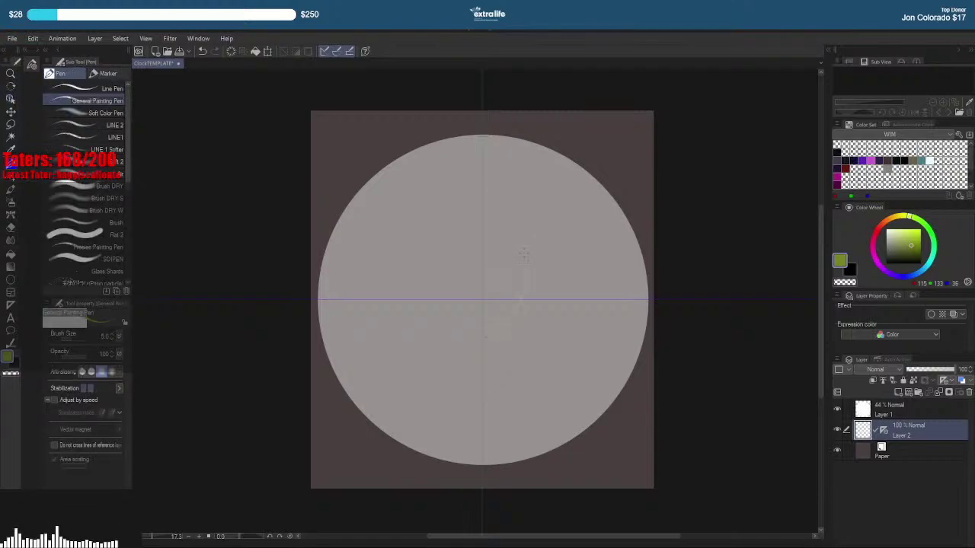
key(ctrl+z)
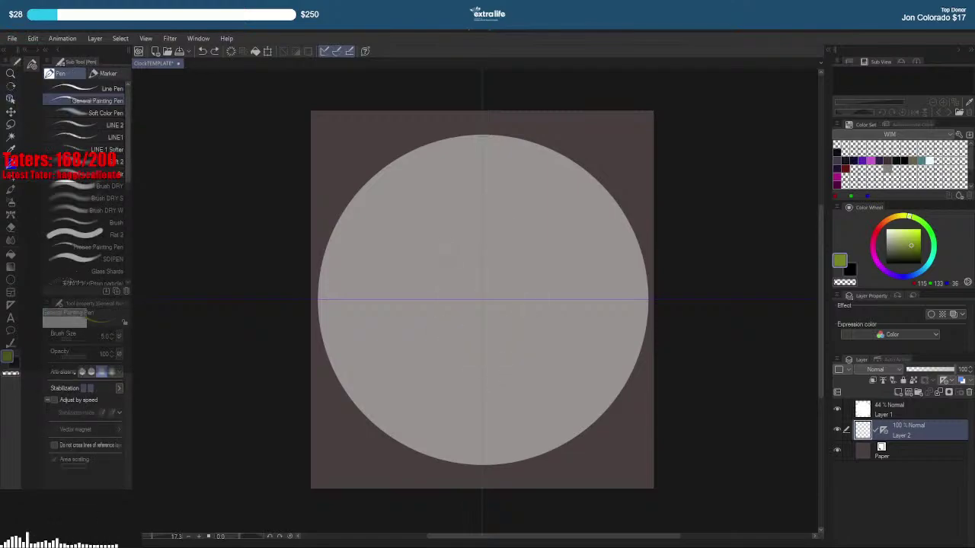
key(ctrl+y)
key(ctrl+z)
key(ctrl+z)
key(ctrl+z)
key(ctrl+z)
key(ctrl+z)
key(ctrl+z)
key(ctrl+z)
key(ctrl+z)
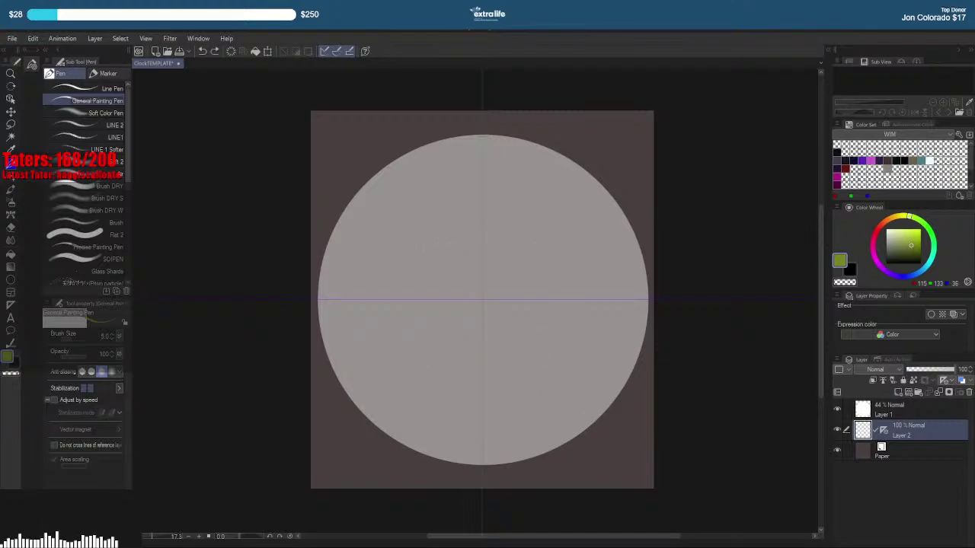
Paint short diagonal test strokes in olive green inside the circle with the Transparent watercolor brush, using size 80 for the thicker ones
key(b)
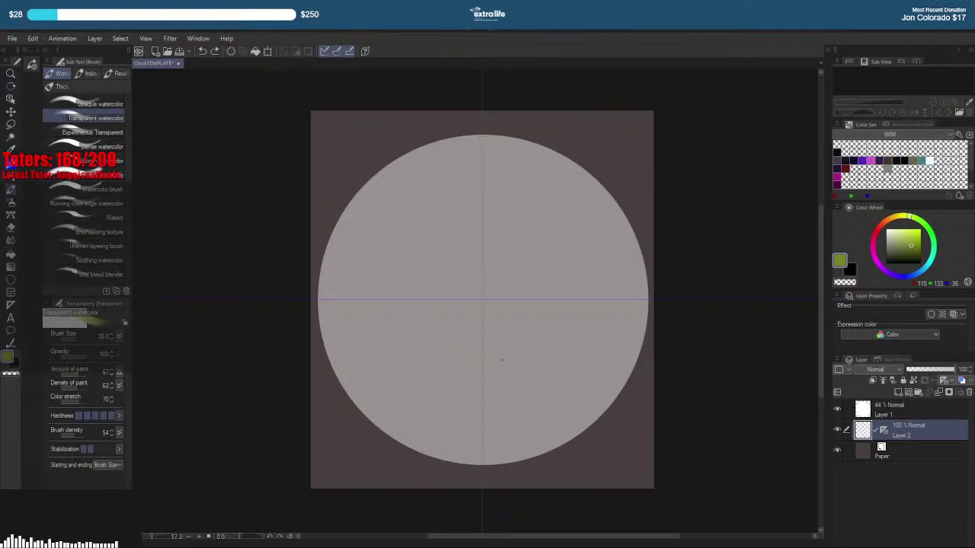
mouse_move(522, 345)
mouse_down()
mouse_move(533, 339)
mouse_move(510, 362)
mouse_up()
mouse_move(434, 354)
mouse_down()
mouse_move(456, 372)
mouse_move(431, 343)
mouse_move(457, 369)
mouse_up()
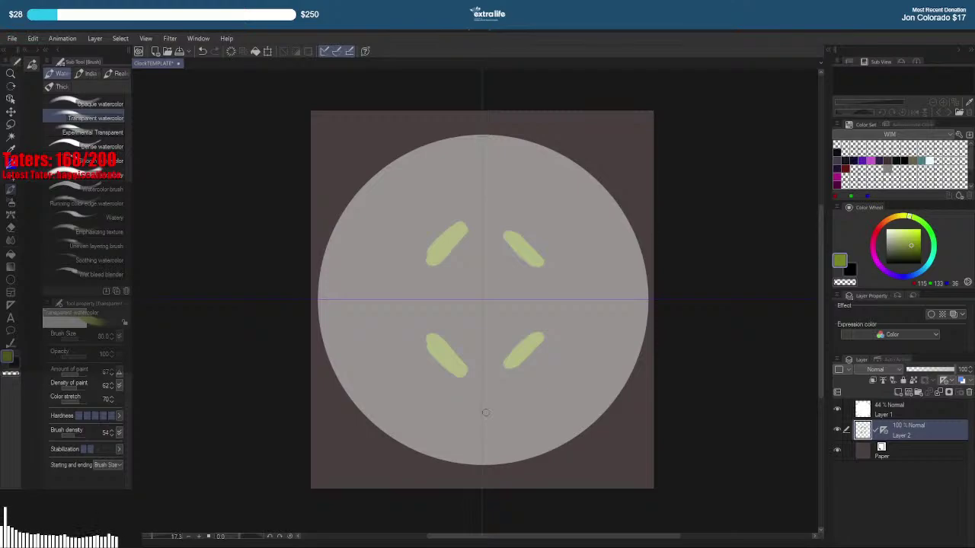
Undo the test strokes and both symmetrical rulers on Layer 2
click(10, 304)
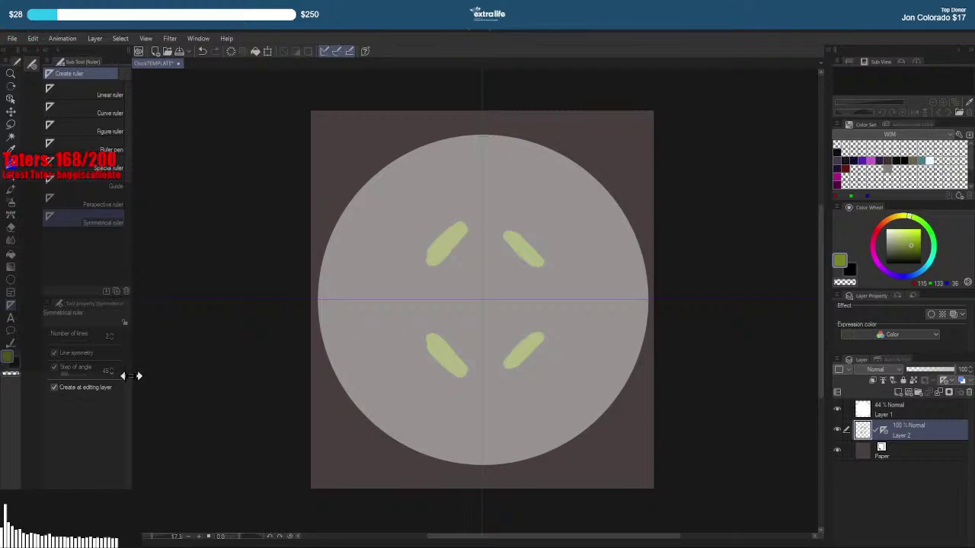
key(ctrl+z)
key(ctrl+z)
key(ctrl+z)
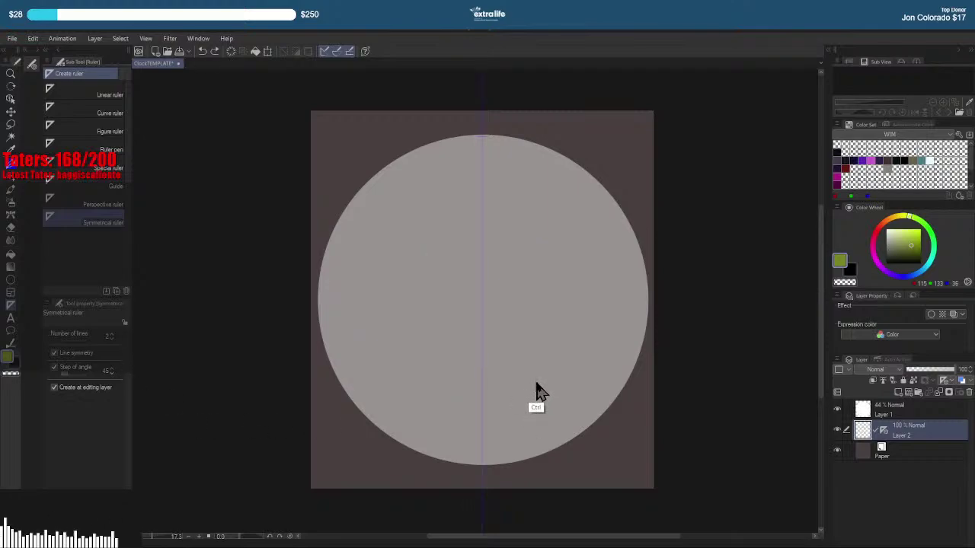
key(ctrl+z)
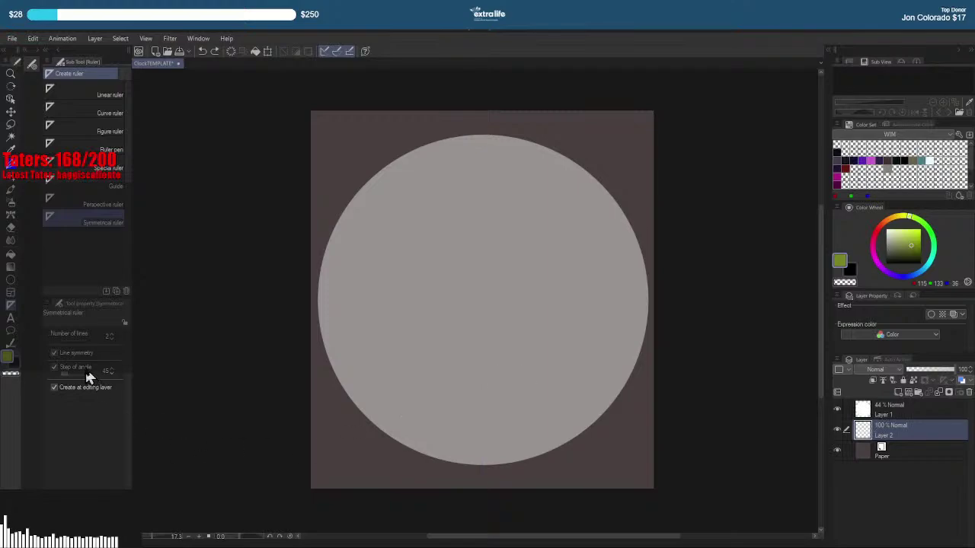
Set the symmetrical ruler's number of lines to 12
click(112, 335)
click(112, 335)
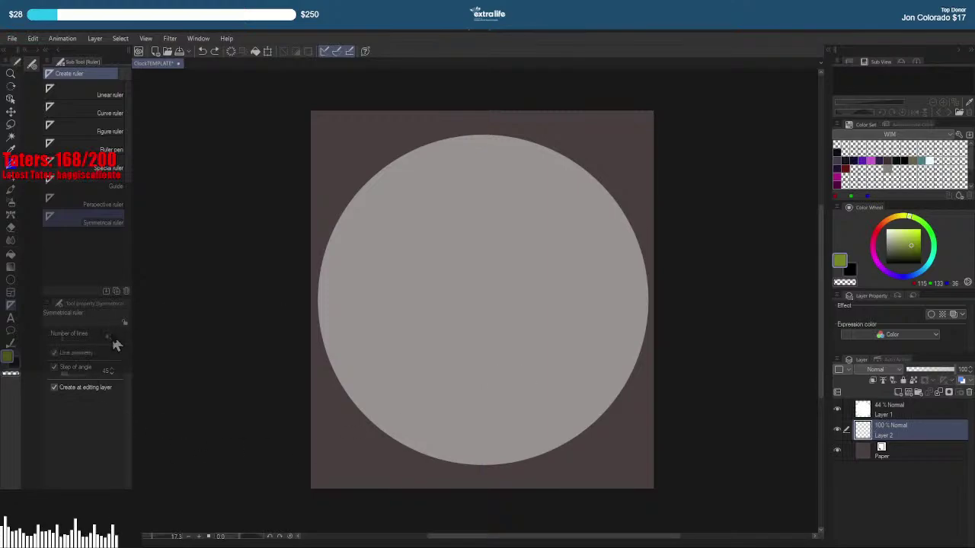
click(112, 335)
click(112, 335)
click(112, 335)
drag(114, 345, 116, 346)
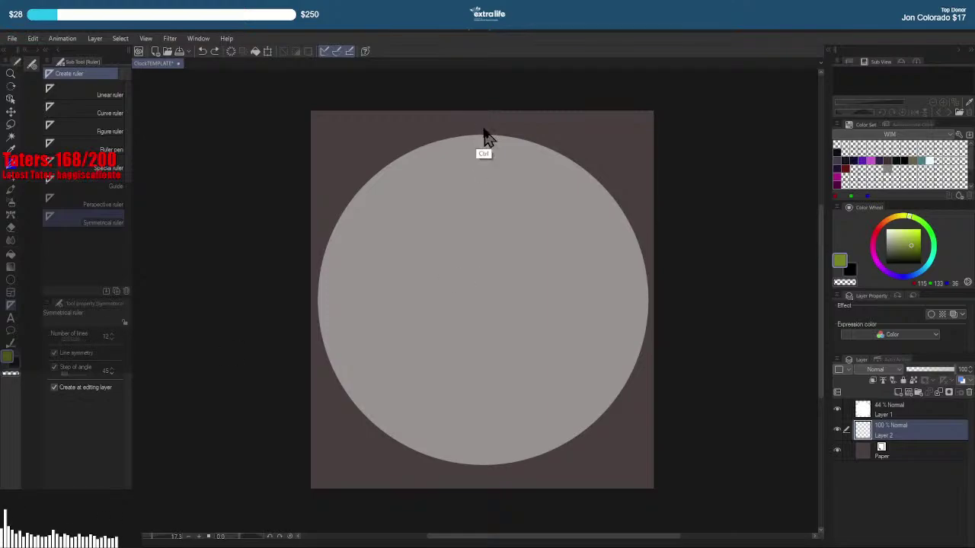
Show the canvas rulers and locate the 1950 mark on the horizontal ruler for the canvas centre
key(ctrl+r)
drag(477, 134, 624, 211)
drag(436, 189, 356, 109)
drag(612, 237, 359, 252)
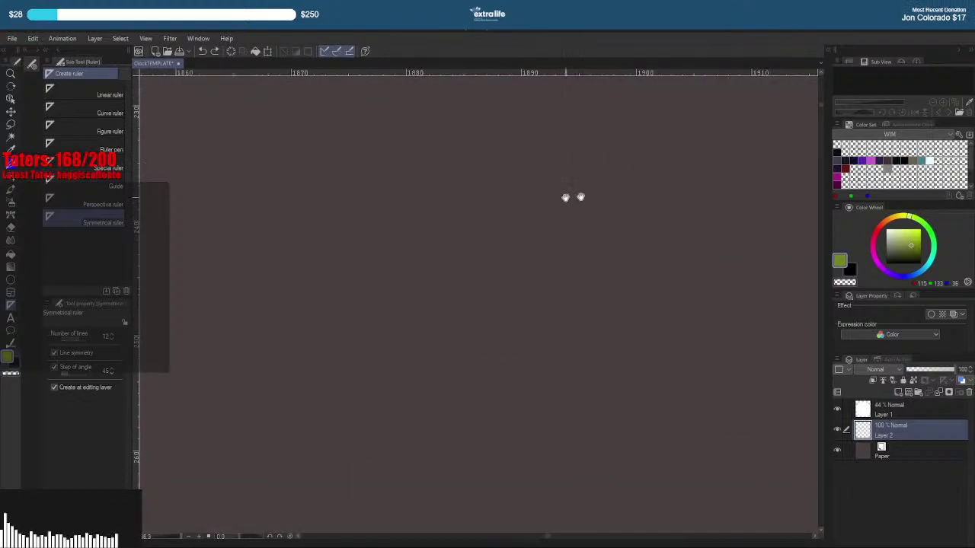
drag(581, 198, 312, 225)
drag(558, 218, 369, 216)
drag(541, 202, 453, 202)
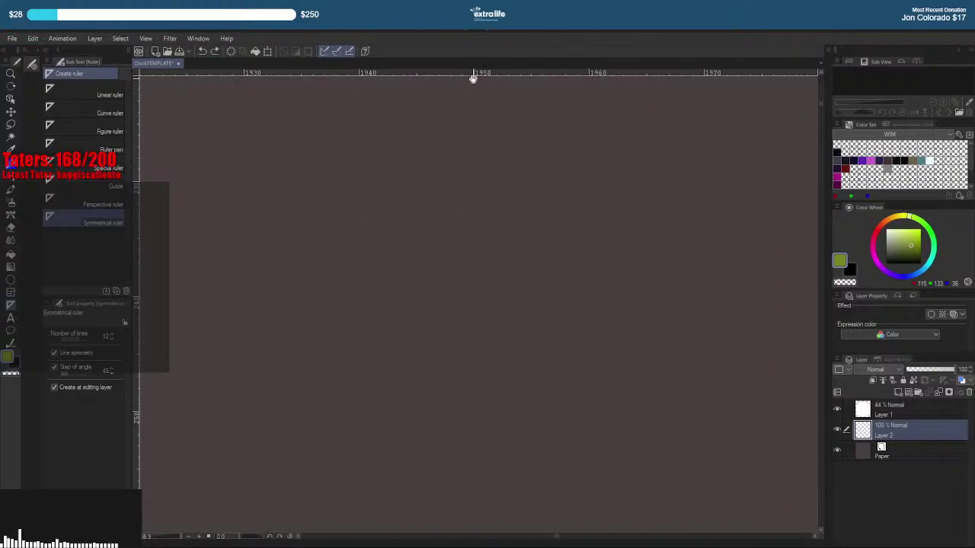
drag(474, 76, 476, 402)
drag(554, 253, 544, 263)
drag(594, 319, 516, 104)
mouse_move(576, 235)
mouse_down()
mouse_move(559, 228)
mouse_move(568, 249)
mouse_up()
drag(595, 299, 537, 307)
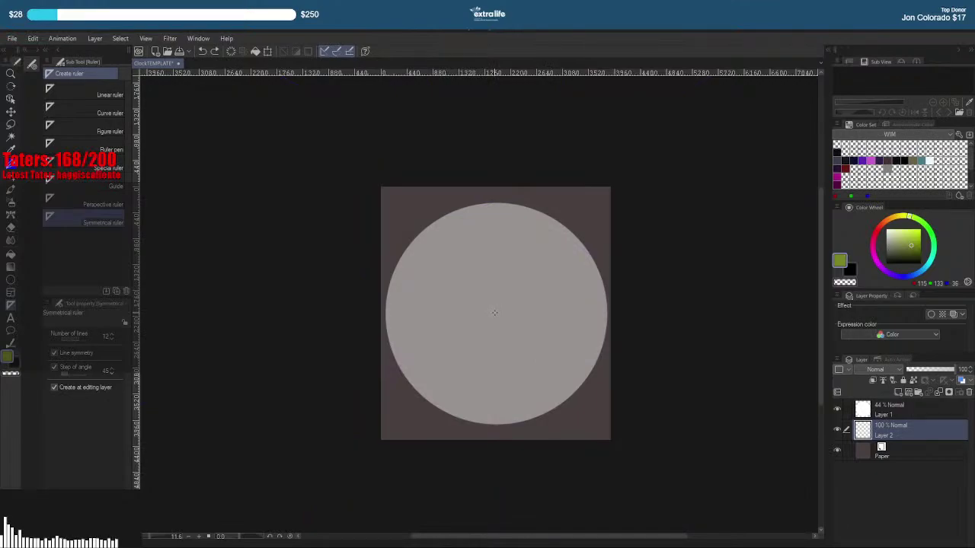
Place the 12-line symmetrical ruler on Layer 2 with its centre at 1950 horizontally and 2150 vertically
scroll(496, 322, up, 3)
scroll(515, 333, up, 3)
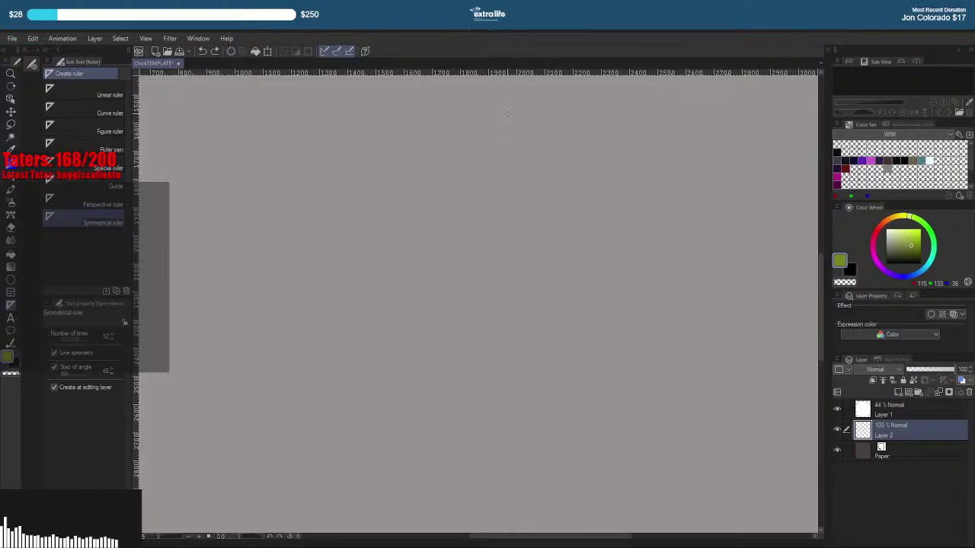
drag(497, 87, 513, 95)
scroll(514, 96, up, 2)
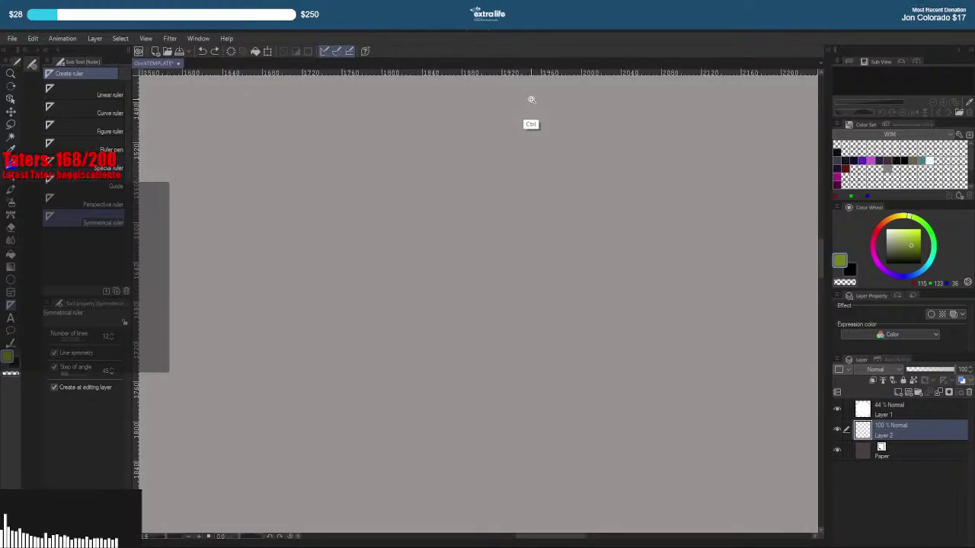
drag(602, 102, 492, 118)
scroll(455, 107, up, 2)
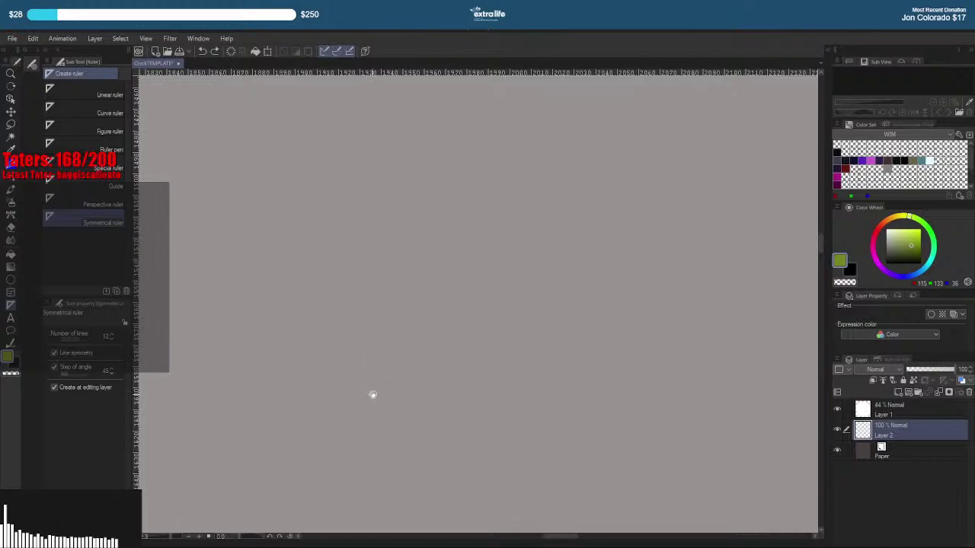
mouse_move(372, 393)
mouse_down()
mouse_move(372, 355)
mouse_move(378, 363)
mouse_move(386, 330)
mouse_up()
scroll(379, 363, down, 4)
scroll(388, 335, down, 4)
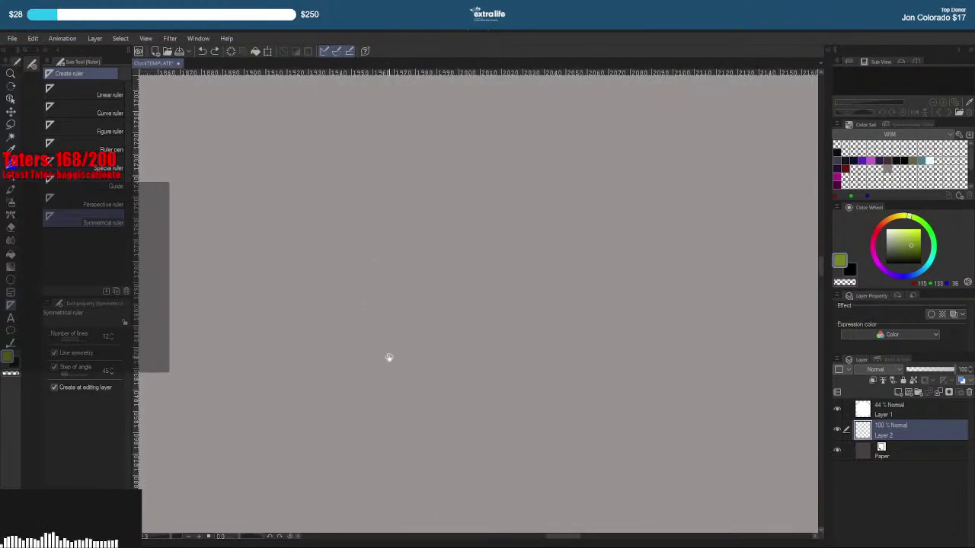
scroll(384, 312, down, 2)
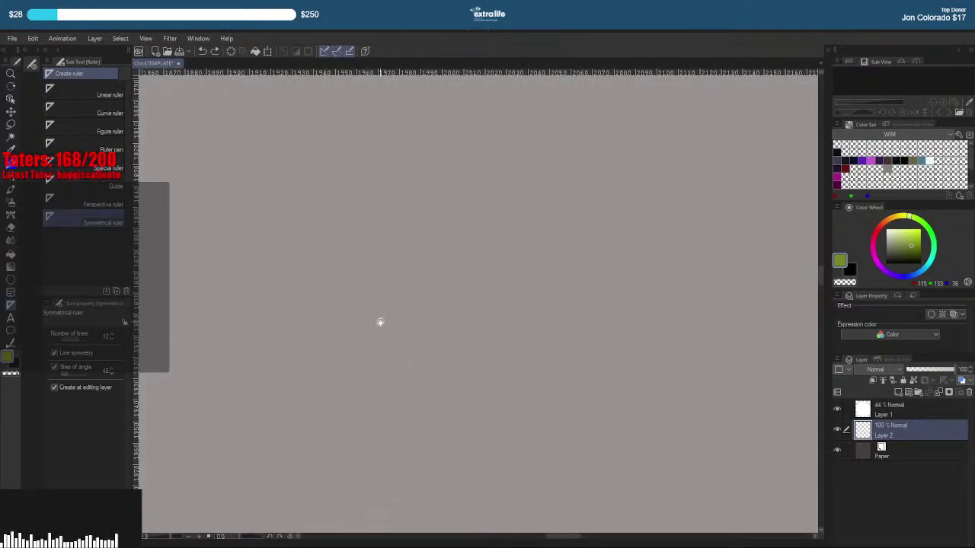
scroll(383, 327, down, 3)
scroll(382, 305, down, 6)
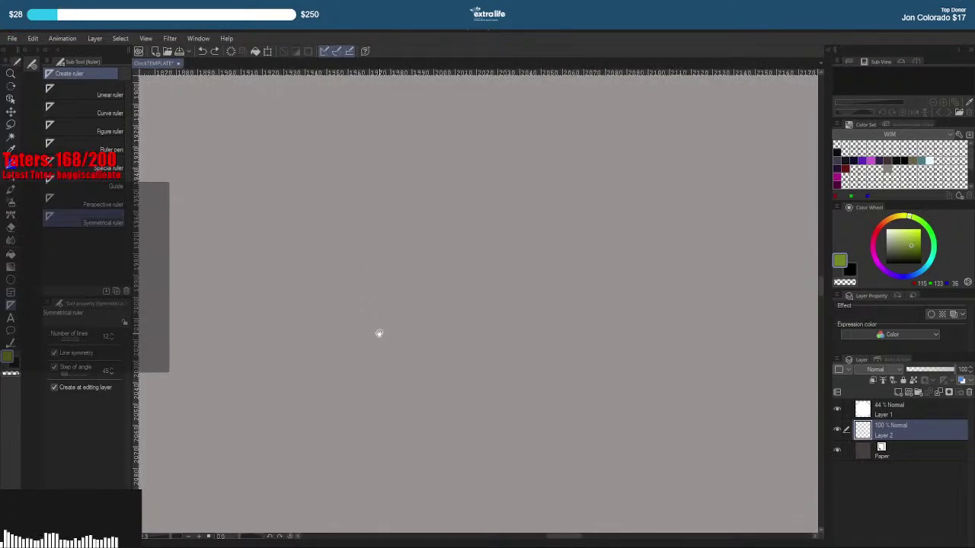
scroll(382, 331, down, 2)
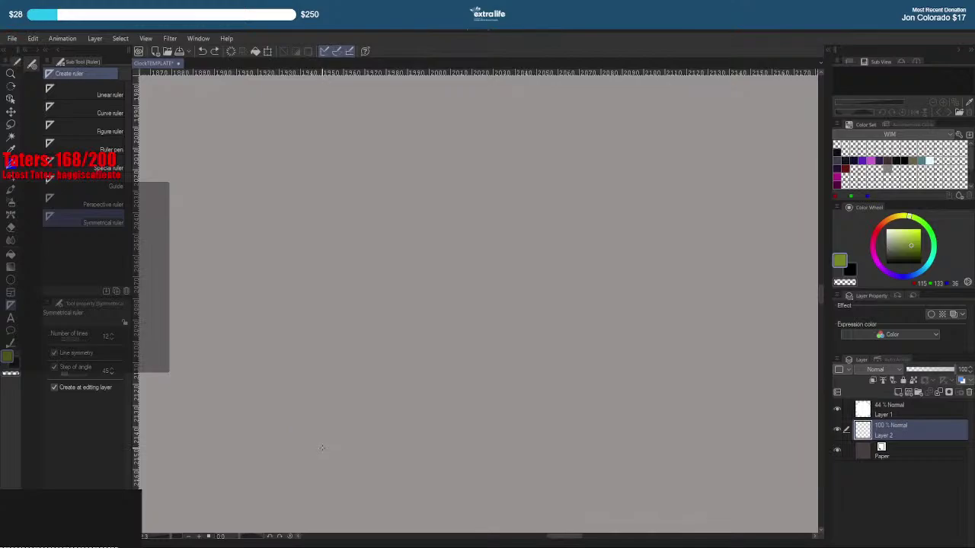
click(322, 448)
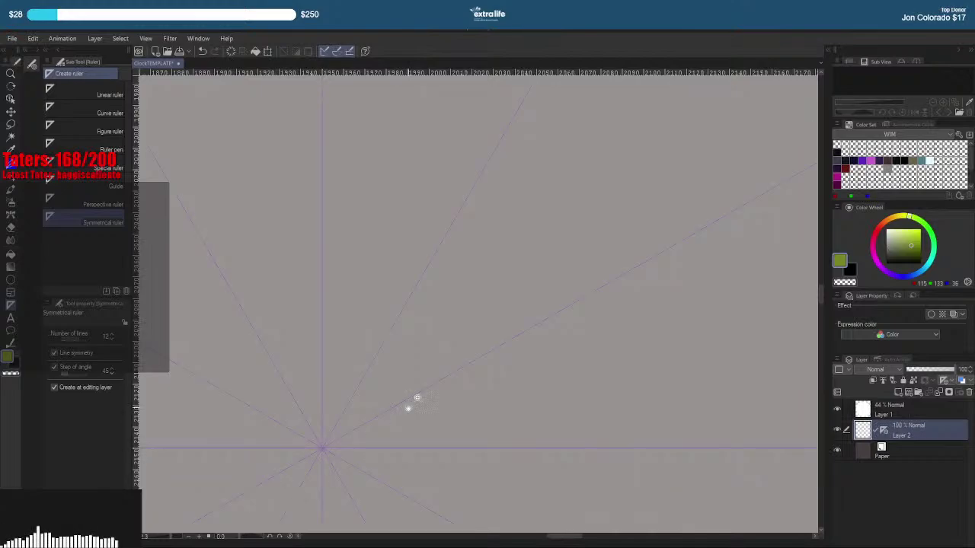
drag(475, 328, 430, 327)
scroll(456, 350, down, 4)
scroll(522, 344, down, 2)
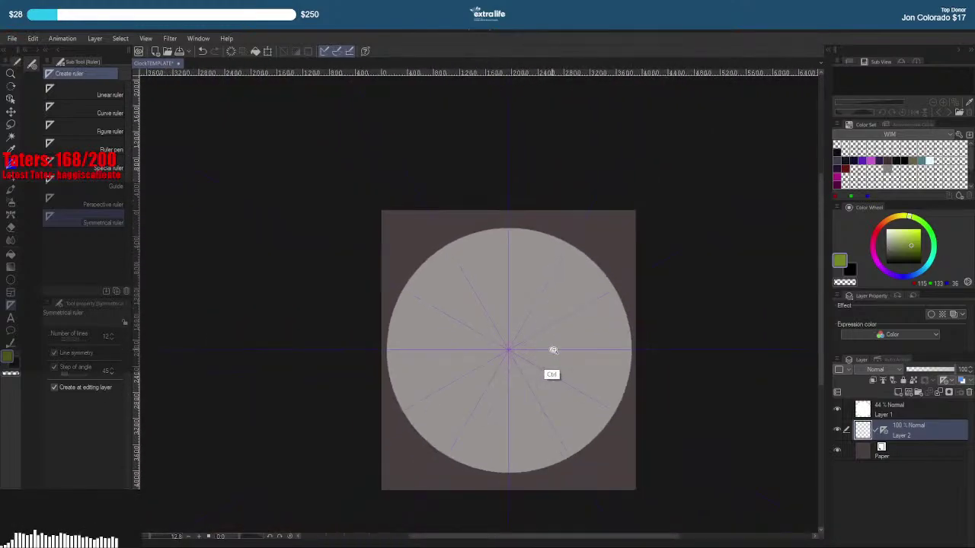
drag(530, 311, 514, 322)
Switch to the Transparent watercolor brush, try a short stroke inside the circle and undo it
key(p)
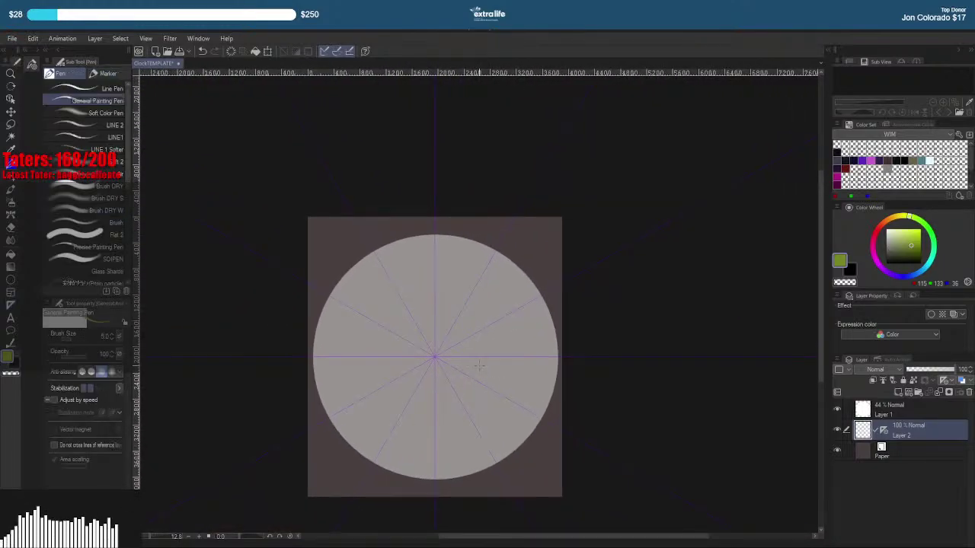
key(b)
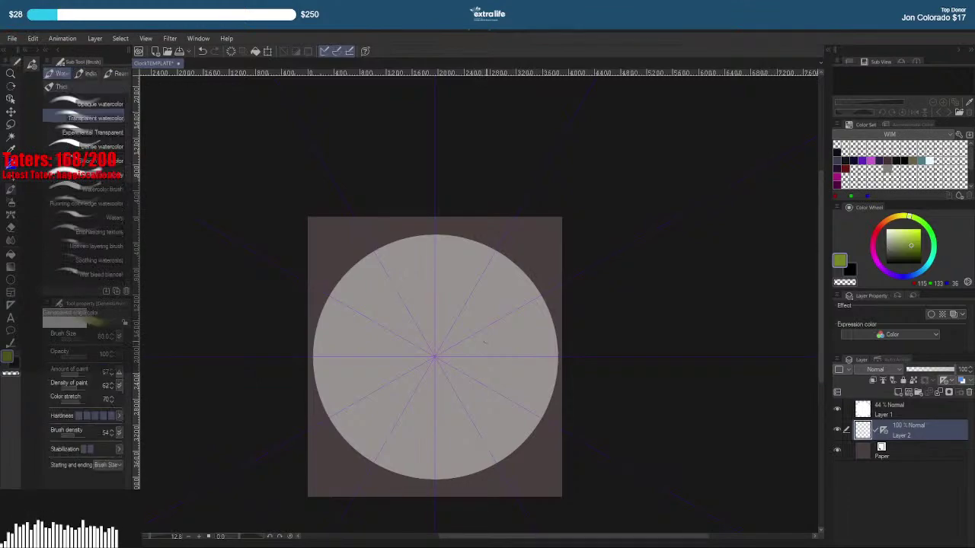
drag(486, 338, 491, 347)
key(ctrl+z)
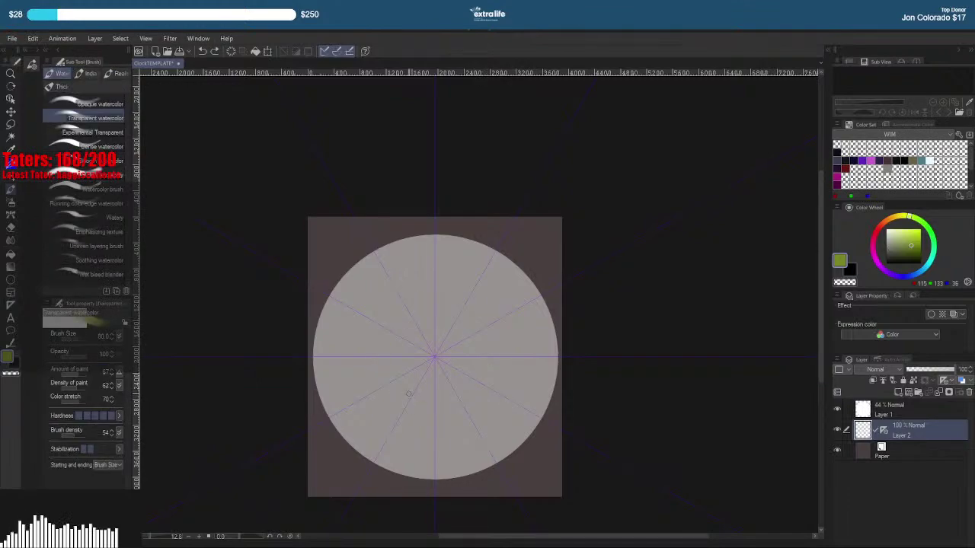
Hide the canvas rulers and paint mirrored olive green petals around the circle's centre, raising the brush size to 200
drag(448, 352, 508, 327)
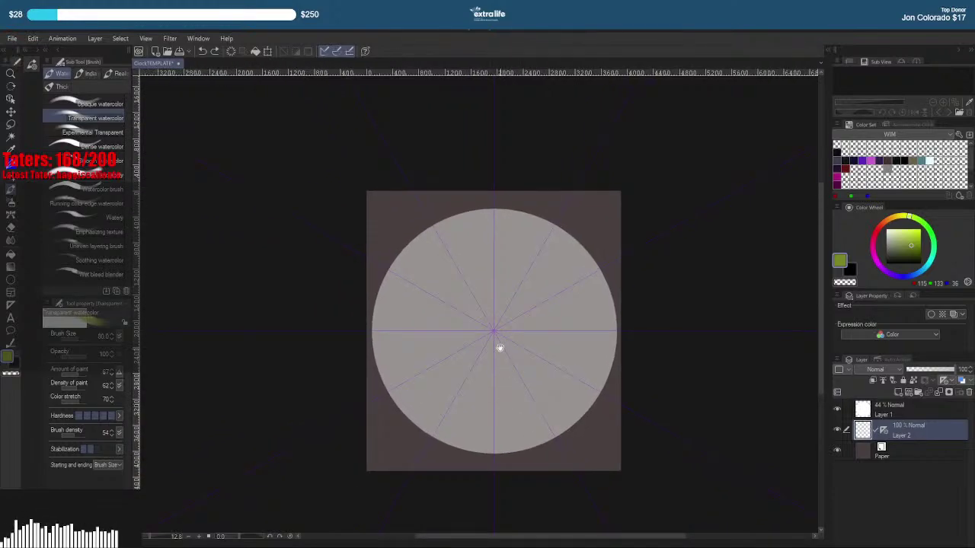
key(ctrl+r)
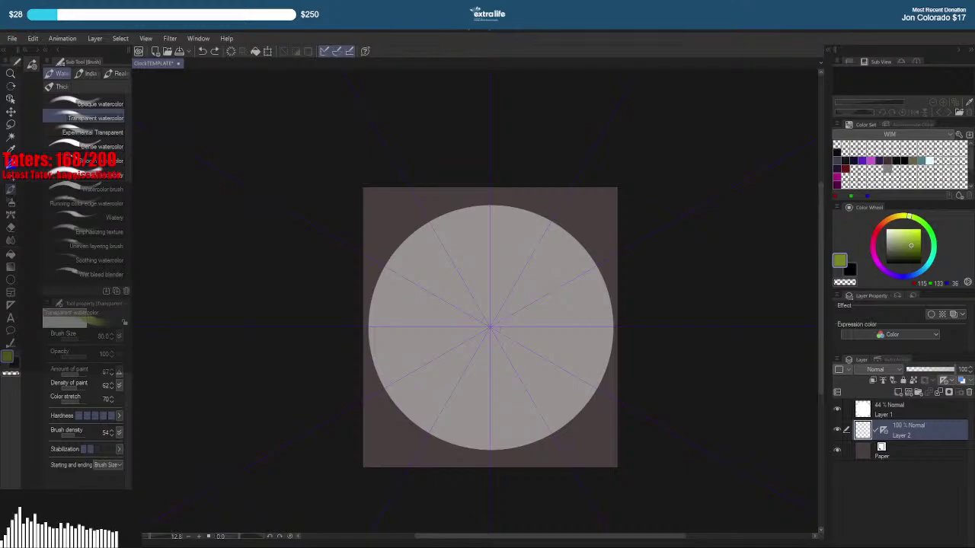
drag(491, 327, 504, 374)
key(bracketright)
key(bracketright)
key(bracketright)
key(bracketright)
key(bracketright)
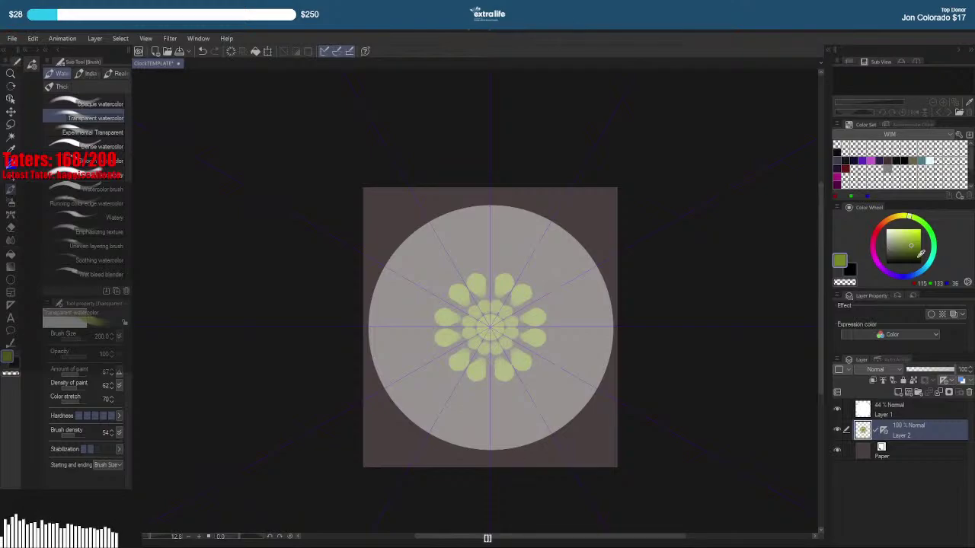
Choose a darker olive green and paint an outer ring of large petals around the existing flower
click(911, 253)
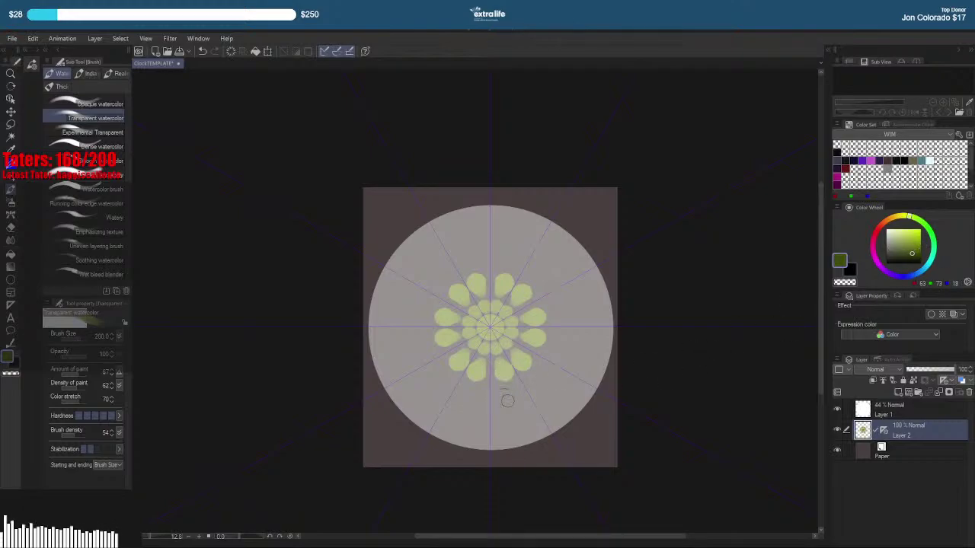
mouse_move(507, 399)
mouse_down()
mouse_move(500, 407)
mouse_move(512, 408)
mouse_up()
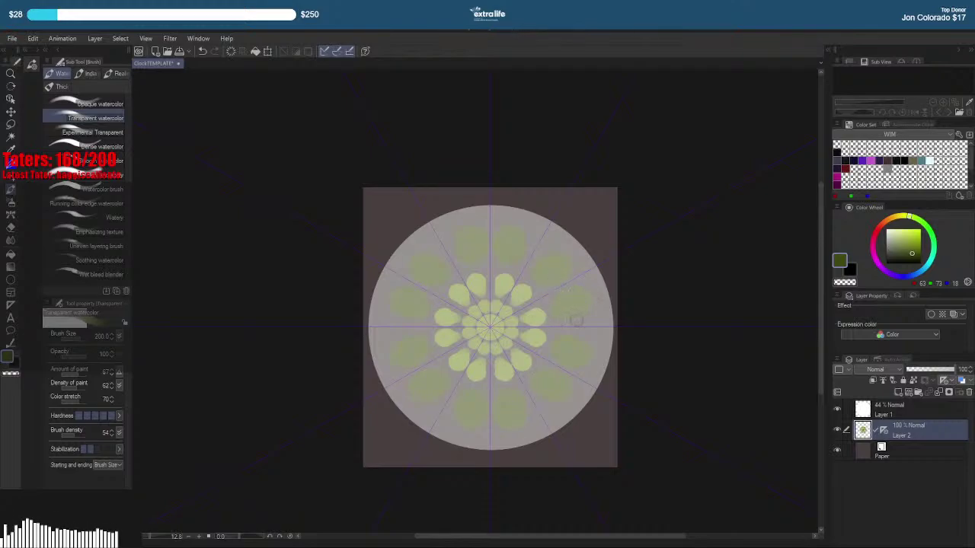
drag(581, 317, 565, 302)
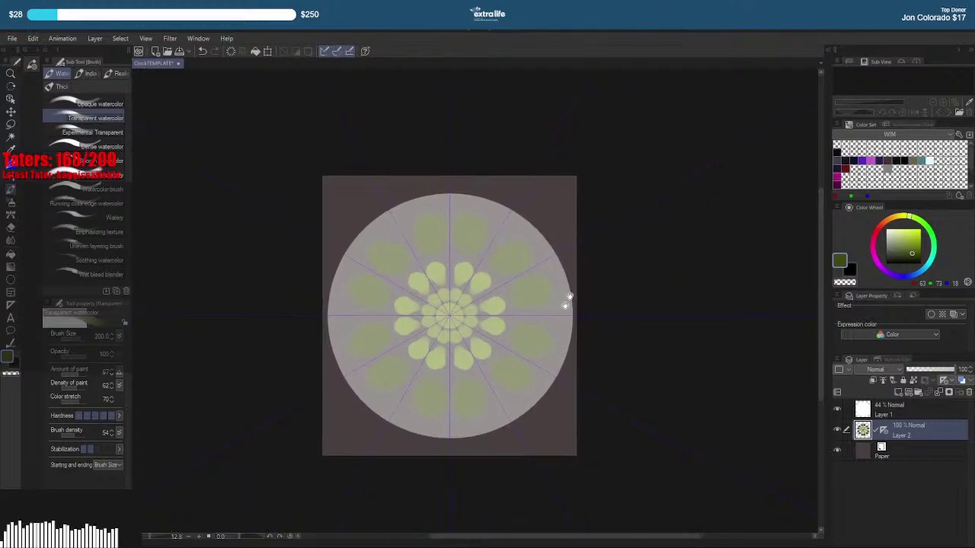
Choose a dark red and paint a ring of rounded petals over the tips of the inner green petals
drag(911, 222, 879, 242)
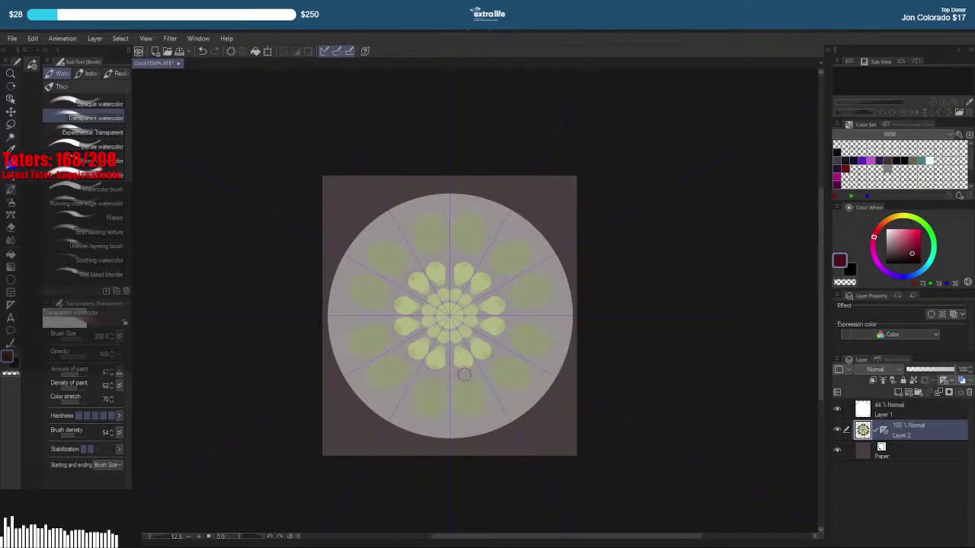
drag(464, 373, 459, 346)
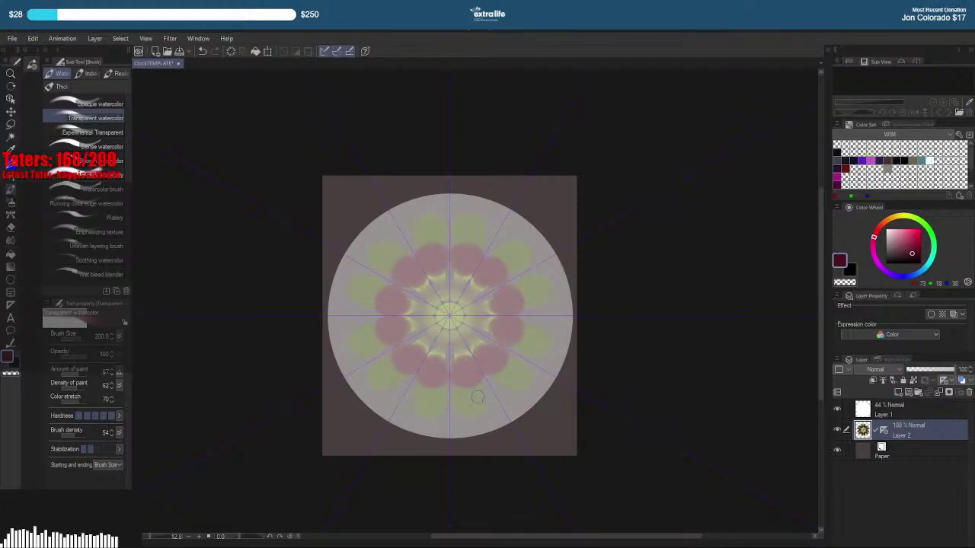
key(j)
key(b)
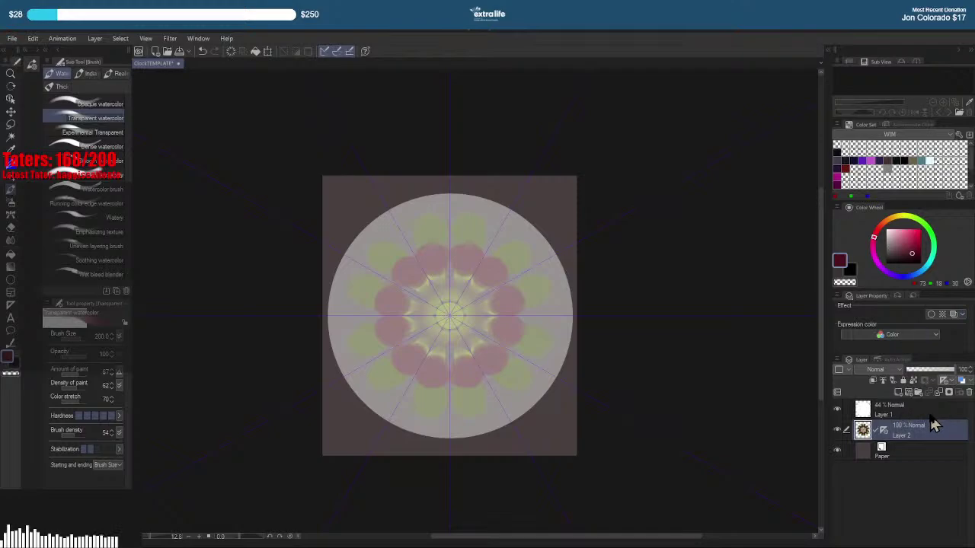
Toggle the visibility of Layer 1 to compare the colours, leaving it hidden
click(837, 413)
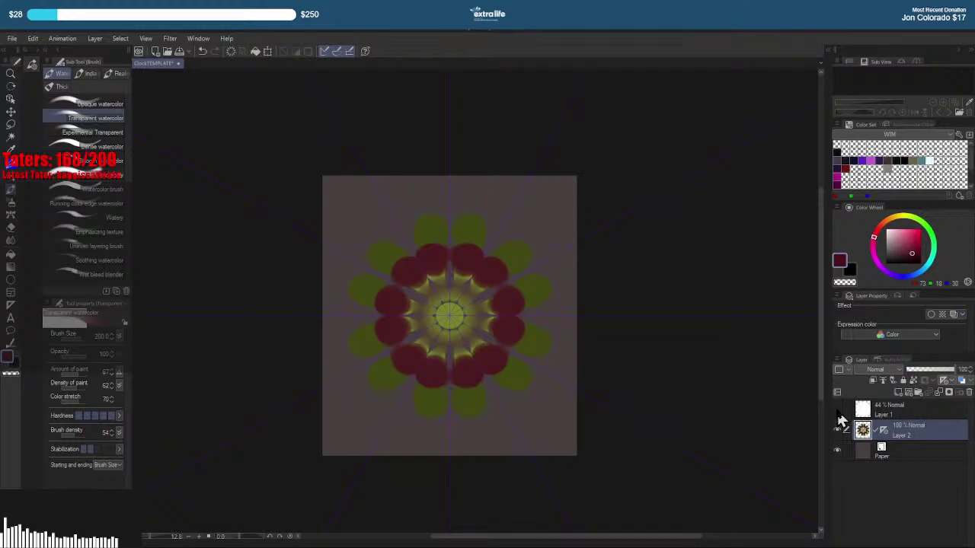
click(838, 411)
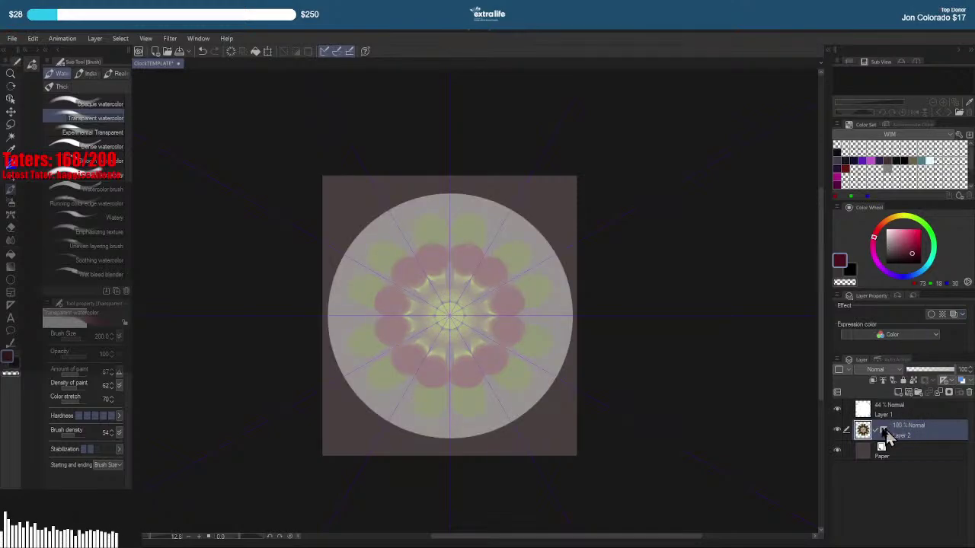
click(837, 412)
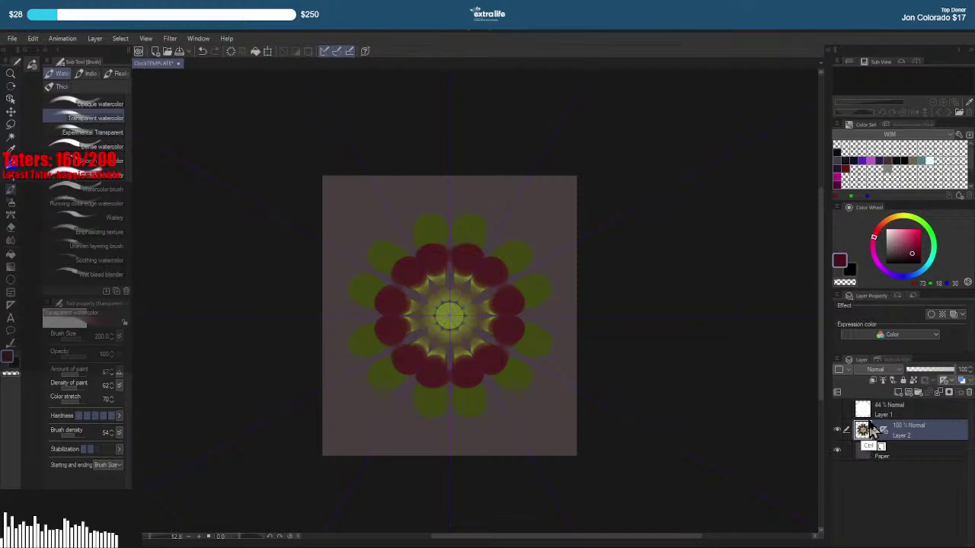
Recolour the Layer 2 flower with Hue/Saturation/Luminosity, using hue about -46, saturation 40 and a slightly lower luminosity
key(ctrl+u)
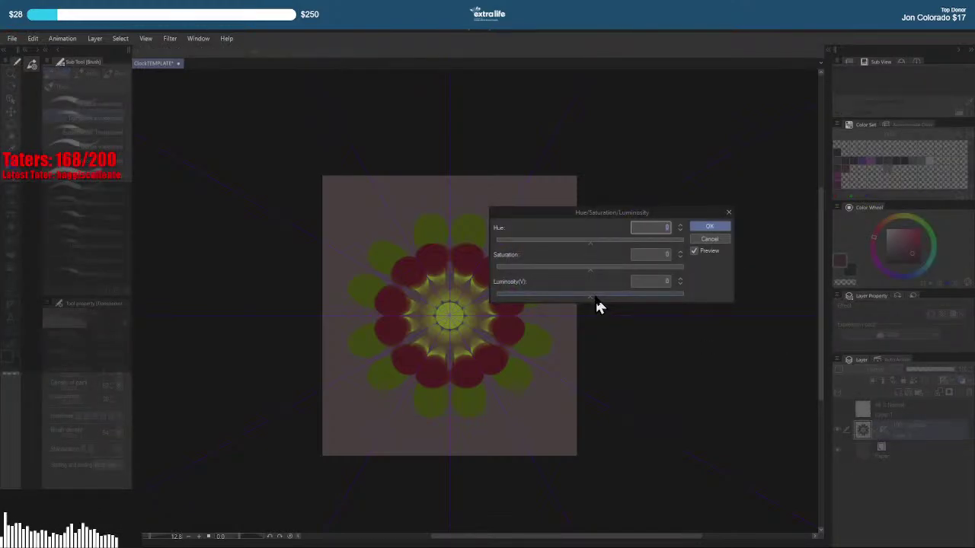
drag(589, 270, 637, 278)
drag(591, 252, 566, 244)
mouse_move(576, 302)
mouse_down()
mouse_move(563, 298)
mouse_move(576, 302)
mouse_up()
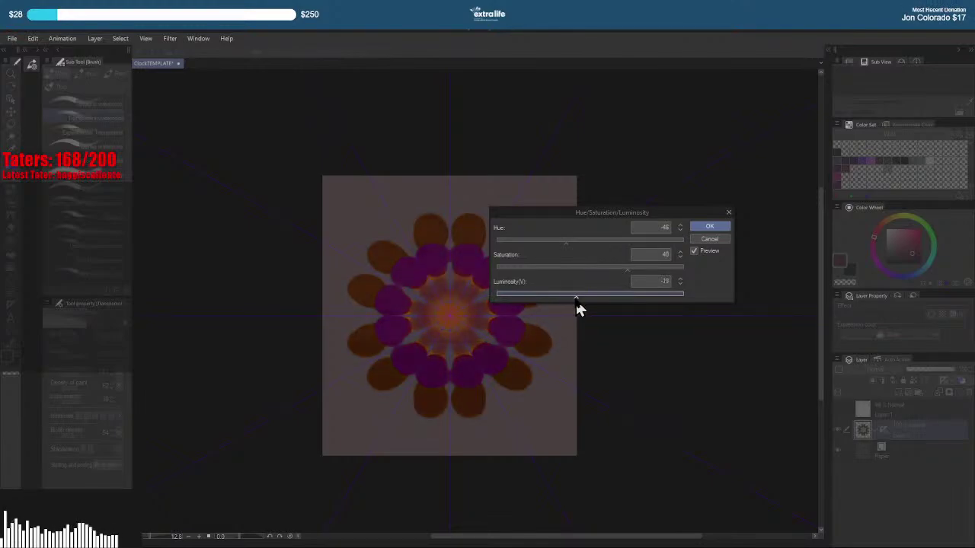
click(708, 227)
Paint a mirrored red ring around the outside of the flower and undo it
right_click(471, 403)
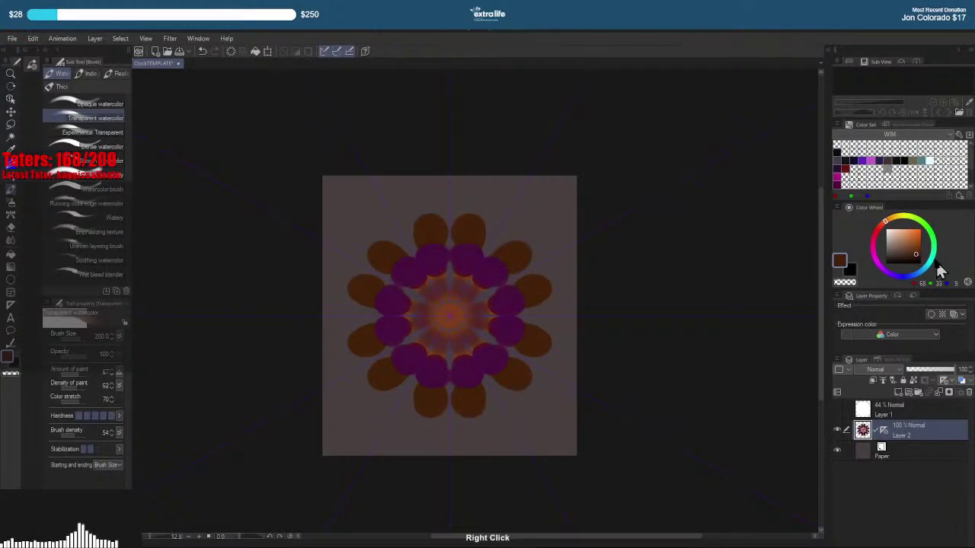
click(917, 246)
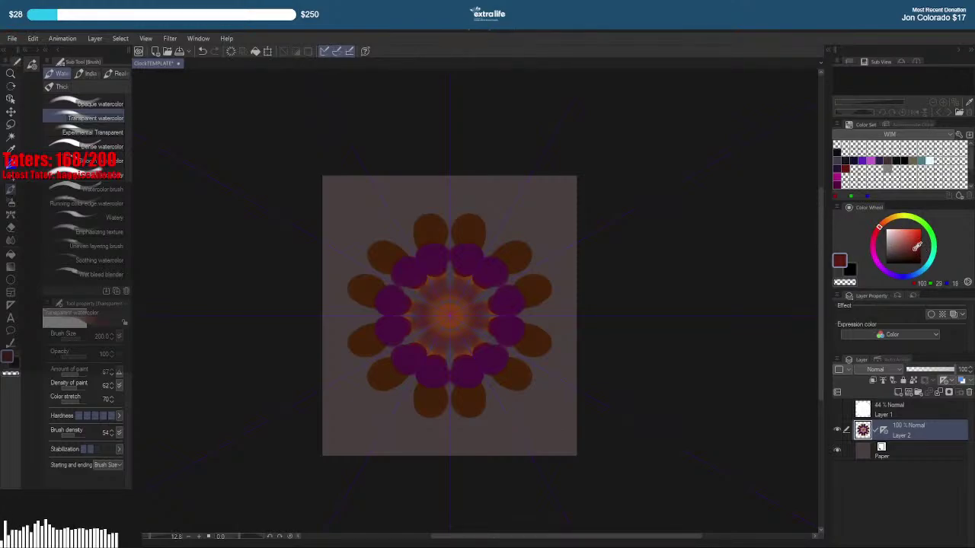
mouse_move(485, 420)
mouse_down()
mouse_move(463, 434)
mouse_move(497, 424)
mouse_up()
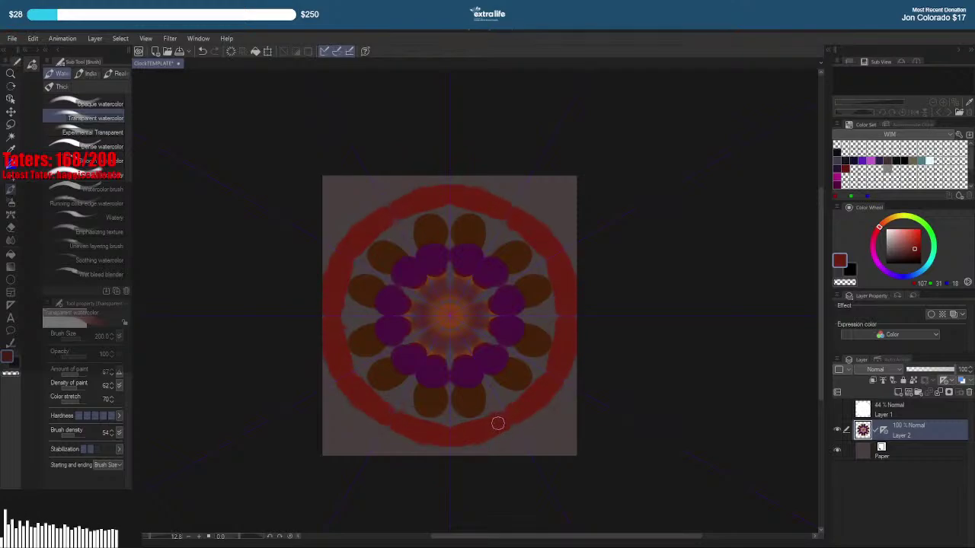
key(ctrl)
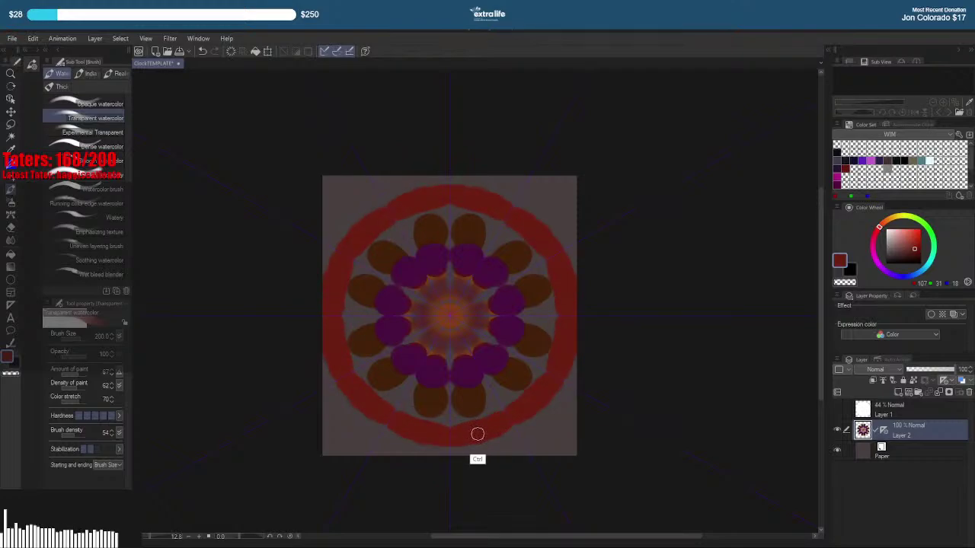
key(ctrl+z)
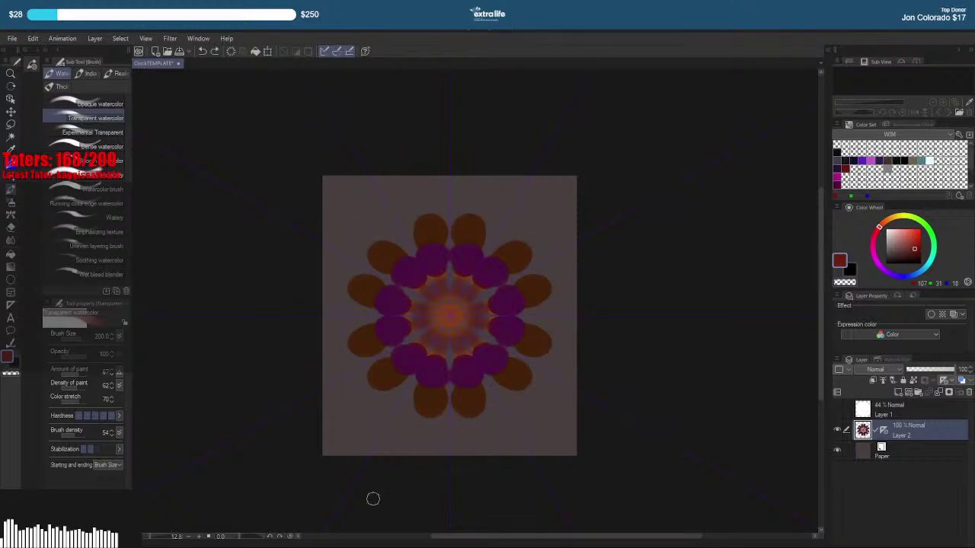
Try a mirrored stroke of the skulls pencil brush outside the flower and undo it
key(p)
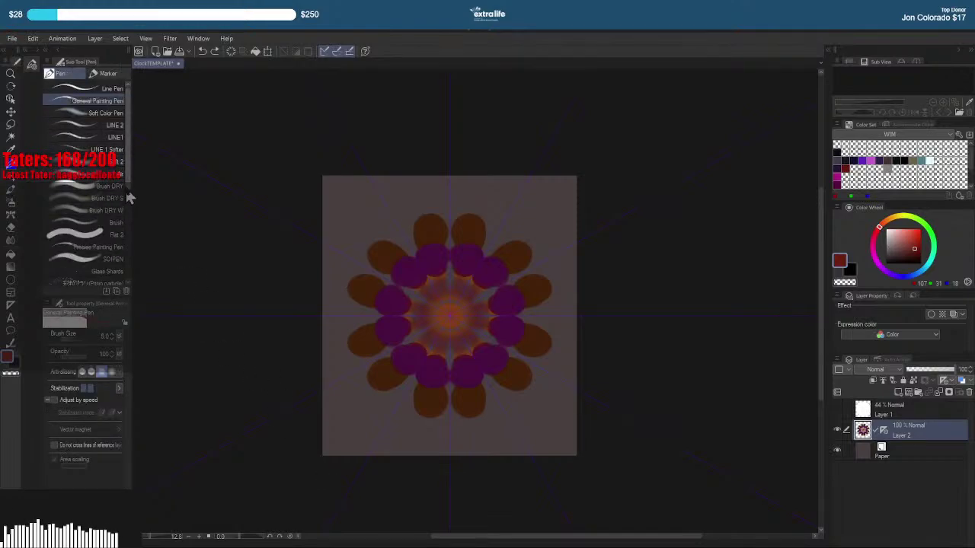
key(p)
scroll(131, 181, up, 5)
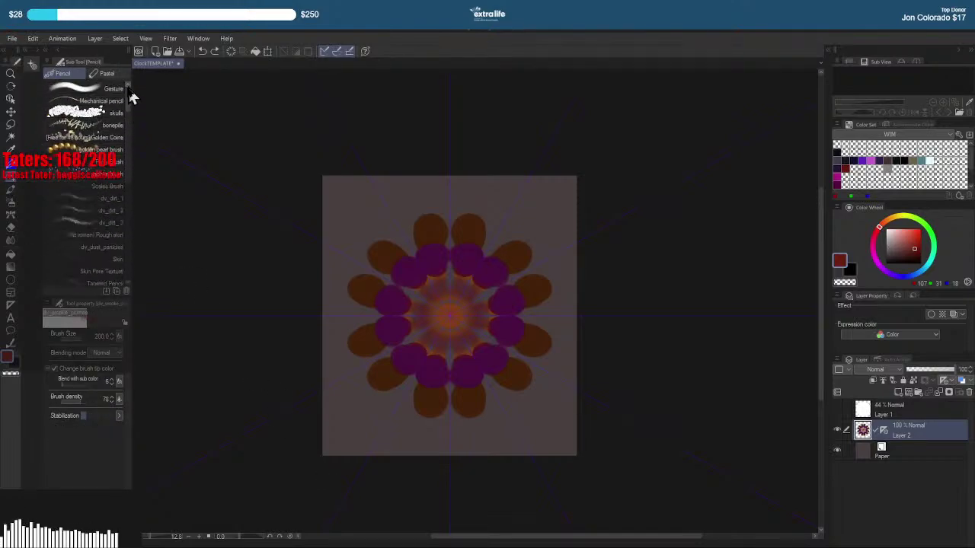
click(99, 113)
drag(477, 438, 485, 439)
key(ctrl+z)
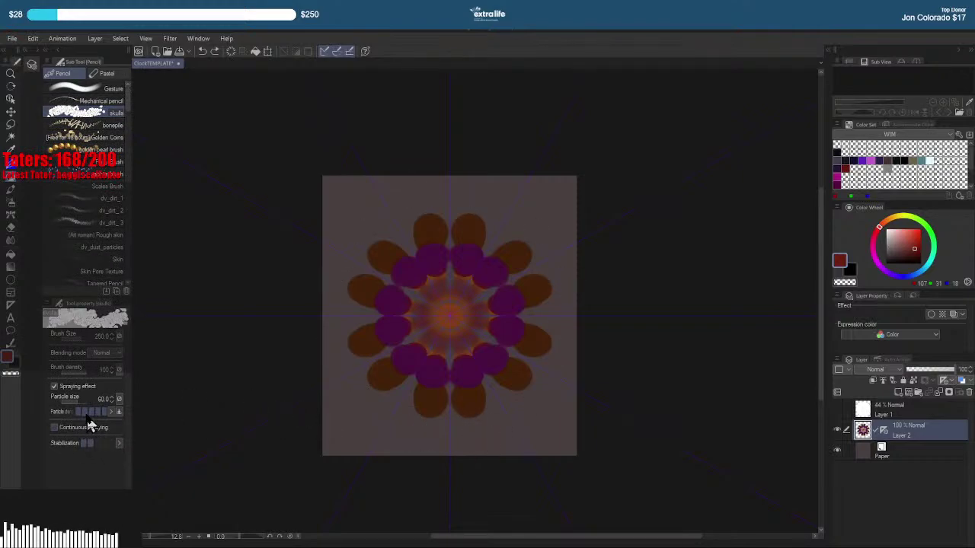
Lower the skulls brush's particle density, try mirrored skull clusters around the flower and undo them
click(87, 411)
mouse_move(467, 434)
mouse_down()
mouse_move(490, 425)
mouse_move(462, 432)
mouse_move(478, 436)
mouse_up()
key(ctrl+z)
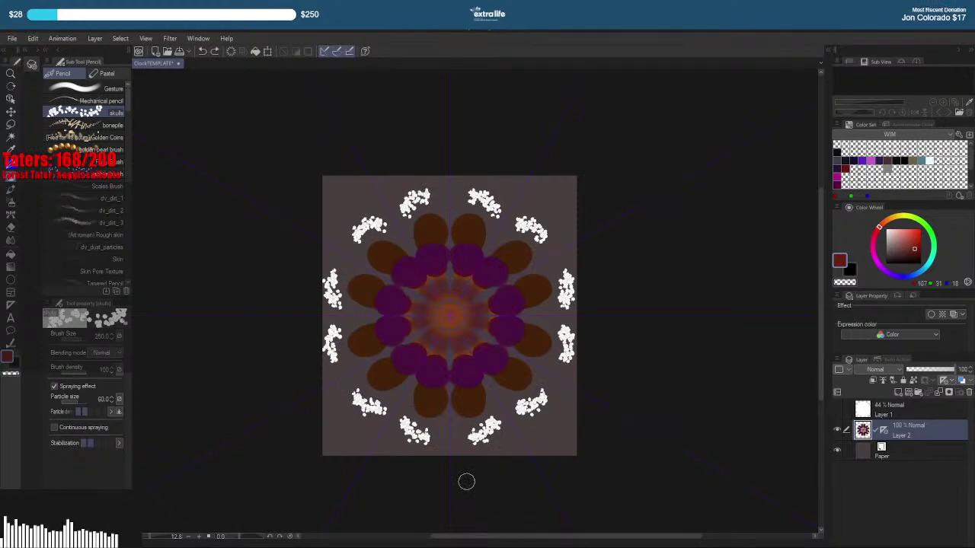
key(ctrl+z)
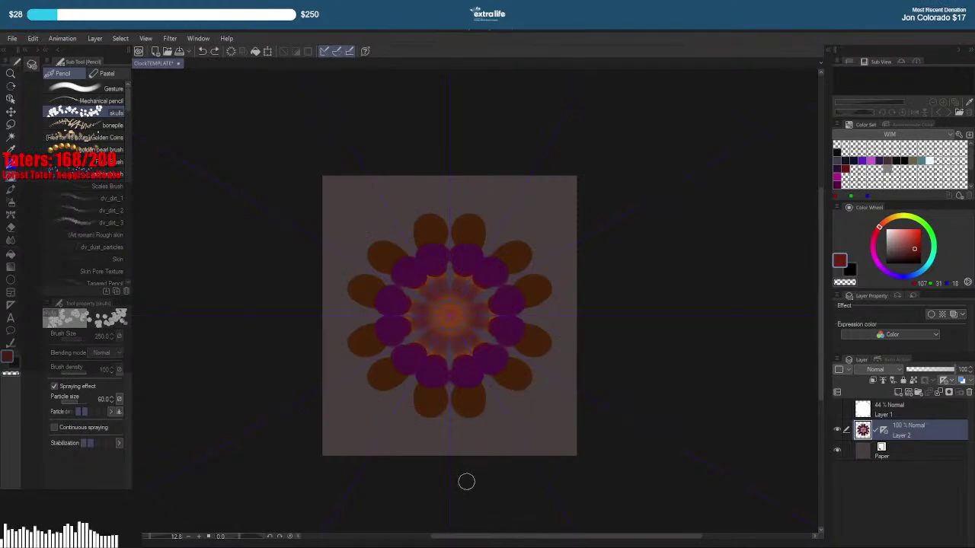
Add a new raster layer directly above Paper and set Layer 2's symmetrical ruler to Show in Same Folder
click(916, 457)
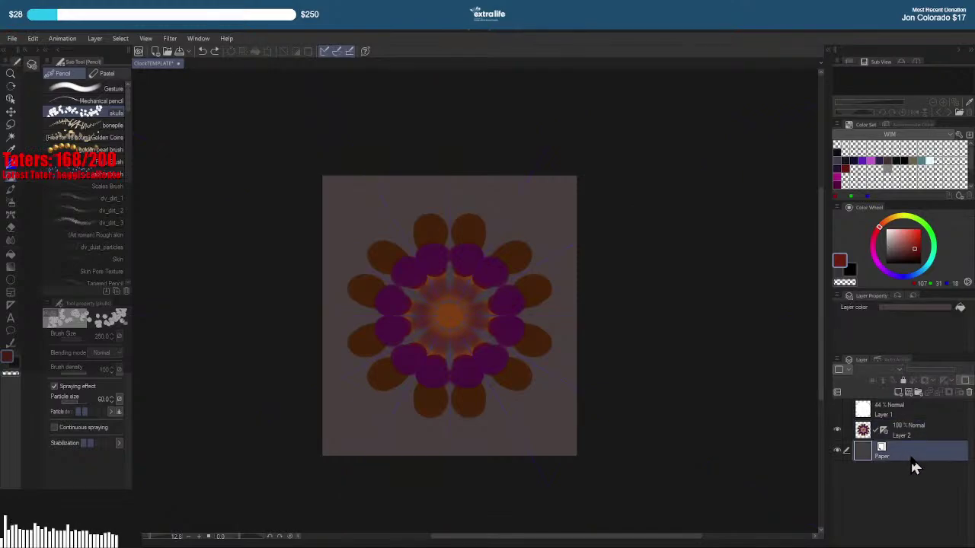
key(ctrl+shift+n)
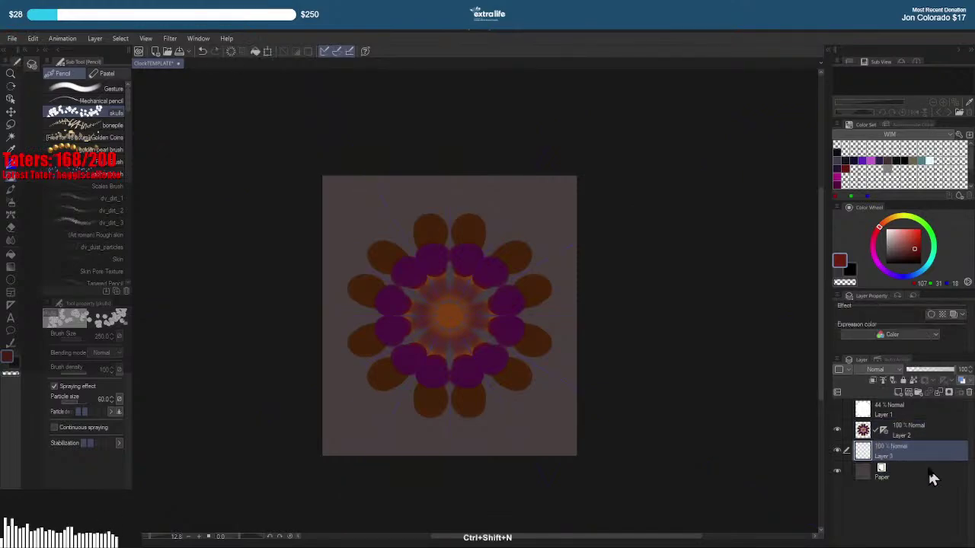
right_click(884, 431)
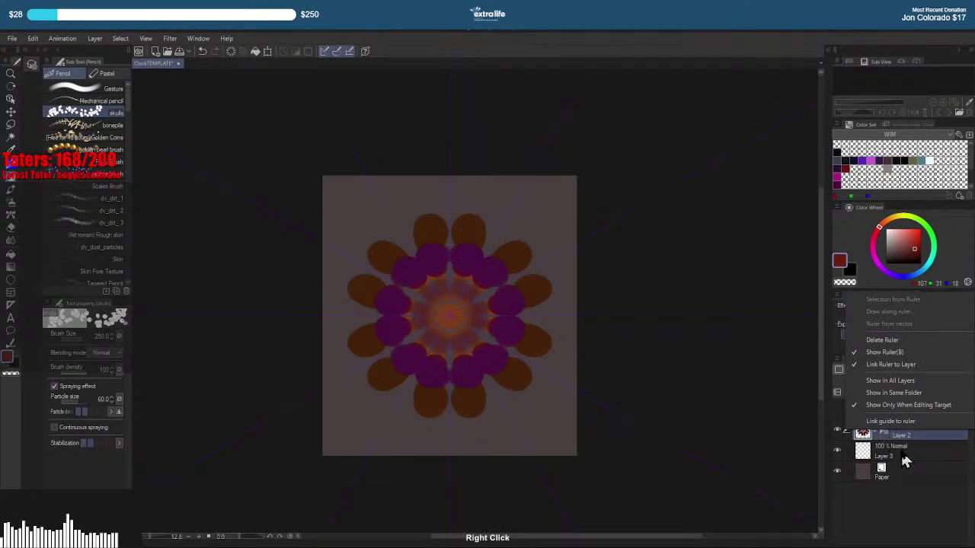
click(912, 448)
right_click(913, 457)
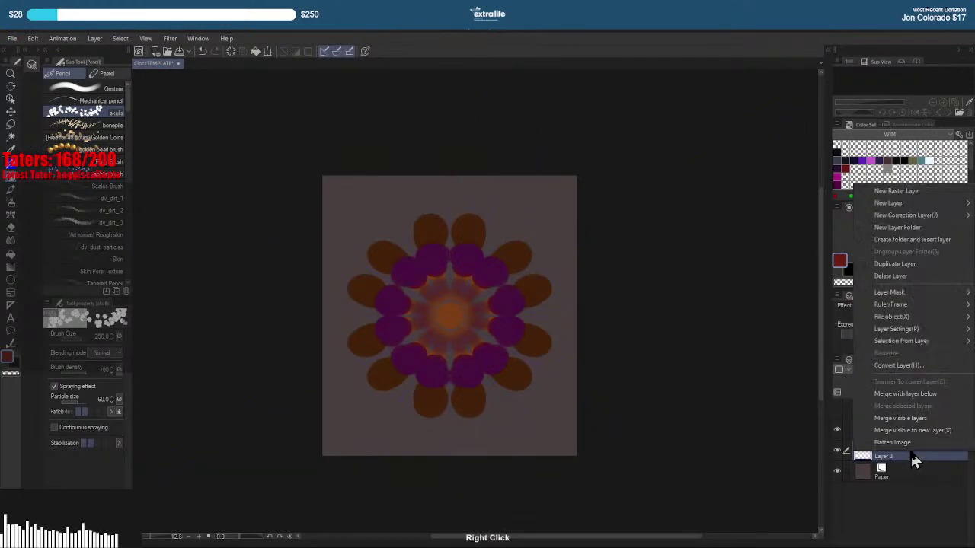
click(825, 460)
right_click(884, 432)
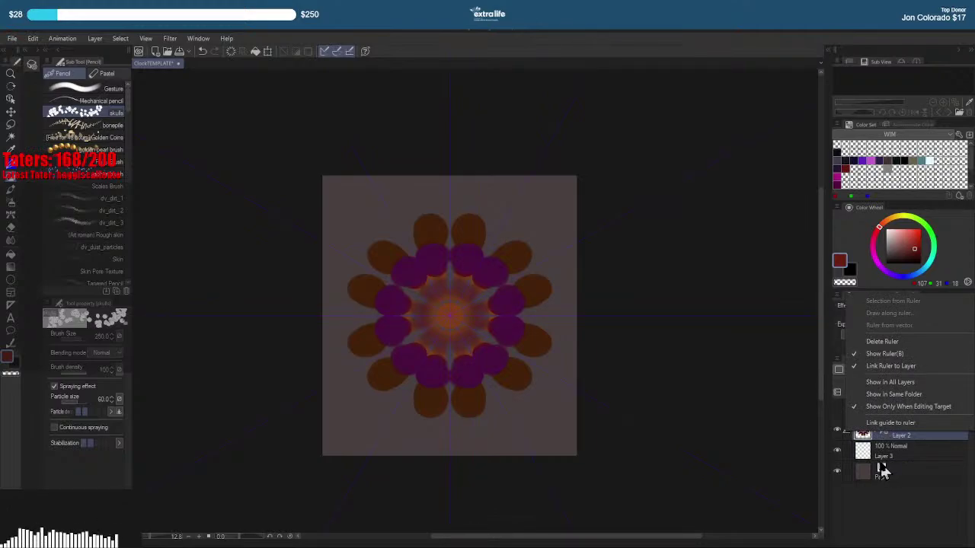
click(883, 394)
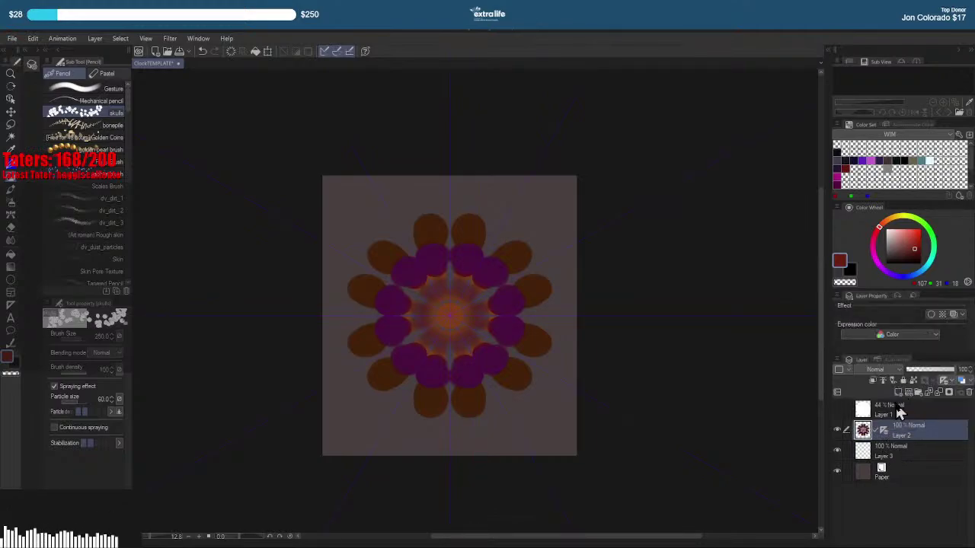
Test the shared ruler with a skulls stroke on Layer 3, undo it and keep Layer 3 as the active layer
click(897, 457)
drag(480, 430, 498, 450)
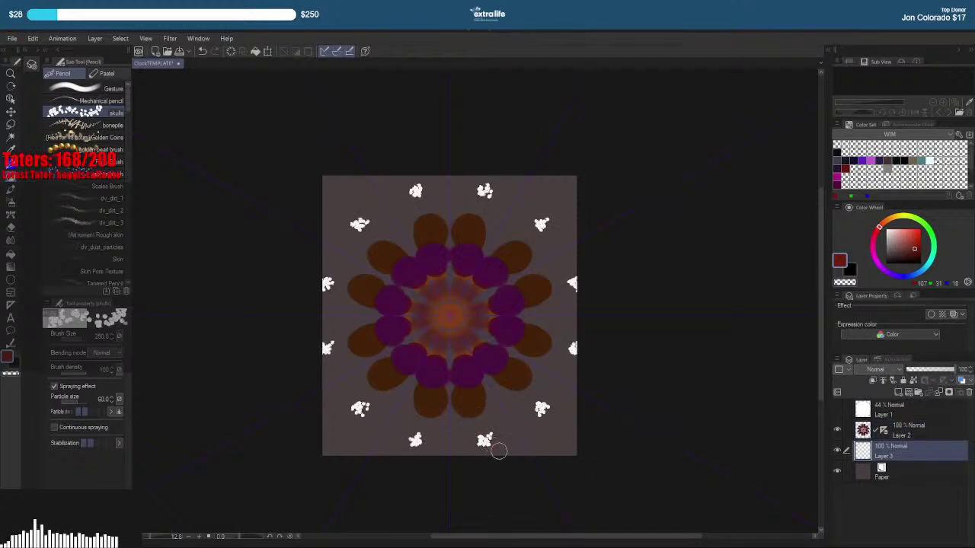
key(ctrl+z)
click(880, 413)
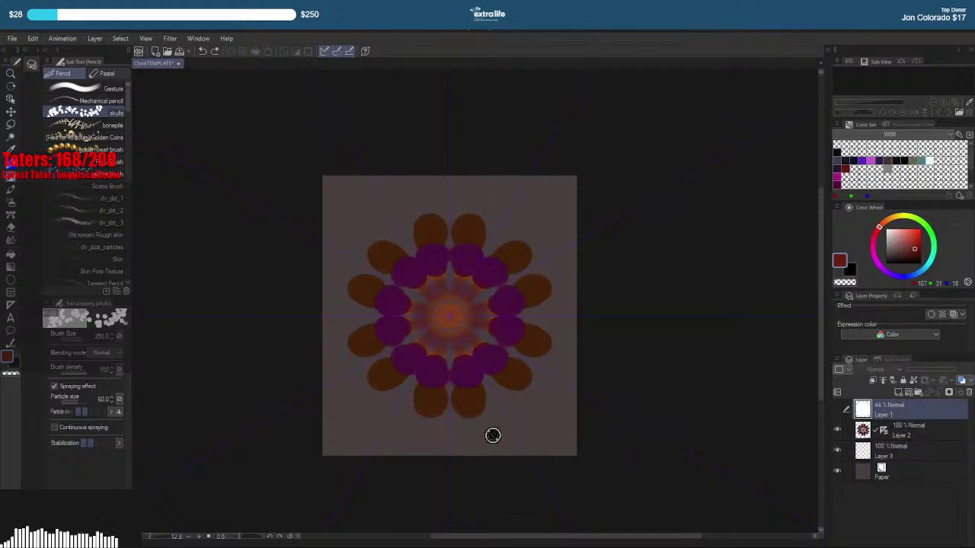
click(883, 457)
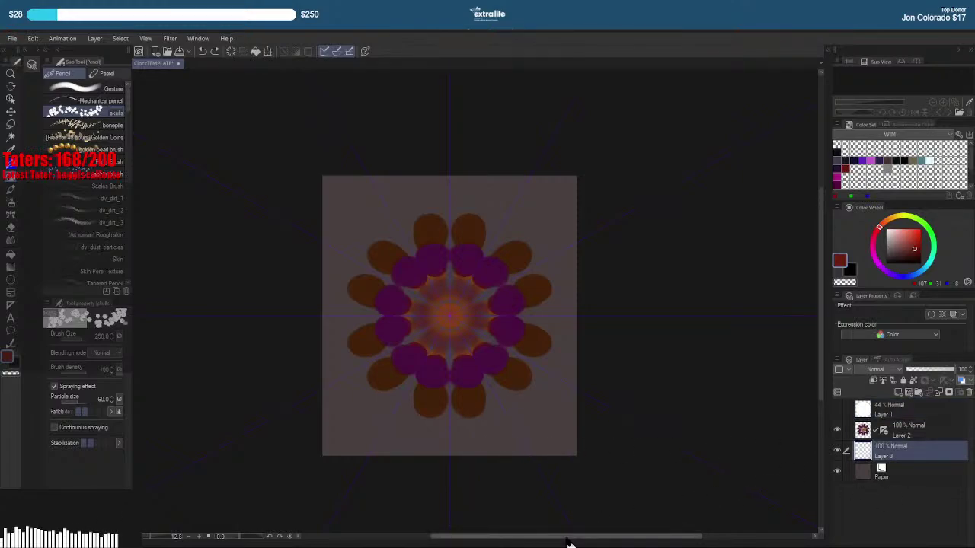
Change the drawing colour to a very dark red, about RGB 58, 16, 15
click(877, 230)
click(912, 254)
drag(913, 252, 910, 255)
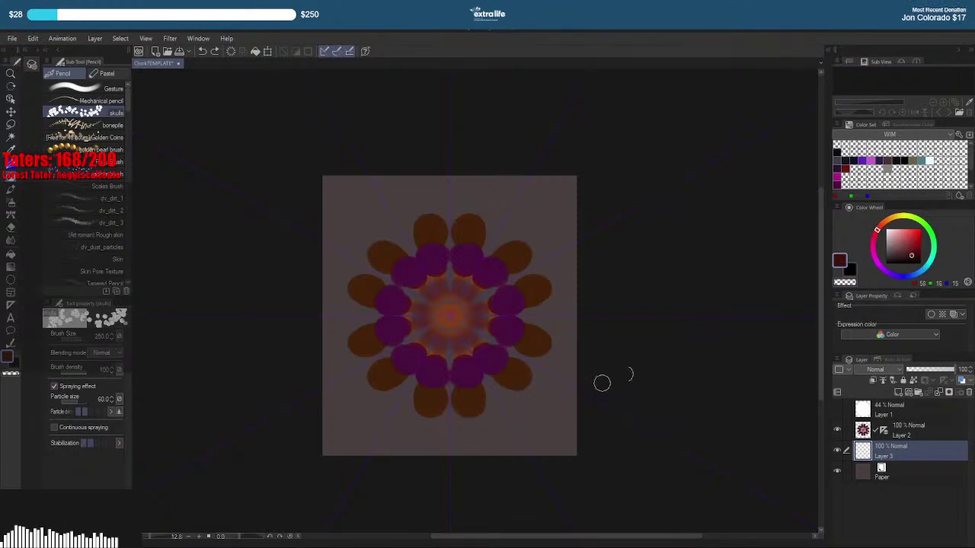
Try a mirrored stroke of the boneple pencil brush below the flower on Layer 3 and undo it
key(p)
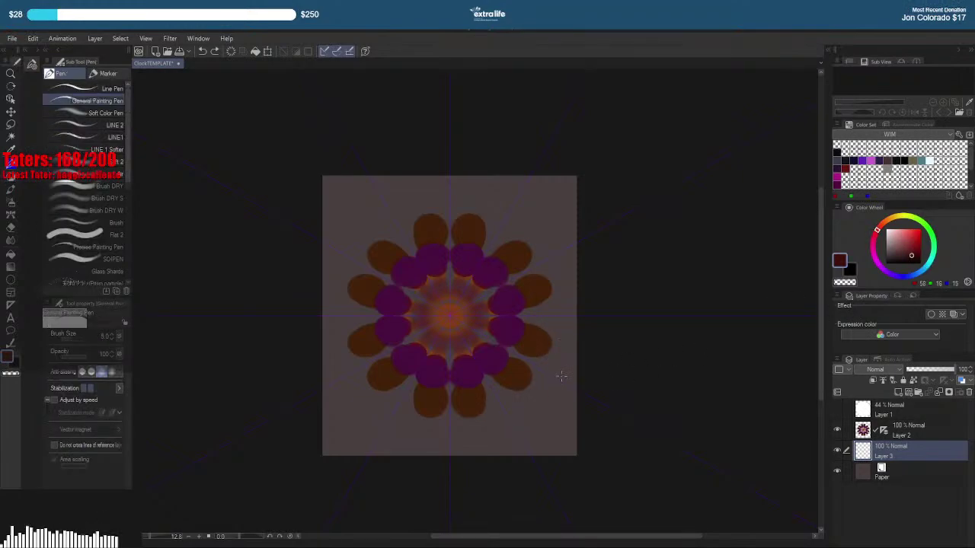
key(p)
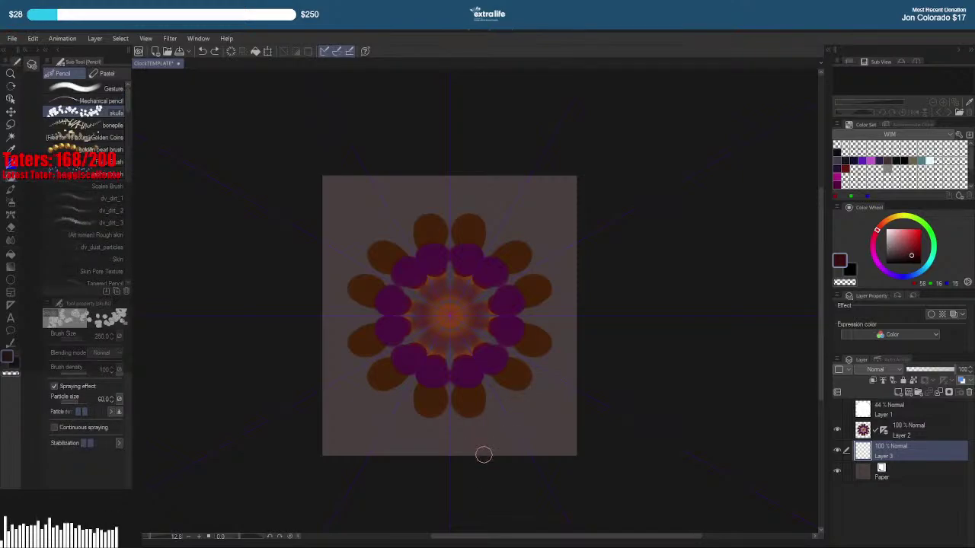
click(99, 125)
mouse_move(468, 434)
mouse_down()
mouse_move(498, 427)
mouse_move(456, 440)
mouse_move(497, 427)
mouse_move(479, 431)
mouse_move(499, 434)
mouse_up()
key(ctrl+z)
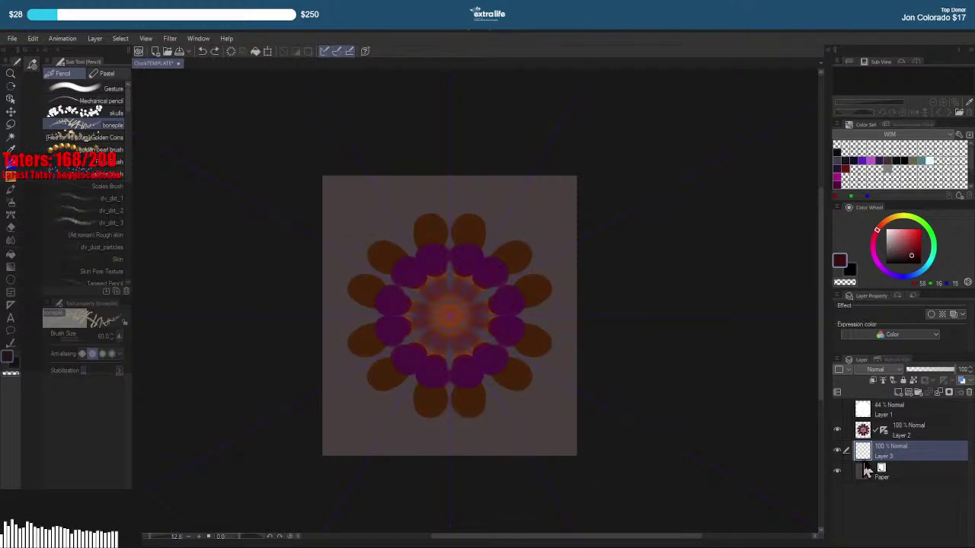
Paint dark red petals behind the flower on Layer 3 with Transparent watercolor, and compare them with the Layer 1 circle
key(b)
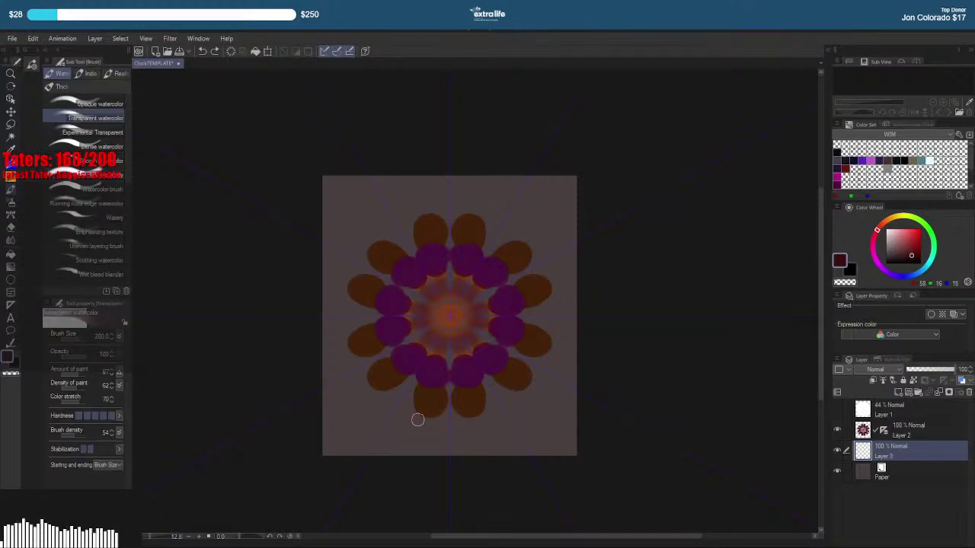
mouse_move(460, 417)
mouse_down()
mouse_move(457, 355)
mouse_move(487, 402)
mouse_move(479, 409)
mouse_move(494, 396)
mouse_up()
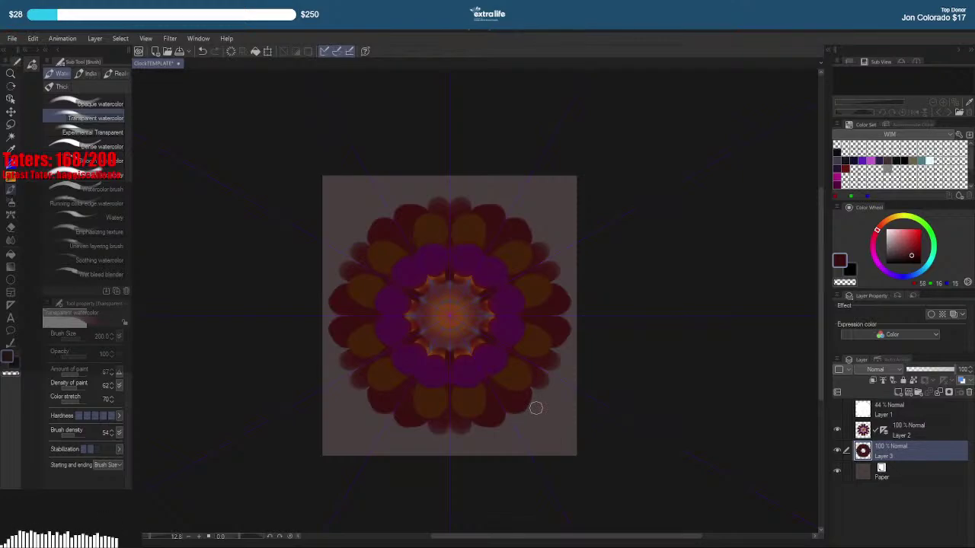
click(836, 409)
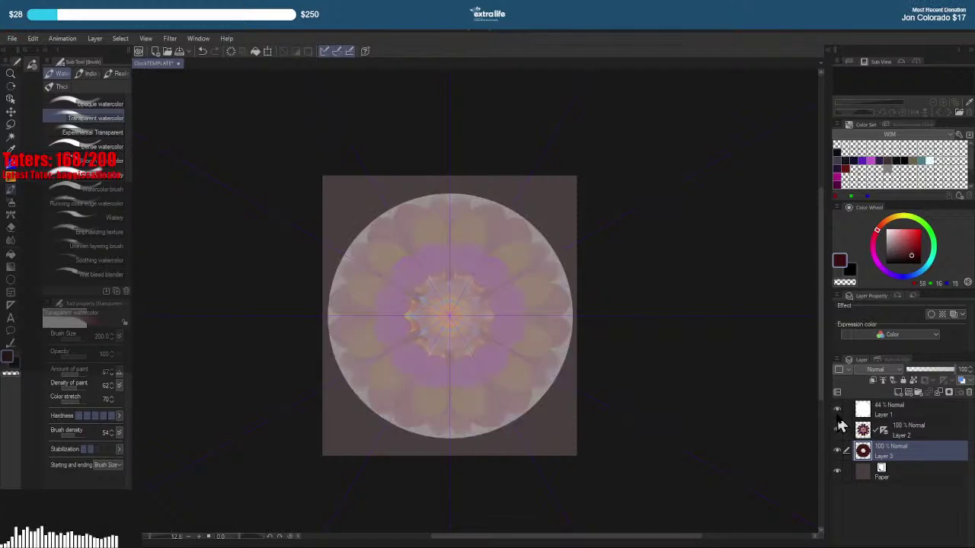
click(837, 411)
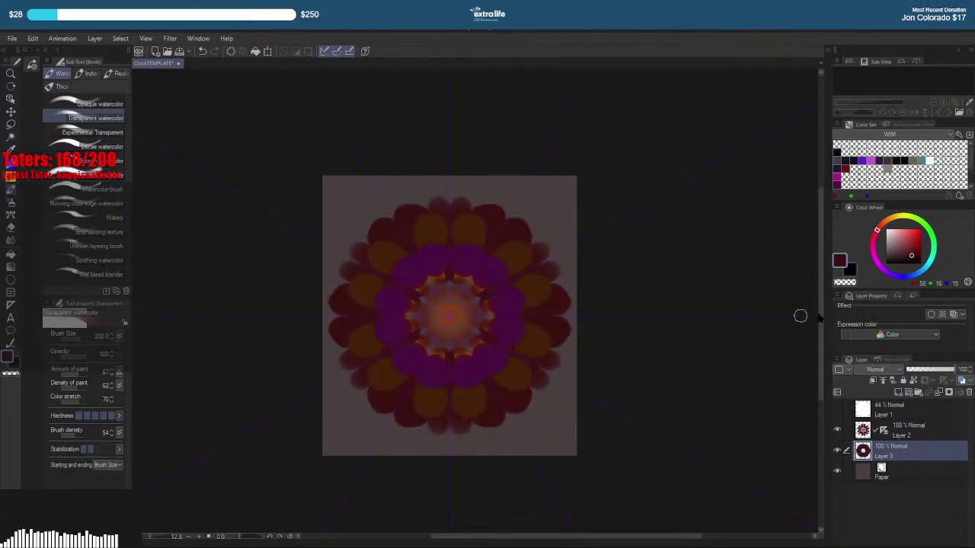
Choose a dark crimson, about RGB 51, 9, 14, paint large outer petals on Layer 3 and check them against Layer 1
click(875, 234)
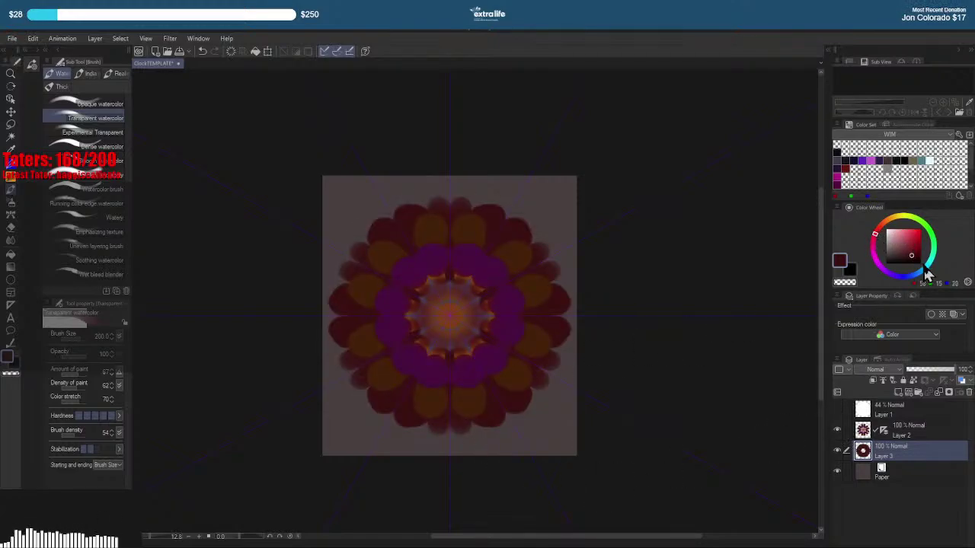
click(914, 256)
mouse_move(491, 435)
mouse_down()
mouse_move(465, 439)
mouse_move(496, 437)
mouse_move(490, 426)
mouse_move(462, 431)
mouse_up()
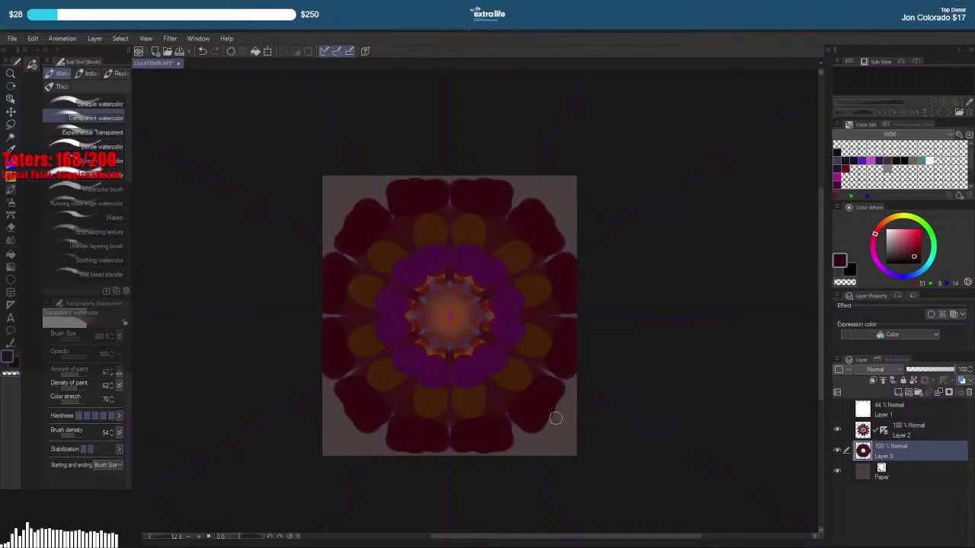
click(837, 410)
click(838, 409)
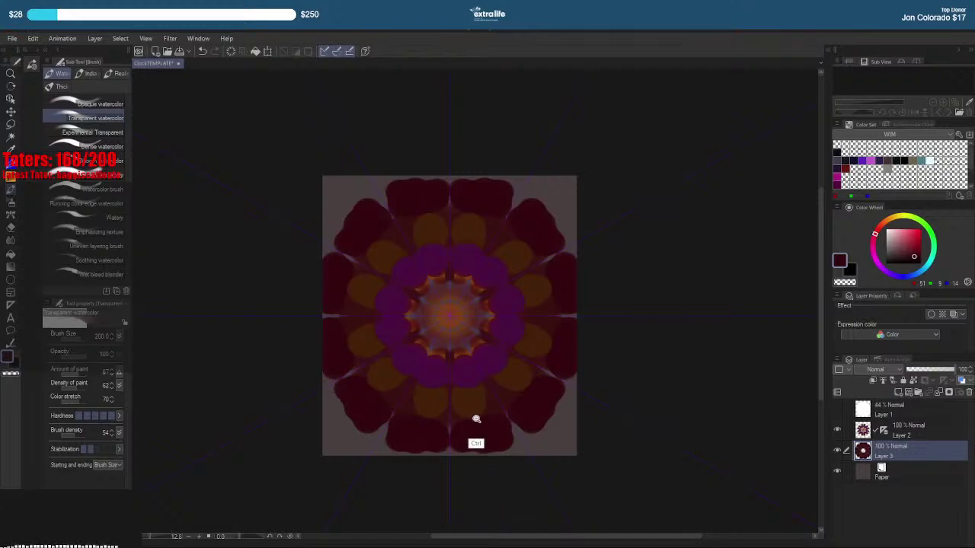
Add a new raster layer between Layer 3 and Paper
drag(476, 418, 494, 437)
drag(511, 479, 516, 435)
key(b)
key(b)
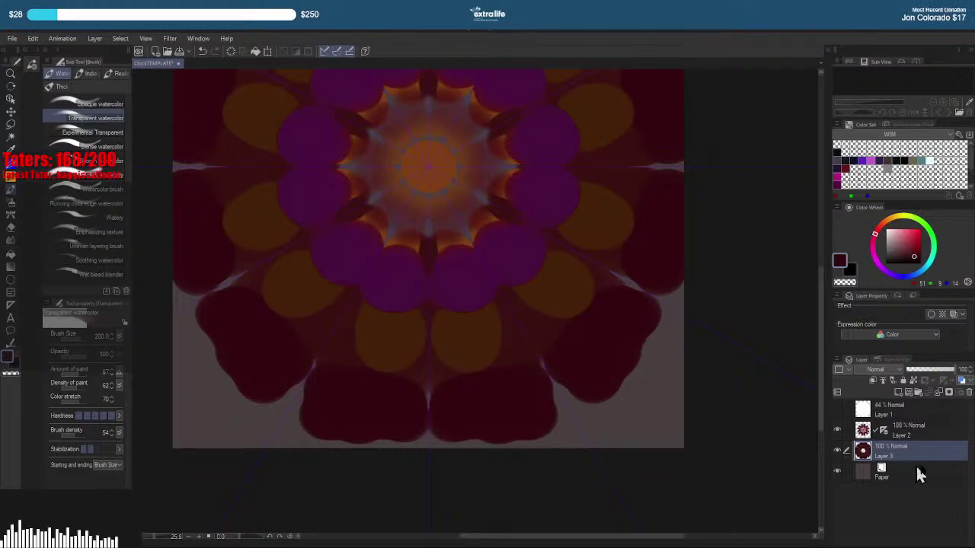
key(ctrl+shift+n)
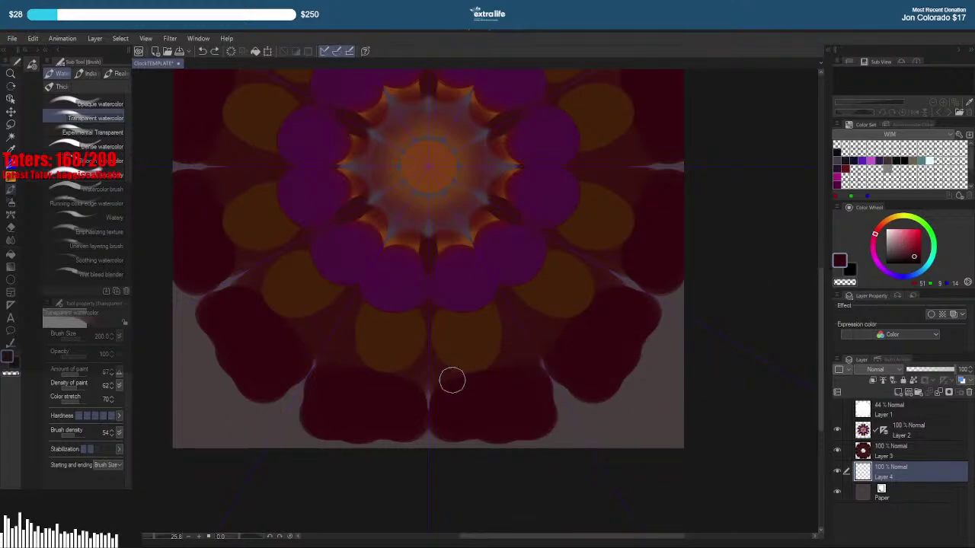
Fill the narrow gaps between the outer petals on Layer 4 in dark red with the General Painting Pen at size 100
key(p)
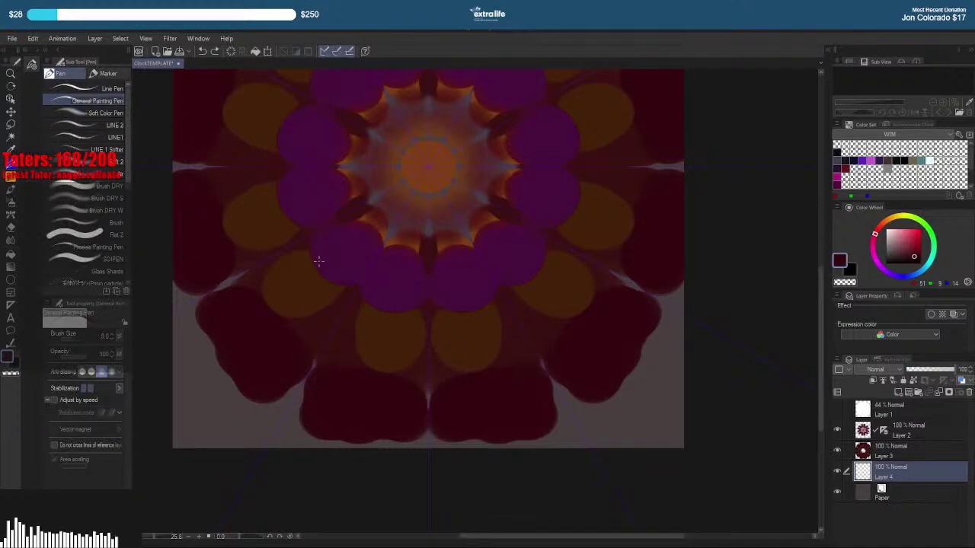
key(bracketright)
key(bracketright)
key(bracketright)
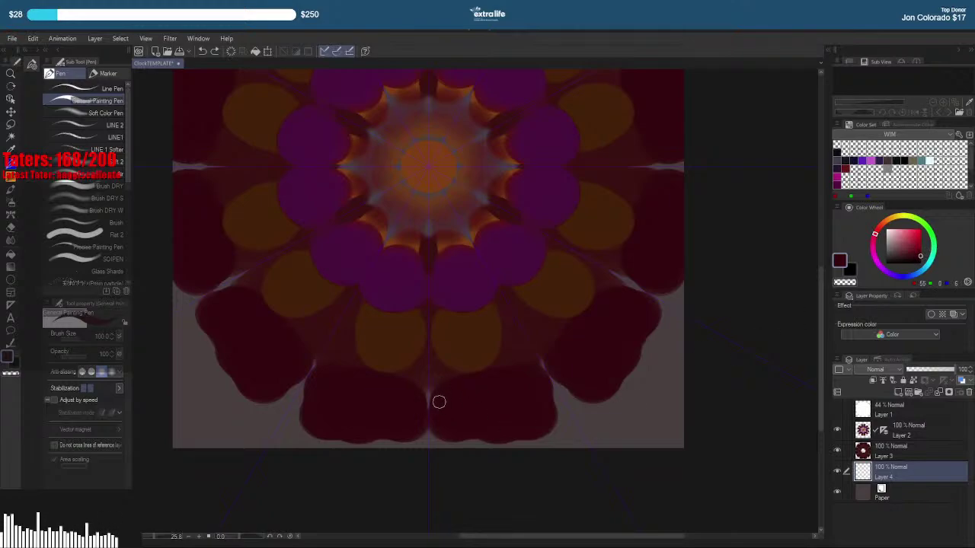
drag(437, 378, 435, 413)
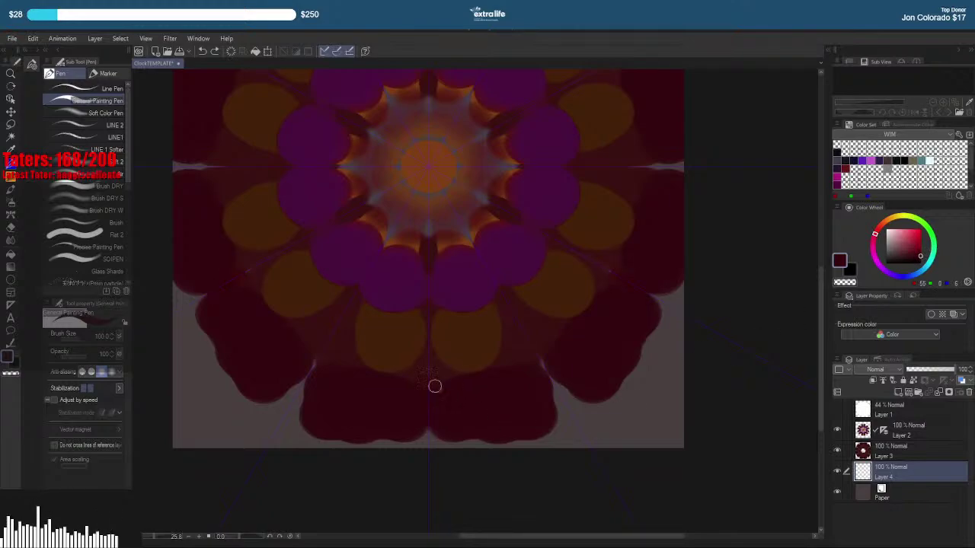
Try dark red spokes through the flower's centre and more fill in the outer gaps on Layer 4, and undo these strokes
drag(428, 239, 427, 161)
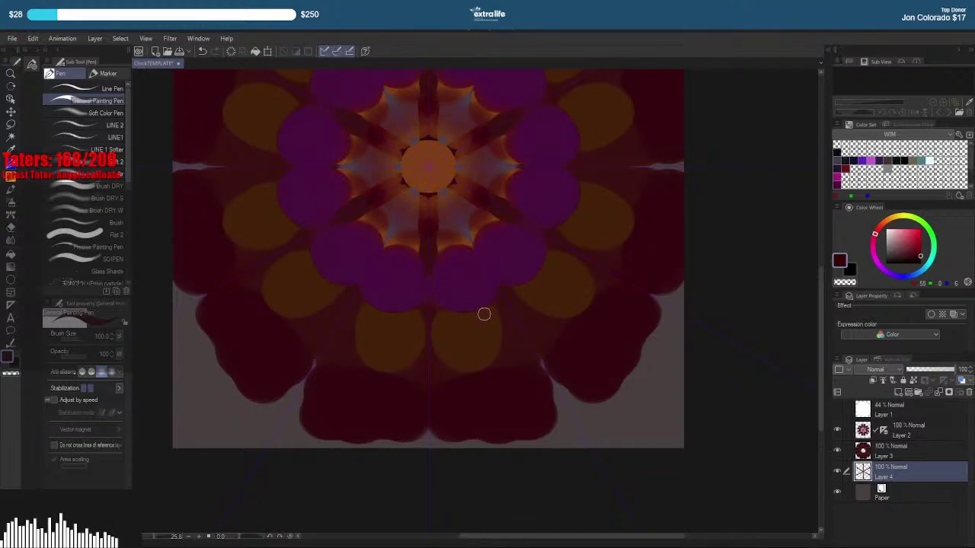
drag(477, 238, 498, 357)
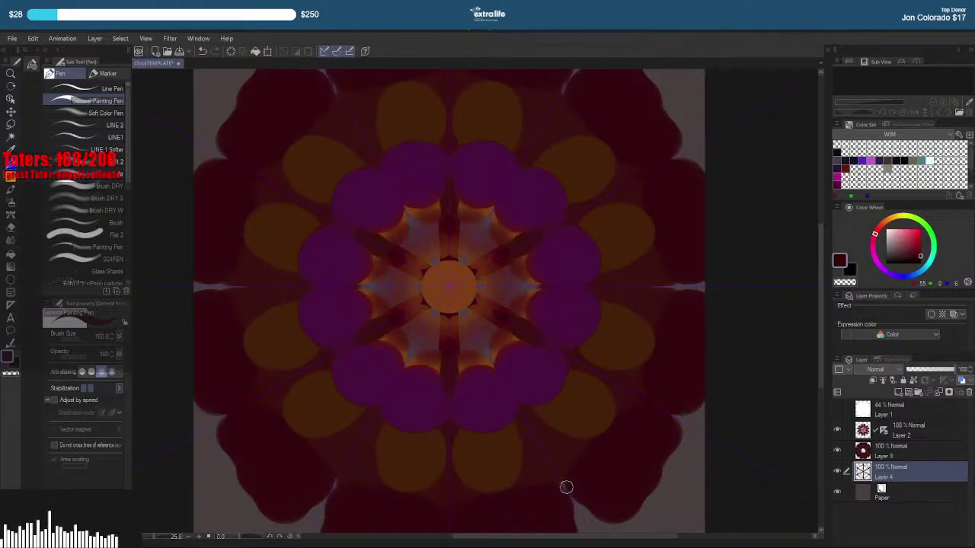
drag(565, 488, 557, 472)
drag(491, 357, 453, 293)
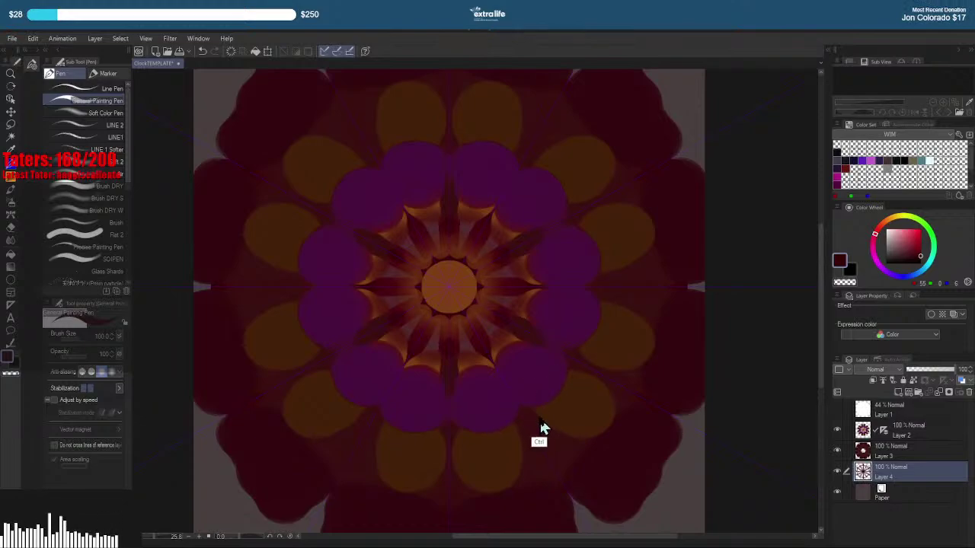
key(ctrl+z)
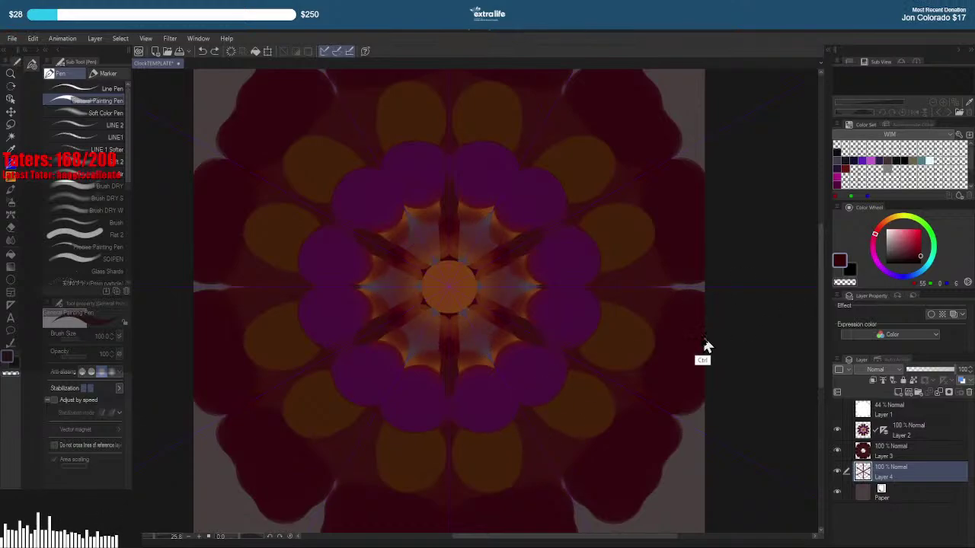
key(ctrl+z)
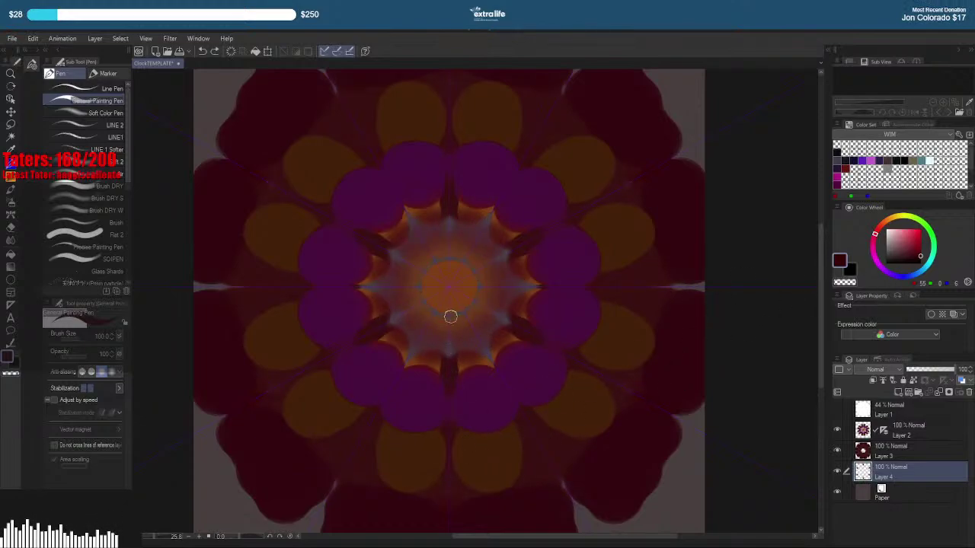
Paint dark red spokes around the flower's centre and dark teal accents, RGB 0, 55, 52, in the gaps between petals on Layer 4
drag(449, 288, 448, 359)
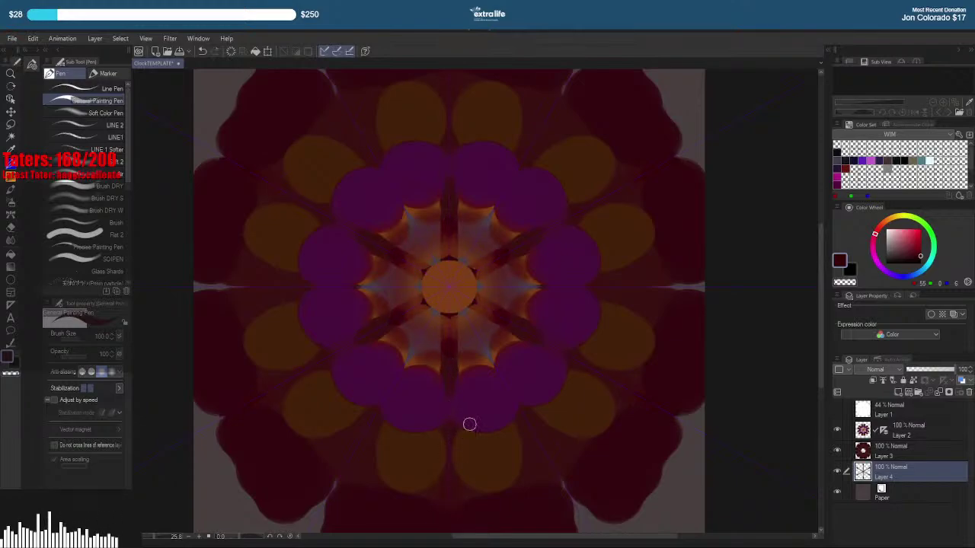
click(931, 235)
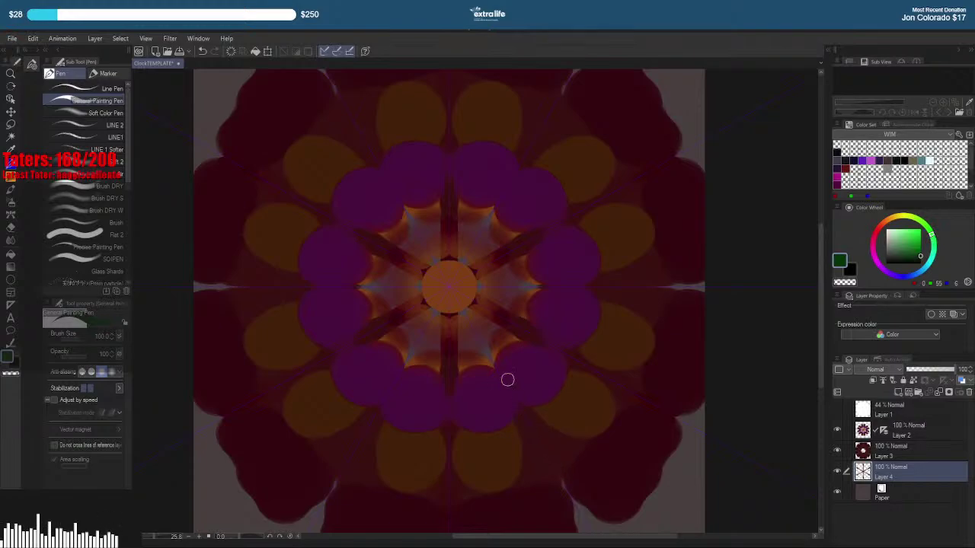
drag(491, 360, 448, 282)
key(ctrl+z)
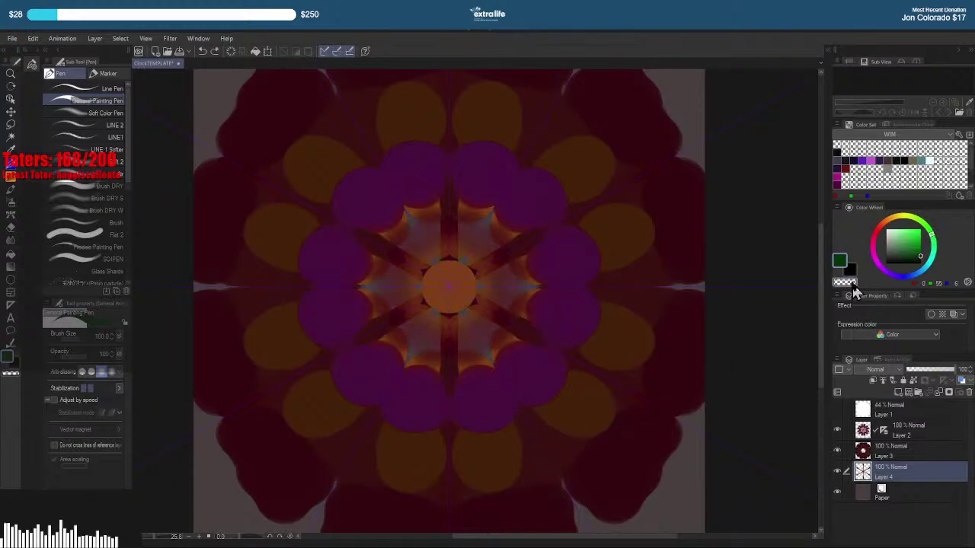
click(930, 260)
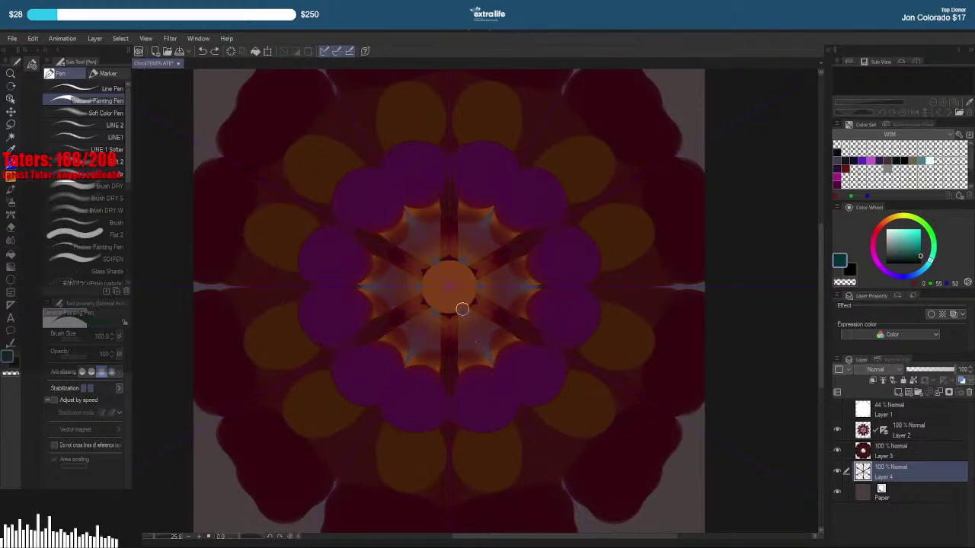
drag(462, 309, 574, 500)
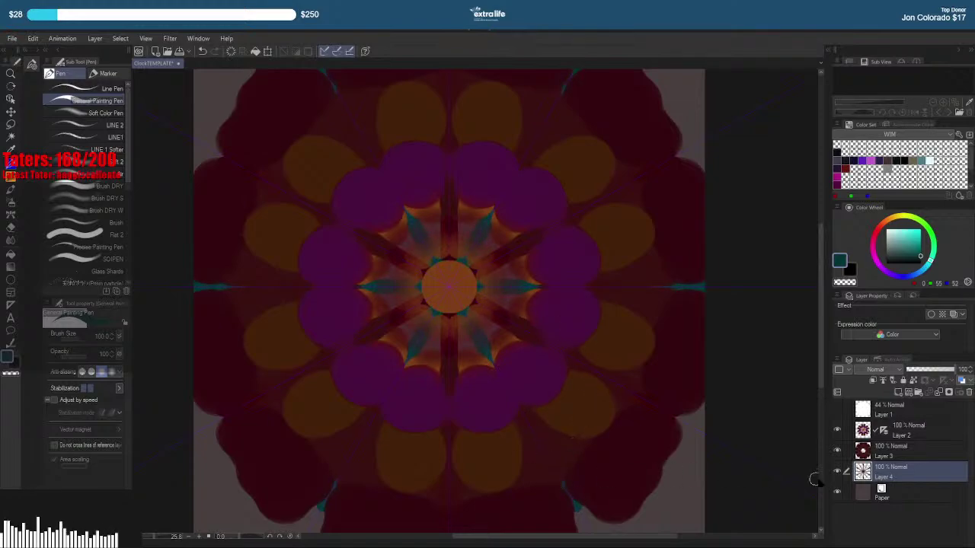
Add a raster layer above Layer 4 and paint a light purple star shape, RGB 182, 94, 197, around the orange centre
key(ctrl+shift+n)
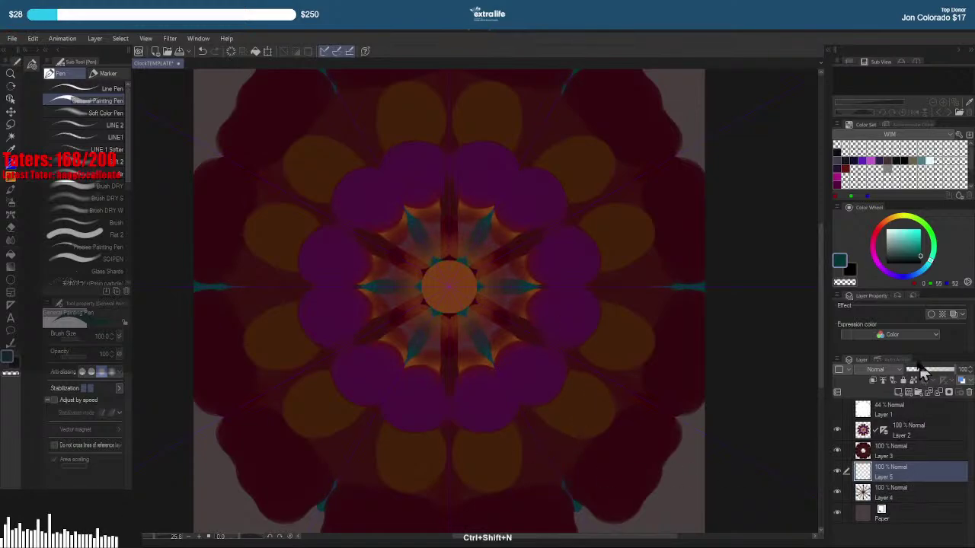
mouse_move(924, 245)
mouse_down()
mouse_move(923, 232)
mouse_move(912, 224)
mouse_move(892, 232)
mouse_move(889, 219)
mouse_move(908, 242)
mouse_move(903, 236)
mouse_up()
click(879, 266)
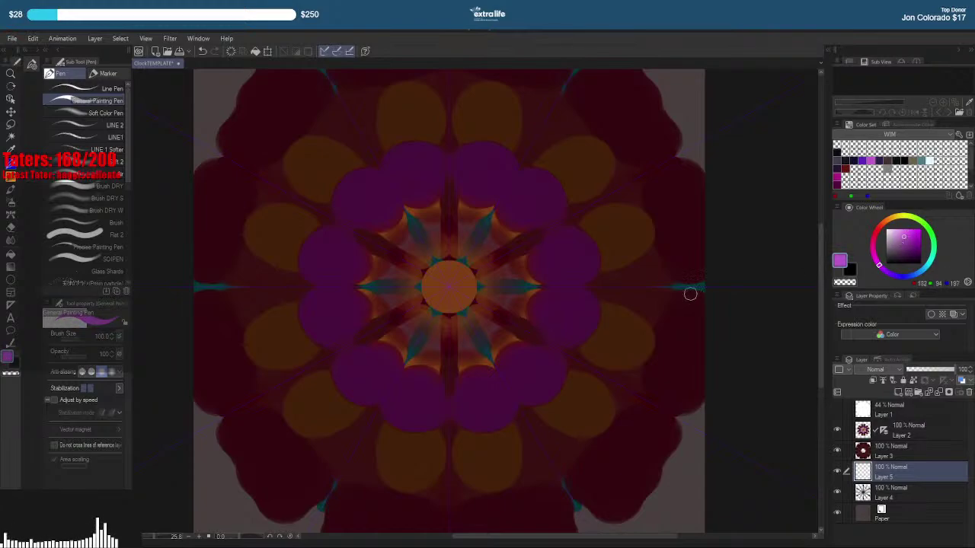
mouse_move(476, 305)
mouse_down()
mouse_move(488, 279)
mouse_move(431, 244)
mouse_up()
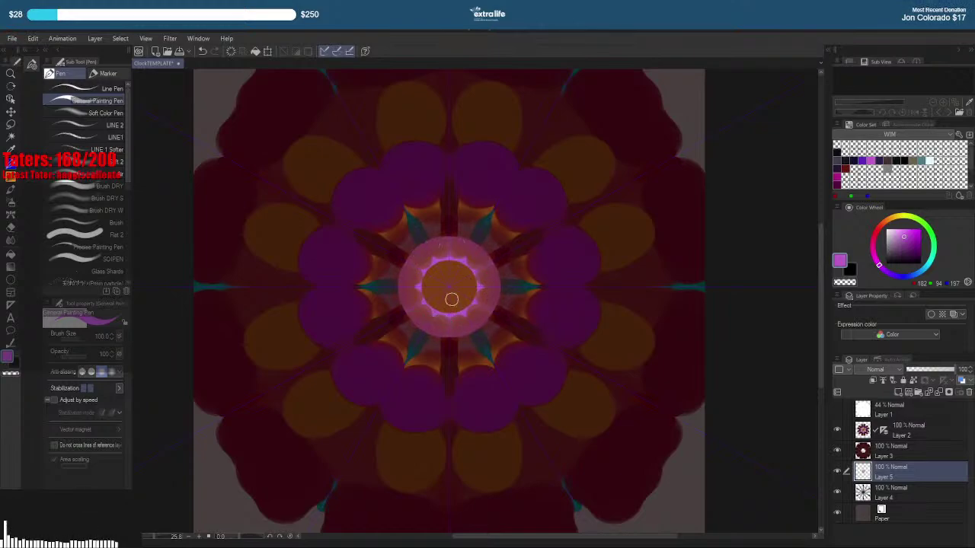
mouse_move(453, 236)
mouse_down()
mouse_move(491, 255)
mouse_move(475, 232)
mouse_move(456, 228)
mouse_move(472, 240)
mouse_move(456, 220)
mouse_move(472, 217)
mouse_move(456, 218)
mouse_move(499, 251)
mouse_up()
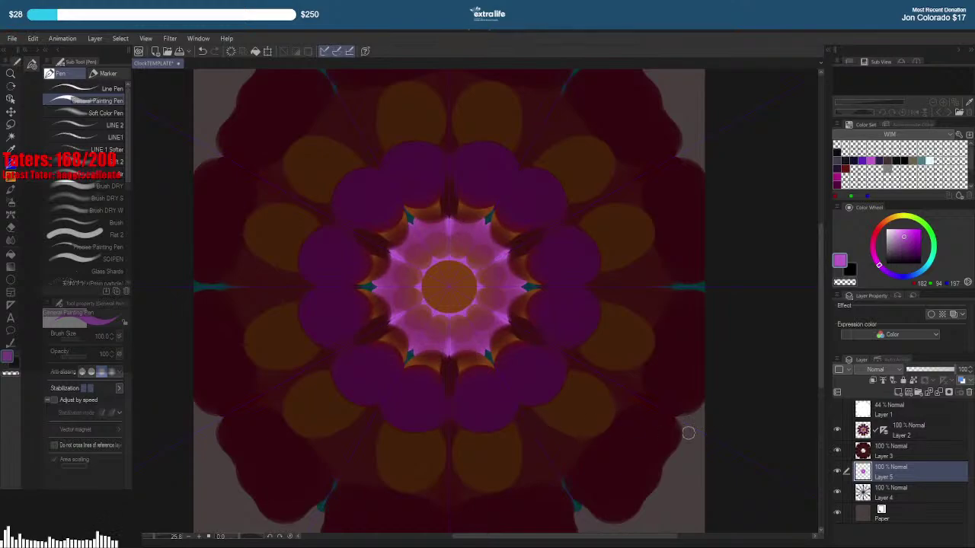
Dot pale purple highlights, RGB 211, 162, 219, around the centre's points and along the seams on Layer 5 with the pen at size 12
click(900, 232)
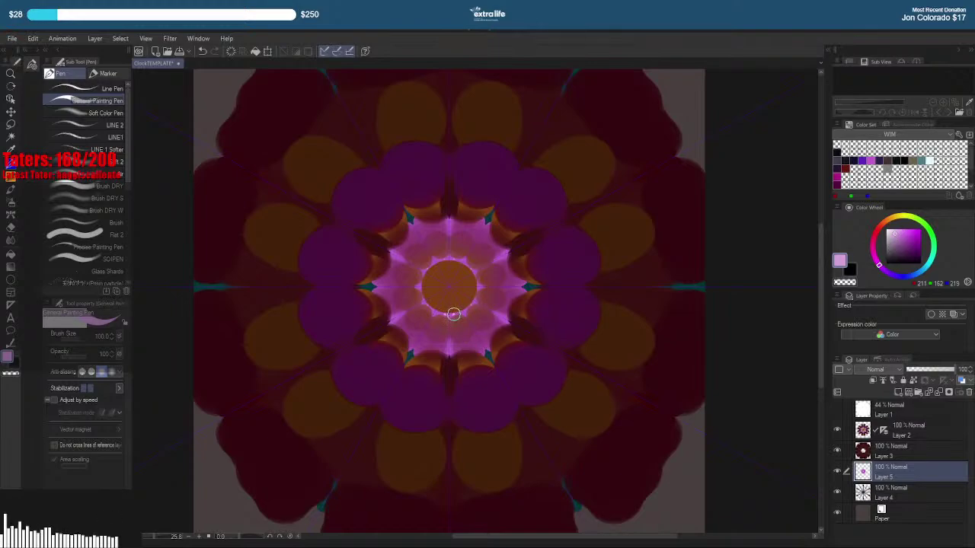
ctrl+click(459, 315)
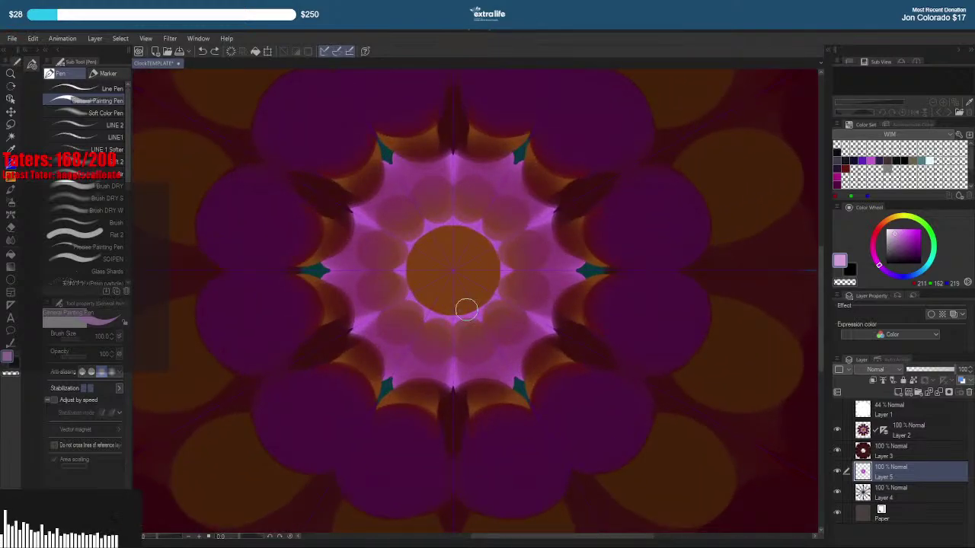
key([)
key([)
key([)
key([)
key([)
key([)
key([)
key([)
key([)
key([)
key([)
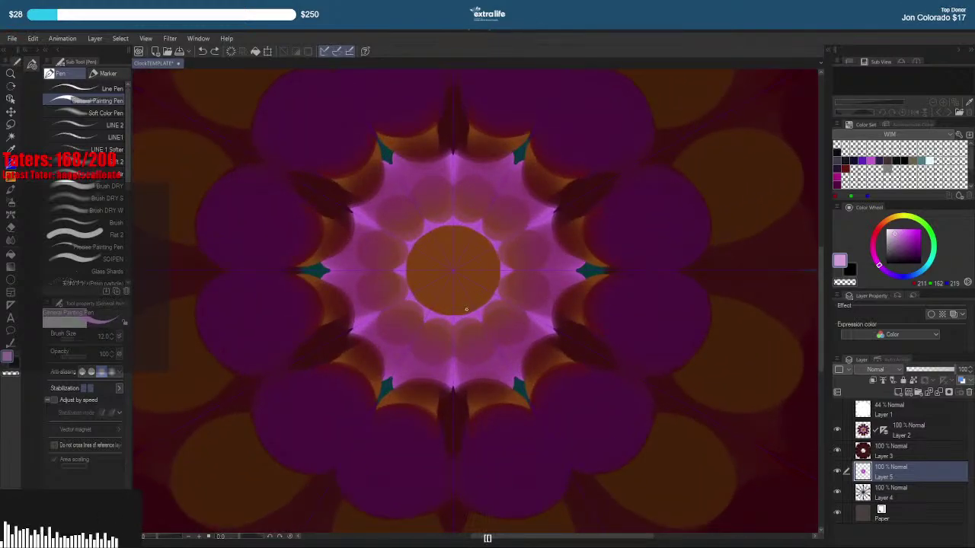
ctrl+click(470, 324)
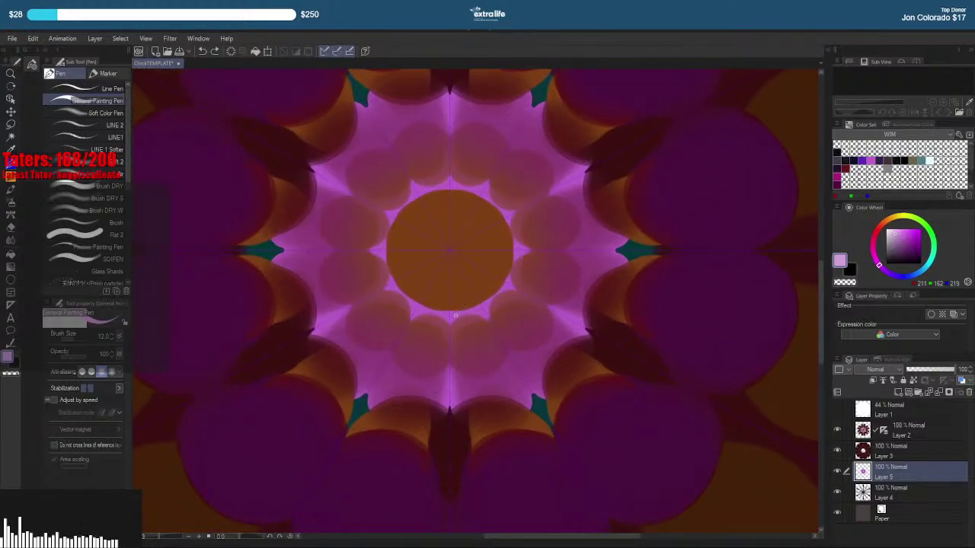
click(452, 316)
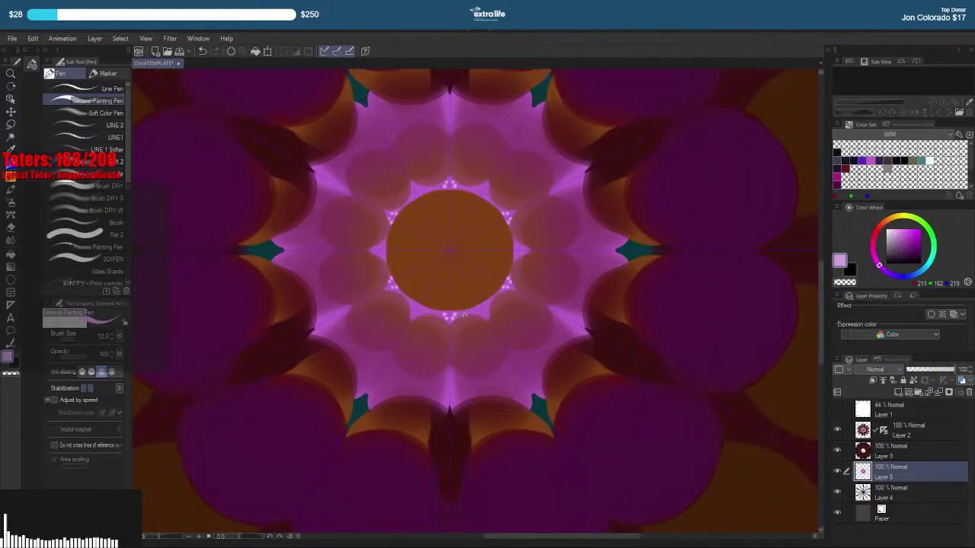
click(479, 307)
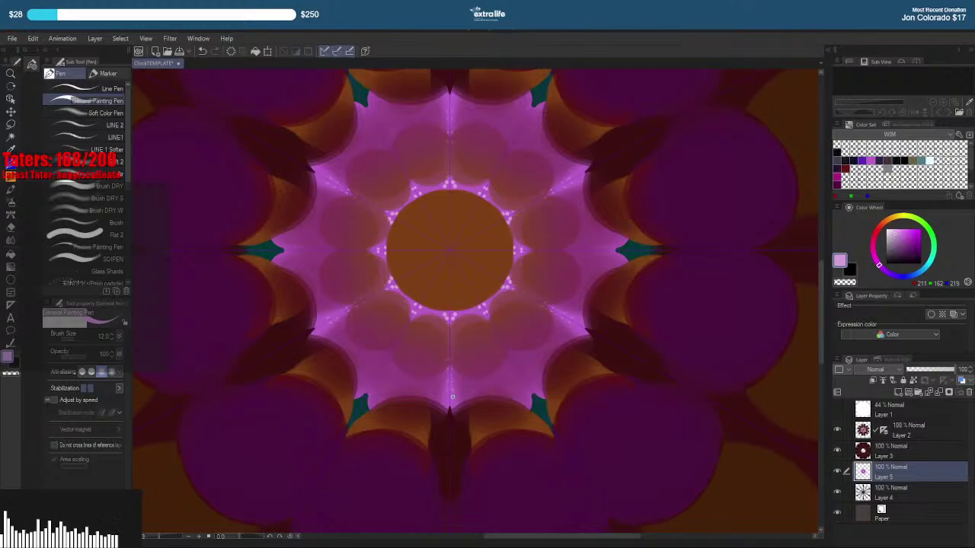
drag(497, 226, 504, 261)
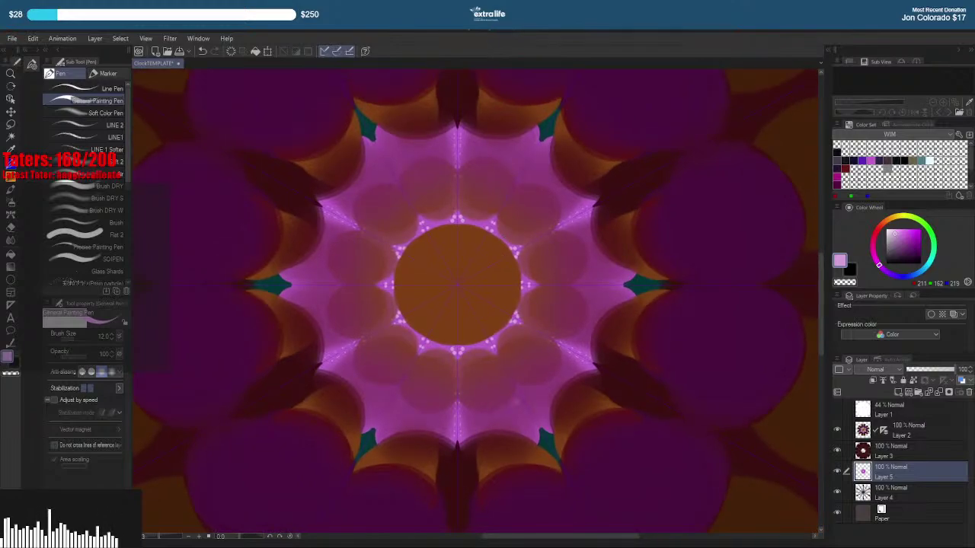
Add a new raster layer directly above Layer 2
click(938, 442)
key(ctrl+shift+n)
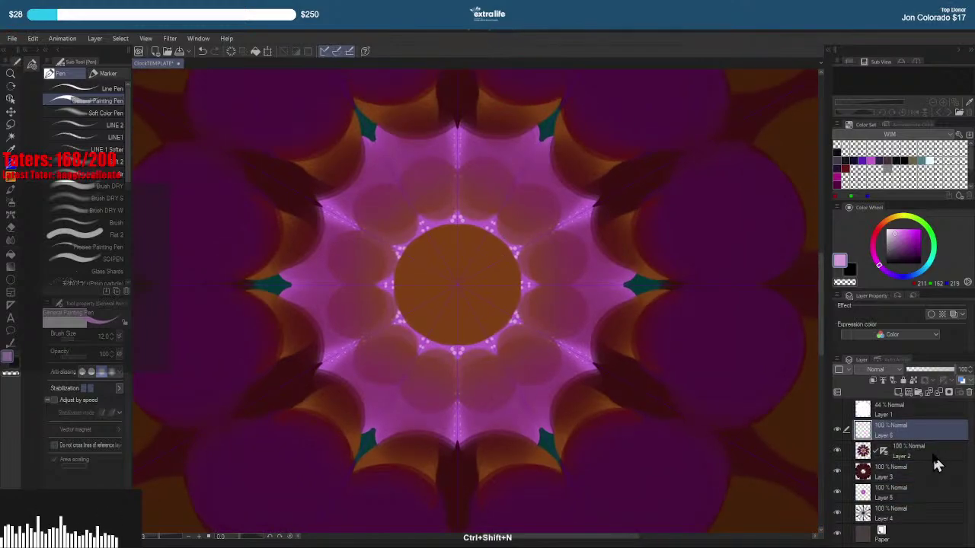
Try small golden dots, RGB 226, 167, 68, across the orange centre on Layer 6, and undo them
right_click(470, 293)
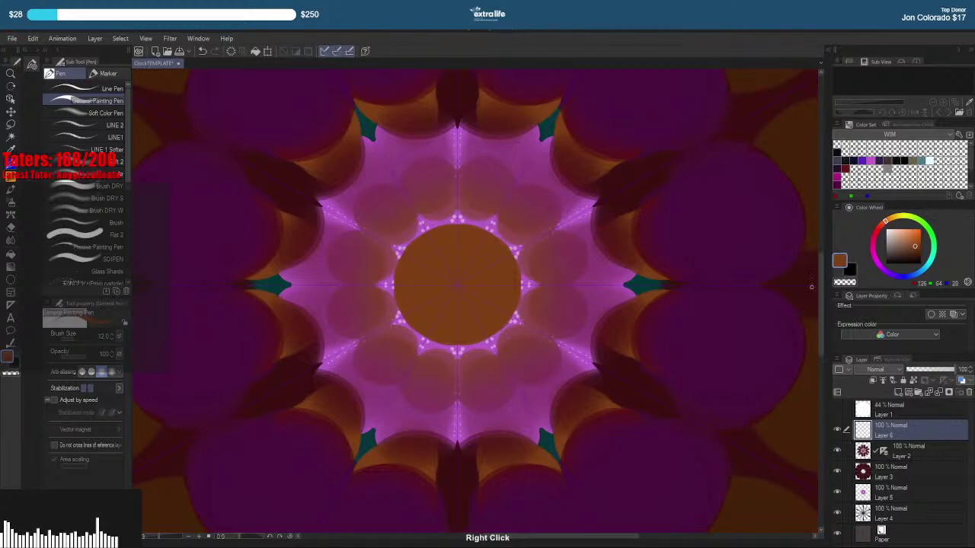
drag(918, 243, 892, 219)
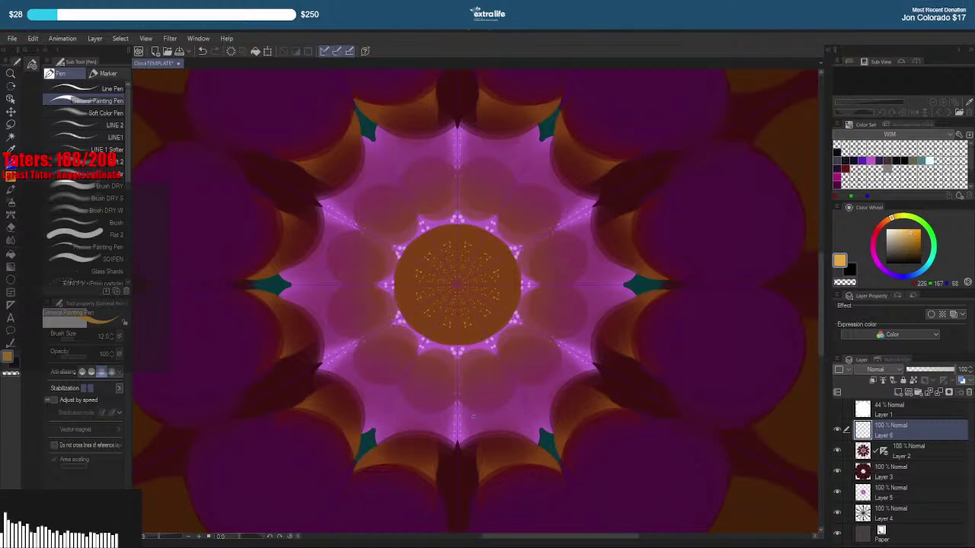
key(ctrl+z)
key(ctrl+z)
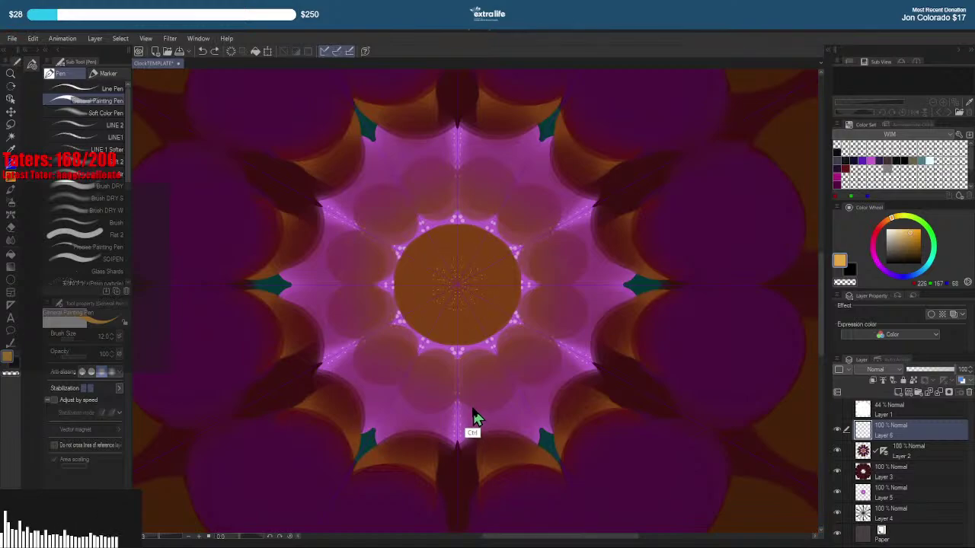
key(ctrl+z)
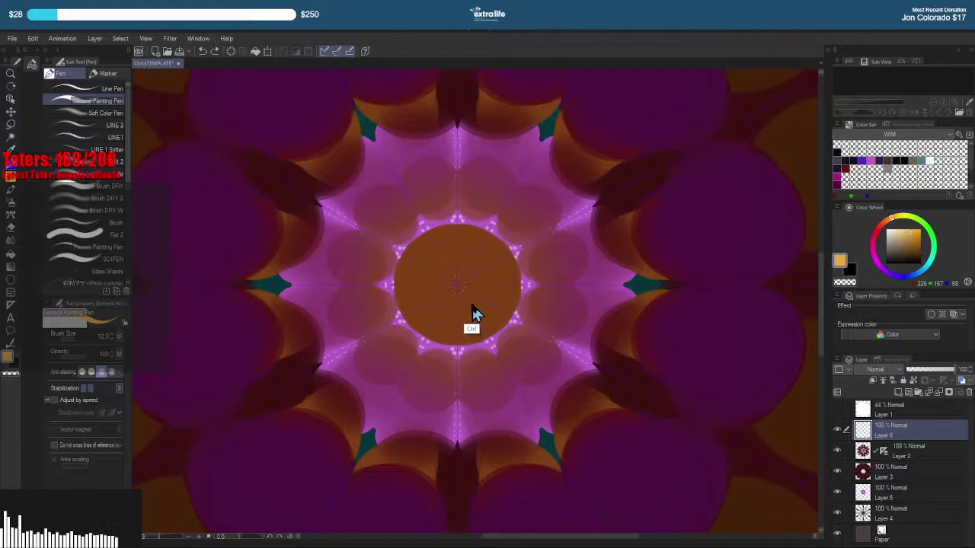
Paint soft ochre rays and a middle spot, RGB 178, 120, 51, on the orange centre with the Soft Color Pen at size 50
right_click(466, 310)
drag(916, 246, 890, 218)
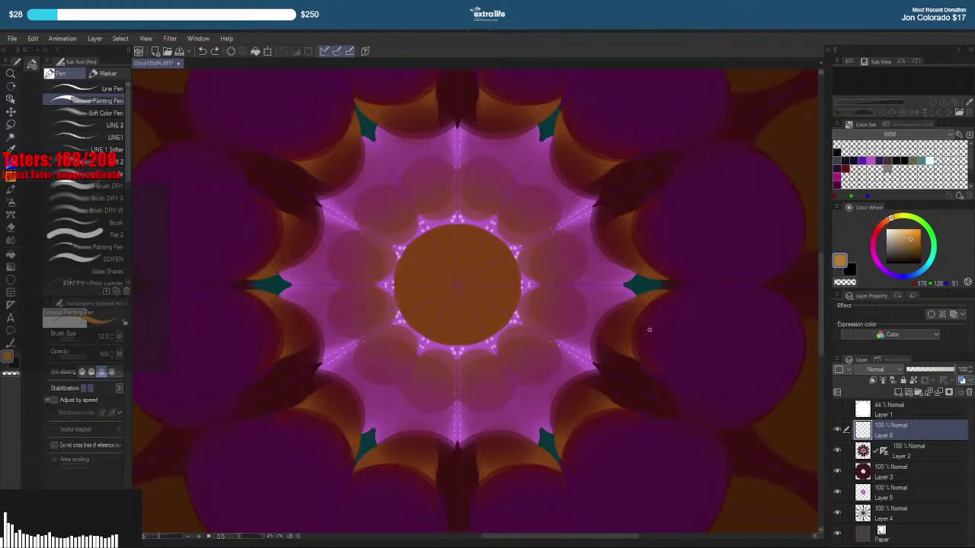
click(105, 112)
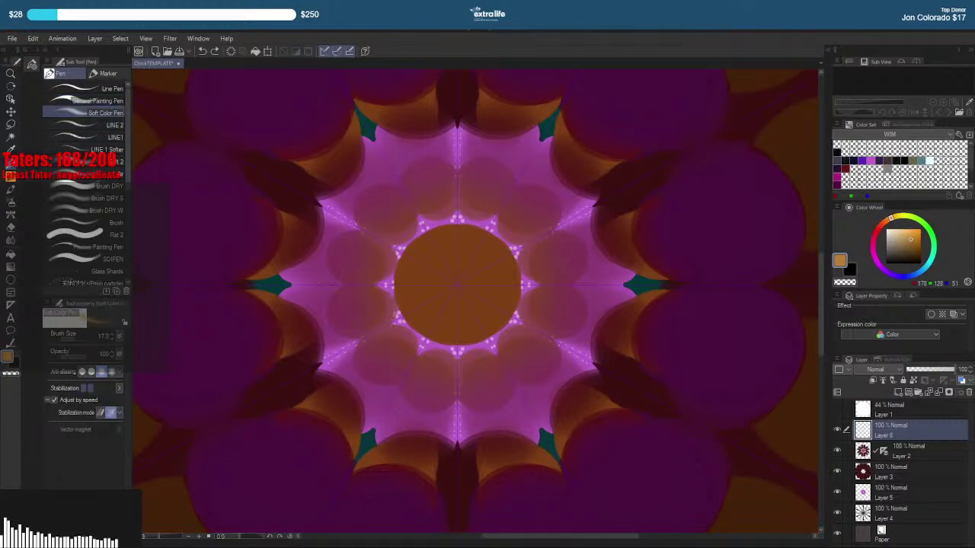
key(])
key(])
key(])
key(])
key(])
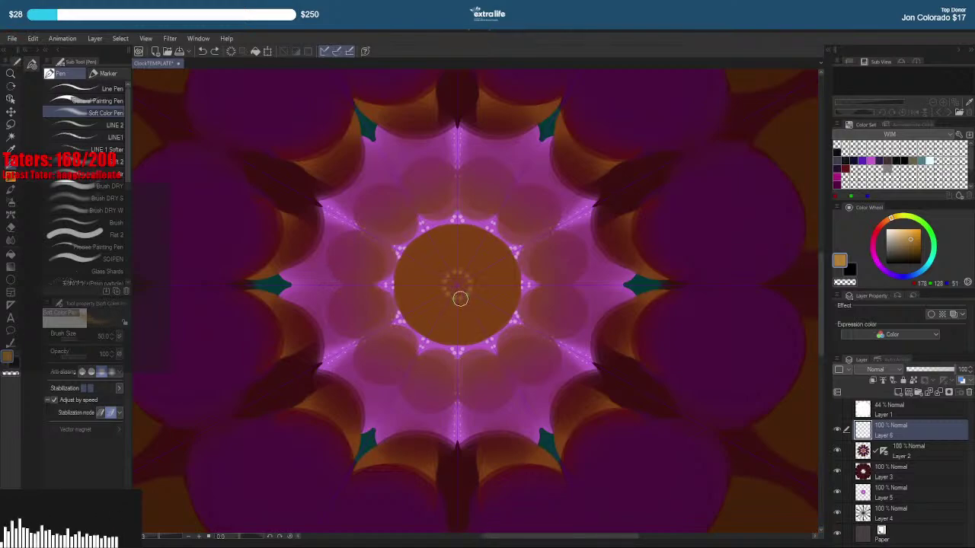
drag(459, 300, 463, 336)
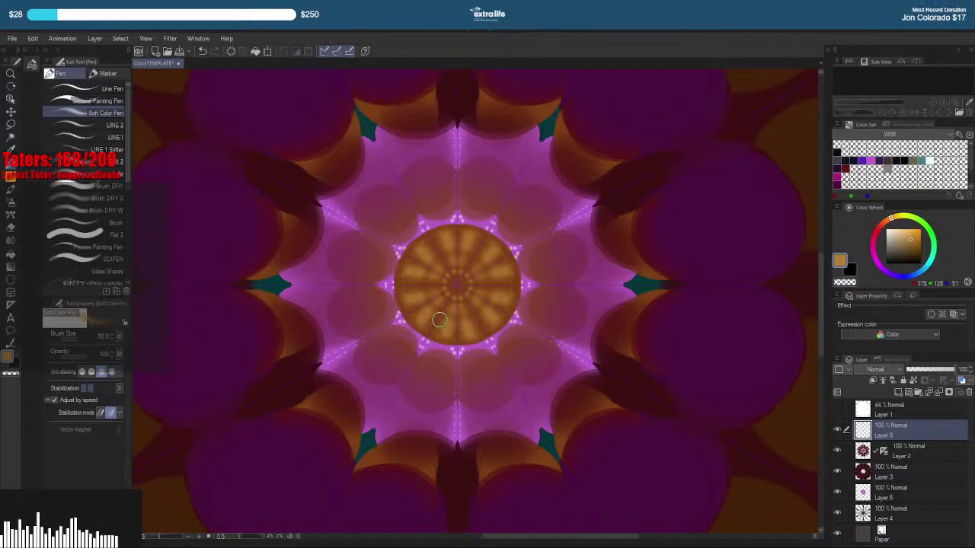
click(457, 285)
click(457, 285)
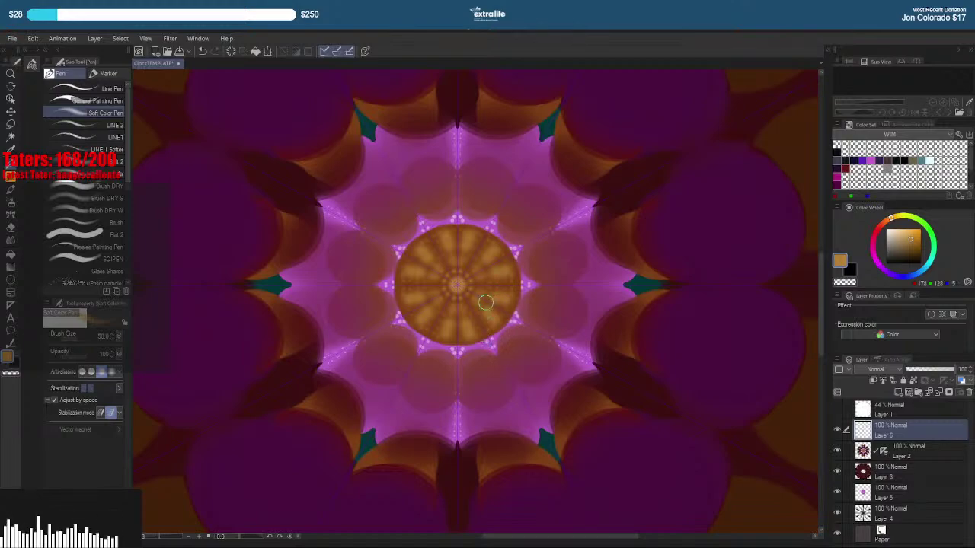
Brighten the centre's rays and outer rim on Layer 6 with soft yellow dabs, RGB 211, 188, 86
click(897, 217)
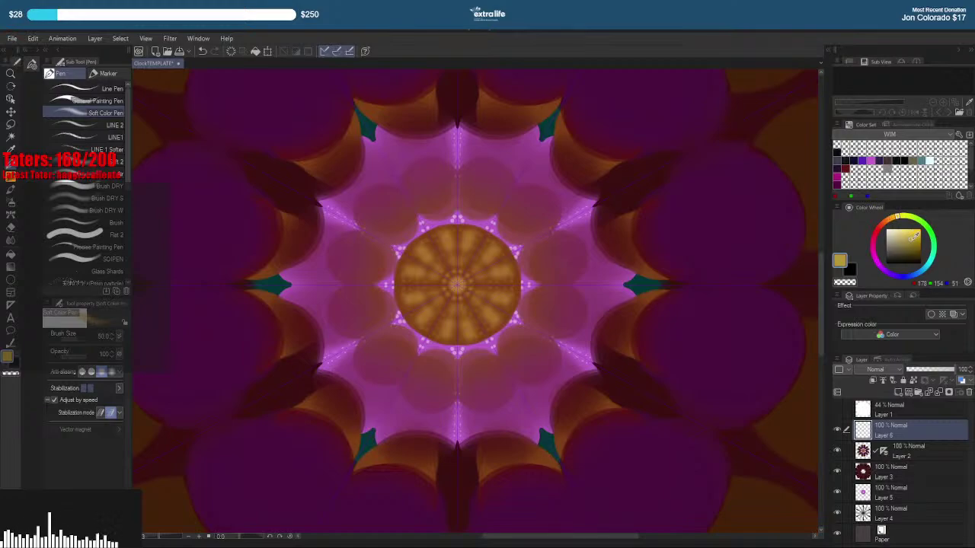
drag(913, 237, 903, 239)
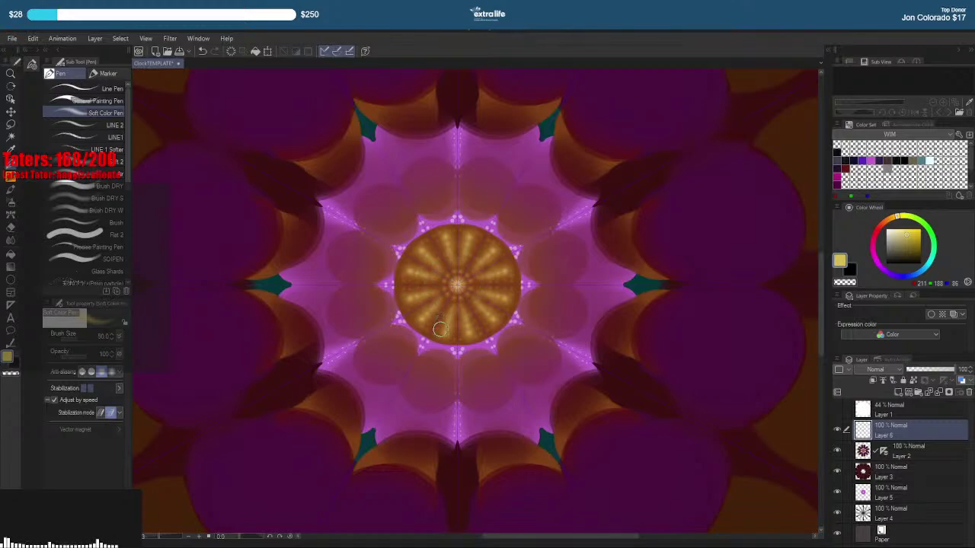
click(430, 286)
click(426, 286)
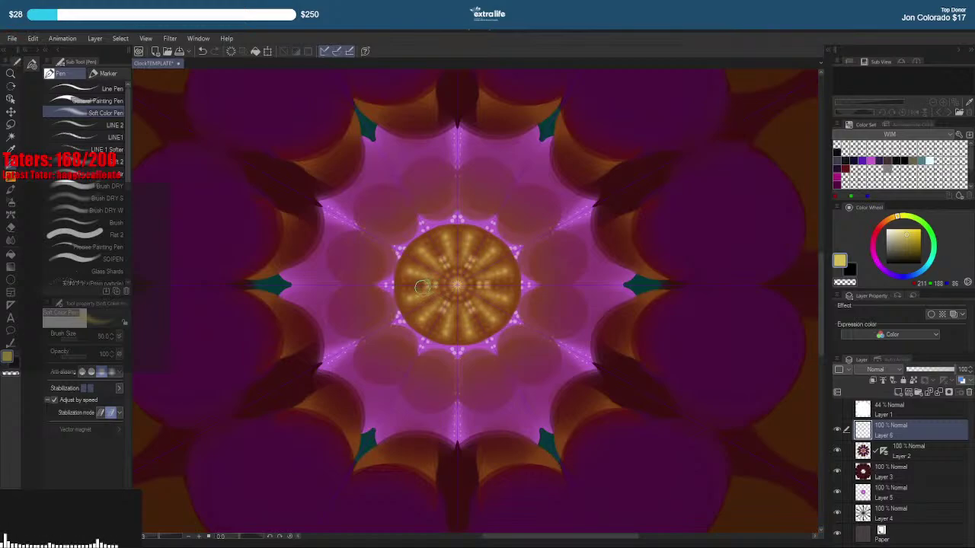
click(422, 286)
click(417, 287)
click(413, 288)
click(406, 288)
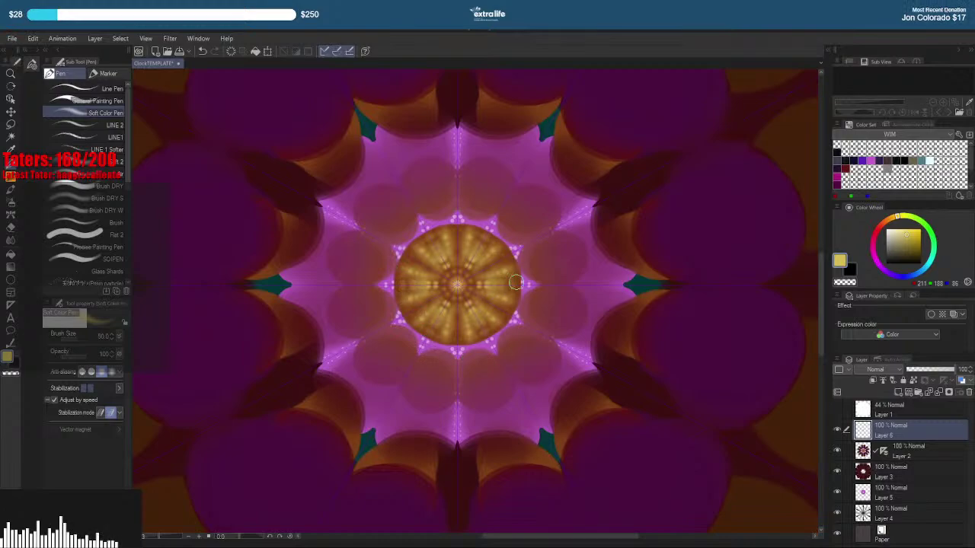
click(508, 260)
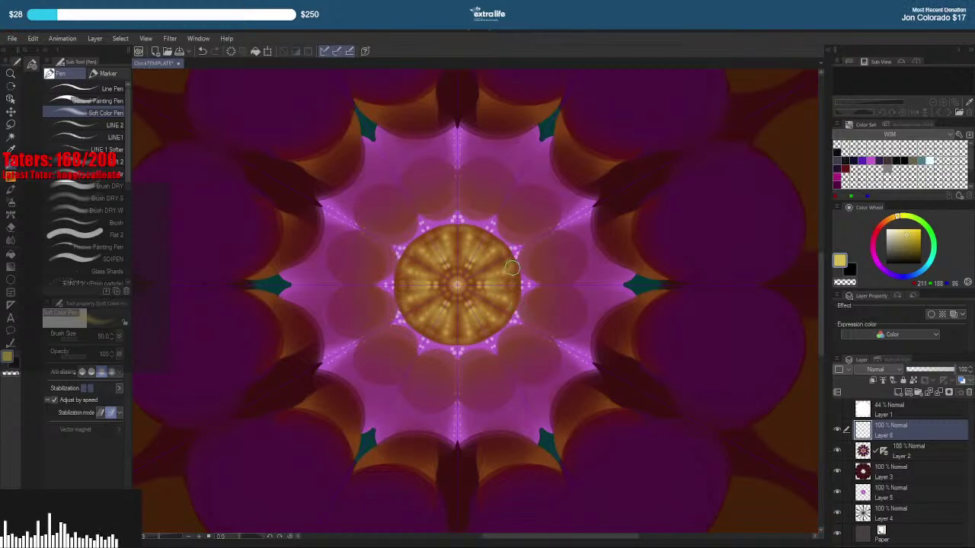
drag(512, 268, 514, 298)
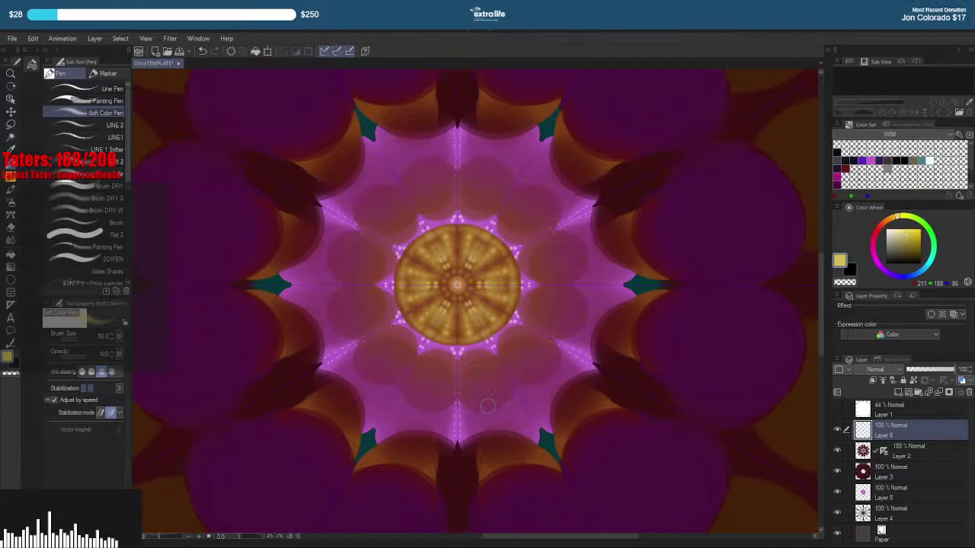
Add small pale yellow dots, RGB 238, 223, 159, along the centre's rays with the Soft Color Pen at size 20
click(906, 230)
click(905, 230)
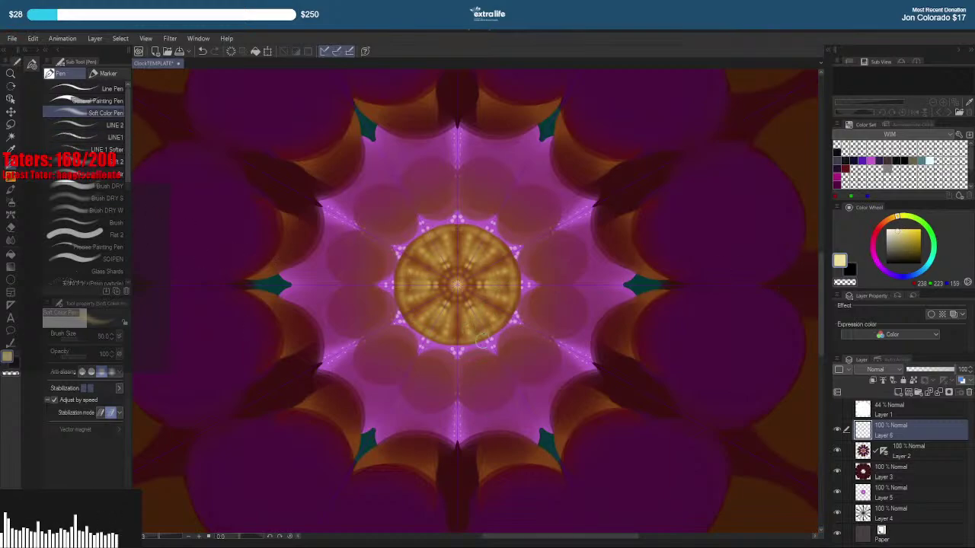
key(])
key(])
key(])
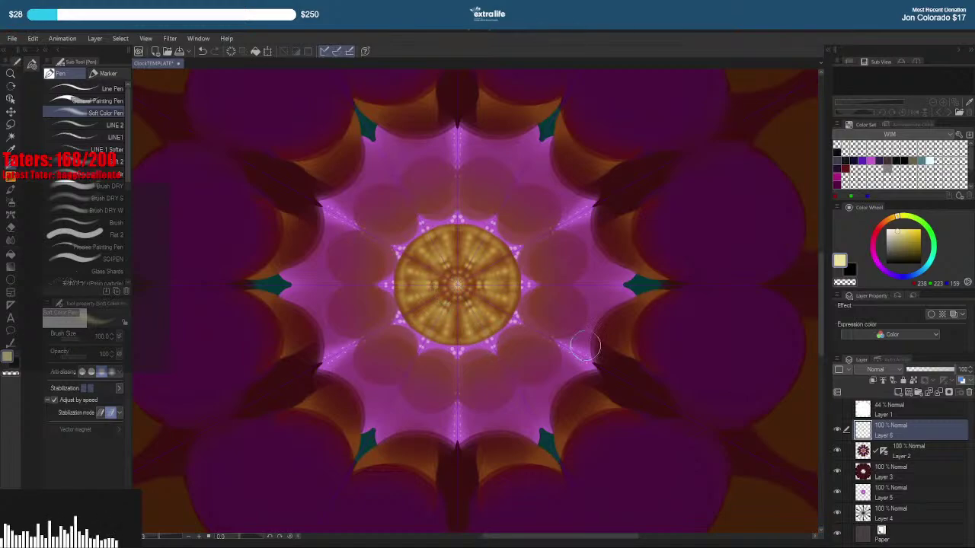
key([)
key([)
key([)
key([)
key([)
key([)
key([)
key([)
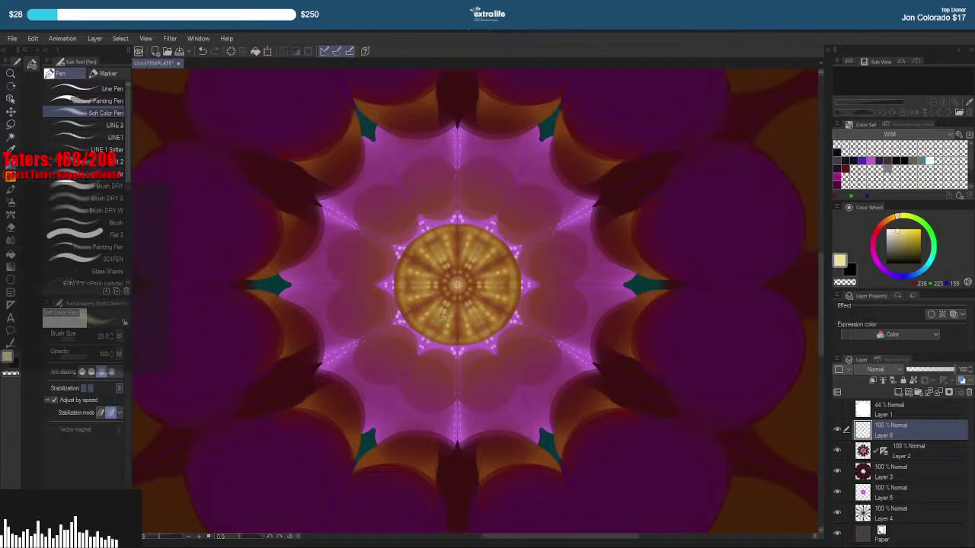
Add finer pale yellow dots and ray highlights to the golden centre, finishing with the General Painting Pen at size 6
scroll(442, 335, up, 2)
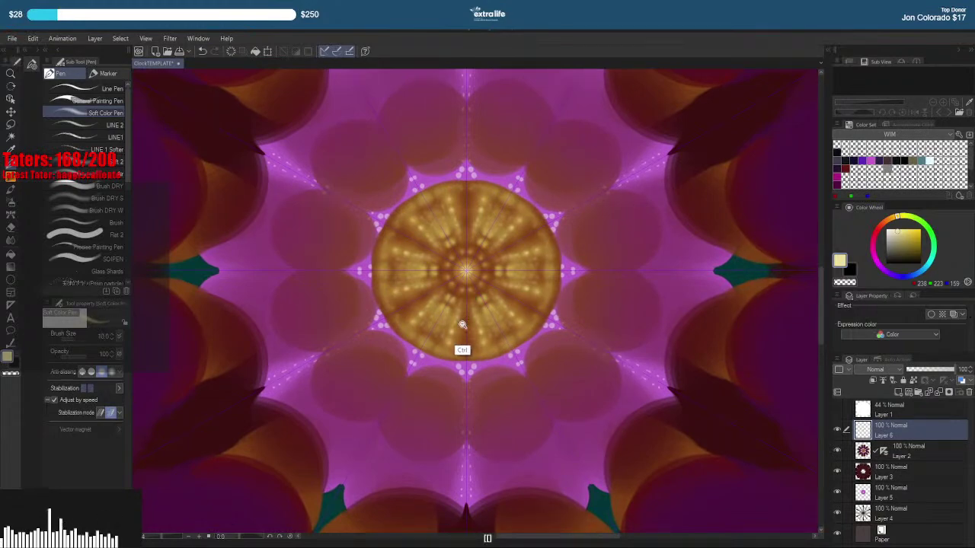
scroll(466, 303, up, 1)
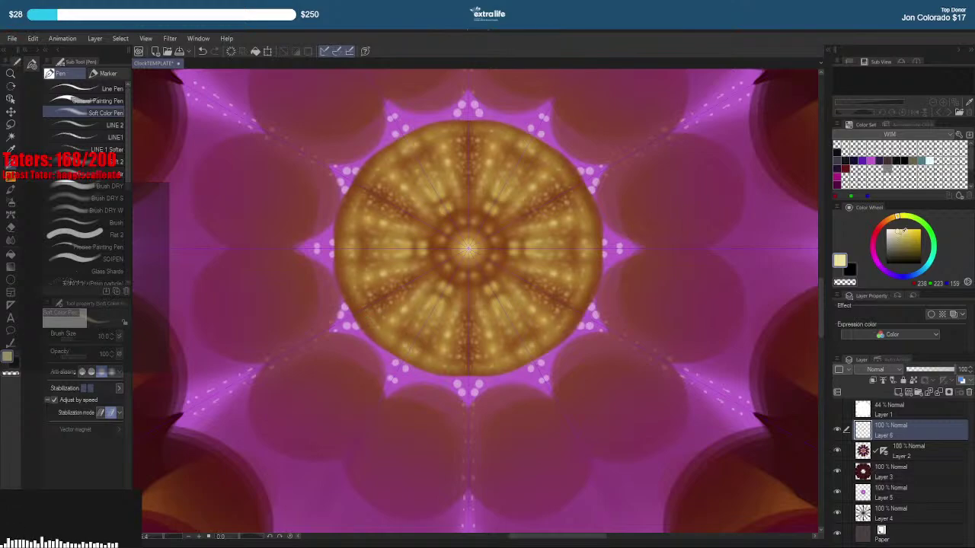
click(97, 100)
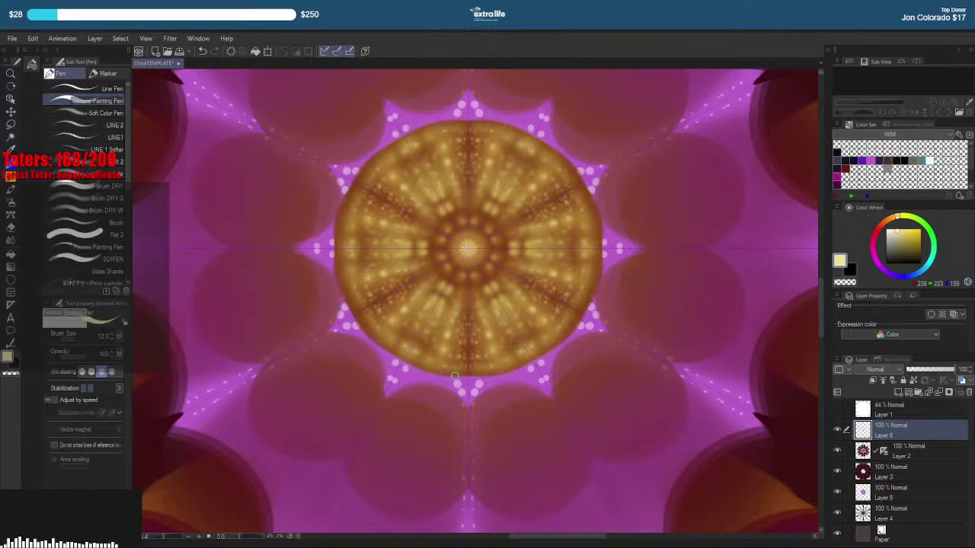
key(bracketleft)
key(bracketleft)
key(bracketleft)
key(bracketleft)
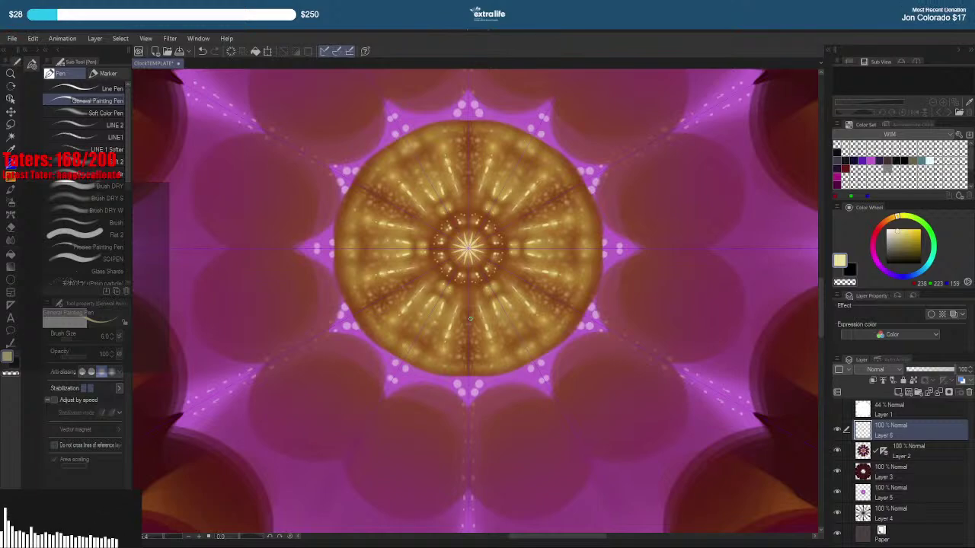
Outline the golden centre's rim and darken its dividing spokes in brown, RGB 111, 54, 16
right_click(573, 327)
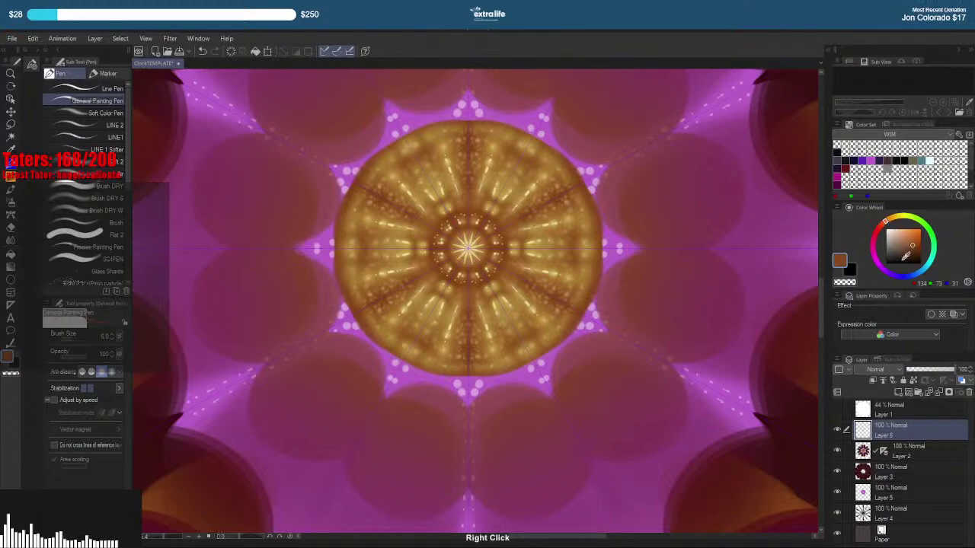
drag(915, 242, 916, 248)
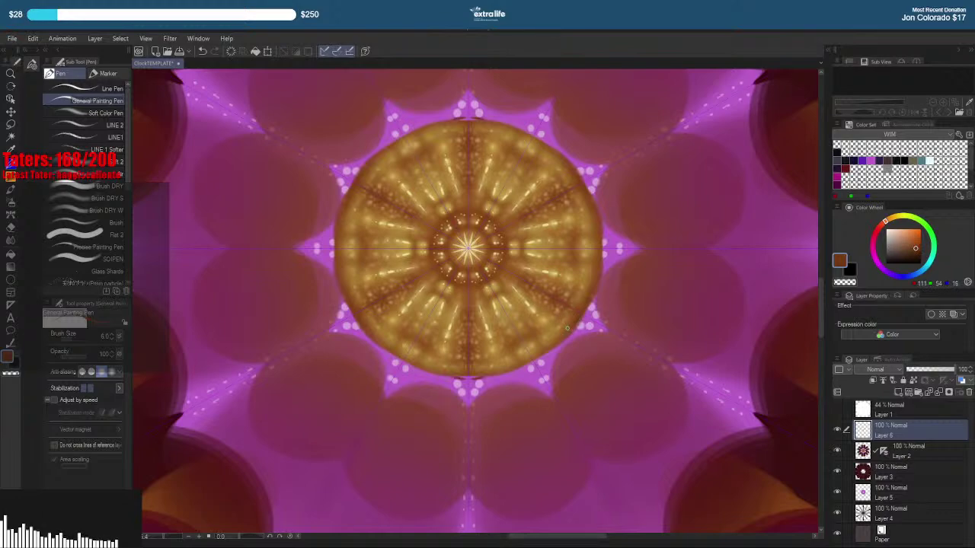
drag(565, 329, 533, 360)
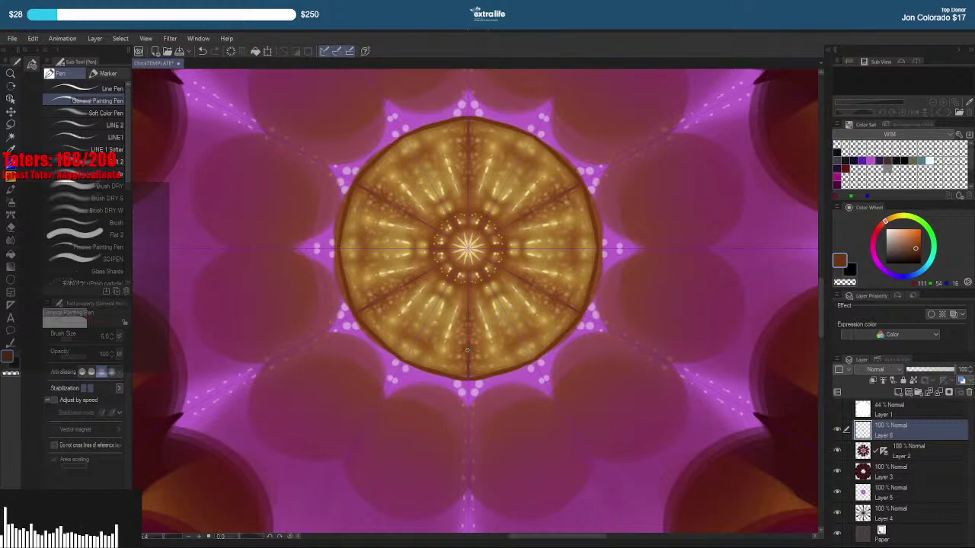
drag(464, 296, 467, 344)
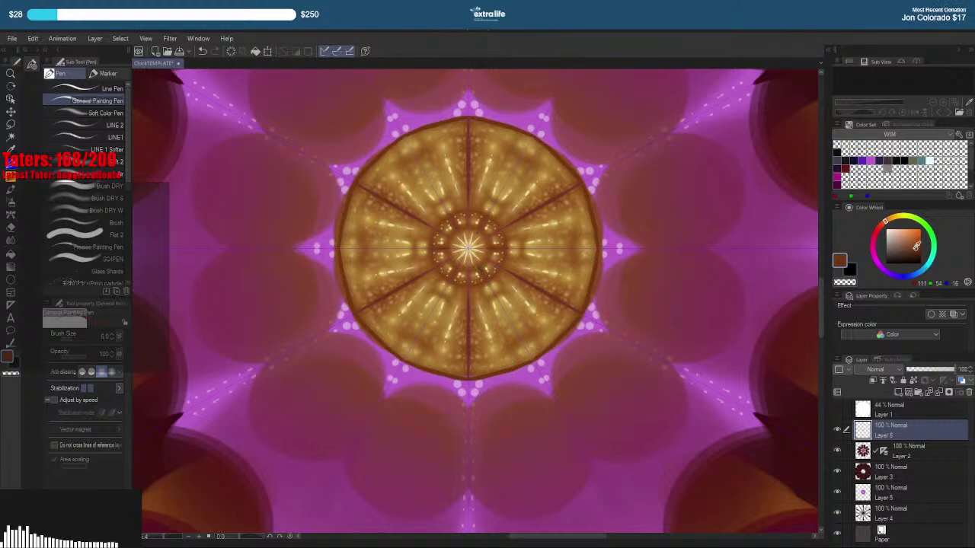
Add yellow flecks, RGB 223, 201, 100, inside the golden rim and Soft Color Pen peach dabs, RGB 215, 147, 100, around its outside
click(897, 217)
drag(917, 236, 907, 229)
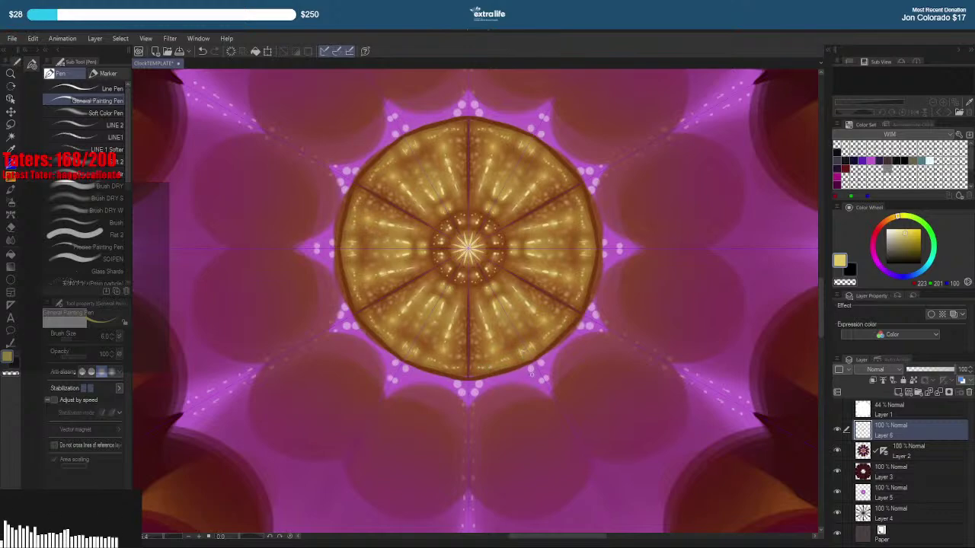
right_click(490, 368)
drag(913, 245, 912, 241)
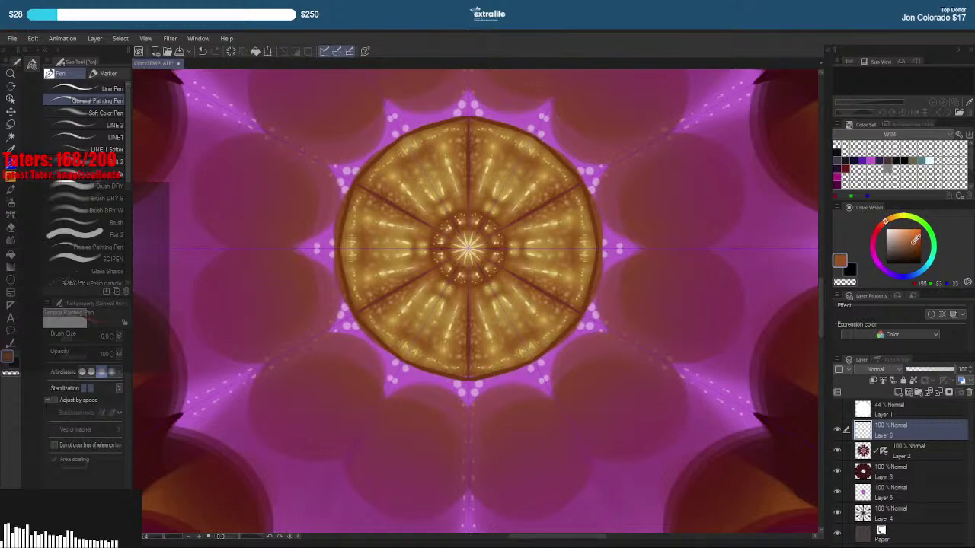
click(97, 112)
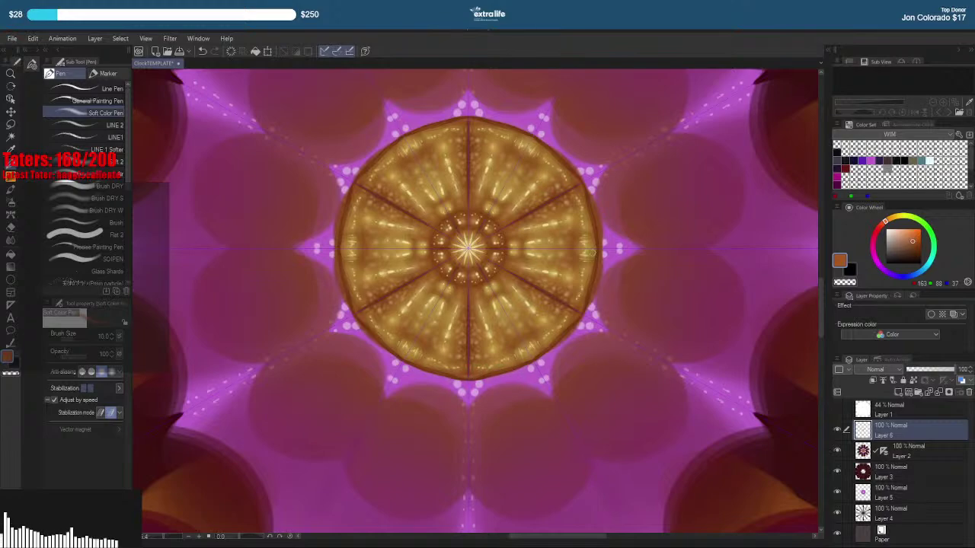
click(905, 233)
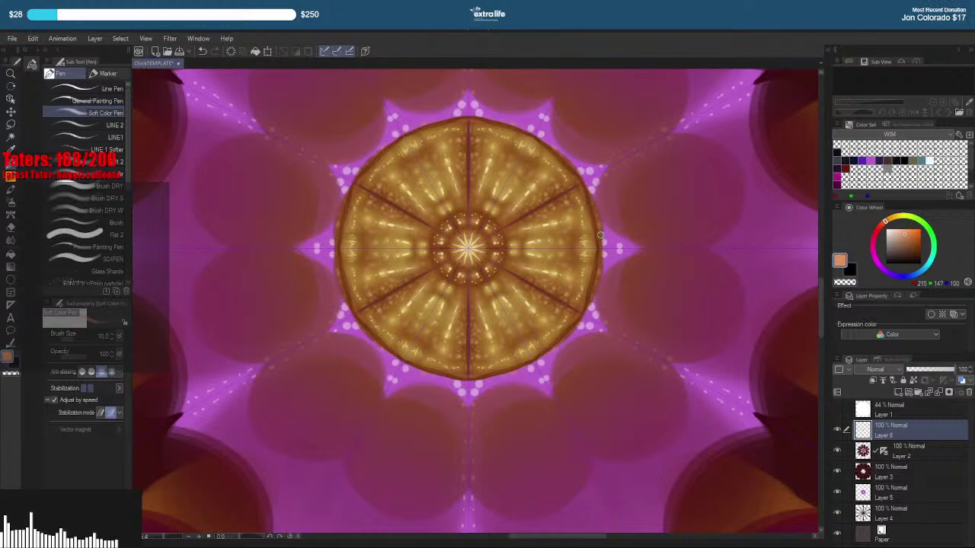
click(603, 252)
click(603, 253)
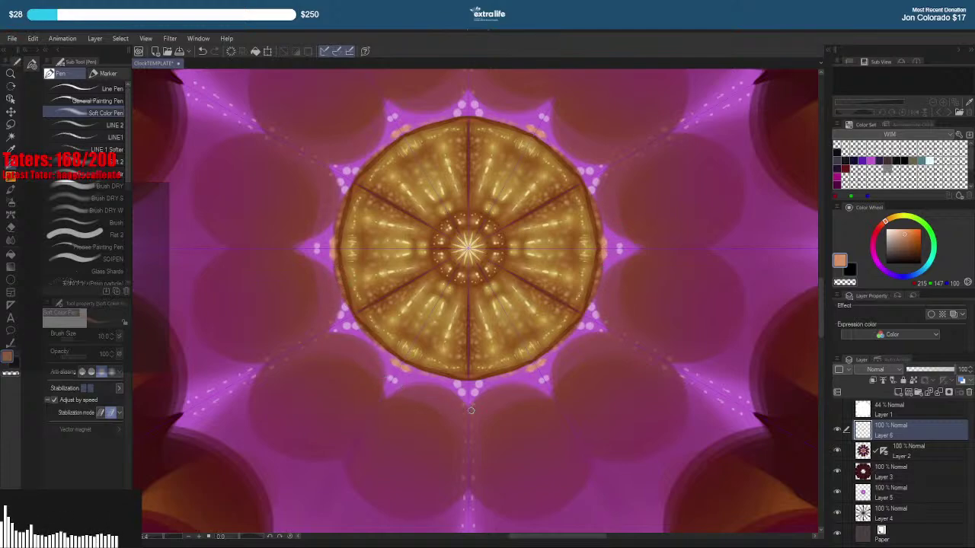
drag(906, 230, 897, 230)
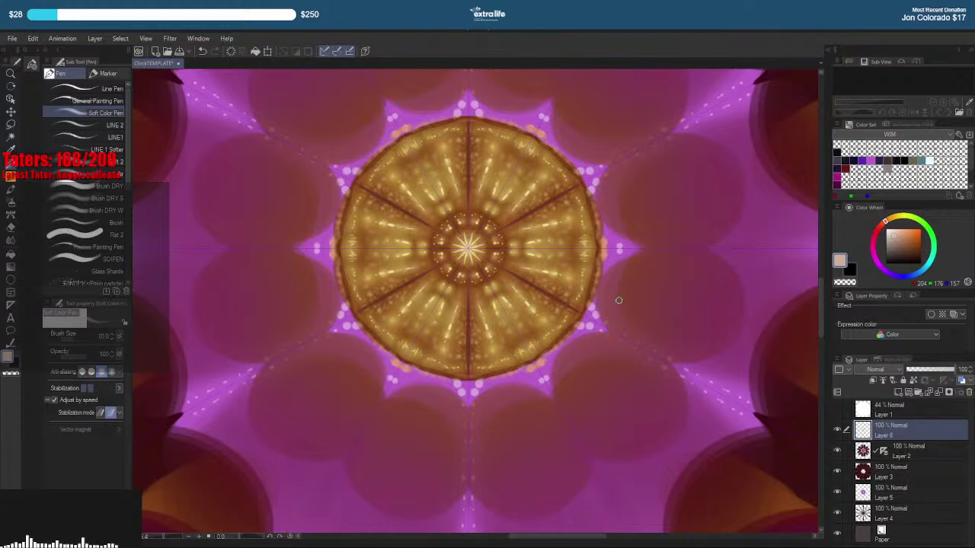
Shade the lower parts of the circles around the centre in muted red, RGB 122, 55, 62, with the Transparent watercolor brush at size 17
drag(626, 289, 578, 280)
drag(667, 264, 645, 263)
drag(647, 238, 597, 282)
drag(548, 322, 524, 284)
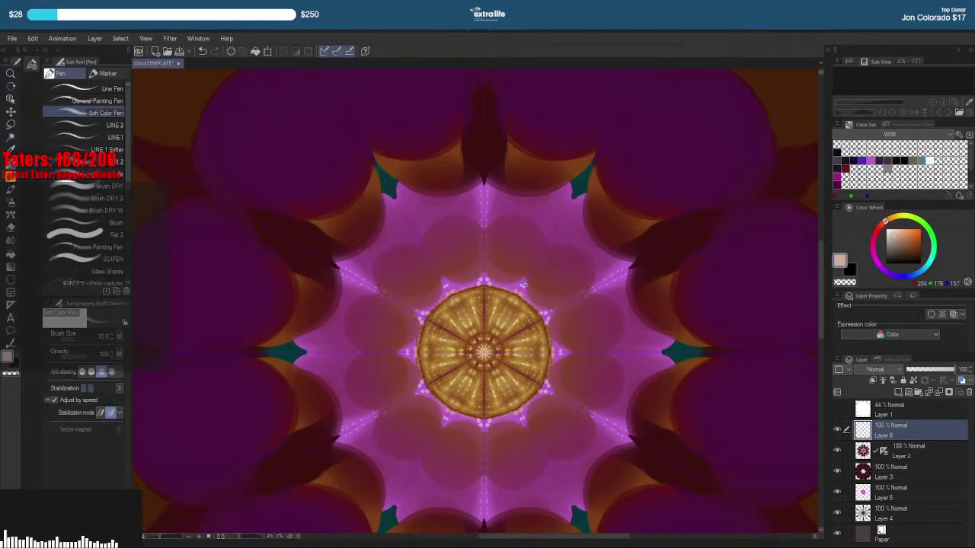
drag(566, 424, 538, 354)
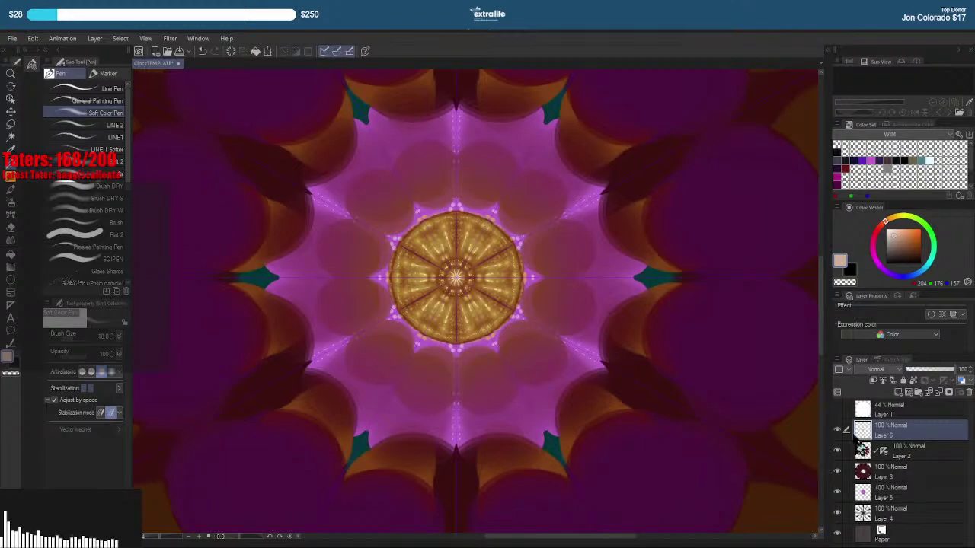
scroll(463, 391, up, 2)
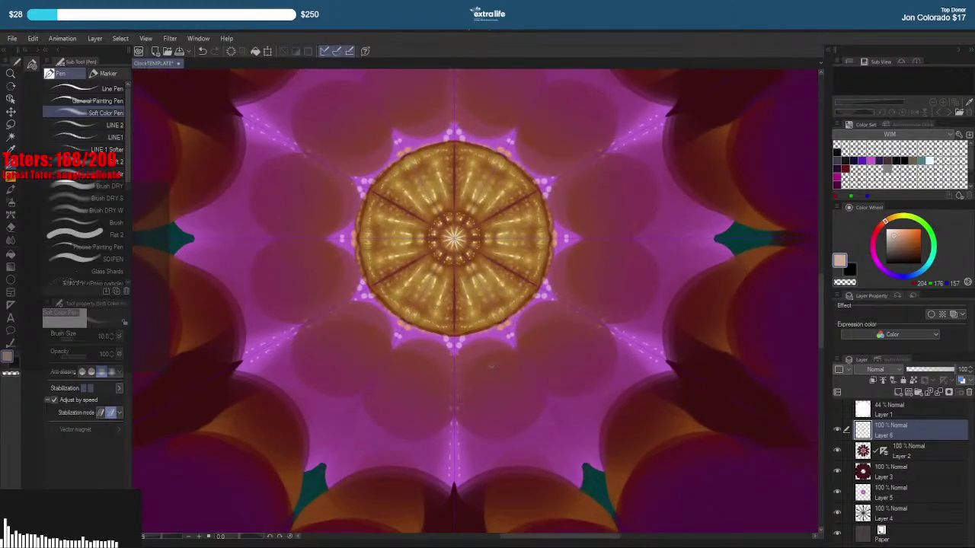
right_click(491, 379)
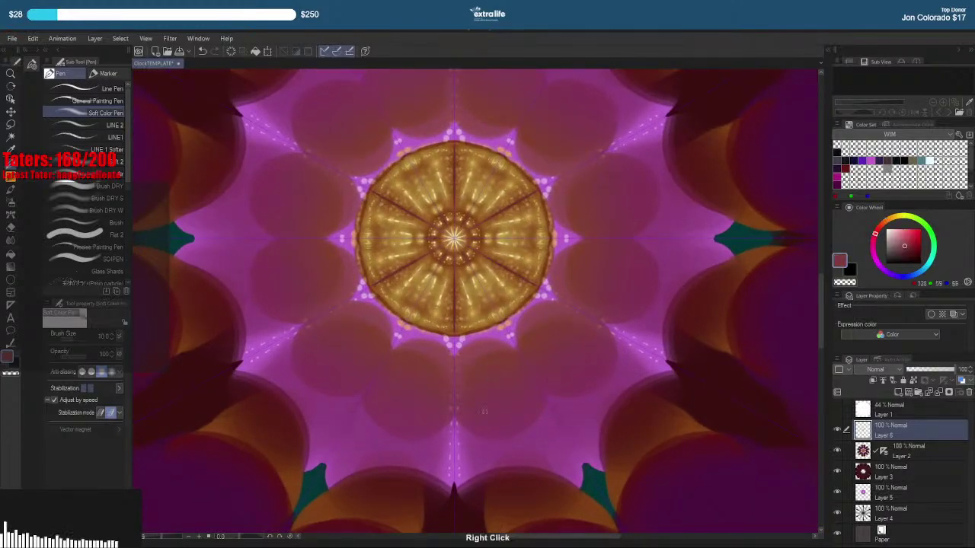
key(b)
click(906, 245)
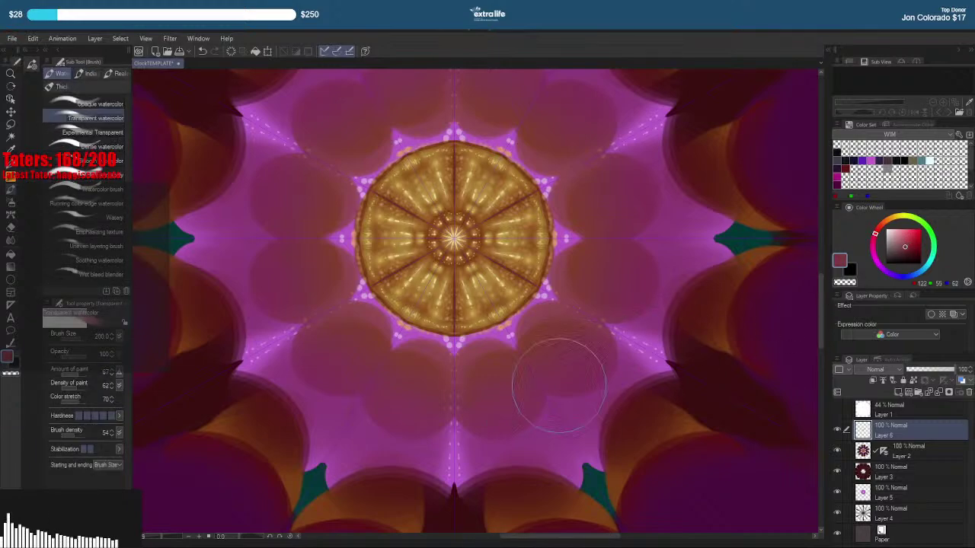
key(bracketleft)
key(bracketleft)
key(bracketleft)
key(bracketleft)
key(bracketleft)
key(bracketleft)
key(bracketleft)
key(bracketleft)
key(bracketleft)
key(bracketleft)
key(bracketleft)
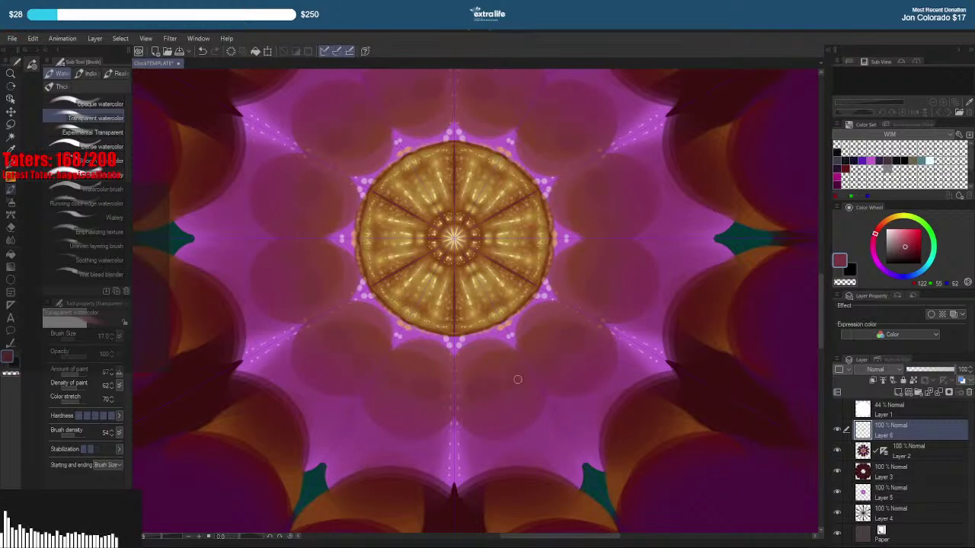
key(ctrl)
drag(488, 251, 513, 434)
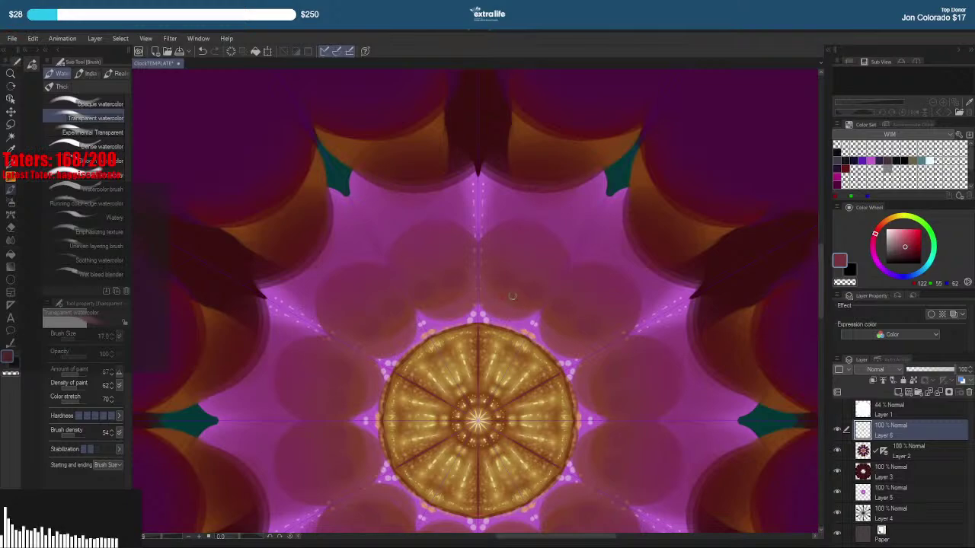
key(b)
key(b)
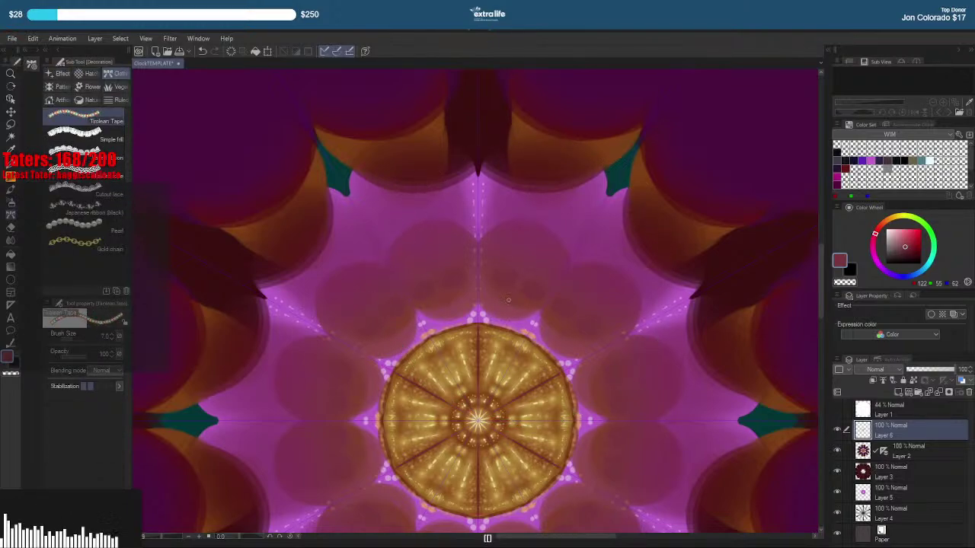
click(508, 299)
key(ctrl+z)
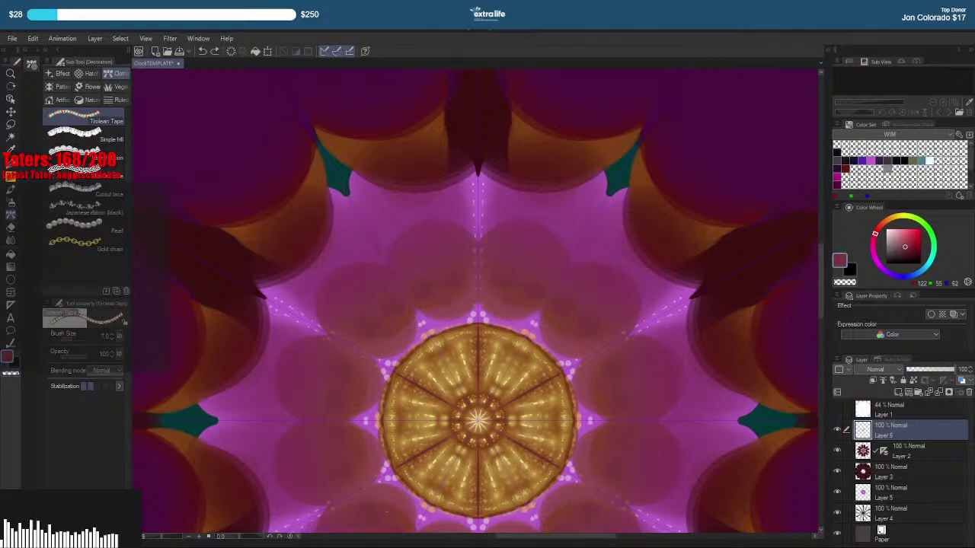
key(b)
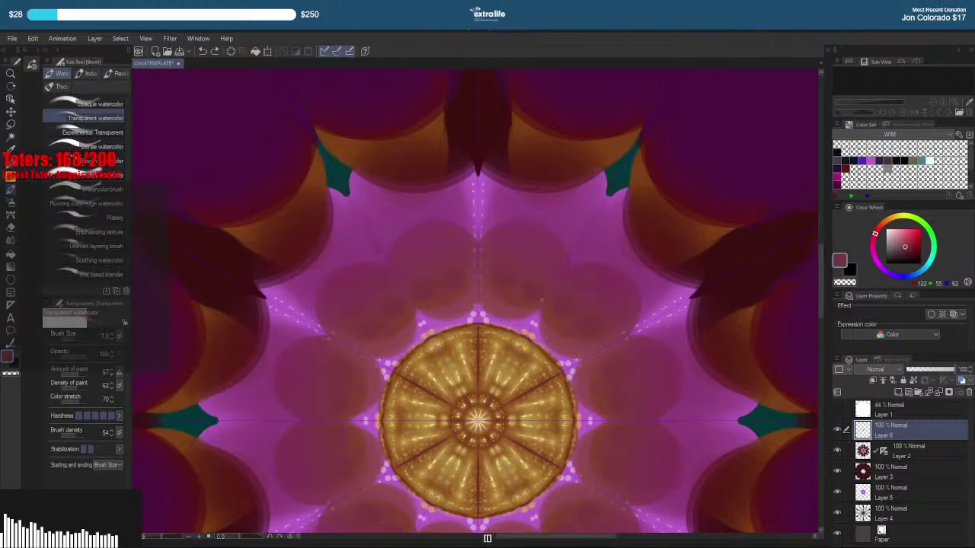
Paint curved mouth shading along the inner edge of the circles with the Transparent watercolor brush at size 6
key(bracketleft)
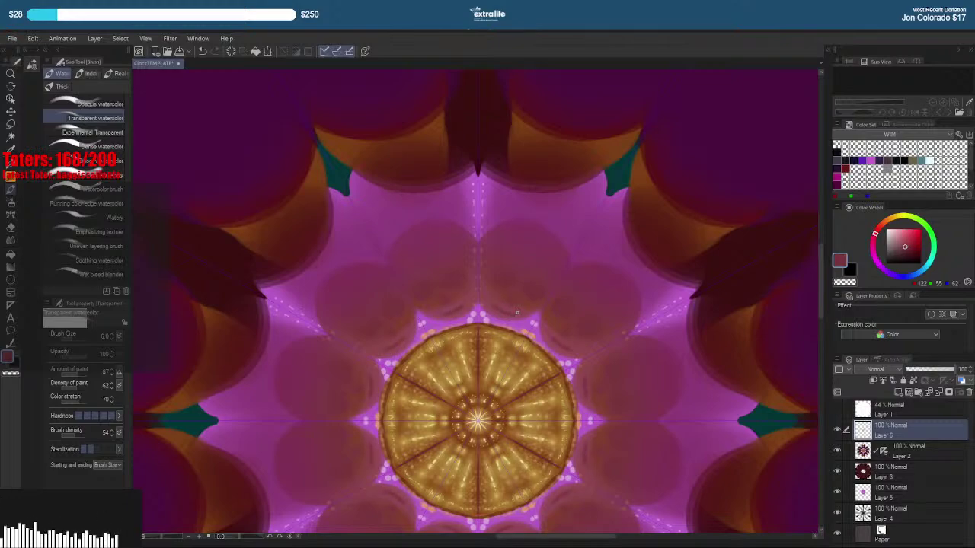
drag(541, 307, 526, 310)
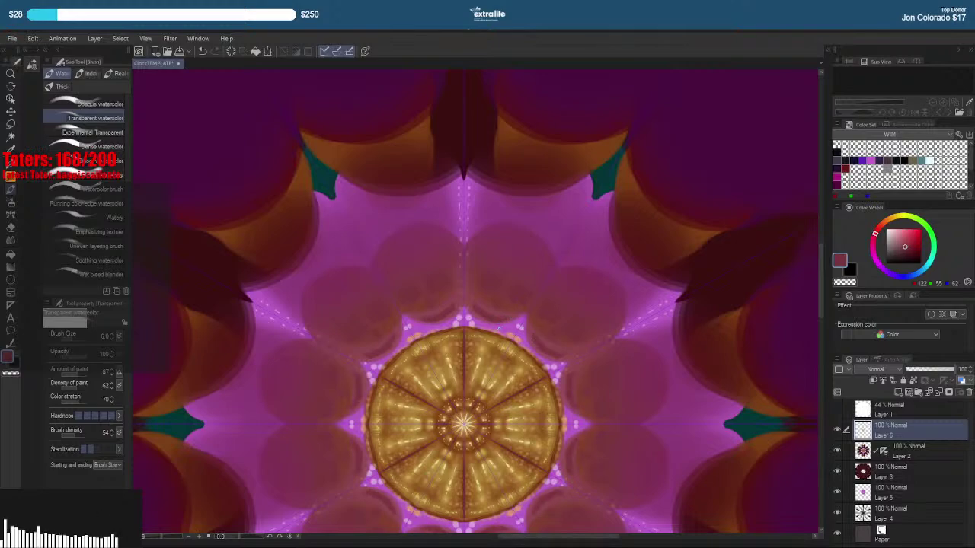
right_click(487, 307)
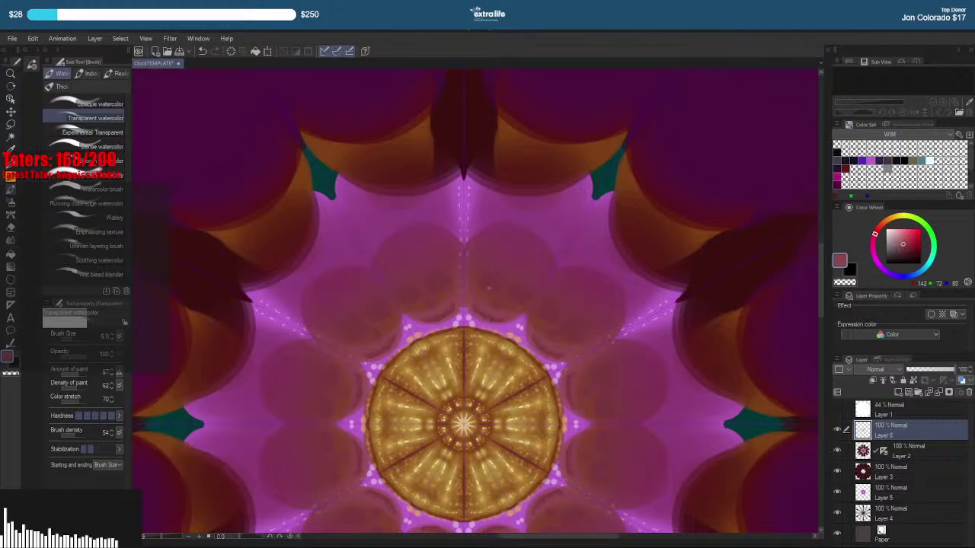
Paint two eye sockets and a nose on each circle in dark red, RGB 92, 33, 39, forming skull faces
right_click(488, 288)
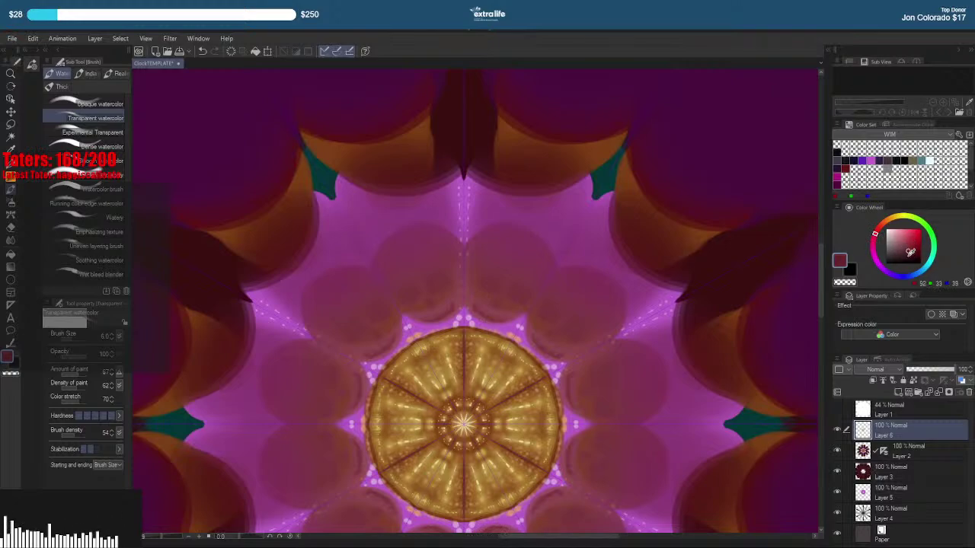
scroll(463, 282, up, 2)
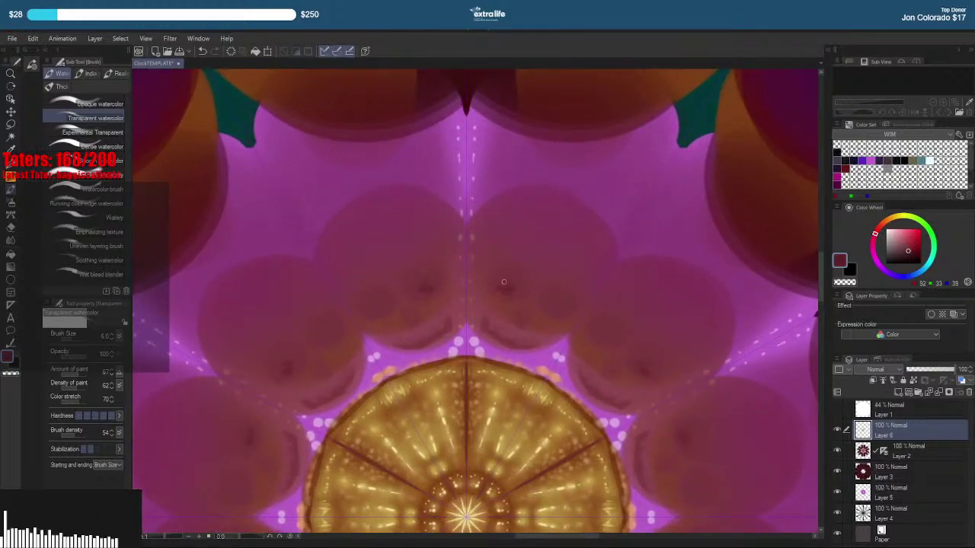
mouse_move(503, 281)
mouse_down()
mouse_move(494, 286)
mouse_move(520, 282)
mouse_move(509, 296)
mouse_move(512, 269)
mouse_move(524, 286)
mouse_move(513, 271)
mouse_move(494, 274)
mouse_up()
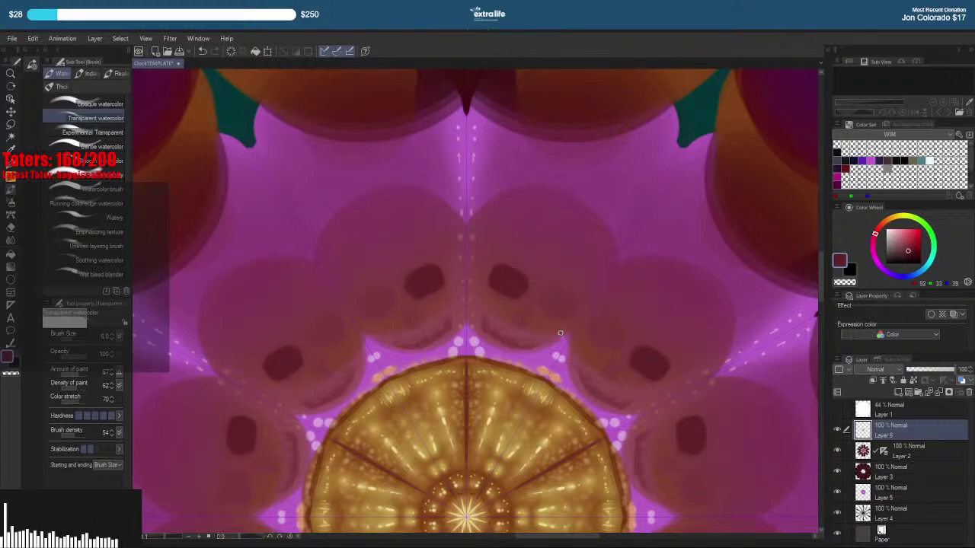
key(shift+space)
mouse_move(559, 333)
mouse_down()
mouse_move(627, 250)
mouse_move(539, 248)
mouse_up()
key(b)
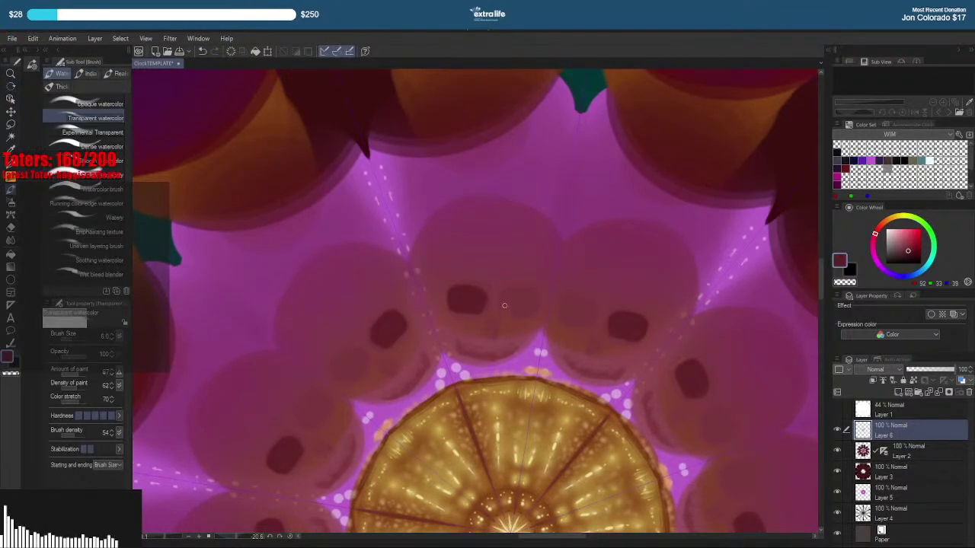
mouse_move(502, 304)
mouse_down()
mouse_move(523, 314)
mouse_move(525, 298)
mouse_move(509, 307)
mouse_move(521, 311)
mouse_up()
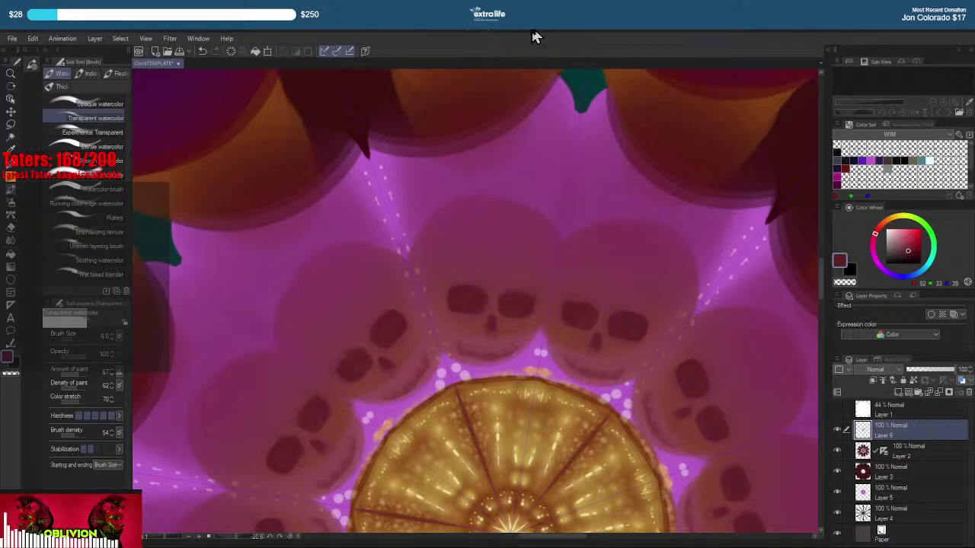
Paint the skulls' foreheads in dusty pink, RGB 155, 74, 100, with the Transparent watercolor brush at size 18
right_click(472, 251)
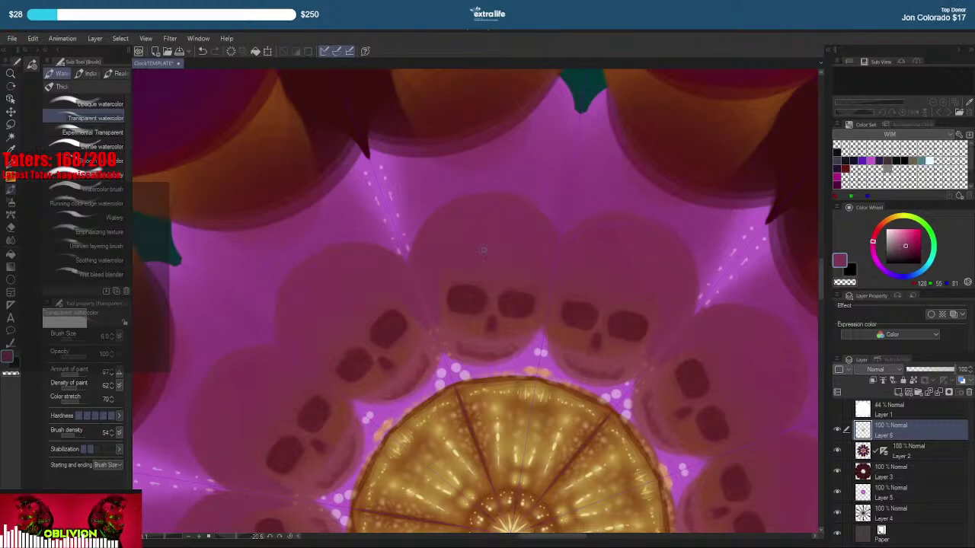
right_click(493, 261)
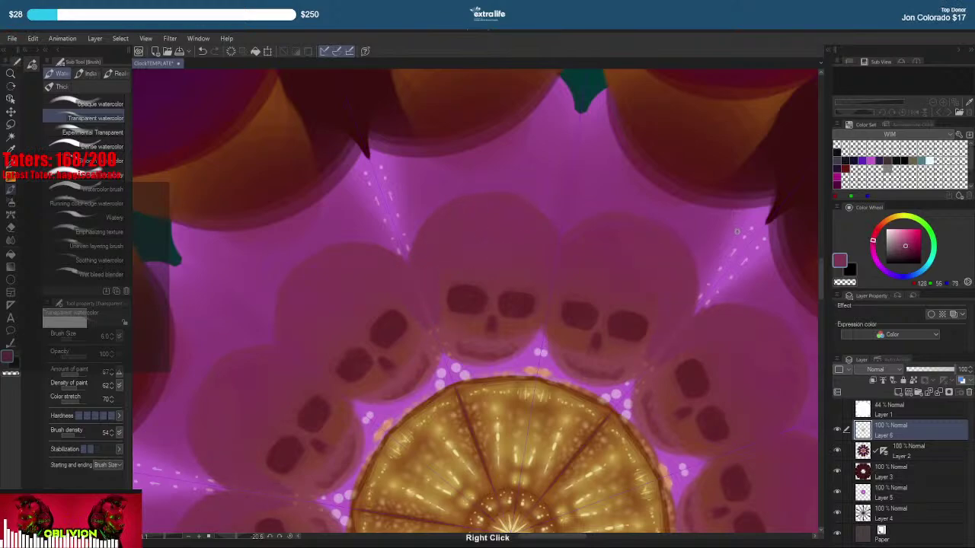
click(906, 240)
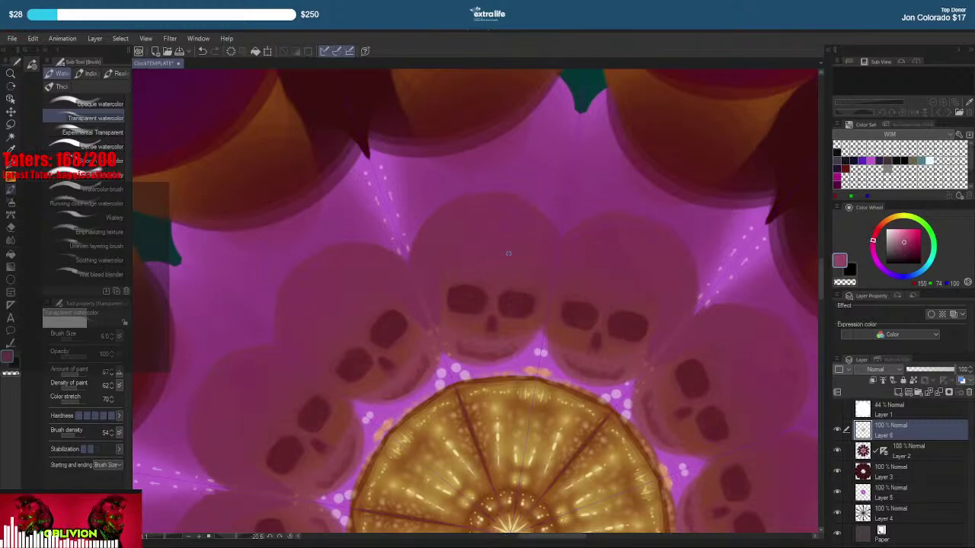
drag(718, 377, 750, 398)
drag(594, 269, 625, 298)
mouse_move(477, 276)
mouse_down()
mouse_move(504, 265)
mouse_move(493, 268)
mouse_move(517, 276)
mouse_move(466, 262)
mouse_move(535, 270)
mouse_move(531, 258)
mouse_move(491, 250)
mouse_move(440, 268)
mouse_move(486, 240)
mouse_move(473, 232)
mouse_move(505, 239)
mouse_up()
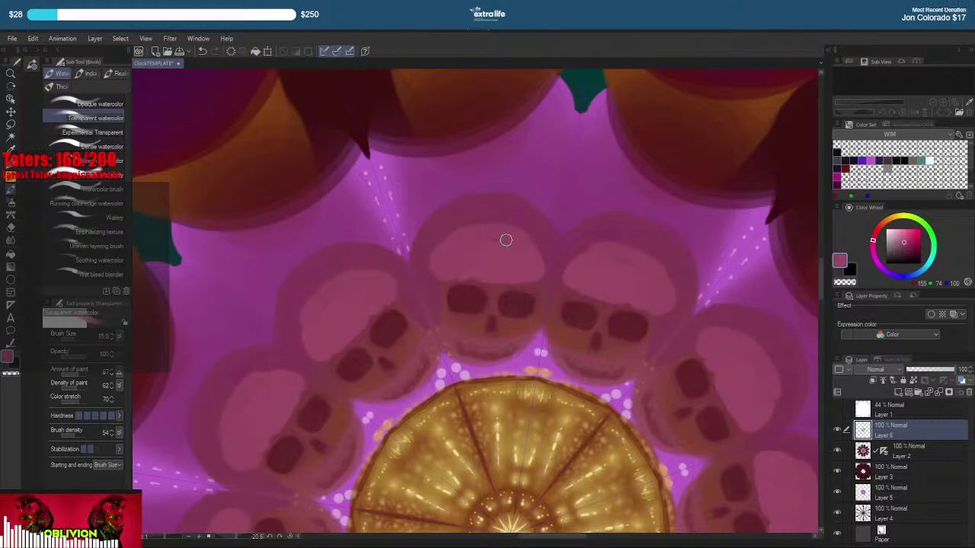
Blur the edges of the forehead patches and extend the dusty pink over the crowns, cheeks and jaws
key(j)
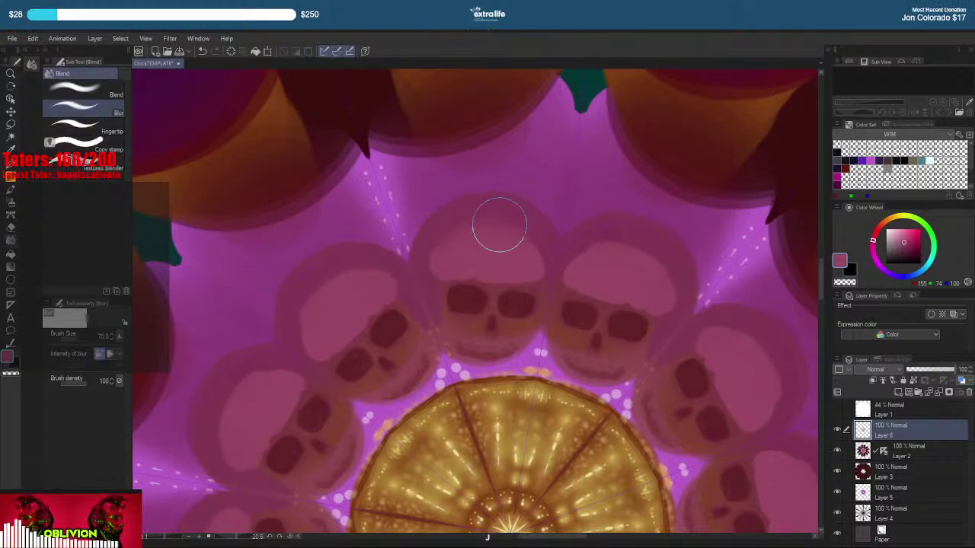
key(b)
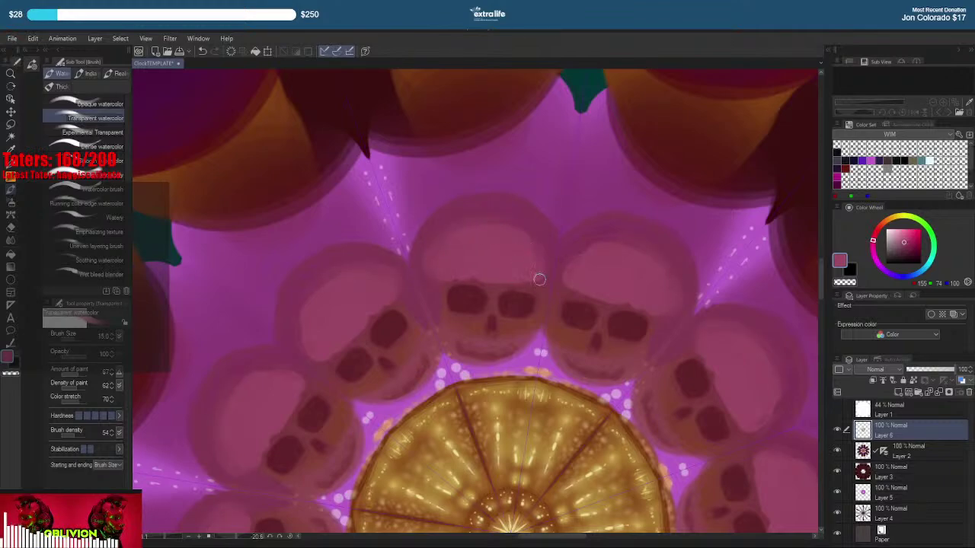
mouse_move(463, 274)
mouse_down()
mouse_move(539, 282)
mouse_move(524, 224)
mouse_up()
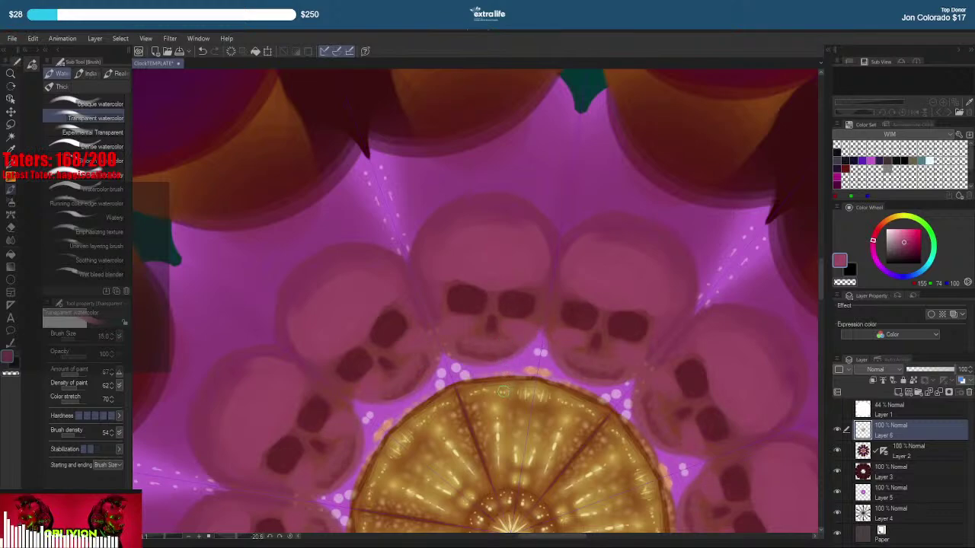
Blend the shading around the skulls' crowns, eye sockets and noses with sampled skin tones at brush opacity 31
right_click(494, 301)
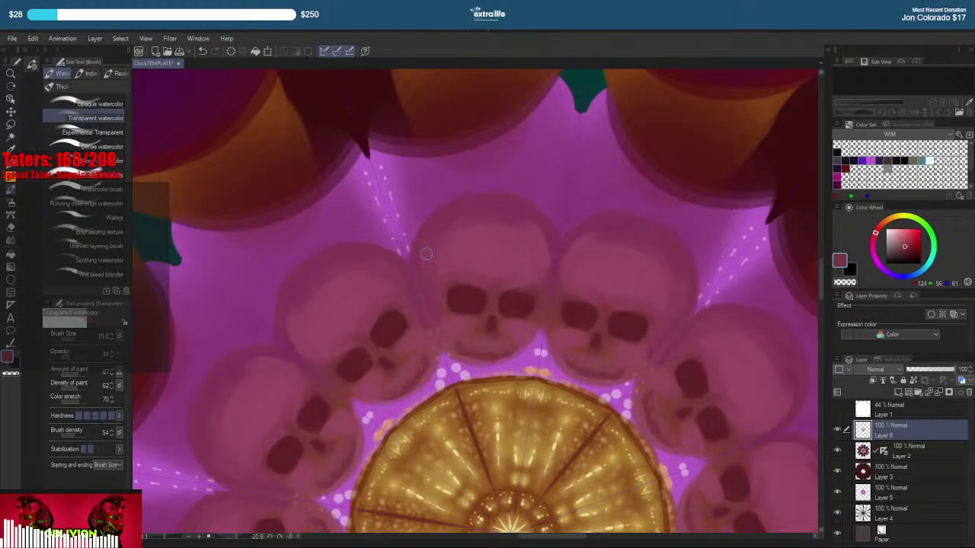
right_click(482, 260)
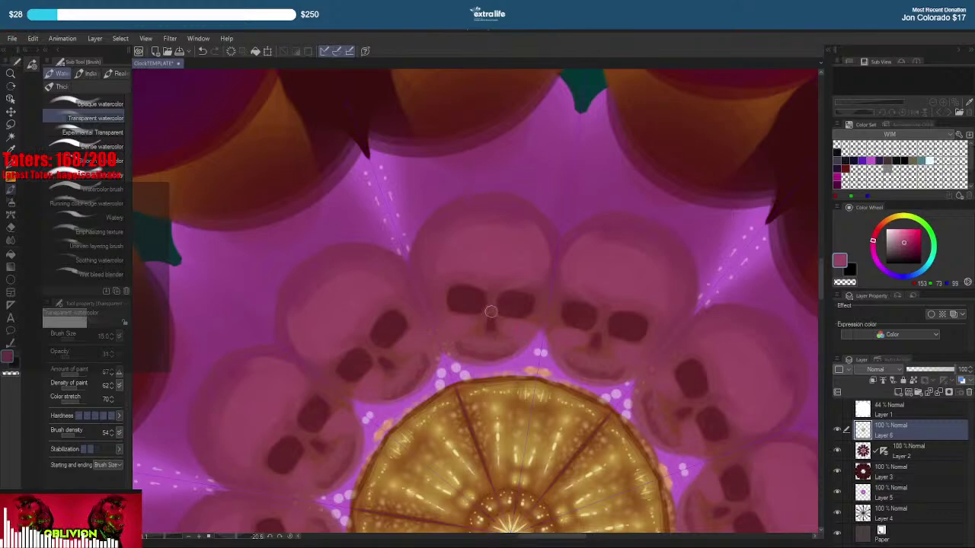
right_click(484, 319)
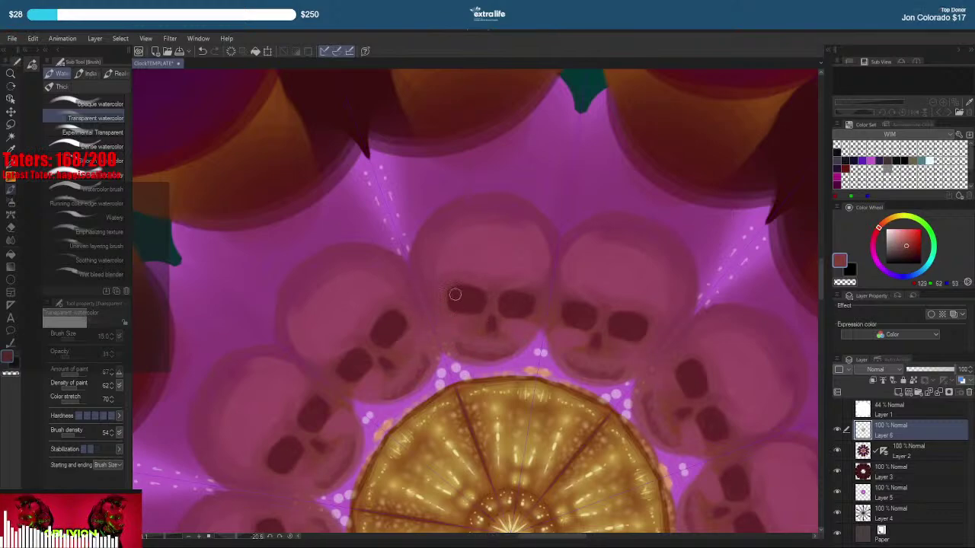
Refine the noses in dark red, RGB 95, 35, 41, with a softer size 2.5 brush, and tidy around them in RGB 129, 63, 54
right_click(454, 293)
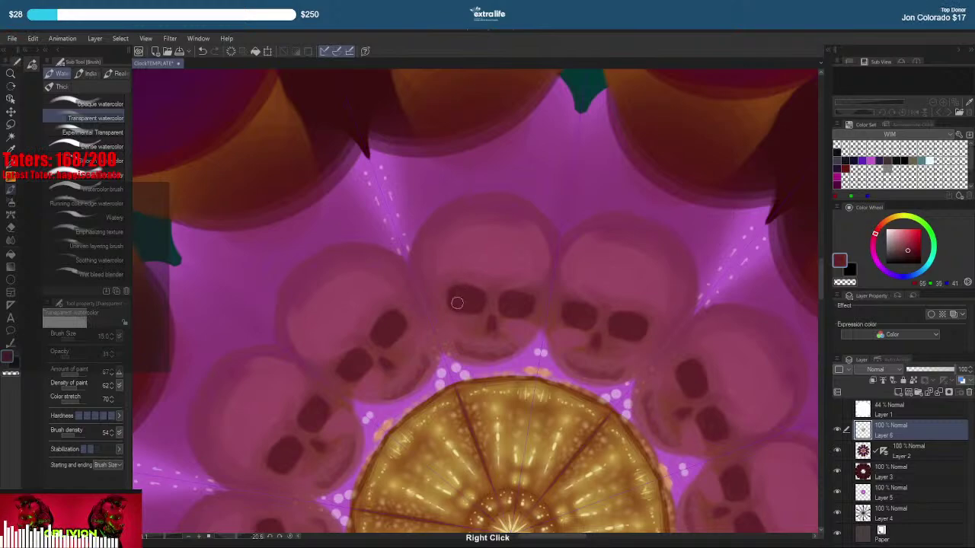
key(bracketleft)
key(bracketleft)
key(bracketleft)
click(95, 415)
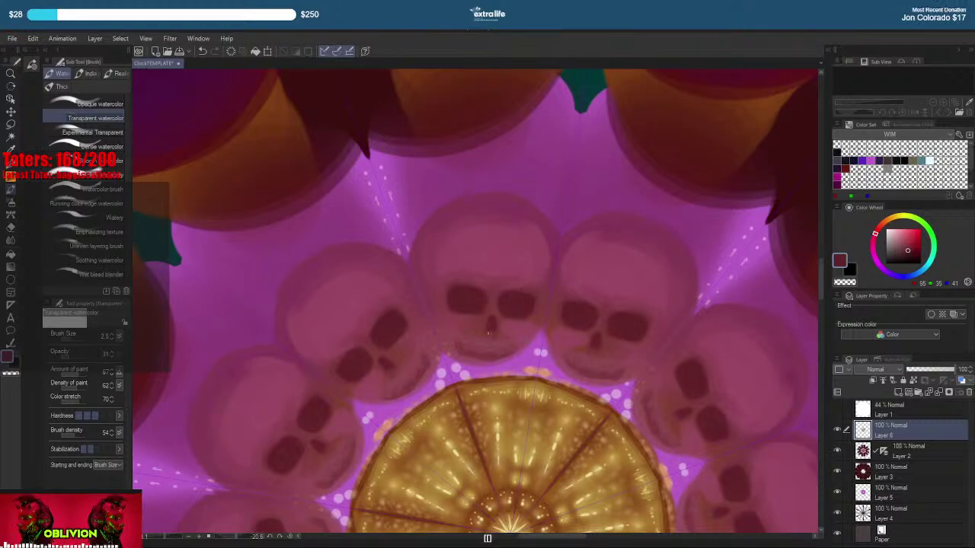
drag(488, 323, 490, 317)
right_click(492, 336)
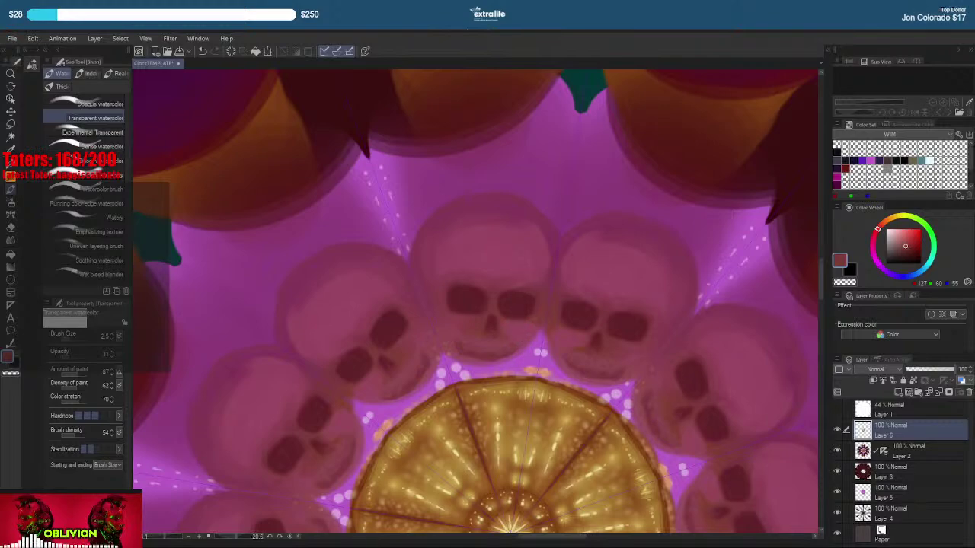
right_click(556, 308)
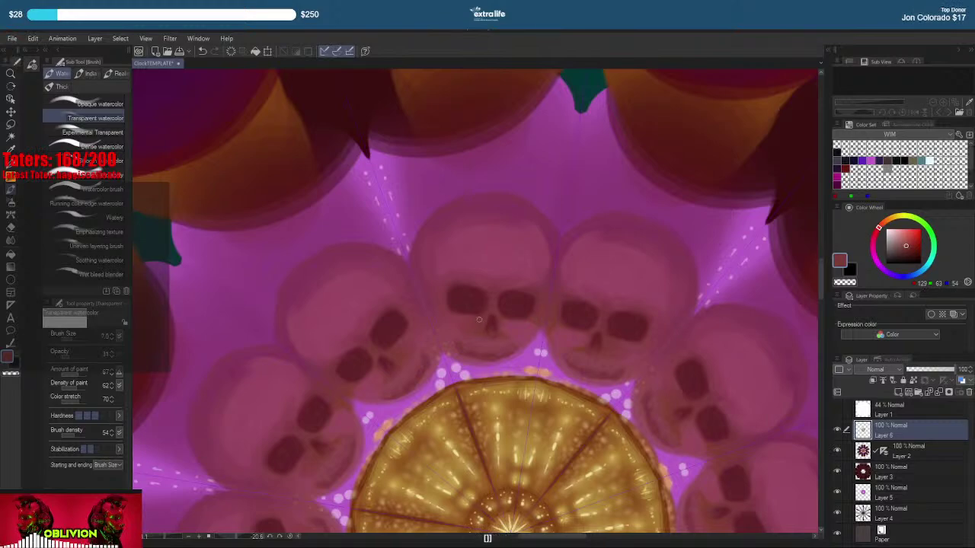
Carve out the jaws and the gaps between them in bright purple, RGB 182, 93, 193, using the General Painting Pen at size 6
right_click(525, 351)
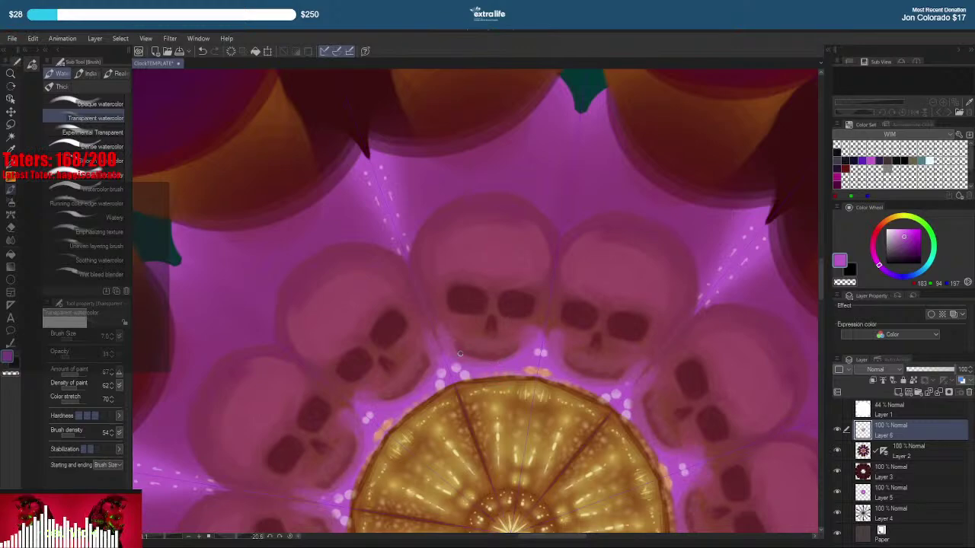
key(p)
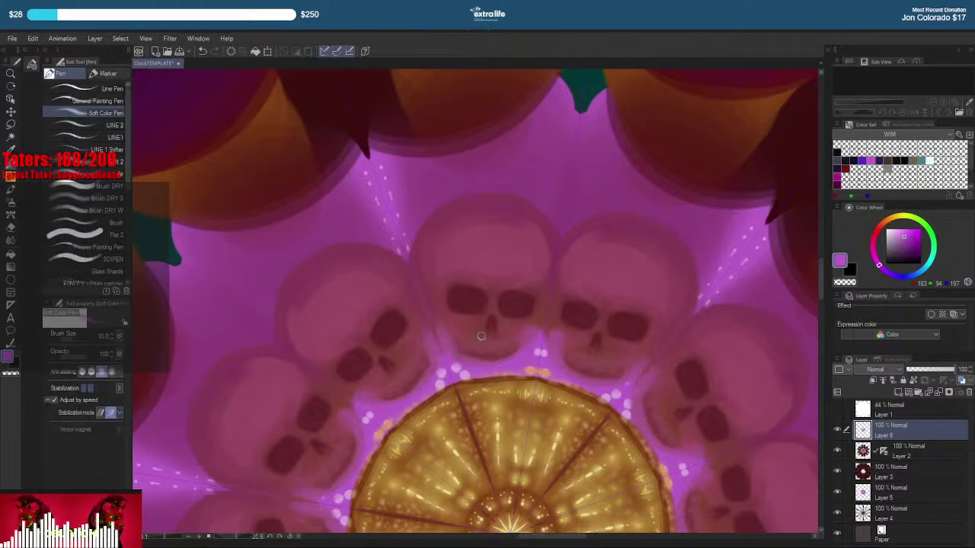
click(95, 101)
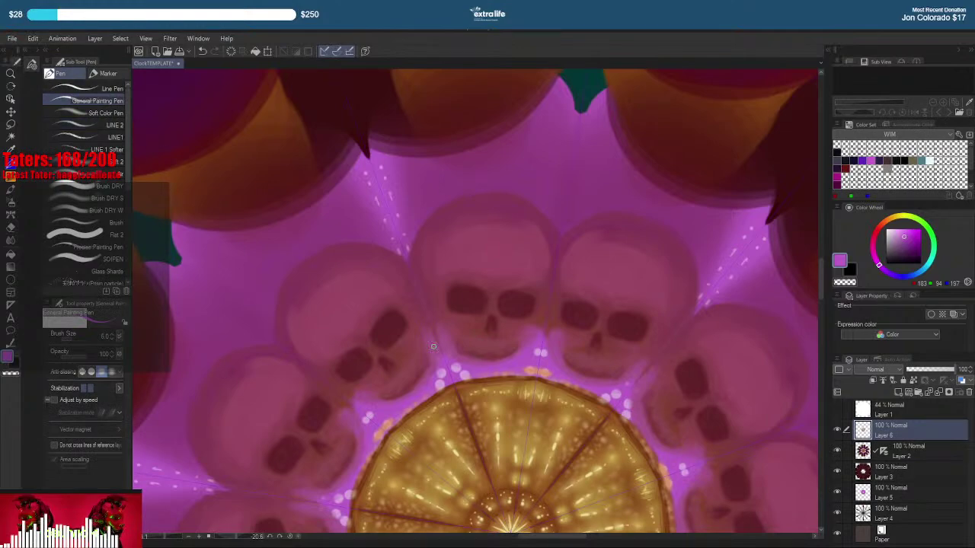
right_click(514, 358)
mouse_move(519, 350)
mouse_down()
mouse_move(457, 343)
mouse_move(491, 362)
mouse_move(510, 359)
mouse_move(457, 357)
mouse_move(440, 321)
mouse_move(454, 354)
mouse_move(436, 335)
mouse_up()
right_click(504, 356)
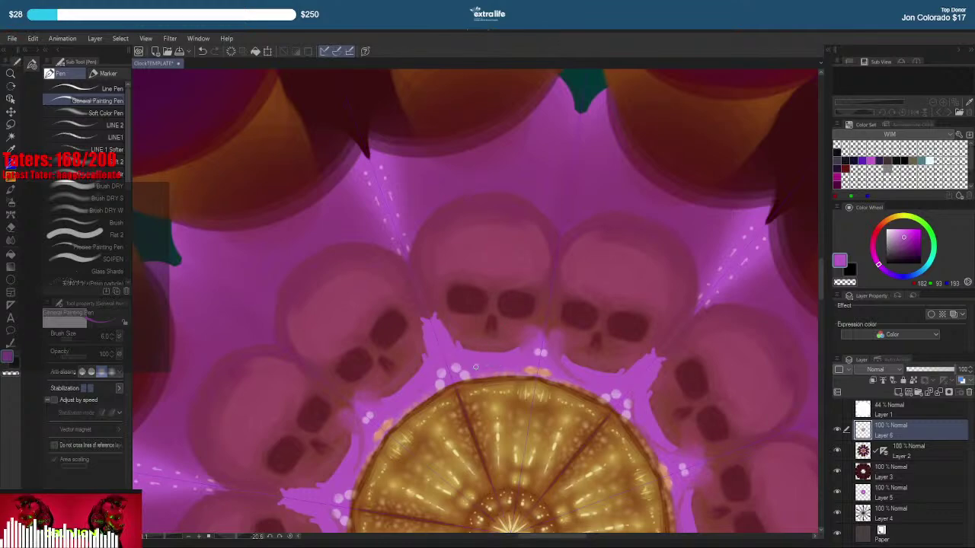
drag(517, 350, 538, 328)
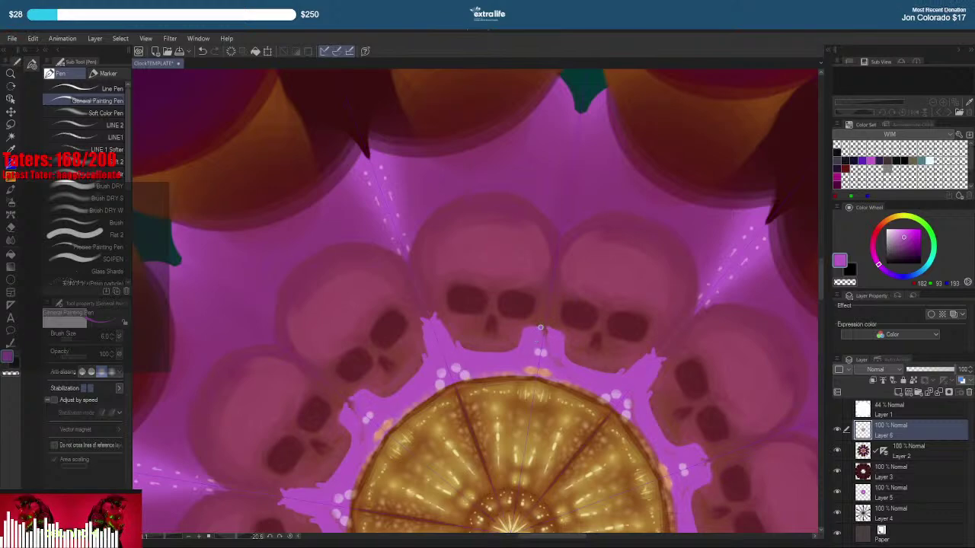
mouse_move(540, 332)
mouse_down()
mouse_move(537, 351)
mouse_move(547, 299)
mouse_move(545, 311)
mouse_up()
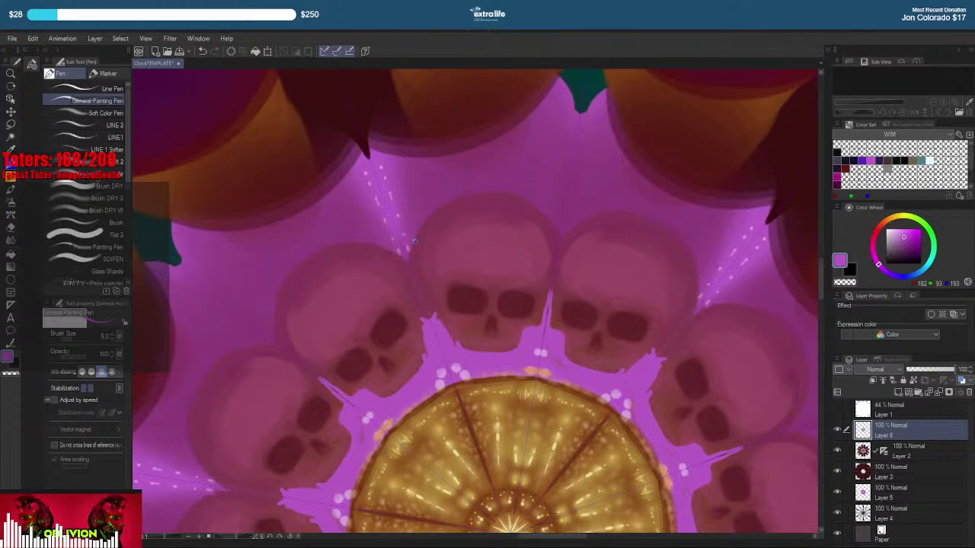
Trim the outer edges of the skulls' crowns in the sampled background purple, RGB 142, 61, 123
mouse_move(414, 241)
mouse_down()
mouse_move(454, 202)
mouse_move(480, 197)
mouse_move(440, 209)
mouse_move(512, 192)
mouse_up()
right_click(513, 192)
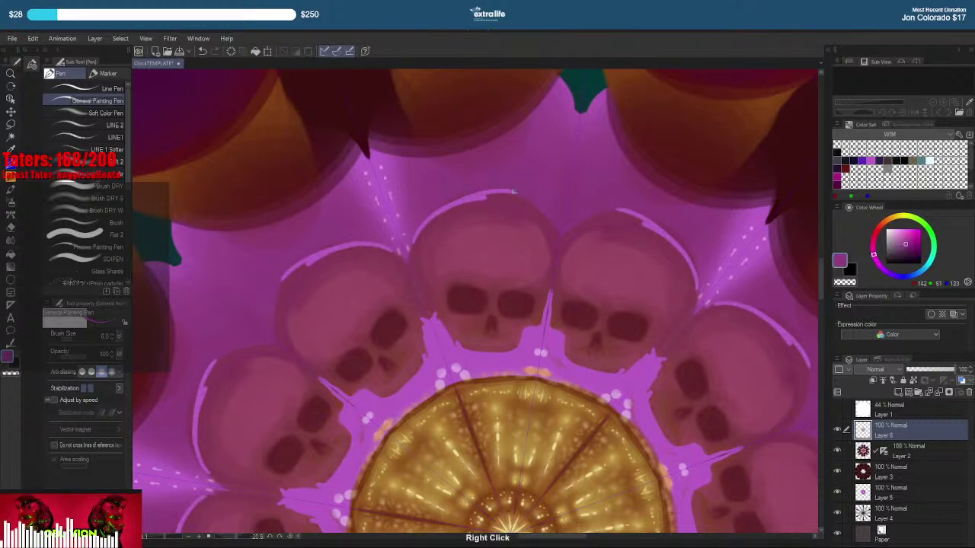
key(ctrl+z)
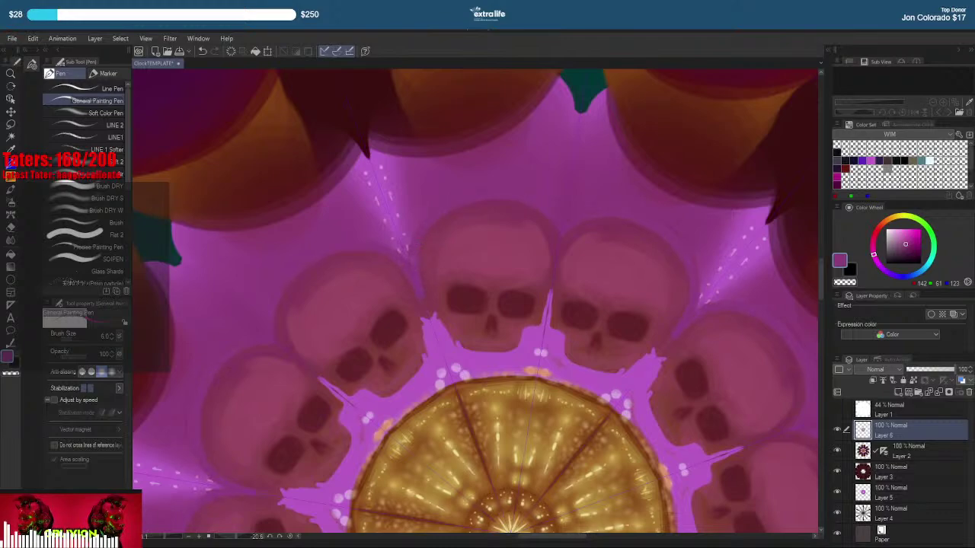
key(j)
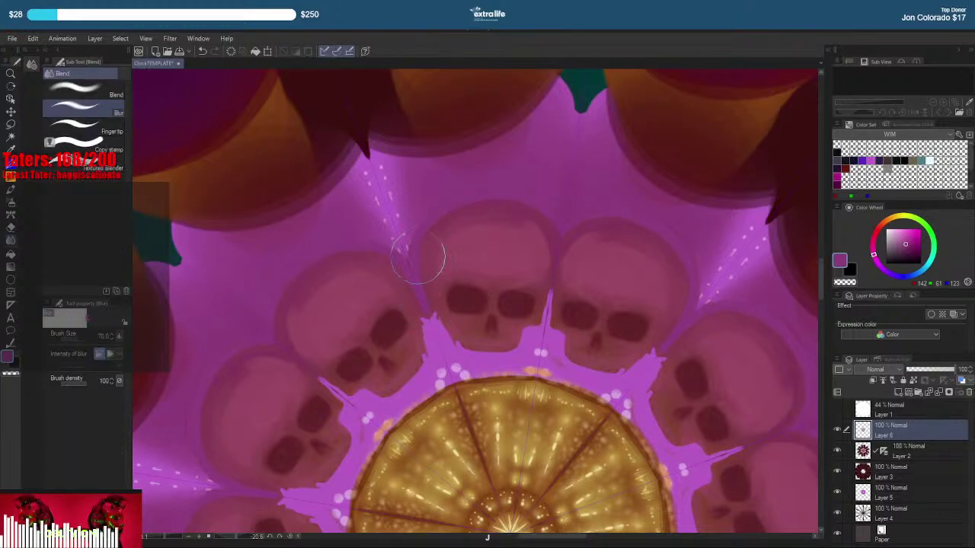
Paint tapering purple gaps between neighbouring skulls with the Transparent watercolor brush at size 7, sampling the surrounding purples
key(b)
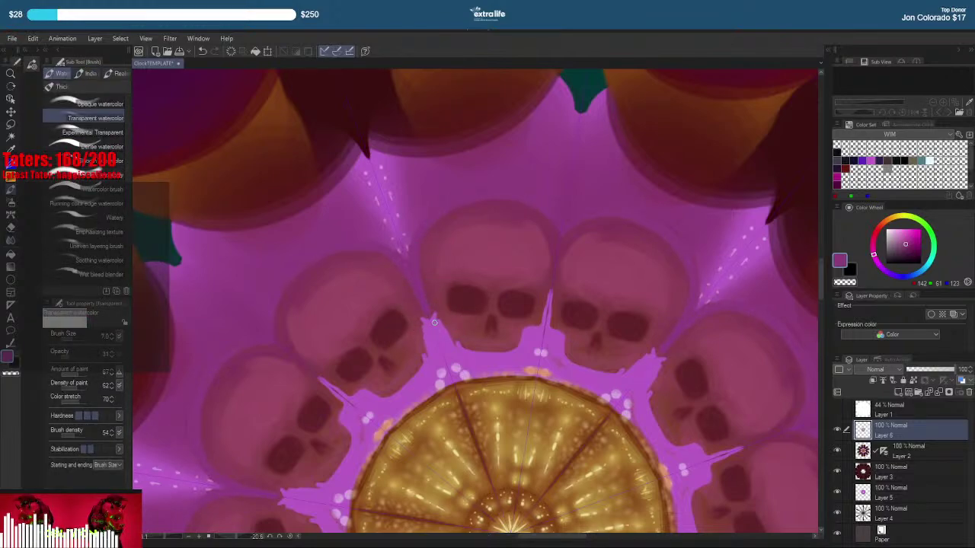
right_click(435, 322)
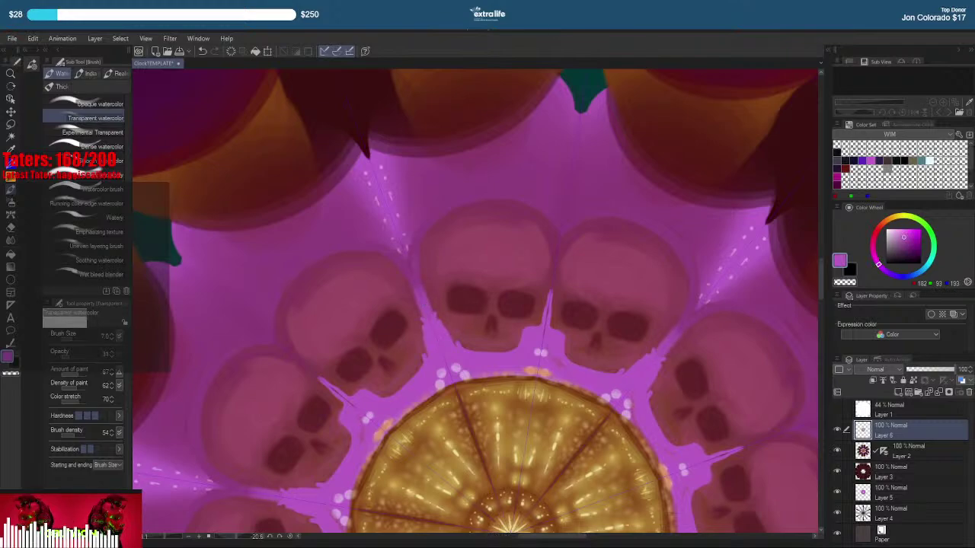
right_click(412, 216)
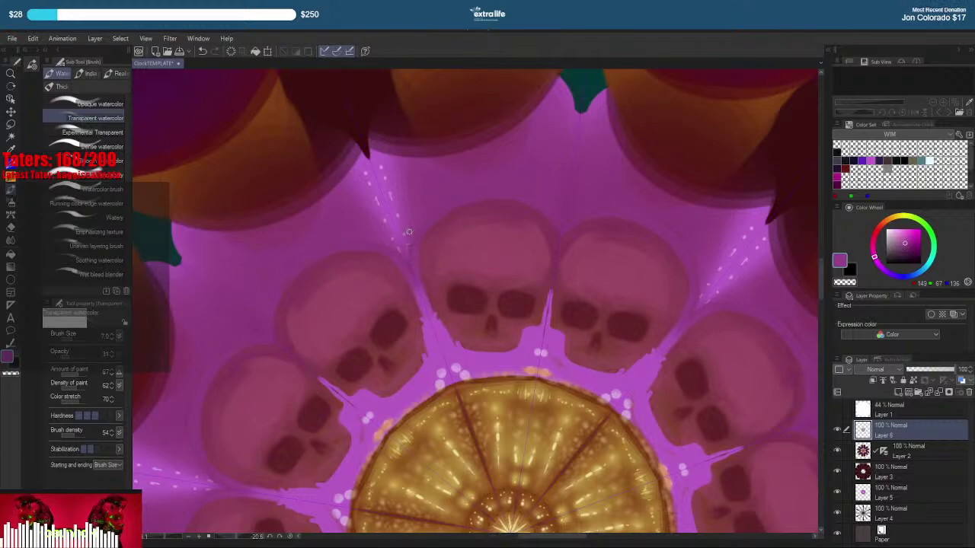
right_click(540, 333)
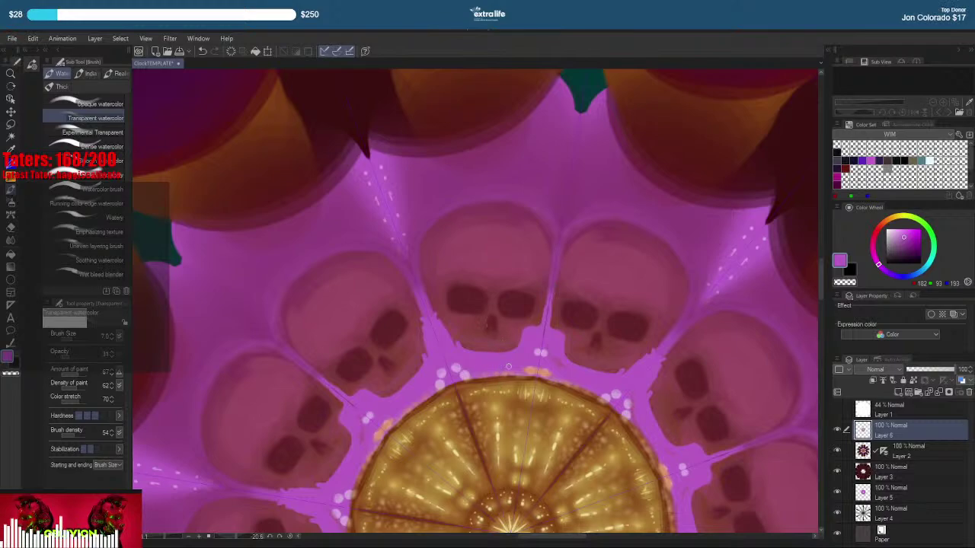
Paint soft highlights across the skulls' foreheads in light pink, RGB 193, 115, 139
right_click(508, 258)
key(b)
key(b)
key(b)
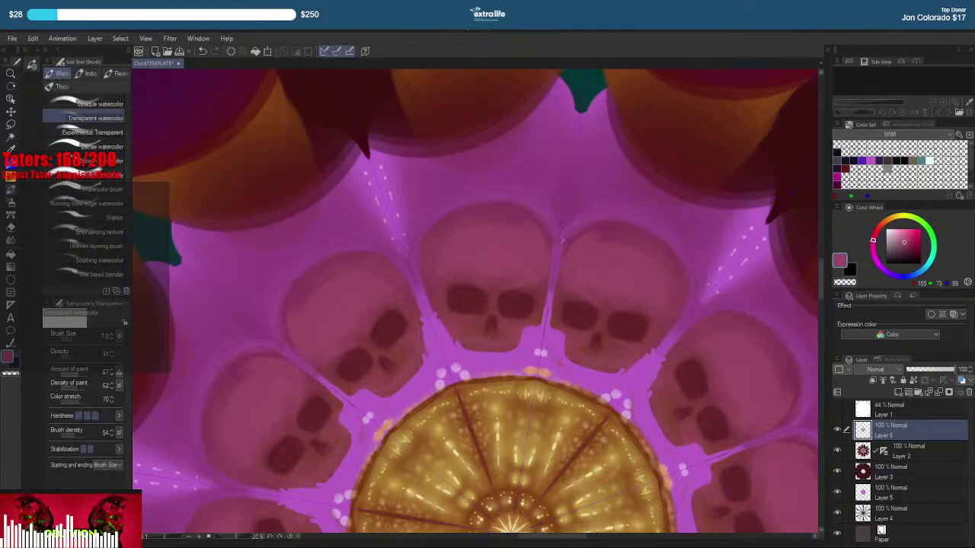
right_click(491, 266)
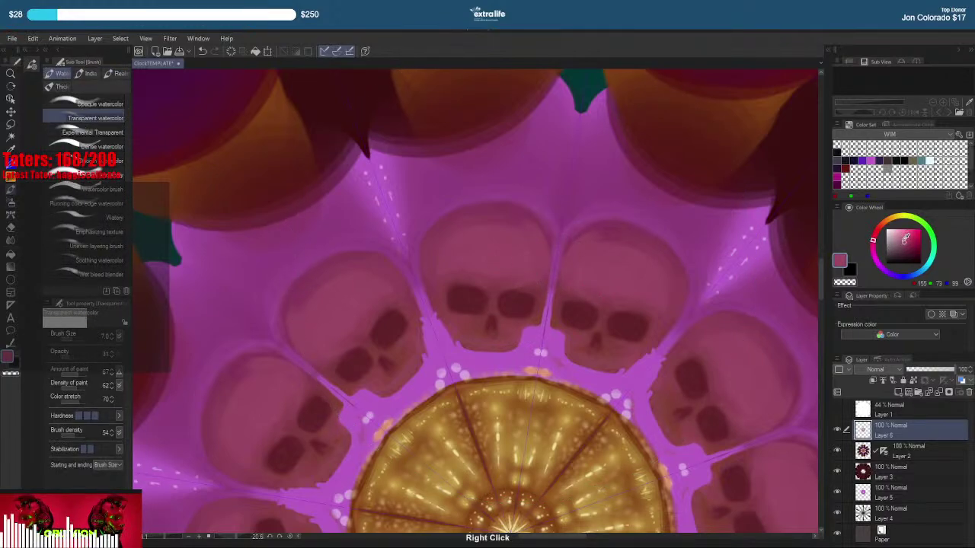
right_click(492, 259)
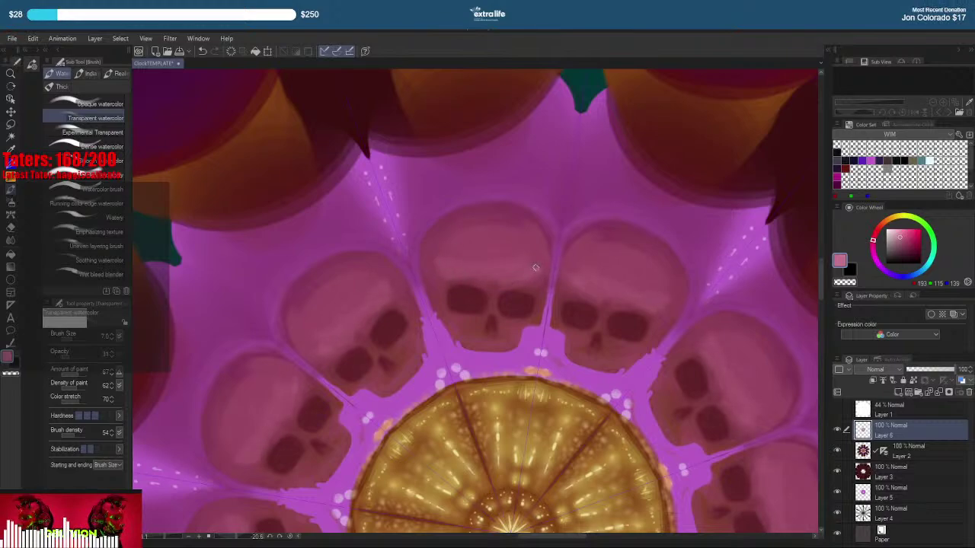
Blend the foreheads with sampled pinks and build up the brows and cheeks in RGB 165, 84, 110 at opacity 54
right_click(454, 242)
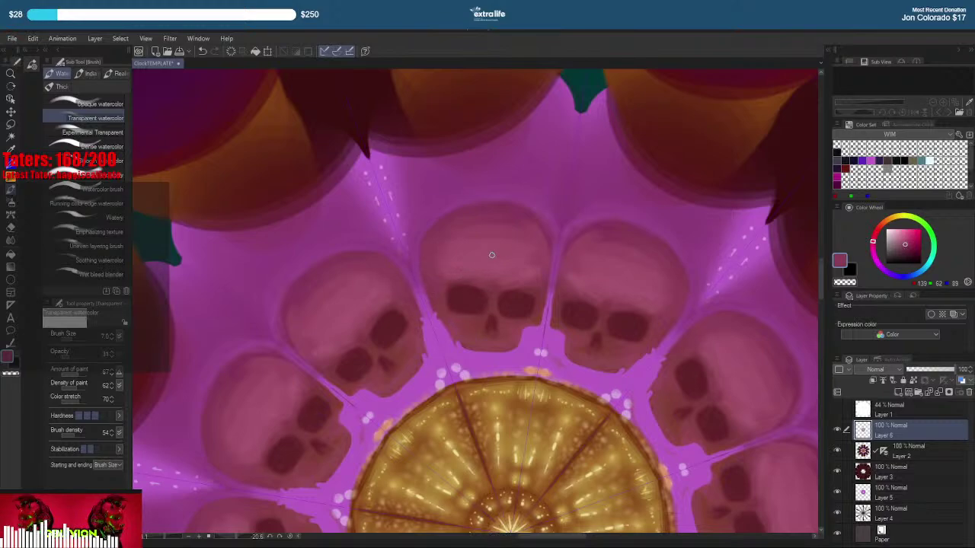
right_click(472, 267)
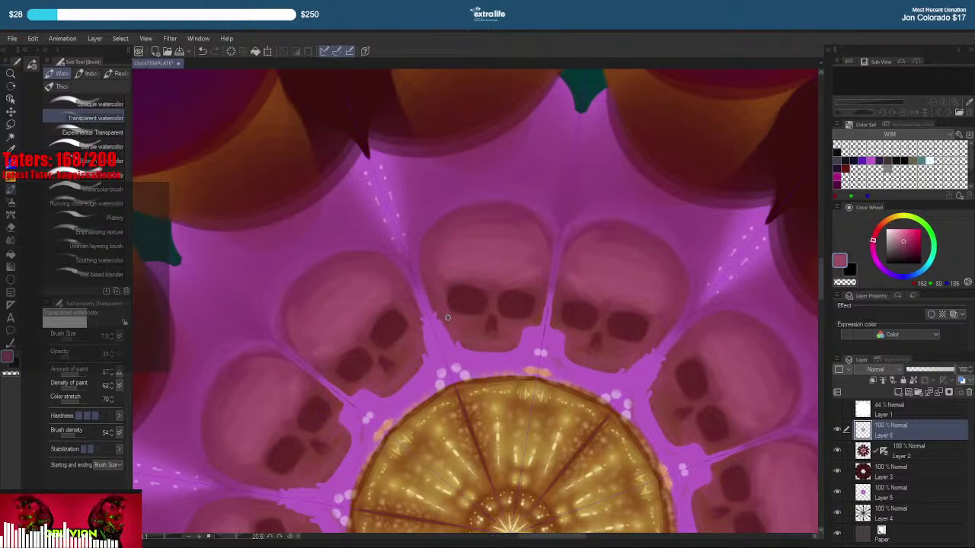
right_click(482, 258)
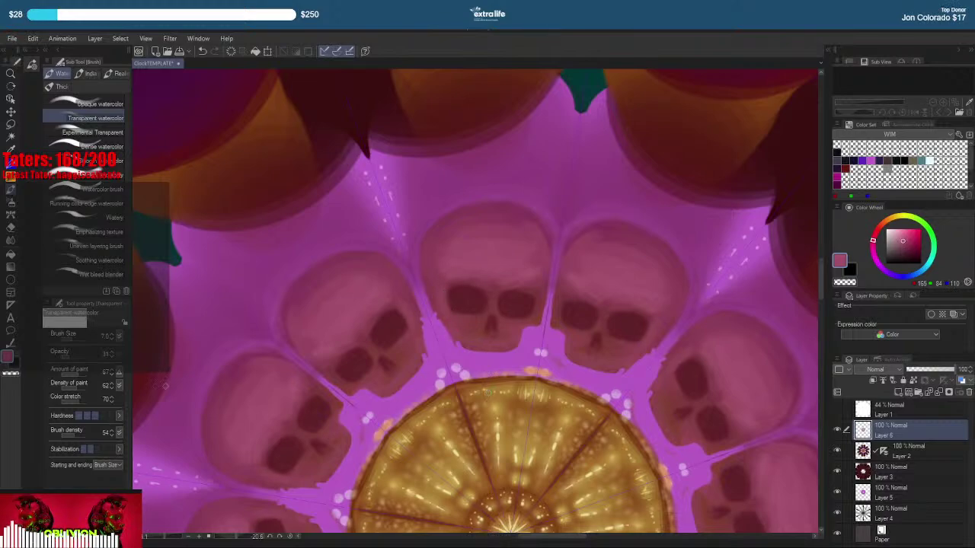
drag(69, 356, 73, 362)
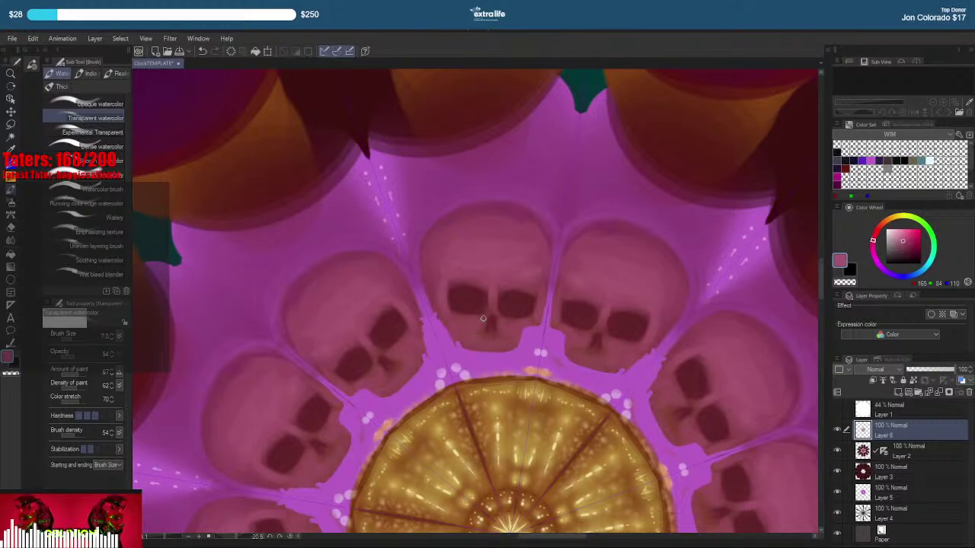
Reshape the skulls' jaws into wider, squarer forms with the General Painting Pen at size 6, sampling the surrounding pinks and background purple
key(p)
drag(470, 347, 491, 342)
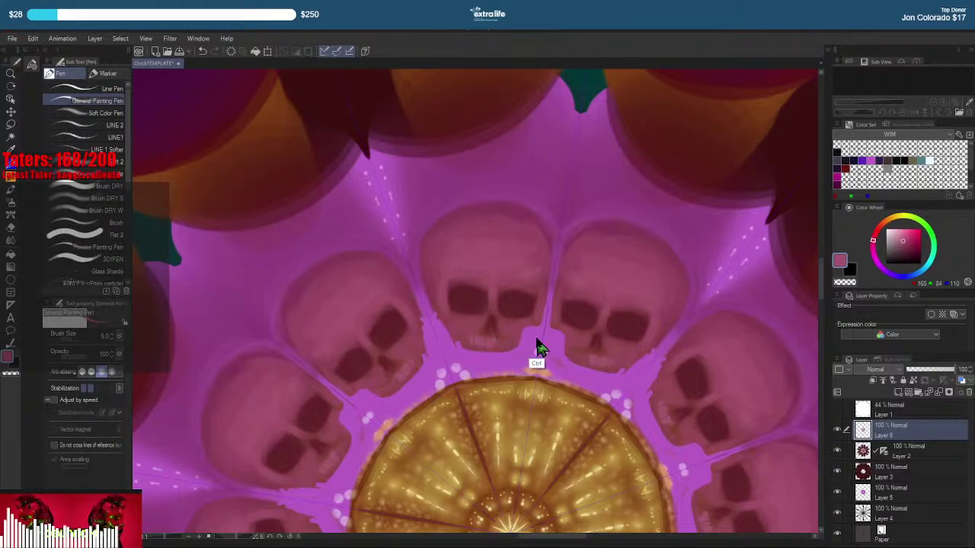
right_click(478, 351)
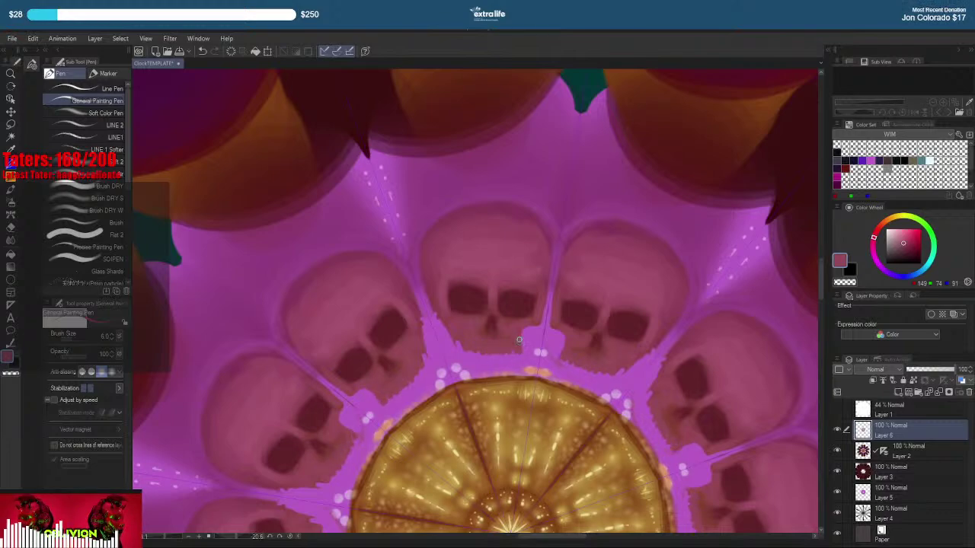
right_click(460, 347)
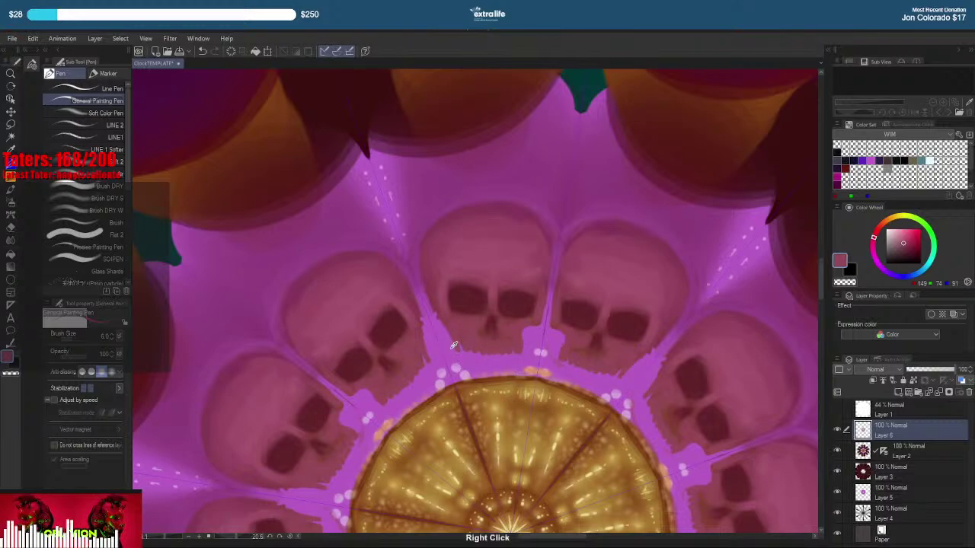
right_click(518, 332)
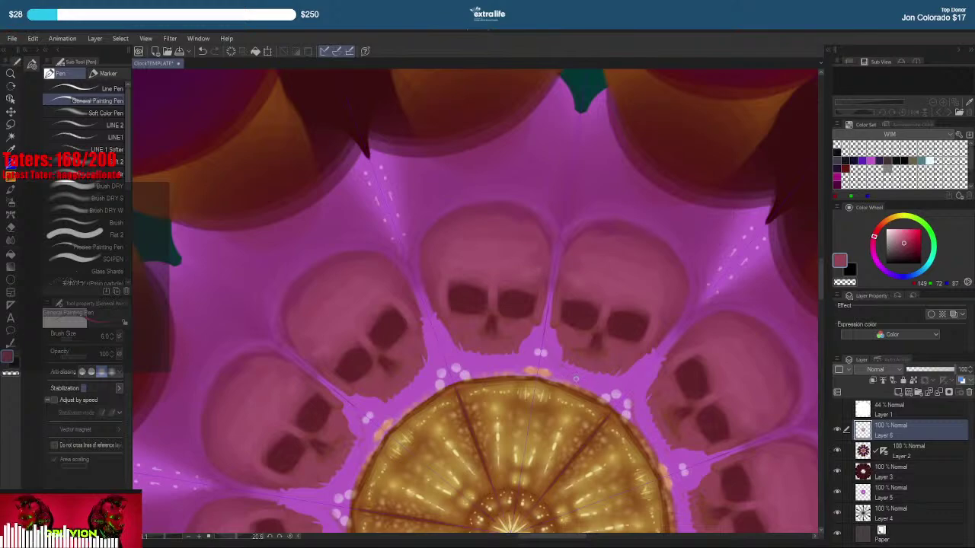
right_click(552, 344)
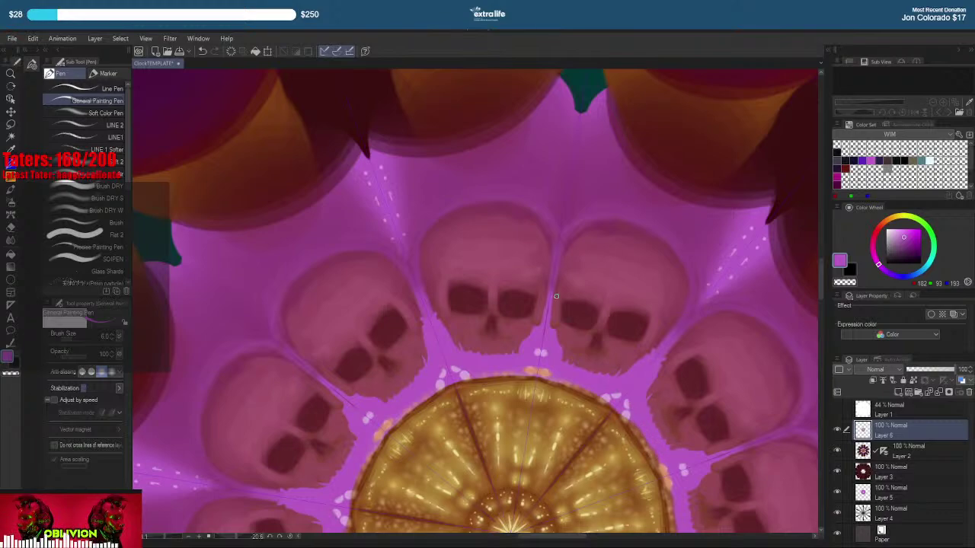
Paint rows of small teeth along the skulls' jaws in peach, RGB 197, 148, 126, with the Transparent watercolor brush at size 4
right_click(522, 340)
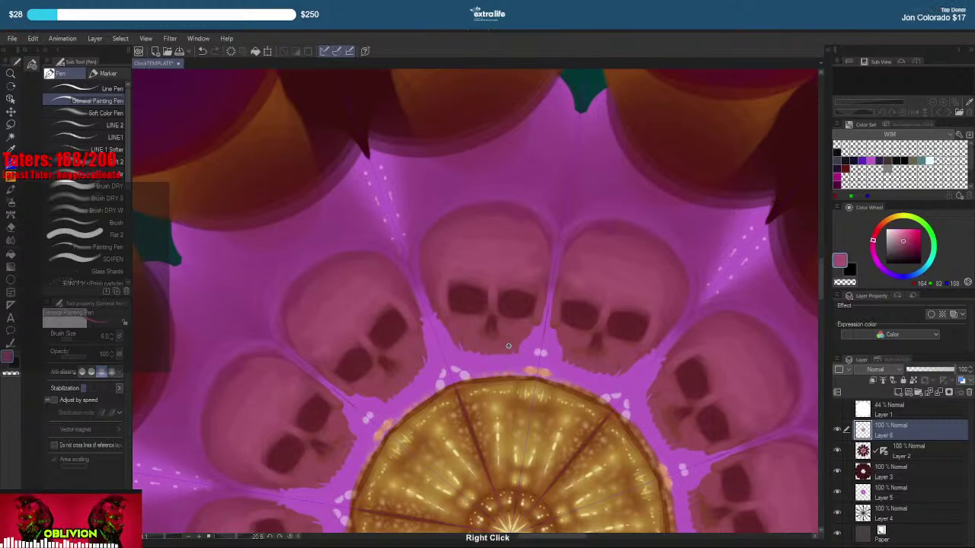
click(898, 236)
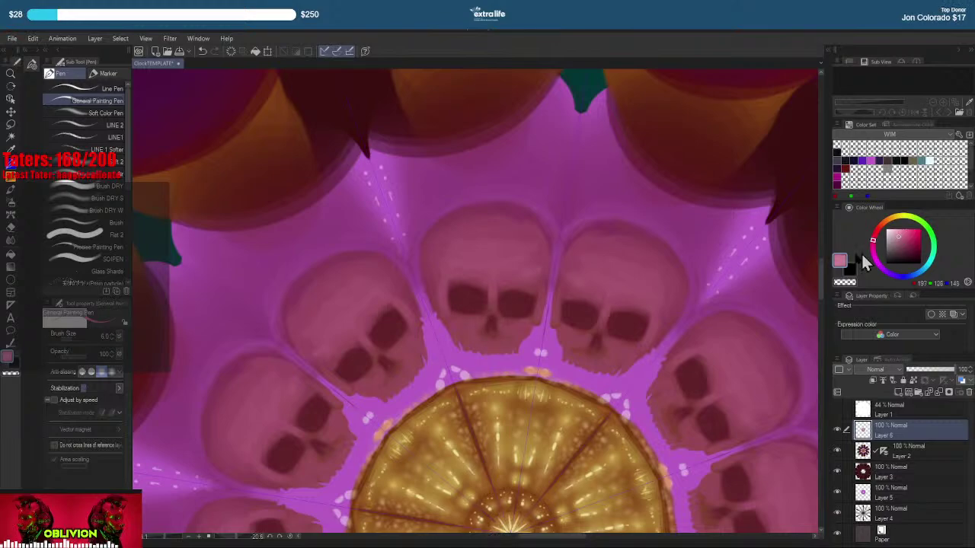
click(882, 222)
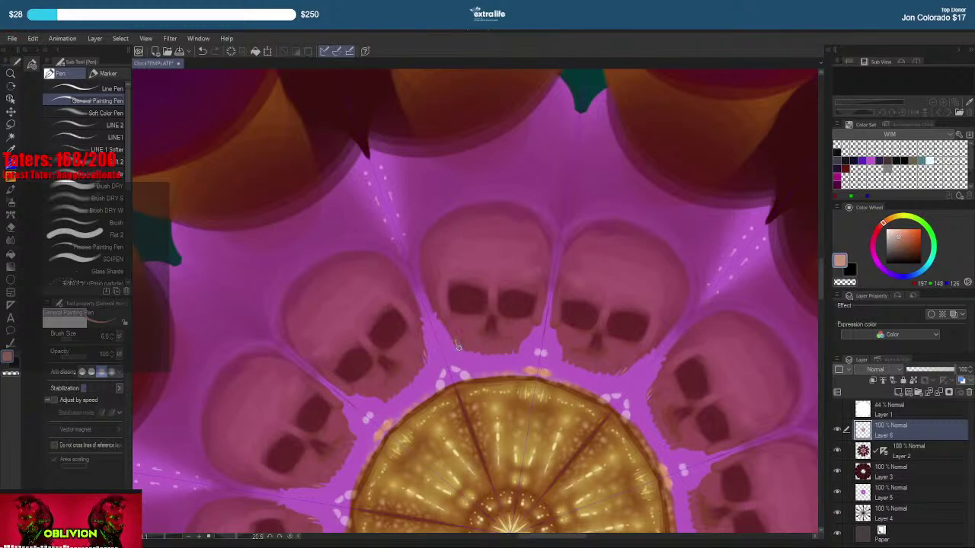
key(ctrl)
key(b)
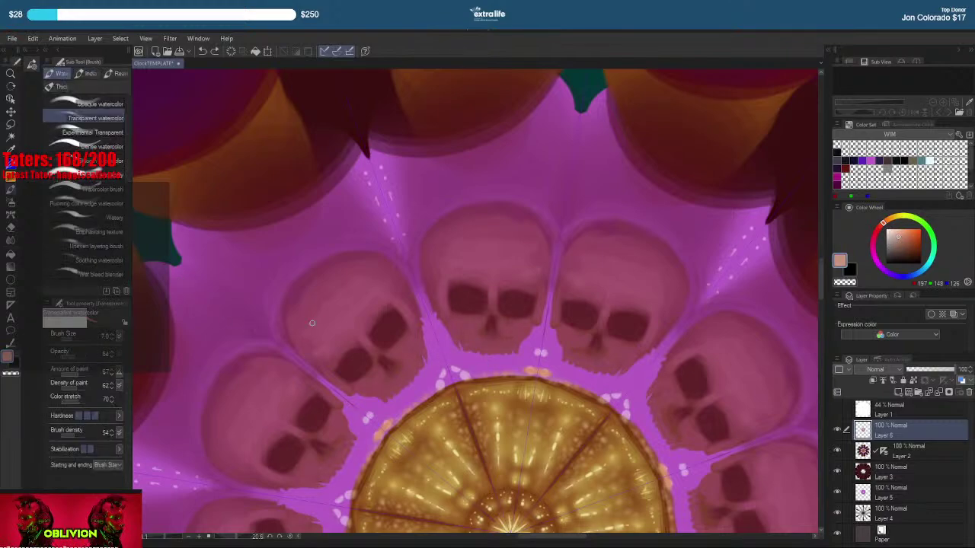
key([)
key(bracketleft)
key(bracketleft)
key(bracketleft)
key(bracketleft)
key(bracketleft)
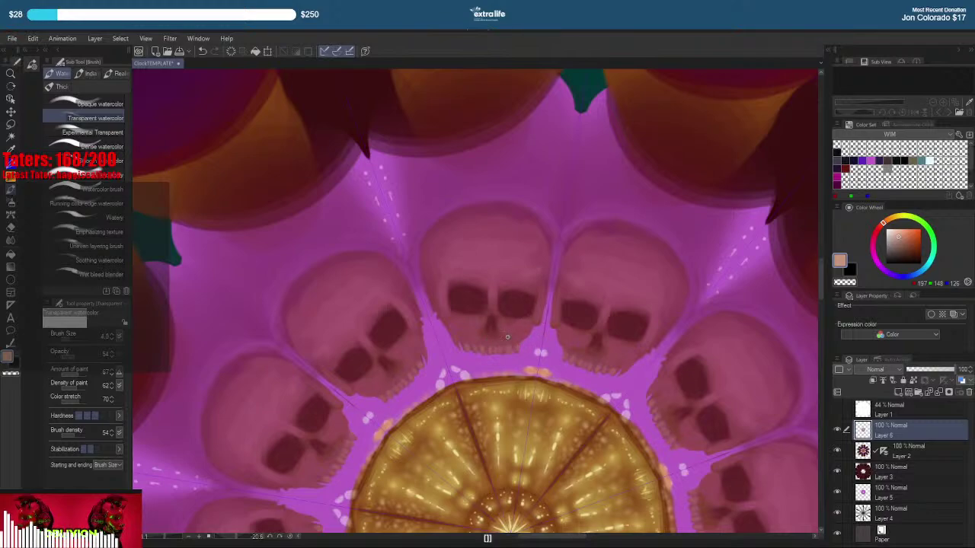
Add soft peach highlights to the skulls' cheekbones below the eye sockets with a slightly larger watercolor brush
key(bracketright)
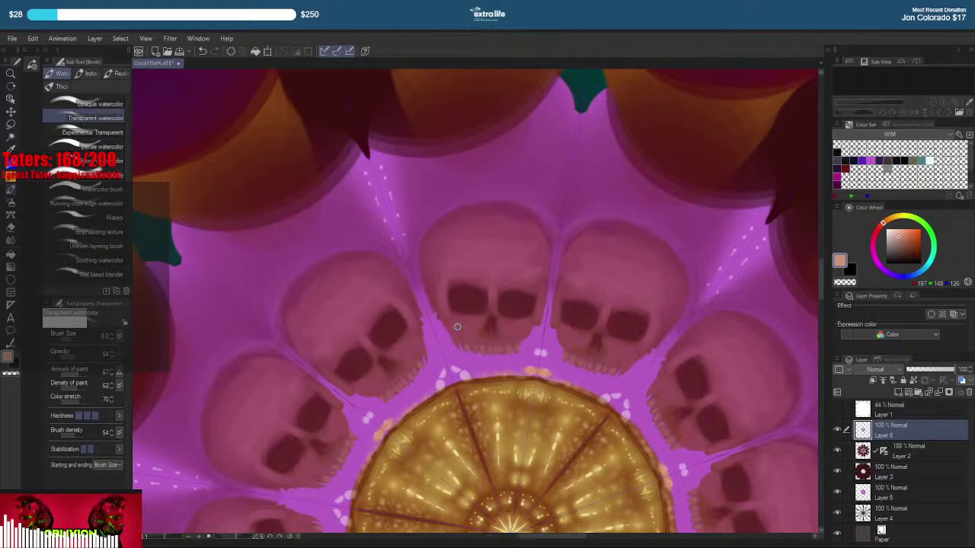
mouse_move(454, 325)
mouse_down()
mouse_move(443, 326)
mouse_move(468, 325)
mouse_up()
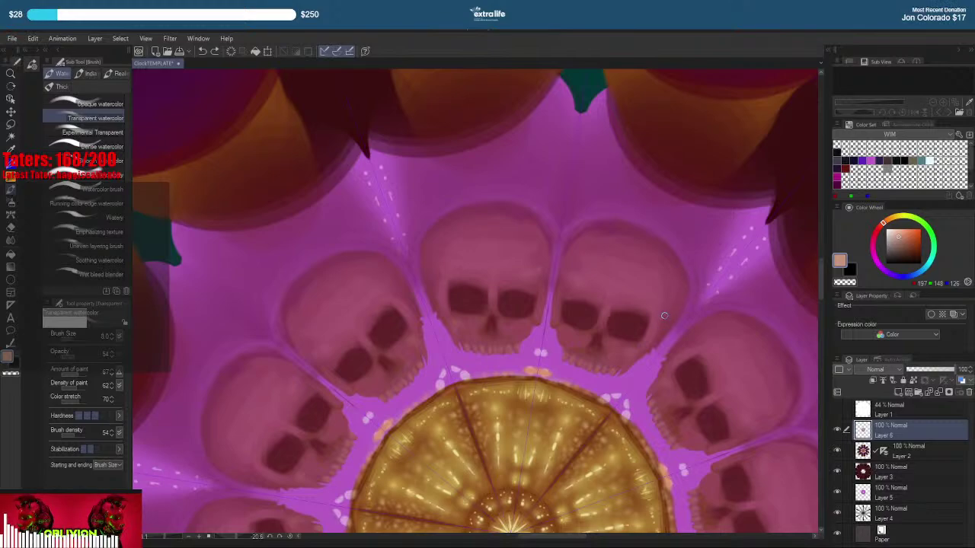
scroll(674, 313, down, 4)
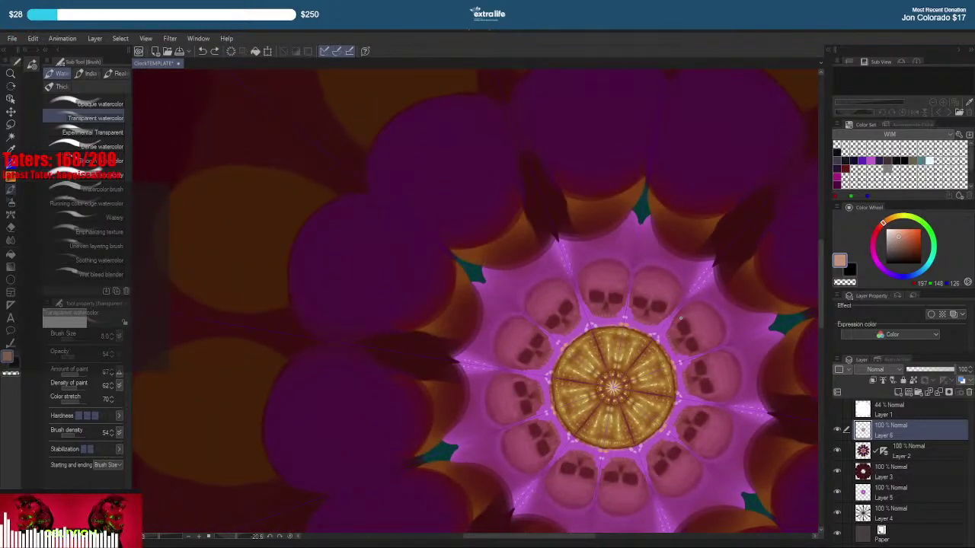
scroll(599, 311, up, 6)
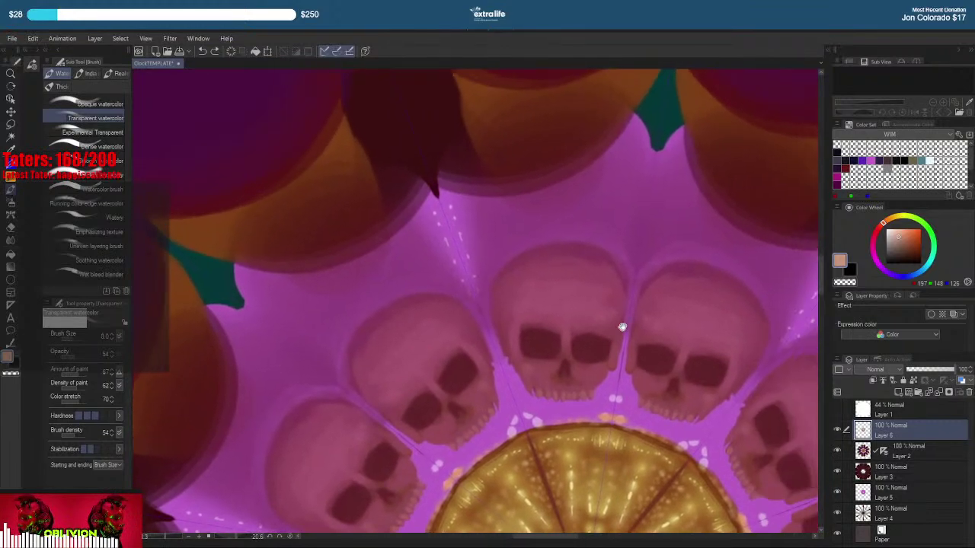
Darken the skulls' eye sockets and nose cavities in a very dark red, reducing the brush to size 4 for the finer areas
right_click(585, 345)
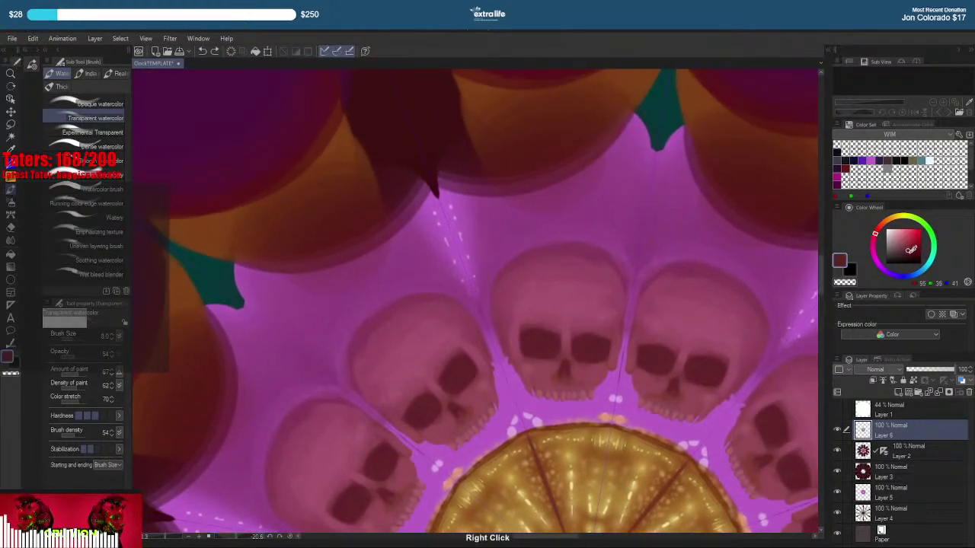
drag(914, 251, 908, 257)
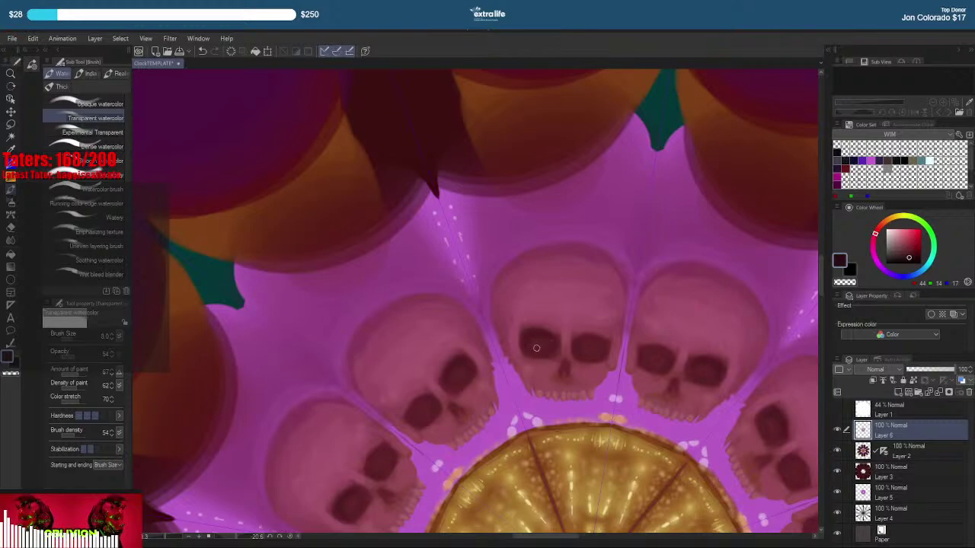
key(b)
key(b)
key(b)
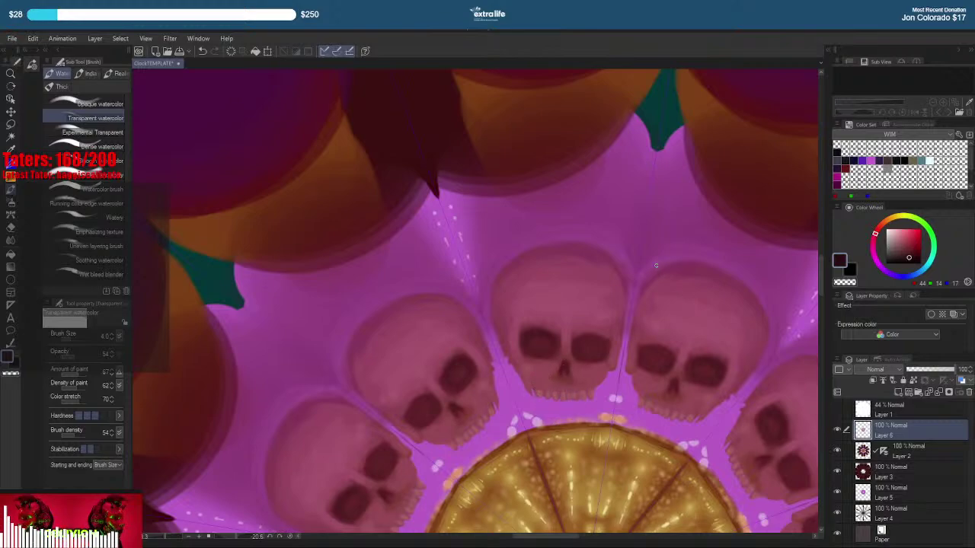
Refine the gaps between the skulls and the edges of their jaws, alternating sampled purple, RGB 182, 93, 193, with sampled jaw pink
right_click(508, 372)
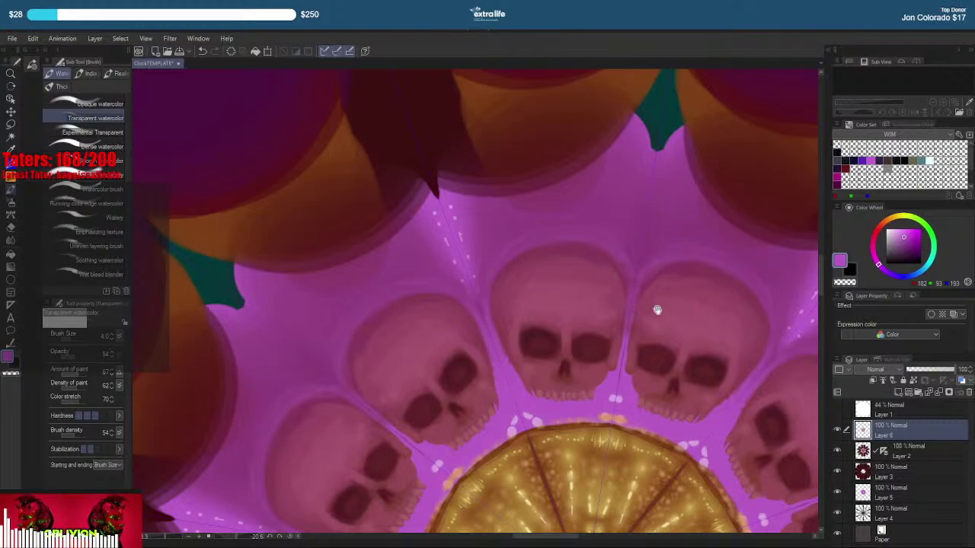
drag(653, 361, 639, 327)
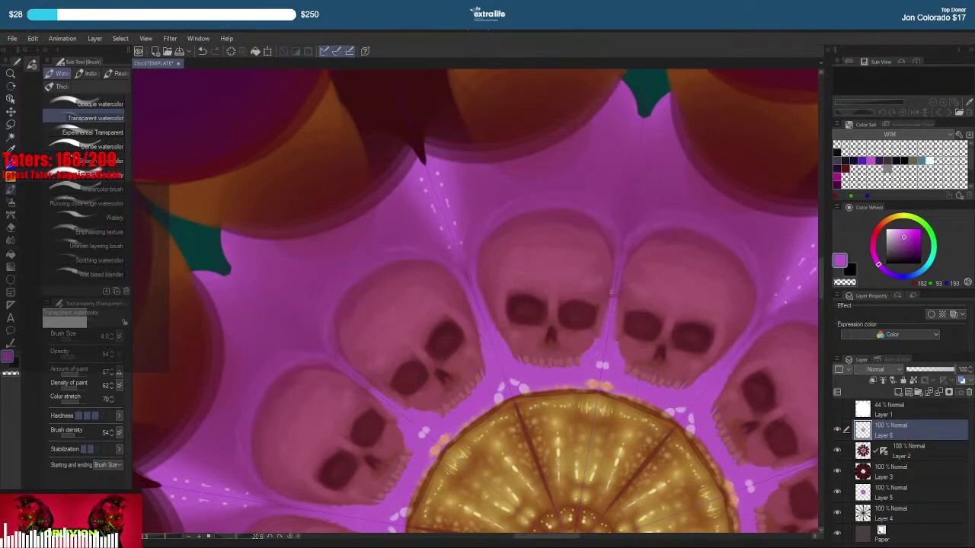
right_click(579, 336)
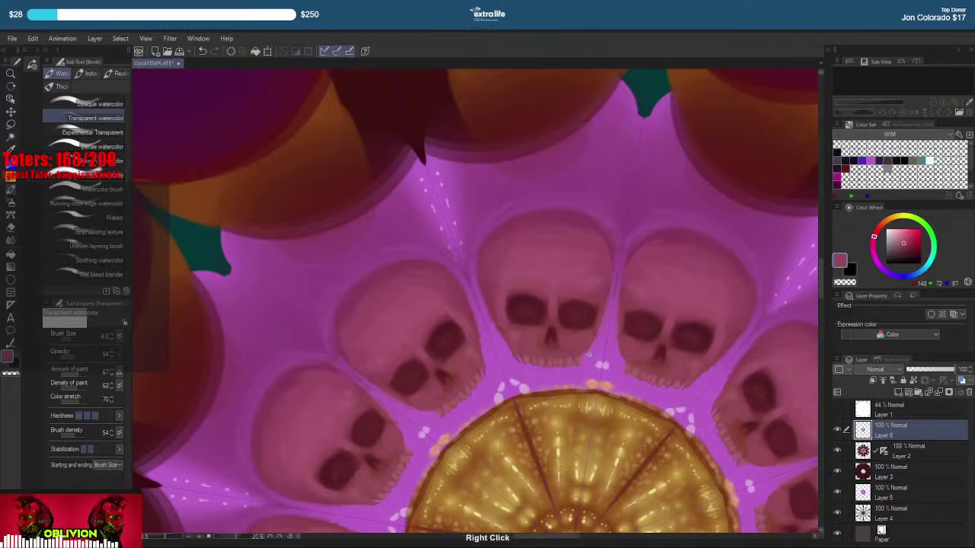
right_click(587, 358)
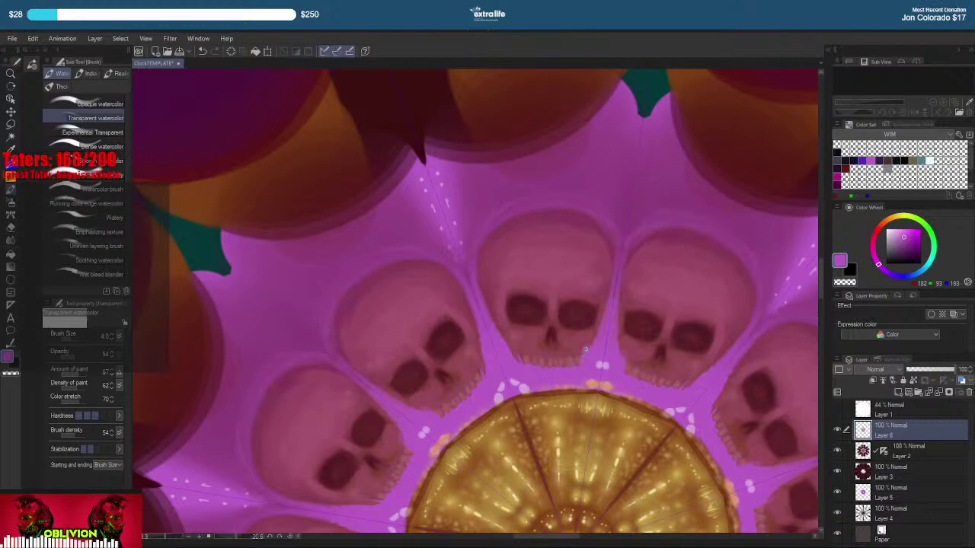
Cut in the sides of the skulls' jaws below the cheekbones with the General Painting Pen in purple, RGB 182, 93, 193
key(p)
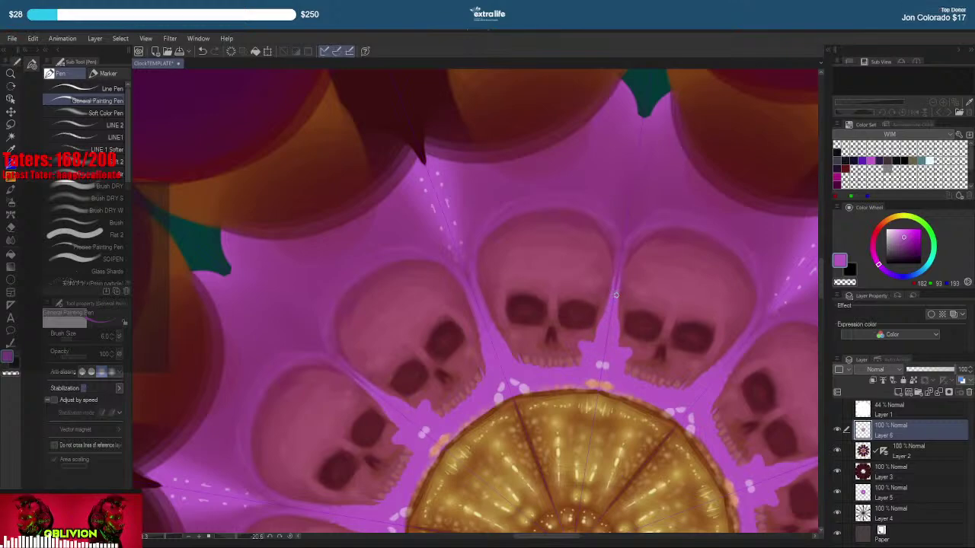
key(b)
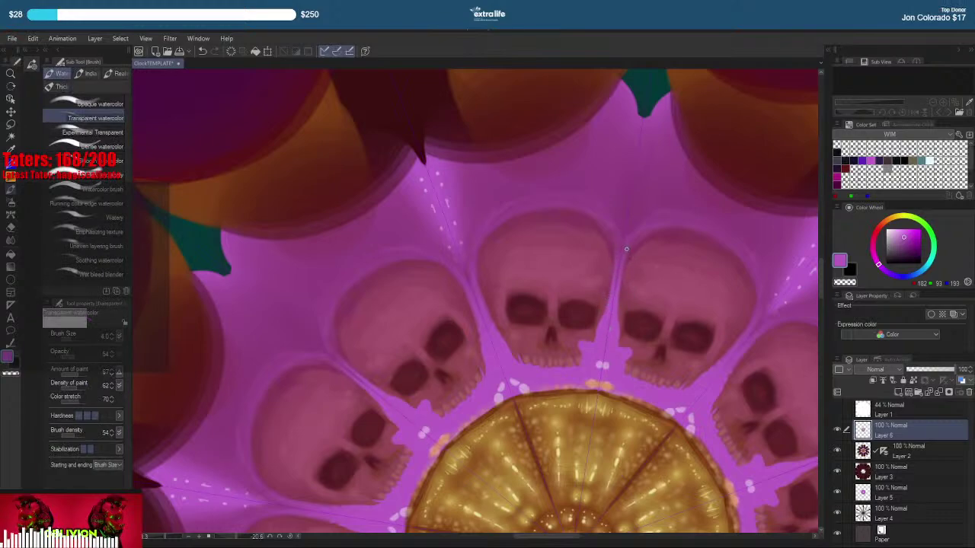
right_click(506, 346)
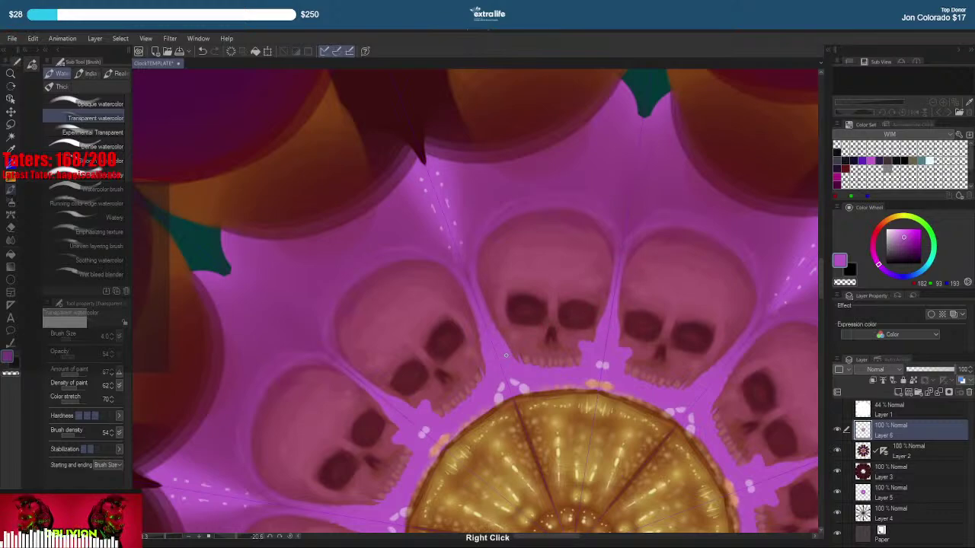
key(p)
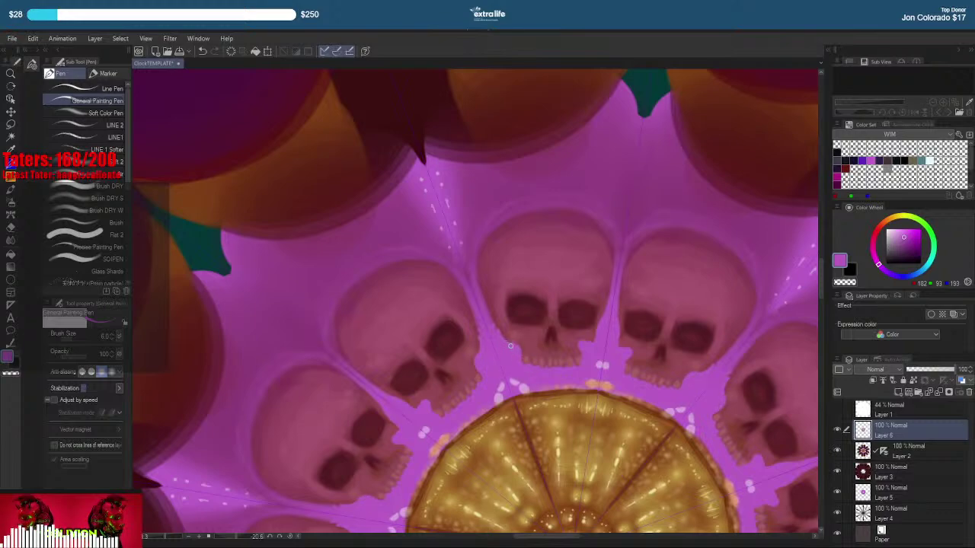
Outline the skulls' crowns in purple, RGB 182, 93, 193, and soften the outlines into halos with an enlarged Transparent watercolor brush
mouse_move(489, 329)
mouse_down()
mouse_move(476, 259)
mouse_move(494, 225)
mouse_up()
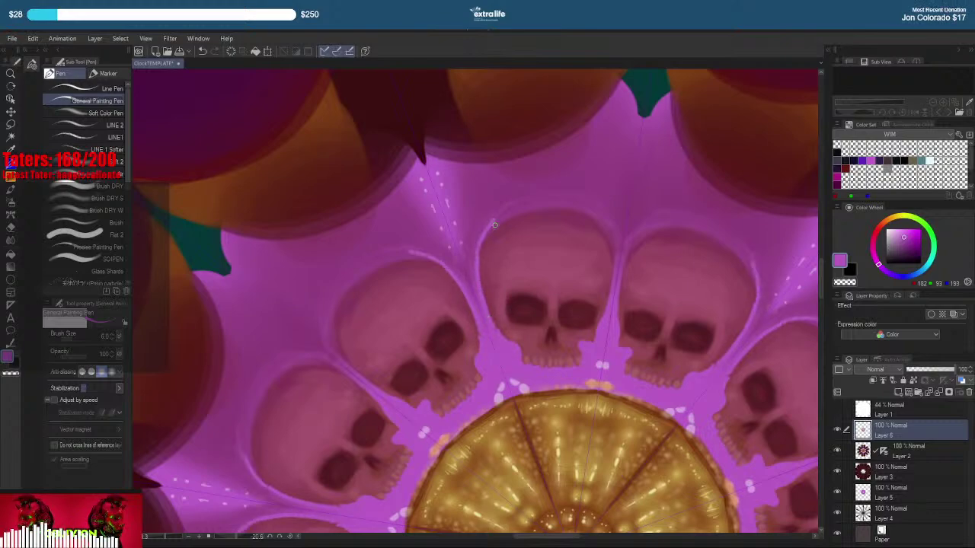
mouse_move(478, 265)
mouse_down()
mouse_move(504, 218)
mouse_move(545, 202)
mouse_up()
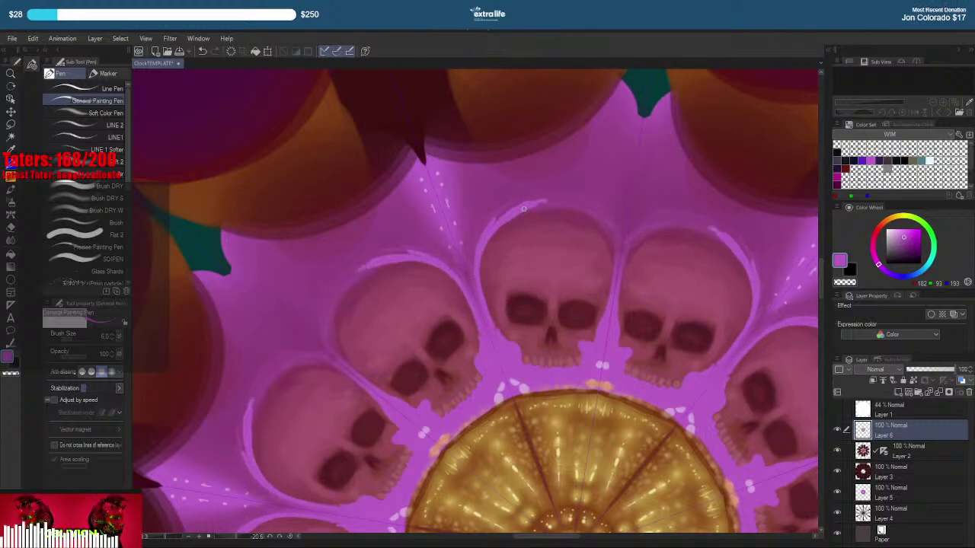
key(b)
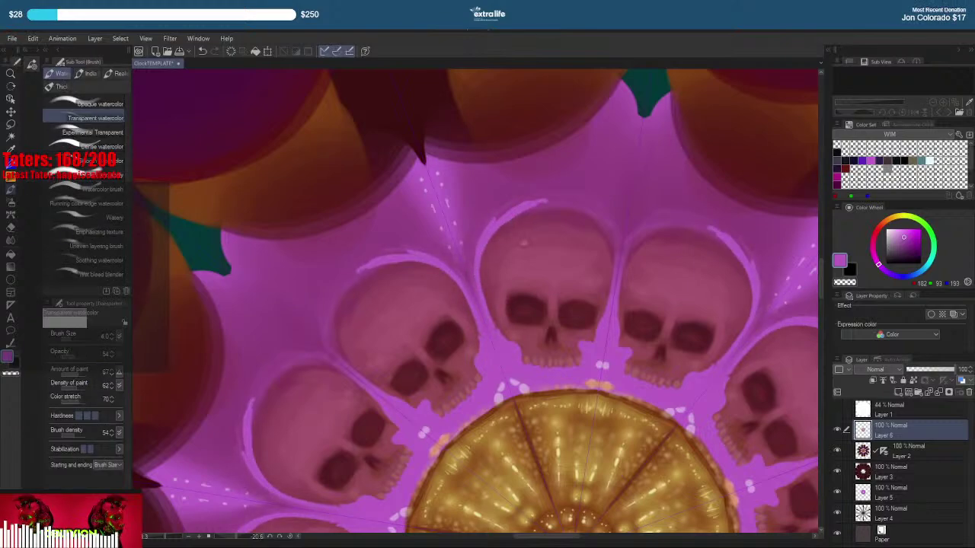
key(bracketright)
key(bracketright)
key(bracketright)
key(bracketright)
key(bracketright)
key(bracketright)
key(bracketright)
drag(499, 229, 562, 196)
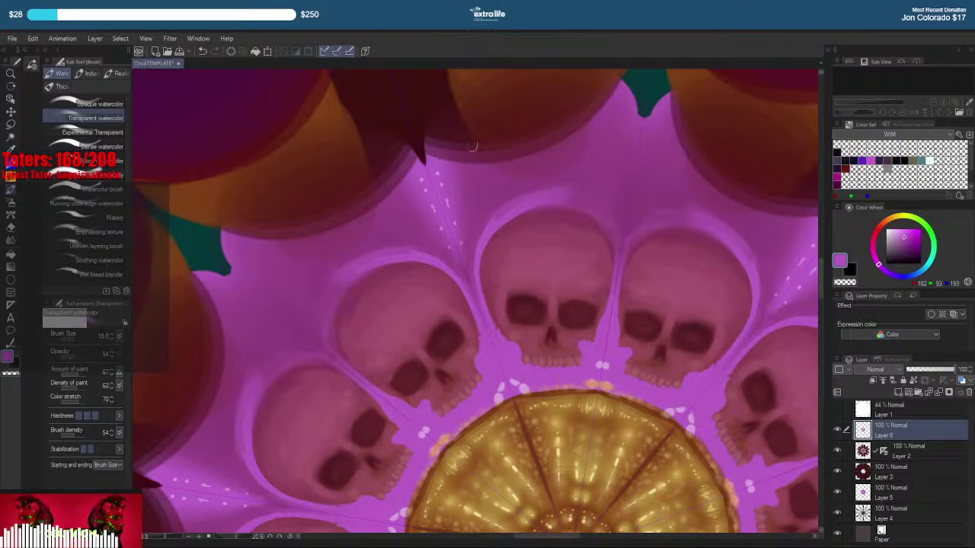
click(12, 38)
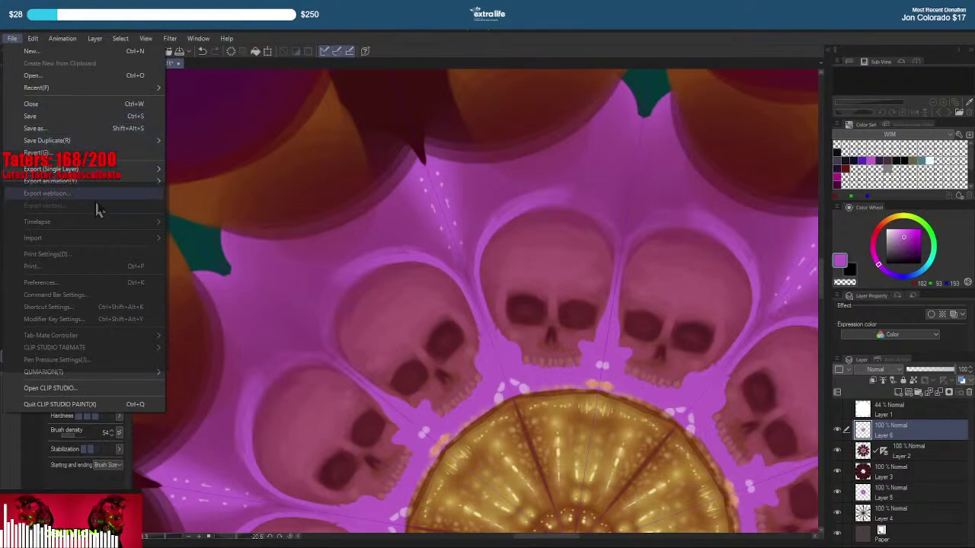
mouse_move(123, 231)
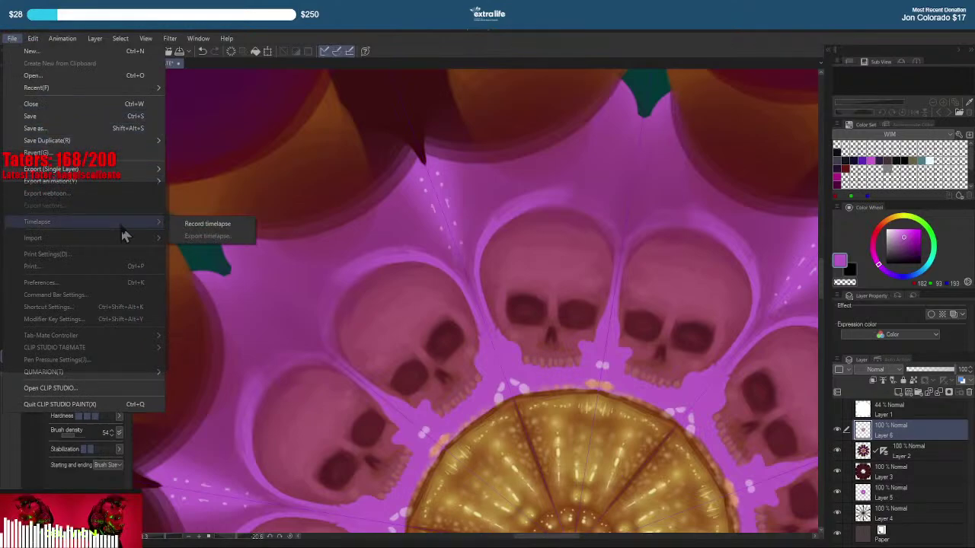
click(501, 44)
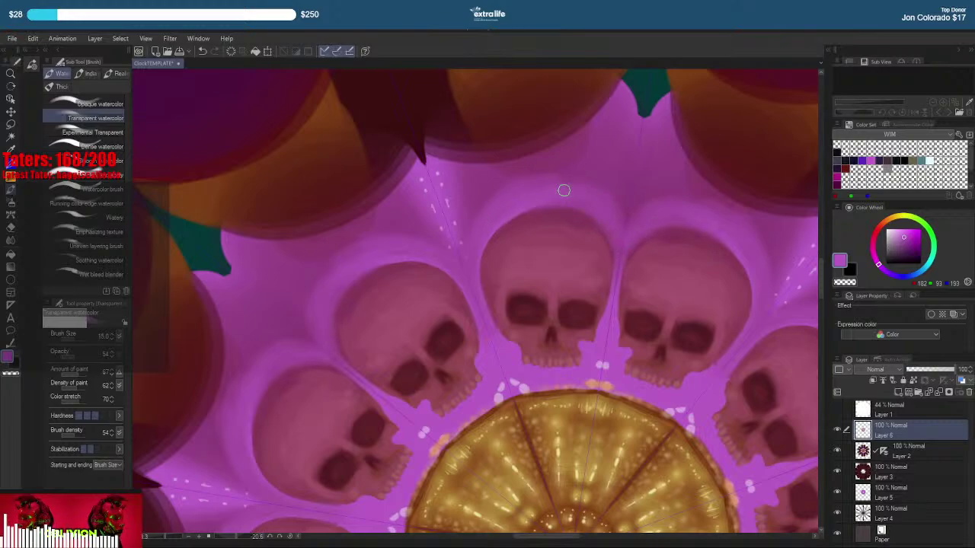
Warm the skulls' faces with the Transparent watercolor brush, shifting the sampled pink to coral, RGB 204, 96, 89, and reducing the brush to size 6
right_click(556, 266)
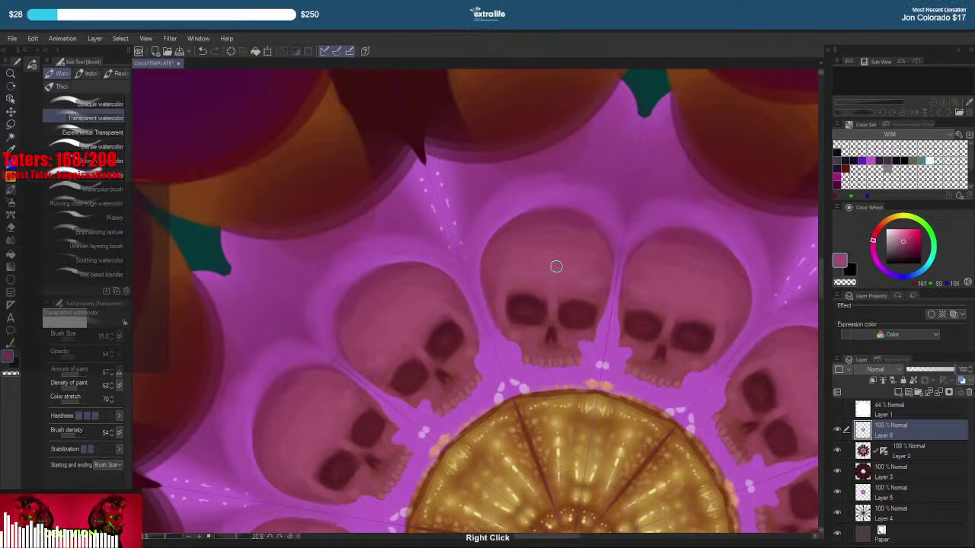
click(901, 238)
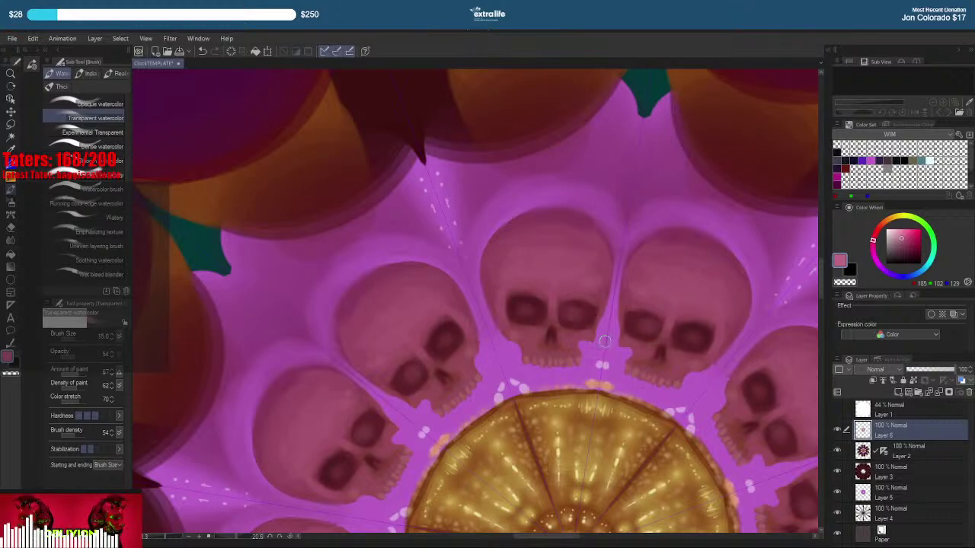
key(ctrl)
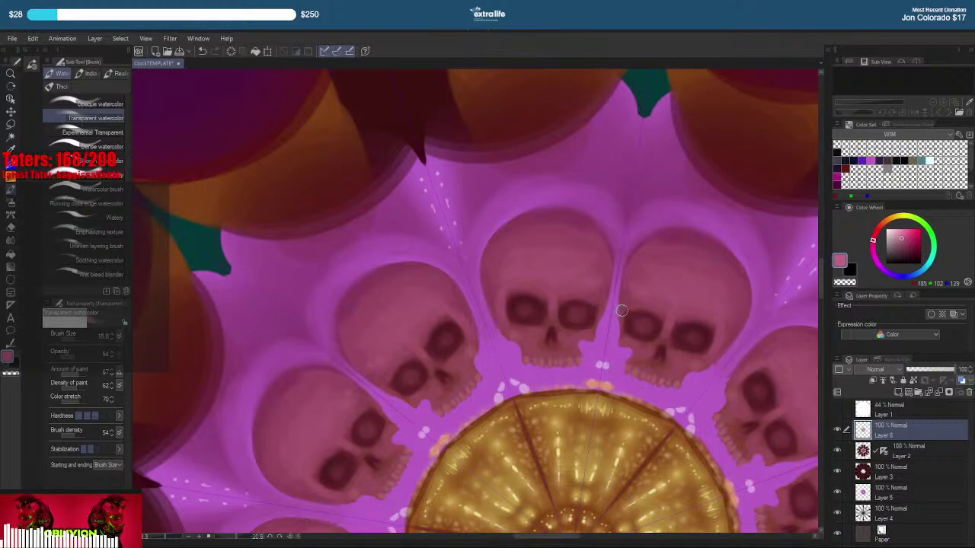
drag(902, 237, 878, 230)
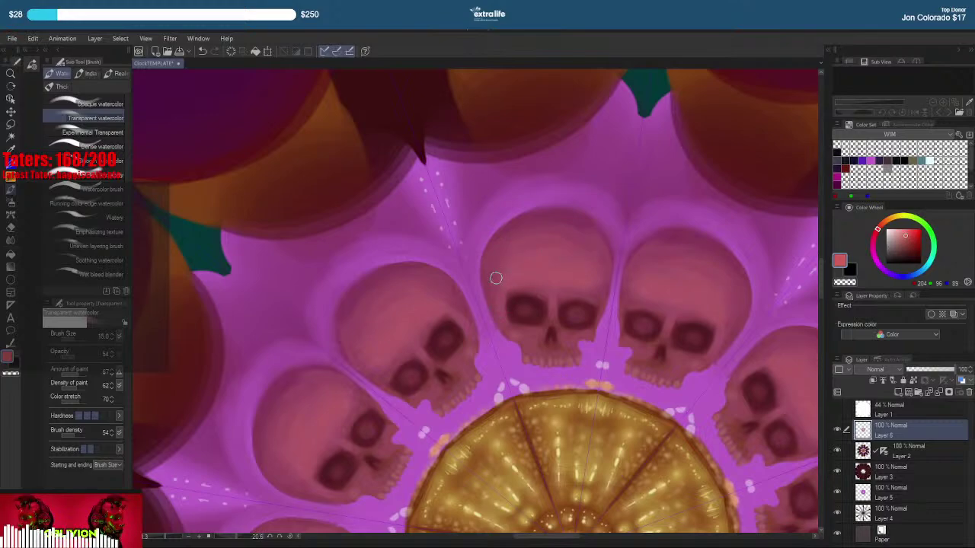
key(bracketleft)
key(bracketleft)
key(bracketleft)
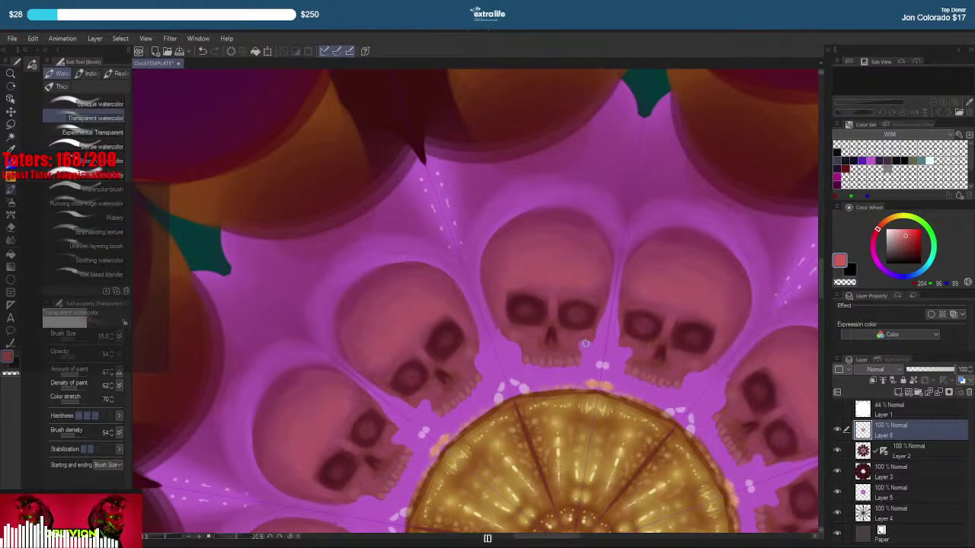
key(bracketleft)
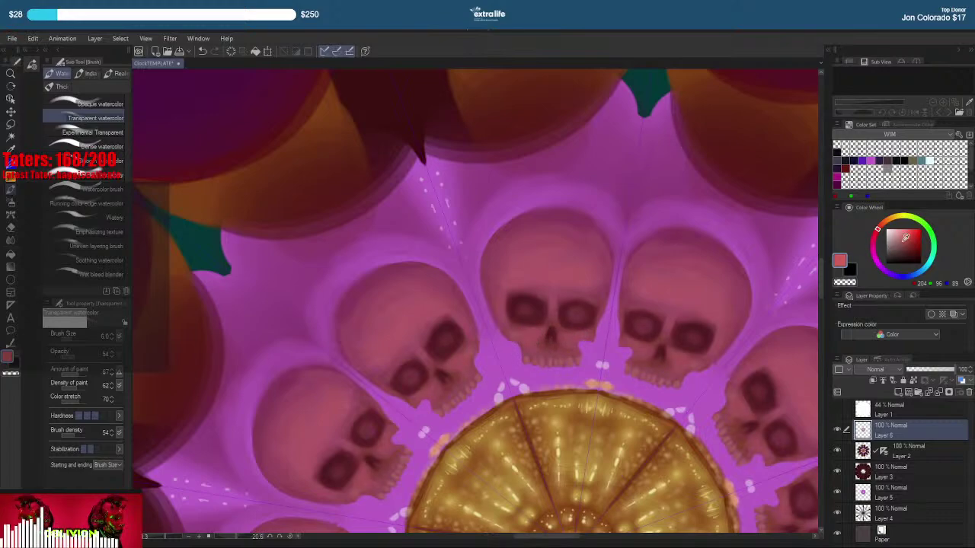
Paint light areas across the skulls' foreheads in peach, RGB 230, 165, 137, enlarging the brush to fill them
click(884, 229)
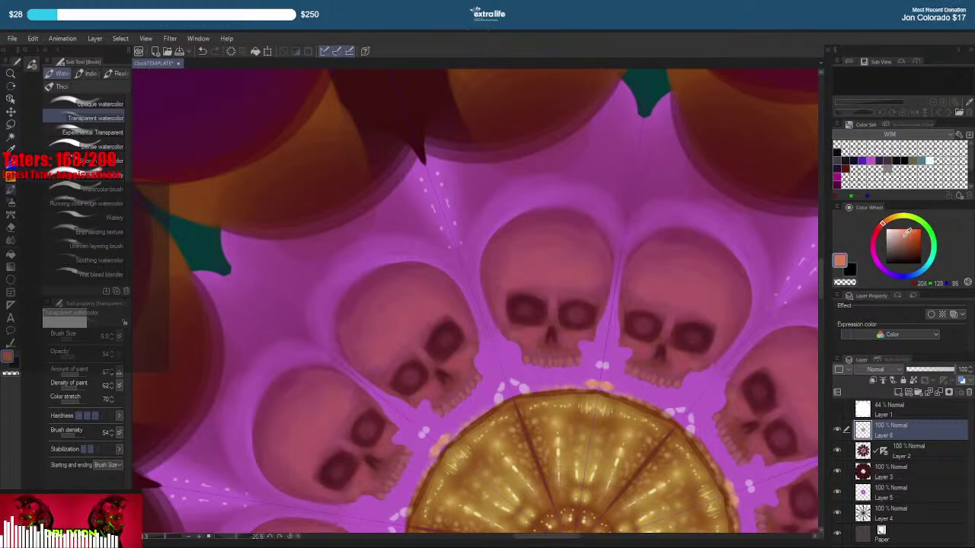
click(904, 230)
mouse_move(572, 286)
mouse_down()
mouse_move(595, 280)
mouse_move(518, 283)
mouse_move(527, 269)
mouse_up()
key(])
key(])
key(])
key(])
key(])
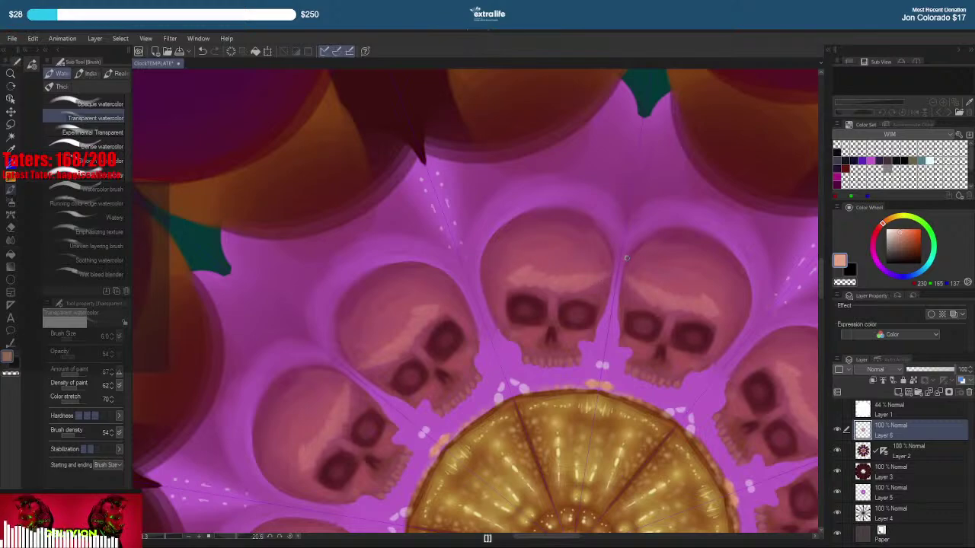
mouse_move(531, 261)
mouse_down()
mouse_move(510, 276)
mouse_move(548, 255)
mouse_move(558, 263)
mouse_move(549, 277)
mouse_move(590, 271)
mouse_move(376, 241)
mouse_move(589, 275)
mouse_move(545, 249)
mouse_move(508, 264)
mouse_move(567, 244)
mouse_move(586, 249)
mouse_move(521, 275)
mouse_move(583, 268)
mouse_move(595, 280)
mouse_move(601, 271)
mouse_move(581, 254)
mouse_move(546, 253)
mouse_move(578, 244)
mouse_move(530, 271)
mouse_move(544, 252)
mouse_move(503, 287)
mouse_up()
Blend peach highlights over the skulls' foreheads and brow ridges with the Running color edge watercolor brush, reduced from size 50
click(114, 206)
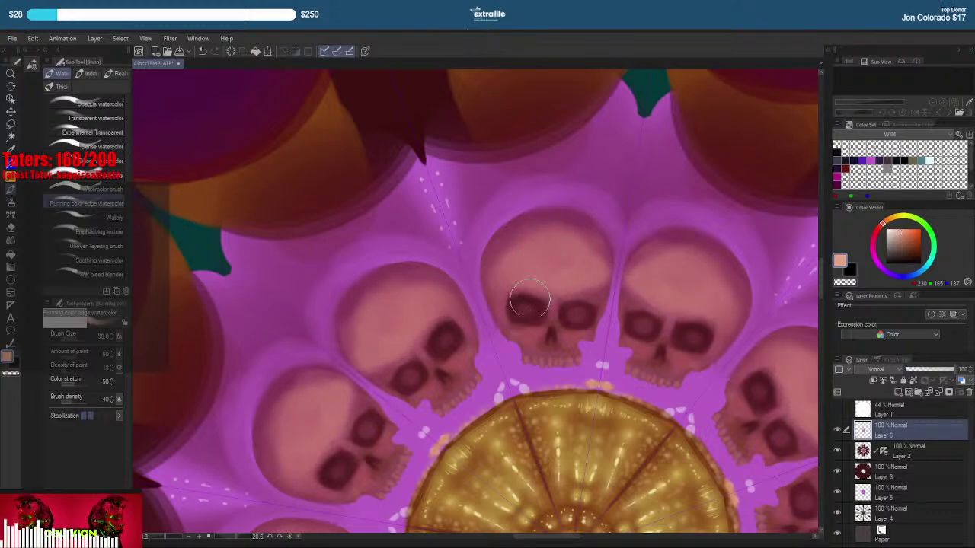
key(bracketleft)
key(bracketleft)
key(bracketleft)
key(bracketleft)
key(bracketleft)
key(bracketleft)
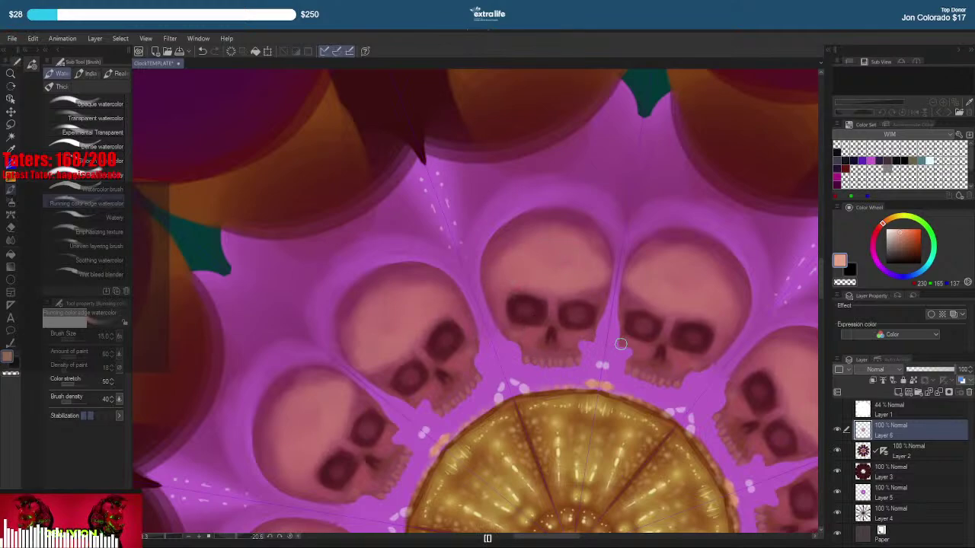
mouse_move(552, 305)
mouse_down()
mouse_move(538, 291)
mouse_move(555, 313)
mouse_move(524, 311)
mouse_up()
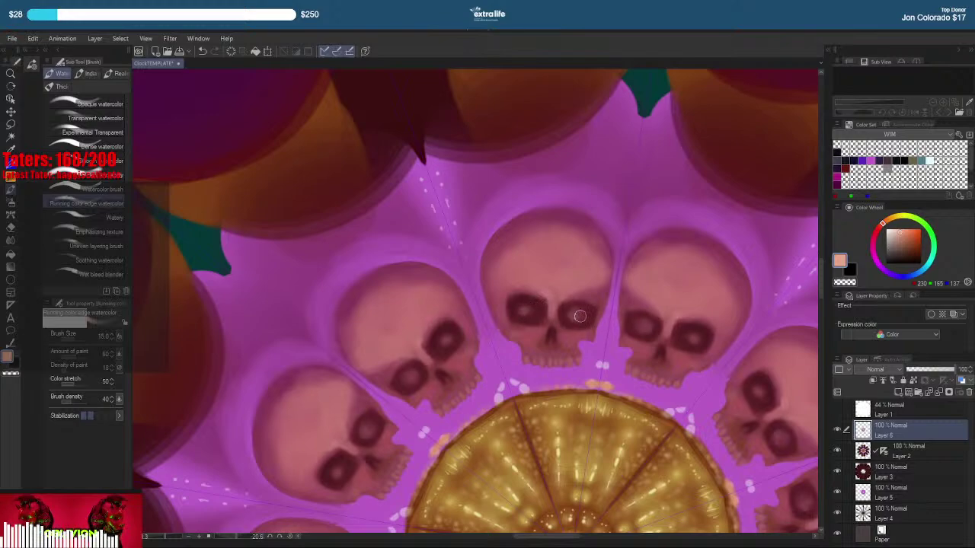
Add soft peach shading inside the skulls' eye sockets and over their temples, cheekbones and teeth
drag(581, 317, 576, 313)
mouse_move(501, 296)
mouse_down()
mouse_move(499, 315)
mouse_move(496, 288)
mouse_up()
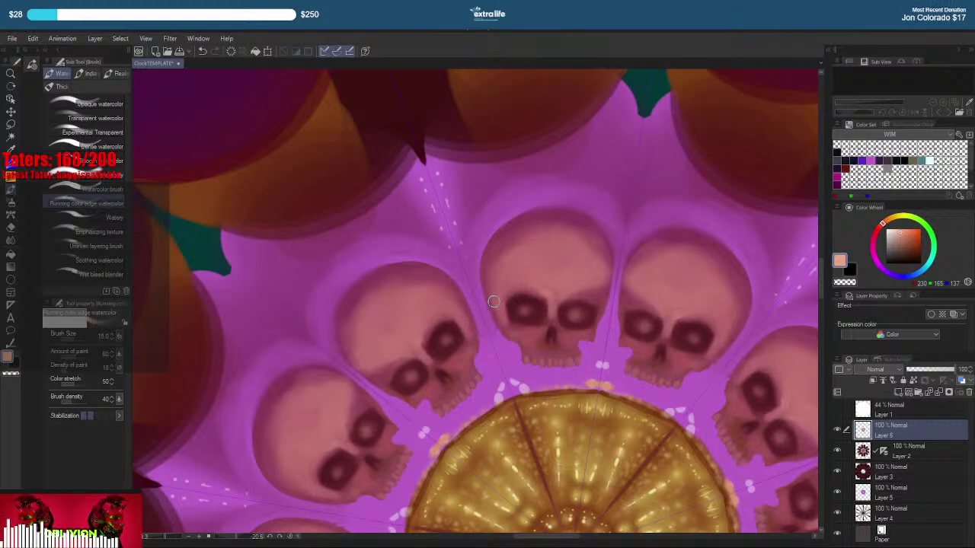
drag(537, 333, 518, 333)
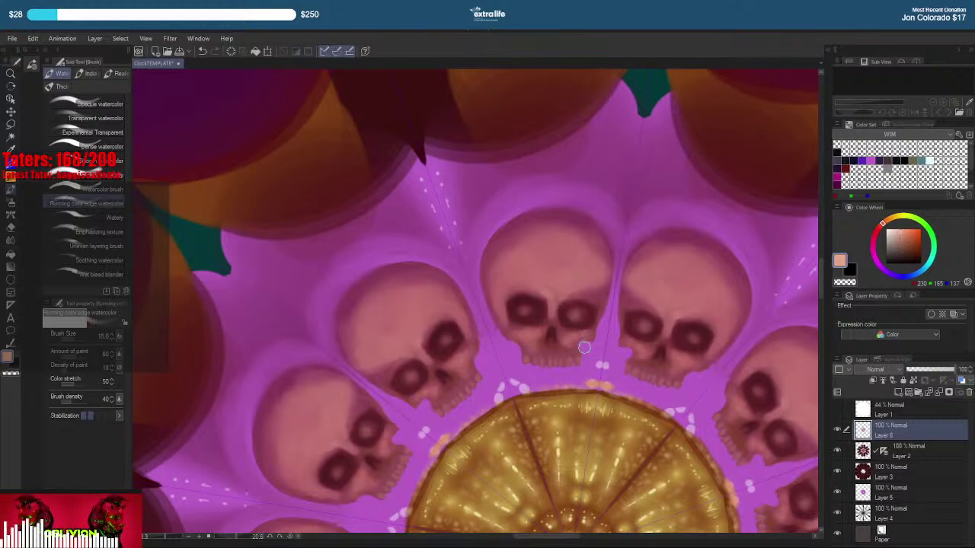
drag(568, 349, 570, 353)
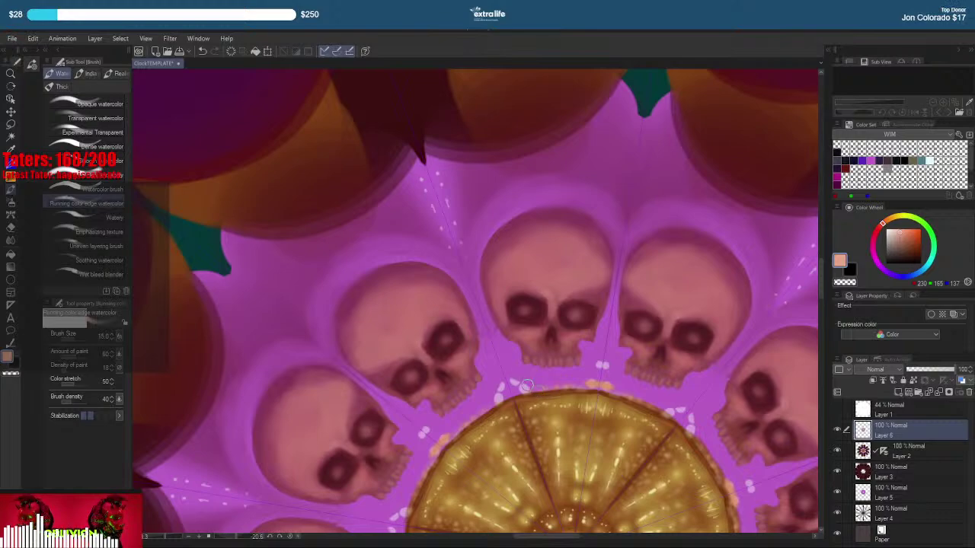
Paint neck vertebrae and clusters of dots below the skulls with the General Painting Pen in sampled lilac, RGB 211, 162, 219
right_click(527, 387)
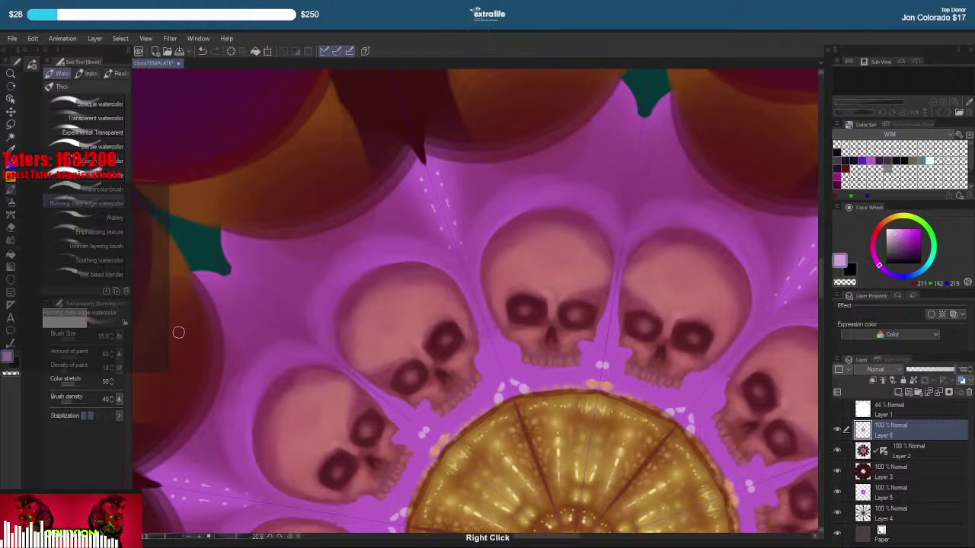
key(p)
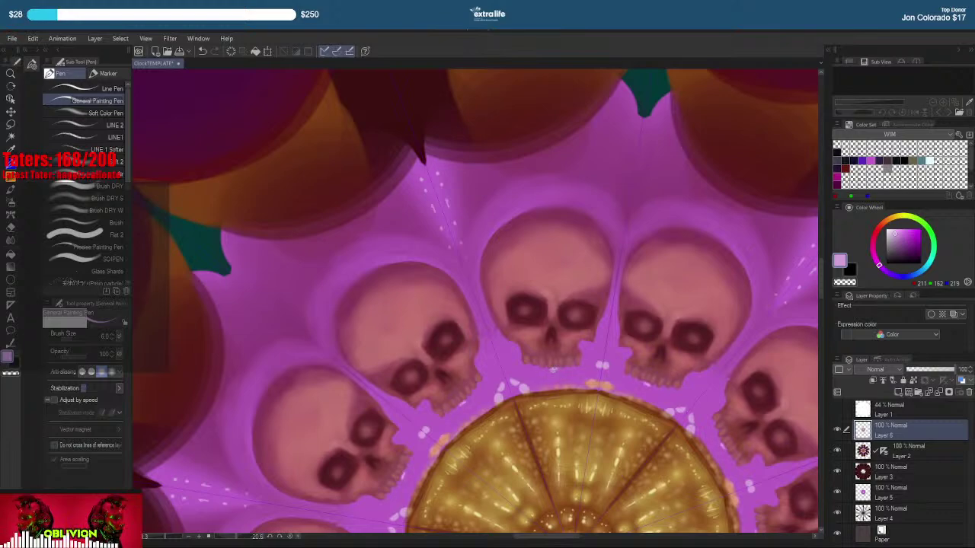
mouse_move(554, 370)
mouse_down()
mouse_move(545, 370)
mouse_move(560, 371)
mouse_move(547, 372)
mouse_move(562, 377)
mouse_move(558, 389)
mouse_move(515, 378)
mouse_up()
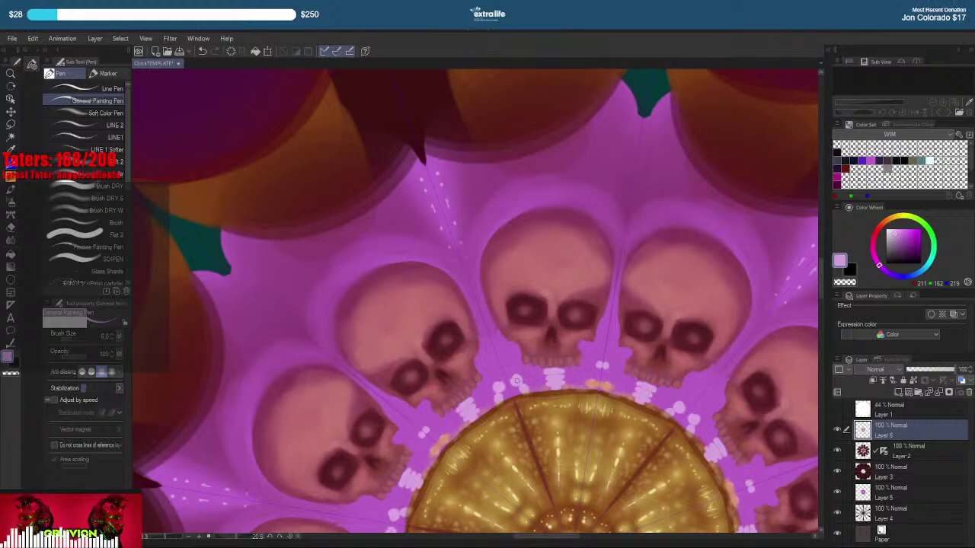
drag(588, 389, 599, 369)
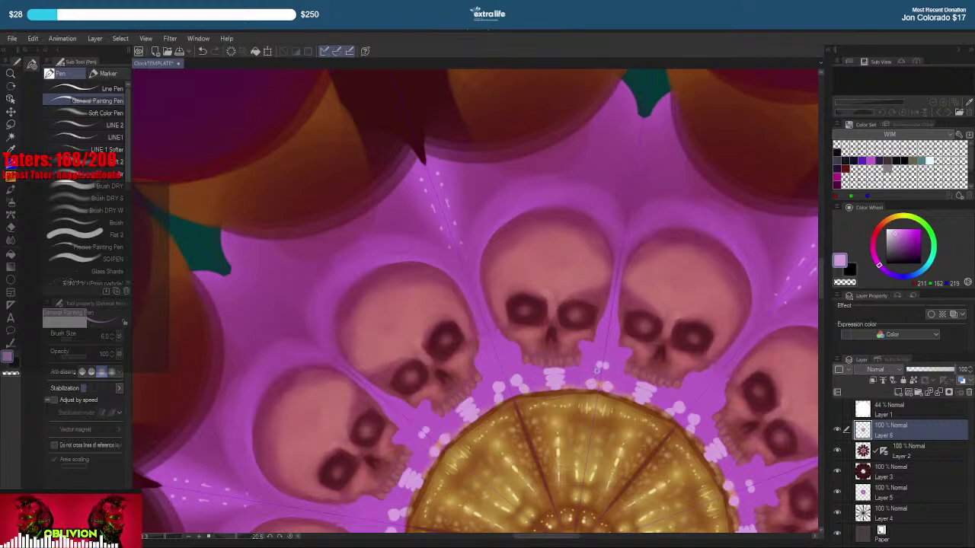
click(594, 374)
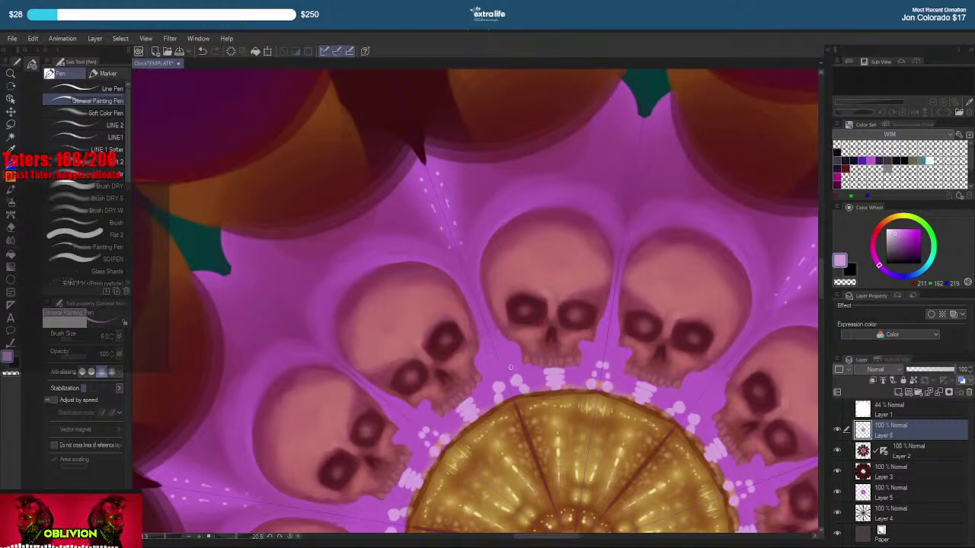
drag(510, 367, 511, 375)
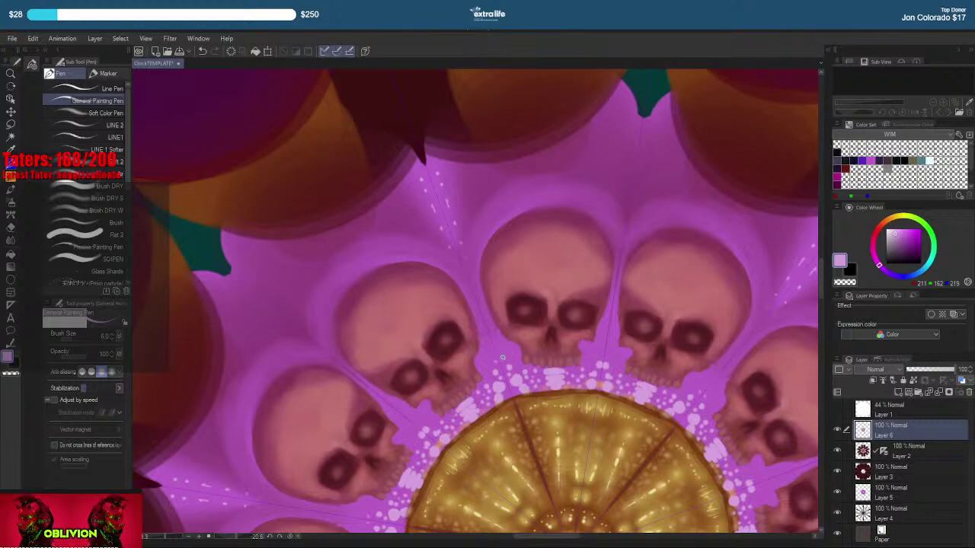
Decorate the narrow gaps between the skulls with curved lilac strokes and rows of dots tapering outward
drag(502, 357, 514, 352)
drag(367, 501, 367, 515)
drag(585, 351, 589, 351)
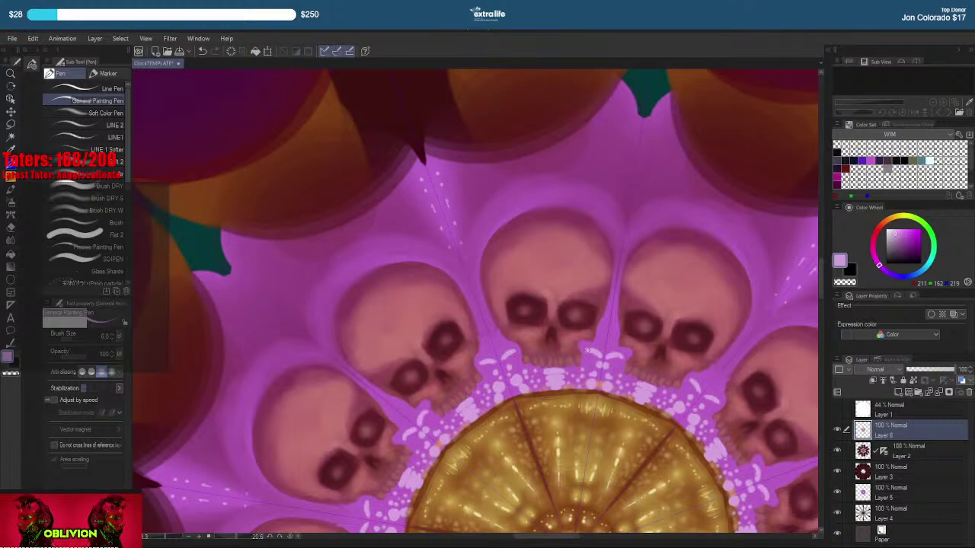
drag(499, 345, 502, 346)
click(497, 339)
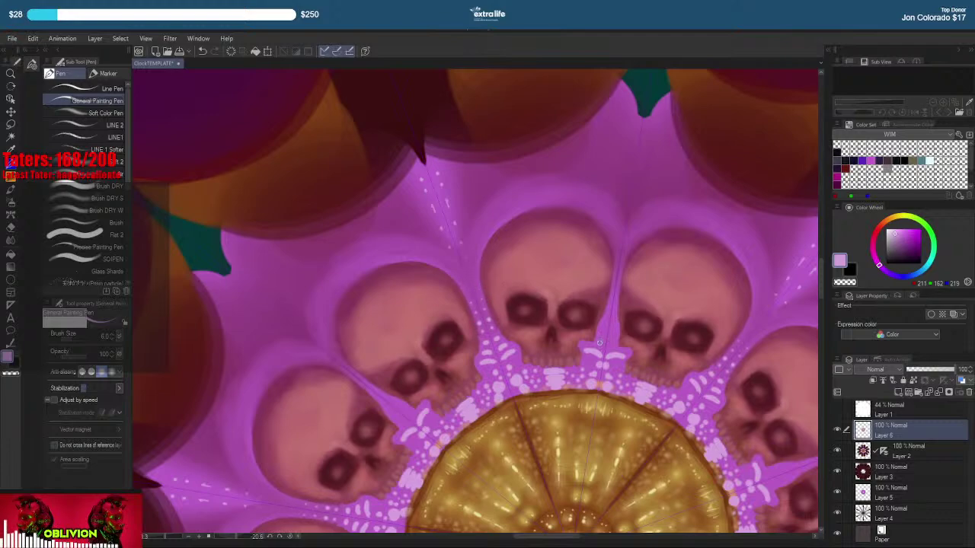
drag(599, 343, 601, 333)
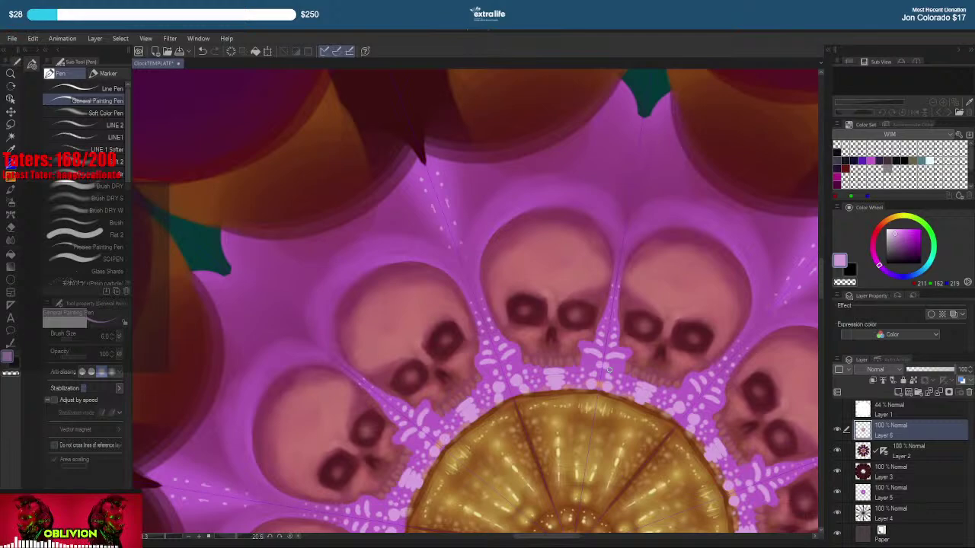
Switch the colour to gold, RGB 223, 167, 64, trying it as dots along the skulls' teeth and undoing them
click(892, 219)
click(908, 243)
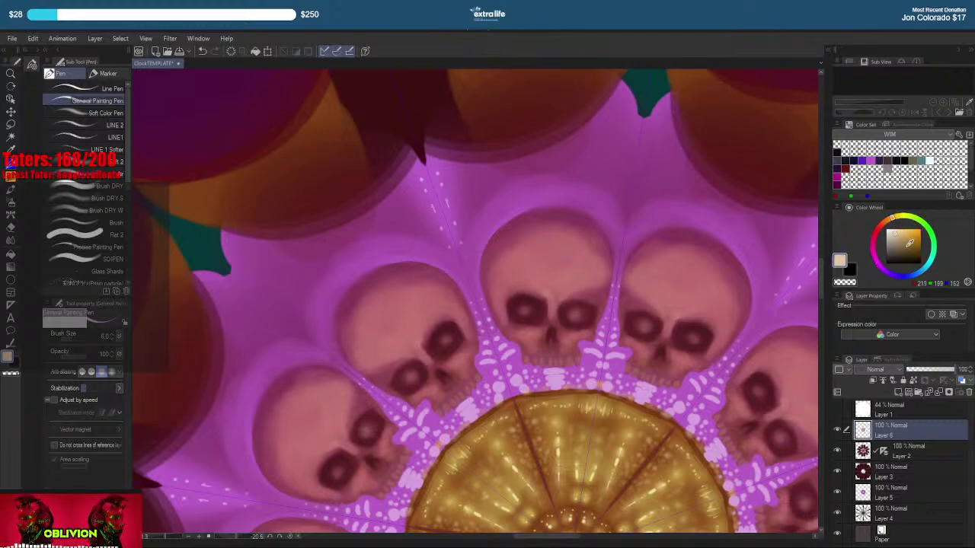
drag(910, 243, 910, 233)
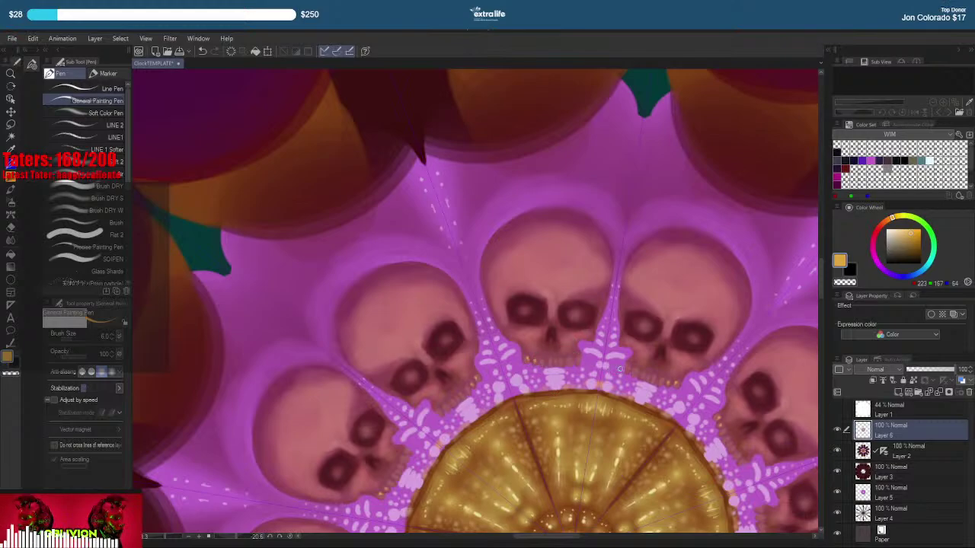
key(ctrl)
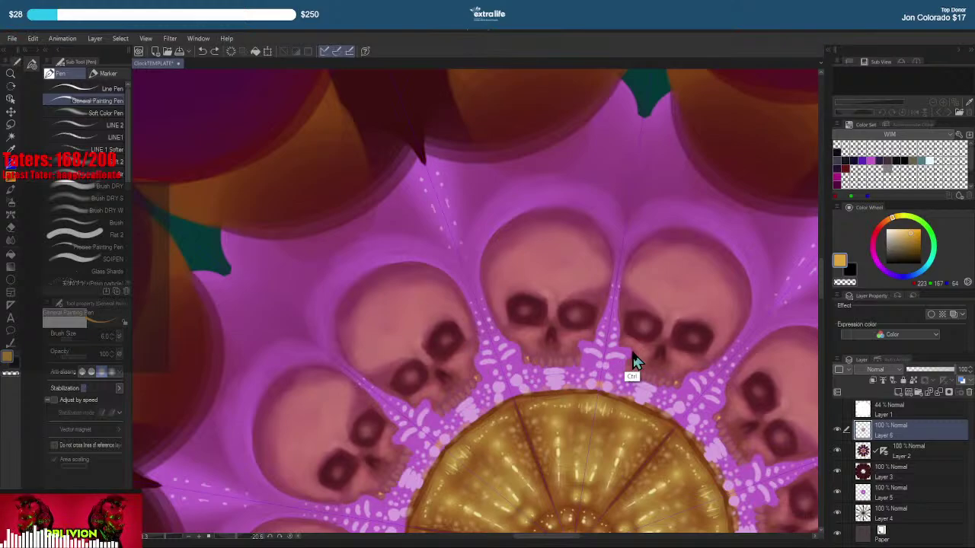
Glaze the skulls' foreheads and brows in gold, RGB 223, 167, 64, with an enlarged Running color edge watercolor brush
key(b)
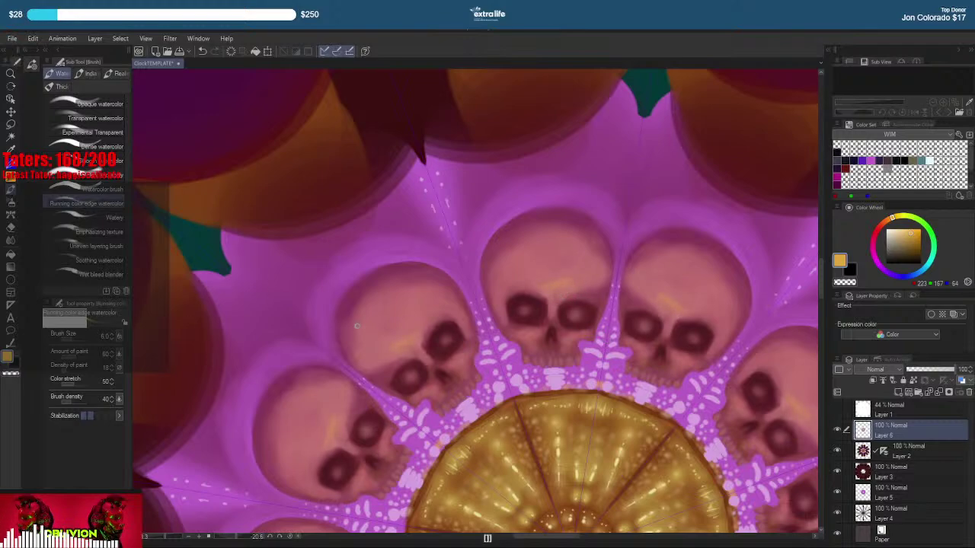
key(bracketright)
key(bracketright)
key(bracketright)
key(bracketright)
key(bracketright)
key(bracketright)
key(bracketright)
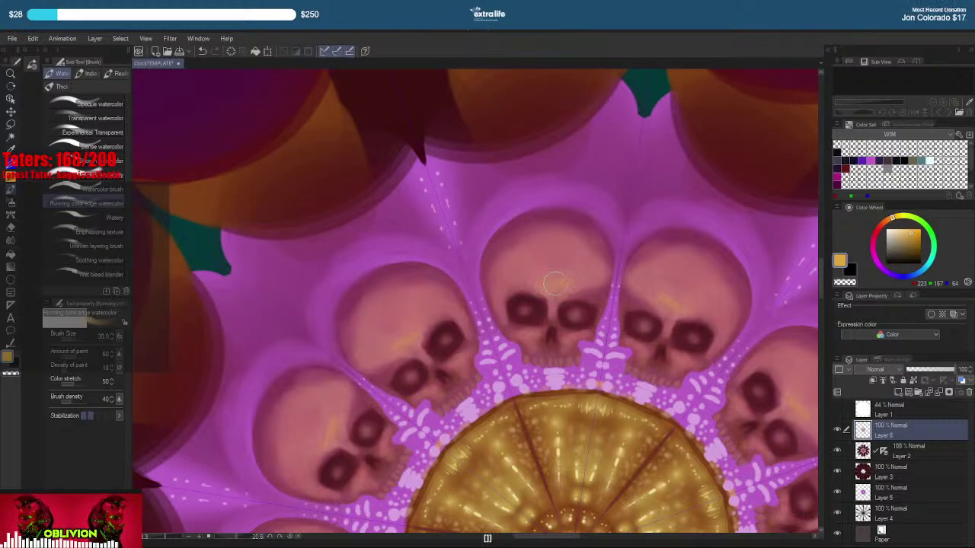
key(bracketright)
key(bracketright)
drag(574, 268, 576, 261)
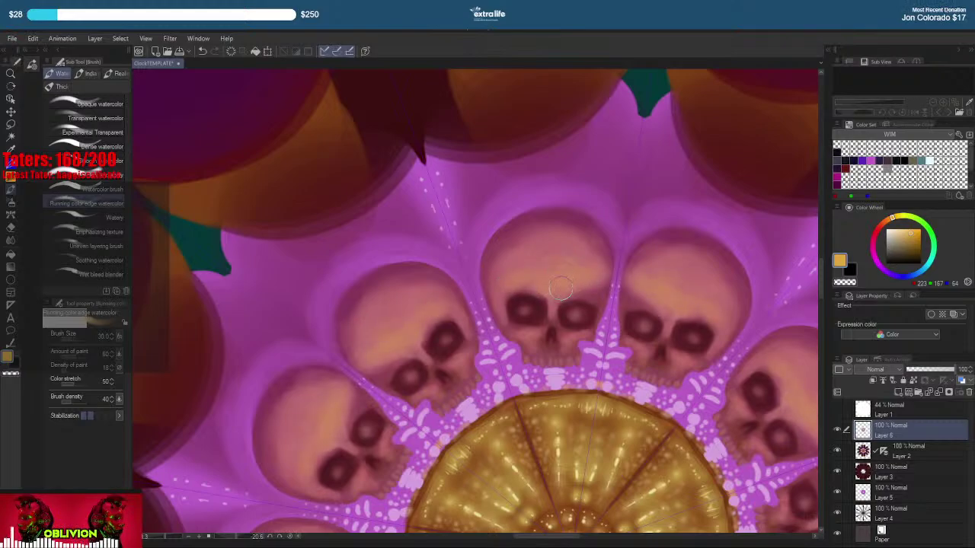
drag(560, 294, 584, 285)
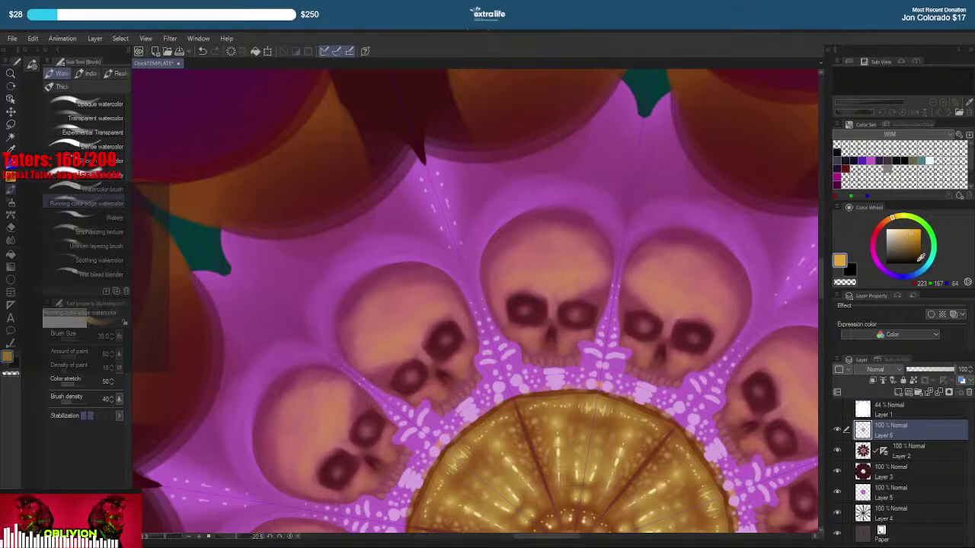
Try size 10 brow highlights on the skulls in pale gold, RGB 219, 189, 133, and switch to the Experimental Transparent brush
drag(912, 230, 899, 233)
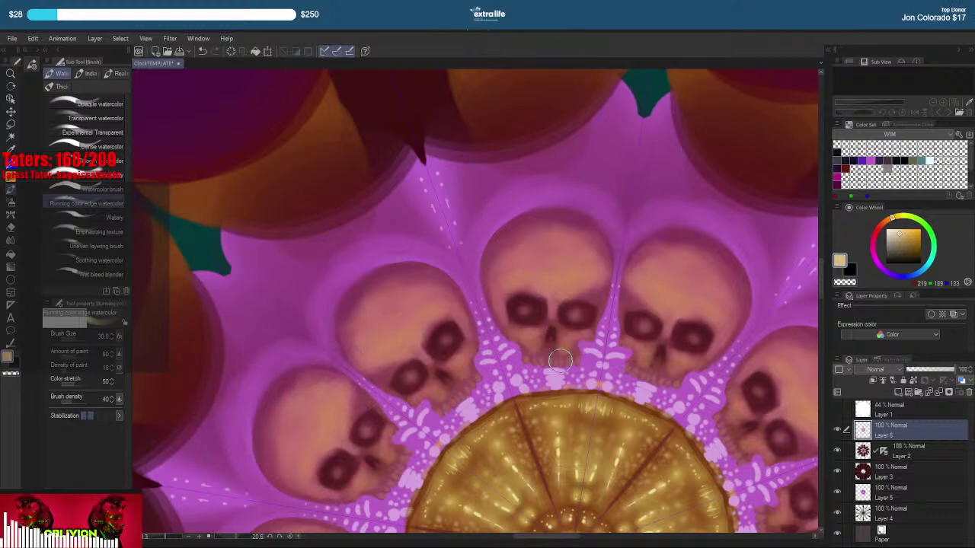
key(bracketleft)
key(bracketleft)
key(bracketleft)
key(bracketleft)
key(bracketleft)
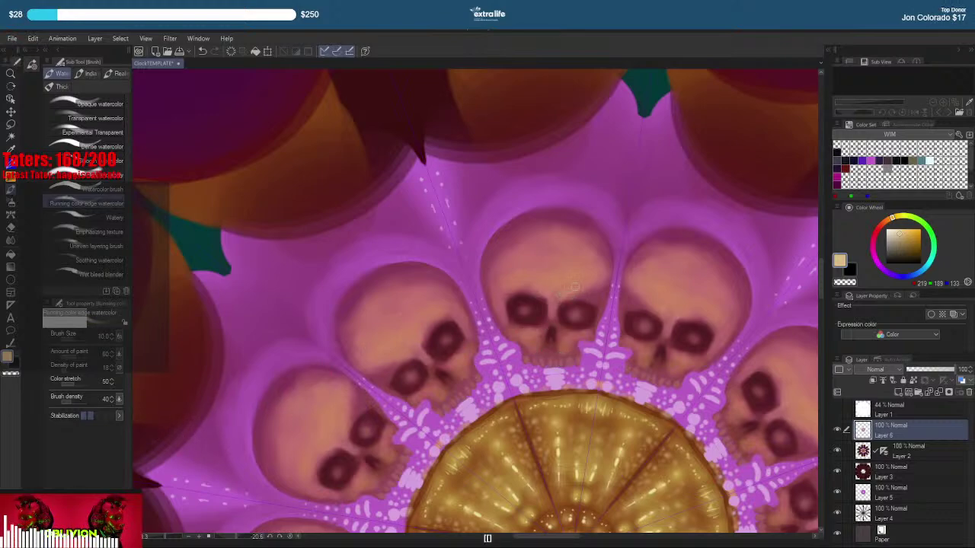
drag(575, 287, 527, 285)
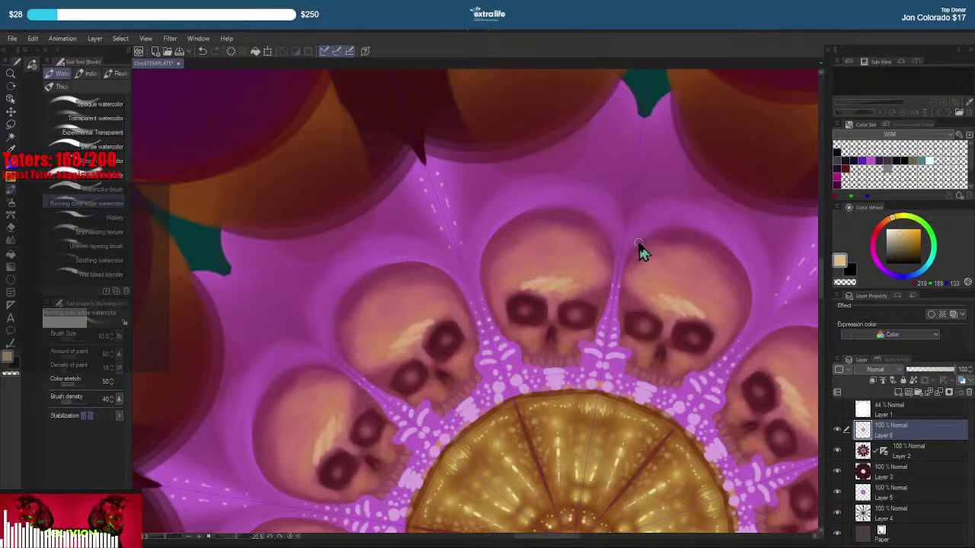
click(114, 134)
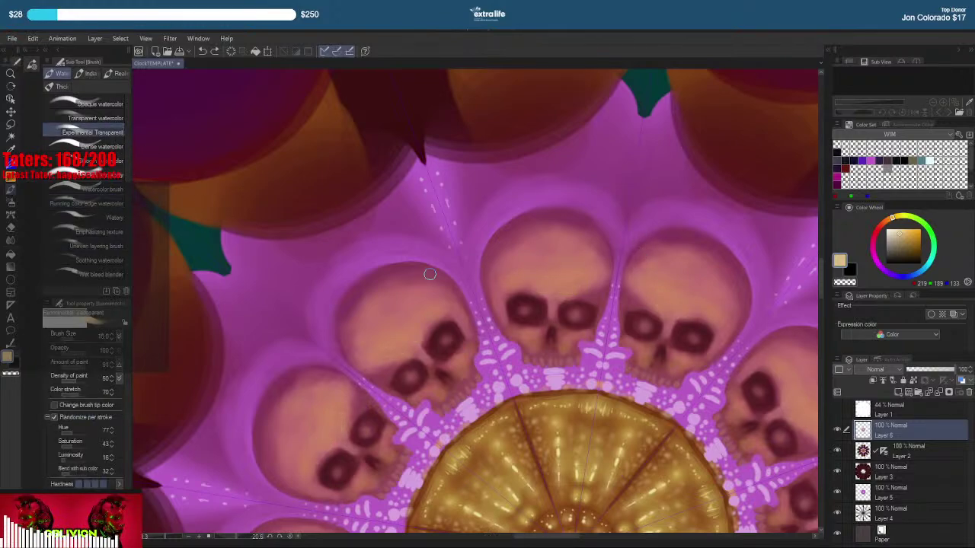
Try painting reddish spots on the skulls' foreheads with the Experimental Transparent brush, undoing the strokes
click(551, 287)
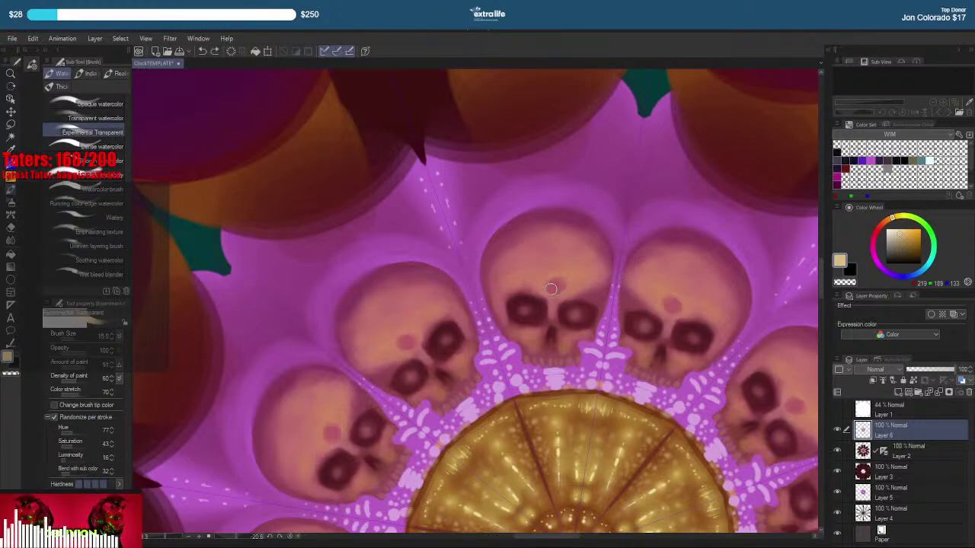
mouse_move(550, 288)
mouse_down()
mouse_move(583, 268)
mouse_move(527, 282)
mouse_up()
key(ctrl+z)
key(ctrl+z)
key(ctrl+z)
key(ctrl+z)
key(ctrl+z)
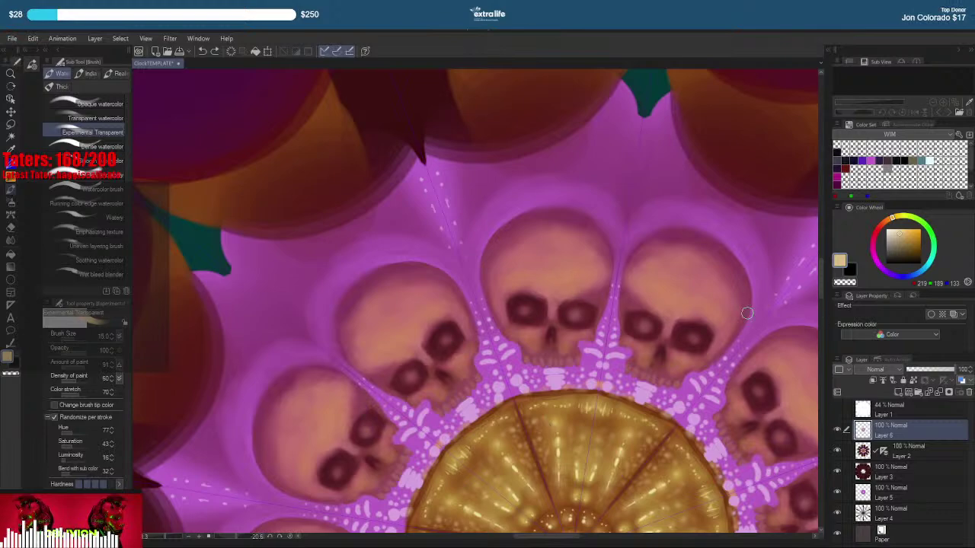
Sample dark maroon from the central skull's eye socket, try a short Line Pen crack above it, and undo the stroke
right_click(560, 313)
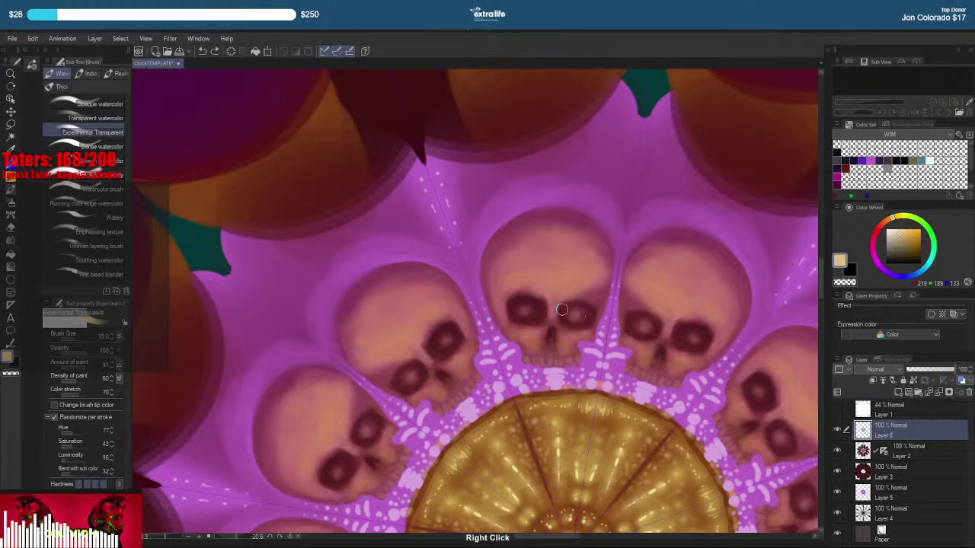
click(909, 255)
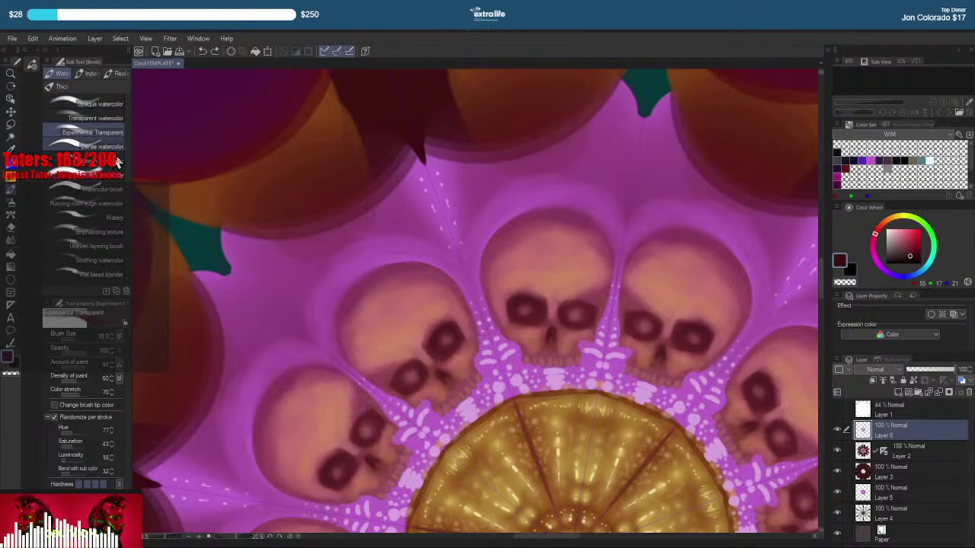
key(p)
click(110, 89)
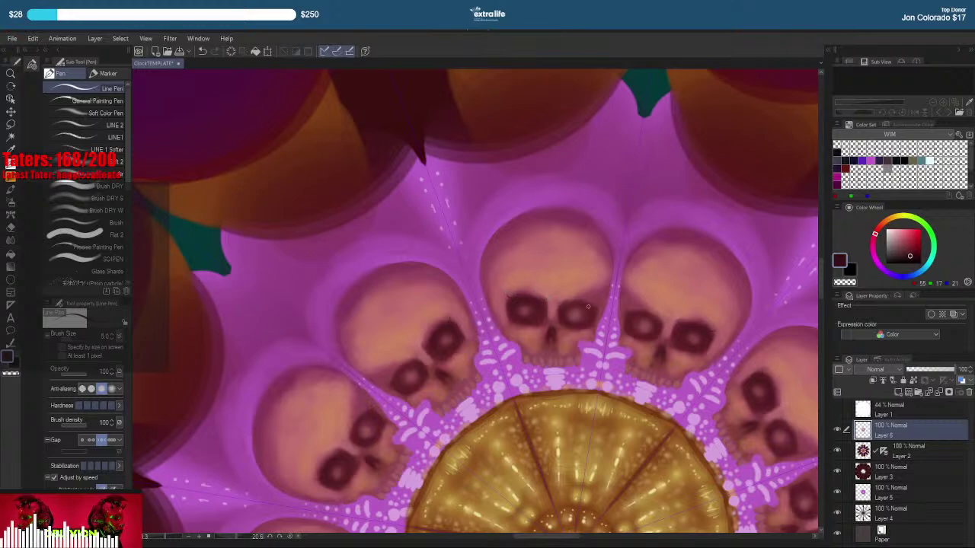
right_click(543, 303)
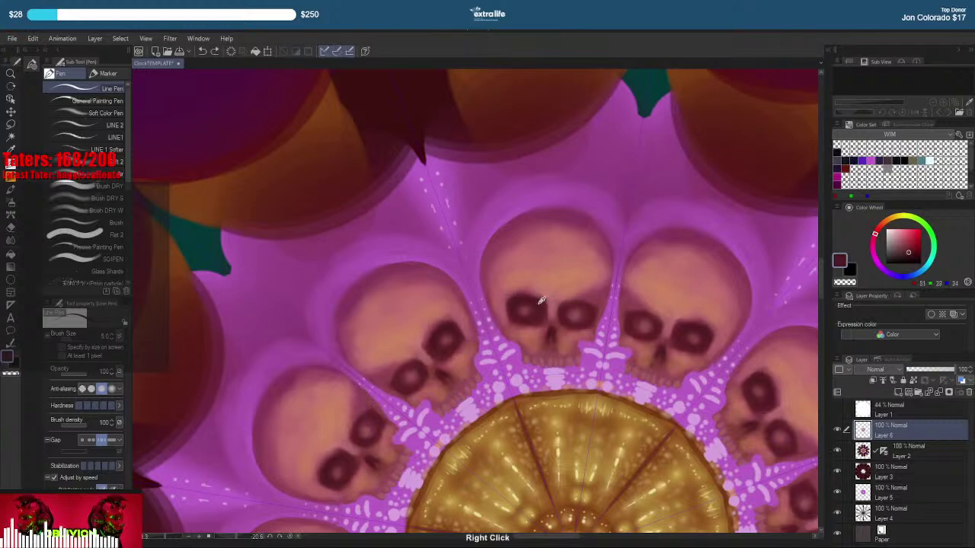
drag(539, 286, 540, 283)
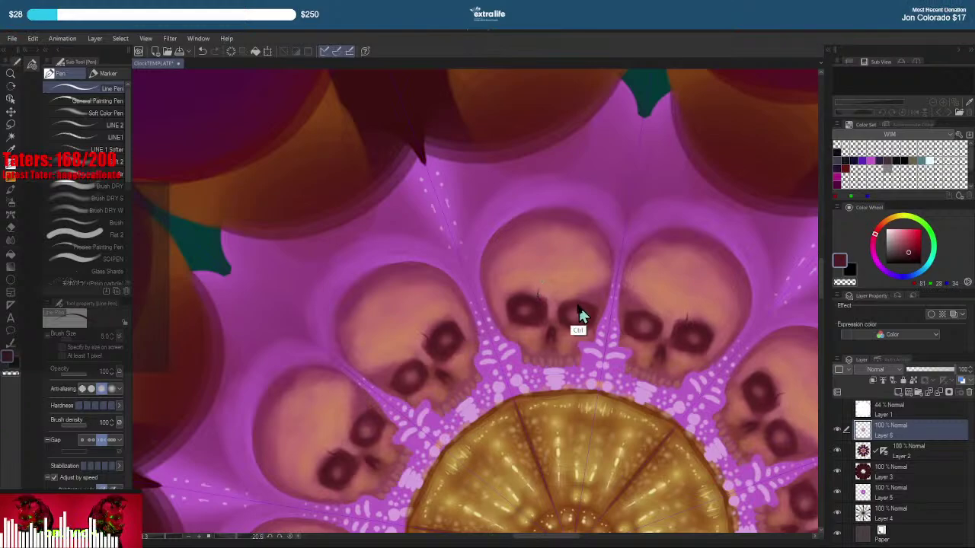
key(ctrl+z)
Draw a thin dark maroon crack on the central skull's forehead with the Soft Color Pen at brush size 2
click(105, 113)
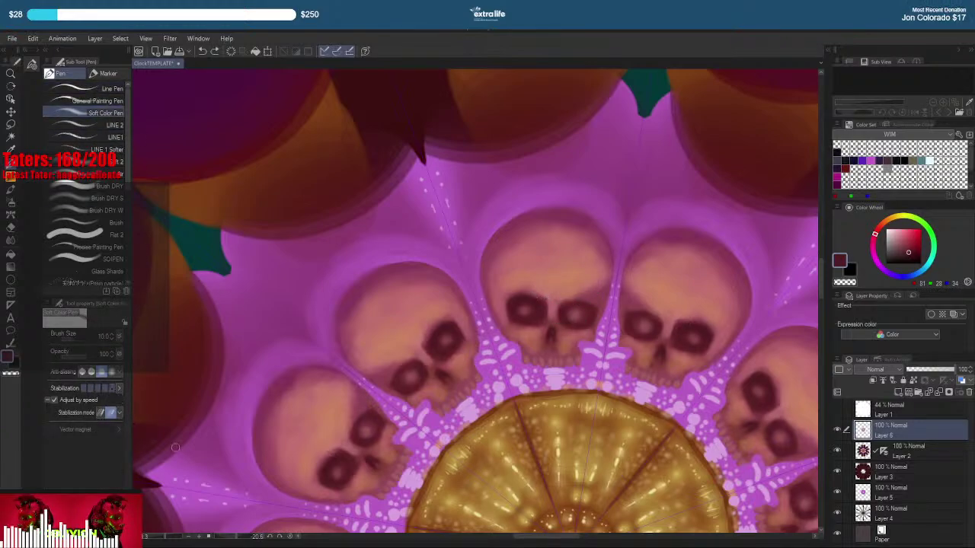
key([)
key([)
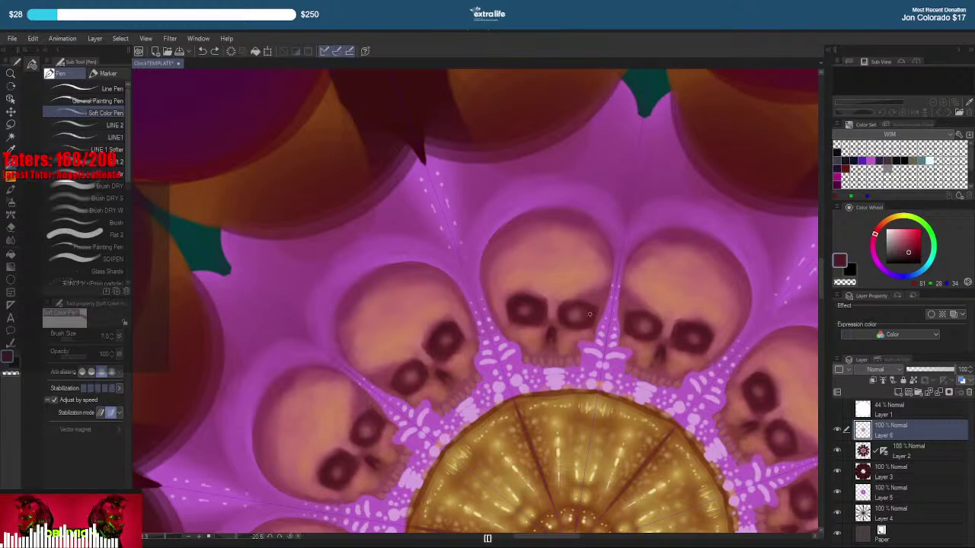
key(bracketleft)
key(bracketleft)
key(bracketleft)
key(bracketleft)
key(bracketleft)
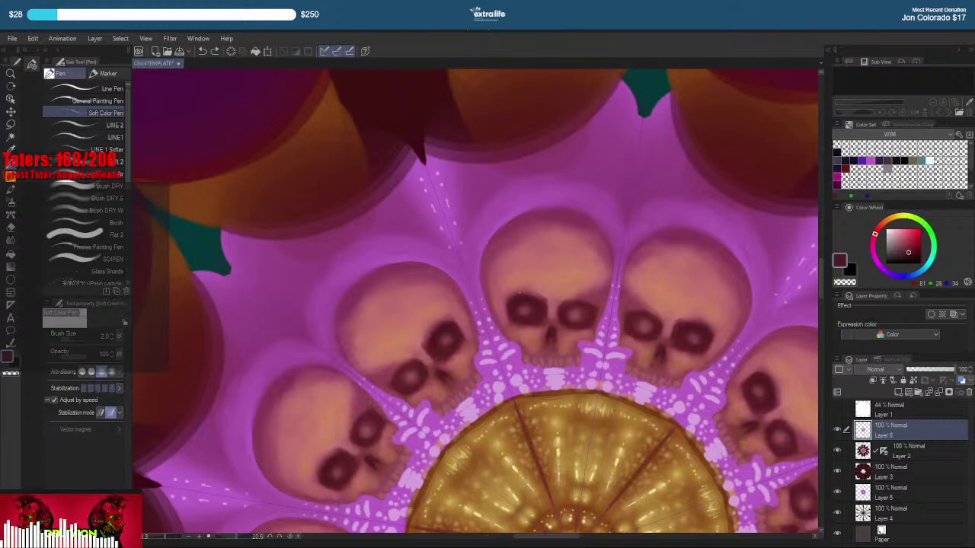
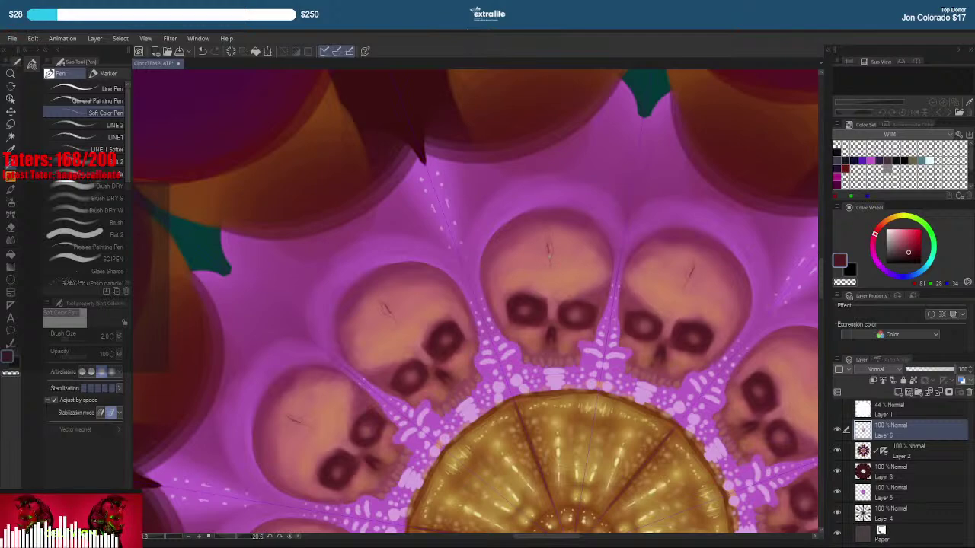
Paint over the forehead crack with the Experimental Transparent watercolor brush at size 5, widening it into a tapered dark gash
key(b)
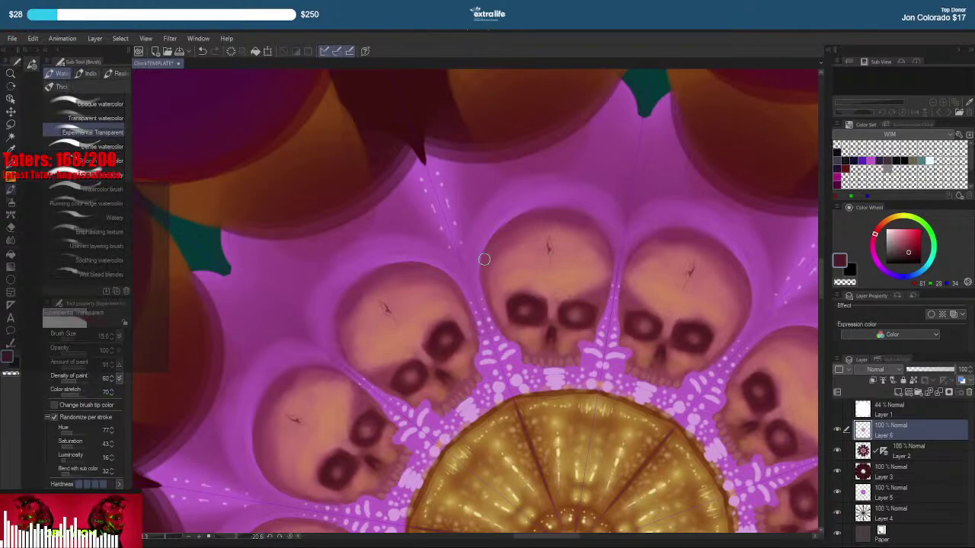
scroll(562, 272, up, 2)
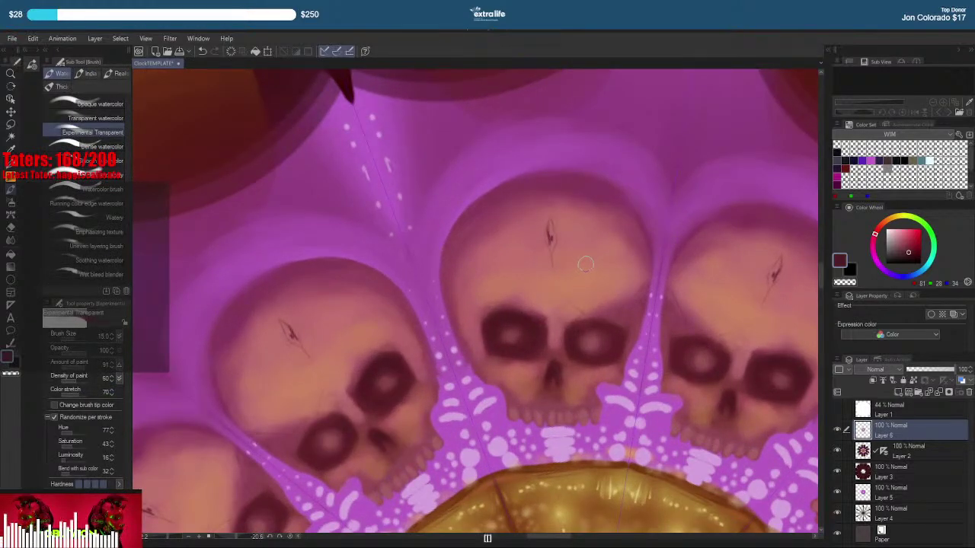
key(bracketleft)
key(bracketleft)
key(bracketleft)
key(bracketleft)
key(bracketleft)
key(bracketleft)
mouse_move(550, 220)
mouse_down()
mouse_move(551, 260)
mouse_move(548, 210)
mouse_move(552, 261)
mouse_up()
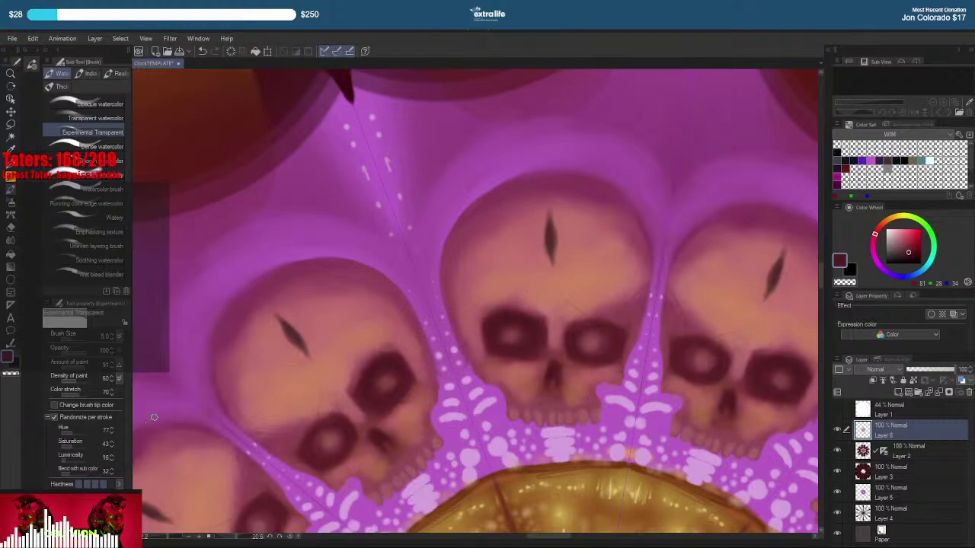
Draw fine hairline cracks radiating from the forehead gash with the Soft Color Pen, undoing the long line running toward the eye socket
key(p)
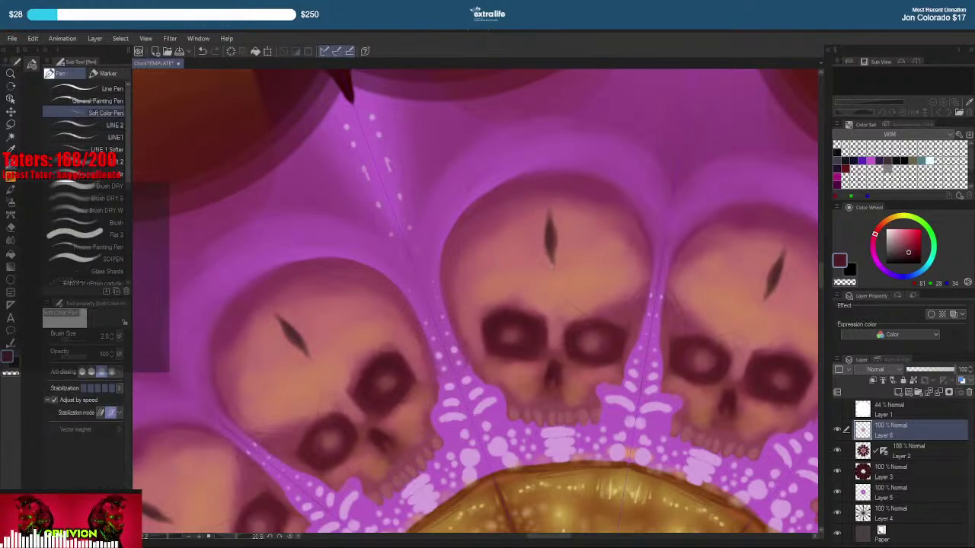
drag(547, 283, 538, 303)
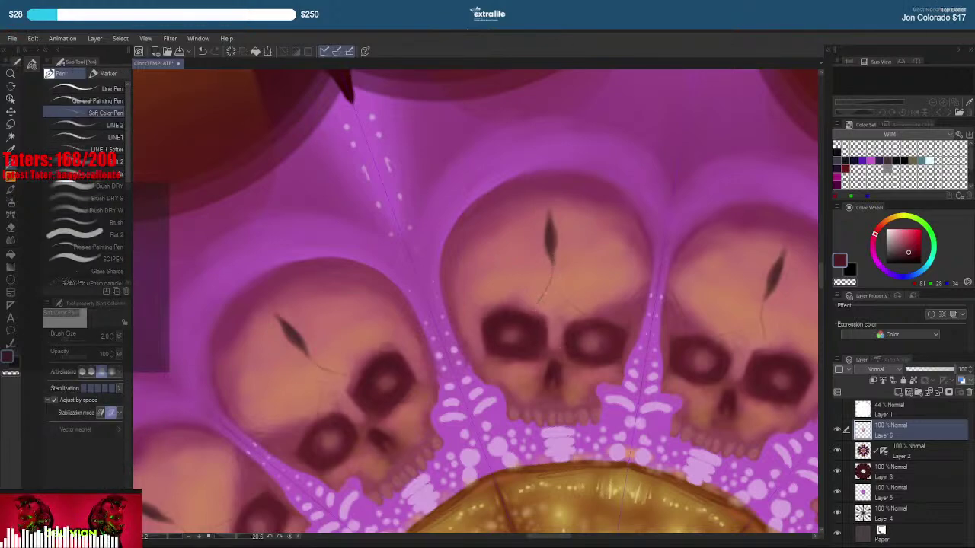
key(ctrl+z)
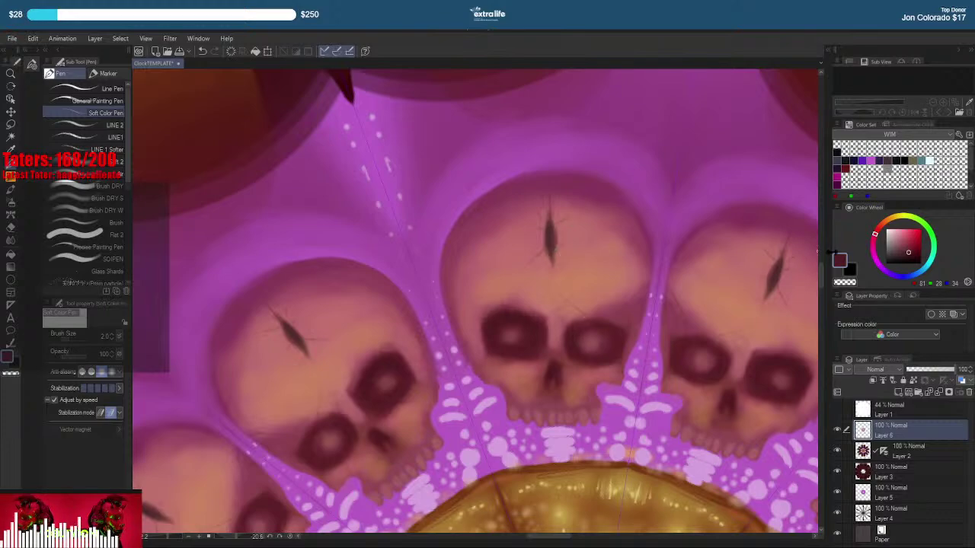
Try painting dark blue strokes over the forehead gash with the Line Pen, and undo them
click(905, 277)
drag(909, 250, 912, 243)
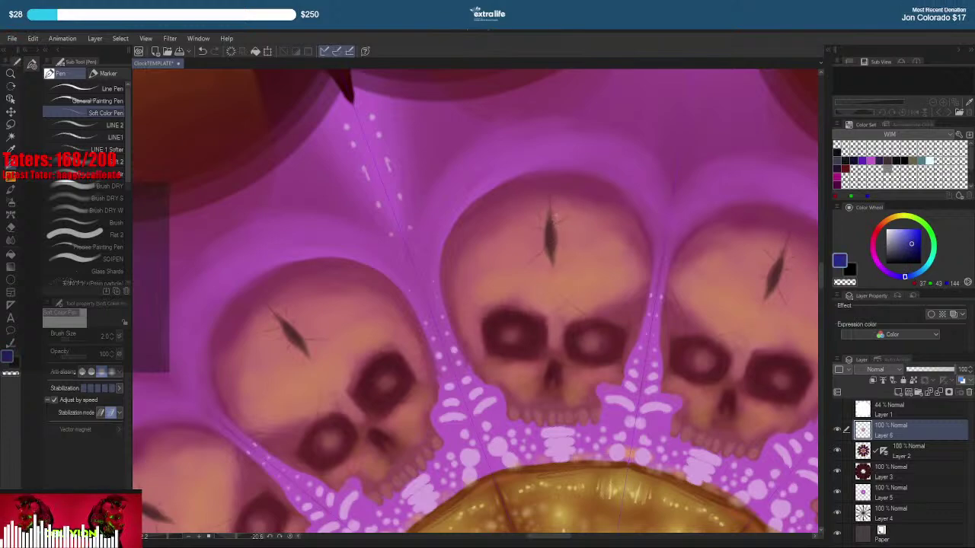
click(105, 88)
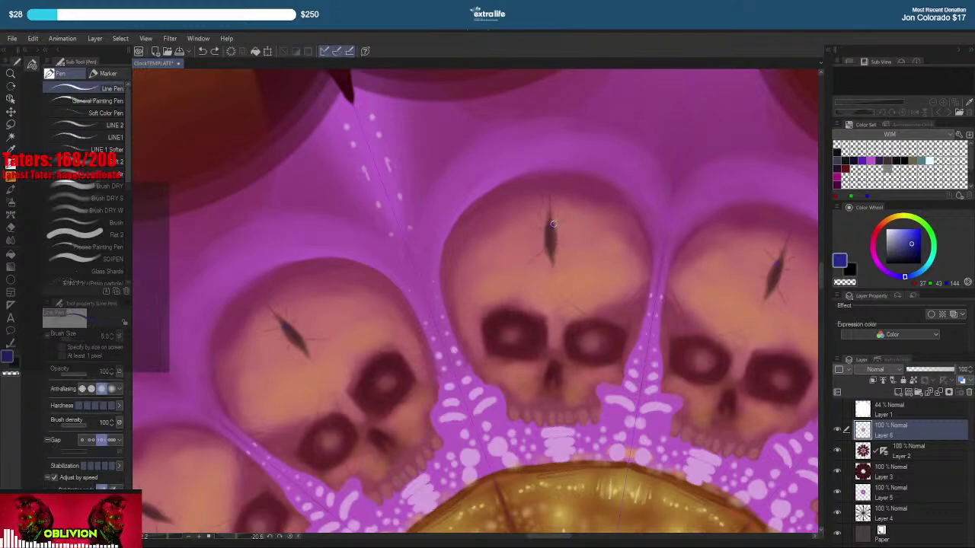
drag(558, 228, 554, 227)
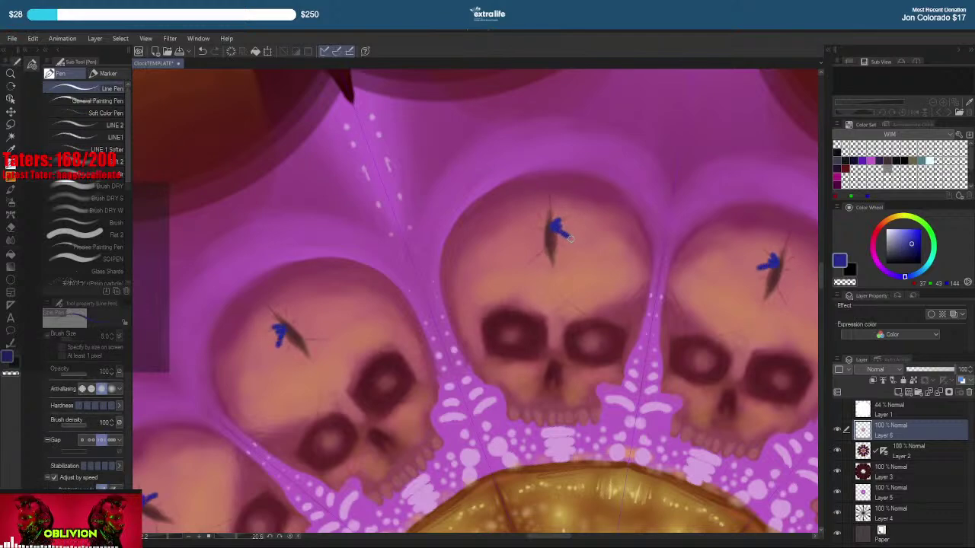
key(ctrl+z)
key(ctrl+z)
key(ctrl+z)
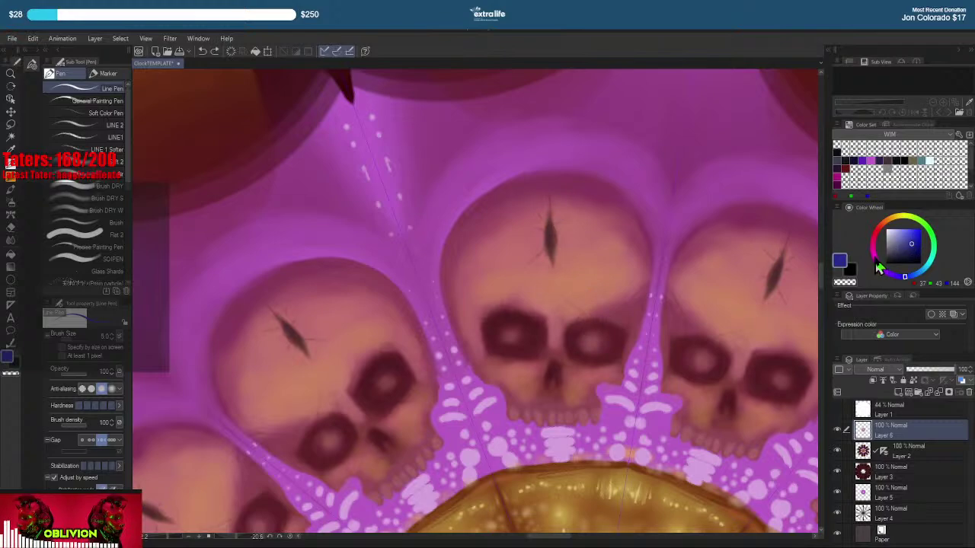
Try a muted pink stroke beside the forehead gash, and undo it
mouse_move(880, 268)
mouse_down()
mouse_move(873, 251)
mouse_move(913, 234)
mouse_move(902, 238)
mouse_up()
drag(552, 229, 554, 223)
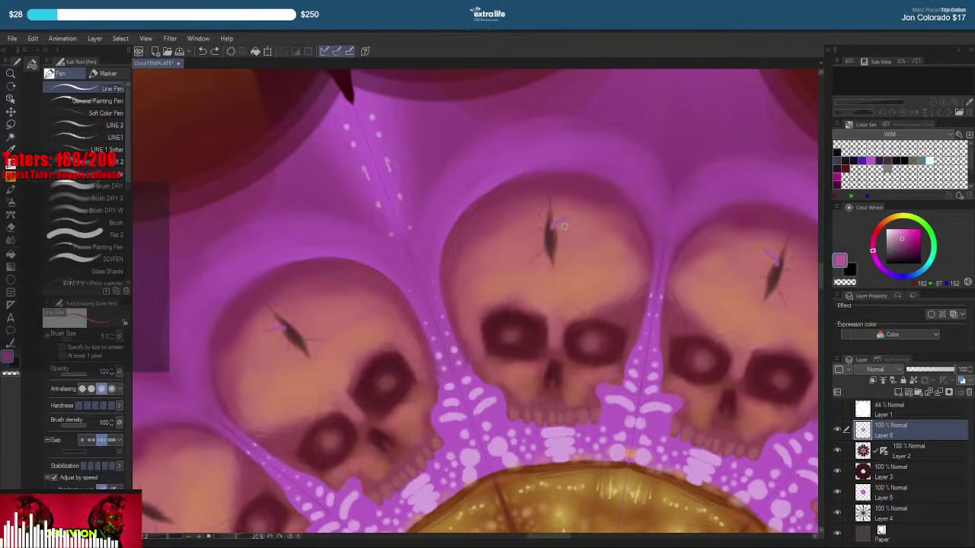
key(ctrl+z)
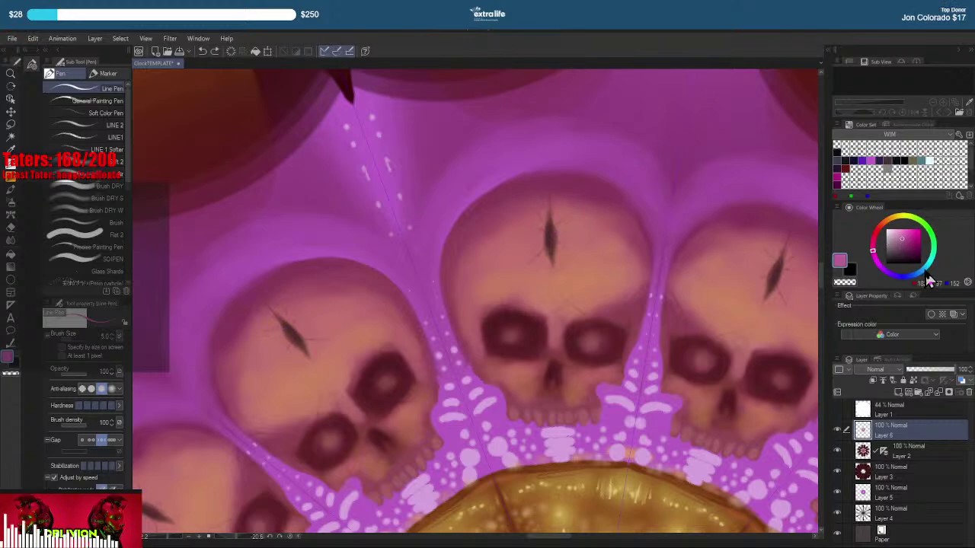
Paint a small bright yellow flower with rounded petals over the central skull's forehead gash using the Line Pen
click(903, 218)
click(917, 238)
click(918, 231)
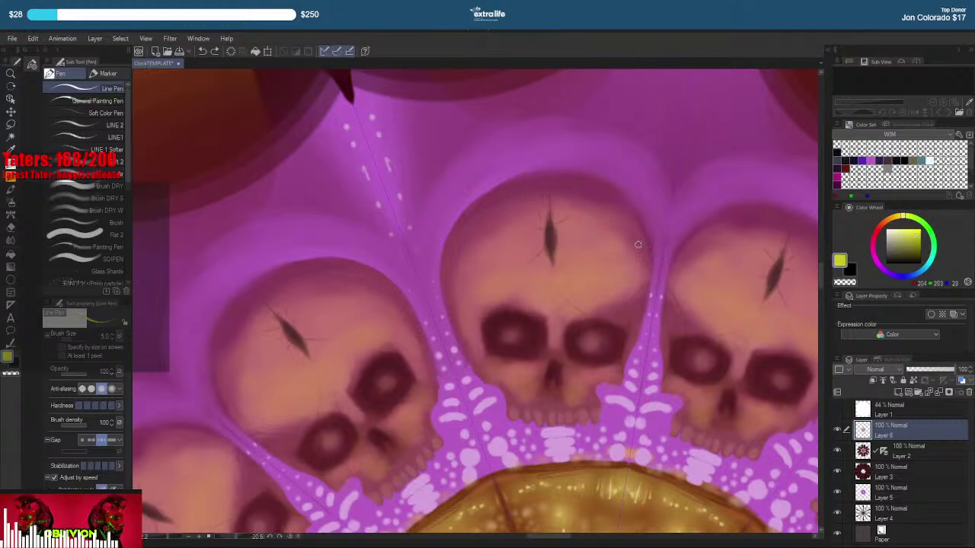
mouse_move(553, 226)
mouse_down()
mouse_move(559, 221)
mouse_move(554, 233)
mouse_move(569, 238)
mouse_move(557, 241)
mouse_move(563, 263)
mouse_move(550, 238)
mouse_up()
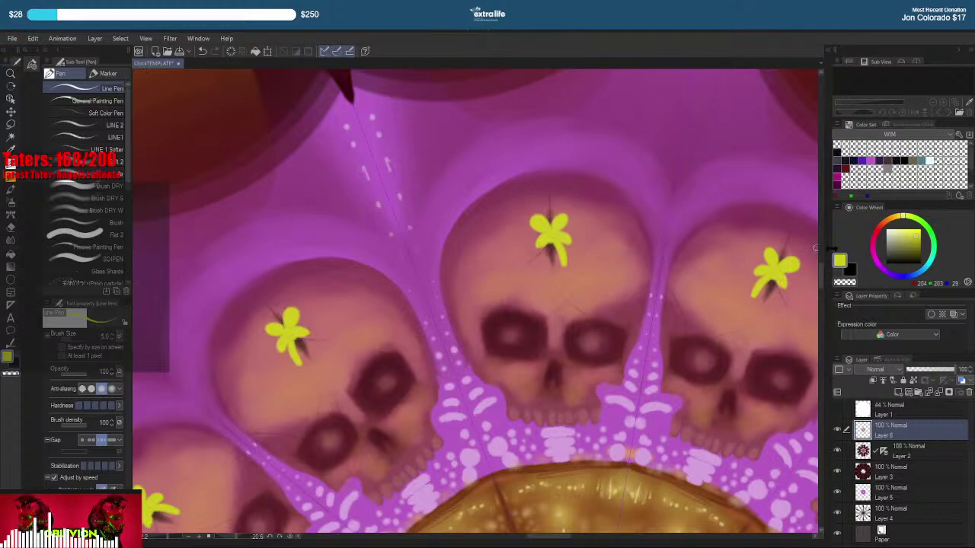
Add a pale yellow center and olive detail lines to the forehead flower, sampling yellows from its center and petals
click(901, 235)
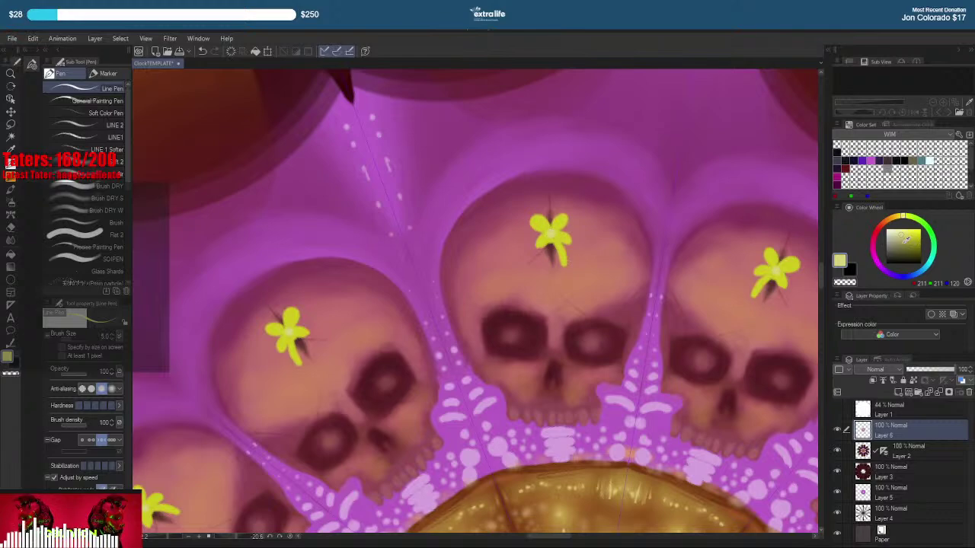
drag(904, 238, 909, 243)
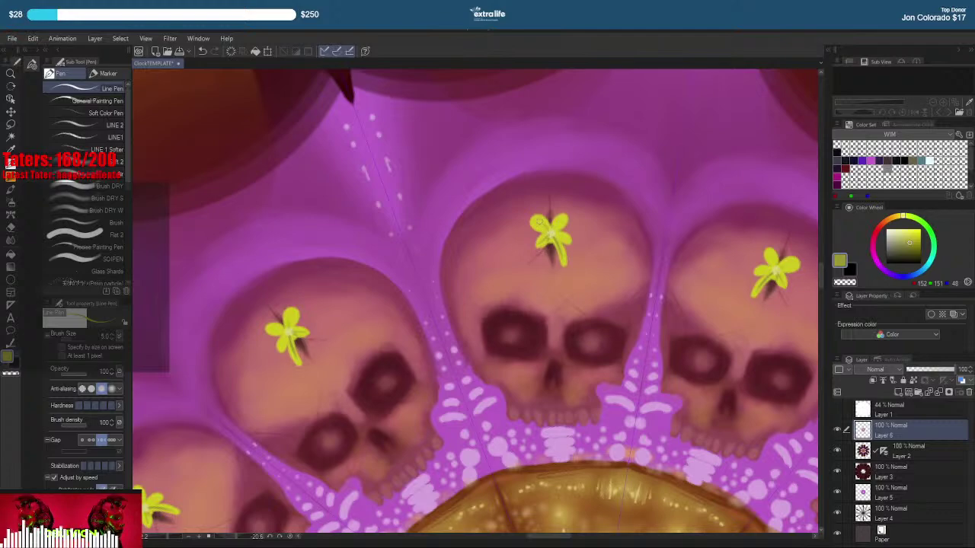
mouse_move(540, 222)
mouse_down()
mouse_move(549, 232)
mouse_move(563, 218)
mouse_up()
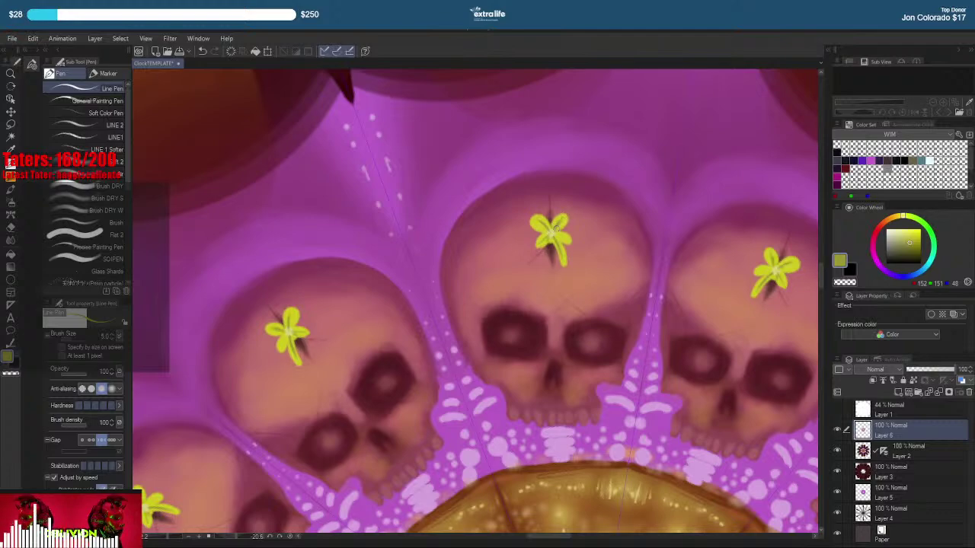
right_click(553, 230)
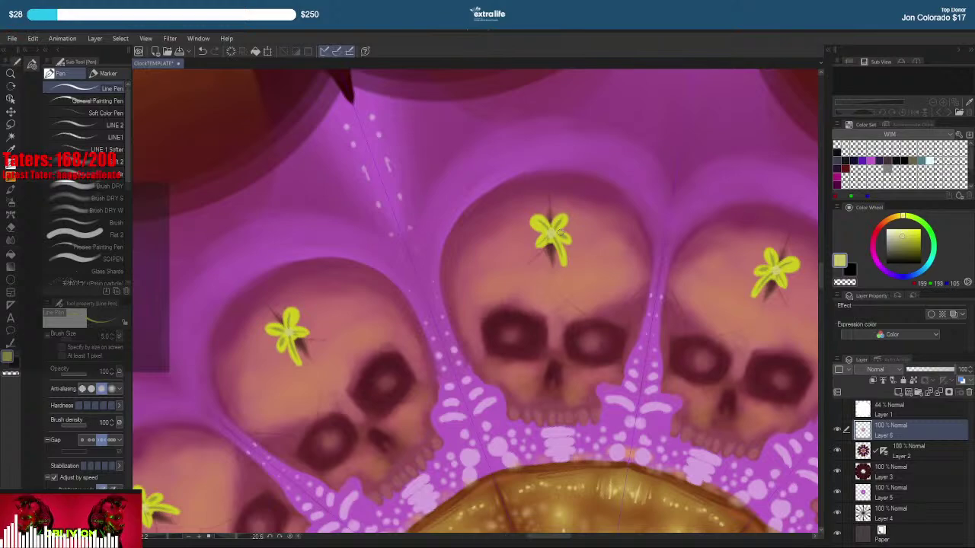
right_click(565, 224)
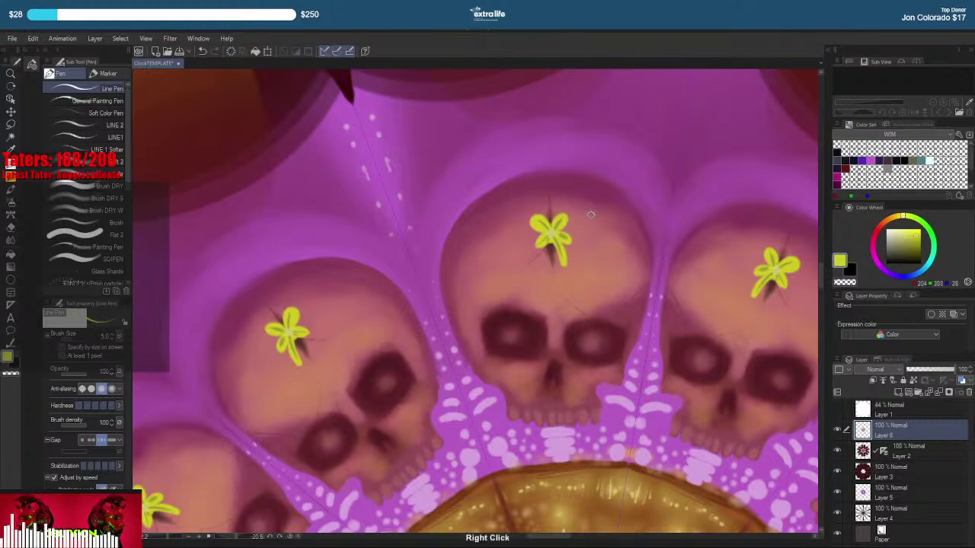
Darken the drawing color to an olive yellow and set the Transparent watercolor brush to size 1.5
click(911, 242)
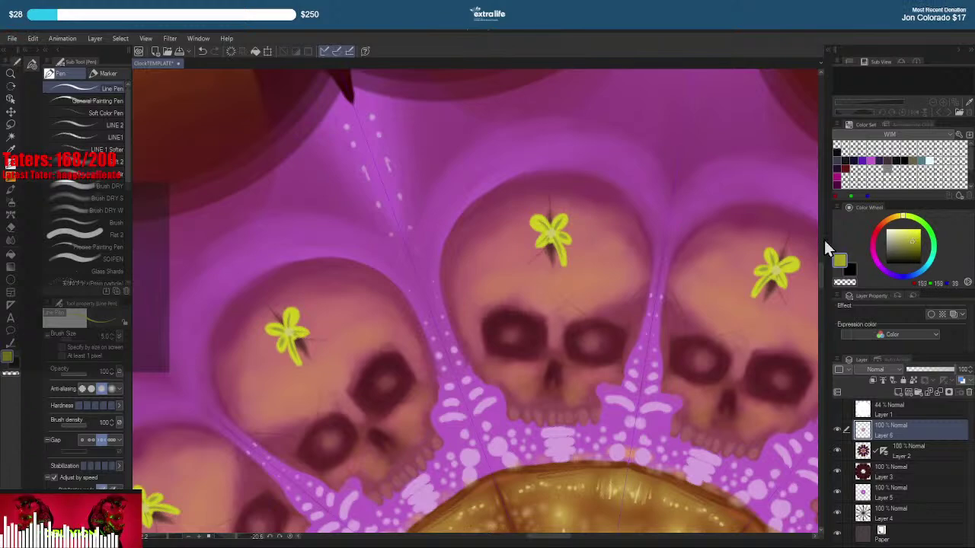
key(b)
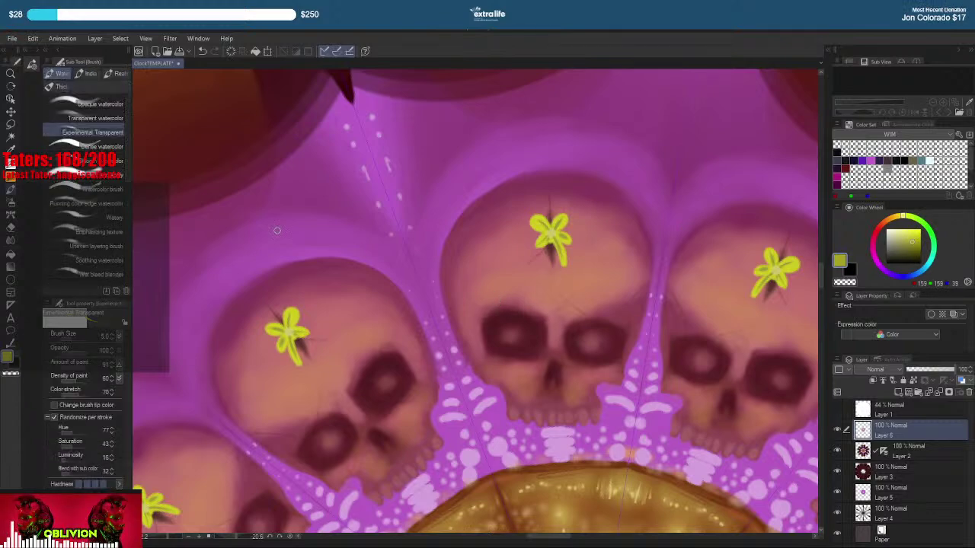
click(108, 119)
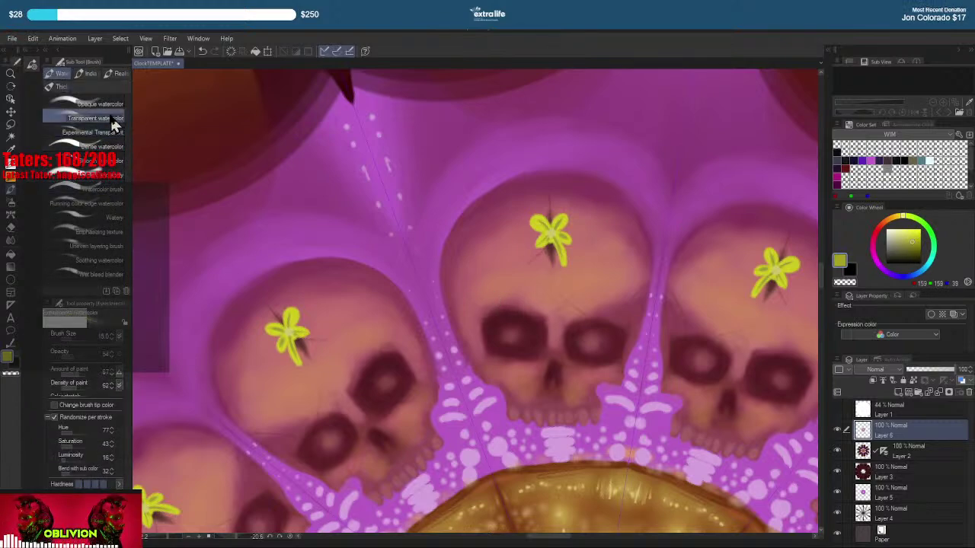
key(bracketleft)
key(bracketleft)
key(bracketleft)
key(bracketleft)
key(bracketleft)
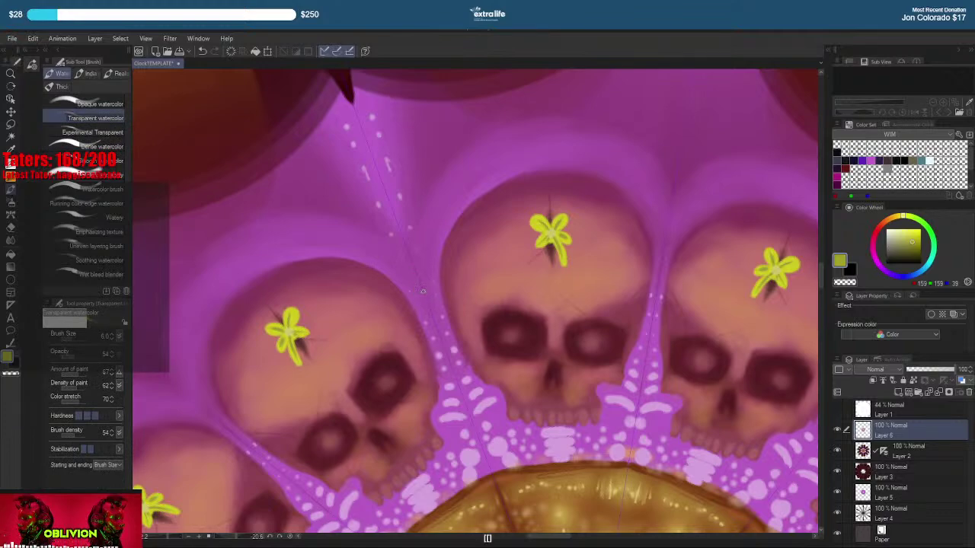
key(bracketleft)
key(bracketleft)
key(bracketleft)
key(bracketleft)
key(bracketleft)
key(bracketleft)
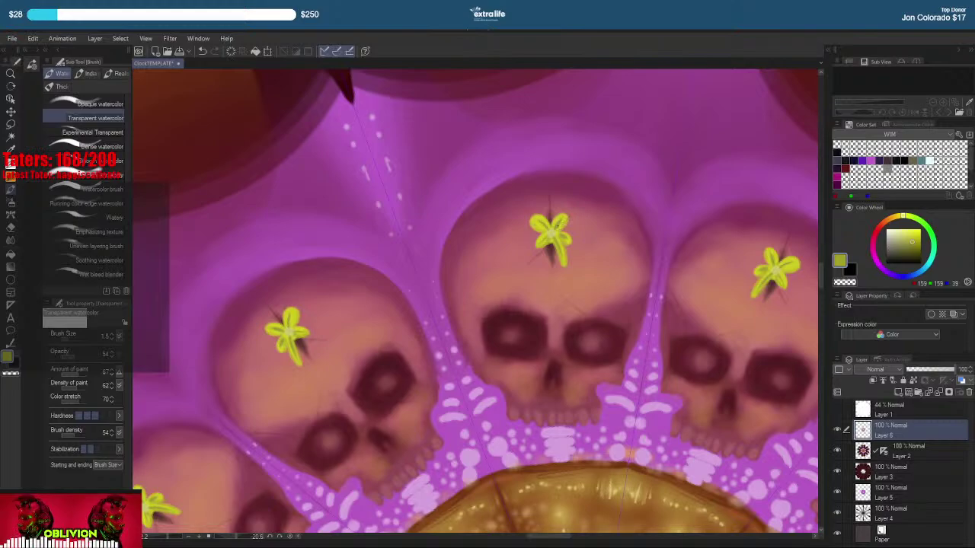
Hide artwork Layers 2 through 6 and show Layer 1 to examine the circular clock template over the whole canvas
scroll(640, 358, down, 8)
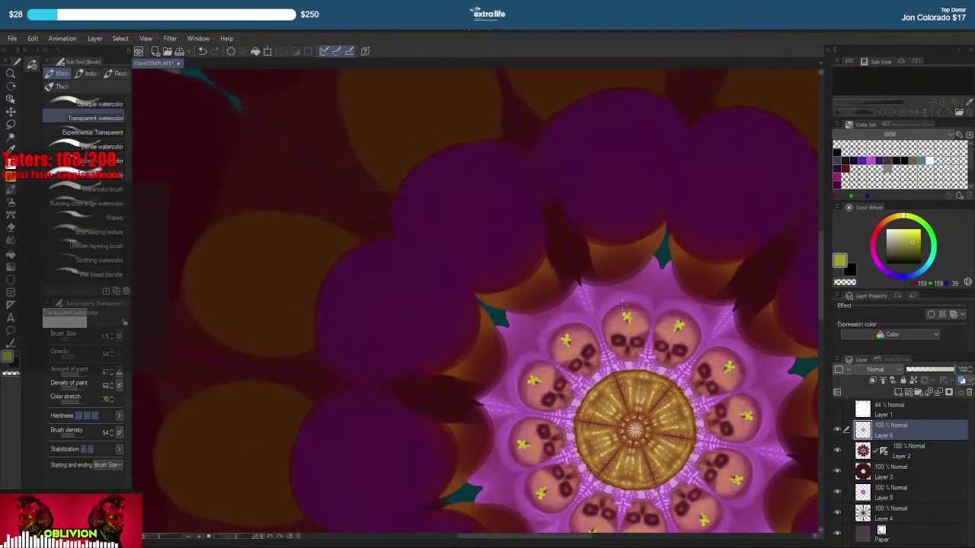
scroll(480, 303, up, 2)
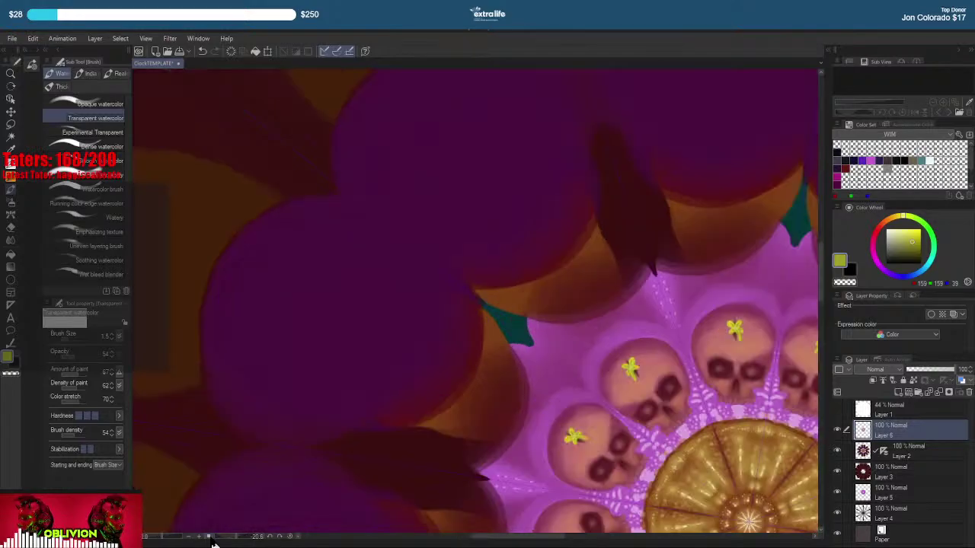
drag(713, 355, 504, 221)
drag(688, 282, 616, 217)
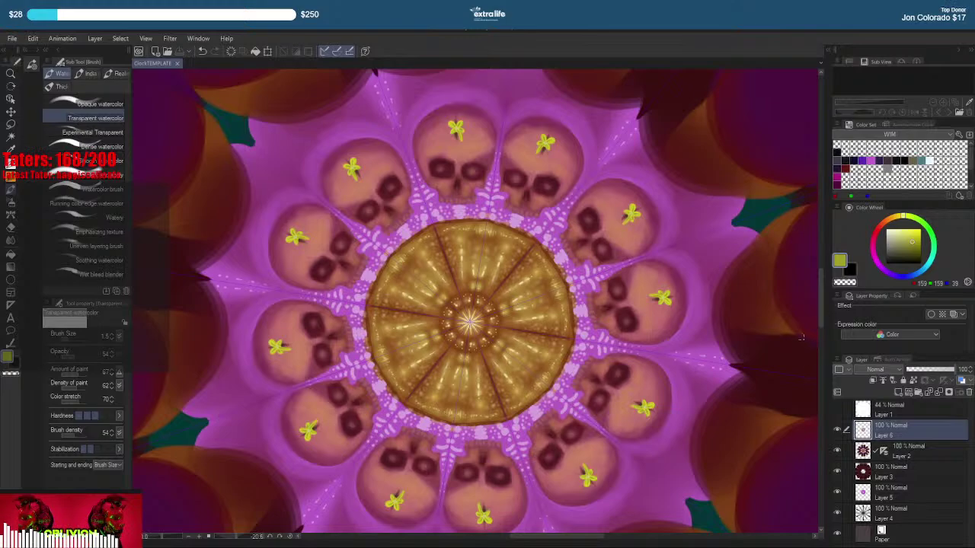
click(837, 450)
click(837, 450)
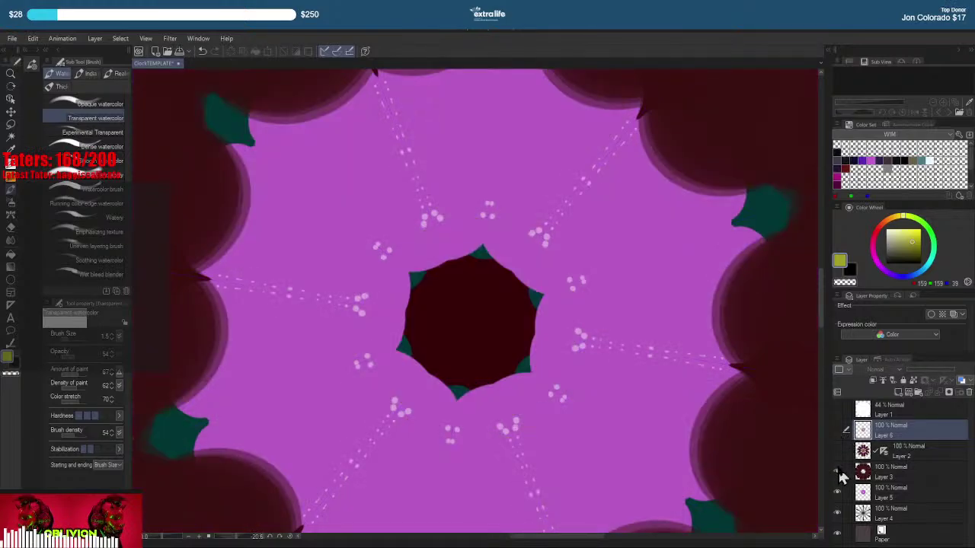
click(837, 471)
click(836, 493)
click(837, 514)
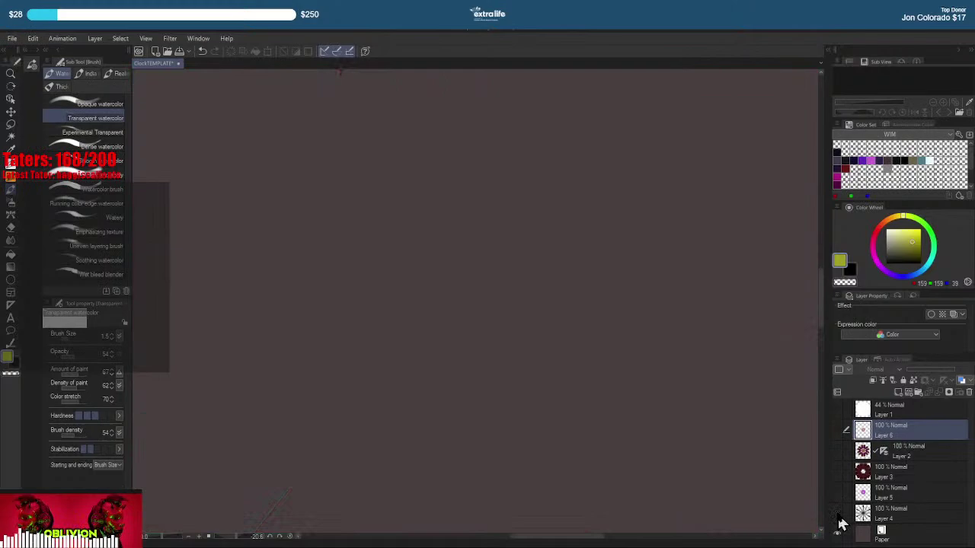
click(837, 409)
scroll(582, 384, down, 5)
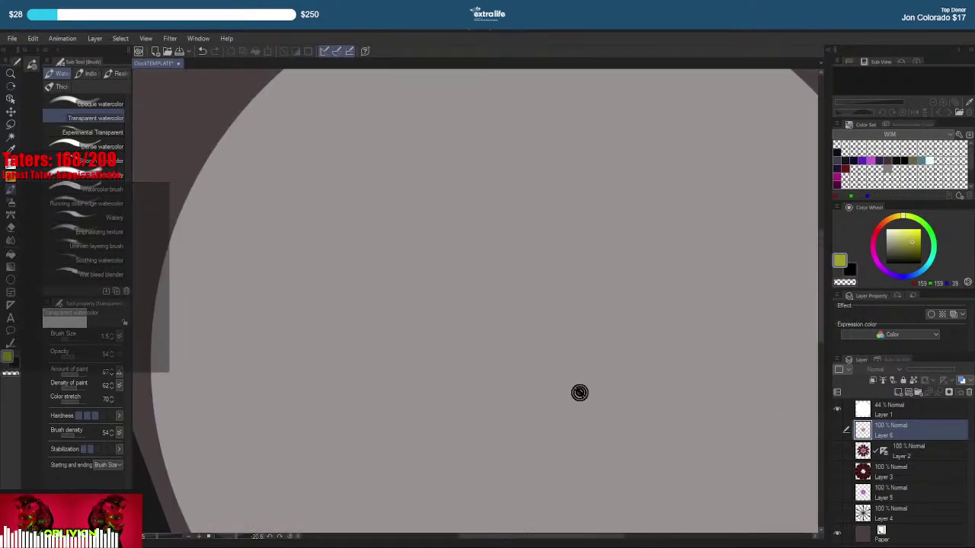
drag(589, 387, 615, 309)
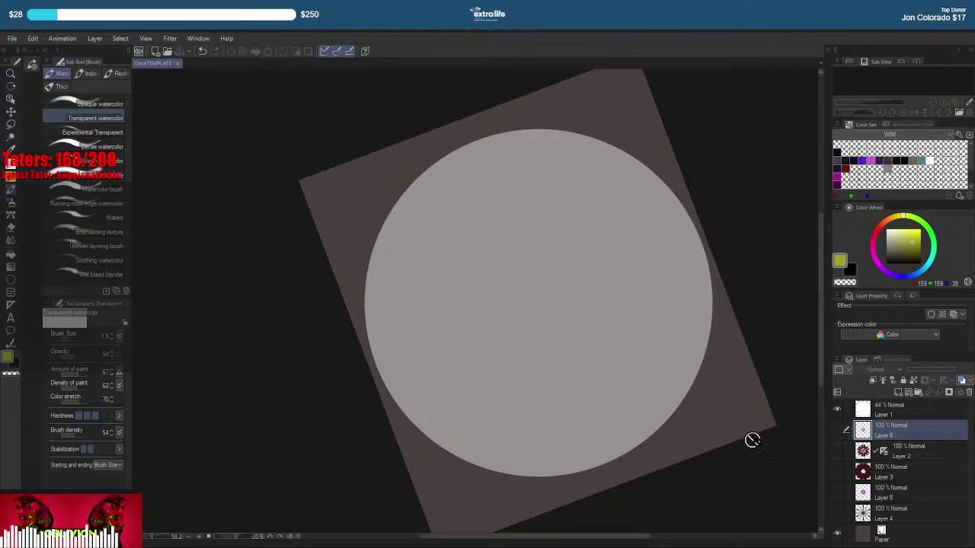
Restore Layers 4, 5, 3, 2 and 6 one by one to compare the artwork with the clock circle, and hide Layer 1
click(837, 516)
click(838, 493)
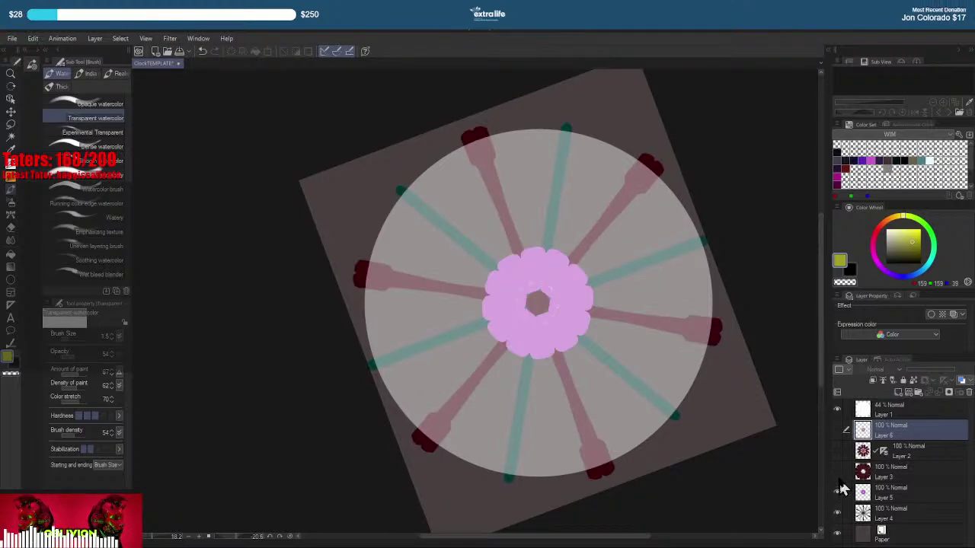
click(837, 472)
click(838, 450)
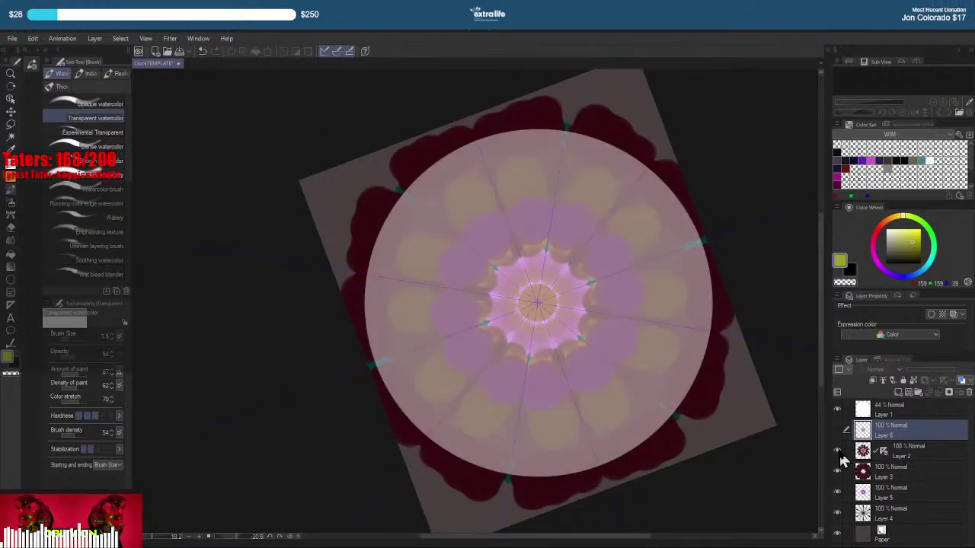
click(837, 431)
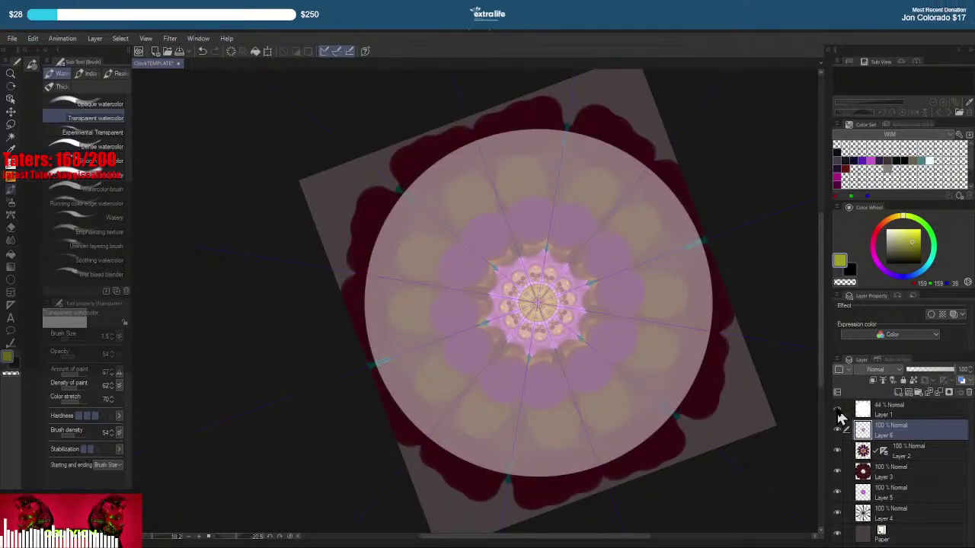
click(838, 411)
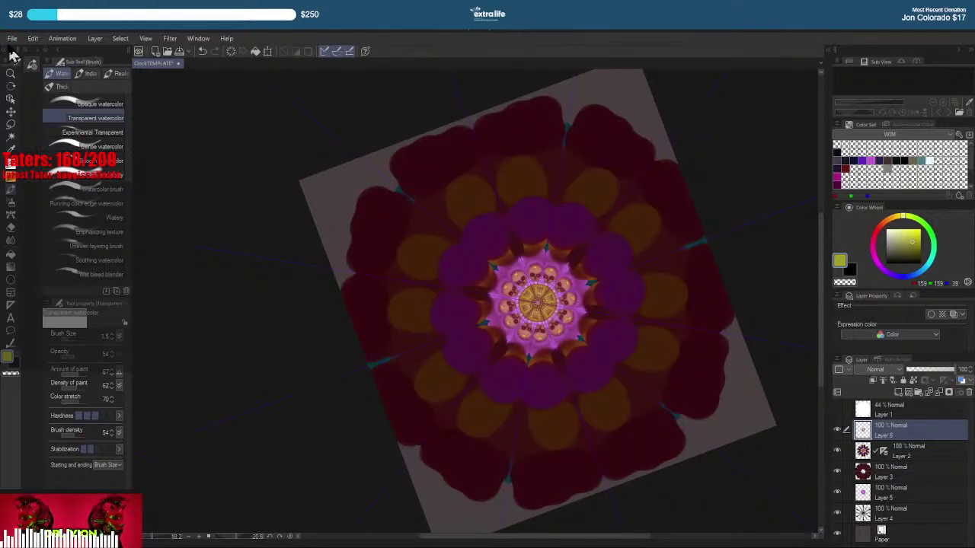
Start saving a copy of the artwork in the REDBUBBLE MS folder, using CLIP STUDIO FORMAT
click(12, 38)
click(47, 127)
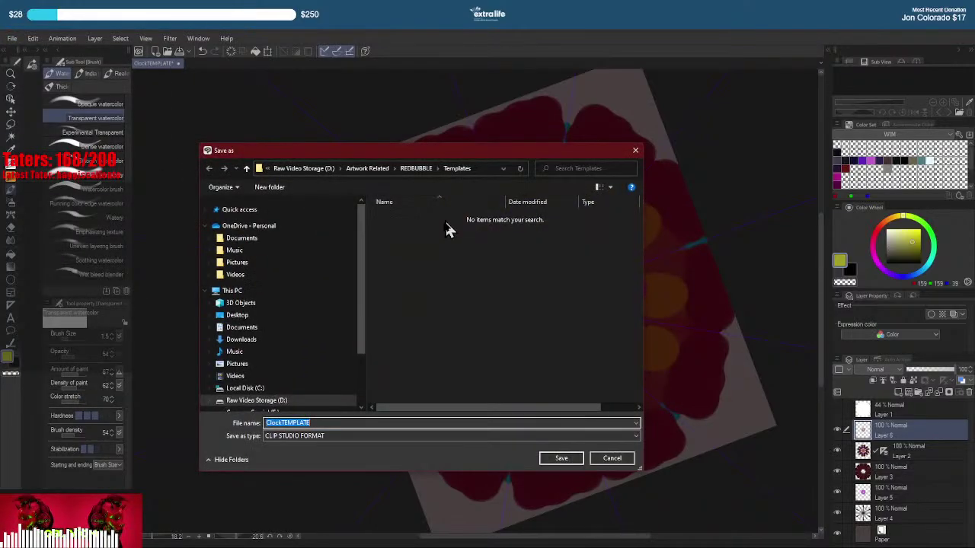
click(416, 169)
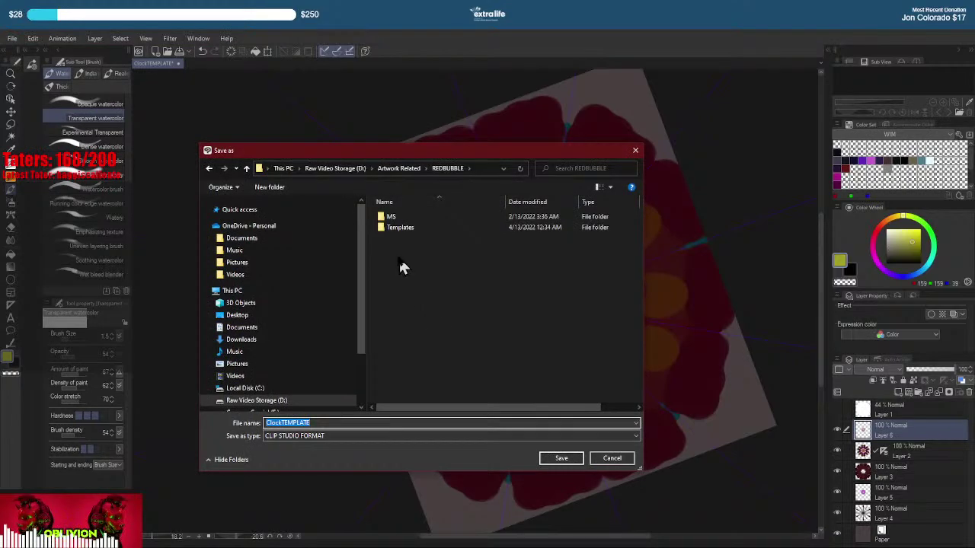
click(396, 217)
double_click(408, 219)
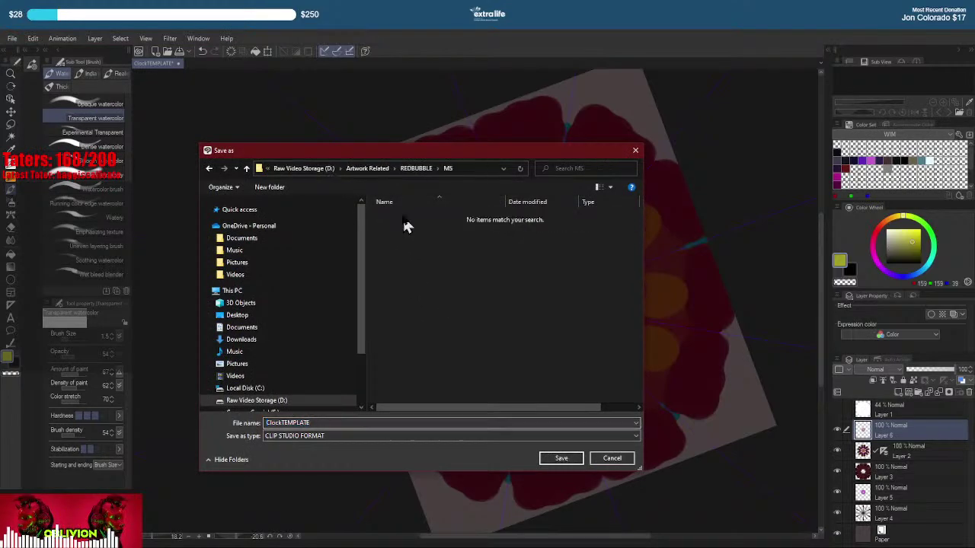
click(342, 437)
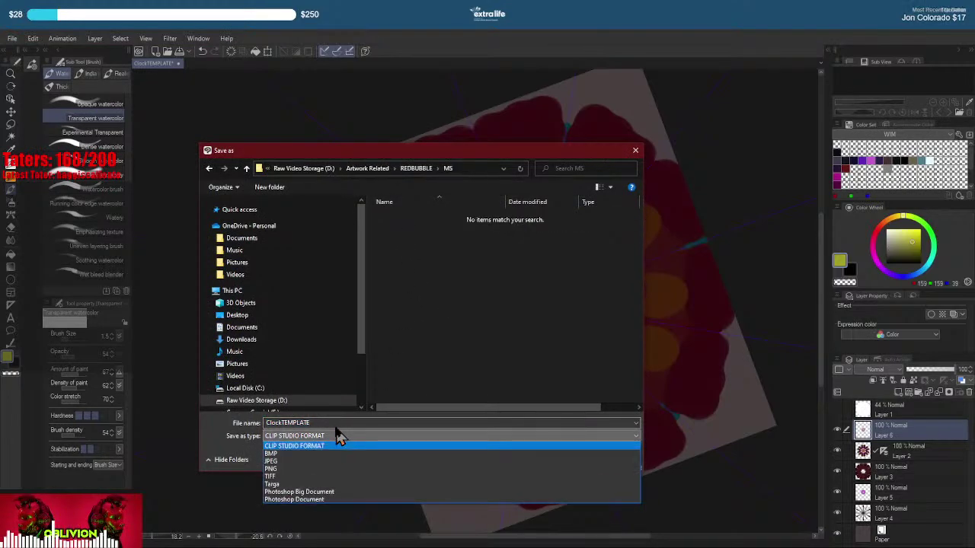
click(339, 444)
double_click(355, 423)
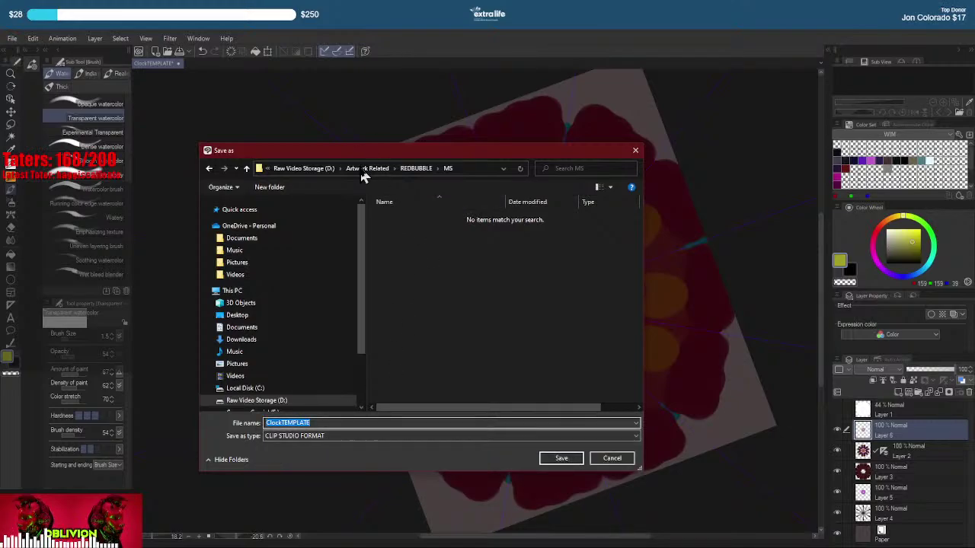
click(410, 172)
double_click(413, 220)
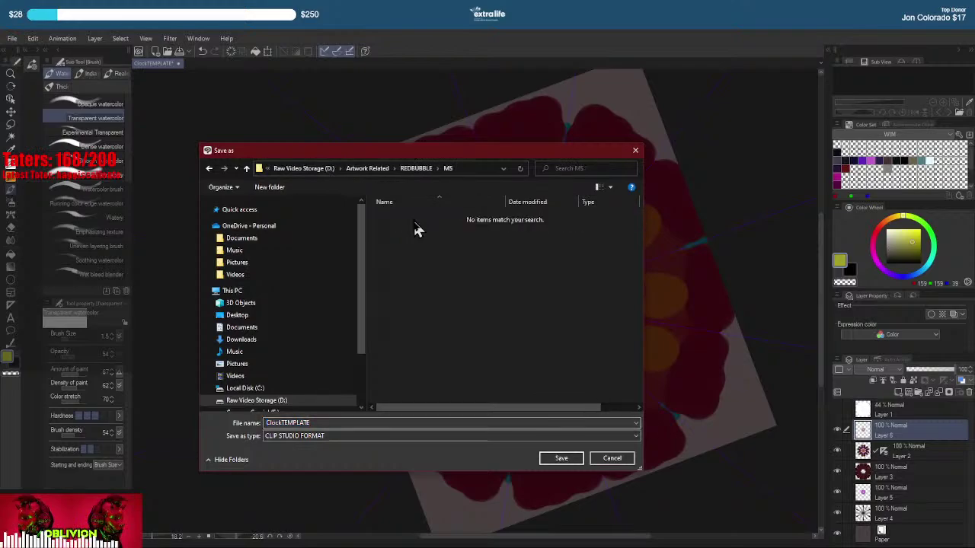
double_click(324, 423)
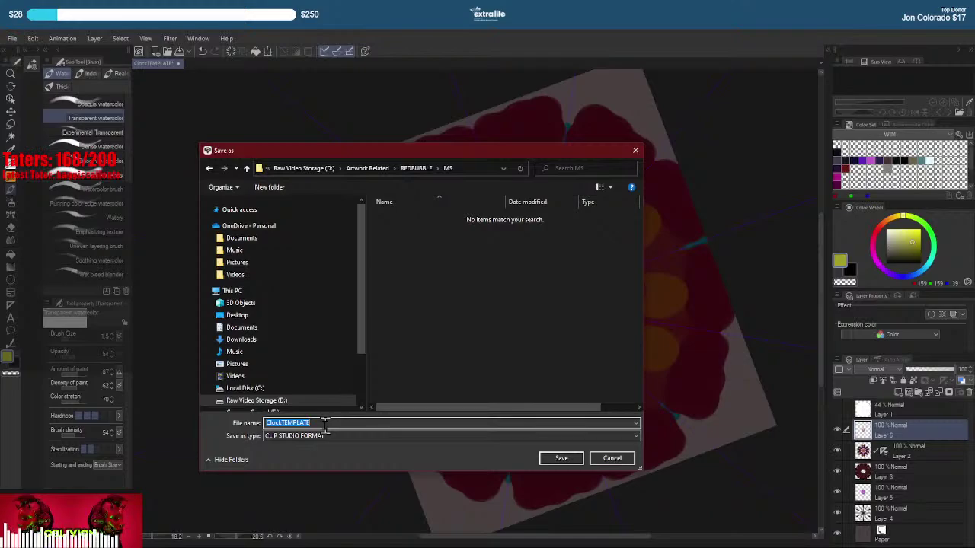
text(Sunburst)
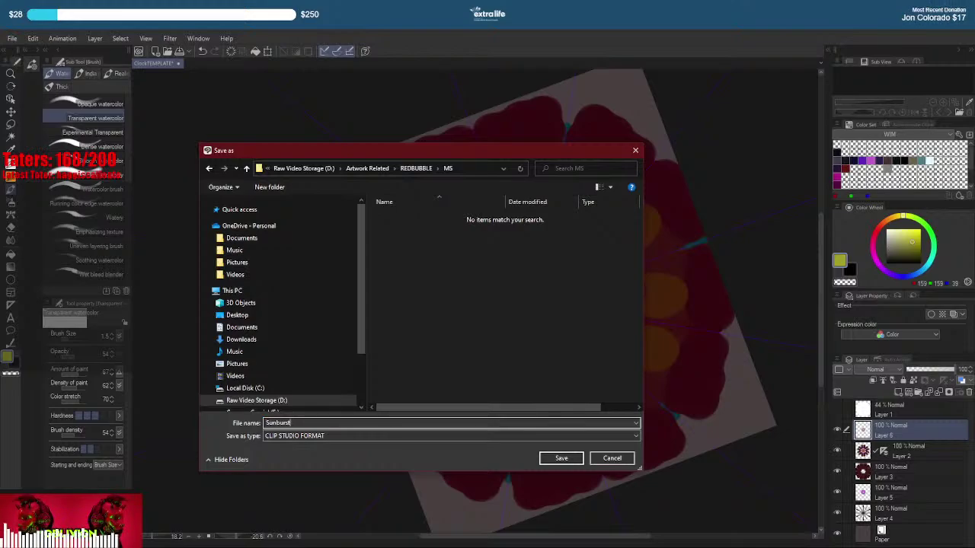
key(BackSpace)
key(BackSpace)
key(BackSpace)
key(BackSpace)
key(BackSpace)
key(BackSpace)
key(BackSpace)
Name the copy "An Orange Clockworks" and save it
text(An Orange C)
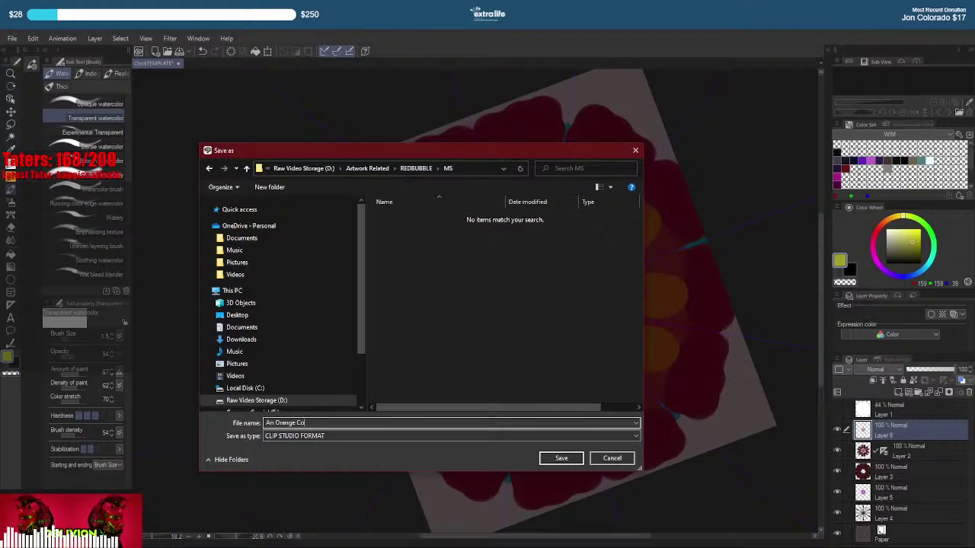
text(lockworks)
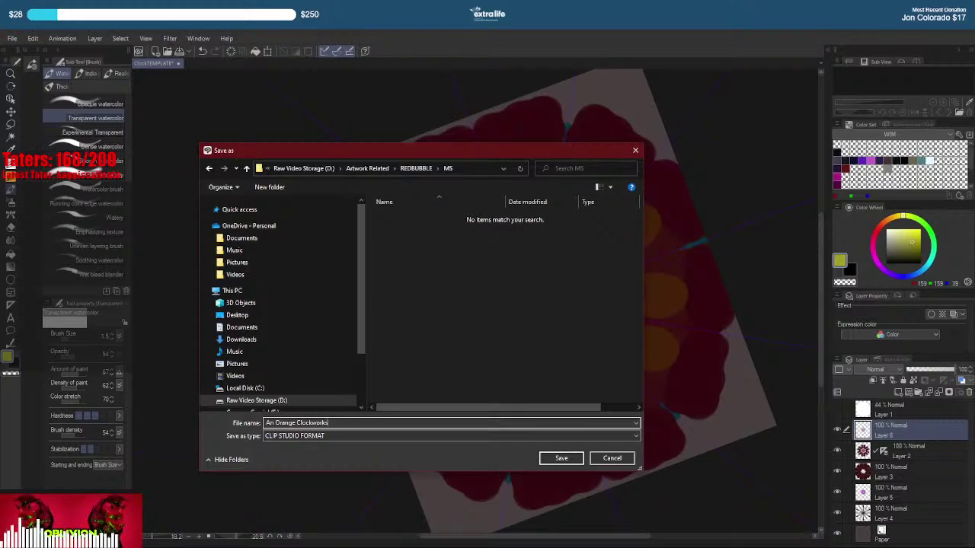
key(Return)
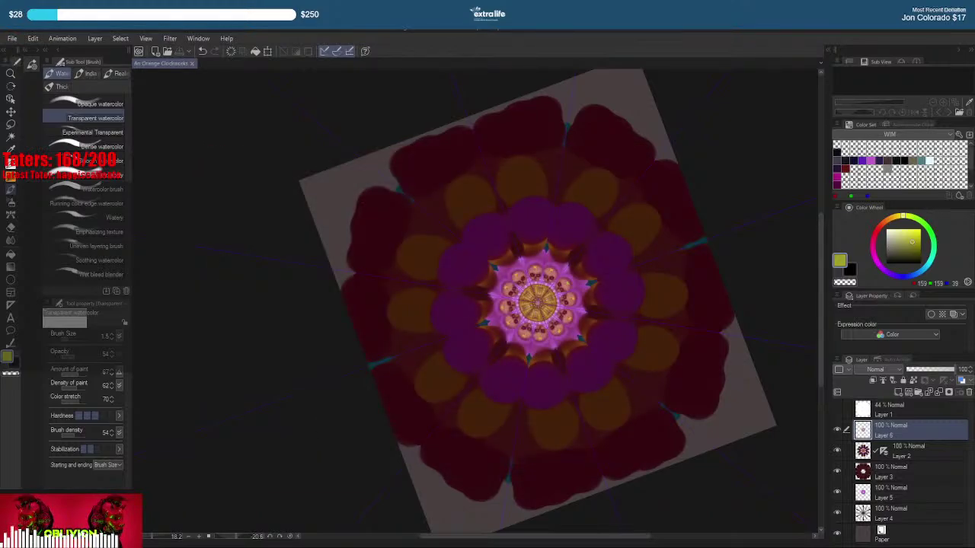
Add a new layer between Layer 6 and Layer 2
scroll(541, 293, up, 7)
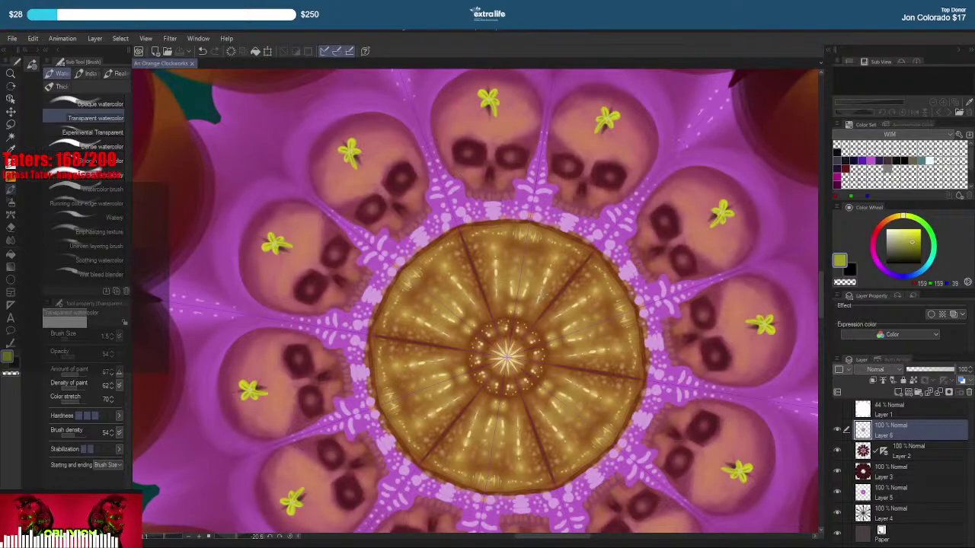
click(837, 450)
click(837, 450)
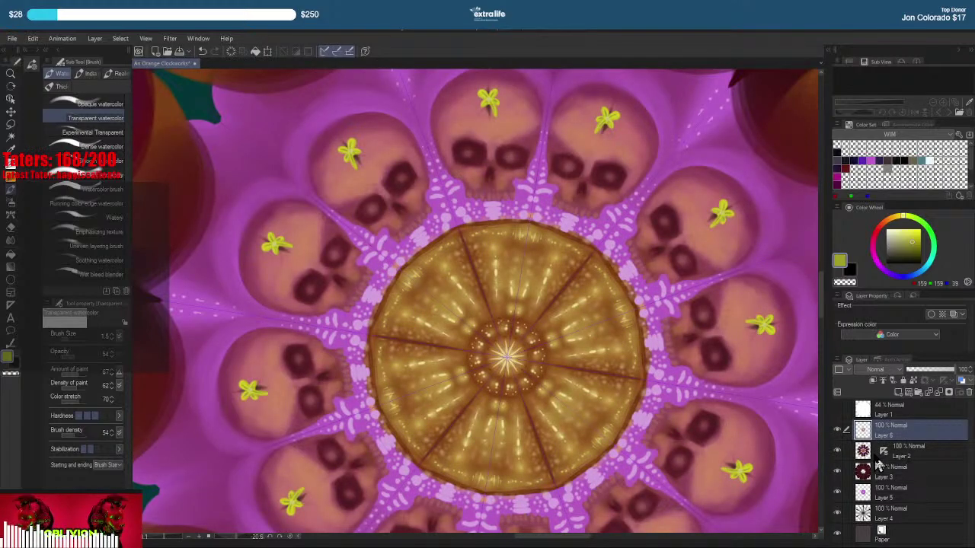
key(ctrl+shift+n)
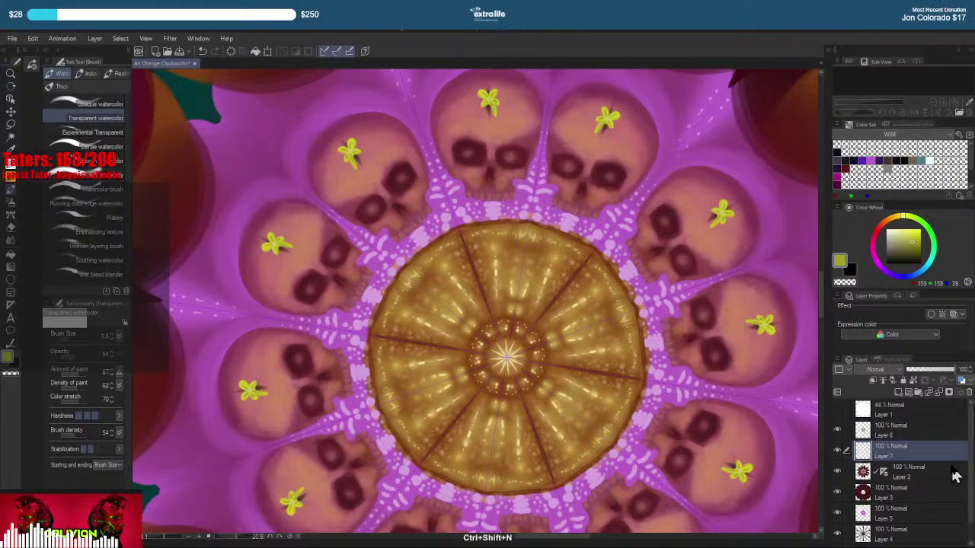
Set the drawing color to a medium green, RGB 59, 152, 24, for working on the skulls
drag(498, 256, 494, 358)
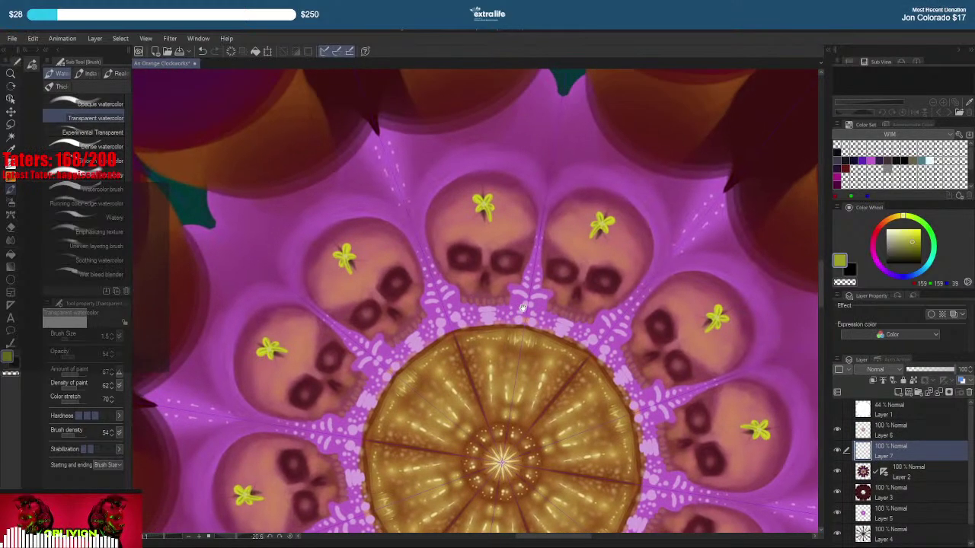
scroll(525, 343, up, 2)
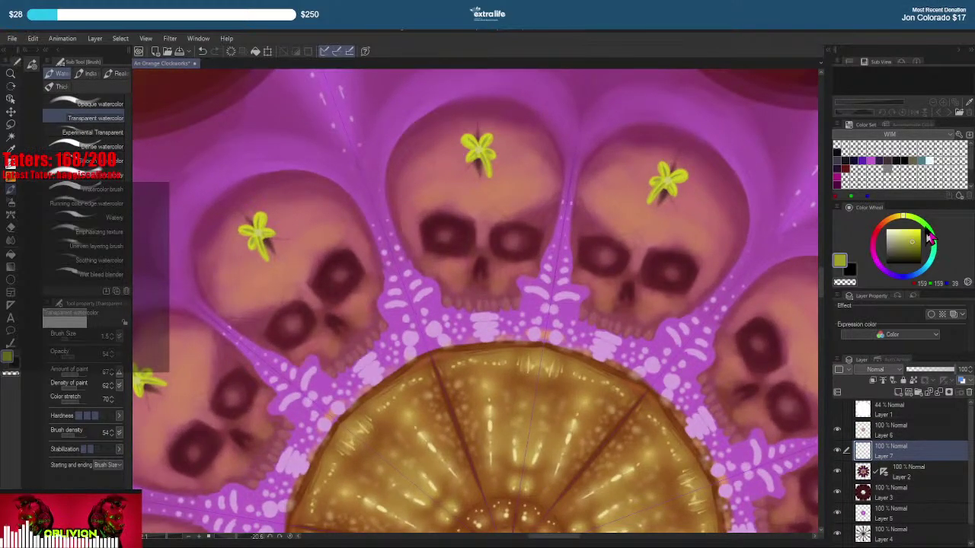
click(928, 235)
click(914, 242)
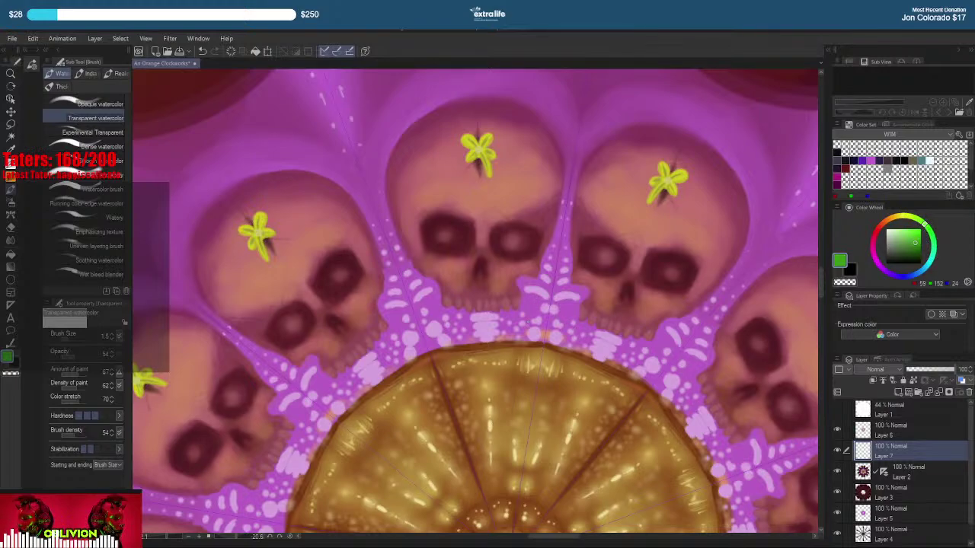
Merge the empty Layer 7 down into Layer 2 and make Layer 6 active
click(836, 431)
click(836, 431)
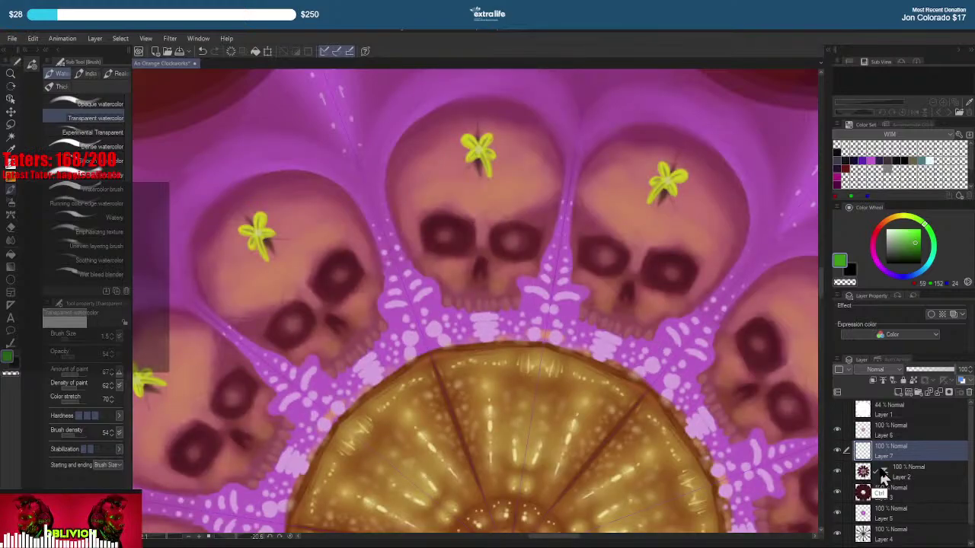
key(ctrl+e)
click(899, 438)
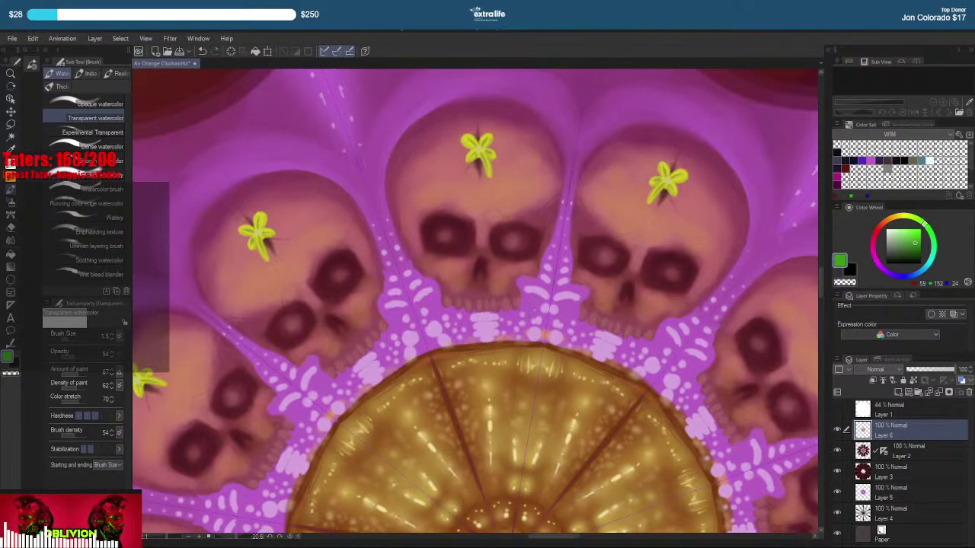
Set up the Line Pen at size 1.5 and darken the drawing color to a deep green, RGB 43, 92, 25
key(p)
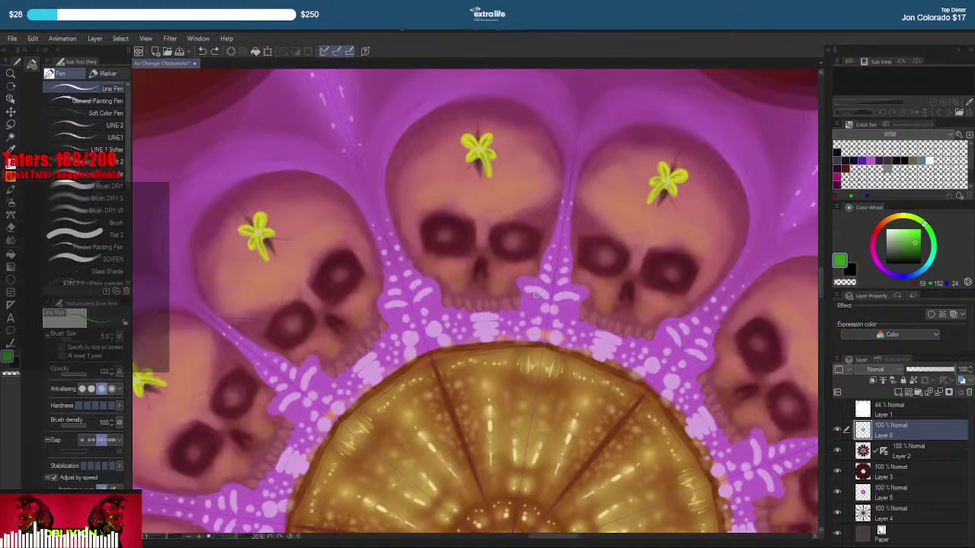
drag(534, 301, 530, 307)
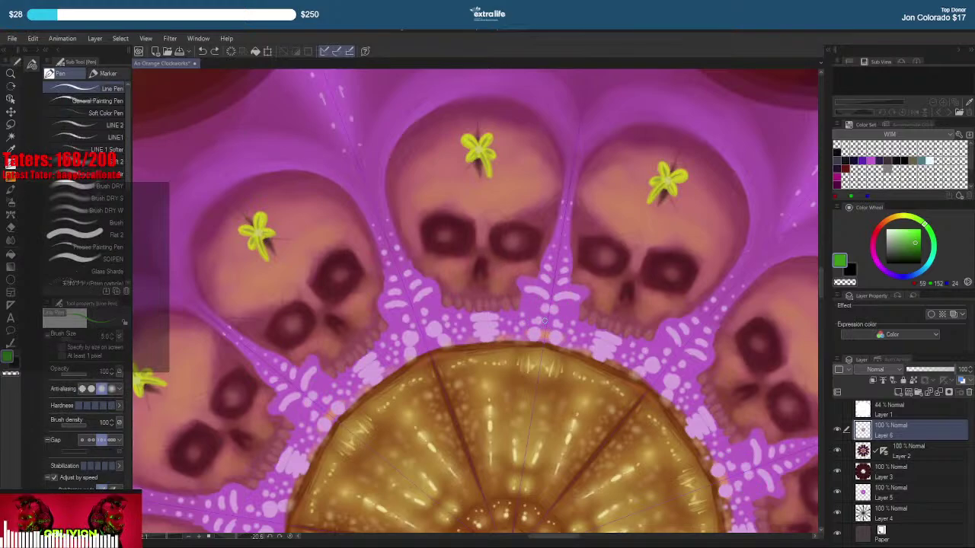
click(911, 251)
key([)
key([)
key([)
key([)
key([)
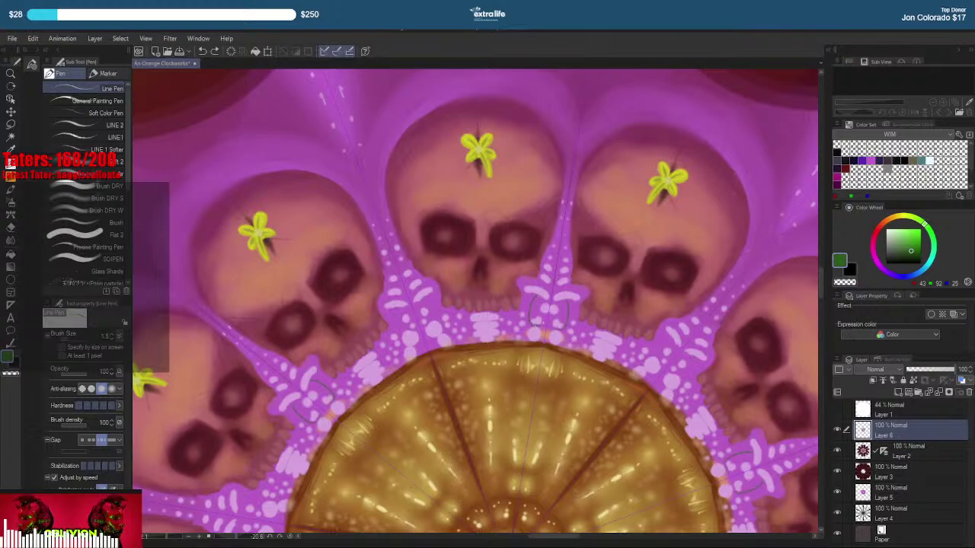
Draw thin dark green stems among the lilac dots on the purple ring around the orange slice's rim
drag(532, 316, 543, 300)
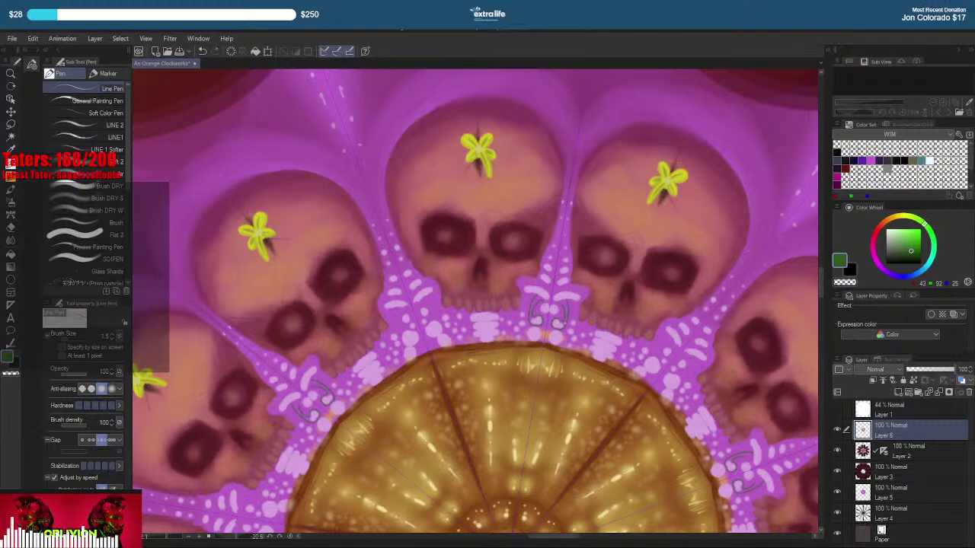
key(ctrl+z)
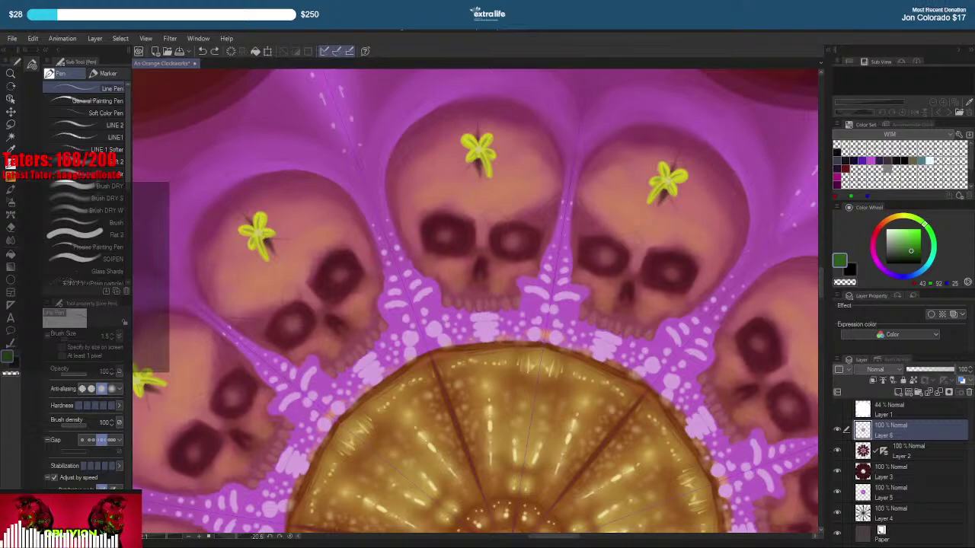
drag(471, 338, 470, 327)
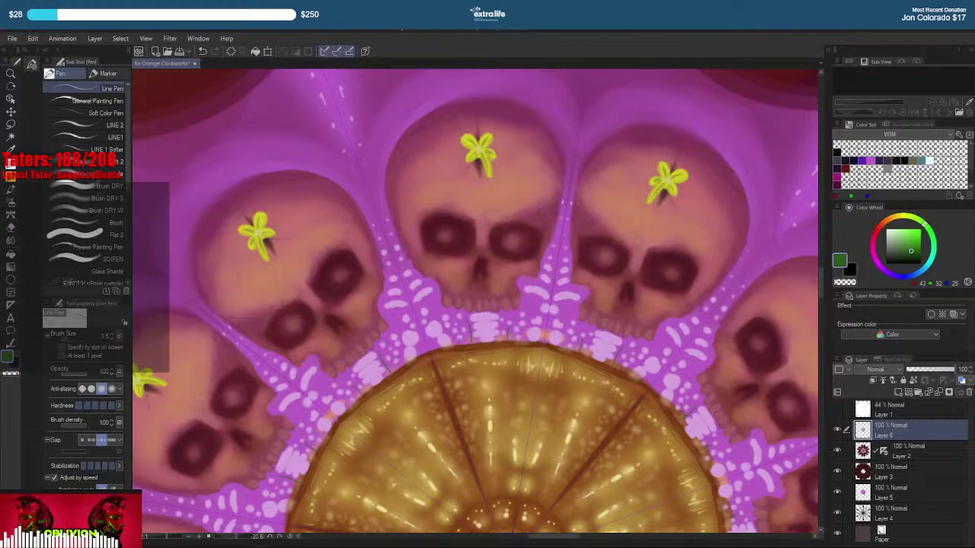
key(ctrl+z)
drag(463, 345, 464, 340)
key(ctrl+z)
key(ctrl+y)
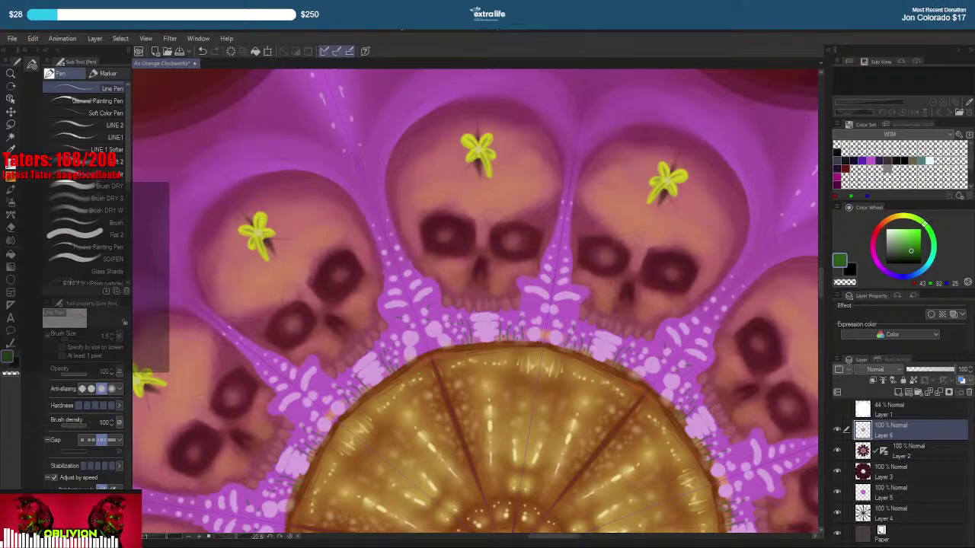
Highlight the stacked lilac bars beneath the skulls' teeth with pale lilac, RGB 231, 214, 234, using the Transparent watercolor brush at size 3
right_click(606, 341)
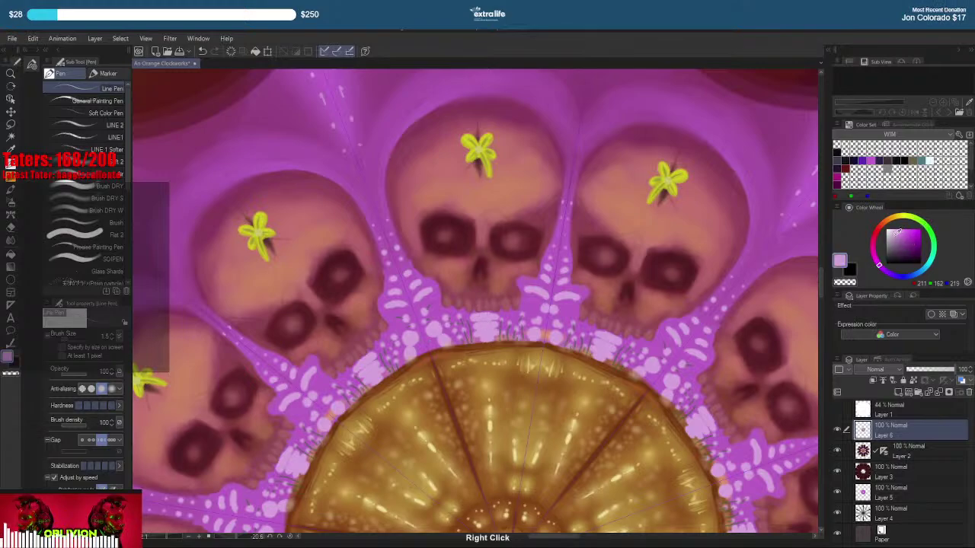
click(894, 232)
click(890, 231)
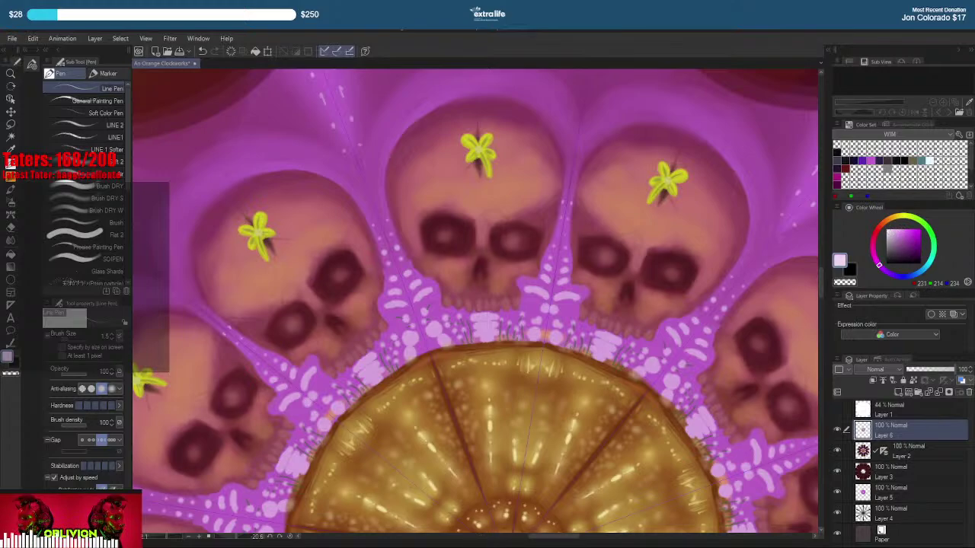
scroll(478, 327, up, 3)
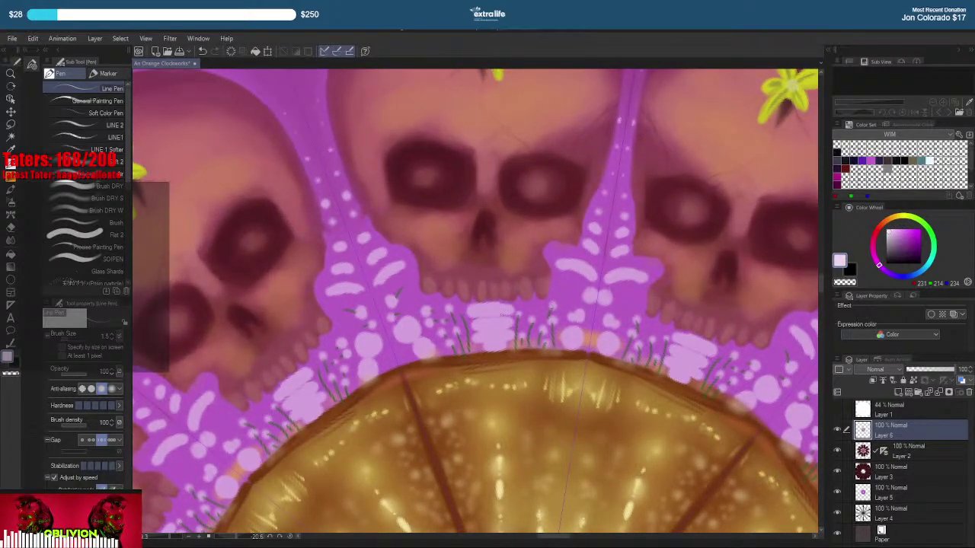
mouse_move(481, 311)
mouse_down()
mouse_move(504, 307)
mouse_move(487, 310)
mouse_up()
key(ctrl+z)
key(b)
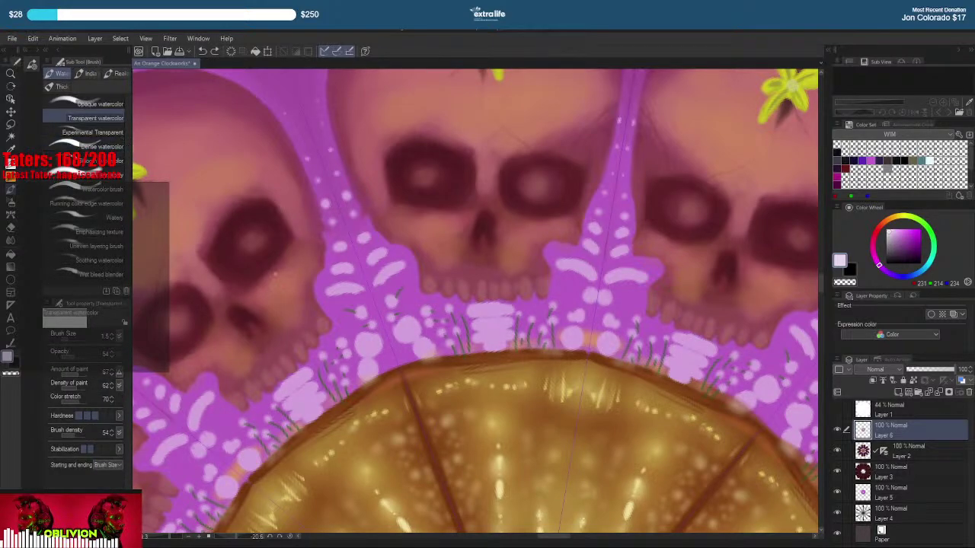
key(])
key(])
key(])
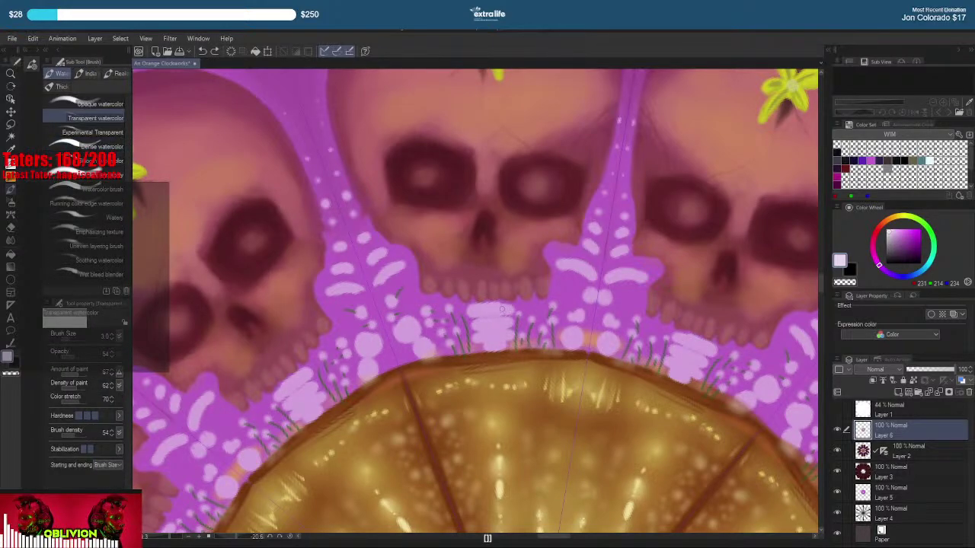
drag(481, 309, 506, 334)
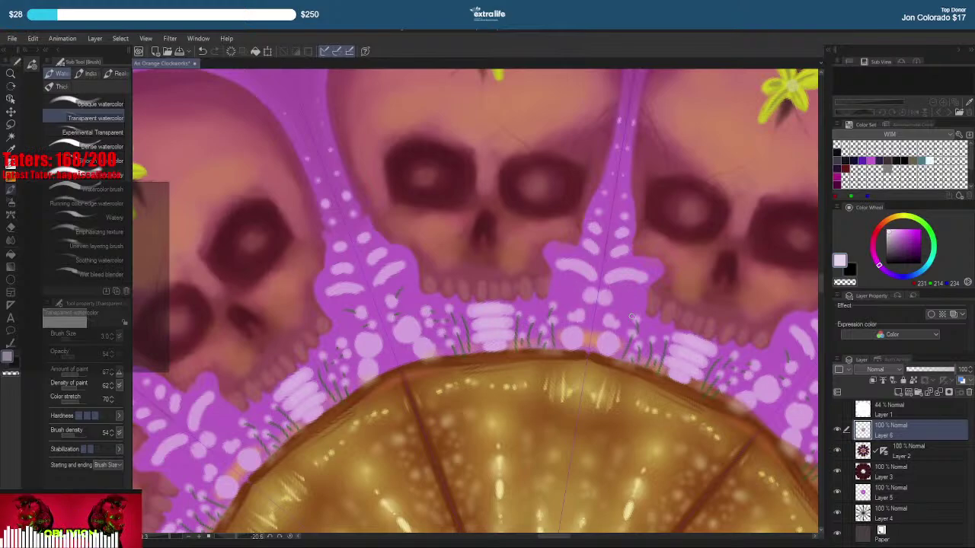
Set up the Soft Color Pen at brush size 6 with stabilization reduced to its lowest level
key(bracketleft)
key(bracketleft)
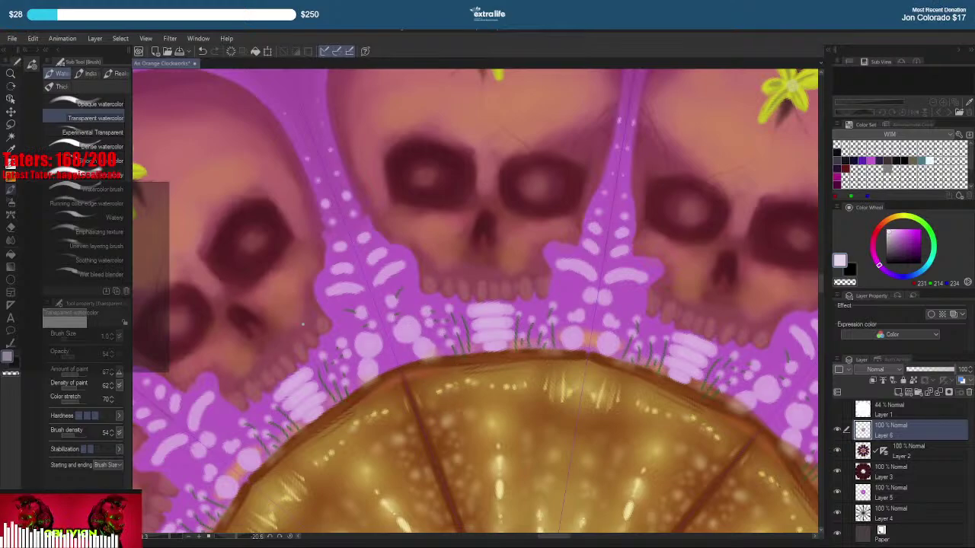
key(p)
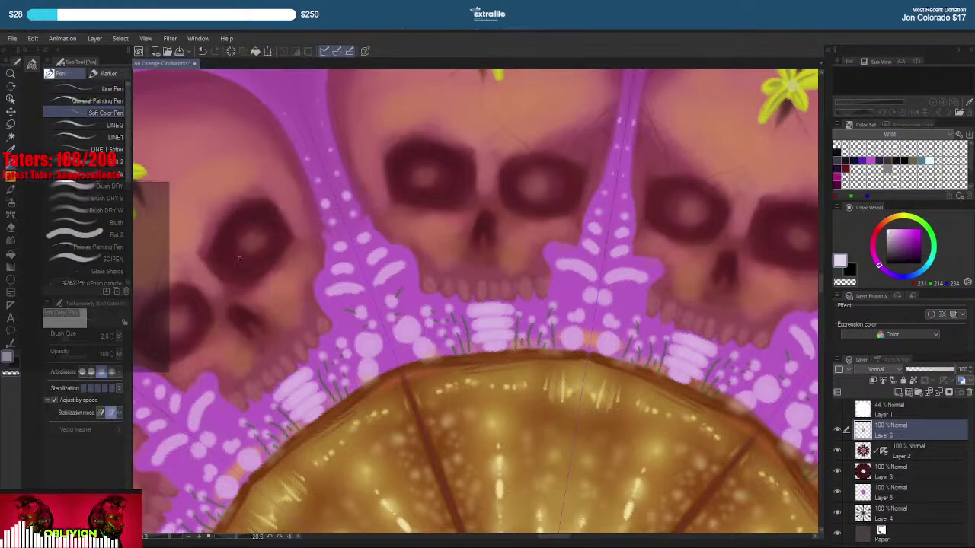
key(bracketright)
key(bracketright)
key(bracketright)
key(bracketright)
key(bracketright)
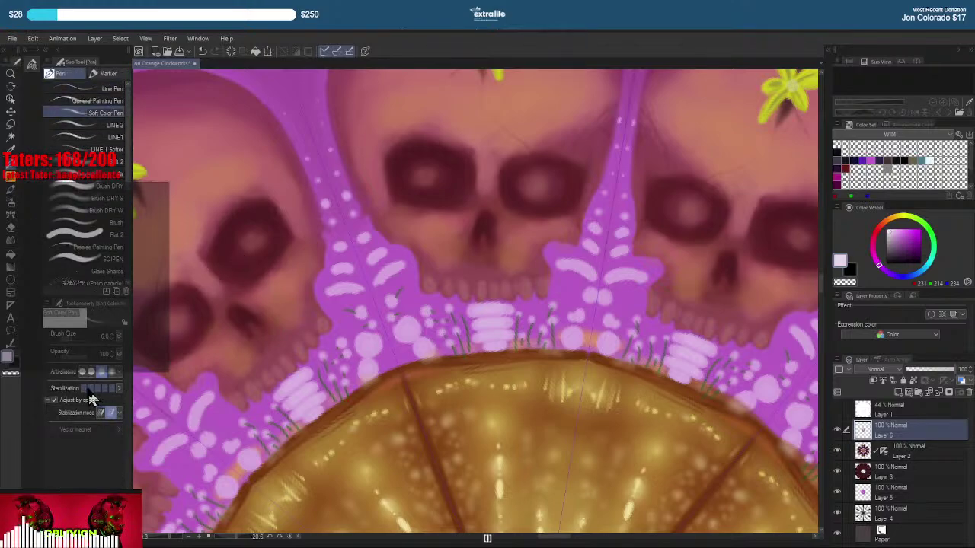
click(85, 389)
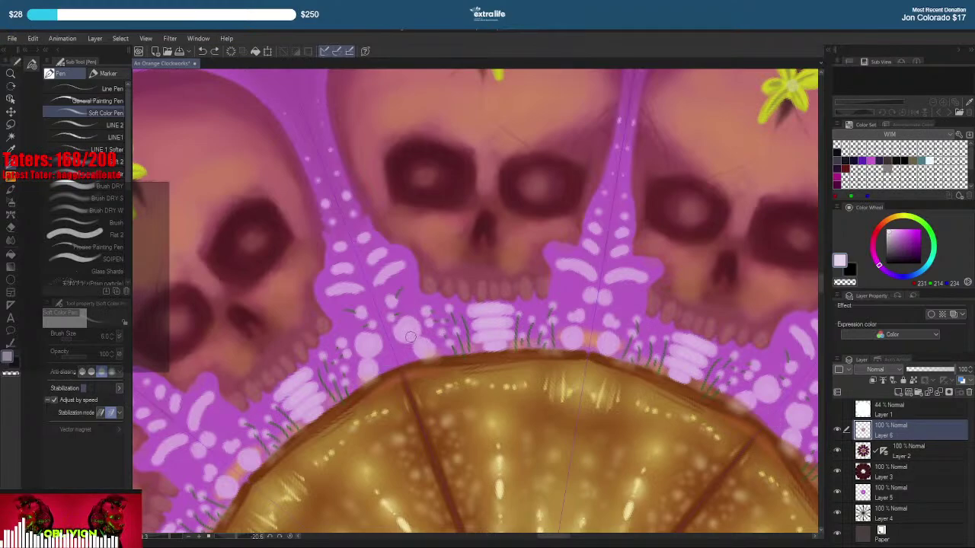
Scatter dots in lilac, RGB 211, 162, 219, and pale lilac over the purple lace and up the spikes between the skulls
alt+click(459, 320)
right_click(473, 313)
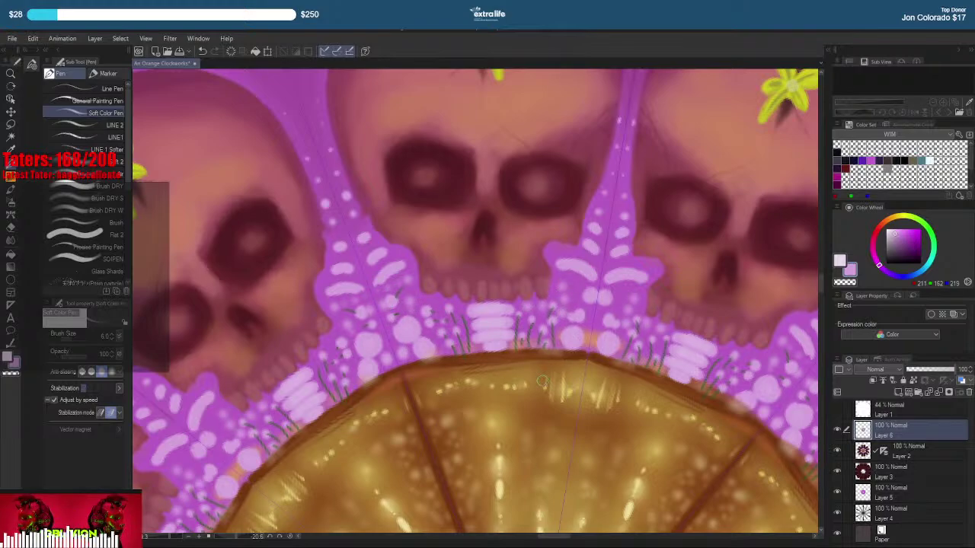
key(x)
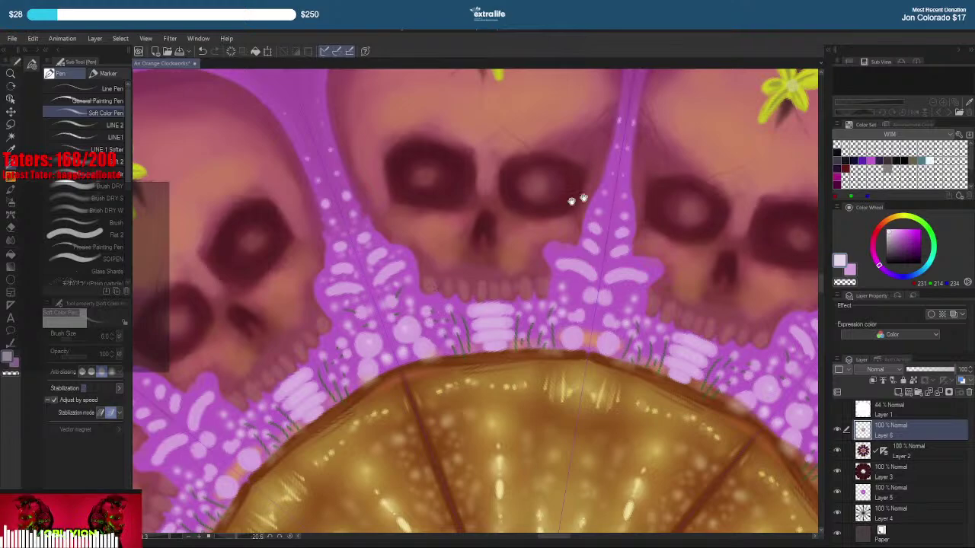
drag(576, 199, 583, 329)
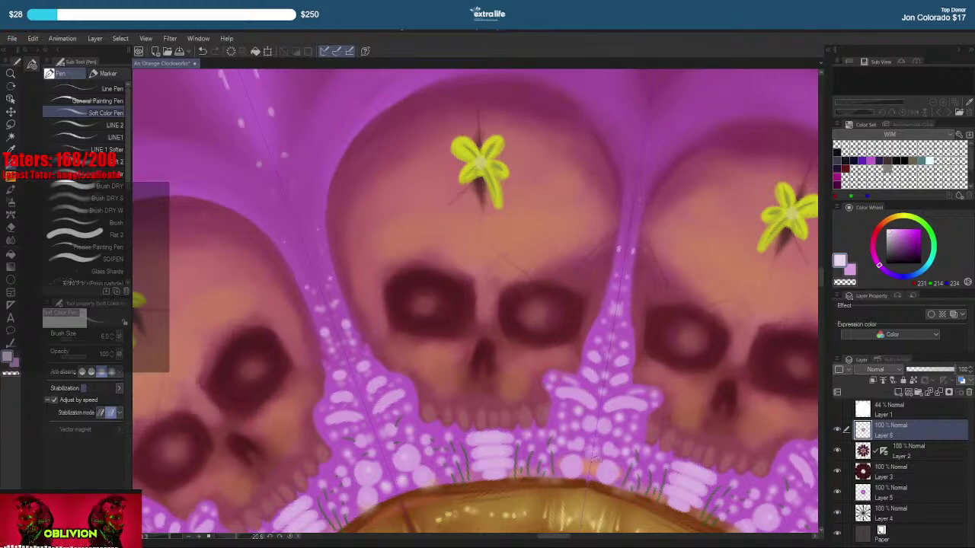
scroll(644, 365, down, 3)
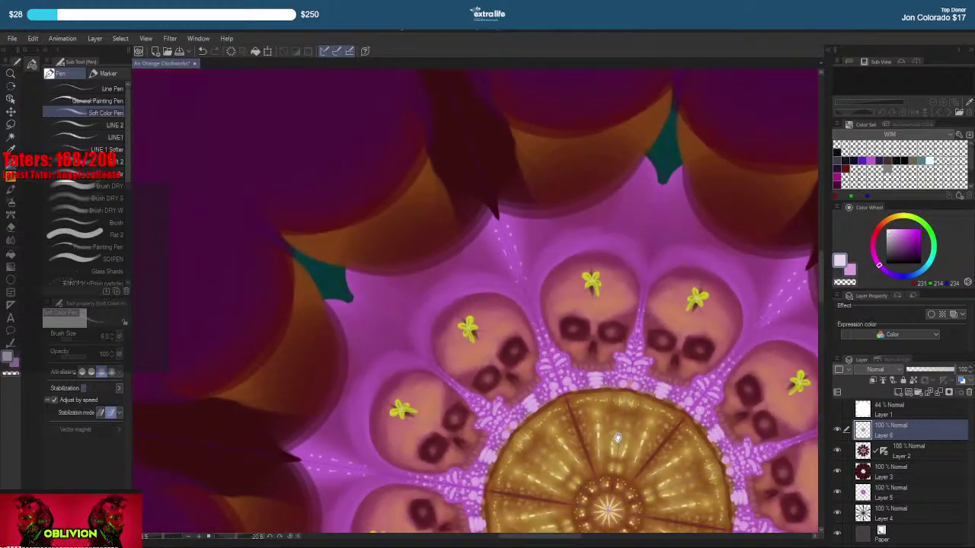
drag(675, 392, 614, 385)
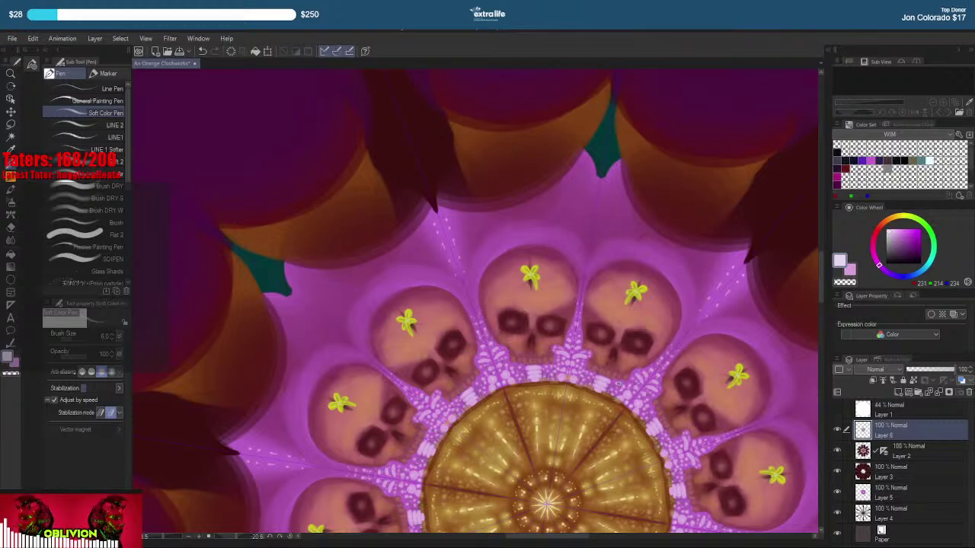
Try tan brow highlights, RGB 215, 188, 137, on the skulls with the Transparent watercolor brush, blended with the sampled skin tone
key(b)
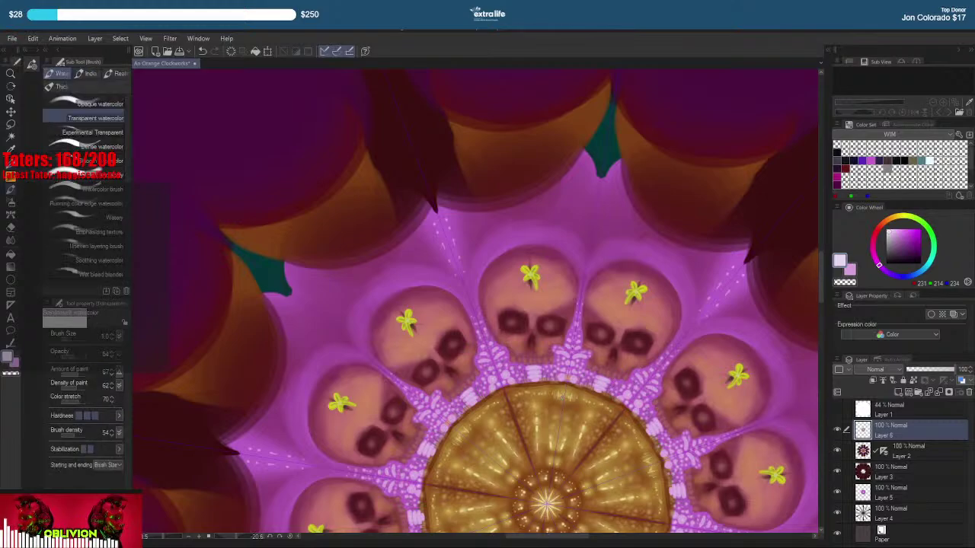
click(82, 369)
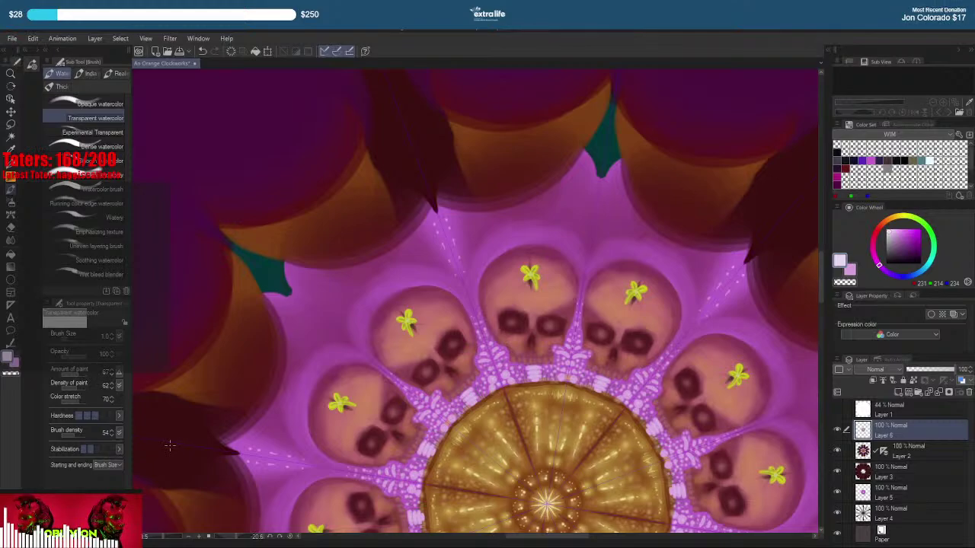
right_click(562, 306)
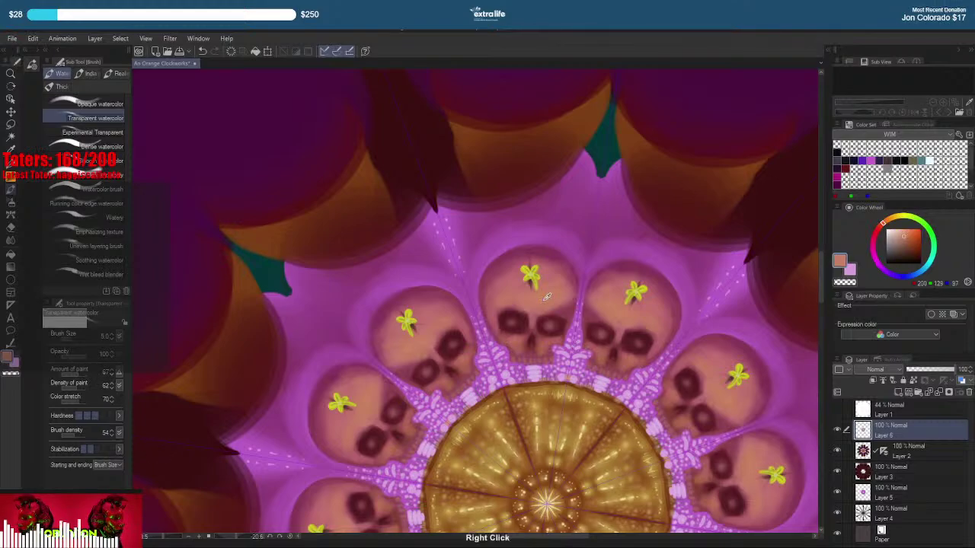
click(891, 217)
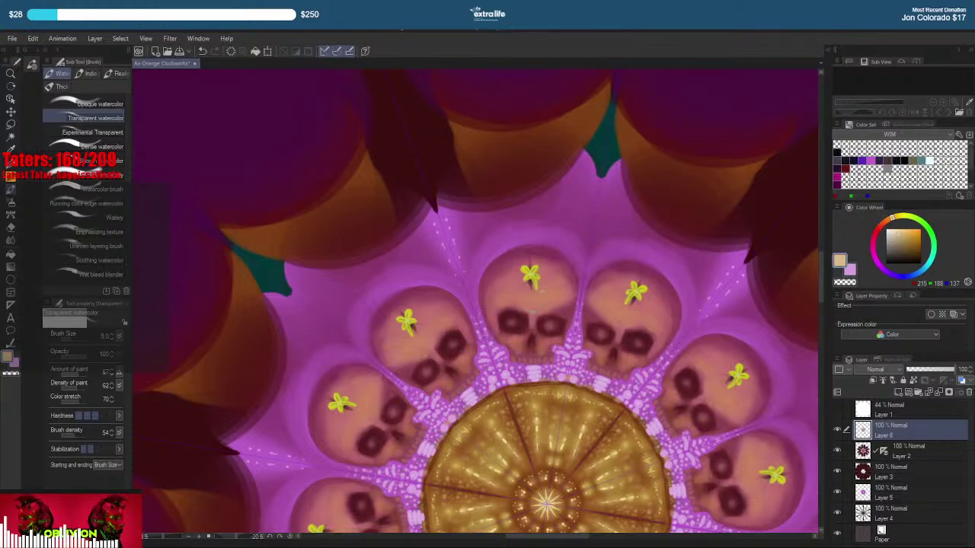
mouse_move(536, 311)
mouse_down()
mouse_move(504, 298)
mouse_move(558, 300)
mouse_up()
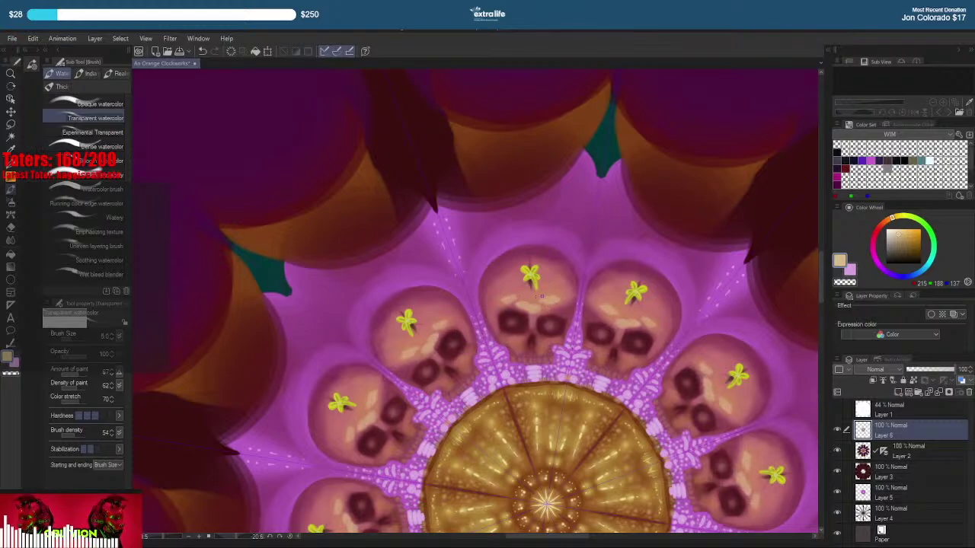
right_click(537, 299)
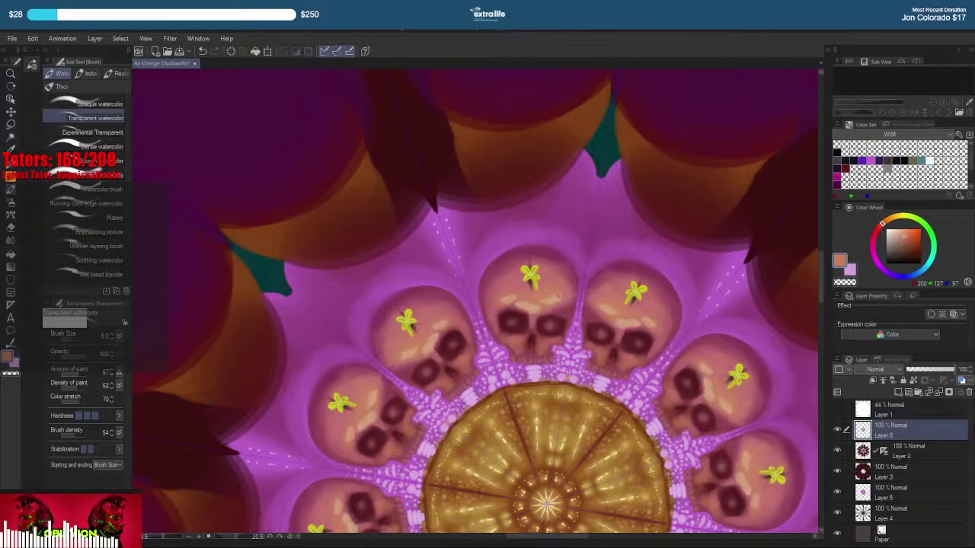
drag(531, 311, 518, 308)
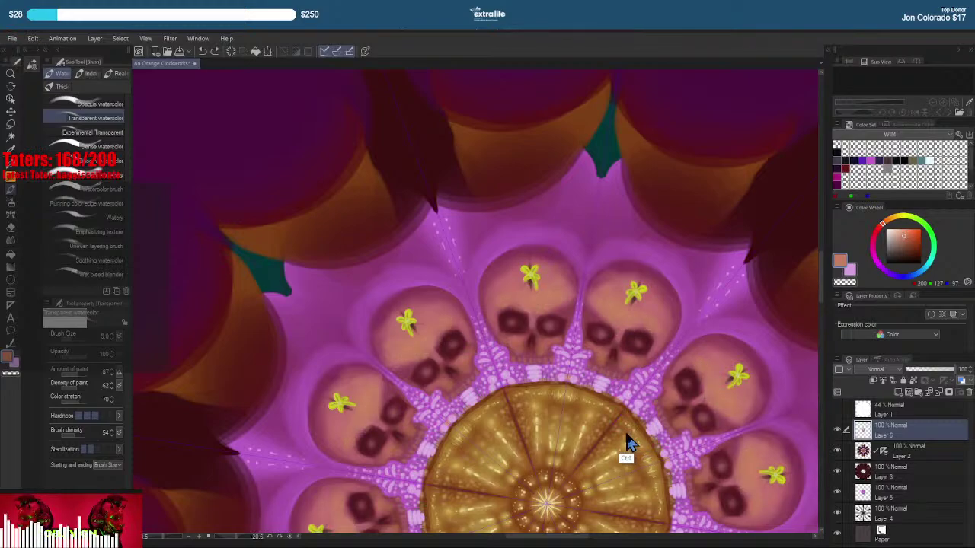
key(ctrl+y)
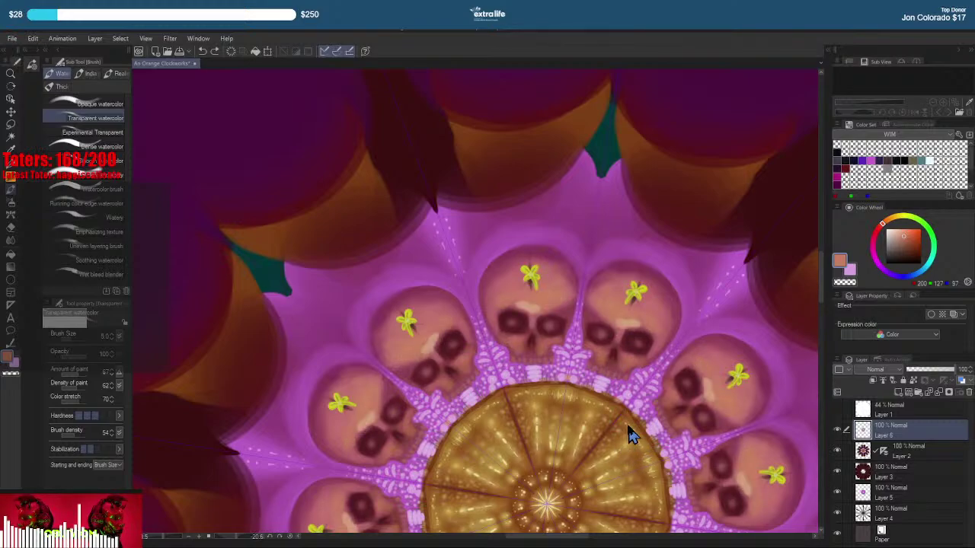
key(ctrl+z)
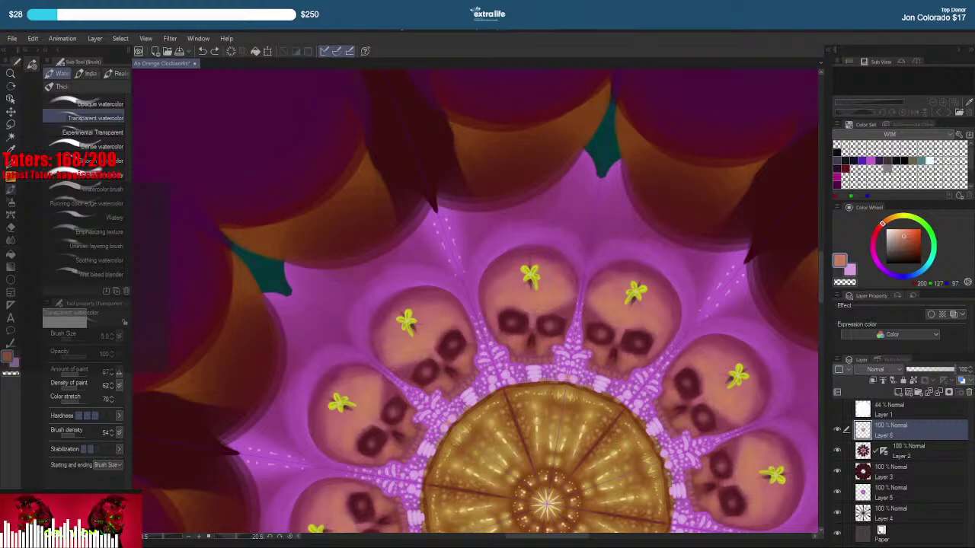
Paint light salmon highlights, RGB 223, 166, 146, on the skulls' foreheads and brows, and soften the brush to size 15 at opacity 21
drag(904, 237, 896, 233)
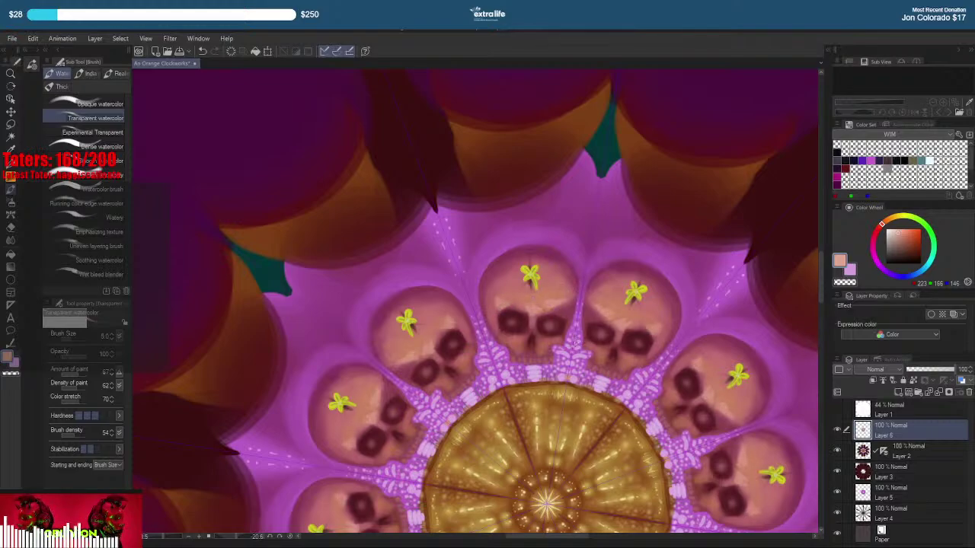
scroll(686, 310, down, 5)
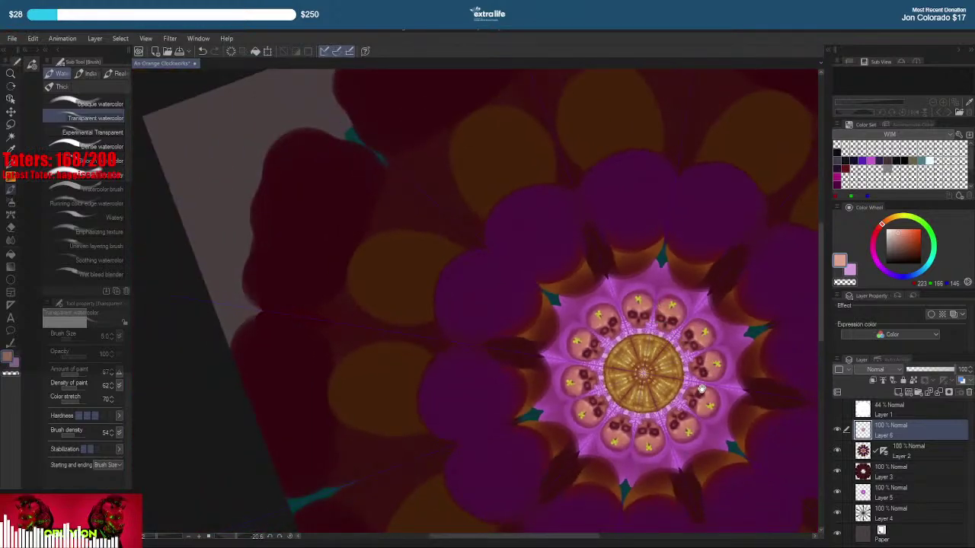
drag(731, 336, 682, 337)
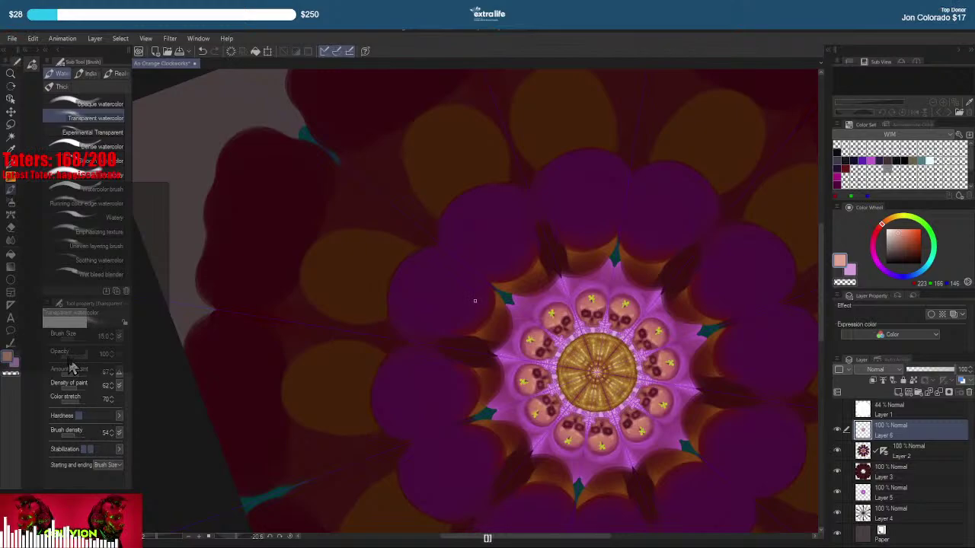
scroll(590, 312, up, 3)
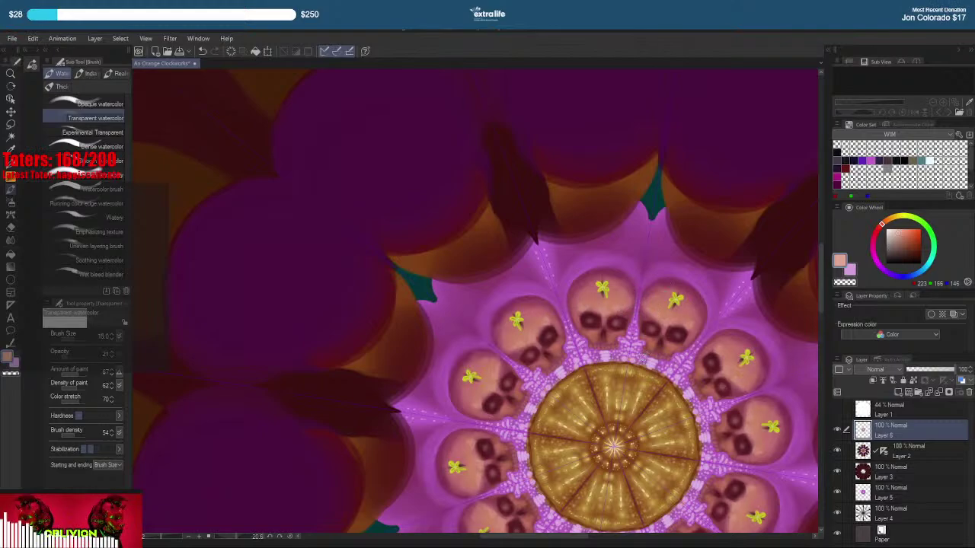
Draw fine pale peach highlight marks on the skulls' brows with the General Painting Pen at brush size 6
key(p)
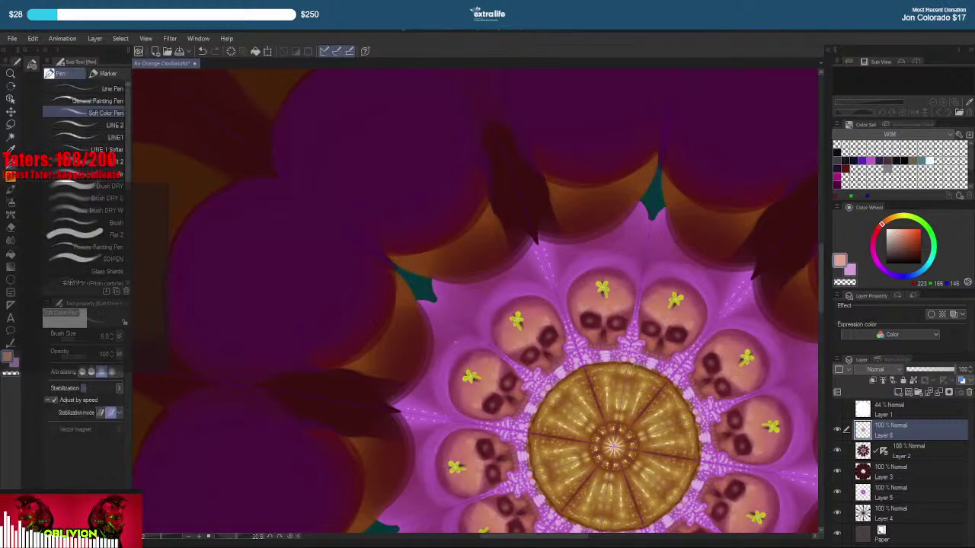
click(96, 100)
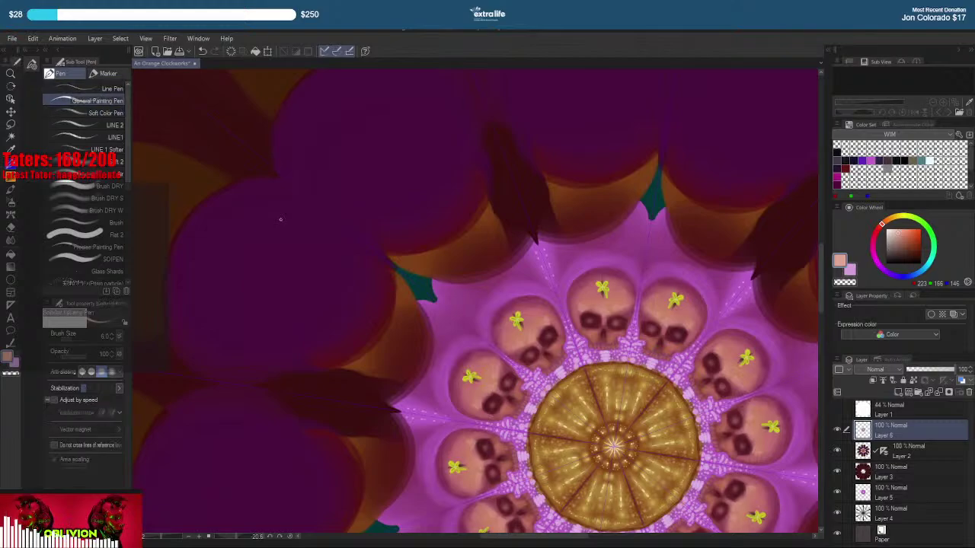
click(900, 230)
click(893, 233)
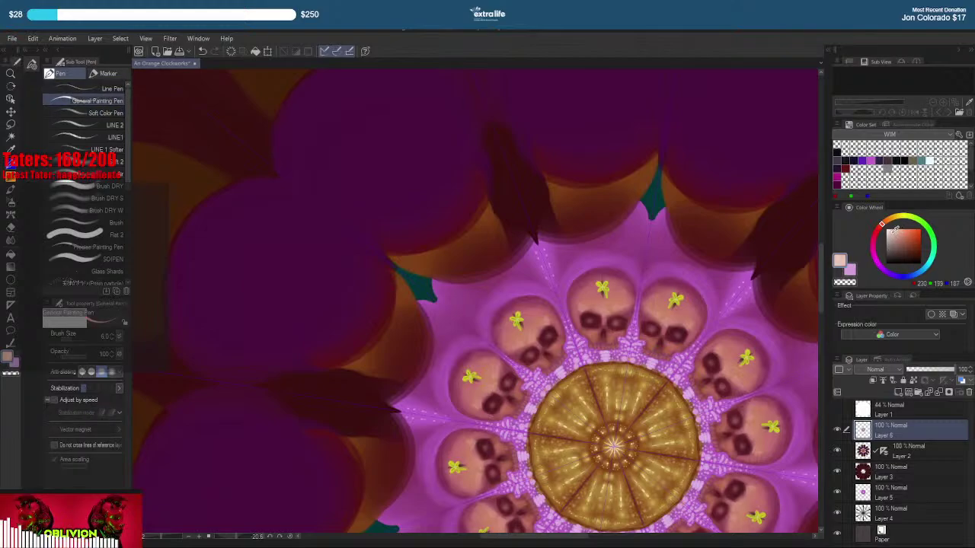
scroll(612, 301, up, 2)
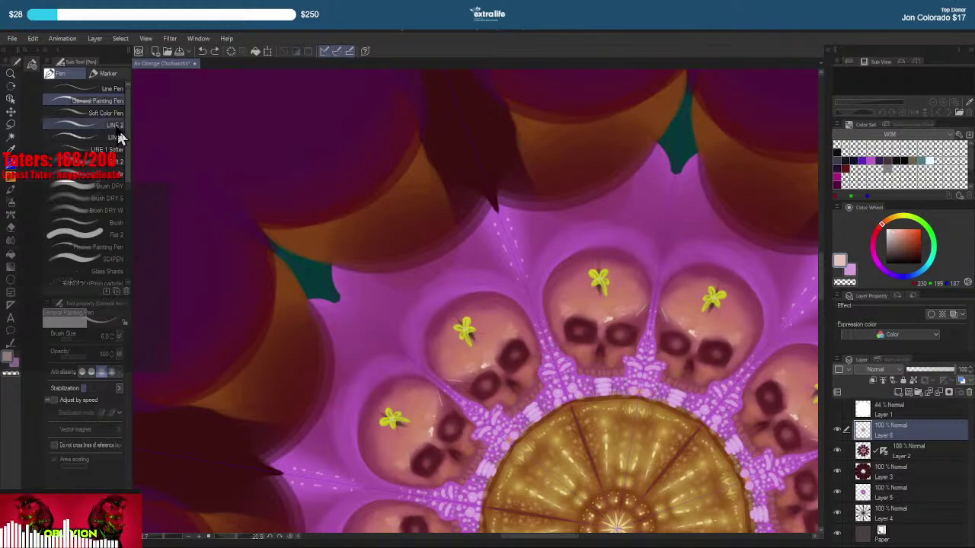
Draw pale peach highlights along the lower rims of the skulls' eye sockets and on the teeth with the Soft Color Pen
click(103, 113)
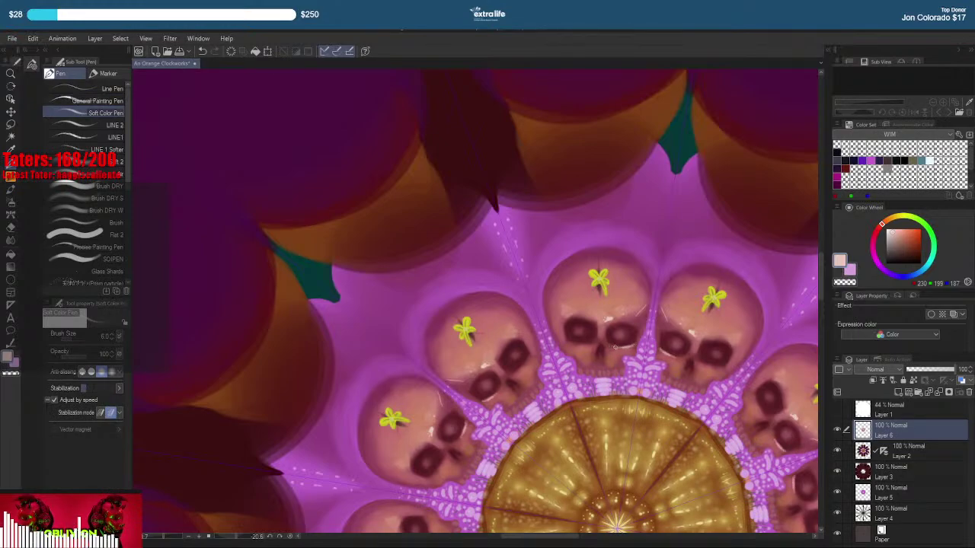
drag(610, 345, 631, 347)
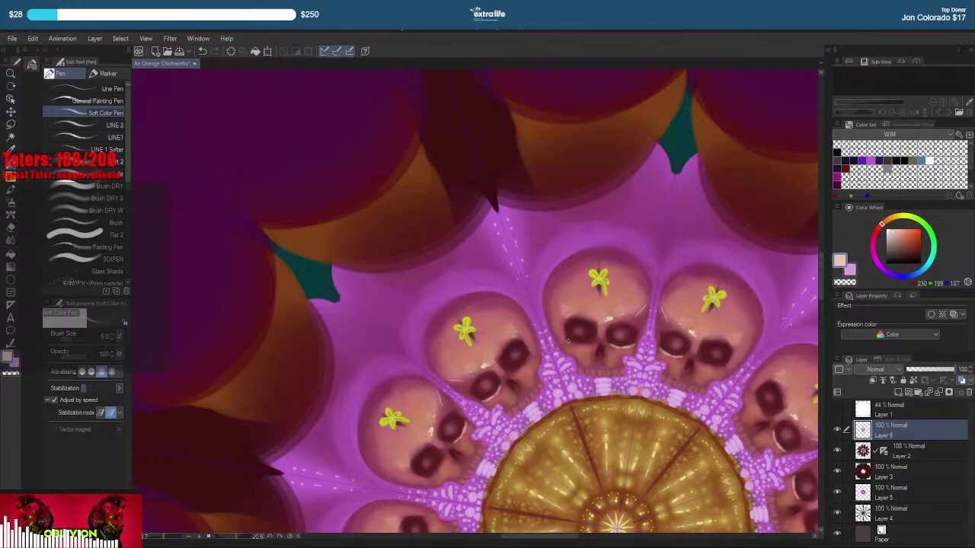
drag(568, 341, 592, 343)
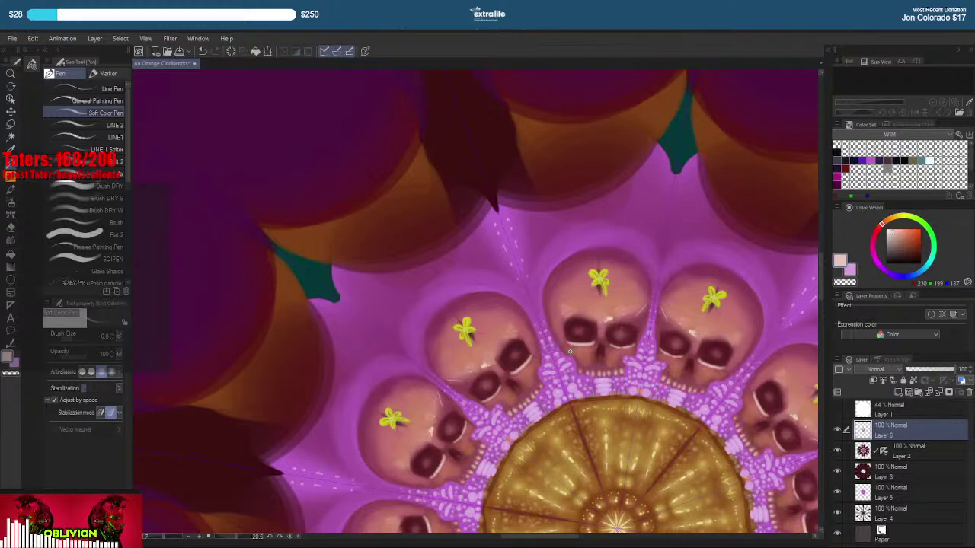
Soften the highlights under the eye sockets and along the brows with the Transparent watercolor brush at size 8
key(b)
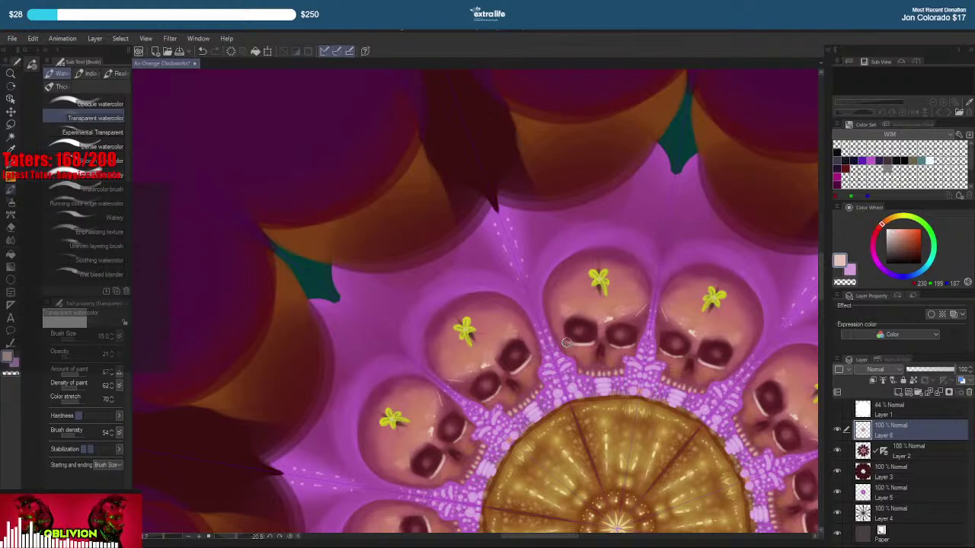
key(ctrl+z)
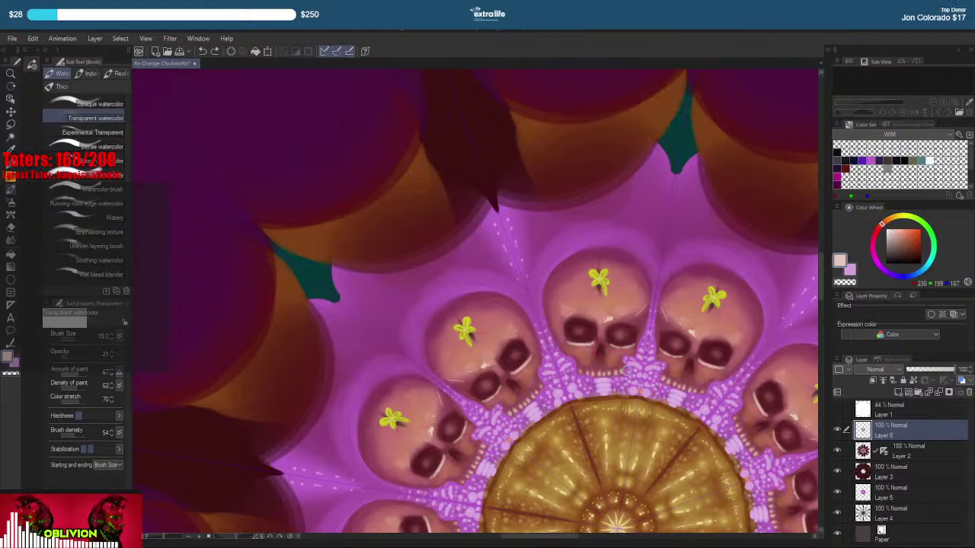
scroll(627, 370, up, 2)
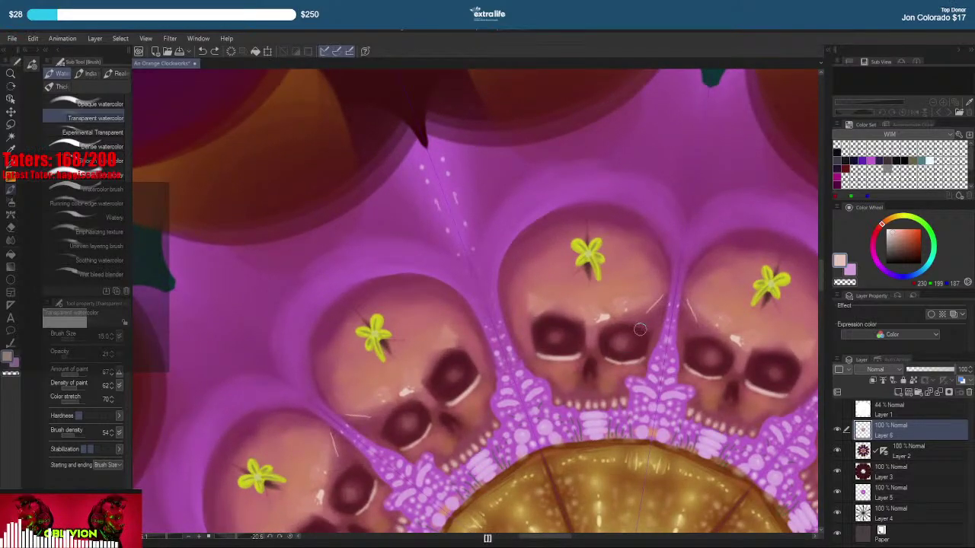
key(bracketright)
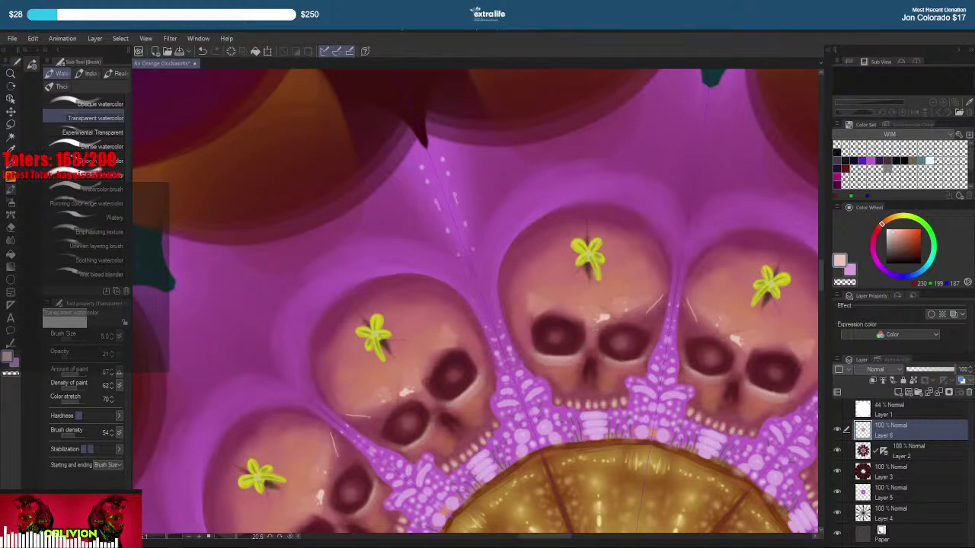
drag(606, 319, 601, 348)
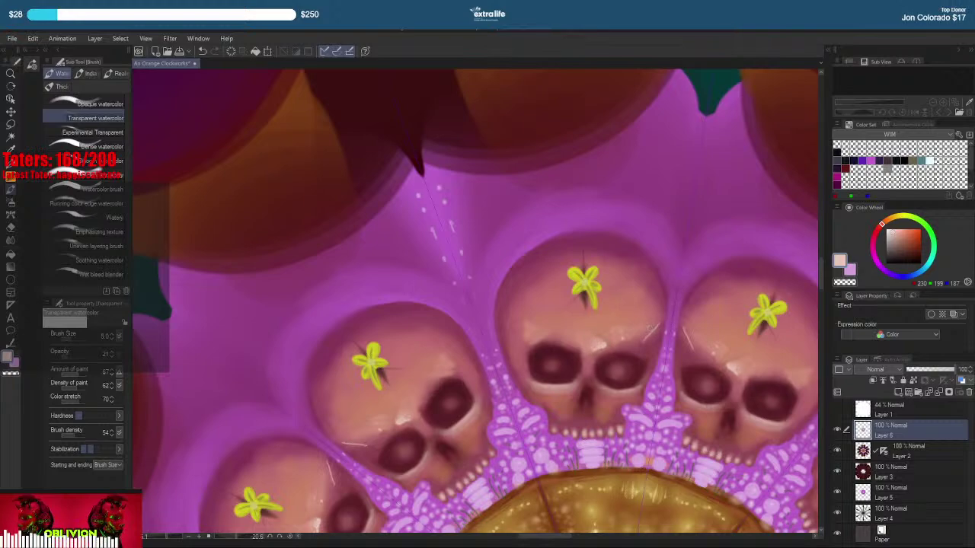
Blend the brow and nose areas at opacity 39, using the sampled dark red, RGB 106, 44, 51, and skin tone, RGB 205, 140, 120
click(72, 359)
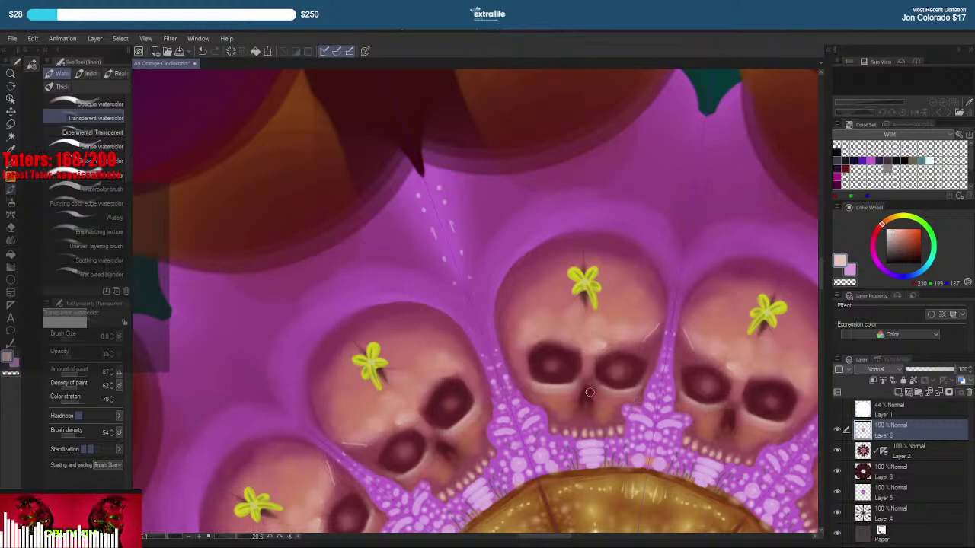
right_click(548, 364)
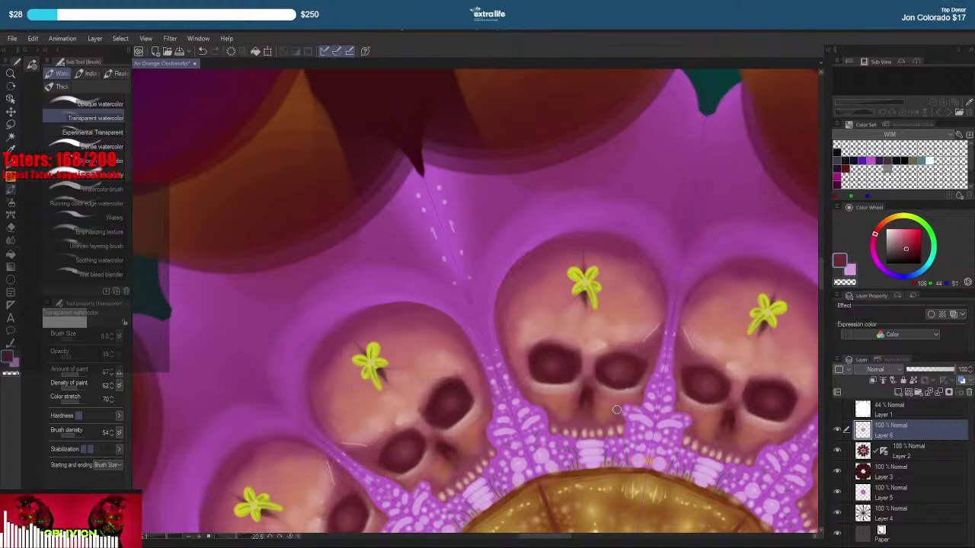
right_click(597, 347)
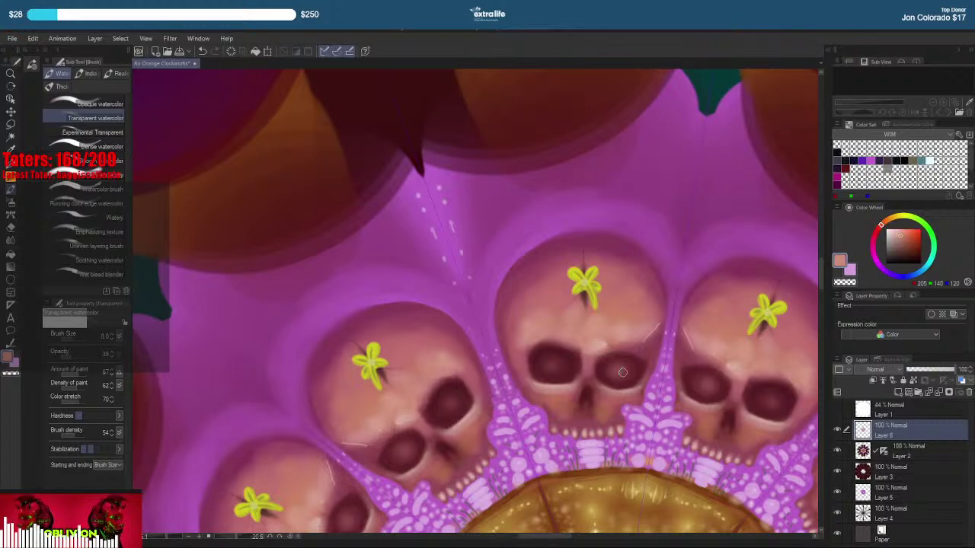
Darken the details around the skulls' eye sockets and teeth in deep maroon, RGB 66, 18, 24, at brush size 2.5
right_click(555, 358)
click(911, 254)
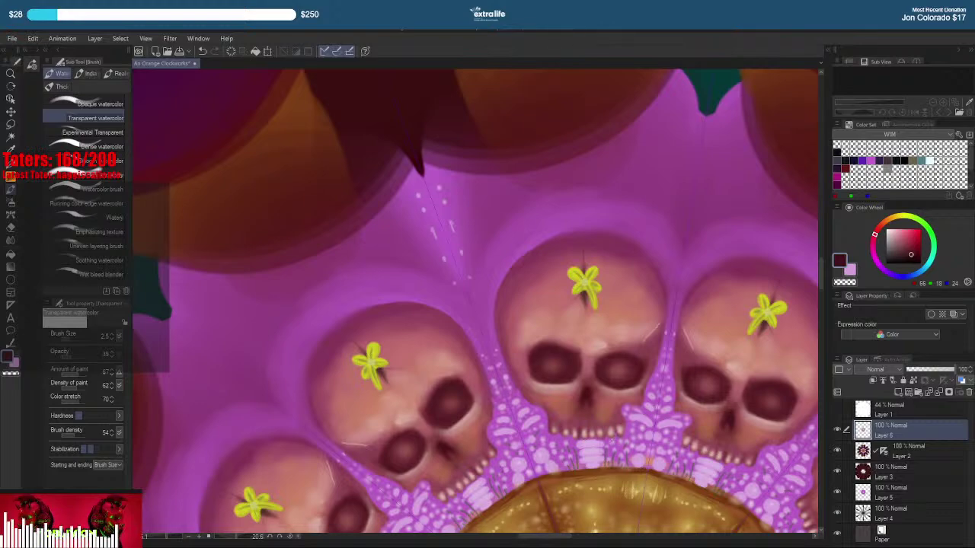
drag(627, 370, 596, 353)
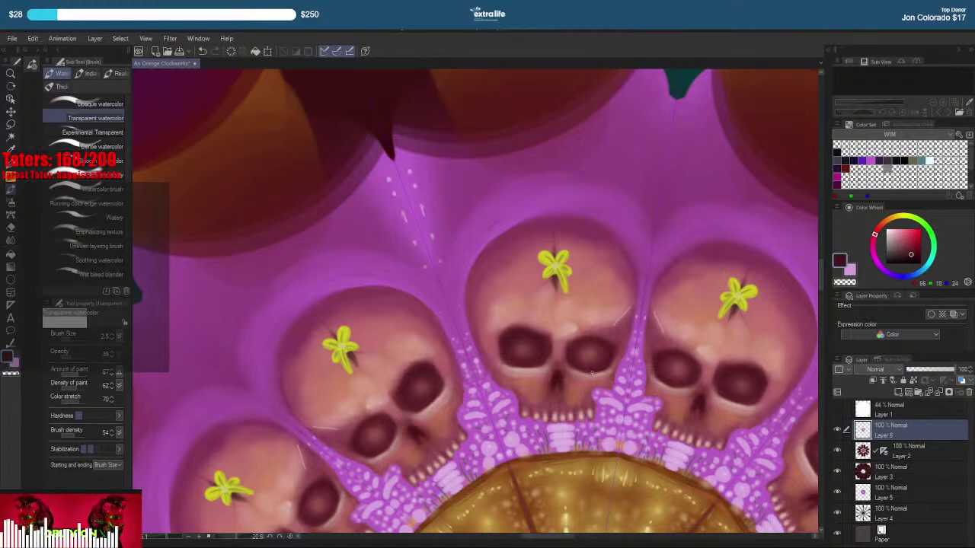
Examine the finished skull ring against the whole illustration at several magnifications
scroll(664, 287, down, 8)
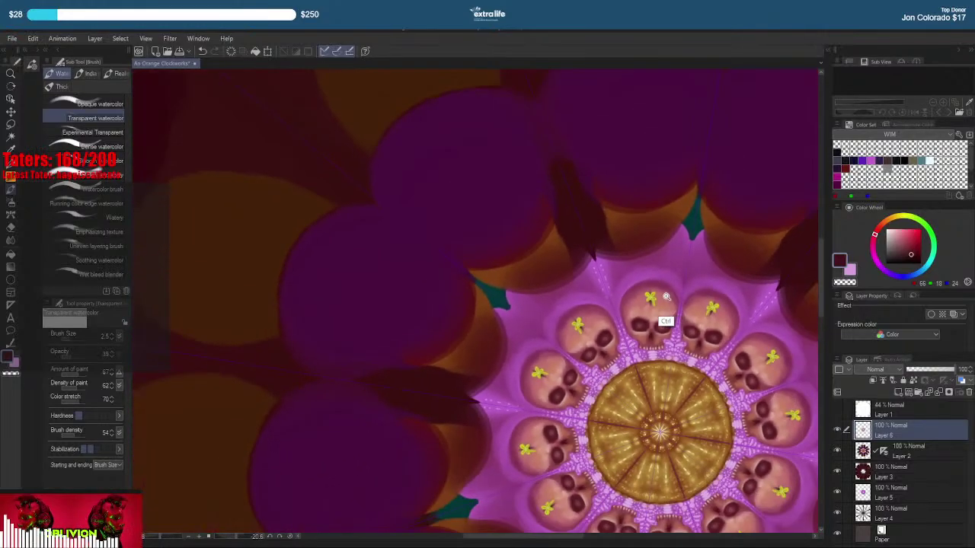
scroll(713, 285, down, 6)
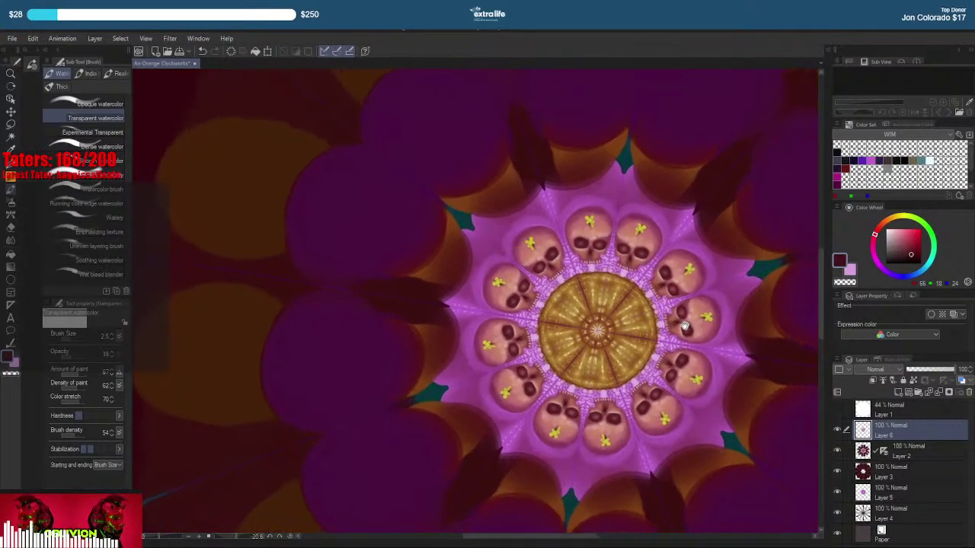
scroll(685, 290, down, 3)
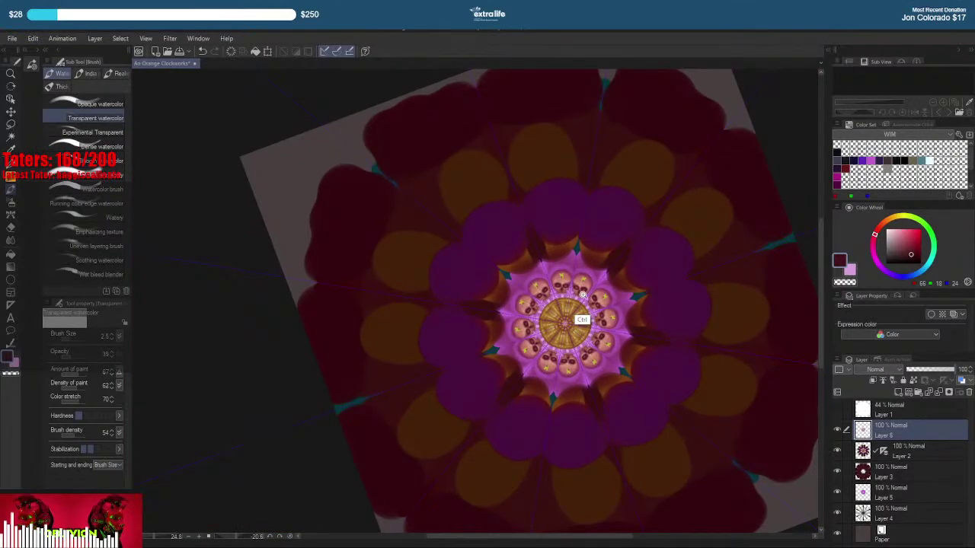
scroll(610, 324, up, 4)
scroll(609, 323, up, 4)
scroll(631, 356, down, 2)
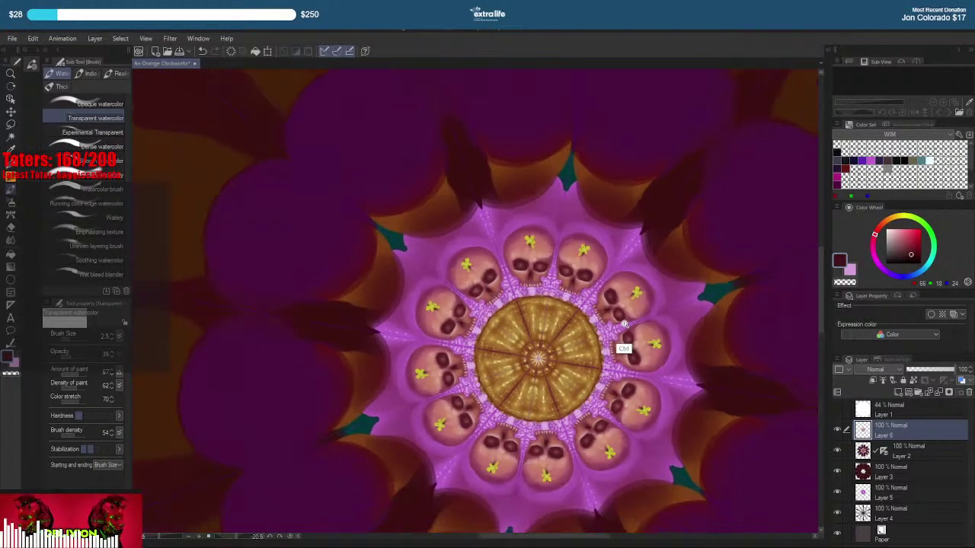
drag(614, 367, 687, 322)
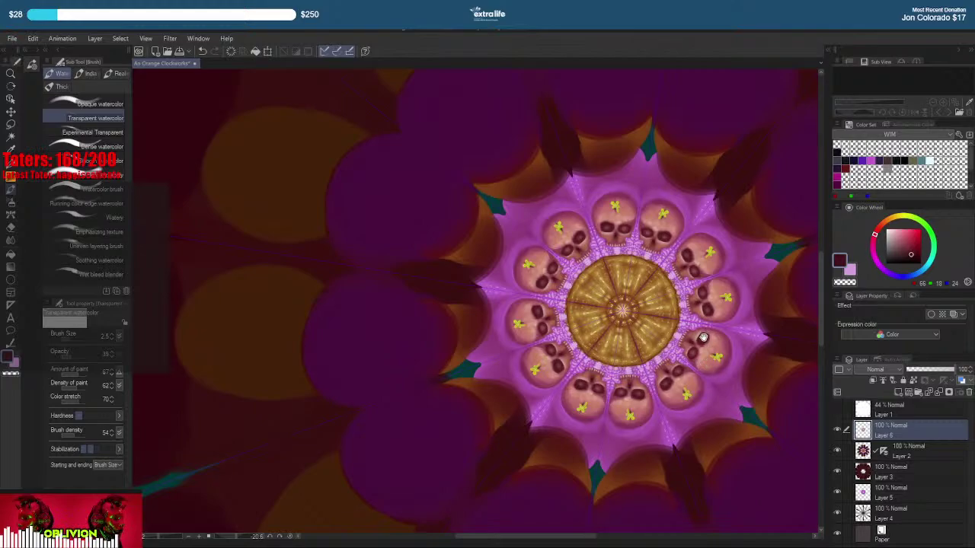
drag(696, 412, 598, 380)
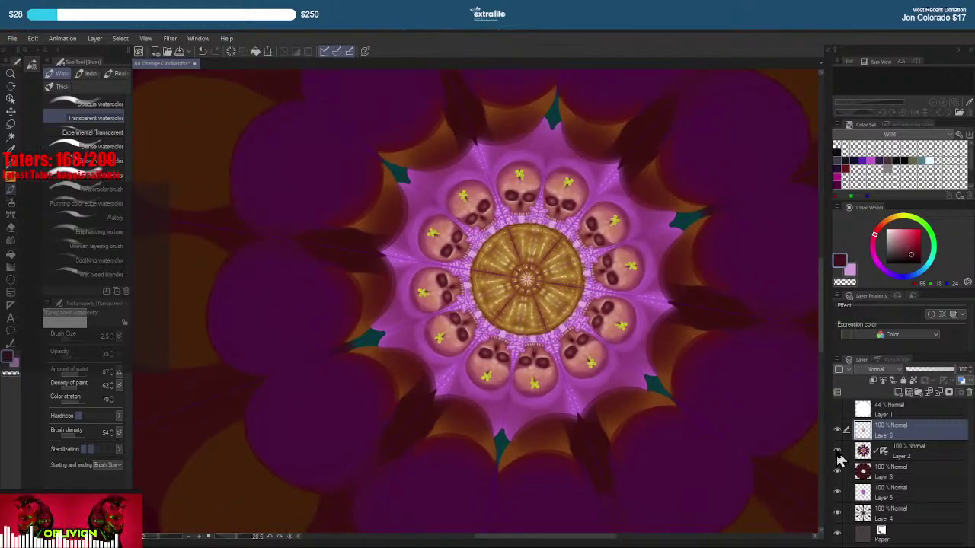
Compare the artwork with Layer 2 and Layer 6 hidden and shown, and check the lower part of the ring
click(837, 452)
click(837, 453)
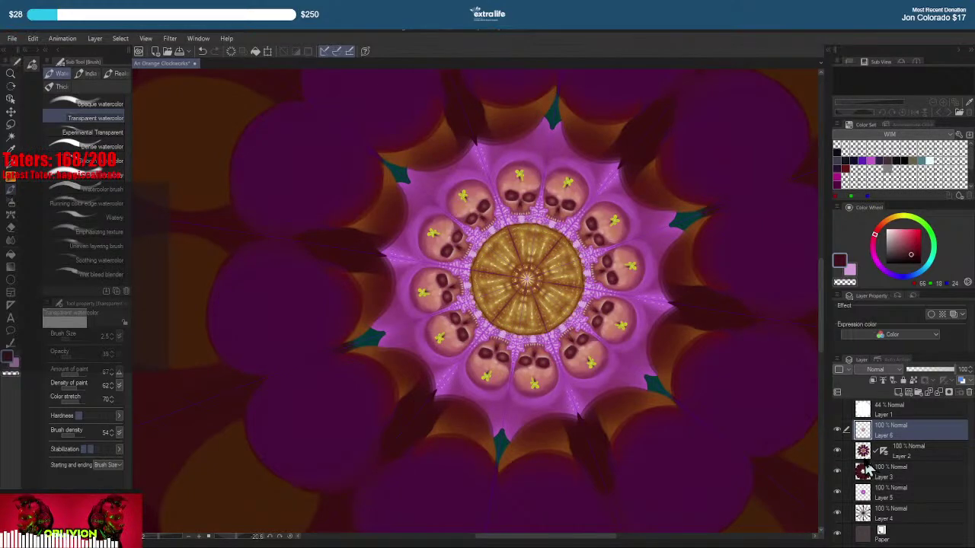
click(837, 432)
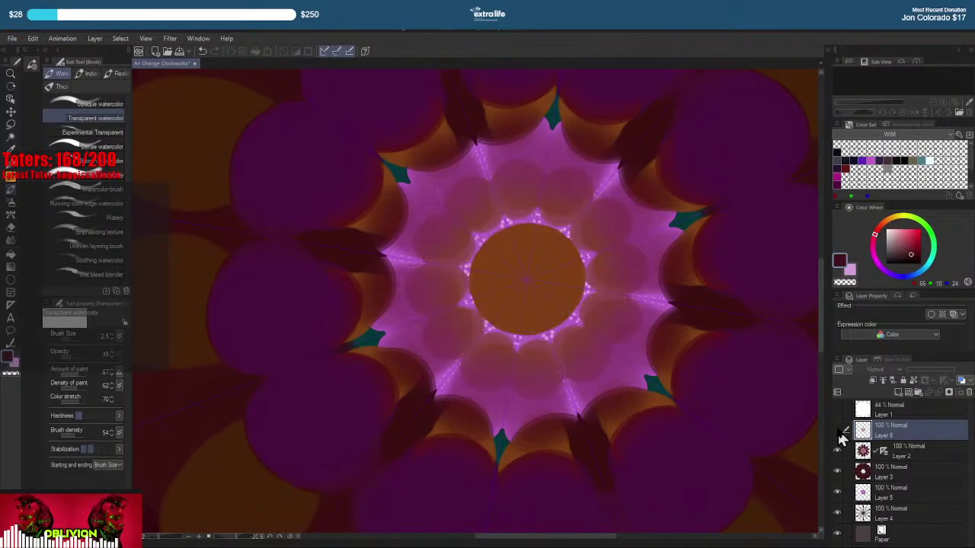
click(839, 433)
click(840, 432)
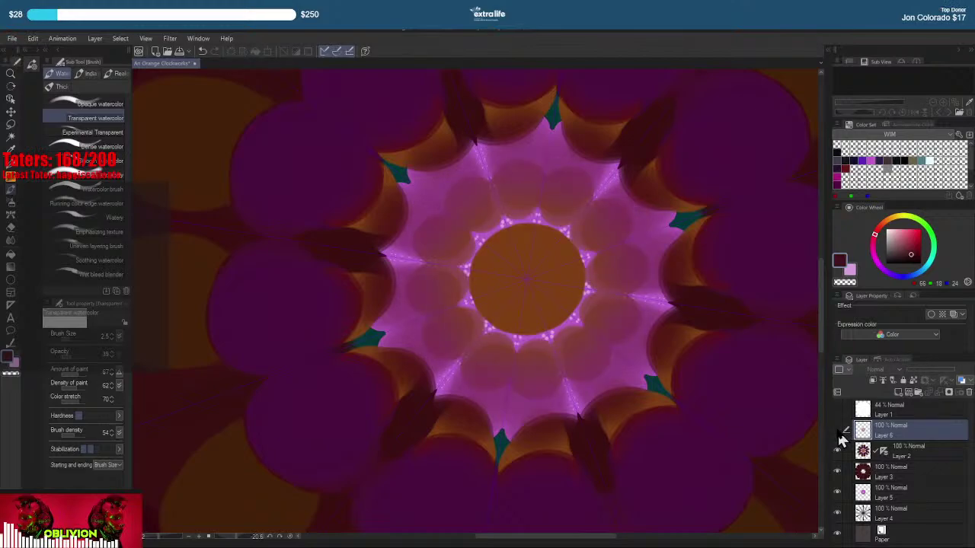
click(839, 433)
click(848, 454)
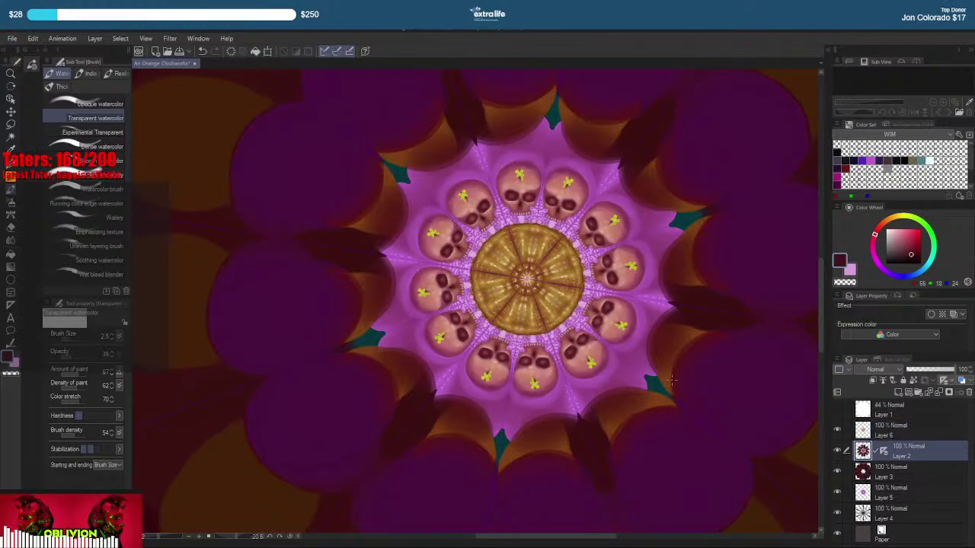
drag(542, 419, 517, 383)
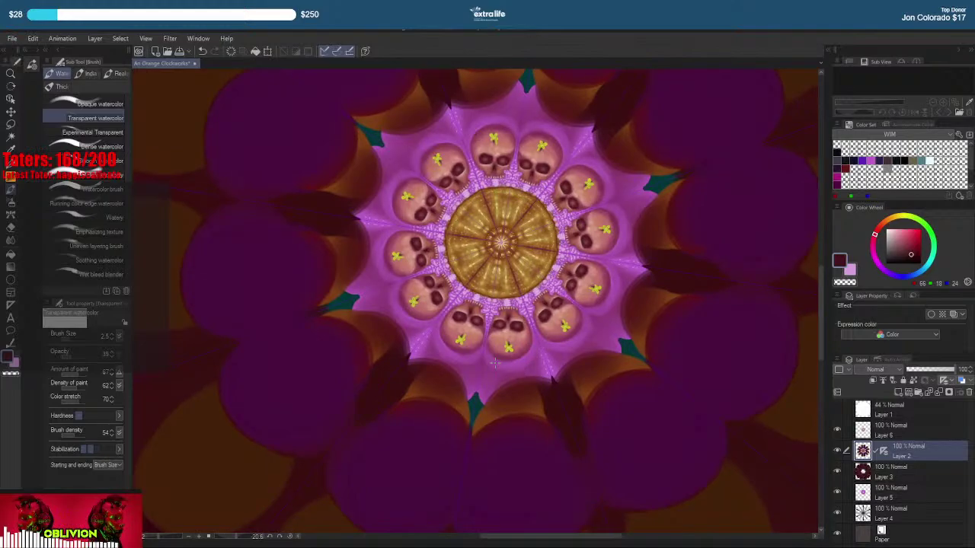
Try the bonepile pencil brush at size 60 on Layer 6, in the purple band outside the skulls
click(870, 432)
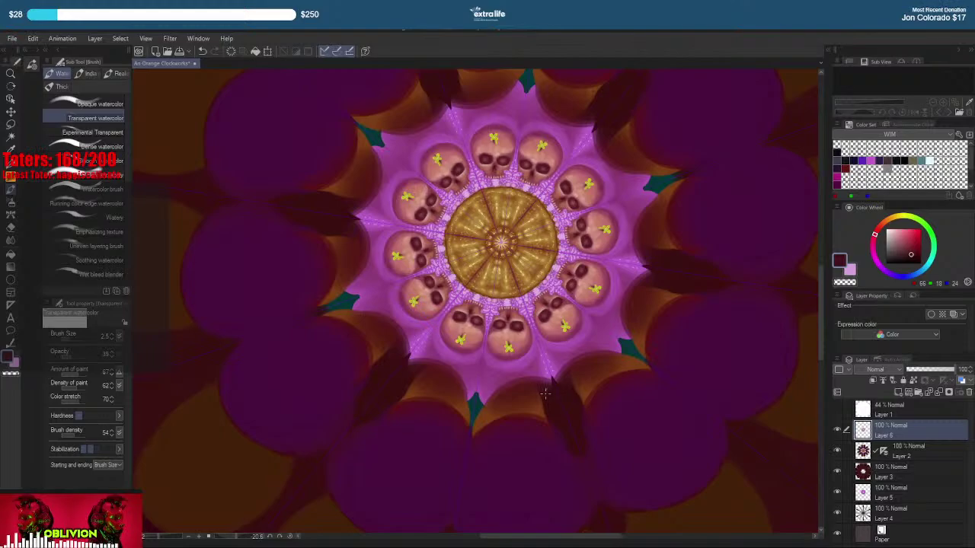
key(p)
key(p)
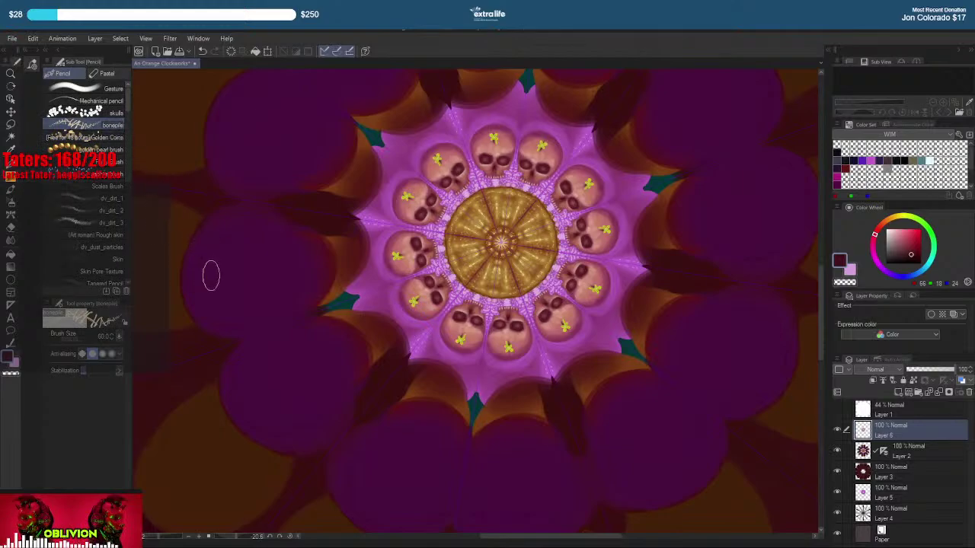
click(492, 377)
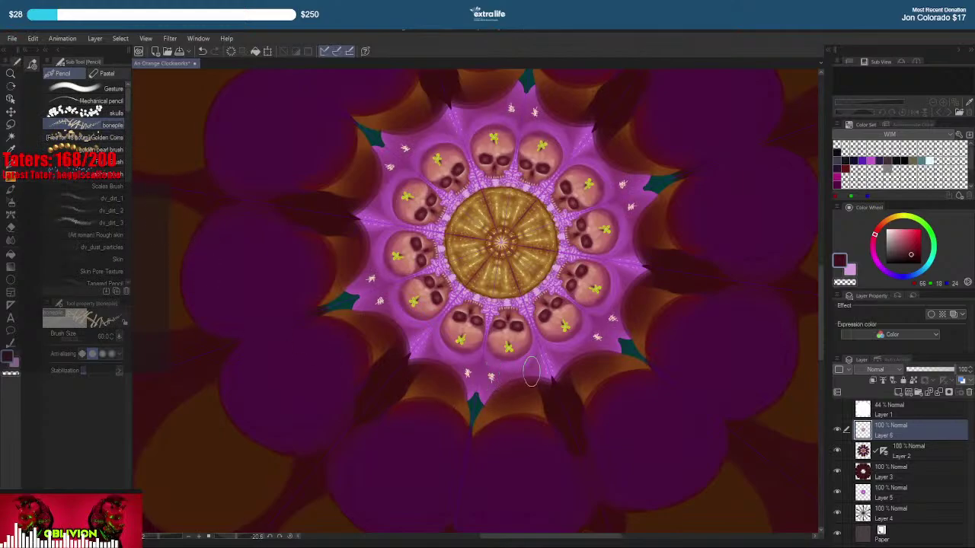
key(ctrl+z)
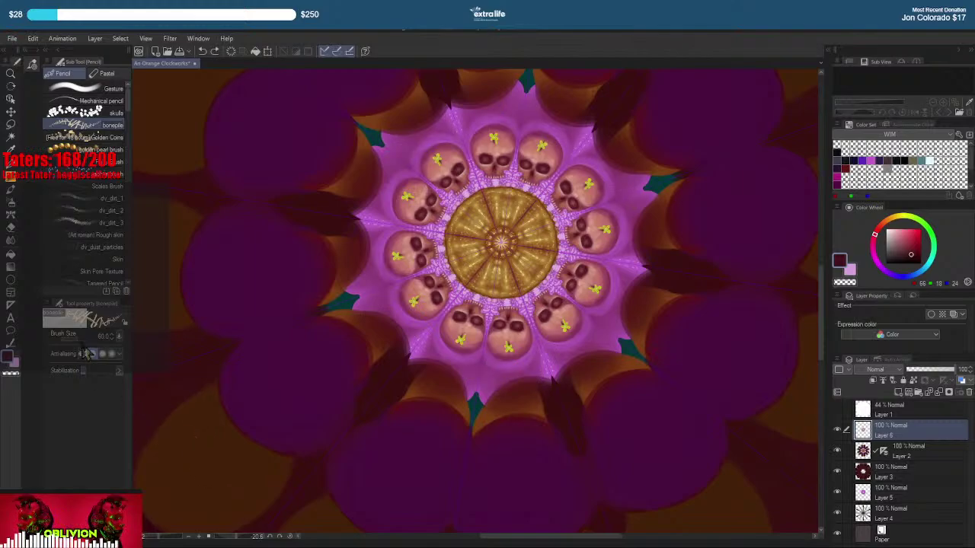
Try a dense band of bones around the skull ring with the bonepile brush greatly enlarged
drag(79, 341, 82, 340)
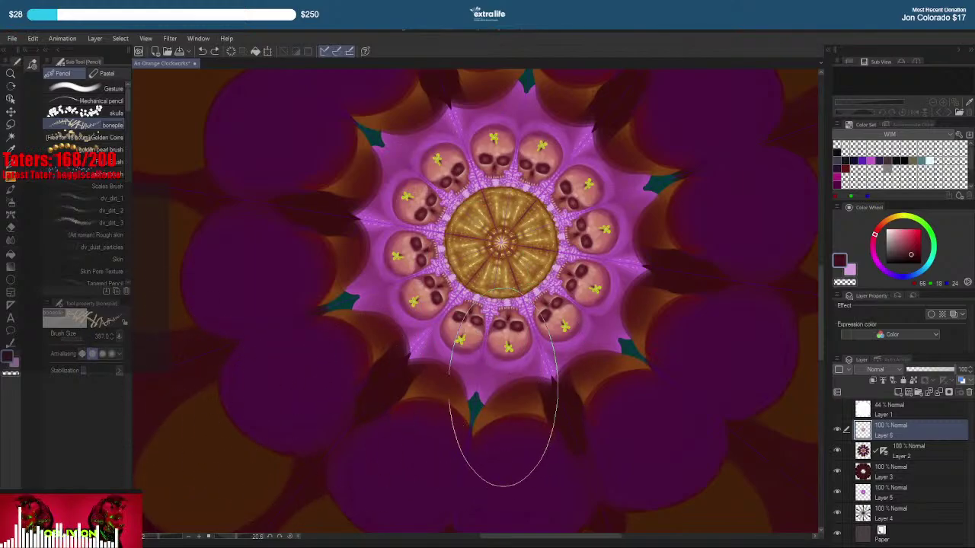
click(499, 384)
mouse_move(499, 389)
mouse_down()
mouse_move(490, 357)
mouse_move(485, 392)
mouse_move(509, 364)
mouse_move(533, 348)
mouse_up()
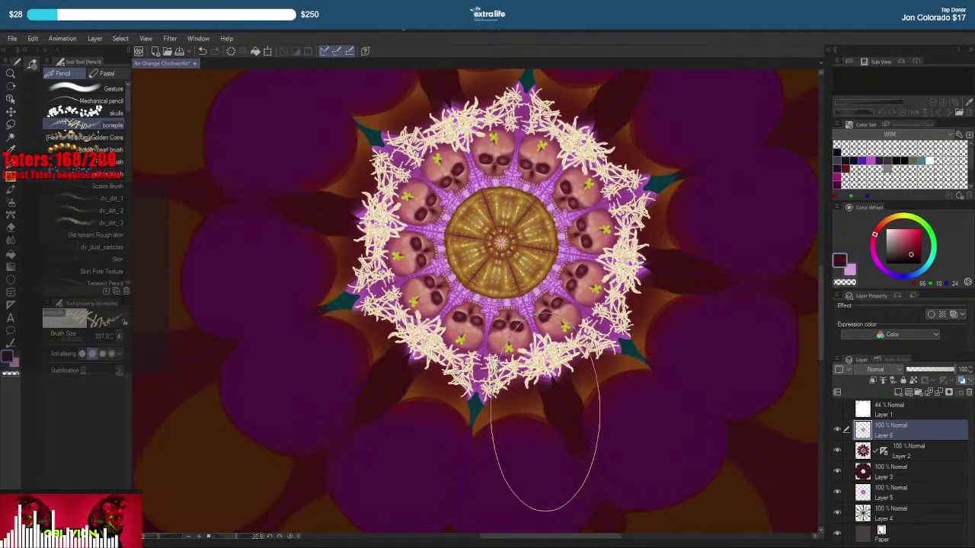
key(ctrl+z)
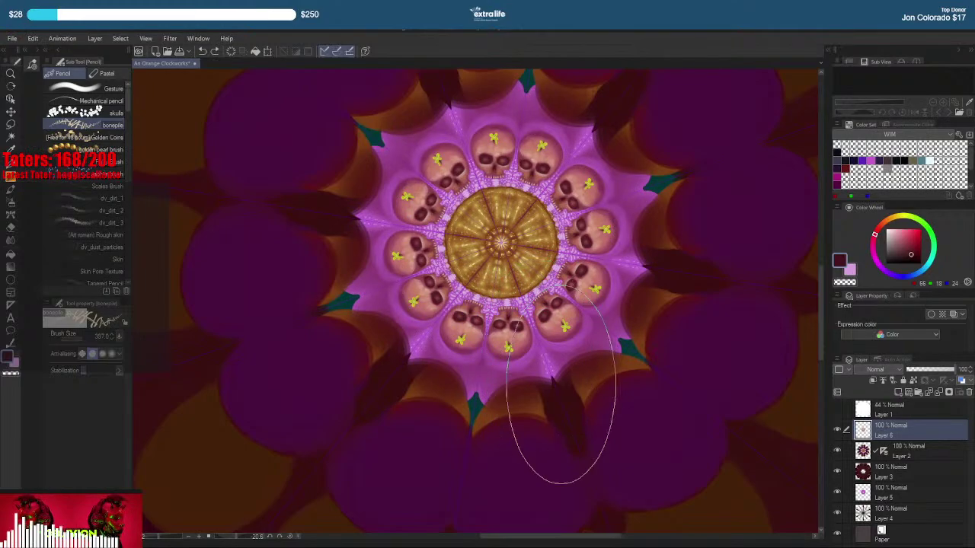
Try a band of bones over the skull ring on Layer 6 with the bonepile brush reduced to size 70
key([)
key([)
key([)
key([)
key([)
key([)
key(bracketleft)
key(bracketleft)
key(bracketleft)
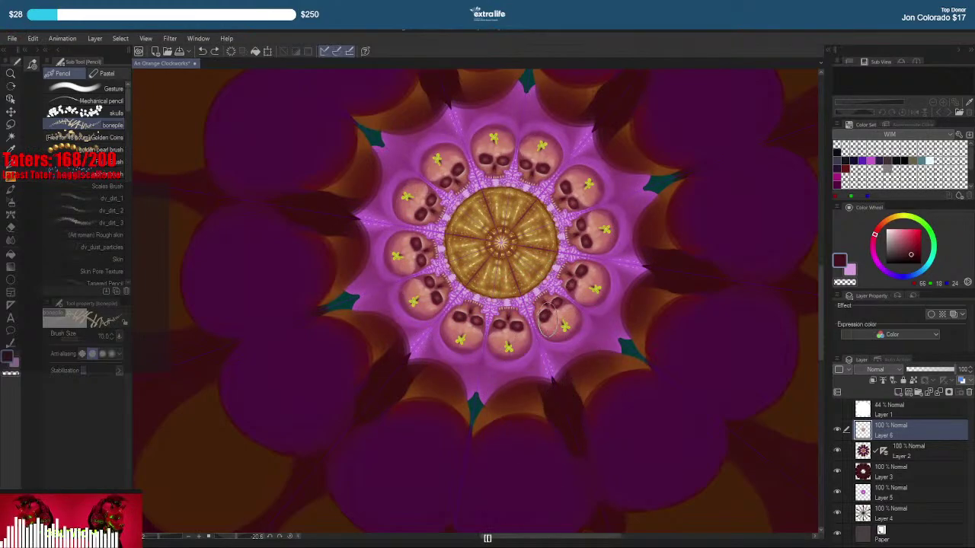
mouse_move(541, 350)
mouse_down()
mouse_move(535, 343)
mouse_move(521, 363)
mouse_move(487, 373)
mouse_move(537, 380)
mouse_move(472, 415)
mouse_move(482, 332)
mouse_move(477, 404)
mouse_move(543, 360)
mouse_move(533, 339)
mouse_move(555, 369)
mouse_up()
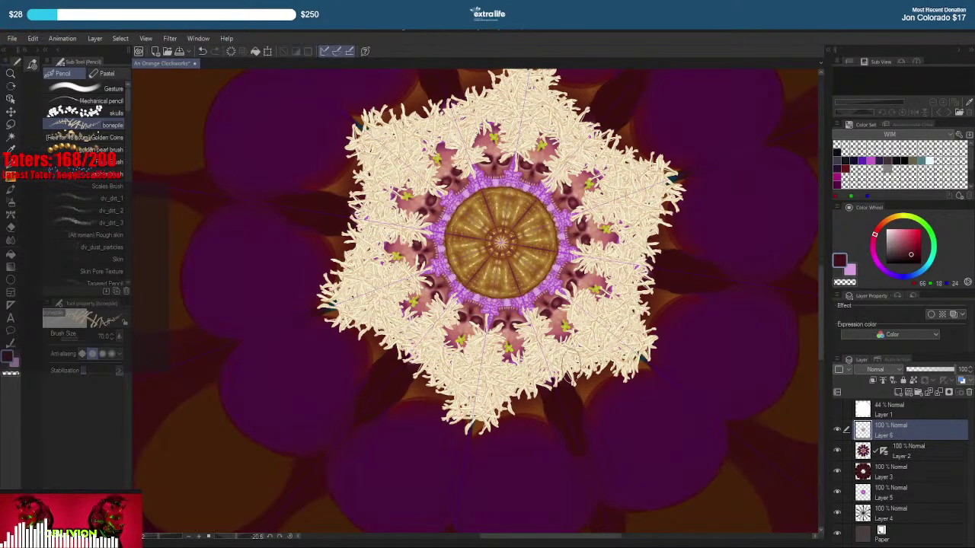
key(ctrl+z)
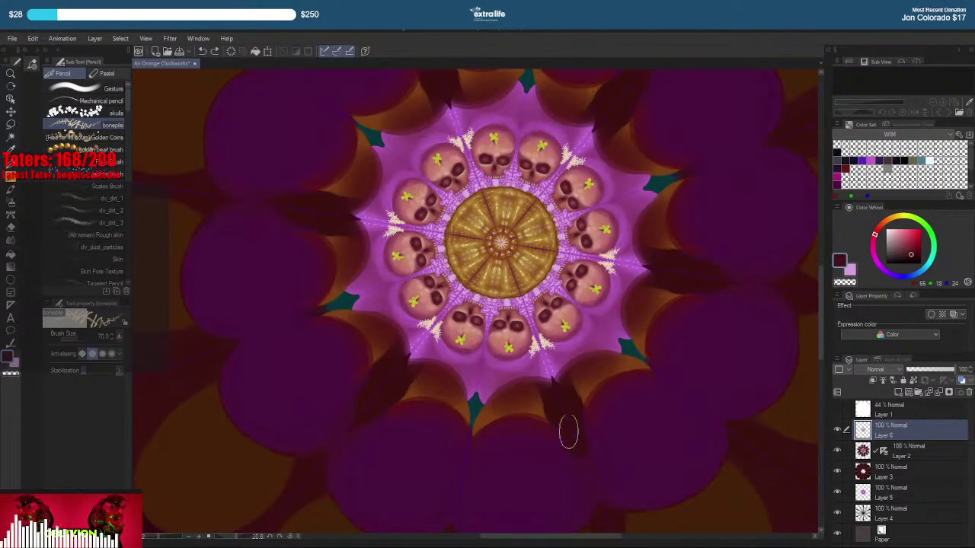
key(ctrl+z)
Try the bone band behind the skulls on a new layer above Layer 2, merge that layer down and return to Layer 6
key(ctrl+shift+n)
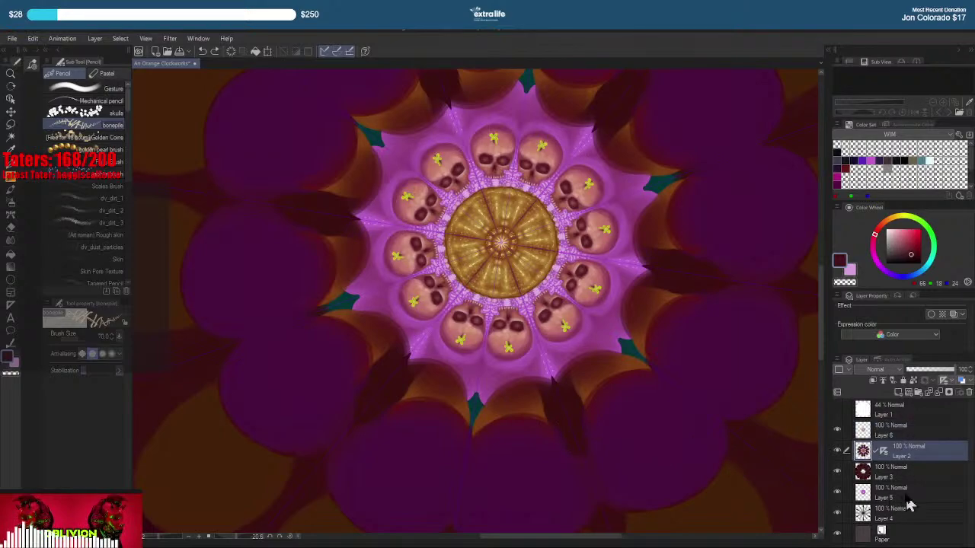
mouse_move(495, 352)
mouse_down()
mouse_move(508, 381)
mouse_move(523, 375)
mouse_move(490, 386)
mouse_move(553, 396)
mouse_move(538, 348)
mouse_move(477, 368)
mouse_move(487, 378)
mouse_move(549, 373)
mouse_up()
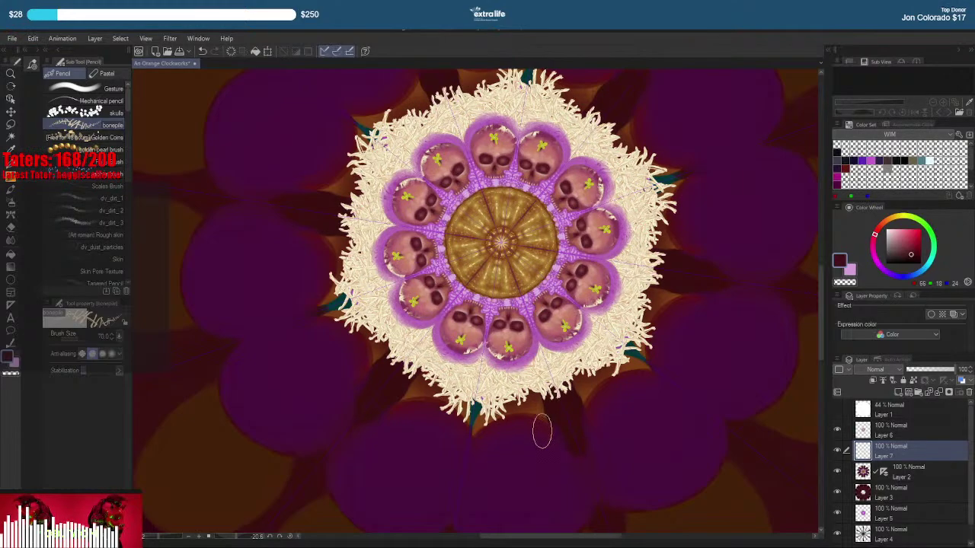
key(ctrl+z)
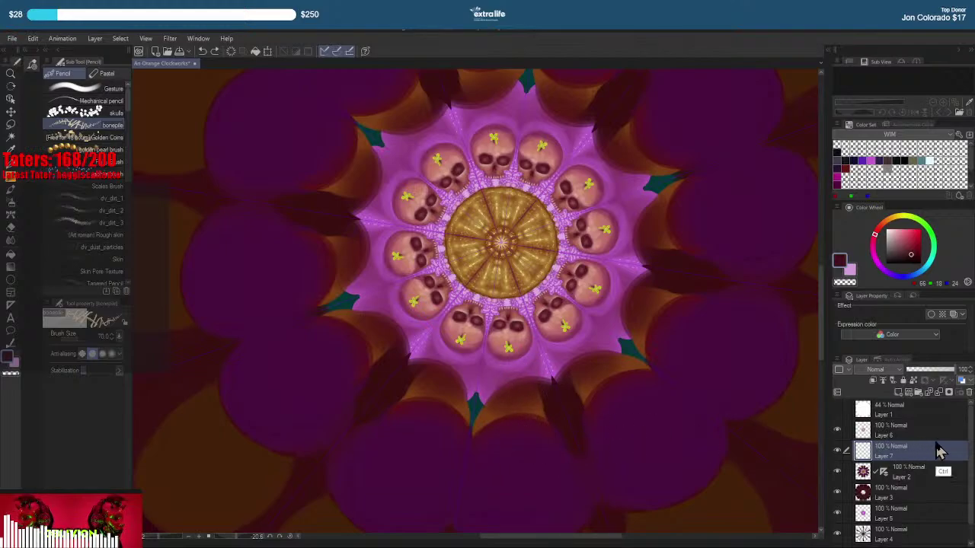
key(ctrl+e)
click(914, 431)
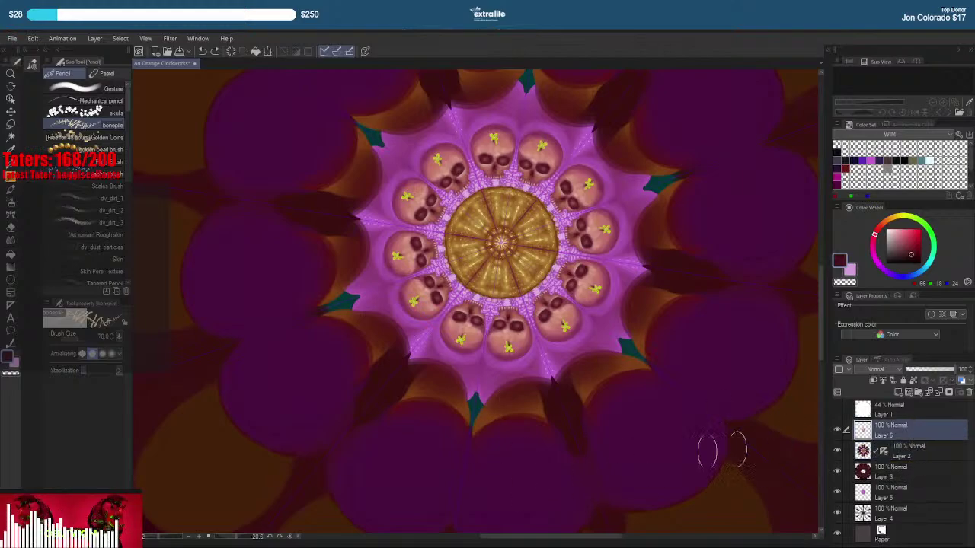
Paint a spoked, web-like band around the skull ring on Layer 6 with the Experimental Transparent brush at size 30 in a sampled dark red
mouse_move(542, 359)
mouse_down()
mouse_move(516, 372)
mouse_move(530, 465)
mouse_up()
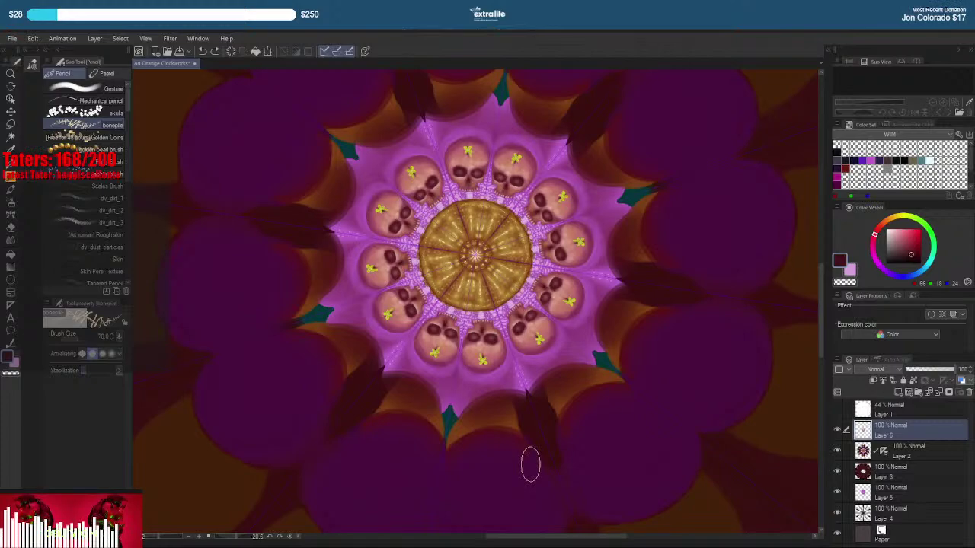
right_click(491, 409)
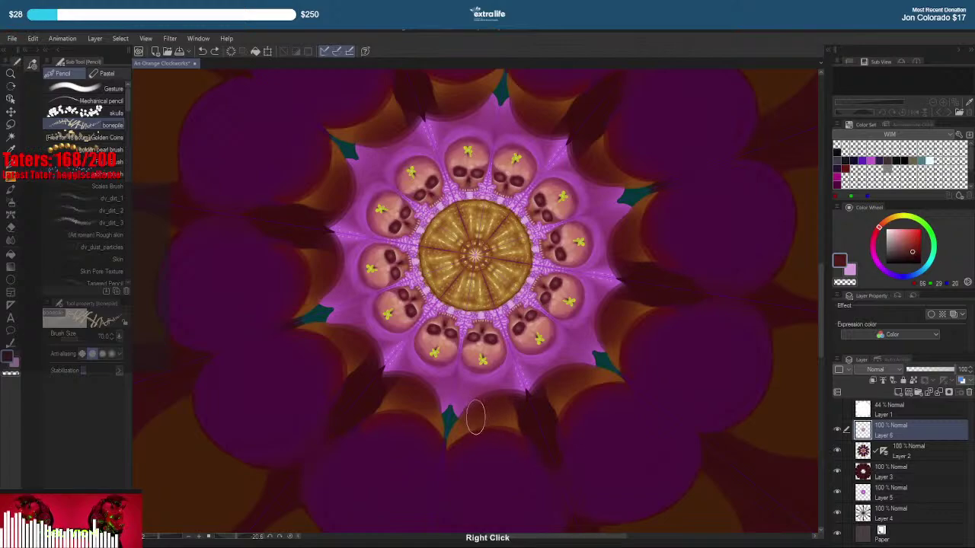
key(b)
click(113, 134)
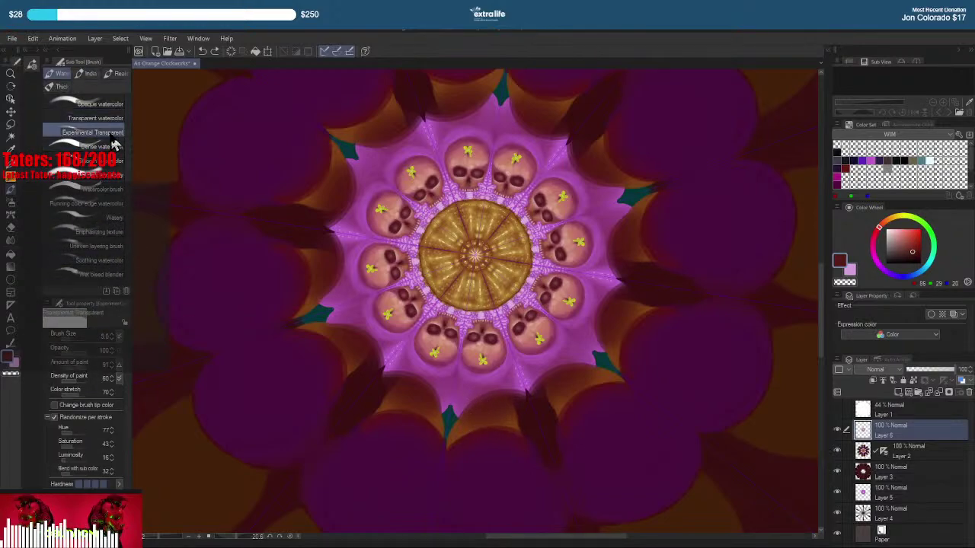
key(bracketright)
key(bracketright)
key(bracketright)
key(bracketright)
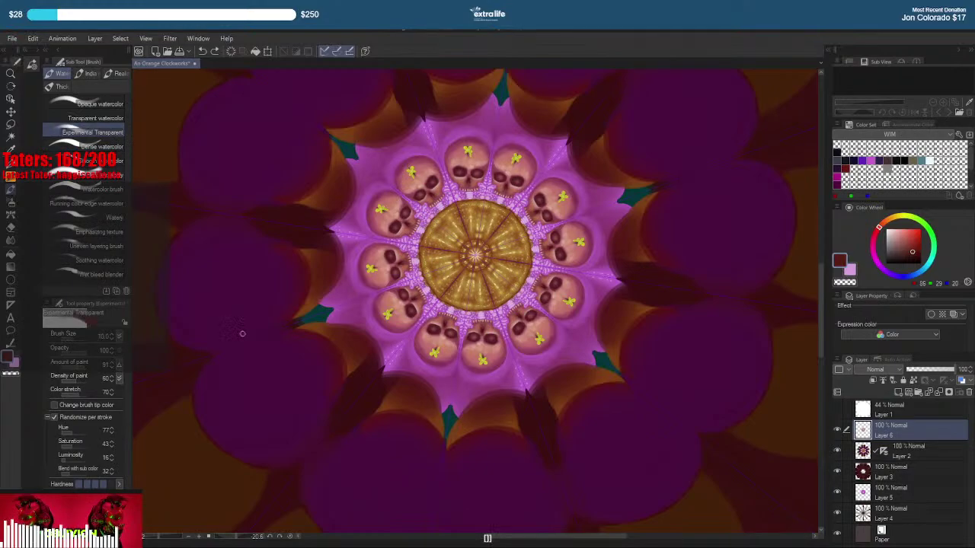
mouse_move(465, 407)
mouse_down()
mouse_move(522, 397)
mouse_move(483, 397)
mouse_move(463, 404)
mouse_move(524, 396)
mouse_move(451, 414)
mouse_move(466, 414)
mouse_move(455, 423)
mouse_move(489, 396)
mouse_move(472, 393)
mouse_move(499, 392)
mouse_move(460, 394)
mouse_move(512, 391)
mouse_move(463, 396)
mouse_move(479, 390)
mouse_move(472, 382)
mouse_move(502, 380)
mouse_move(463, 396)
mouse_move(454, 415)
mouse_move(458, 392)
mouse_move(456, 402)
mouse_move(477, 390)
mouse_move(463, 397)
mouse_move(513, 394)
mouse_move(534, 417)
mouse_move(512, 368)
mouse_move(526, 404)
mouse_move(513, 376)
mouse_move(474, 386)
mouse_move(515, 395)
mouse_move(463, 385)
mouse_move(456, 407)
mouse_move(462, 366)
mouse_move(457, 379)
mouse_move(486, 407)
mouse_move(514, 396)
mouse_move(463, 394)
mouse_move(517, 383)
mouse_move(526, 396)
mouse_move(515, 366)
mouse_move(532, 415)
mouse_move(518, 384)
mouse_move(487, 384)
mouse_move(457, 409)
mouse_move(456, 375)
mouse_move(451, 430)
mouse_up()
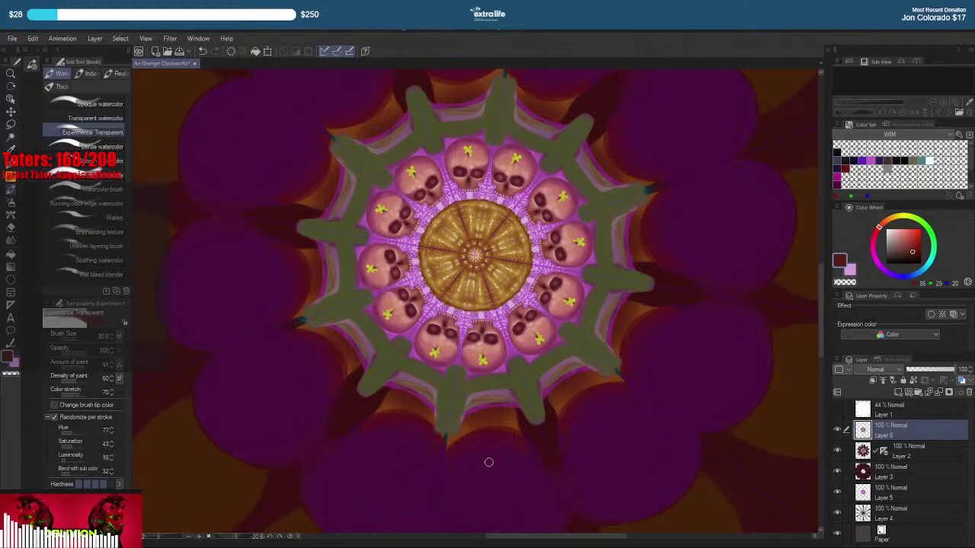
mouse_move(453, 370)
mouse_down()
mouse_move(451, 419)
mouse_move(448, 410)
mouse_up()
mouse_move(455, 370)
mouse_down()
mouse_move(445, 438)
mouse_move(455, 377)
mouse_move(451, 413)
mouse_move(495, 383)
mouse_move(527, 398)
mouse_move(515, 363)
mouse_up()
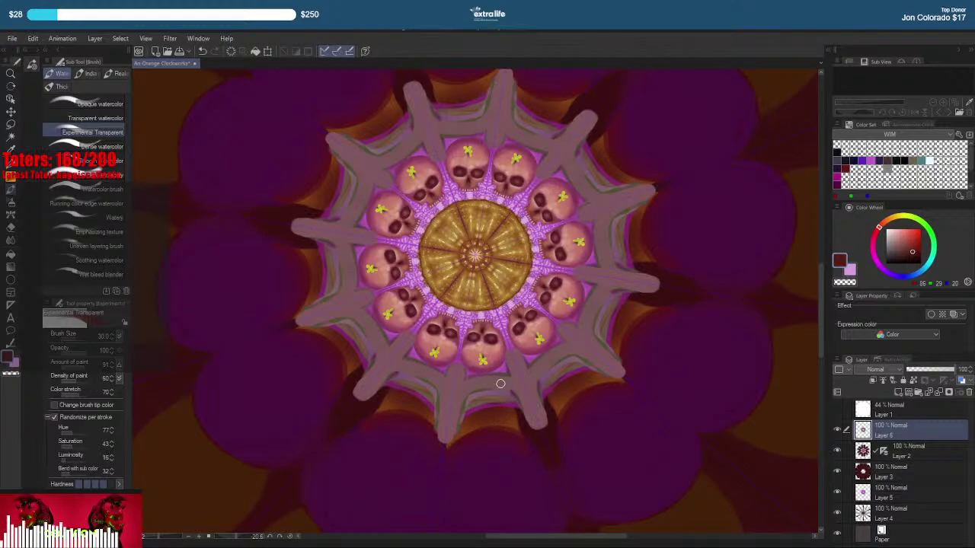
Set the Transparent watercolor brush to size 20, opacity 100 and hardness level 3, testing it on a spoke in the band's sampled mauve
click(109, 119)
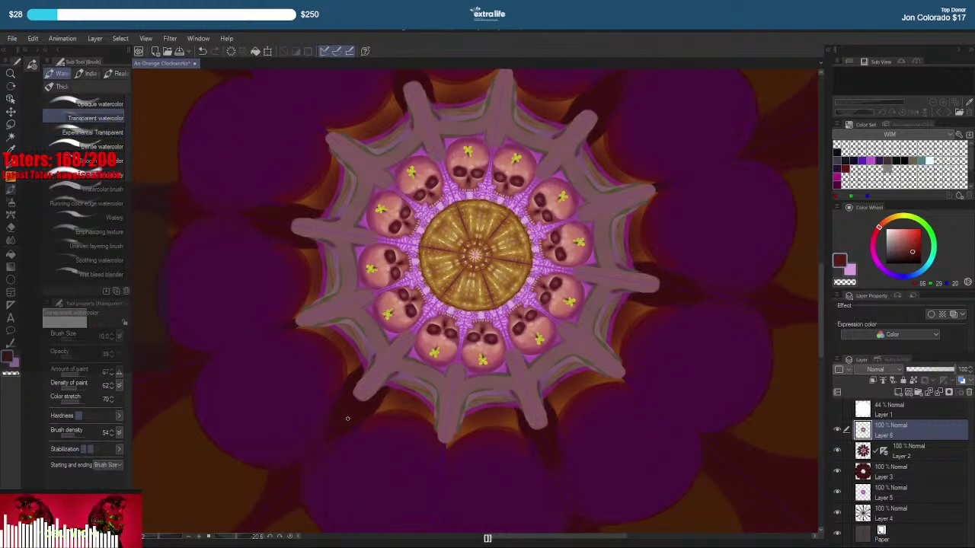
ctrl+click(457, 407)
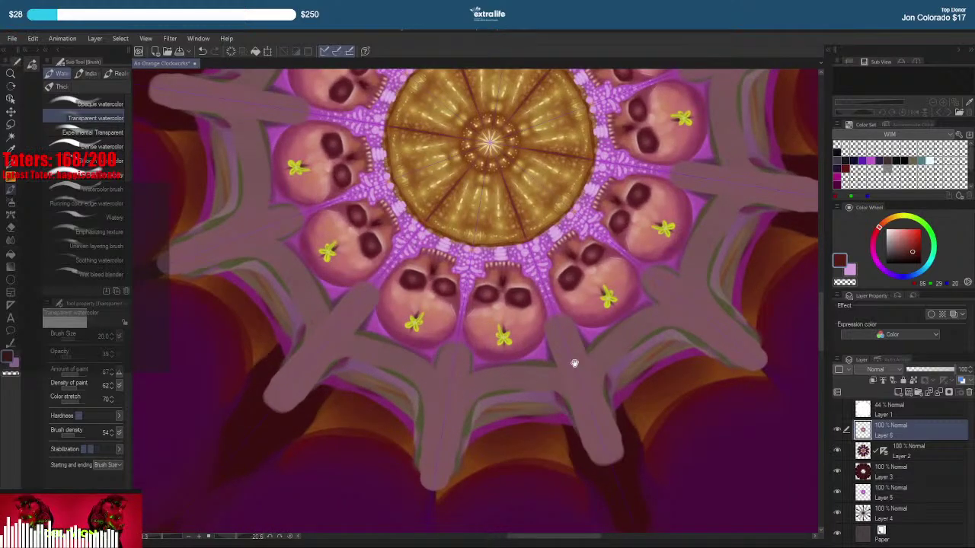
ctrl+click(452, 397)
ctrl+click(452, 397)
drag(446, 411, 448, 348)
right_click(398, 332)
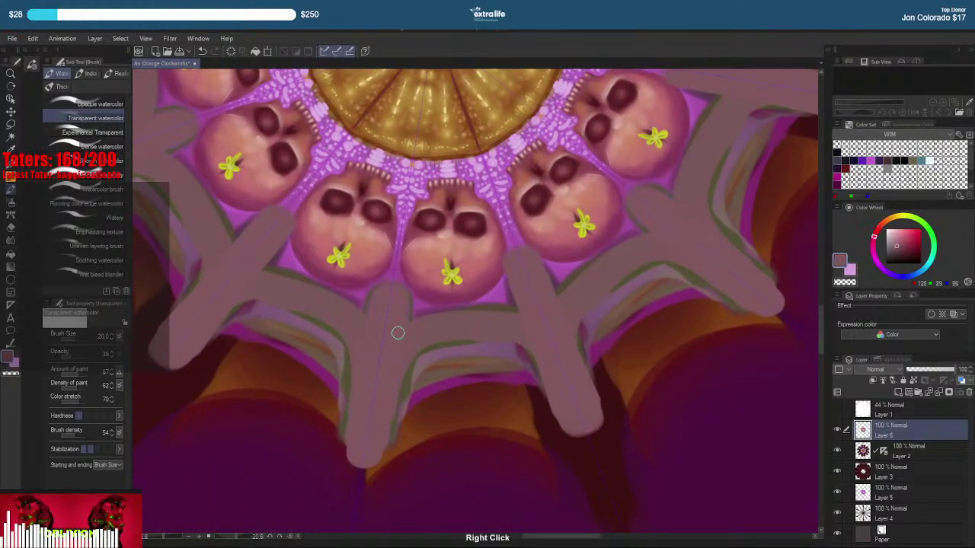
drag(386, 301, 394, 263)
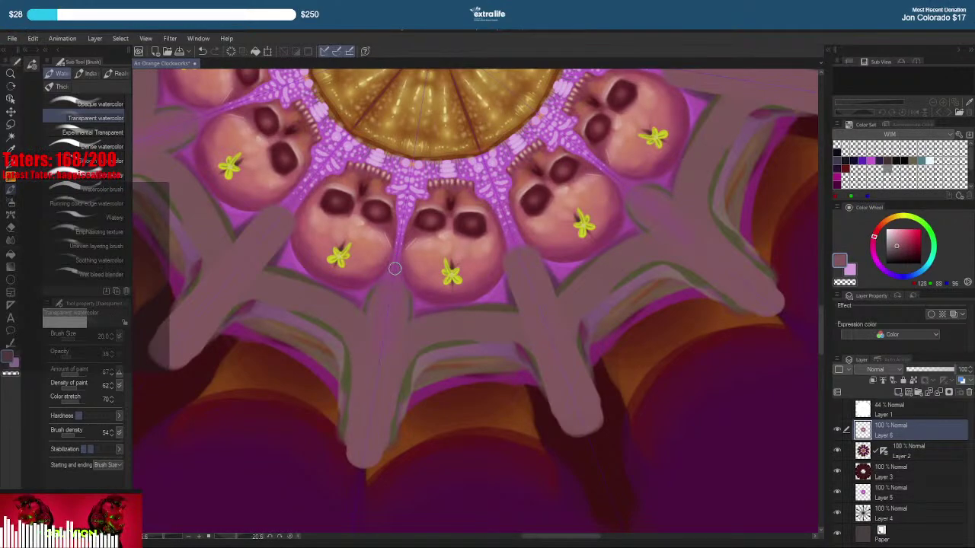
key(ctrl+z)
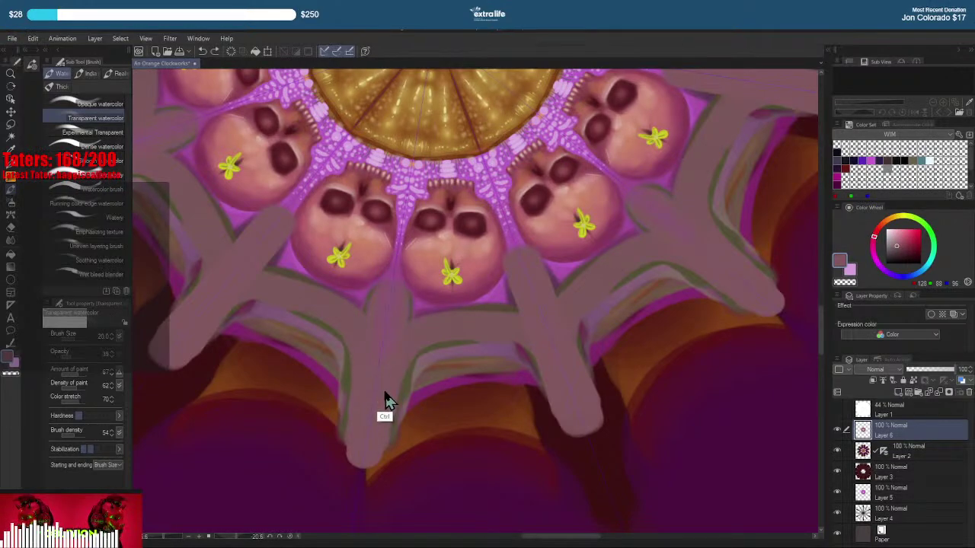
key(ctrl+z)
drag(74, 355, 151, 367)
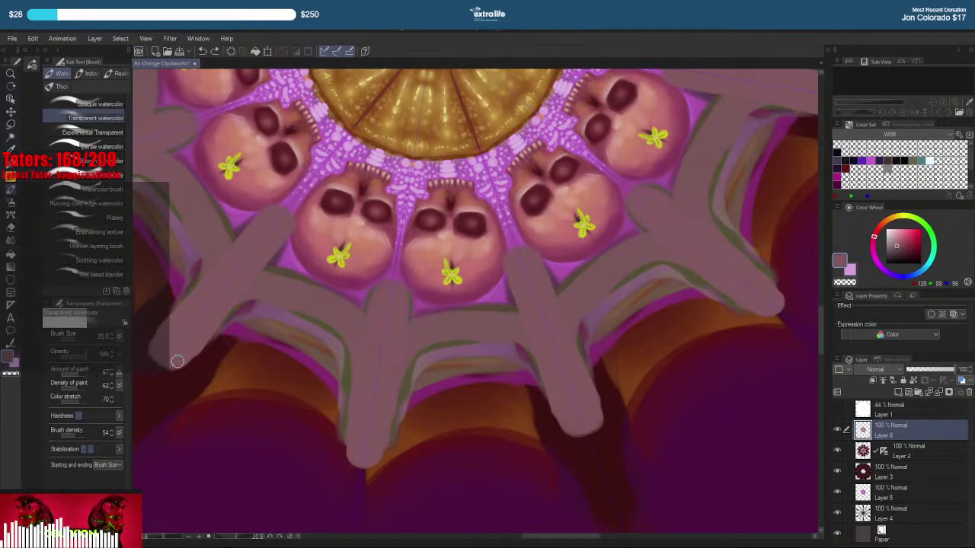
click(95, 415)
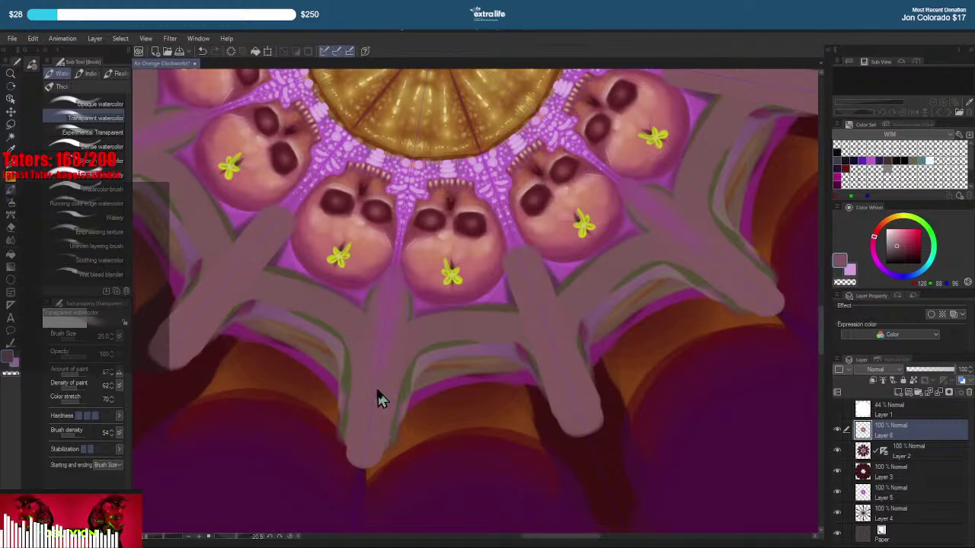
key(ctrl+z)
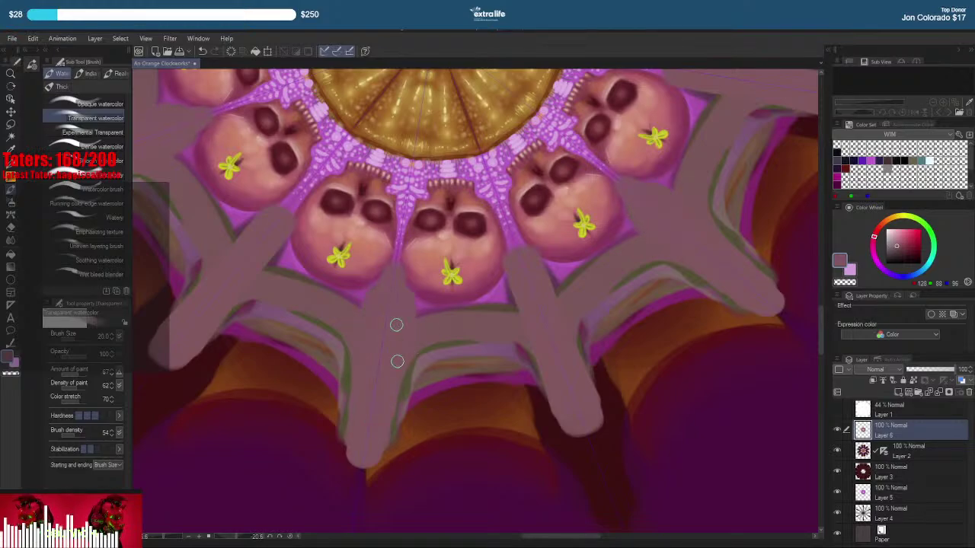
Widen and taper the spokes in mauve and paint over the green edge of the connecting band beneath the skulls
drag(400, 324, 384, 424)
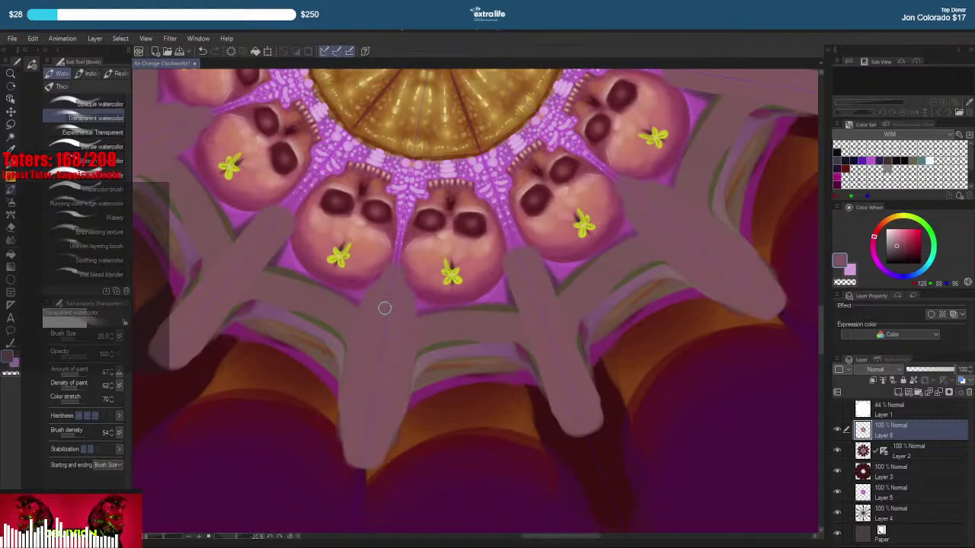
drag(359, 454, 370, 462)
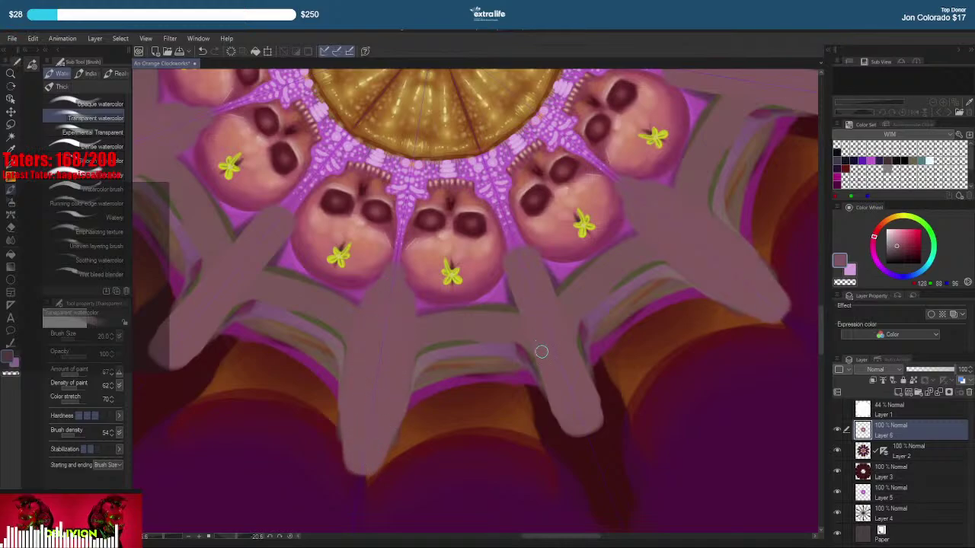
mouse_move(532, 300)
mouse_down()
mouse_move(571, 396)
mouse_move(541, 357)
mouse_move(544, 290)
mouse_move(583, 426)
mouse_move(528, 342)
mouse_move(544, 299)
mouse_move(584, 415)
mouse_move(540, 357)
mouse_move(529, 286)
mouse_up()
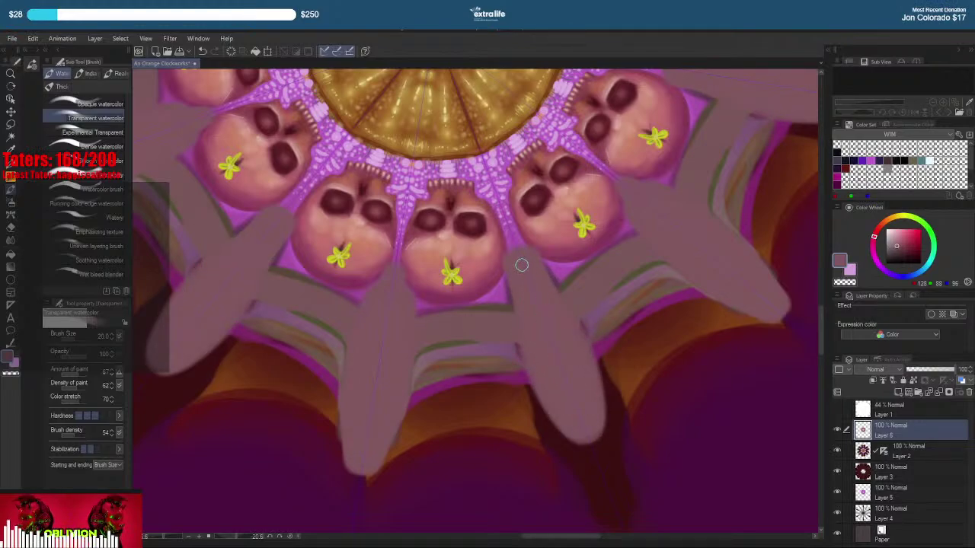
drag(521, 315, 555, 404)
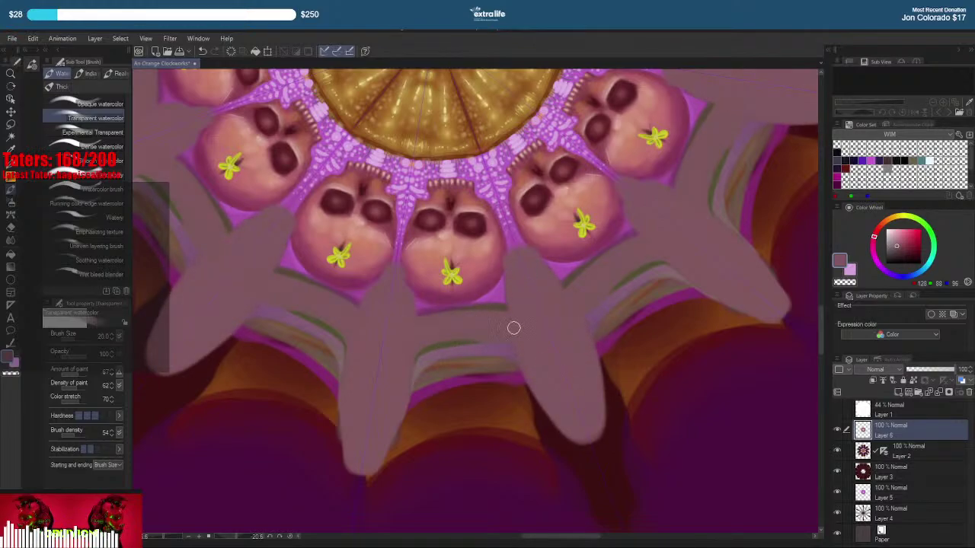
drag(414, 326, 513, 323)
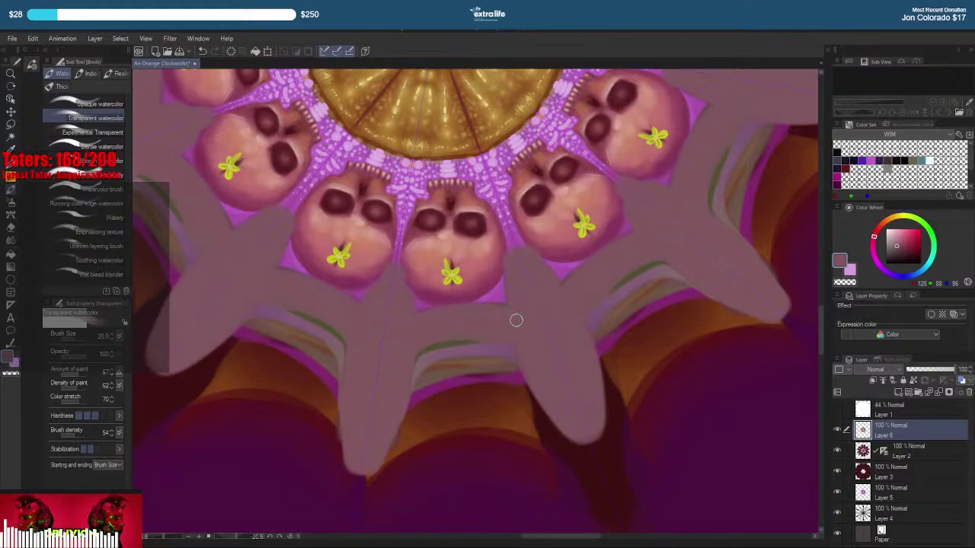
Refine the inner ends of the spokes between the skulls, reducing the brush to size 10
drag(474, 322, 489, 405)
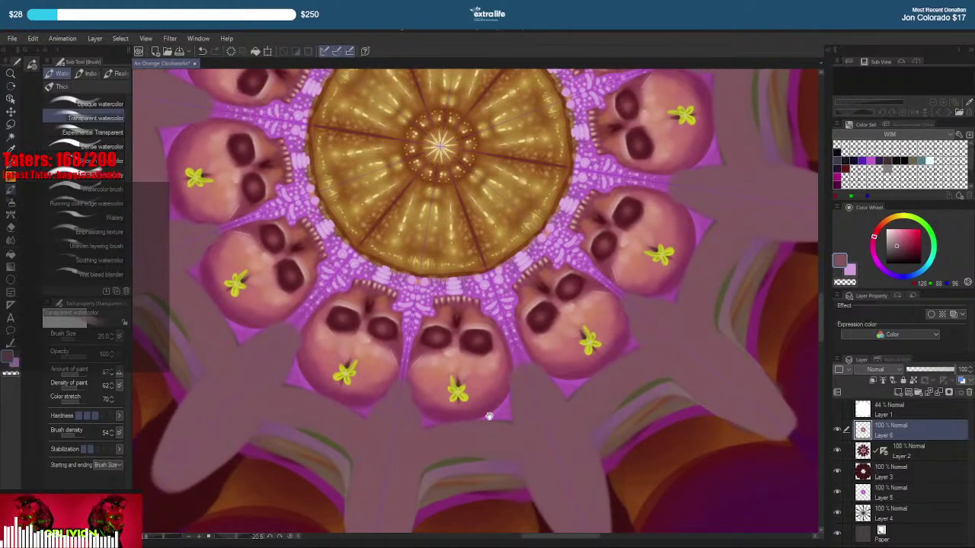
drag(457, 366, 475, 388)
drag(439, 443, 457, 411)
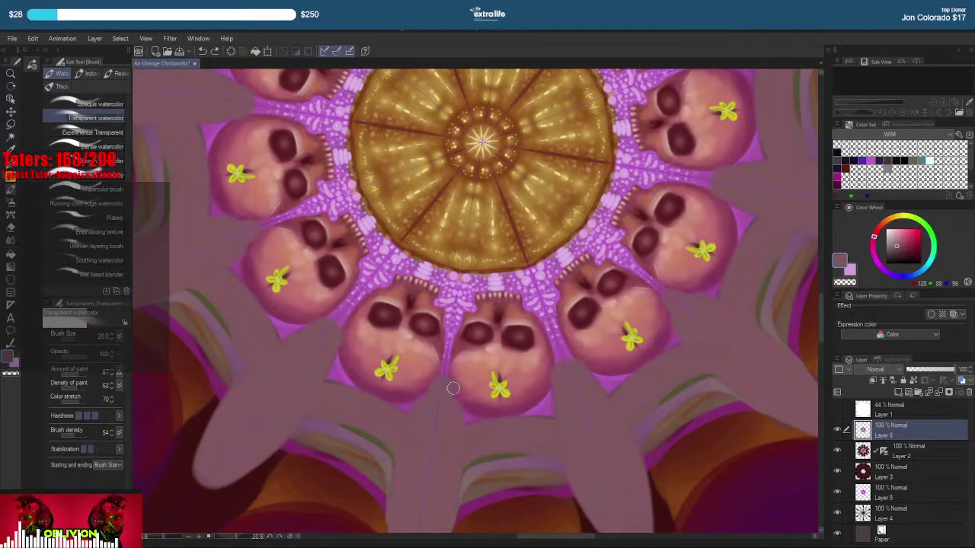
key(bracketleft)
key(bracketleft)
key(bracketleft)
key(bracketleft)
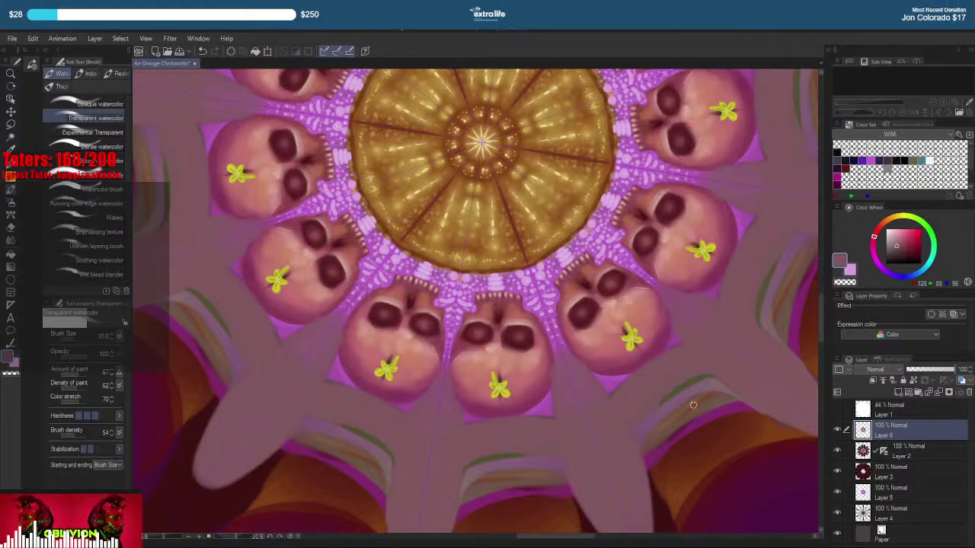
Prepare the Soft Color Pen with a light dusty pink (RGB 182, 143, 140), mixed from the band's sampled mauve
key(p)
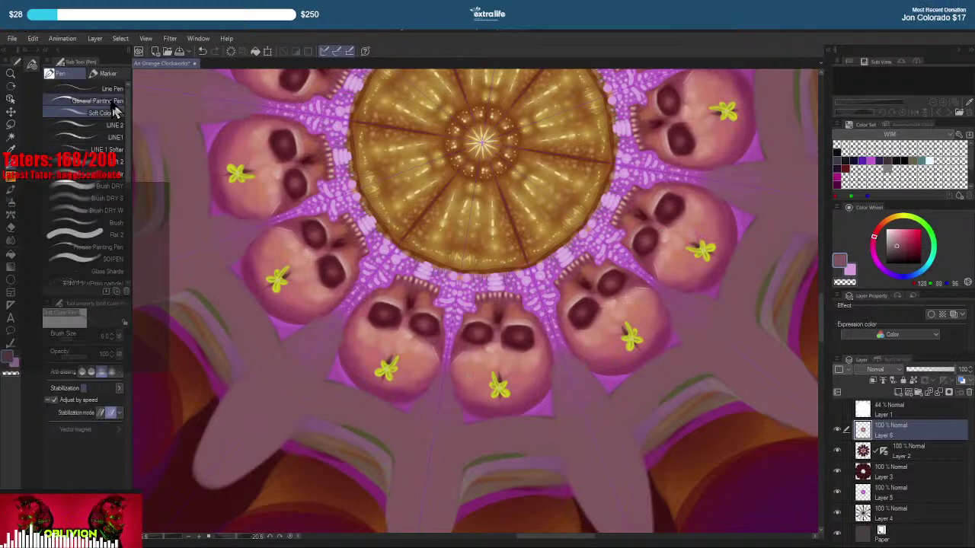
right_click(451, 441)
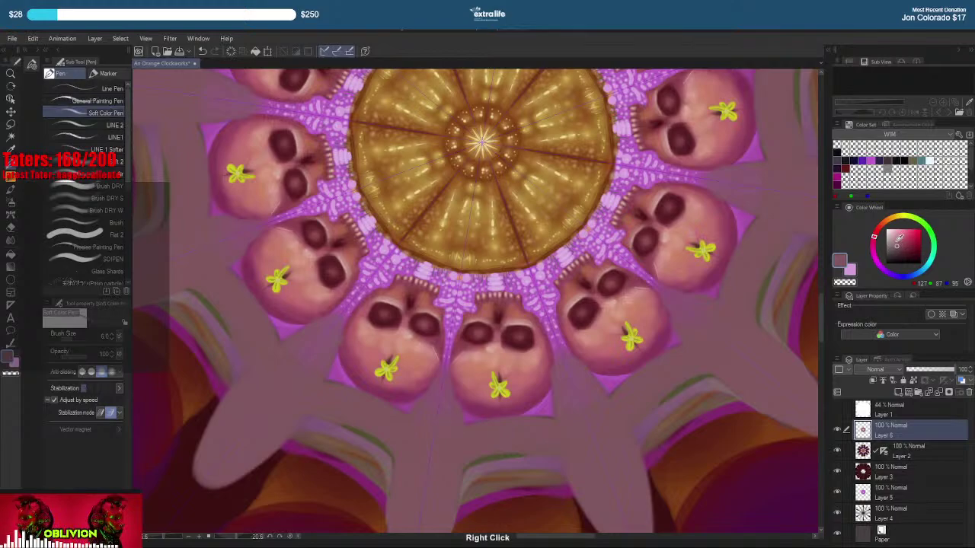
drag(899, 242, 878, 228)
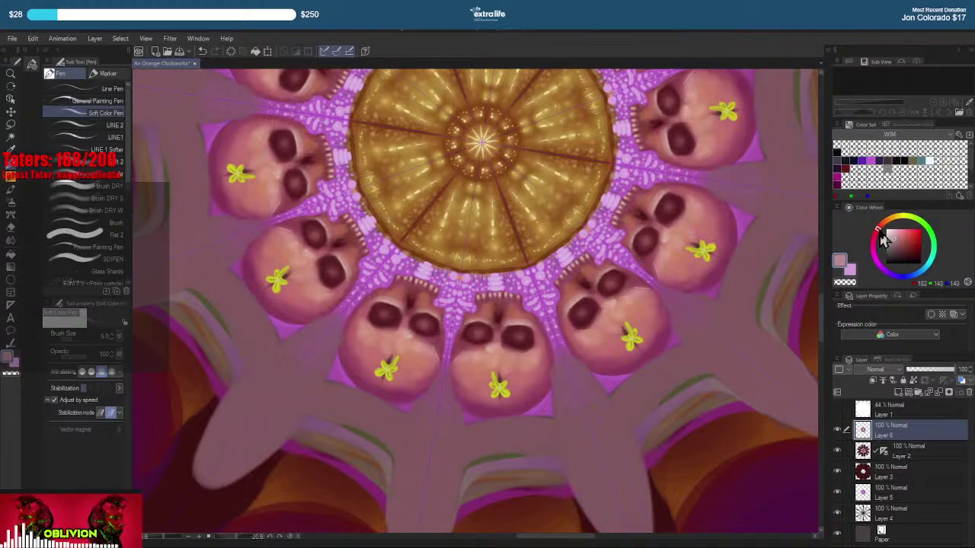
Try a pair of curved light pink lines across the inner part of a spoke
mouse_move(427, 404)
mouse_down()
mouse_move(452, 404)
mouse_move(461, 428)
mouse_move(443, 416)
mouse_up()
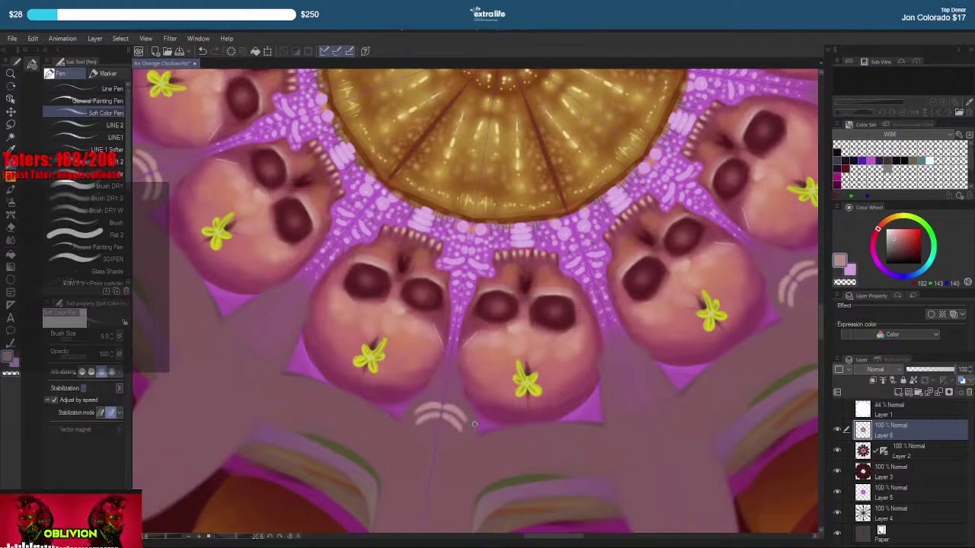
key(ctrl+z)
key(ctrl+z)
Draw a light pink ribcage with a central spine, curved ribs and small dots on the inner end of a spoke between two skulls
drag(485, 380, 584, 330)
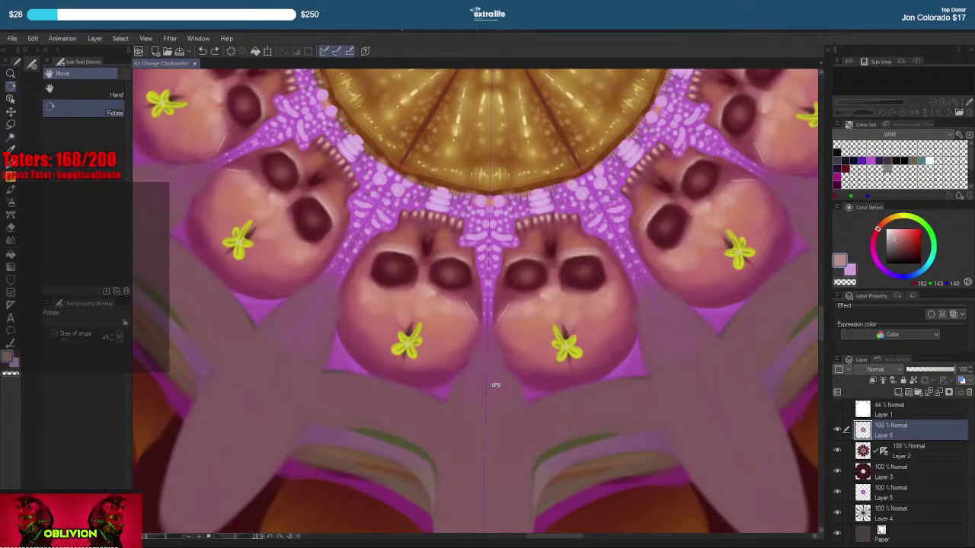
key(p)
key(ctrl)
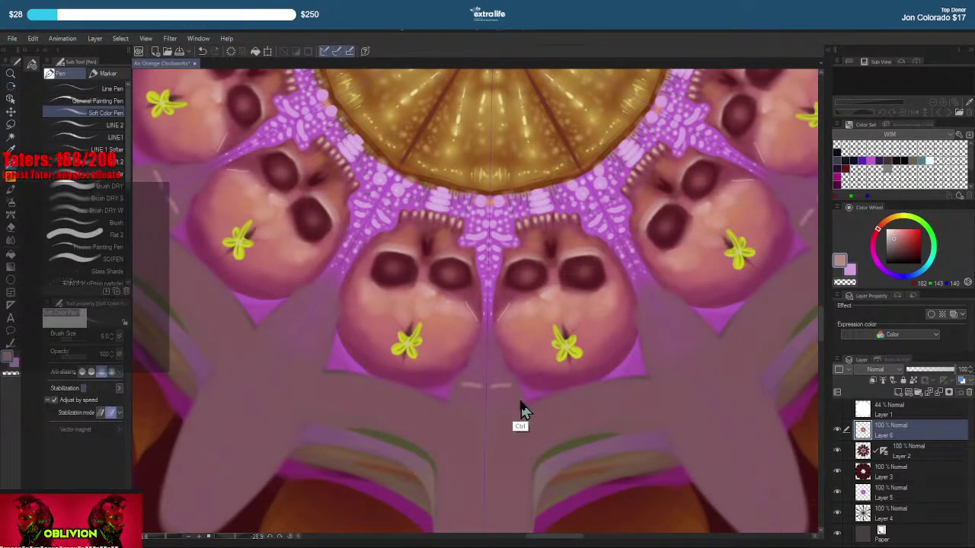
click(493, 401)
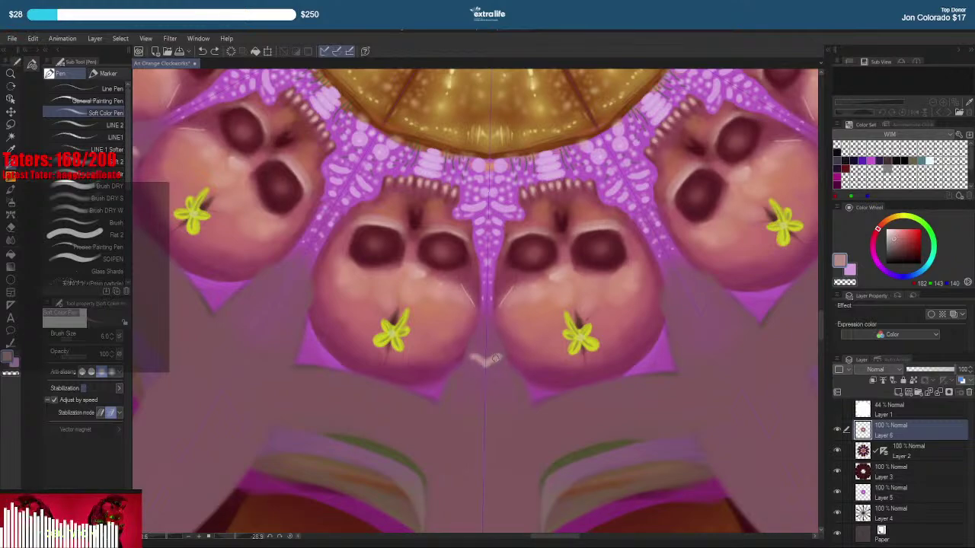
mouse_move(485, 367)
mouse_down()
mouse_move(486, 395)
mouse_move(485, 363)
mouse_move(490, 374)
mouse_move(500, 365)
mouse_move(487, 383)
mouse_move(502, 377)
mouse_move(480, 383)
mouse_up()
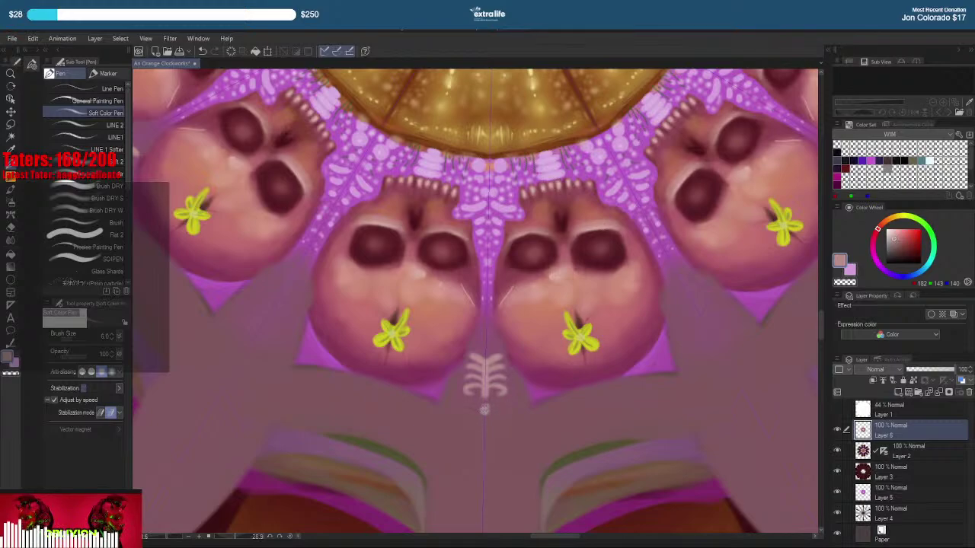
mouse_move(495, 332)
mouse_down()
mouse_move(490, 386)
mouse_move(490, 356)
mouse_up()
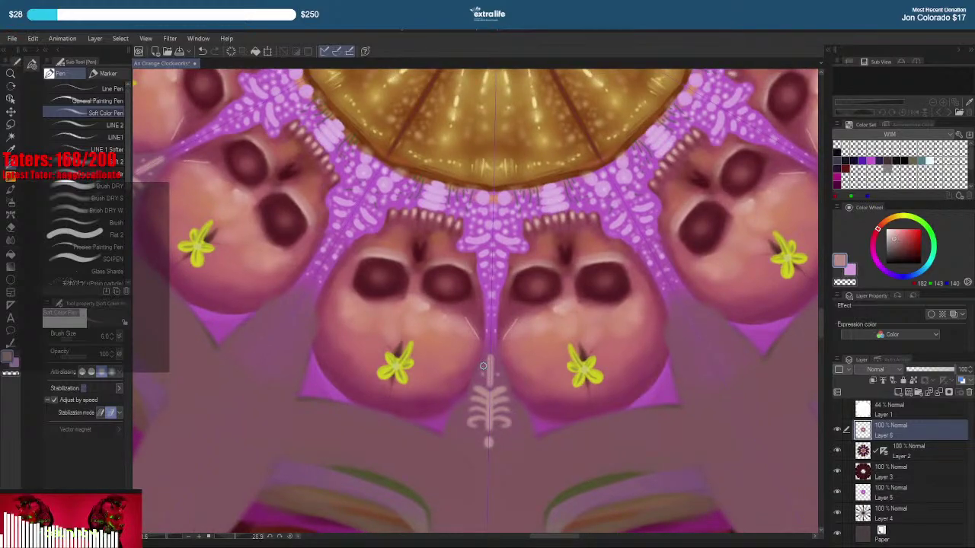
drag(498, 427, 586, 356)
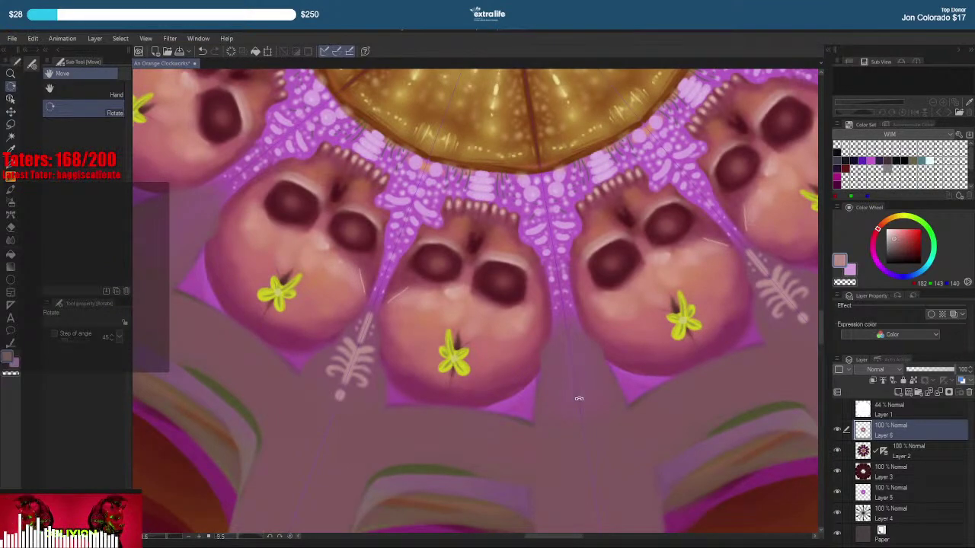
key(p)
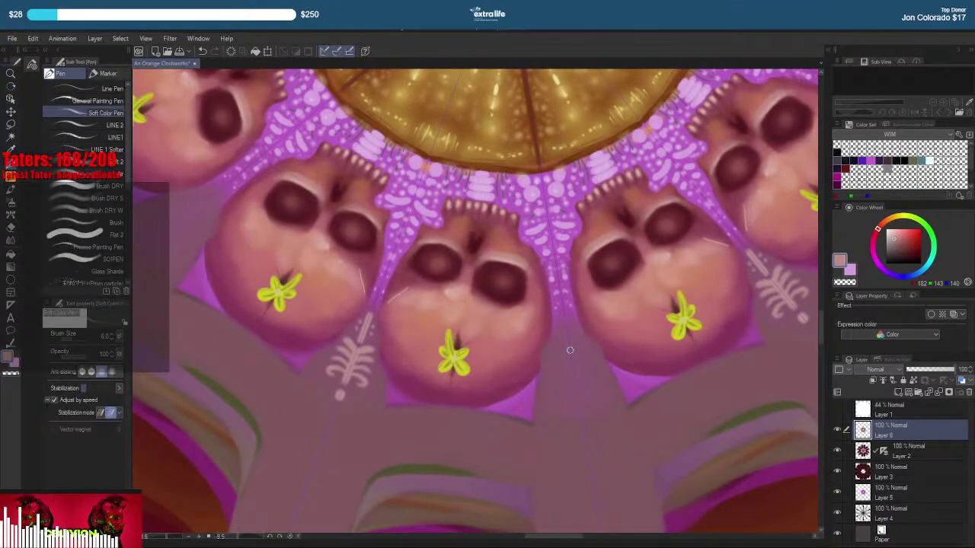
drag(564, 319, 572, 361)
key(ctrl+z)
mouse_move(564, 319)
mouse_down()
mouse_move(571, 354)
mouse_move(565, 334)
mouse_up()
key(ctrl+z)
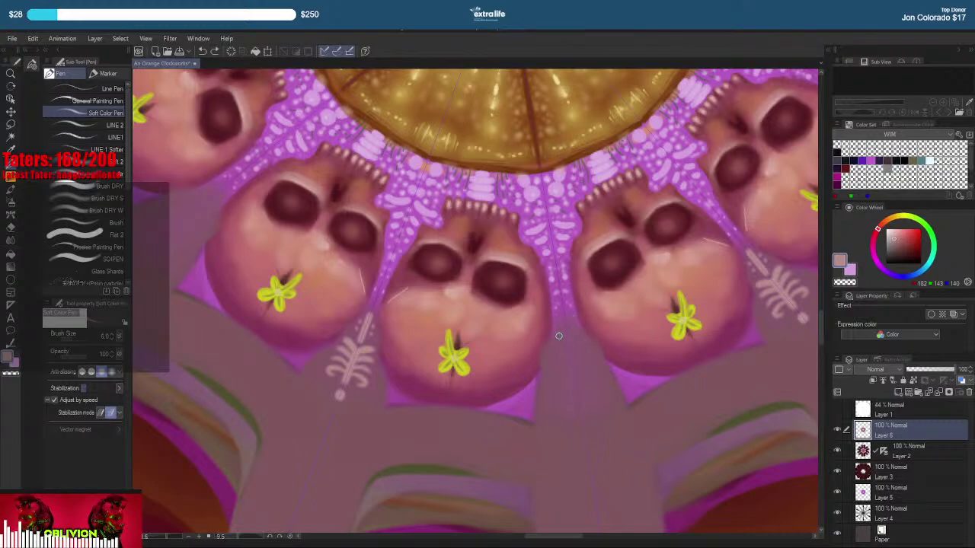
Draw a light pink totem face with dots, ringed eyes, a long nose and curved strokes on the inner end of the neighbouring spoke
click(579, 347)
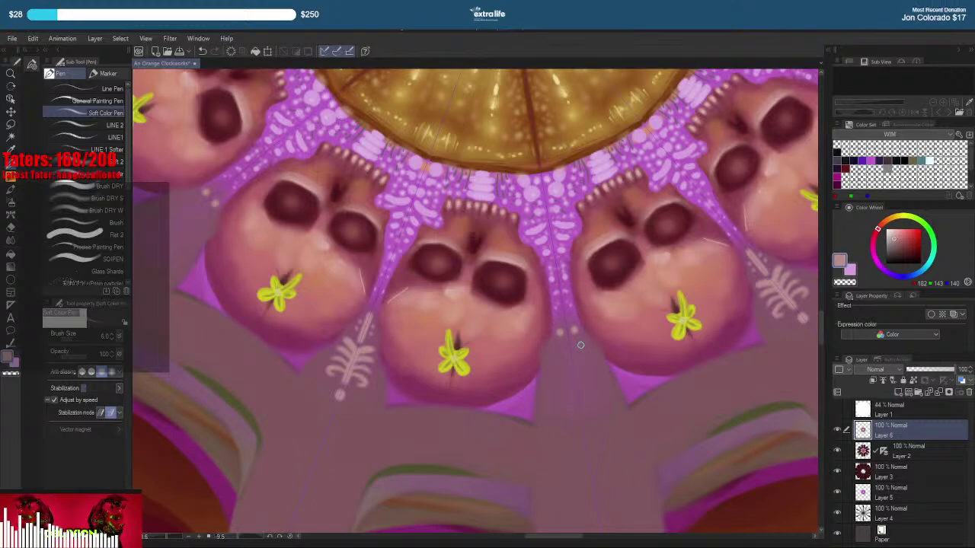
click(559, 346)
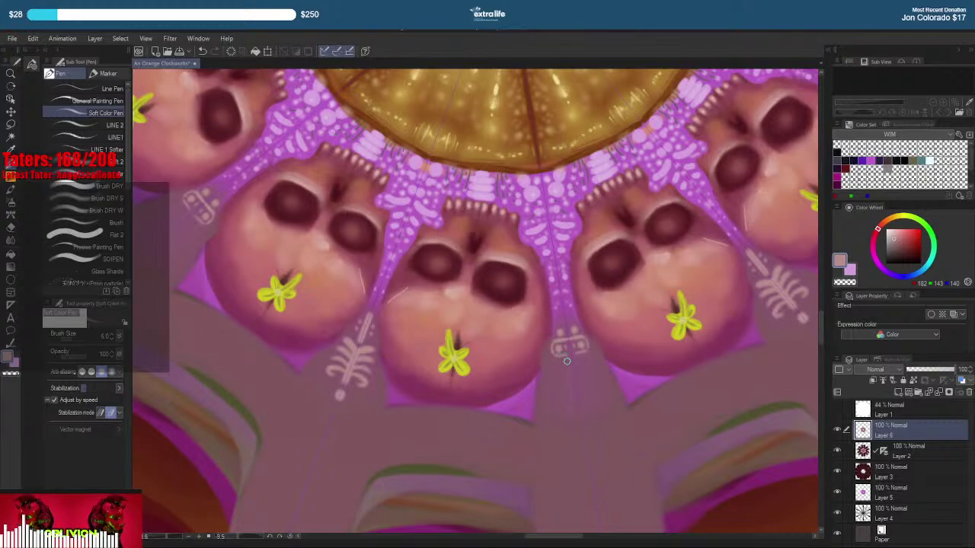
drag(568, 353, 569, 381)
drag(576, 355, 578, 377)
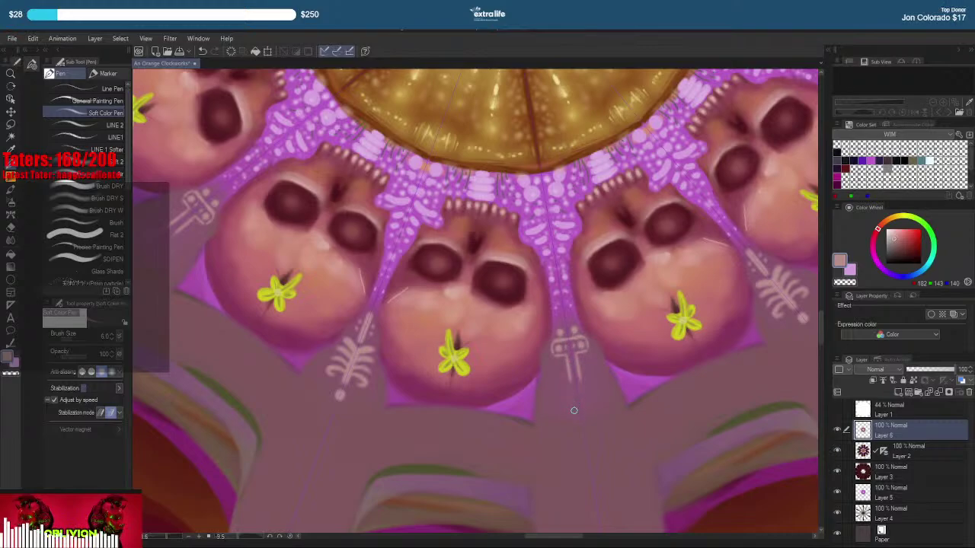
drag(566, 396, 576, 402)
mouse_move(561, 369)
mouse_down()
mouse_move(593, 380)
mouse_move(589, 411)
mouse_move(578, 380)
mouse_move(556, 392)
mouse_move(559, 418)
mouse_up()
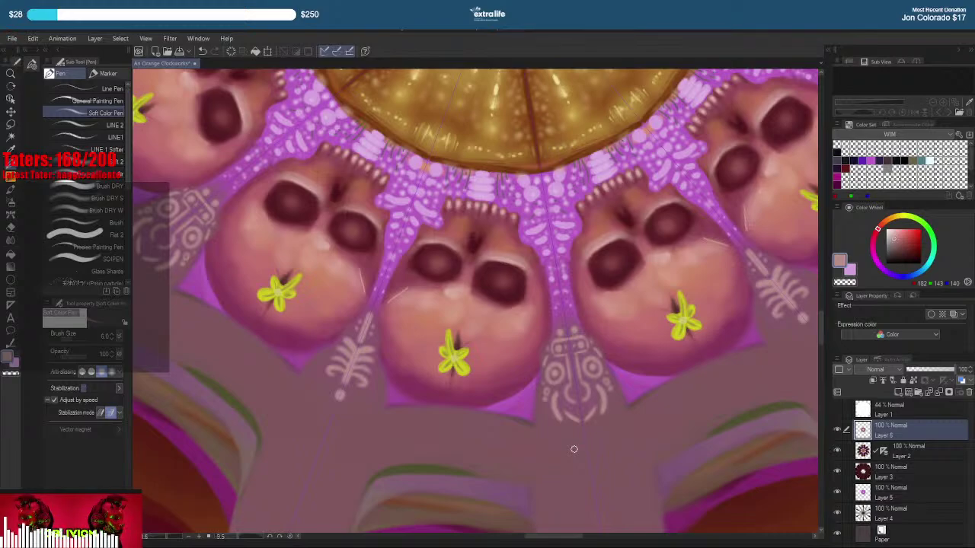
Add curved pelvis strokes around the dot below the ribcage and draw a pair of straight thigh bones along the spoke
key(r)
drag(574, 450, 440, 344)
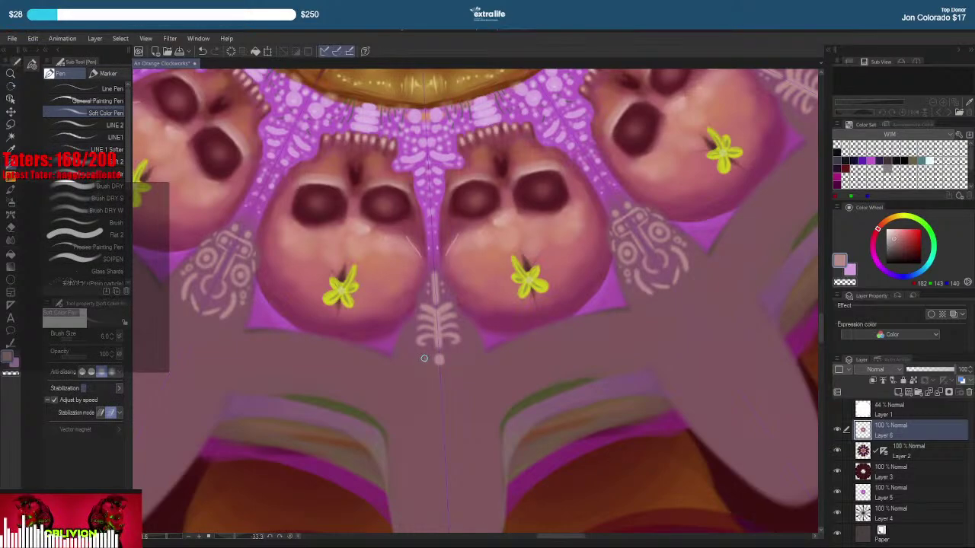
drag(424, 359, 429, 377)
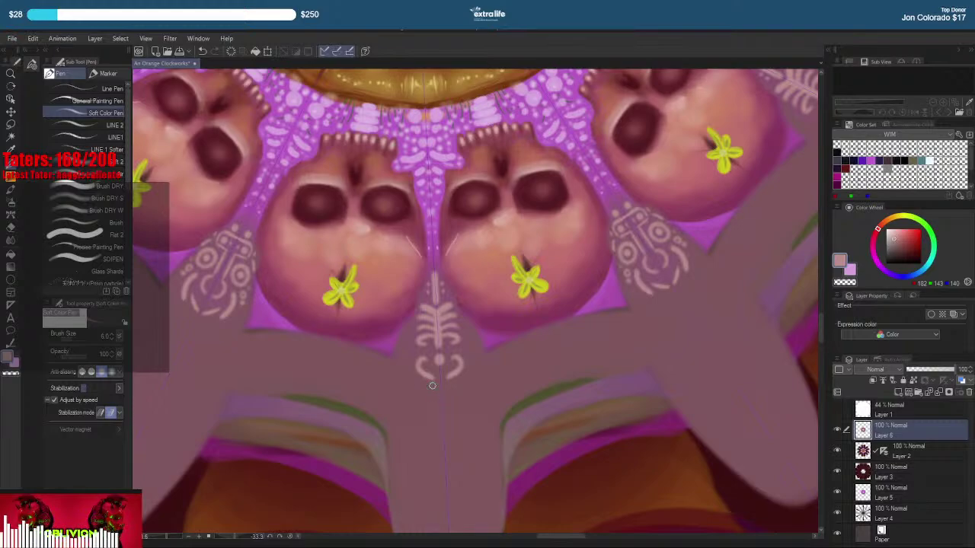
drag(431, 399, 432, 431)
drag(432, 390, 436, 440)
Extend the skeleton's legs down the spoke with knee dots, lower leg bones, ankle dots and short outward feet
mouse_move(480, 331)
mouse_down()
mouse_move(460, 343)
mouse_move(477, 345)
mouse_up()
drag(468, 425, 463, 348)
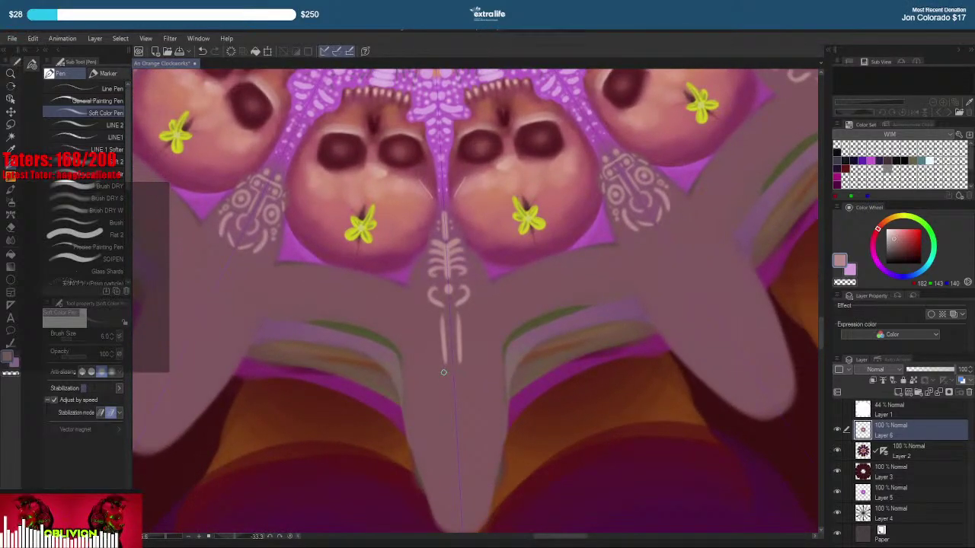
mouse_move(449, 398)
mouse_down()
mouse_move(446, 349)
mouse_move(446, 385)
mouse_up()
mouse_move(442, 347)
mouse_down()
mouse_move(445, 411)
mouse_move(424, 414)
mouse_up()
click(445, 410)
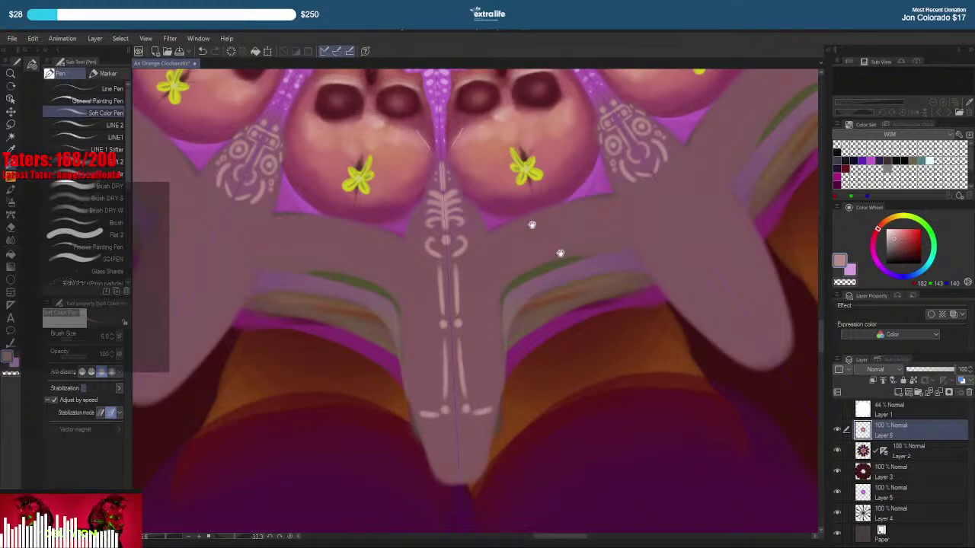
Draw the skeleton's arms with slanted upper arms beside the ribs, elbow dots and forearms reaching outward to round hands
drag(493, 242, 500, 285)
click(488, 285)
click(488, 286)
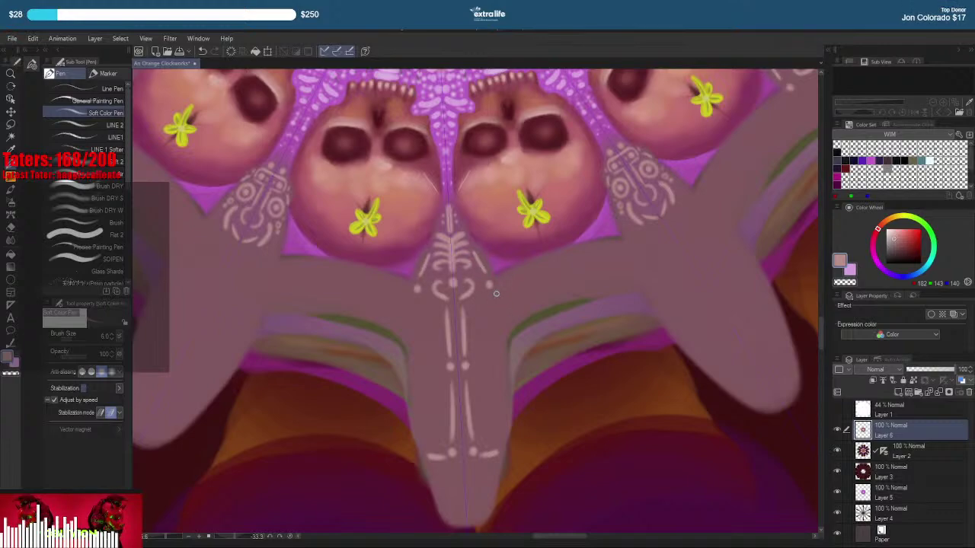
mouse_move(496, 291)
mouse_down()
mouse_move(535, 301)
mouse_move(556, 236)
mouse_move(563, 298)
mouse_move(561, 258)
mouse_move(552, 290)
mouse_move(558, 241)
mouse_move(558, 279)
mouse_up()
key(ctrl+z)
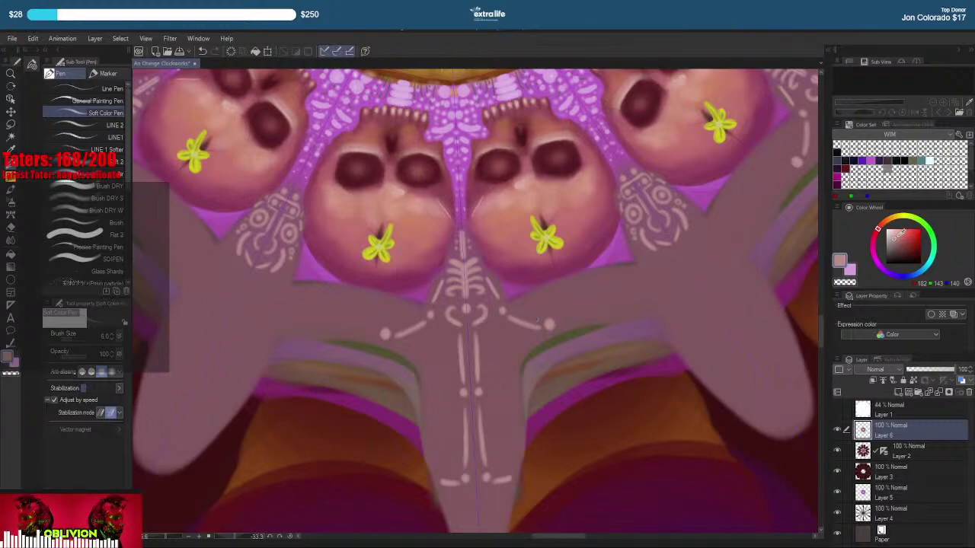
Brighten the skeleton's ribs, leg bones, feet and arms with strokes of paler pink (RGB 219, 187, 185)
drag(898, 234, 893, 229)
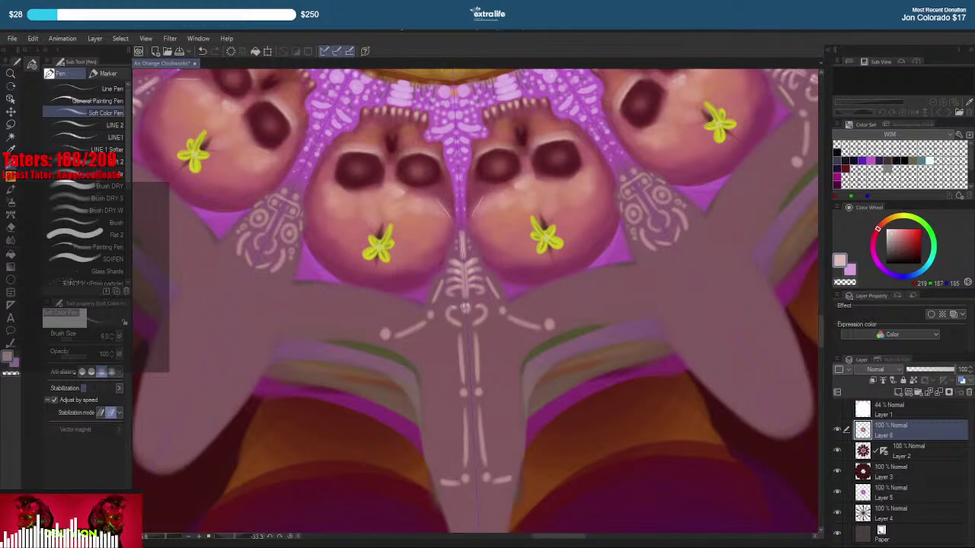
drag(460, 335, 461, 363)
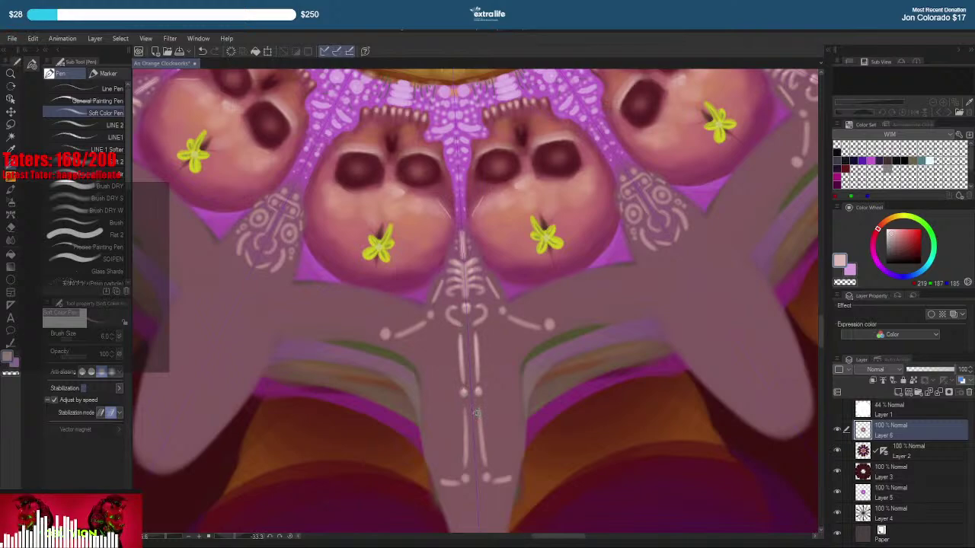
drag(466, 449, 465, 412)
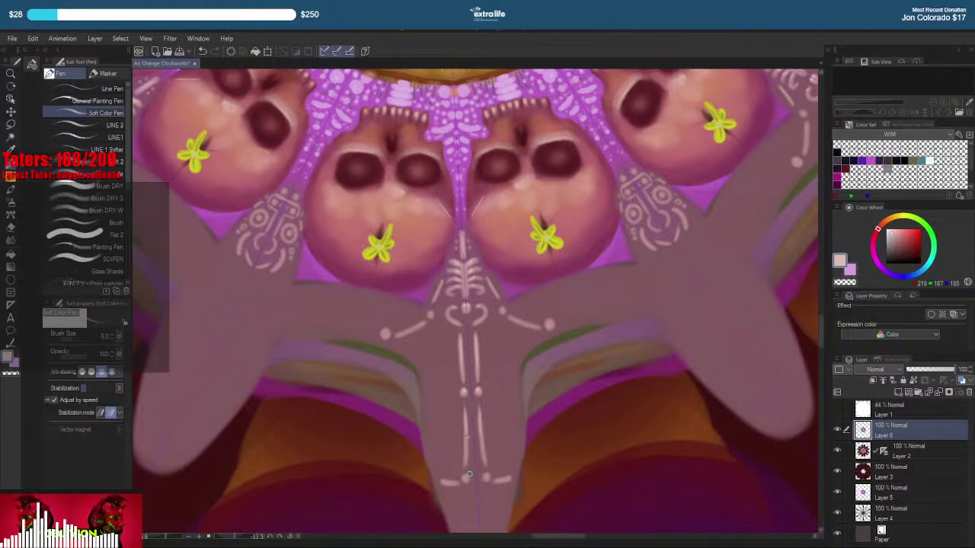
mouse_move(445, 480)
mouse_down()
mouse_move(457, 479)
mouse_move(443, 481)
mouse_up()
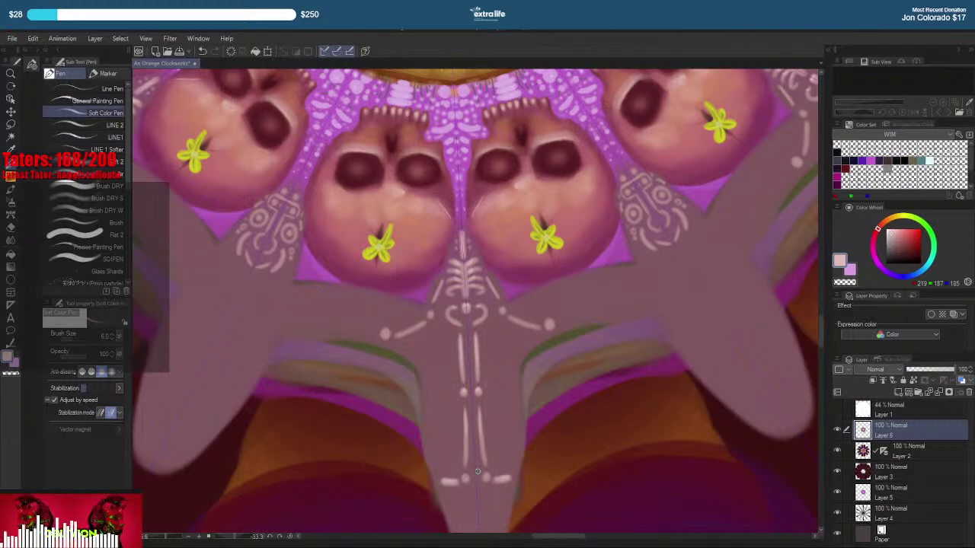
mouse_move(411, 330)
mouse_down()
mouse_move(399, 335)
mouse_move(423, 320)
mouse_up()
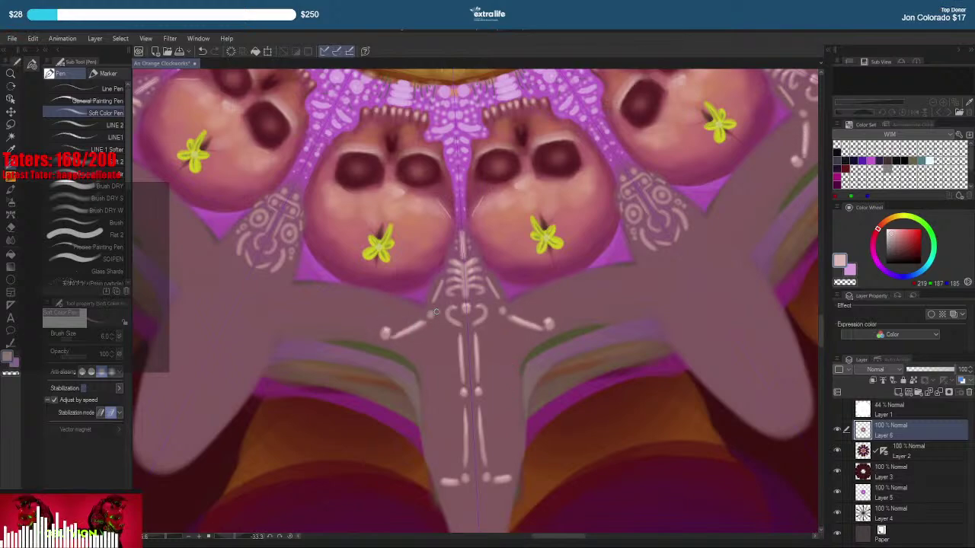
click(431, 313)
drag(442, 280, 433, 299)
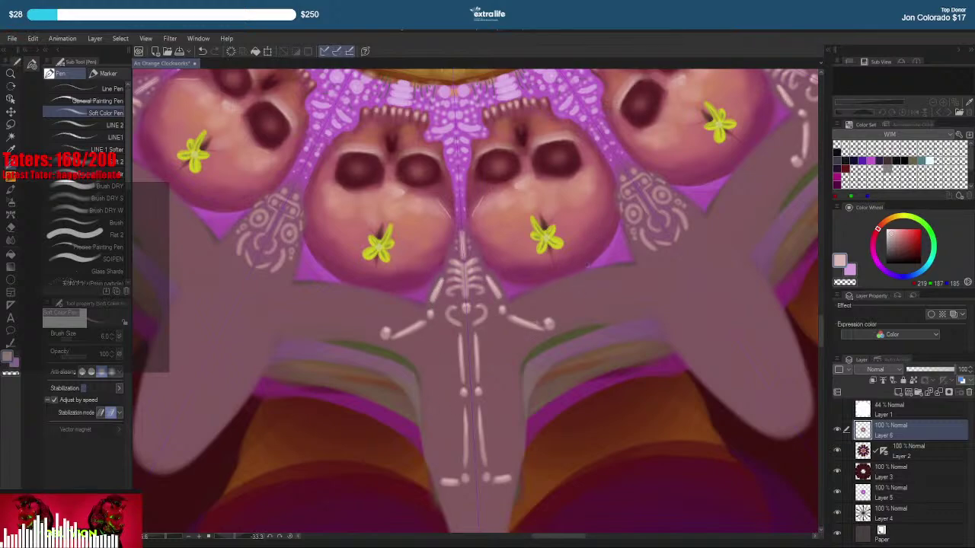
Add fine near-white highlights (RGB 245, 233, 232) to the skeleton's leg and arm bones with the brush at size 3
drag(897, 229, 898, 241)
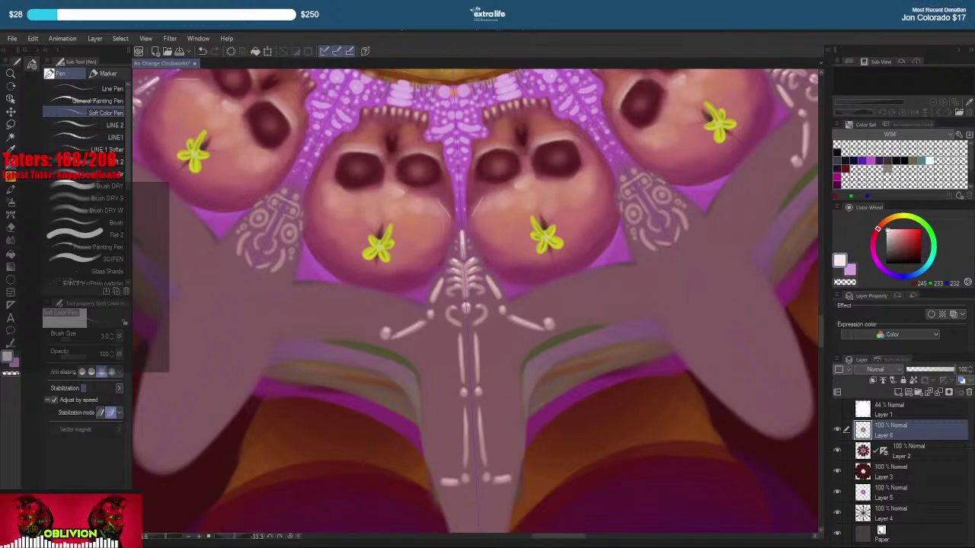
drag(459, 335, 460, 355)
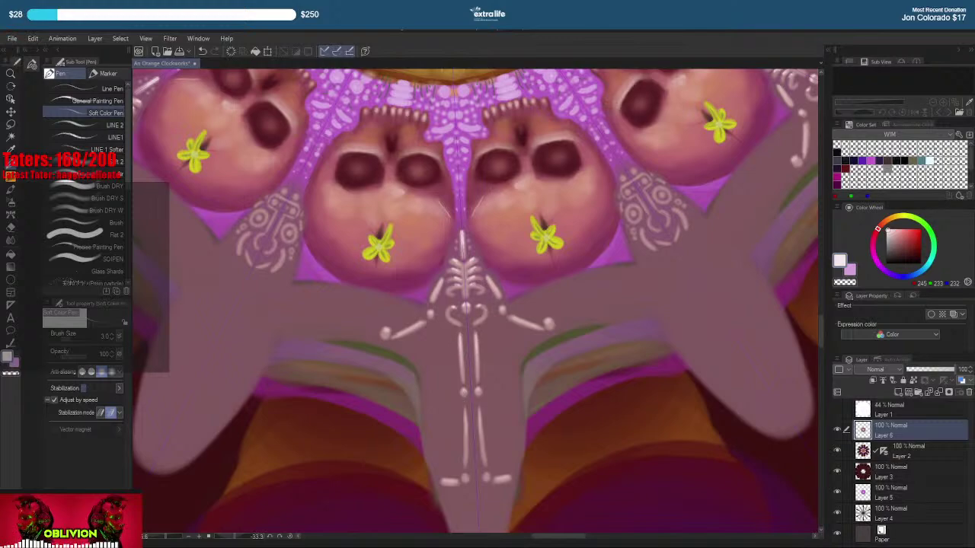
drag(466, 410, 467, 433)
drag(479, 410, 480, 429)
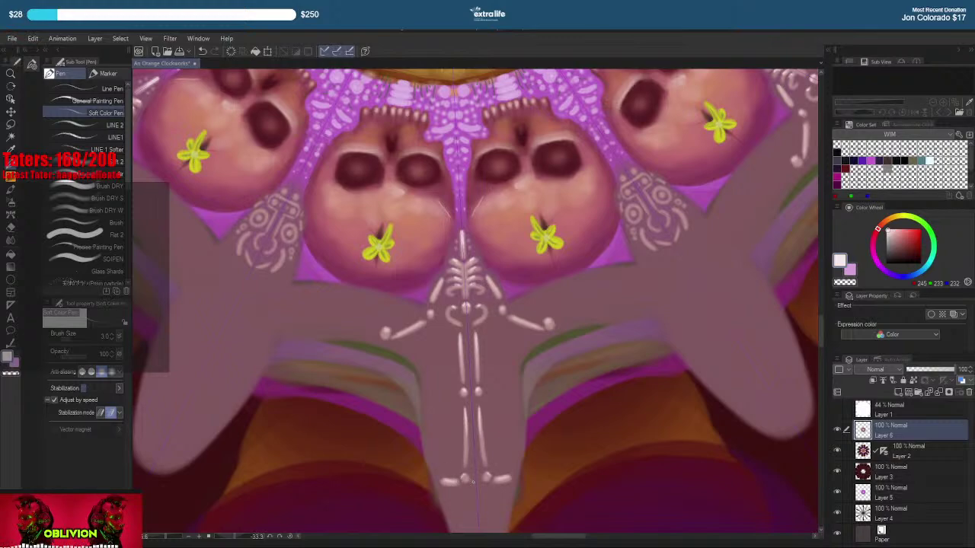
drag(399, 332, 420, 321)
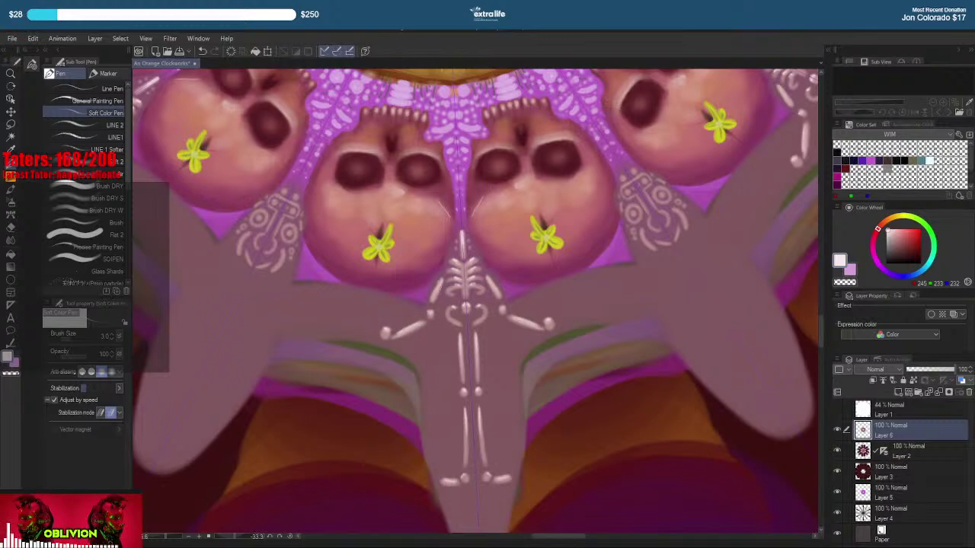
drag(436, 293, 440, 281)
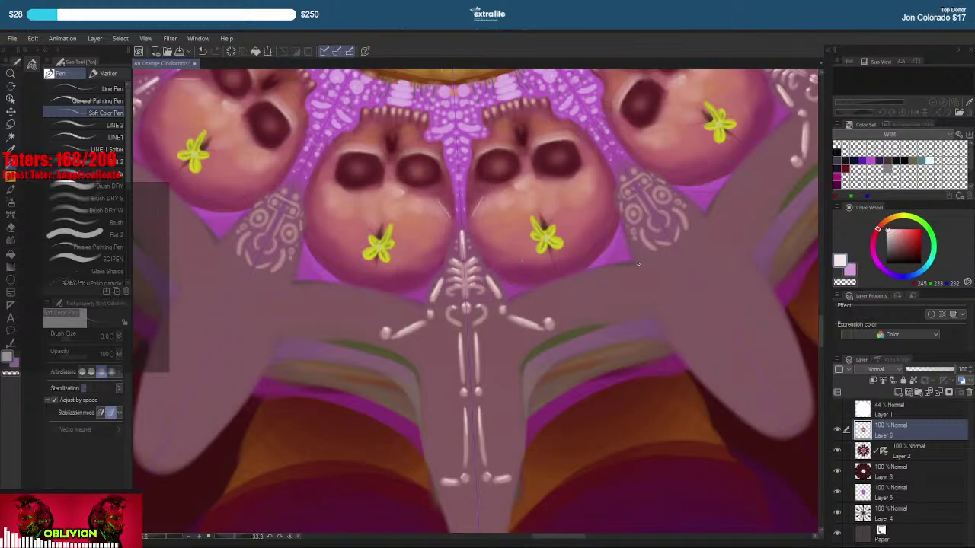
On the spoke with the small totem face, draw a pink (RGB 179, 140, 138) arch and V strokes beyond the face with the brush at size 6
mouse_move(638, 264)
mouse_down()
mouse_move(555, 318)
mouse_move(529, 318)
mouse_up()
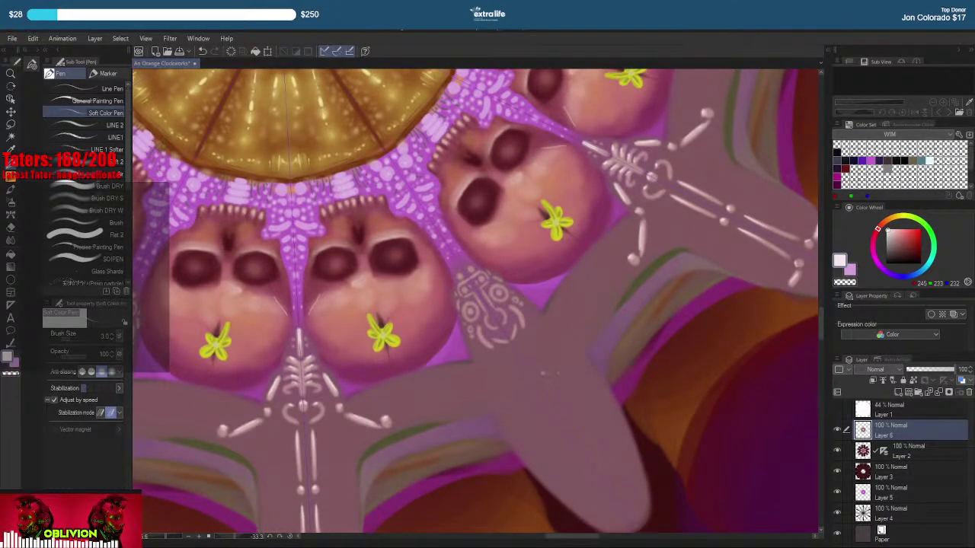
key(r)
drag(583, 308, 337, 168)
drag(481, 204, 496, 332)
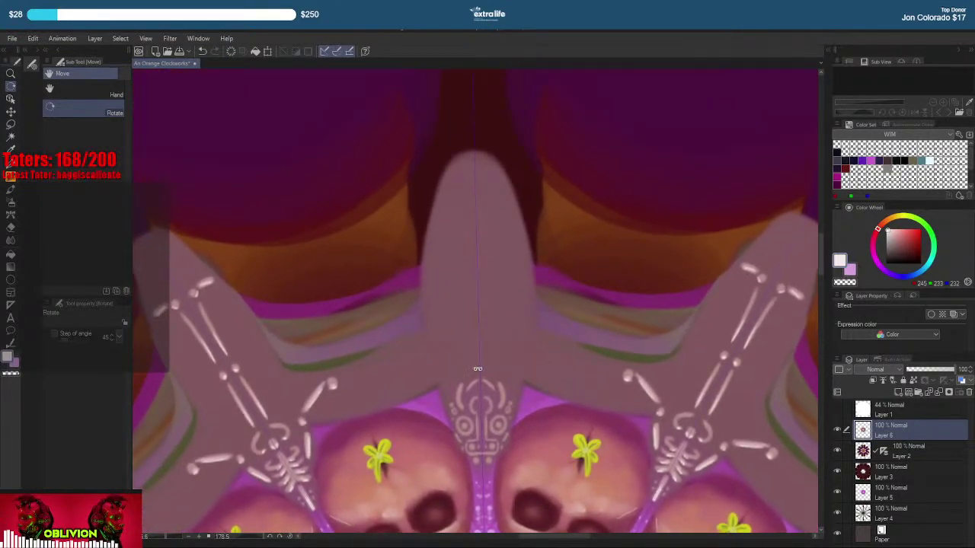
key(p)
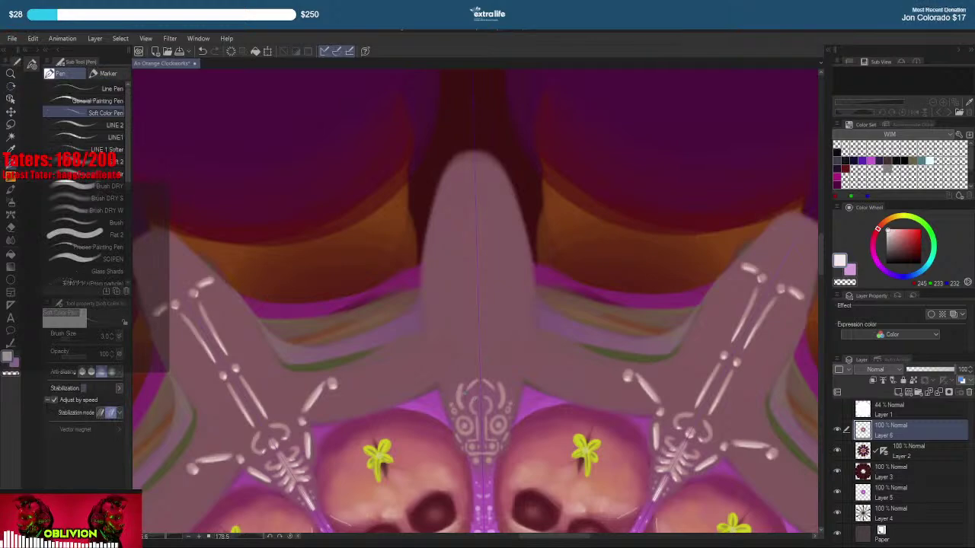
key(x)
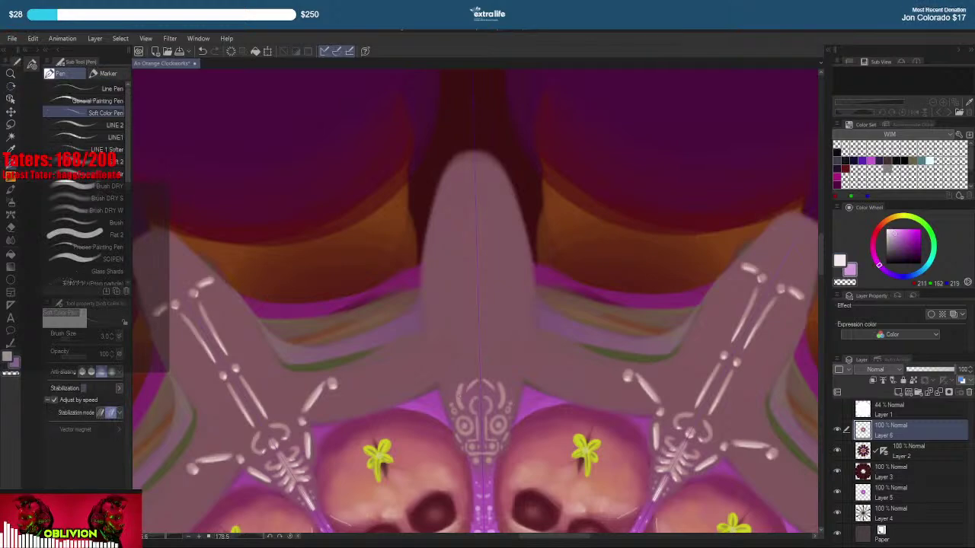
right_click(463, 395)
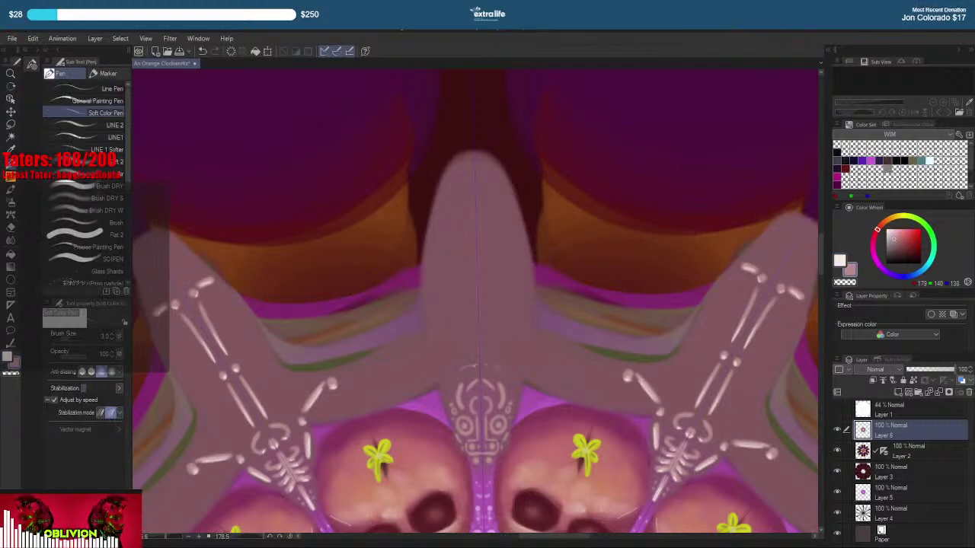
key(ctrl+z)
key(])
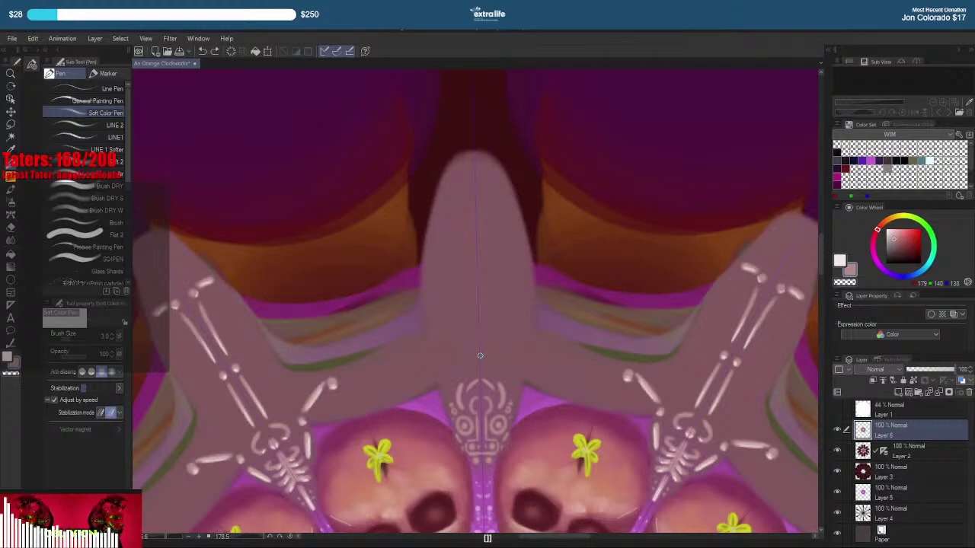
mouse_move(459, 372)
mouse_down()
mouse_move(480, 367)
mouse_move(474, 354)
mouse_up()
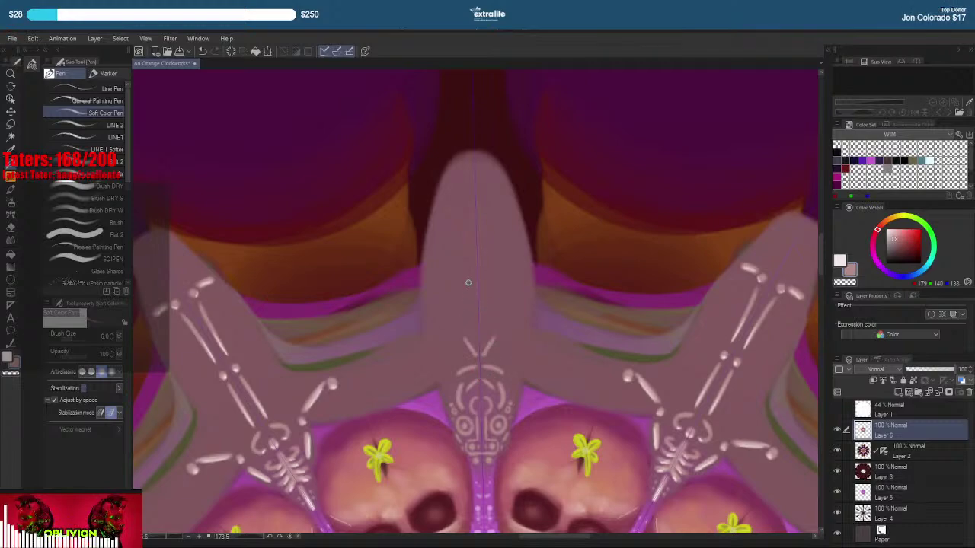
Draw two long nose lines farther along the totem spoke, with slanted almond-shaped eye outlines beyond them
drag(466, 316, 468, 295)
drag(470, 273, 466, 306)
drag(483, 251, 483, 325)
mouse_move(465, 289)
mouse_down()
mouse_move(475, 323)
mouse_move(458, 320)
mouse_move(449, 296)
mouse_move(472, 329)
mouse_up()
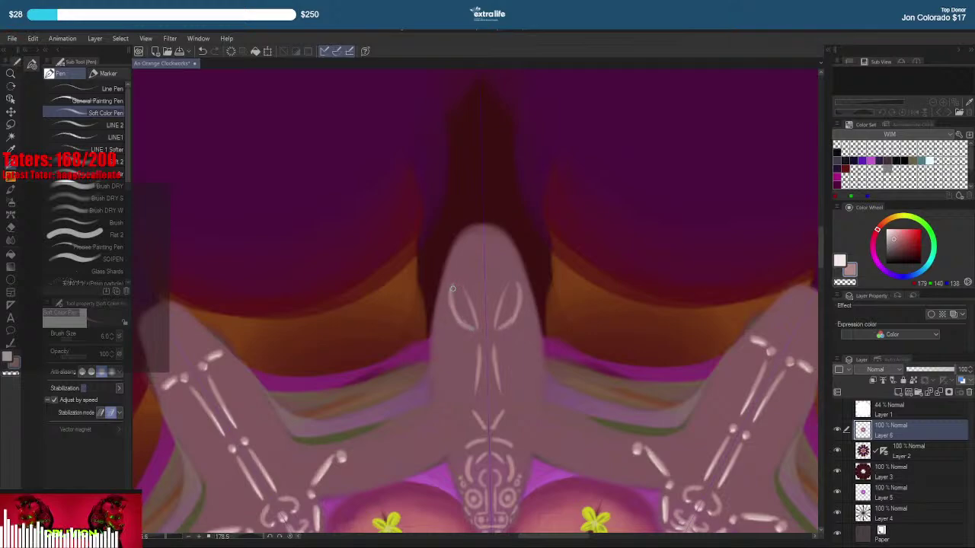
drag(460, 287, 477, 323)
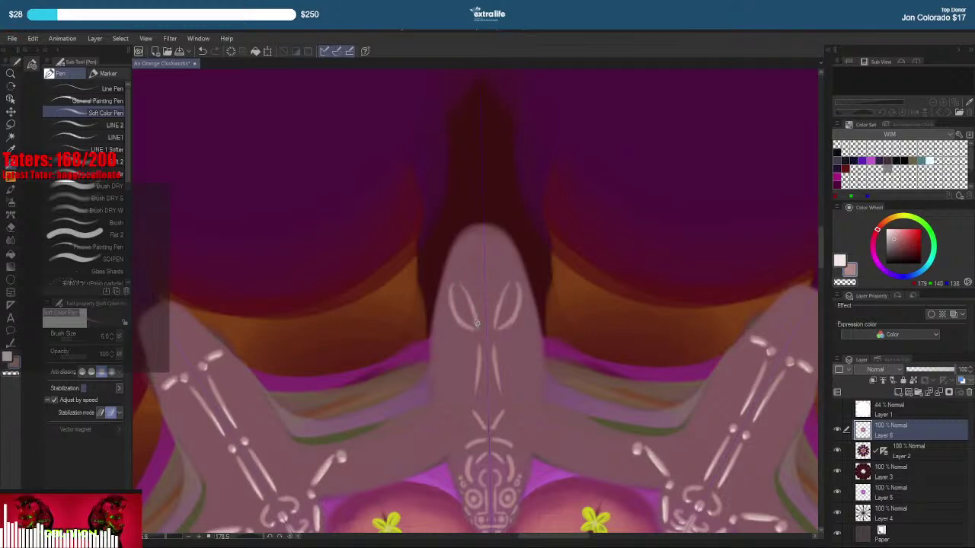
Draw slanted cheek strokes beside the nose lines, curled nostril lines at their ends and small arcs flanking the V
drag(508, 364, 494, 331)
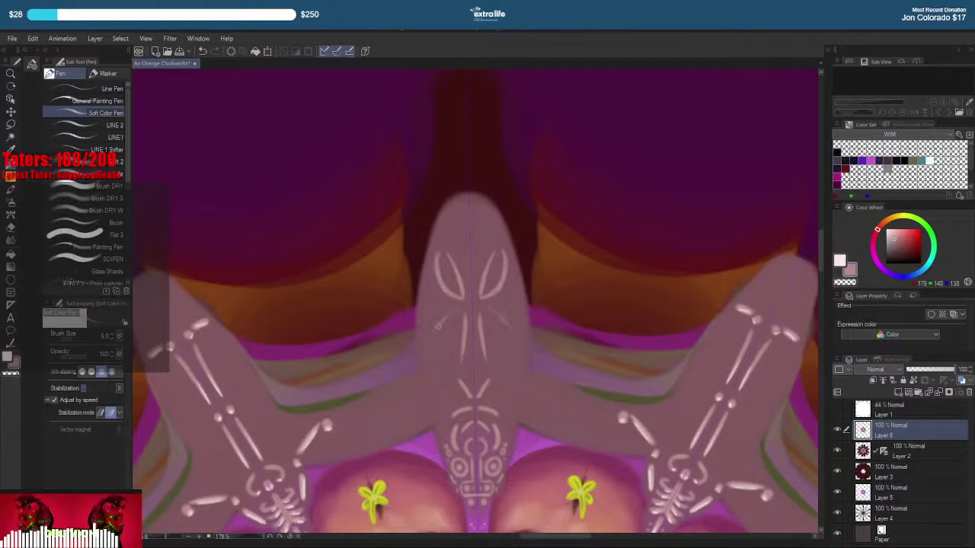
mouse_move(448, 345)
mouse_down()
mouse_move(480, 312)
mouse_move(546, 306)
mouse_move(567, 315)
mouse_up()
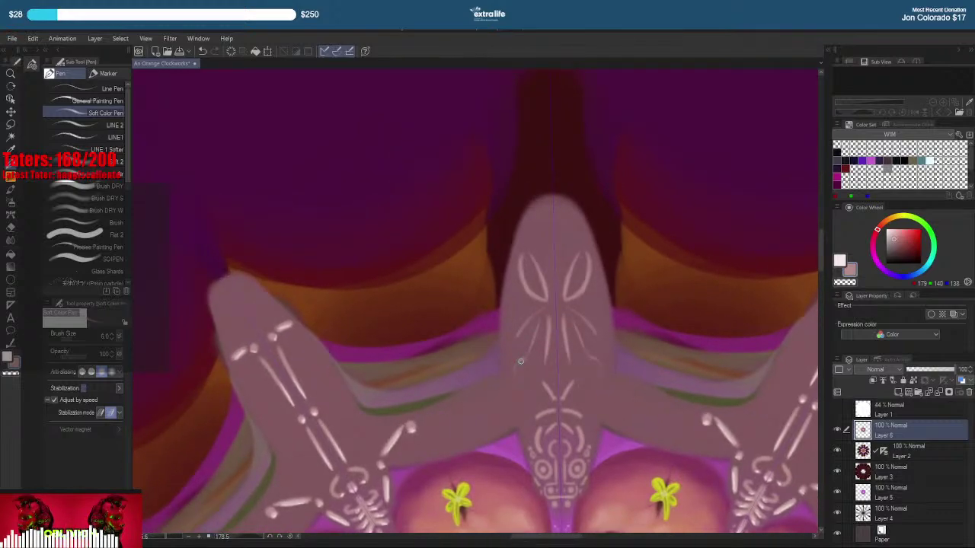
drag(530, 345, 516, 385)
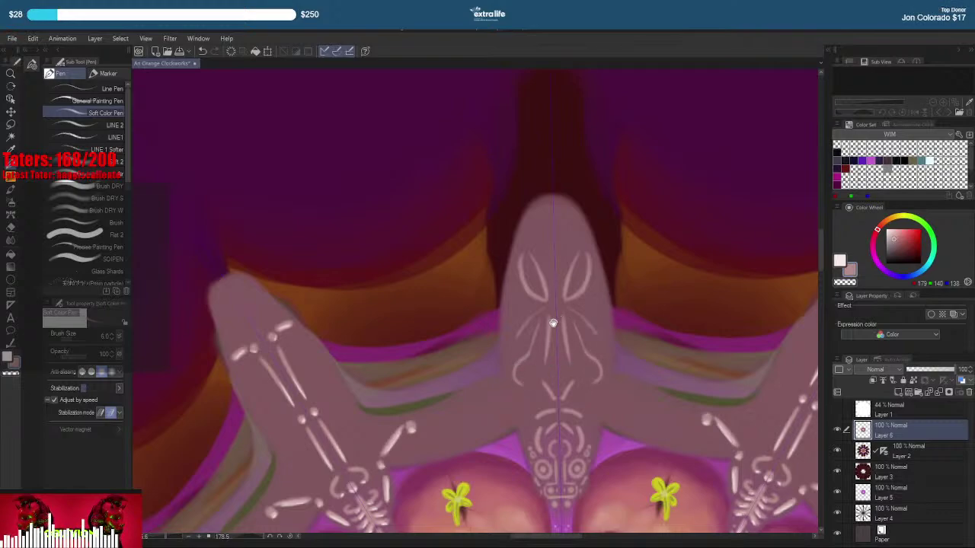
drag(554, 323, 545, 301)
drag(527, 365, 517, 374)
drag(583, 301, 585, 362)
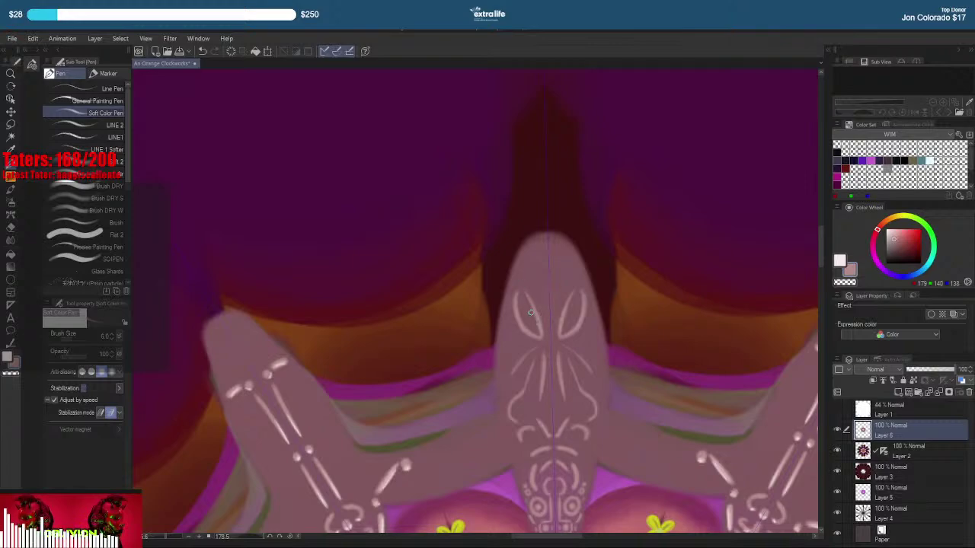
Add pupils inside the almond eyes and fill the forehead with slanted brow strokes reaching the spoke's tip
drag(529, 324, 533, 329)
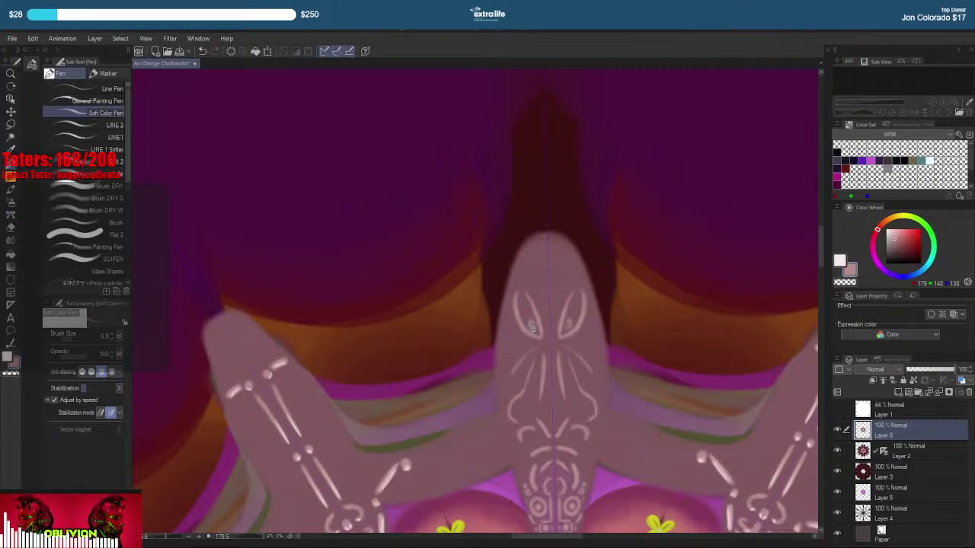
mouse_move(579, 245)
mouse_down()
mouse_move(559, 256)
mouse_move(559, 316)
mouse_move(548, 316)
mouse_up()
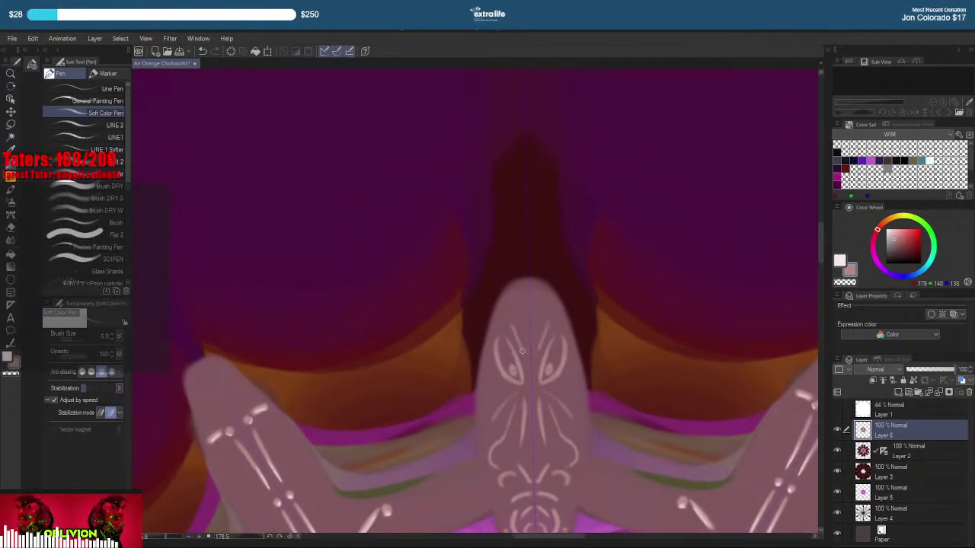
drag(522, 341, 520, 296)
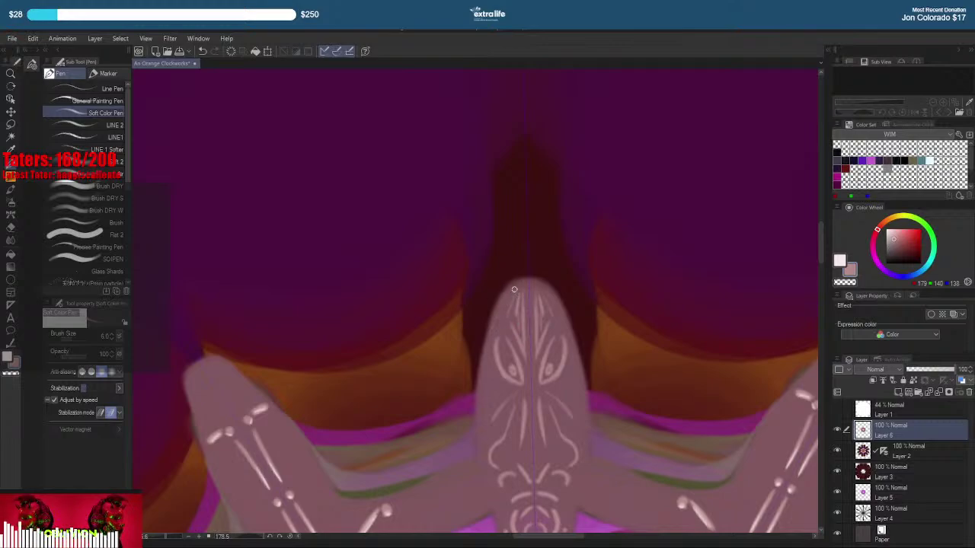
drag(512, 290, 498, 328)
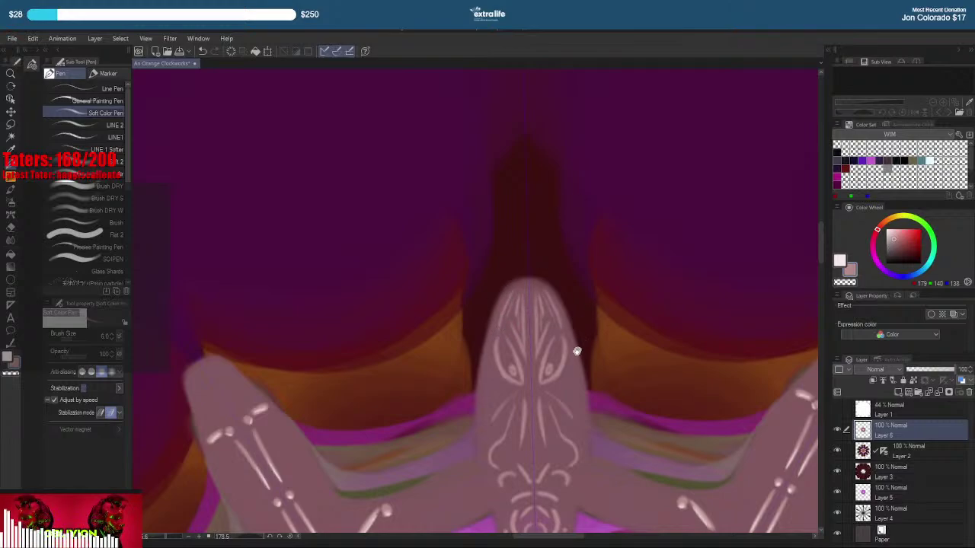
Fill the sides of the large face with curved strokes outside and beneath the eyes and along the cheeks
drag(576, 351, 586, 329)
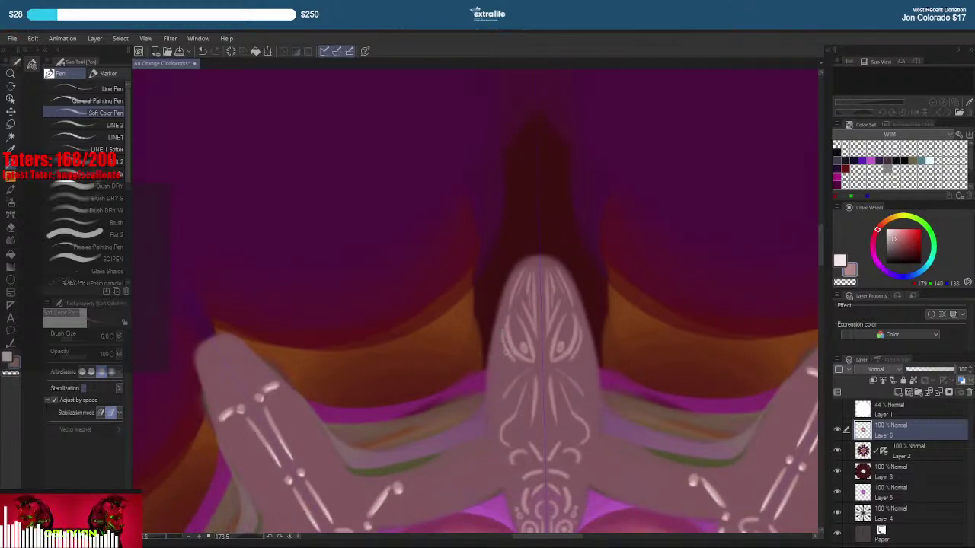
drag(498, 351, 496, 385)
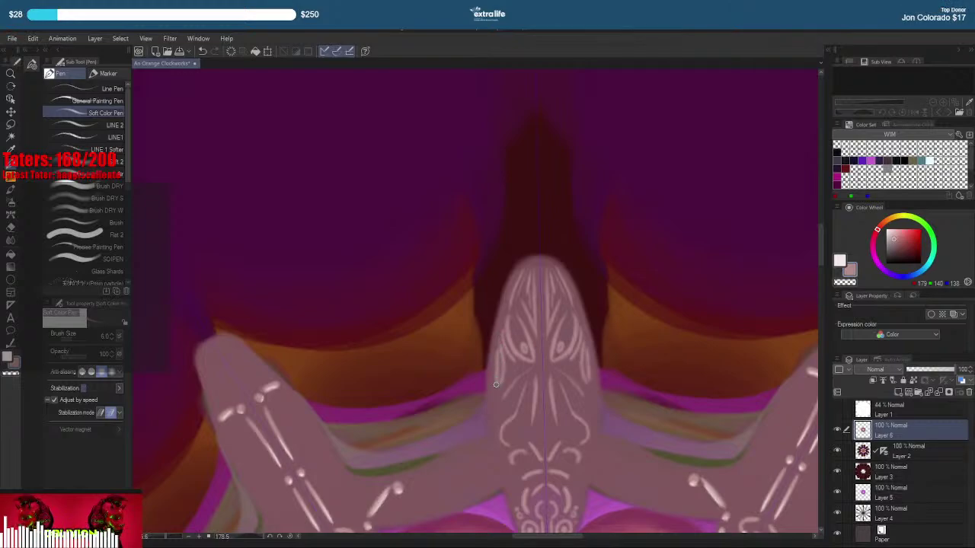
drag(553, 339, 560, 310)
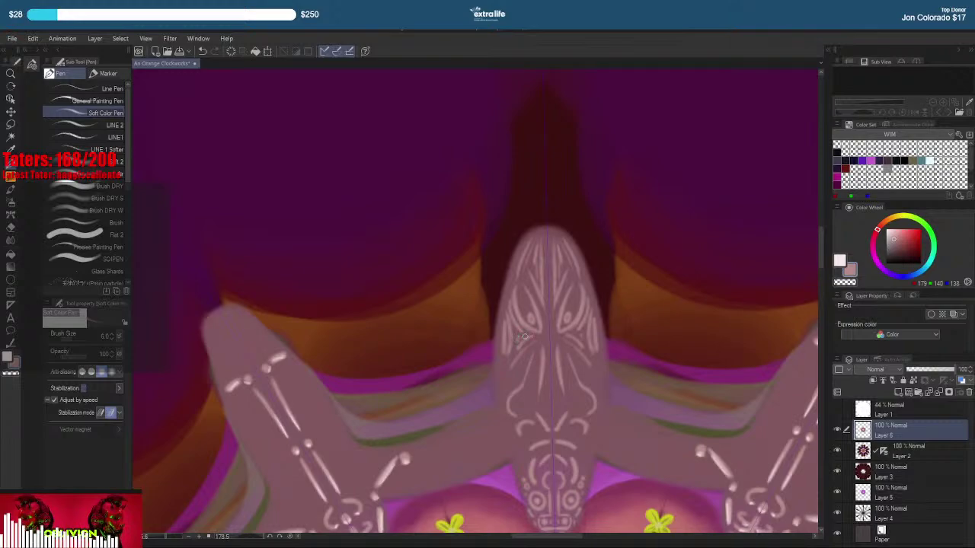
drag(548, 359, 546, 325)
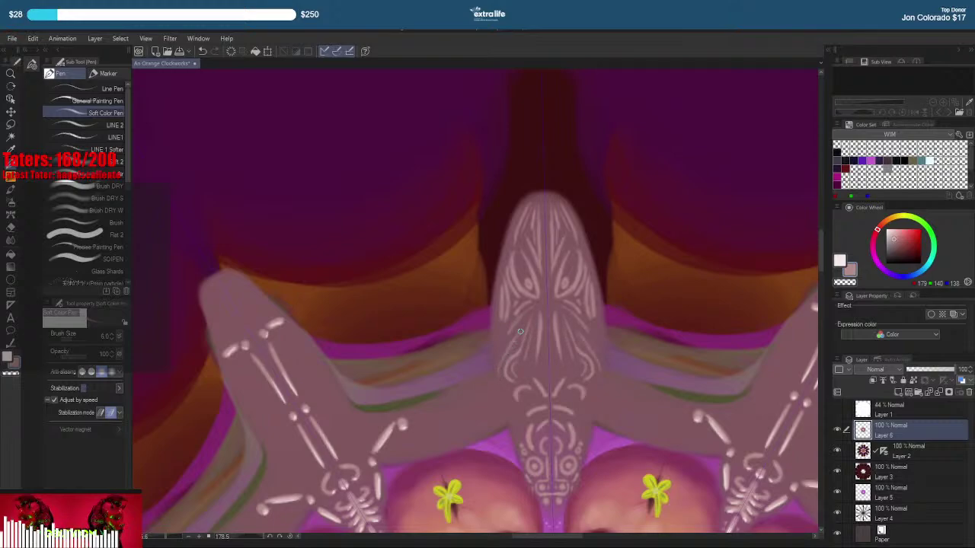
mouse_move(509, 349)
mouse_down()
mouse_move(524, 323)
mouse_move(500, 383)
mouse_up()
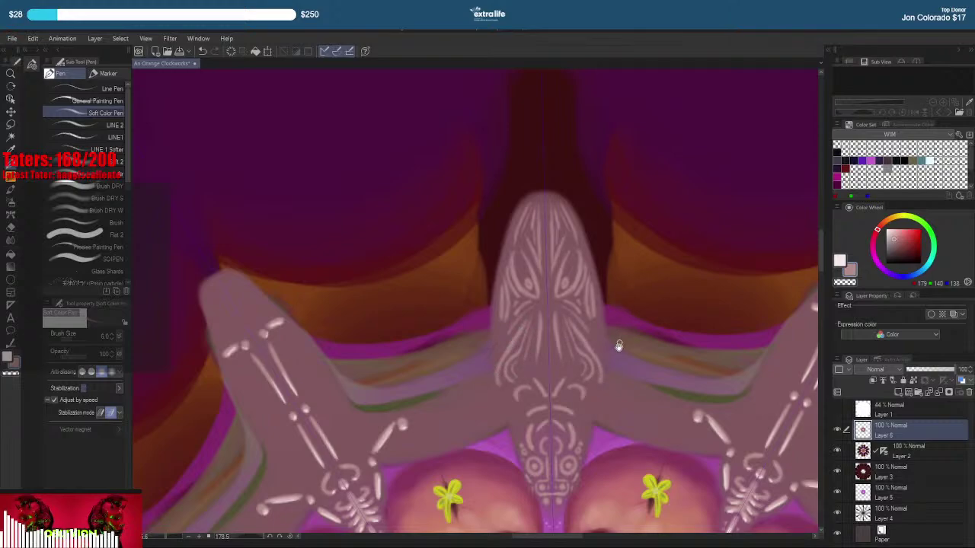
Add near-white highlights (RGB 245, 233, 232) to the small totem face's teeth, eyes and side curves and to the arch beyond it
scroll(619, 345, down, 3)
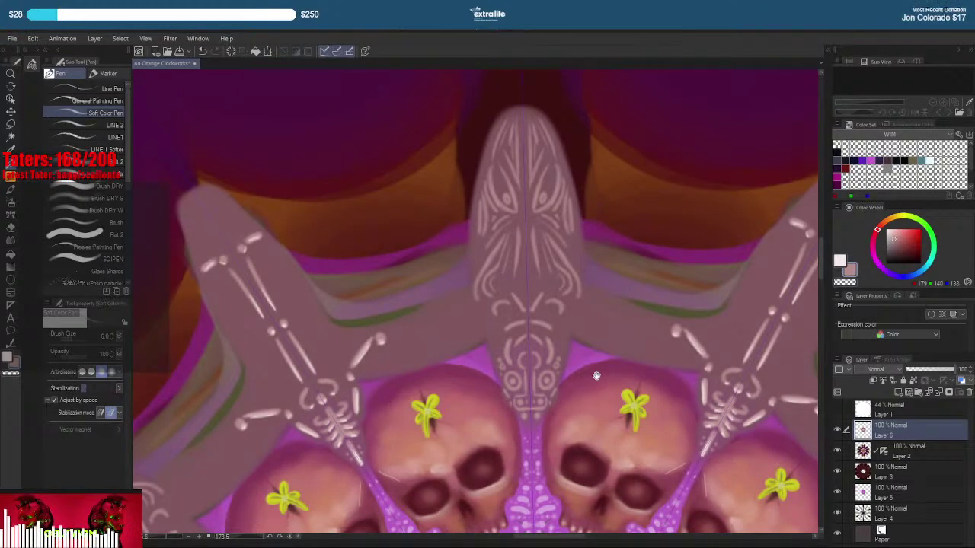
scroll(624, 281, up, 5)
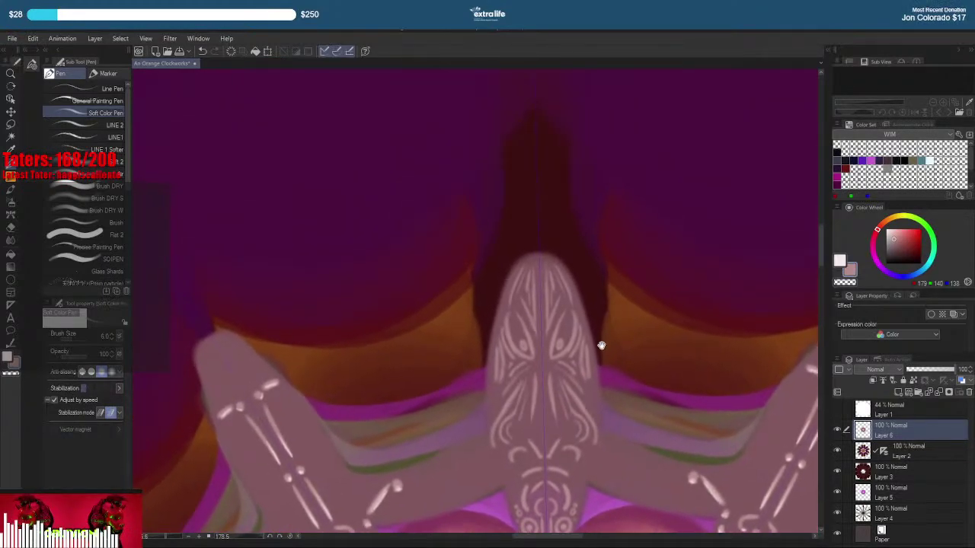
alt+click(577, 343)
scroll(560, 437, down, 2)
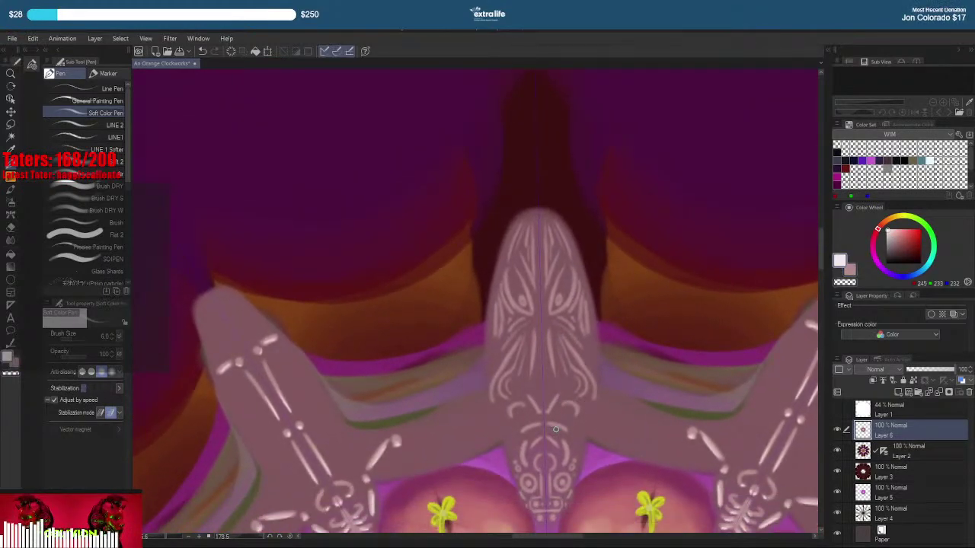
scroll(555, 428, down, 2)
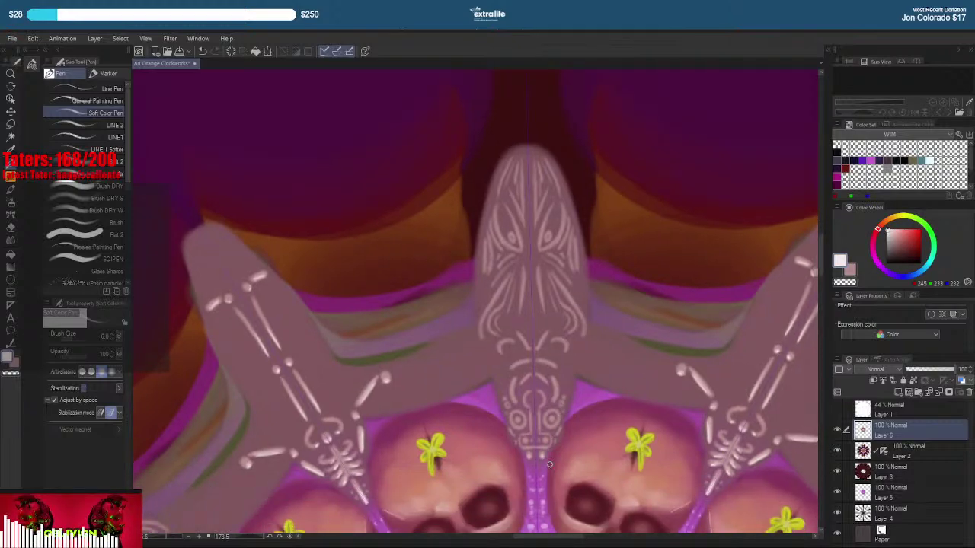
drag(533, 450, 524, 447)
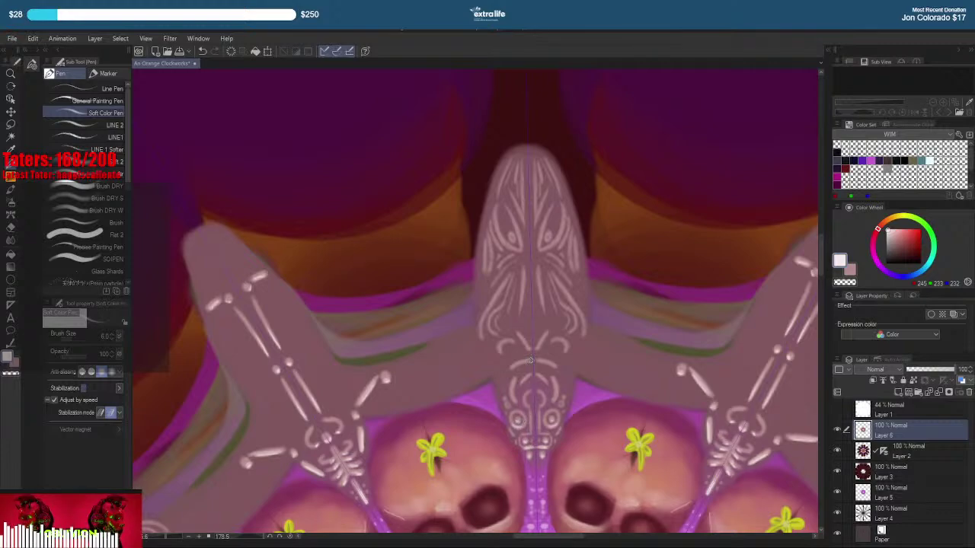
mouse_move(516, 404)
mouse_down()
mouse_move(511, 392)
mouse_move(515, 402)
mouse_up()
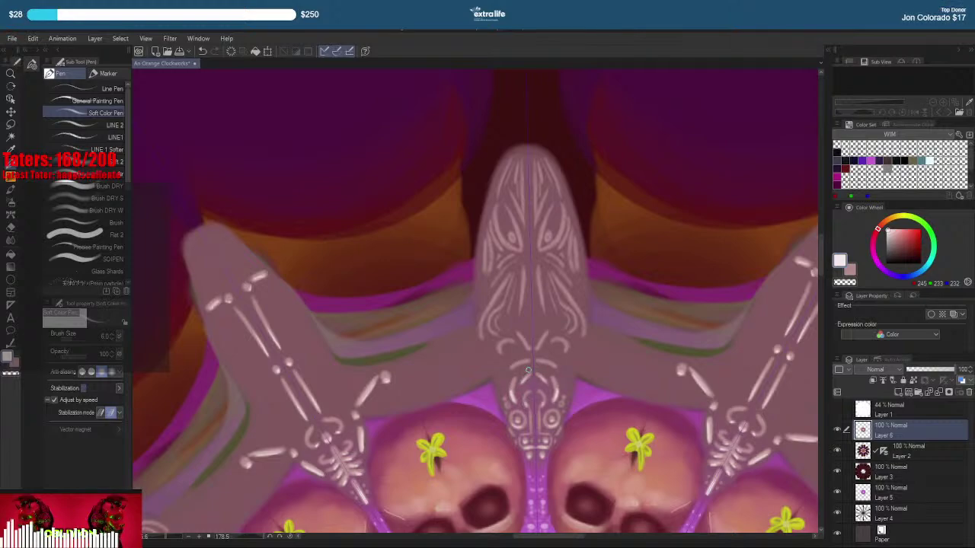
drag(515, 367, 522, 362)
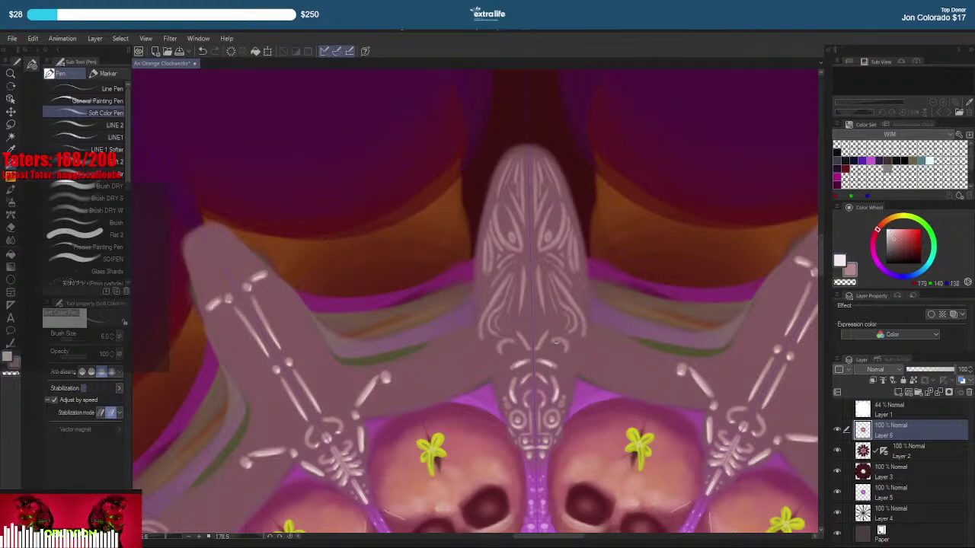
Shade between the pale lines of the large totem face with a dark reddish mauve
click(900, 242)
click(898, 246)
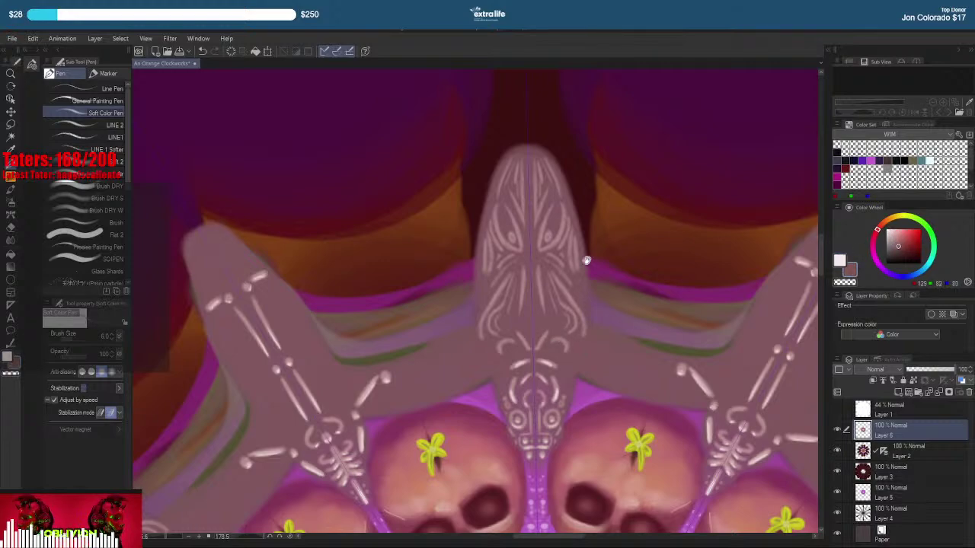
drag(586, 259, 659, 348)
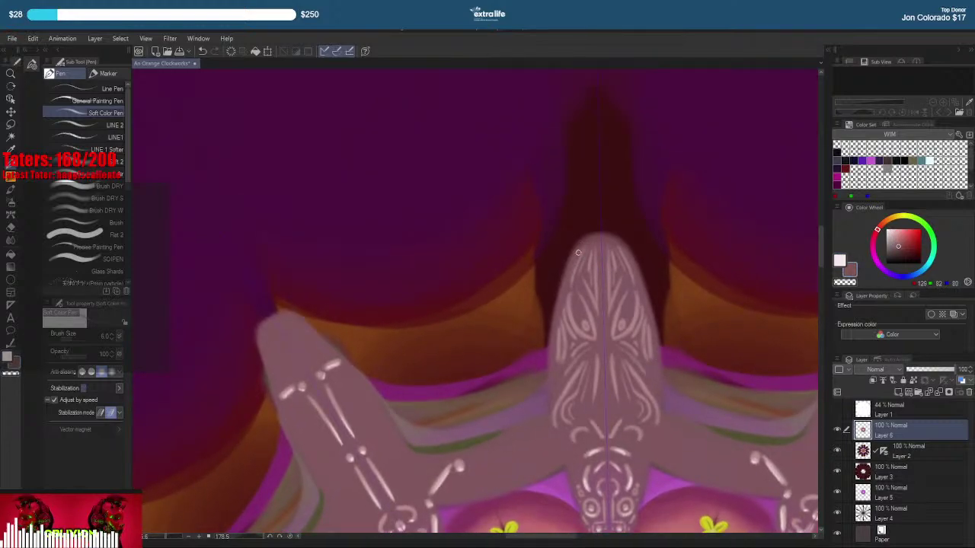
alt+click(571, 270)
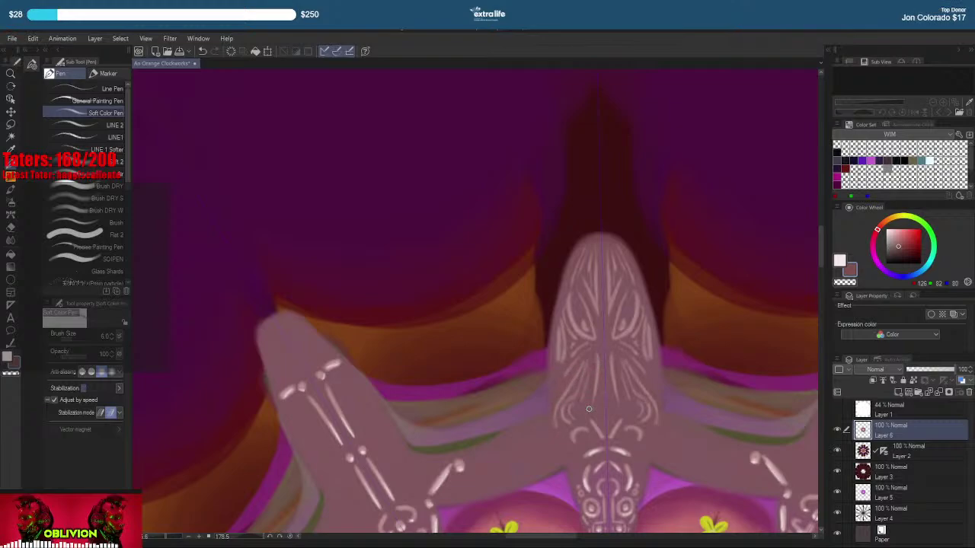
Add near-white highlights (RGB 245, 233, 232) to the large totem face's eyes, brow, central strokes, lower curls and adjoining arches
alt+click(634, 420)
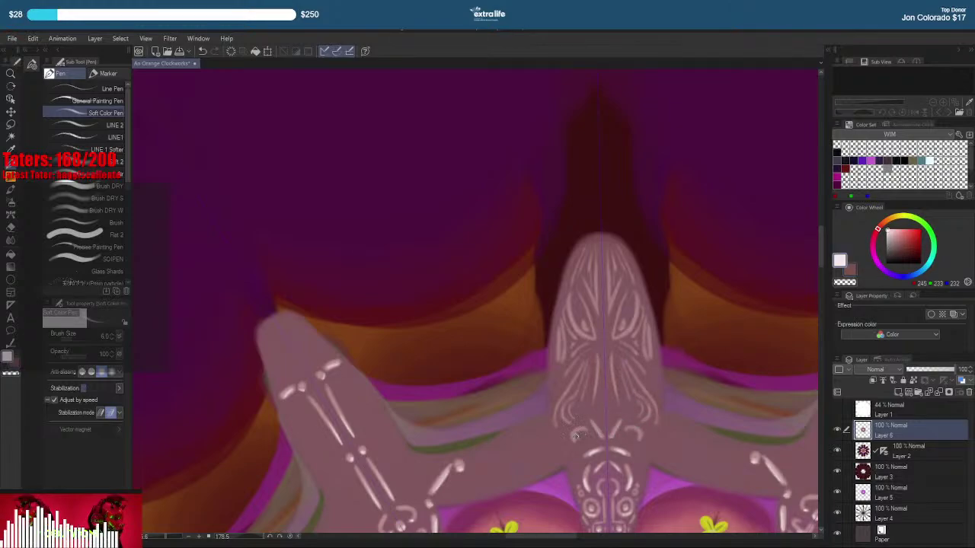
drag(577, 435, 587, 431)
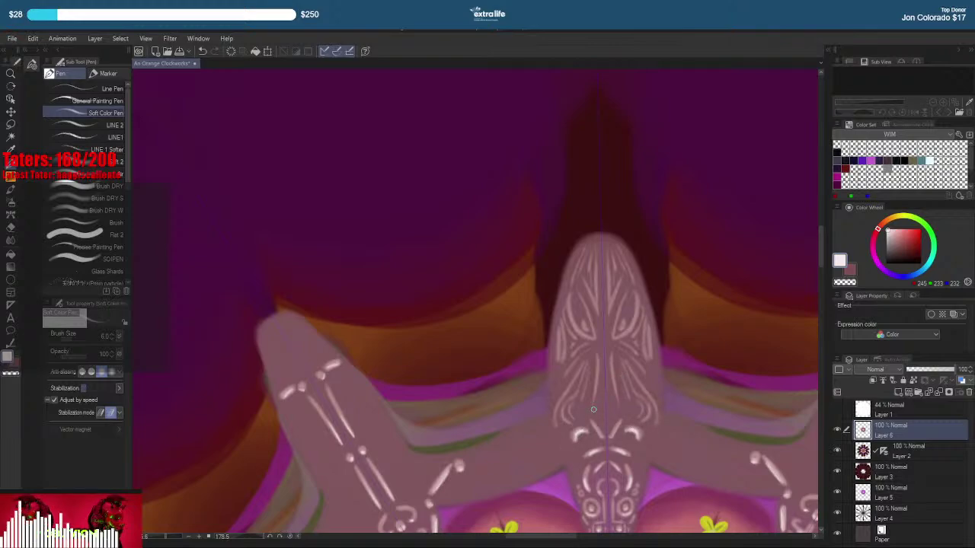
drag(595, 388, 574, 424)
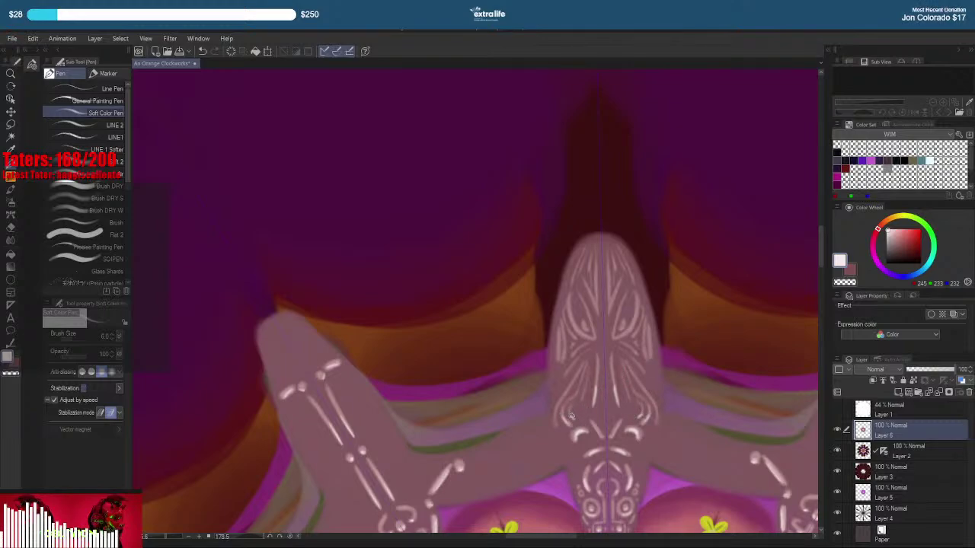
drag(570, 422, 567, 408)
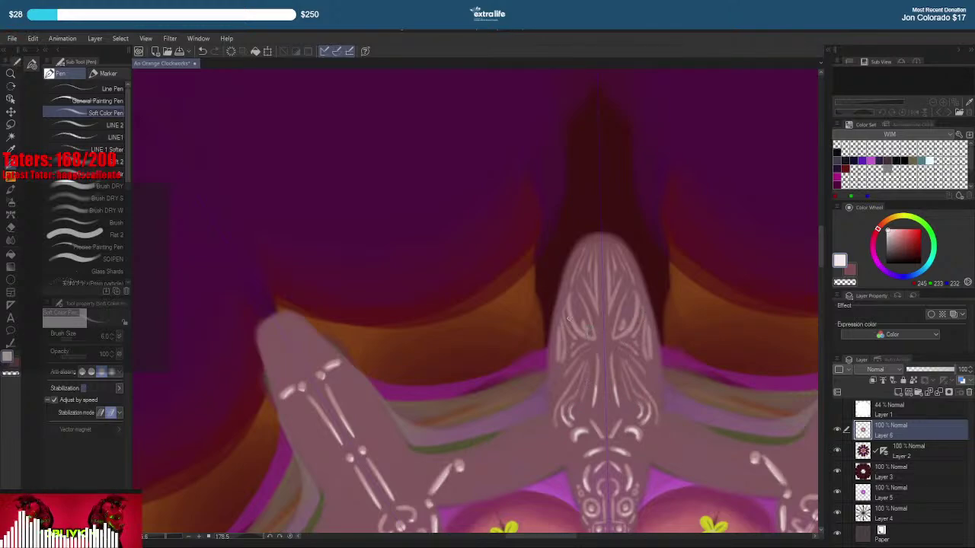
drag(570, 315, 582, 334)
mouse_move(568, 310)
mouse_down()
mouse_move(583, 336)
mouse_move(622, 330)
mouse_up()
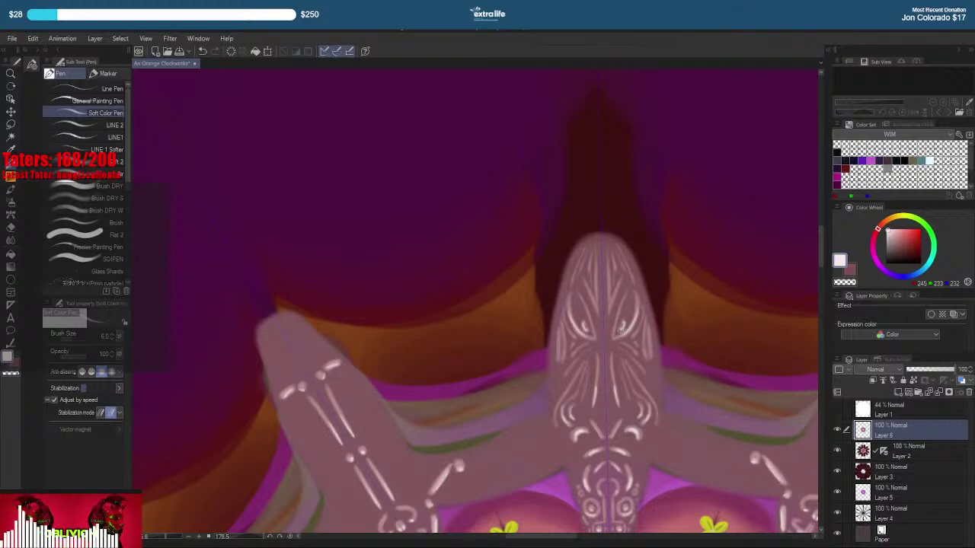
drag(587, 295, 597, 316)
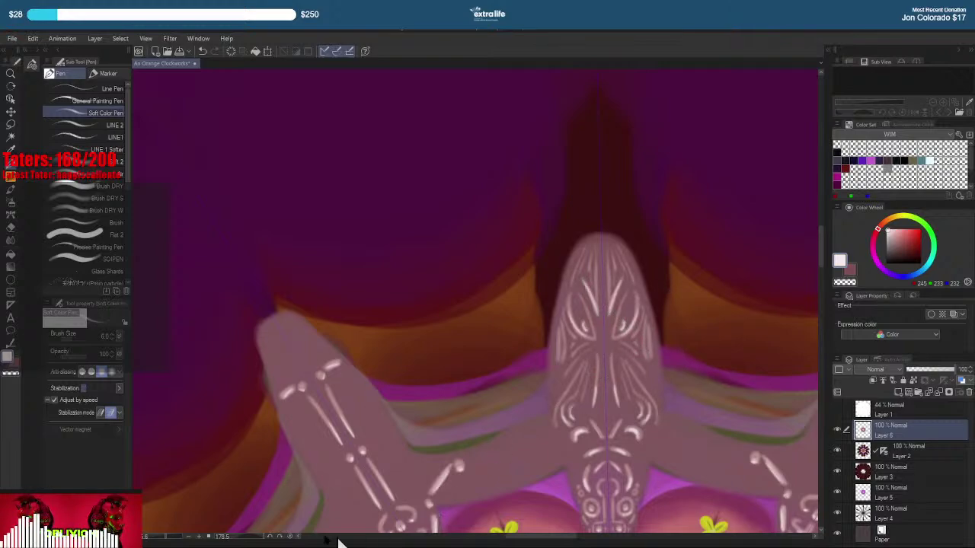
Reset the canvas rotation and raise the Soft Color Pen's stabilization for smoother curves between the spokes
click(289, 537)
scroll(548, 319, down, 5)
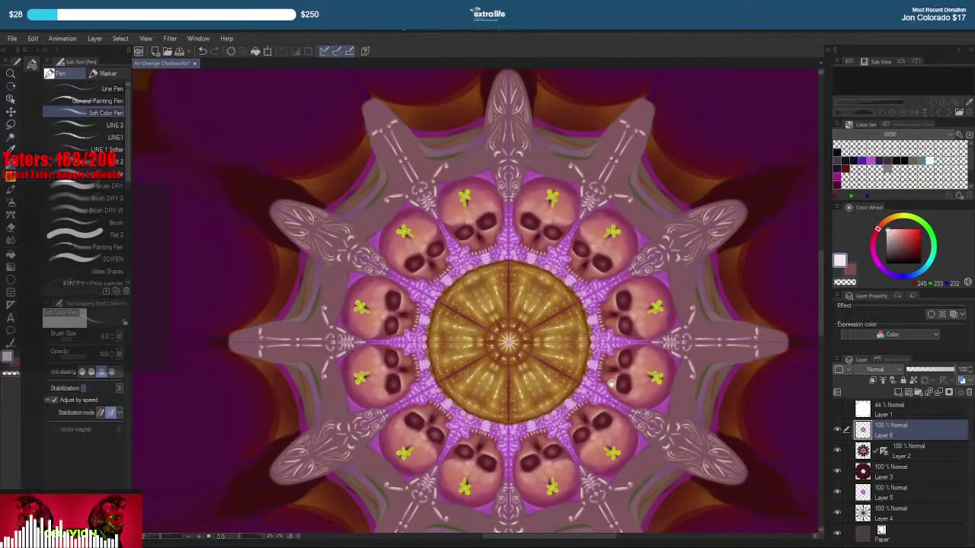
scroll(615, 411, down, 5)
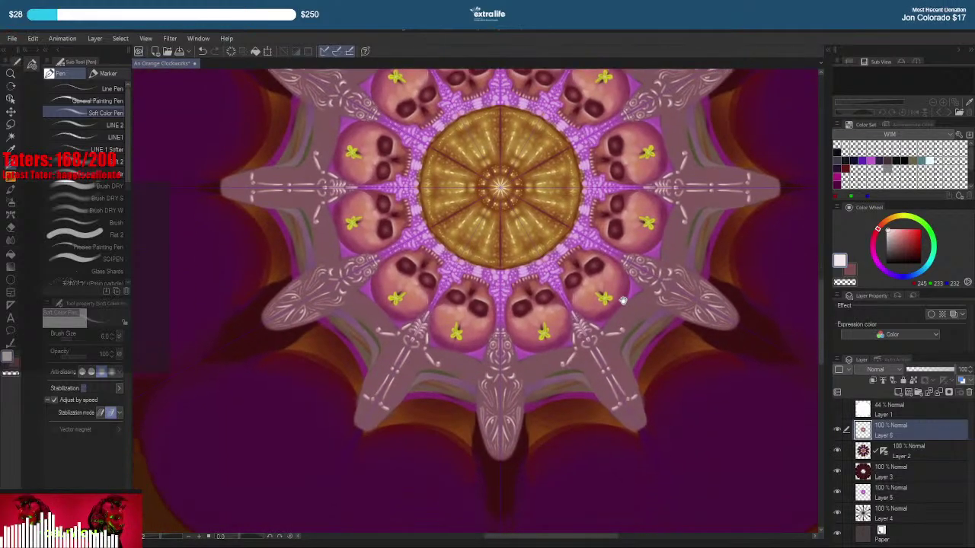
scroll(622, 300, down, 3)
scroll(517, 328, up, 5)
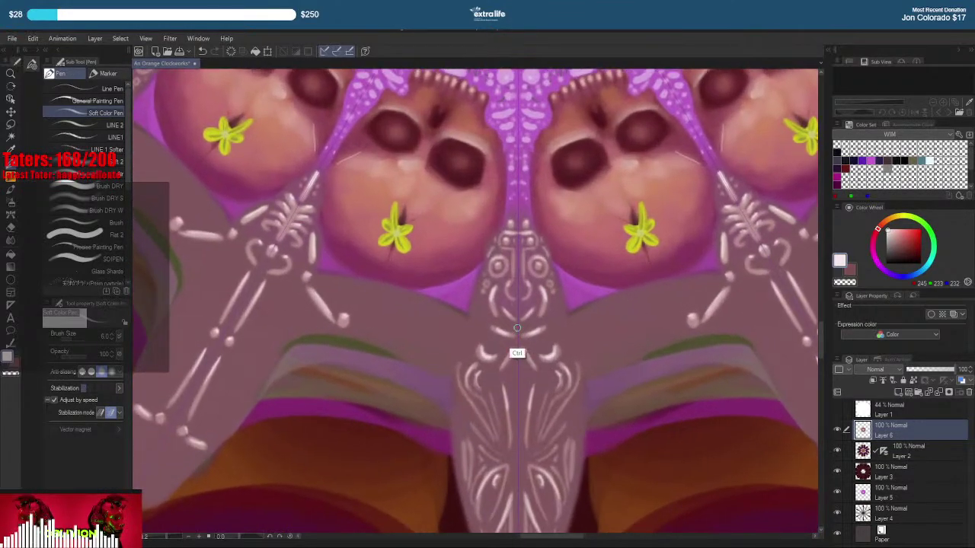
drag(641, 319, 607, 366)
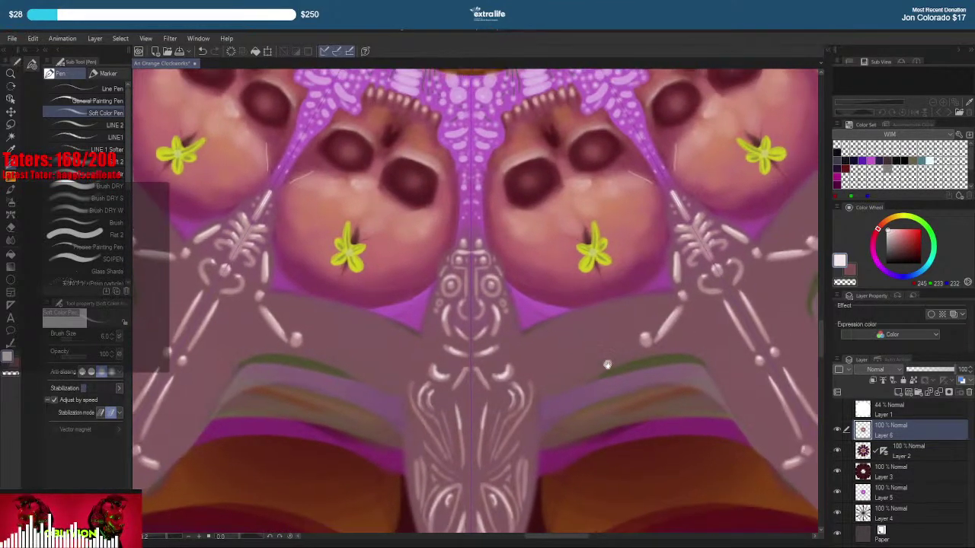
mouse_move(530, 332)
mouse_down()
mouse_move(559, 349)
mouse_move(530, 369)
mouse_move(539, 361)
mouse_move(568, 379)
mouse_move(585, 352)
mouse_up()
key(ctrl+z)
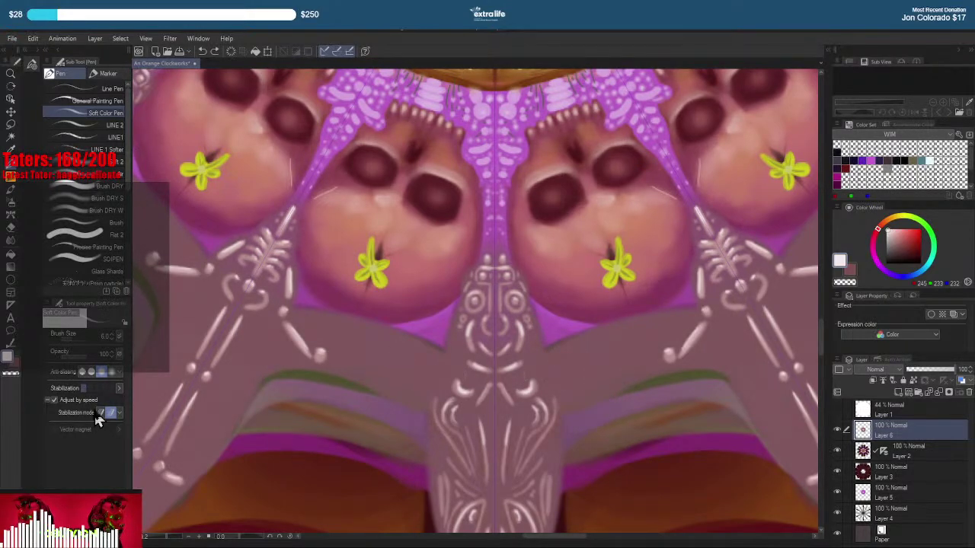
click(109, 390)
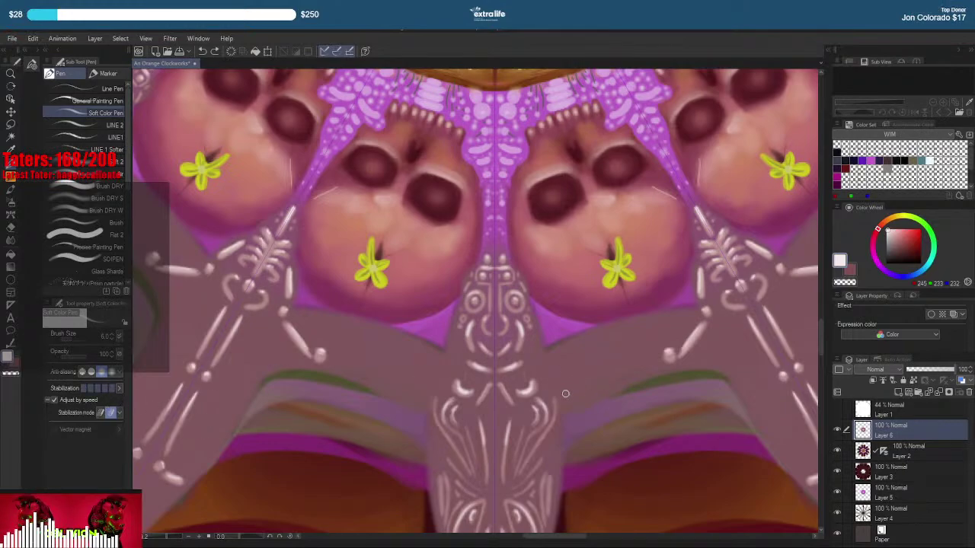
mouse_move(534, 363)
mouse_down()
mouse_move(573, 404)
mouse_move(608, 400)
mouse_move(631, 373)
mouse_move(625, 347)
mouse_move(597, 343)
mouse_move(588, 370)
mouse_move(611, 377)
mouse_move(614, 357)
mouse_move(600, 361)
mouse_move(609, 391)
mouse_move(598, 383)
mouse_move(611, 380)
mouse_move(587, 390)
mouse_move(567, 358)
mouse_move(597, 327)
mouse_move(634, 329)
mouse_move(644, 373)
mouse_move(708, 362)
mouse_up()
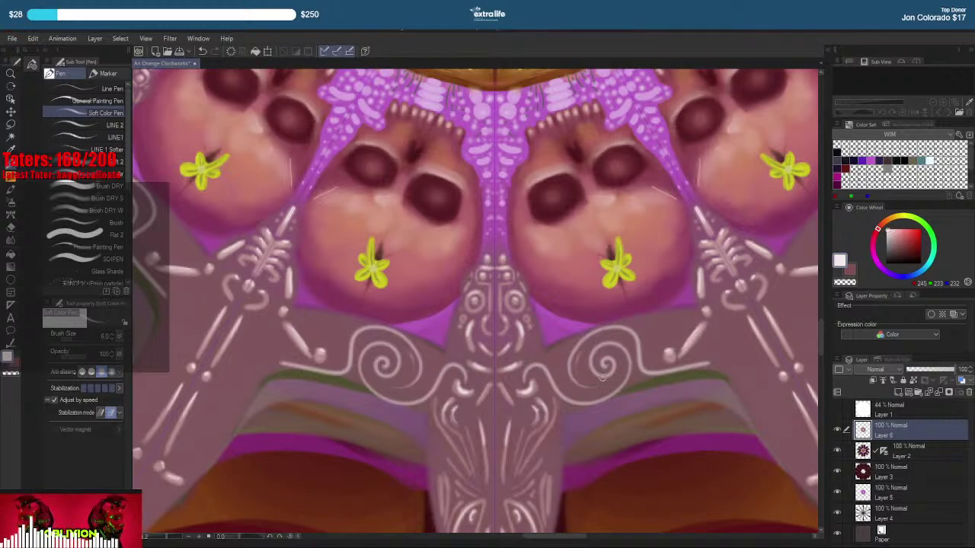
mouse_move(564, 379)
mouse_down()
mouse_move(569, 346)
mouse_move(613, 325)
mouse_up()
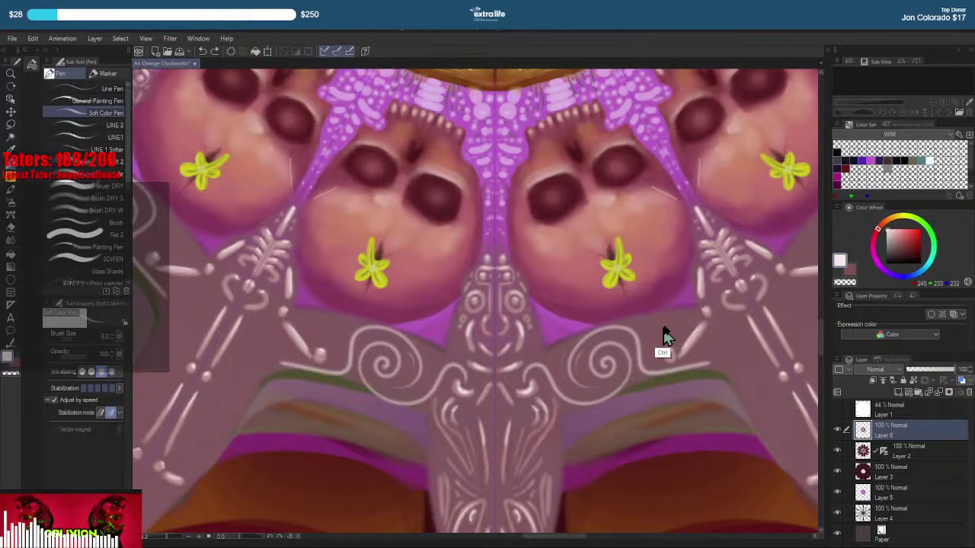
key(ctrl+z)
key(ctrl+z)
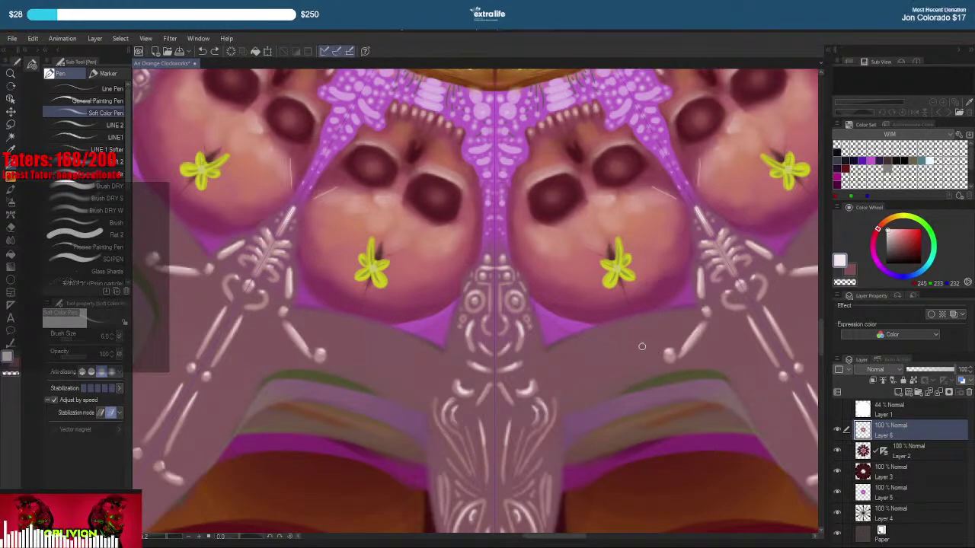
Draw a thin dusty-pink wavy line (RGB 171, 133, 133) along the band, curling around the skeleton's hand and ending at the totem face's arch
right_click(535, 388)
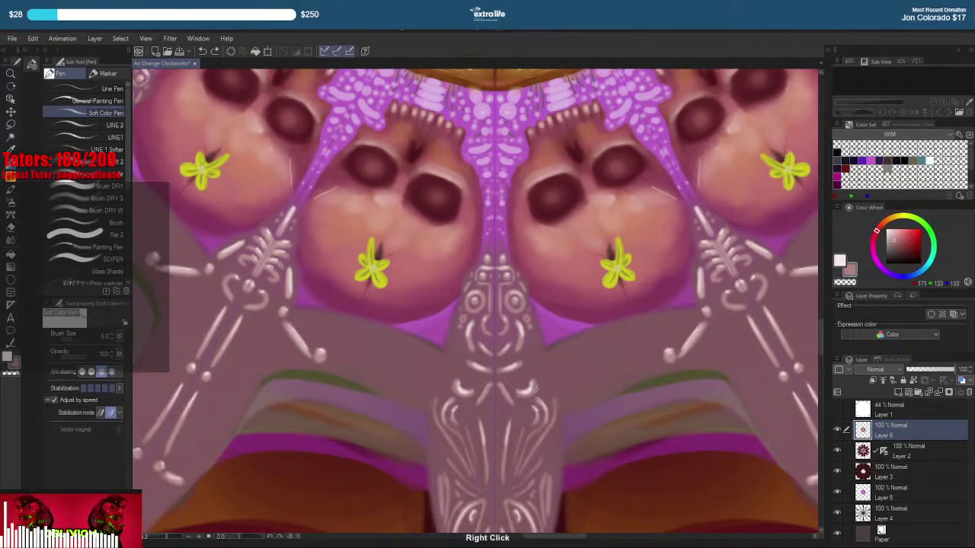
mouse_move(547, 374)
mouse_down()
mouse_move(562, 355)
mouse_move(596, 392)
mouse_move(646, 319)
mouse_move(657, 324)
mouse_up()
key(ctrl+z)
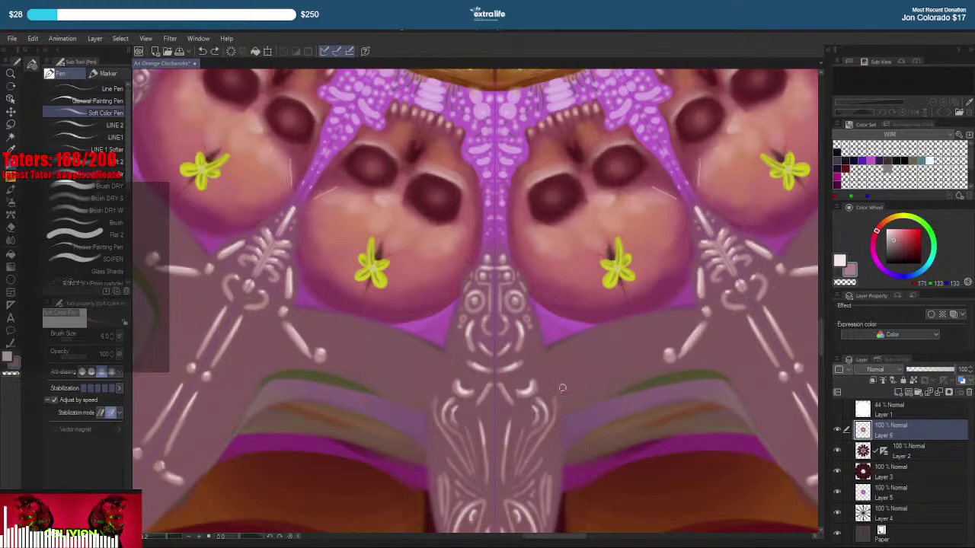
mouse_move(670, 336)
mouse_down()
mouse_move(647, 351)
mouse_move(666, 371)
mouse_move(683, 366)
mouse_move(641, 372)
mouse_move(656, 365)
mouse_move(628, 348)
mouse_move(578, 399)
mouse_move(527, 375)
mouse_up()
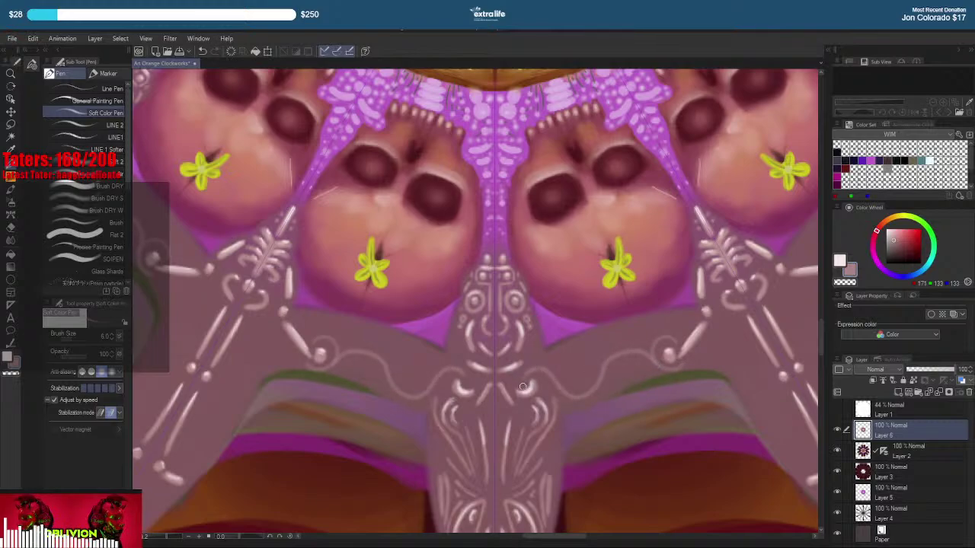
drag(687, 337, 659, 359)
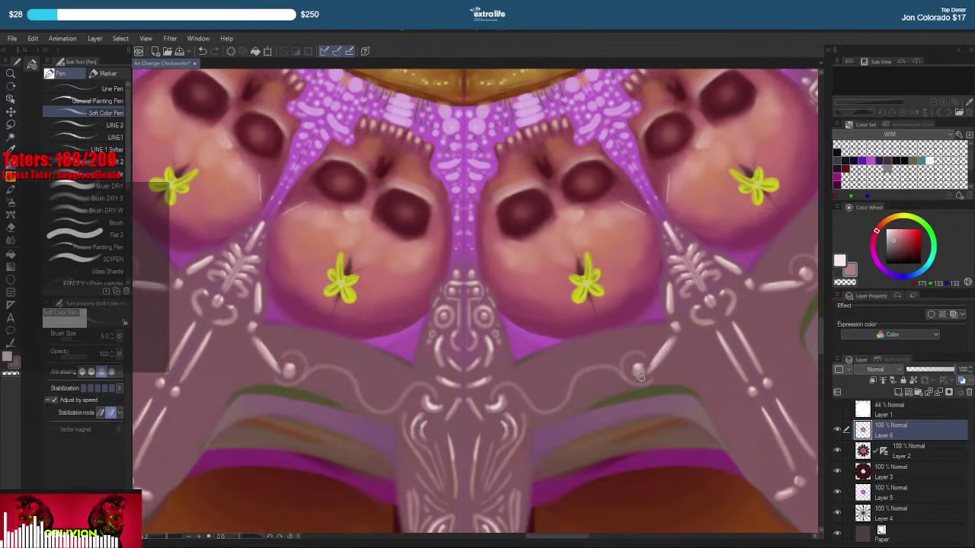
drag(731, 314, 583, 385)
Review the whole ring and sample a muted mauve (RGB 150, 111, 115) from the wavy line beside the totem face
scroll(582, 385, down, 10)
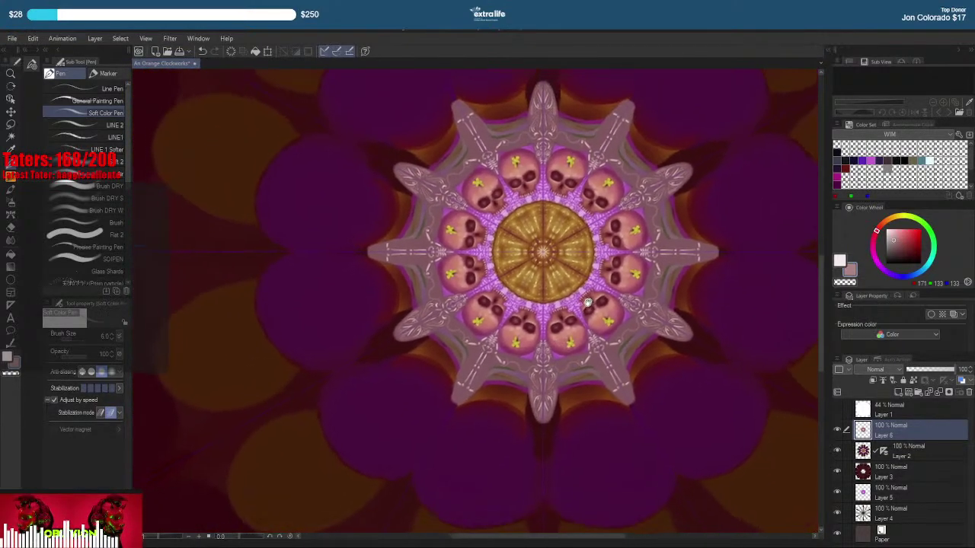
drag(588, 303, 564, 339)
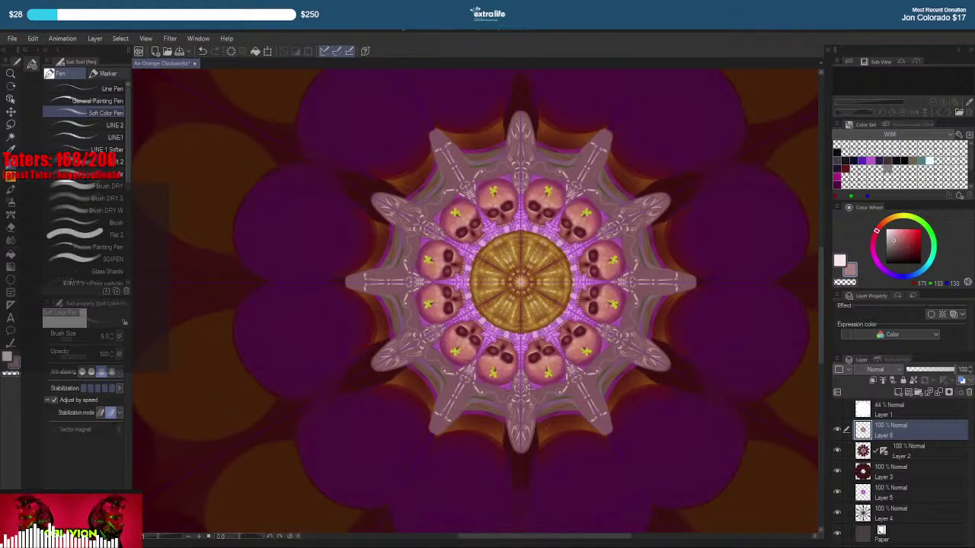
scroll(524, 403, up, 5)
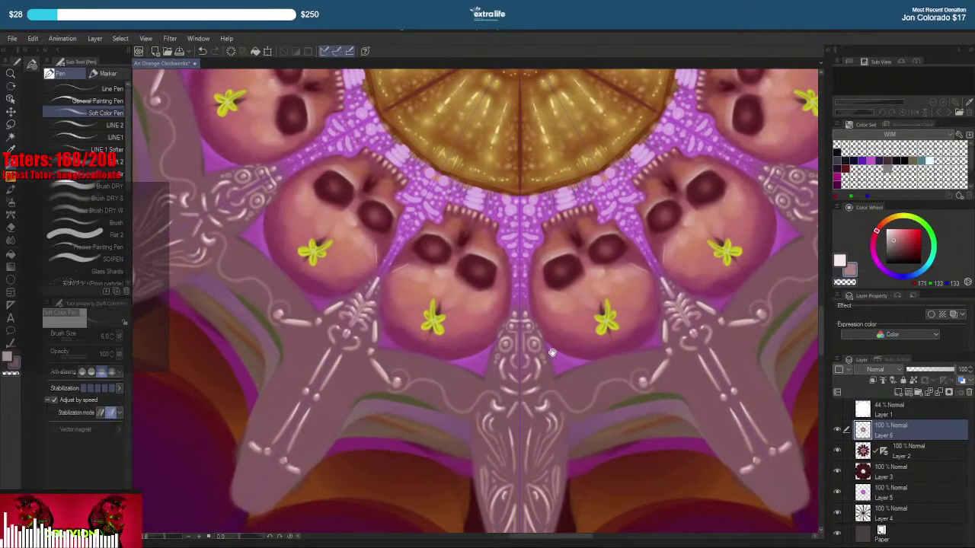
right_click(484, 360)
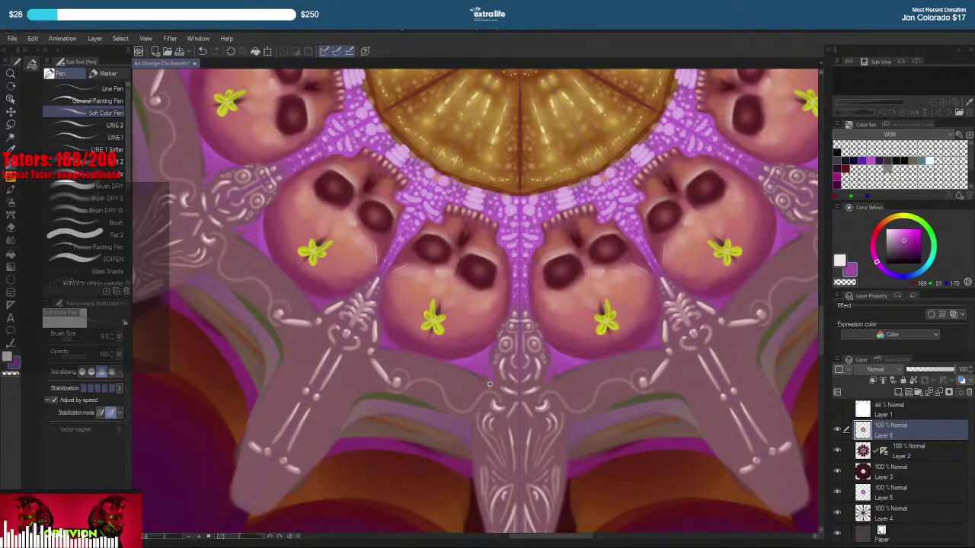
drag(633, 405, 583, 337)
scroll(487, 377, up, 2)
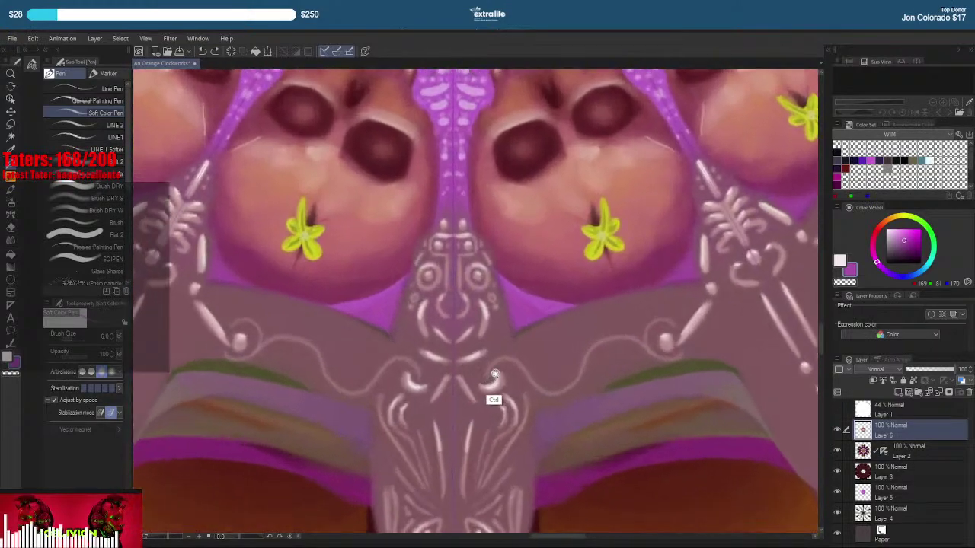
right_click(501, 359)
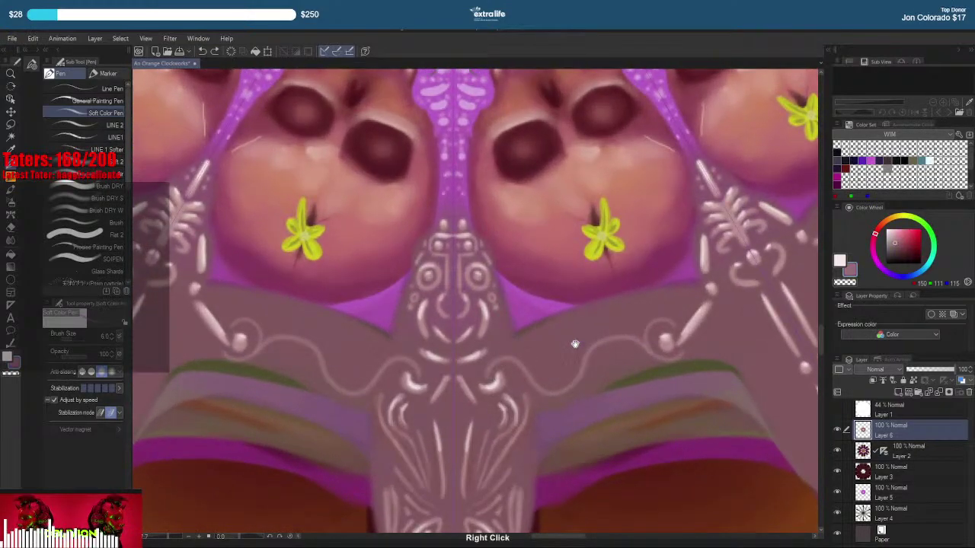
drag(594, 345, 531, 371)
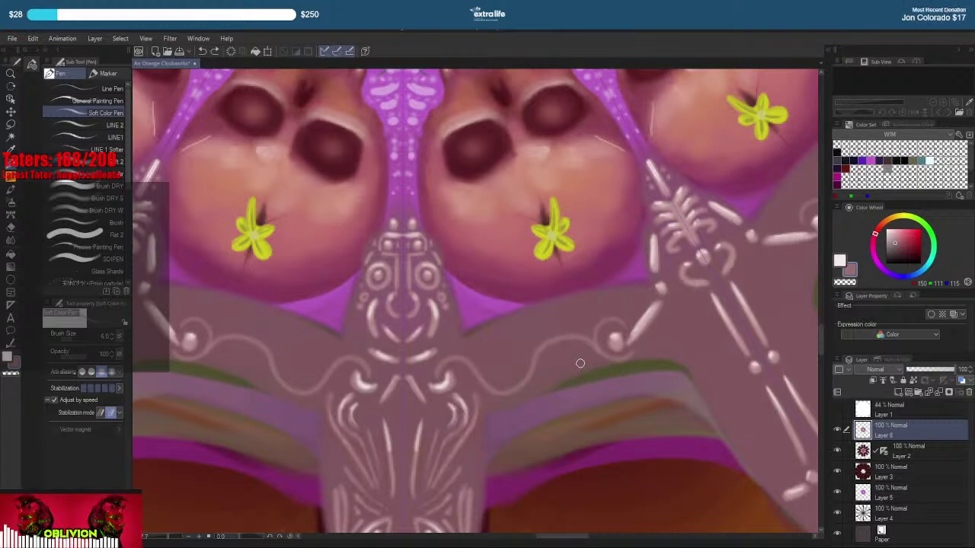
click(98, 101)
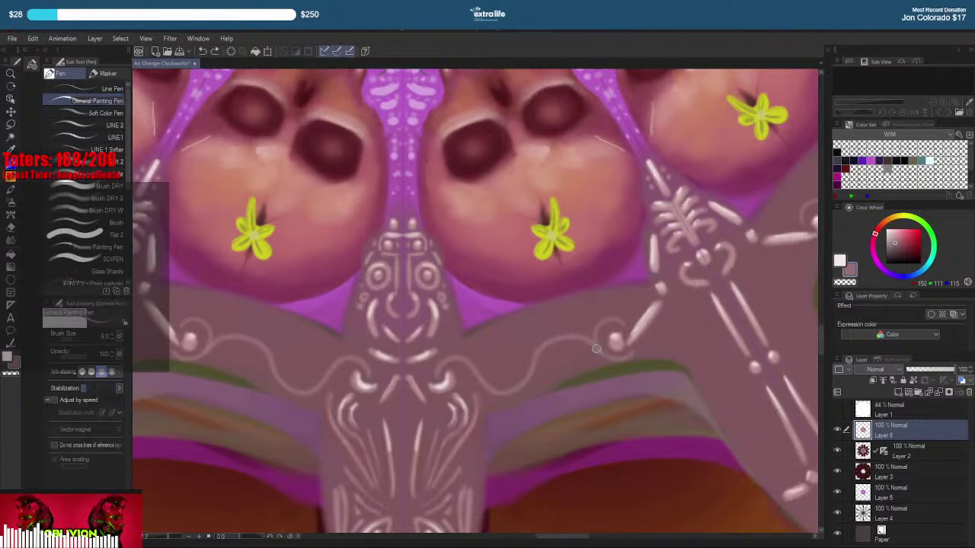
mouse_move(588, 340)
mouse_down()
mouse_move(573, 352)
mouse_move(587, 342)
mouse_up()
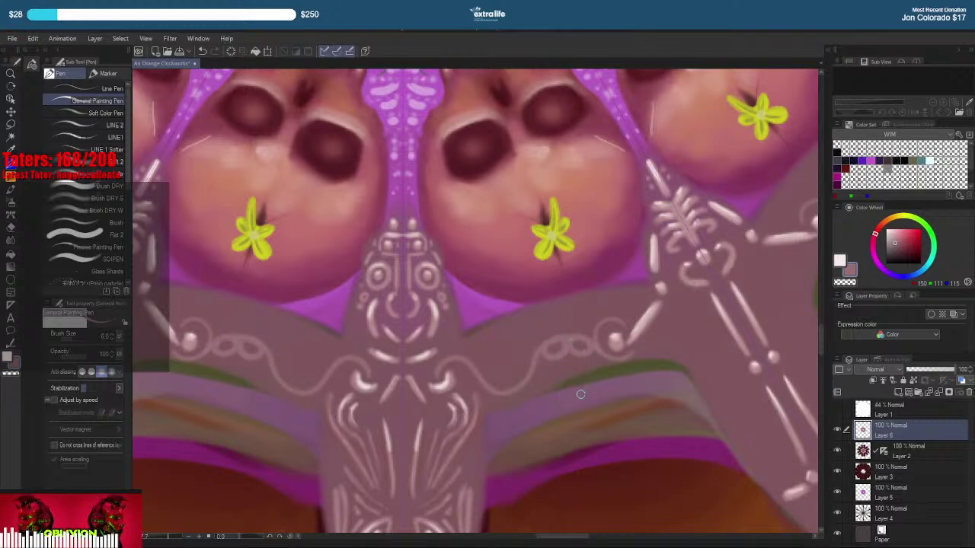
key(ctrl+z)
key(ctrl+z)
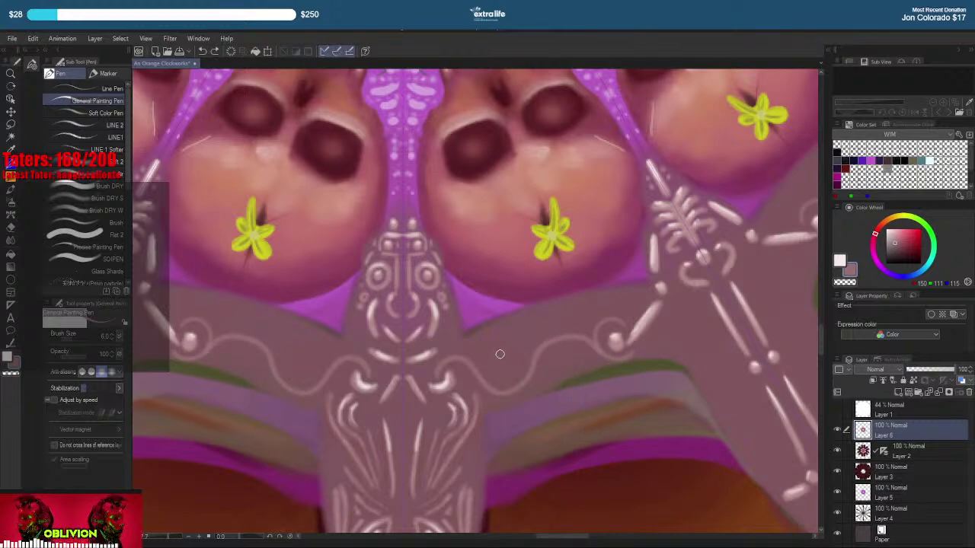
mouse_move(497, 355)
mouse_down()
mouse_move(516, 369)
mouse_move(493, 371)
mouse_move(508, 371)
mouse_move(497, 370)
mouse_move(509, 361)
mouse_move(514, 374)
mouse_move(504, 383)
mouse_up()
key(ctrl+z)
key(ctrl+z)
mouse_move(490, 370)
mouse_down()
mouse_move(516, 374)
mouse_move(499, 352)
mouse_up()
key(ctrl+z)
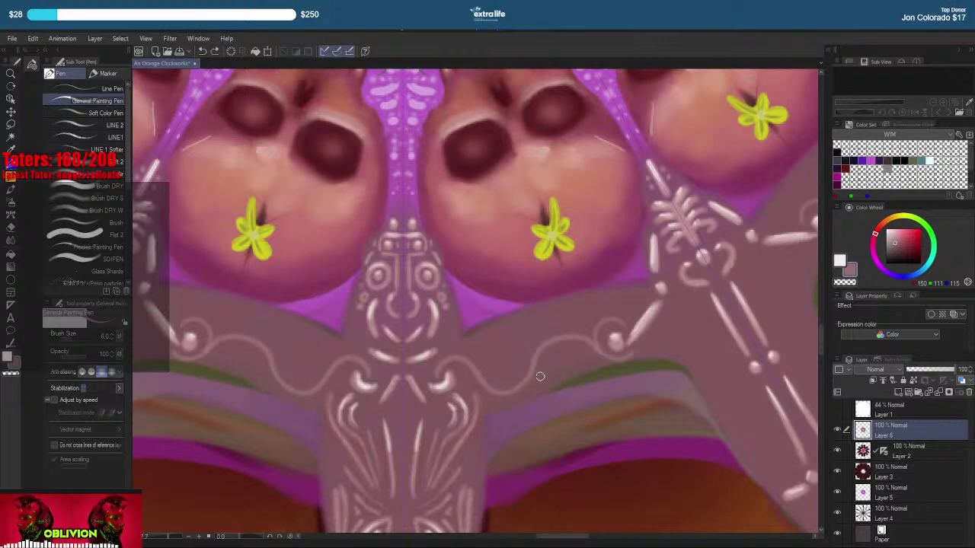
click(112, 89)
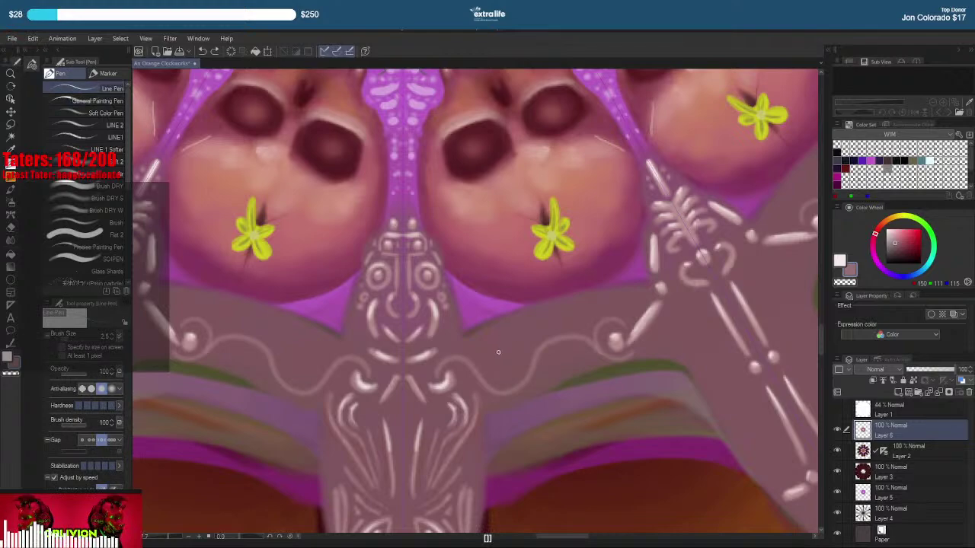
mouse_move(485, 354)
mouse_down()
mouse_move(520, 370)
mouse_move(504, 345)
mouse_up()
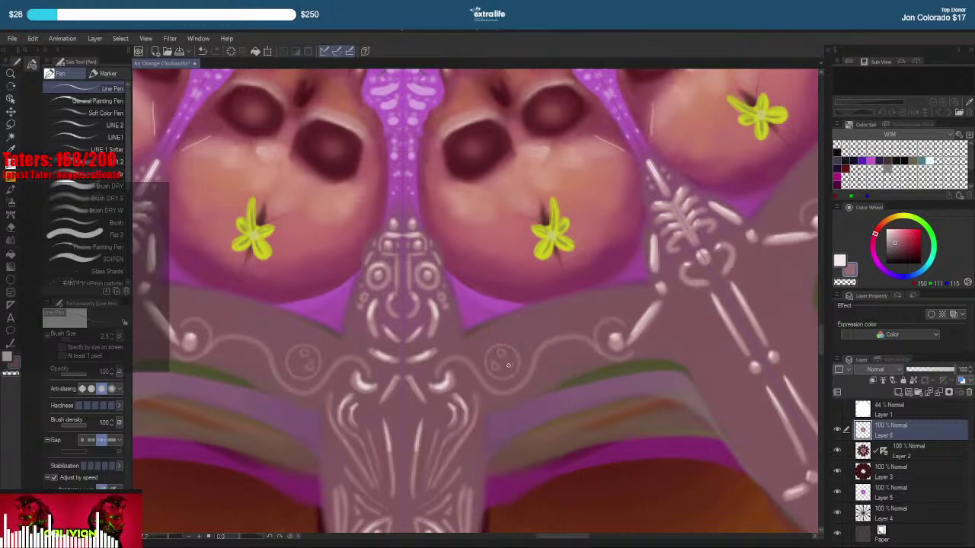
click(508, 367)
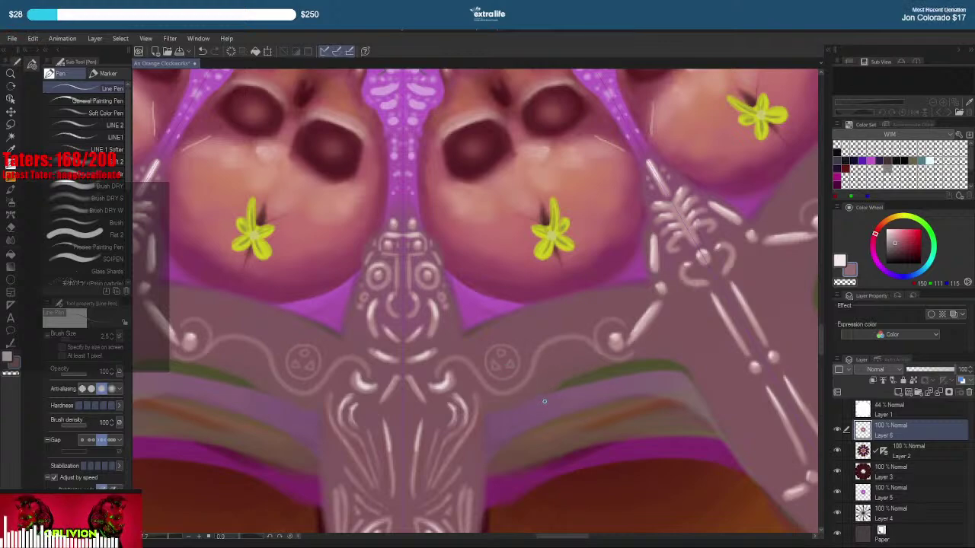
key(ctrl+z)
key(ctrl+z)
key(ctrl+z)
key(ctrl+z)
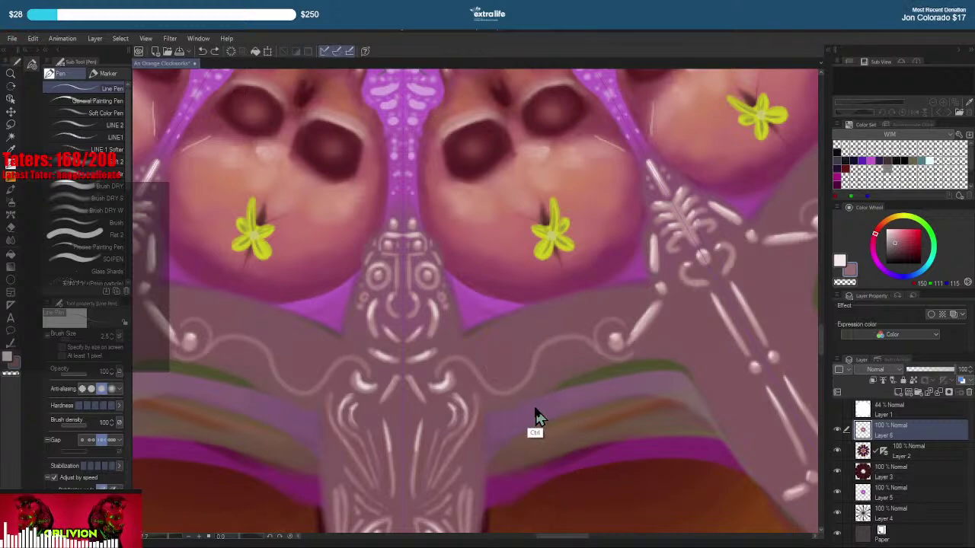
Echo the wavy line with parallel mauve contour lines filling the band up to the skulls, using the Soft Color Pen at size 4
drag(619, 318, 610, 341)
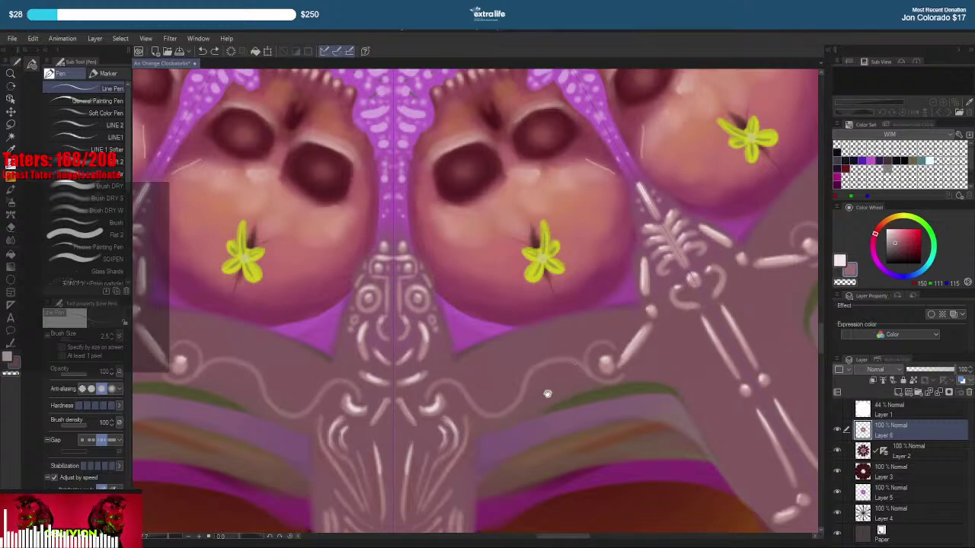
drag(529, 381, 559, 397)
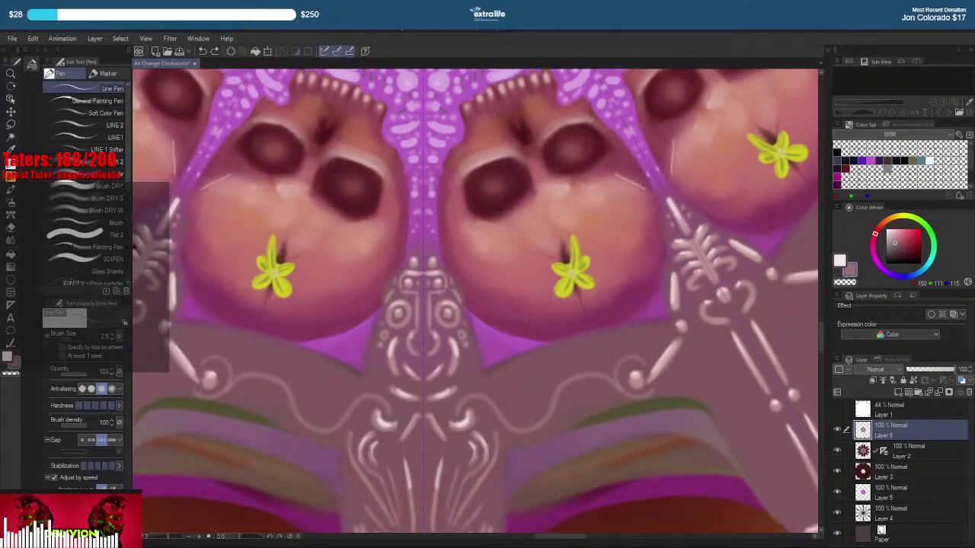
click(91, 112)
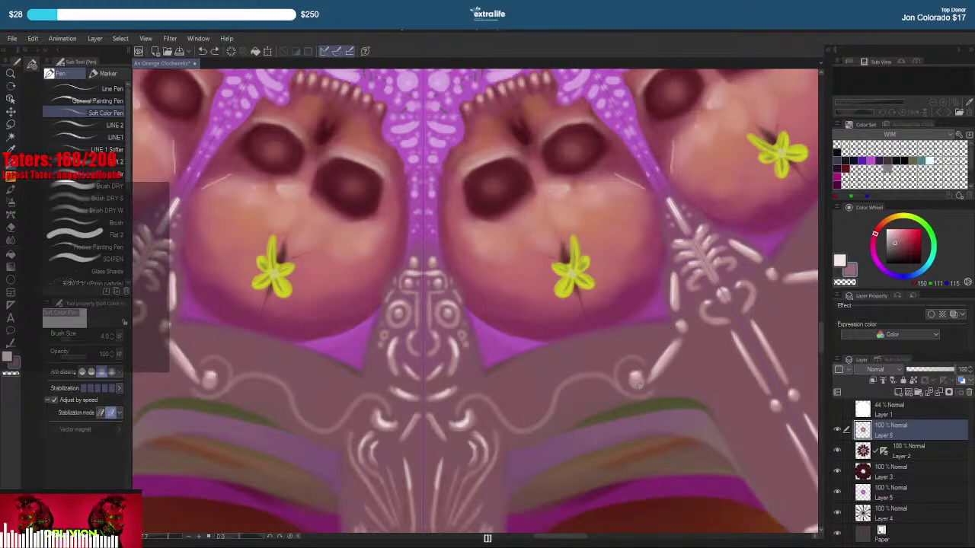
drag(590, 344, 558, 348)
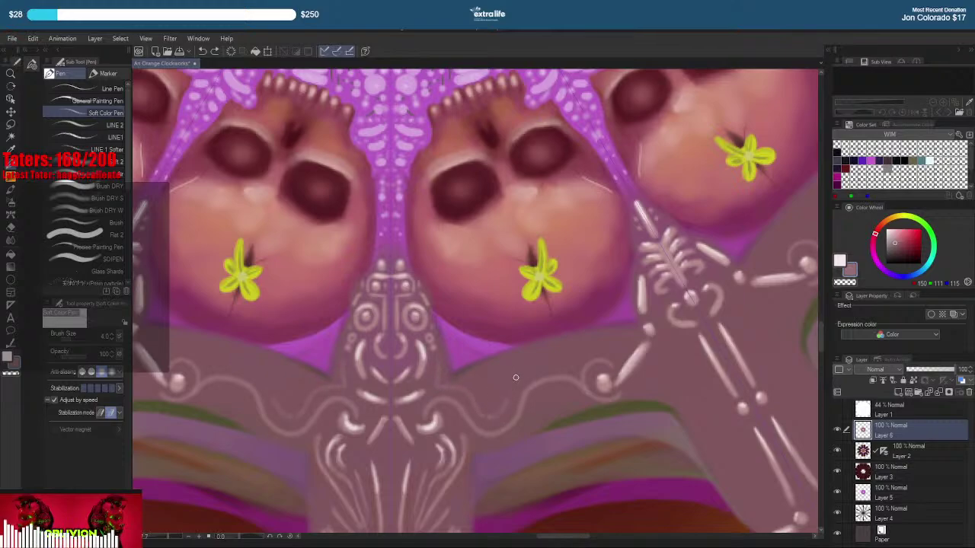
drag(569, 367, 597, 363)
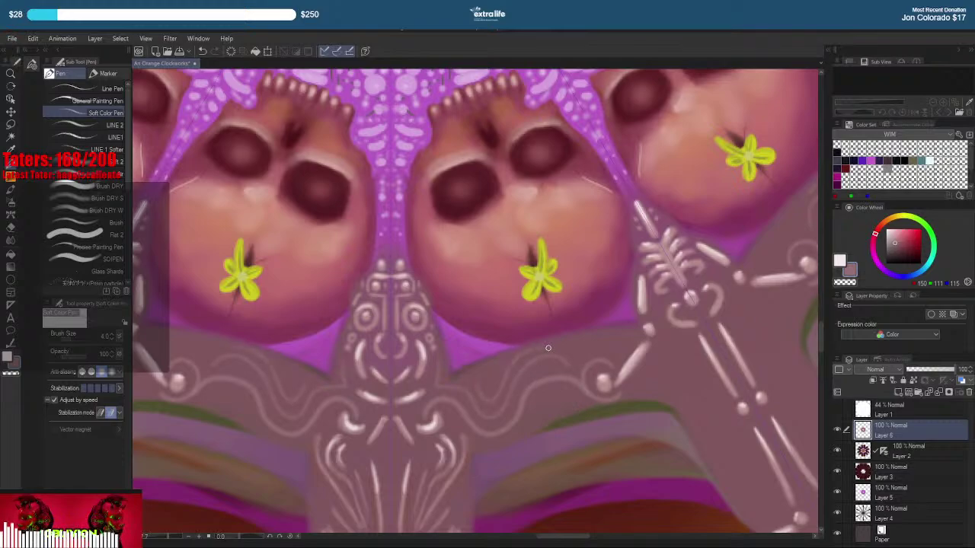
drag(624, 327, 570, 349)
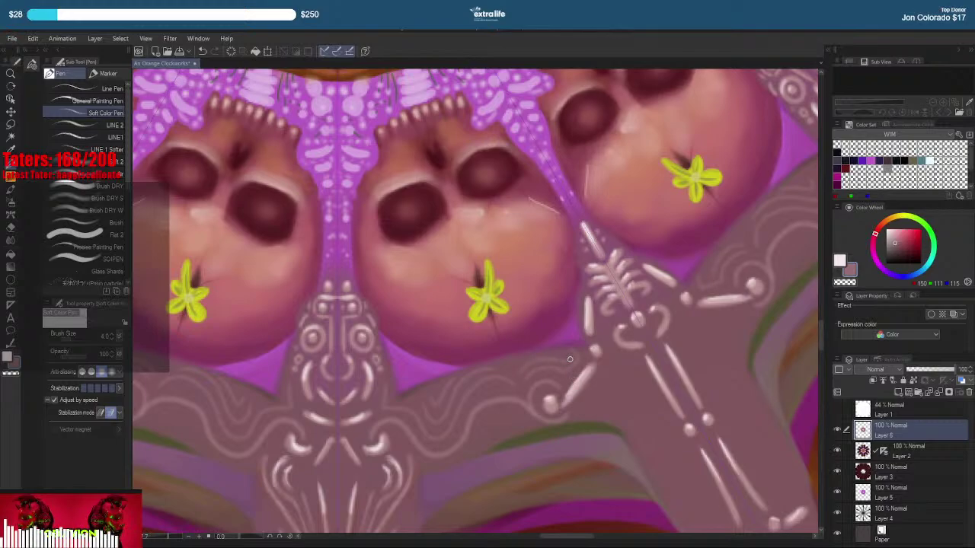
Pick the dark olive green from the curved band below the skulls as the drawing colour
drag(503, 394, 520, 414)
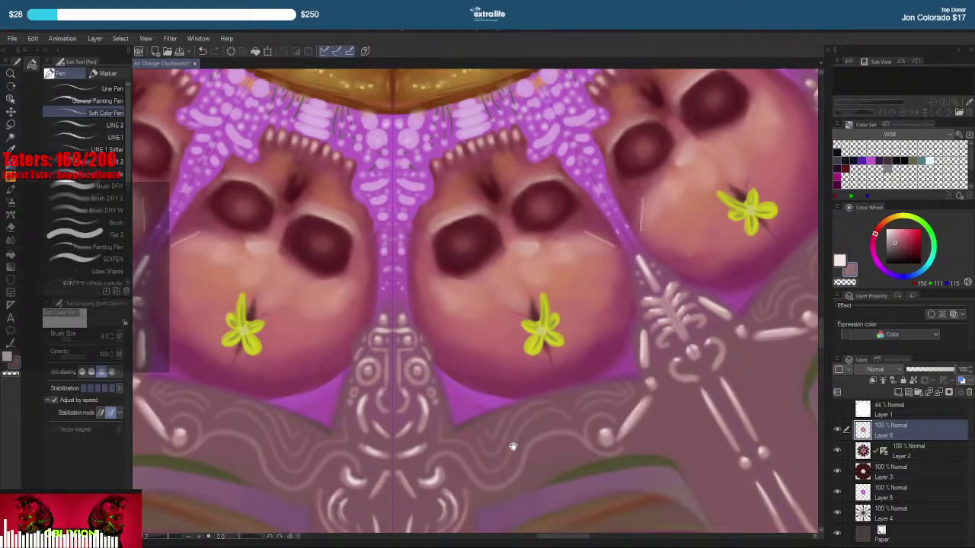
scroll(499, 466, down, 3)
scroll(499, 466, left, 4)
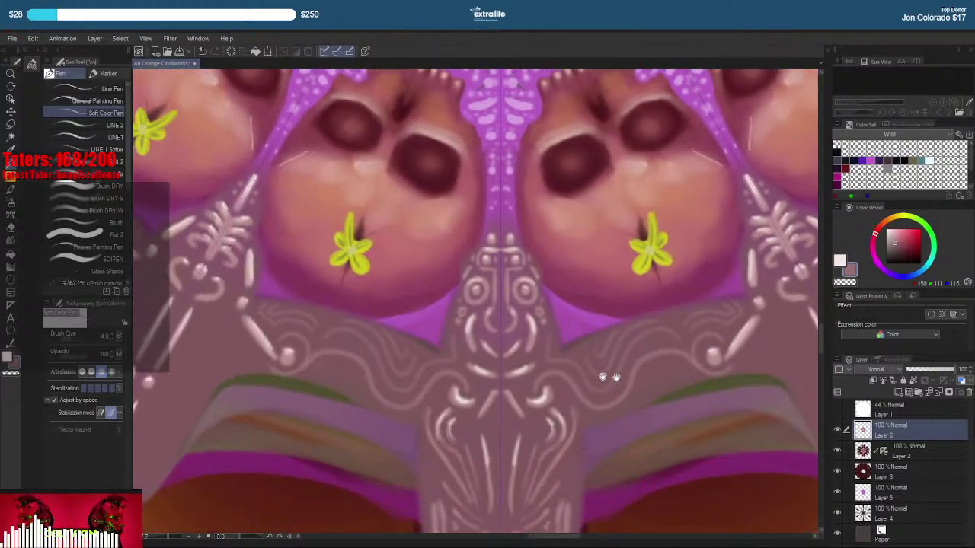
right_click(303, 383)
drag(645, 283, 560, 347)
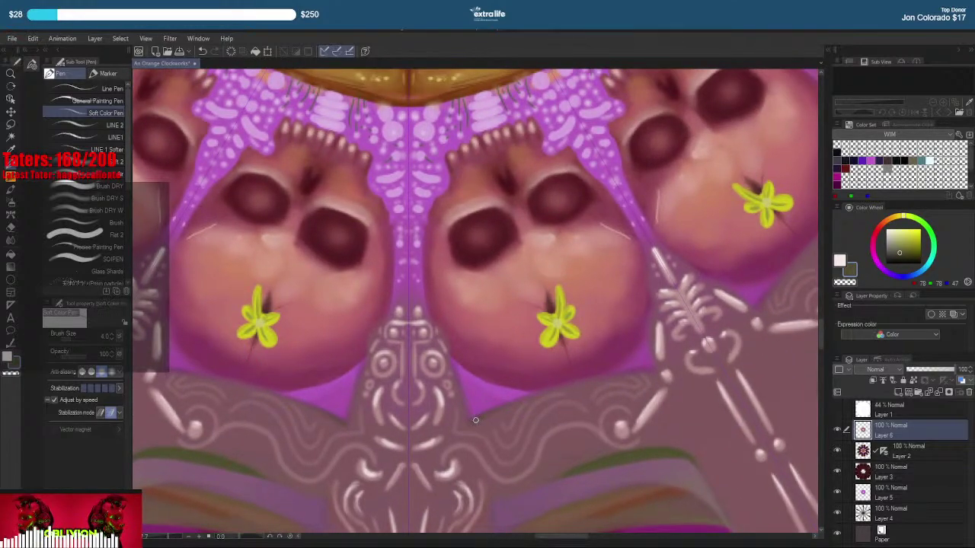
Try a fanned tuft of dark green grass blades over the skull's crown, beside the patterned spoke, with the Soft Color Pen
mouse_move(498, 400)
mouse_down()
mouse_move(518, 356)
mouse_move(513, 383)
mouse_move(477, 414)
mouse_up()
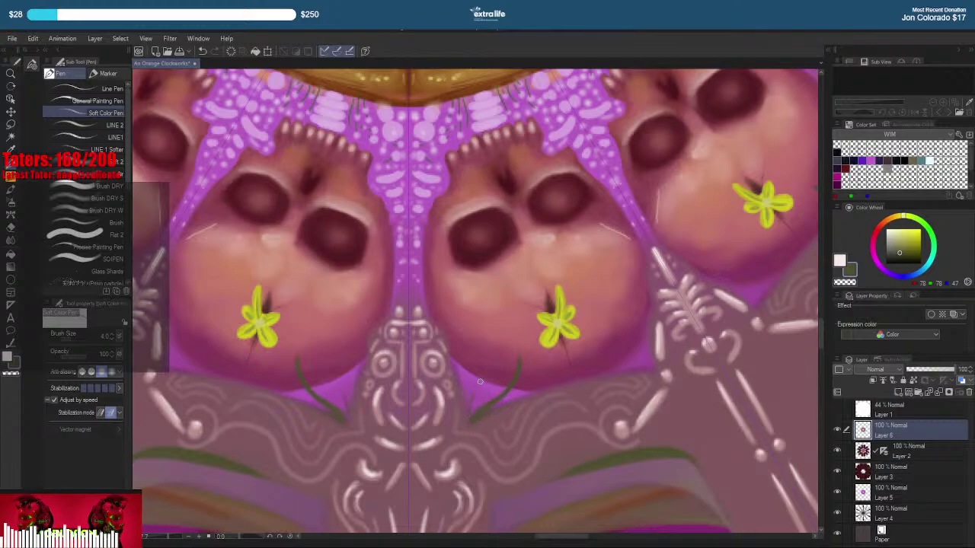
drag(503, 339, 497, 359)
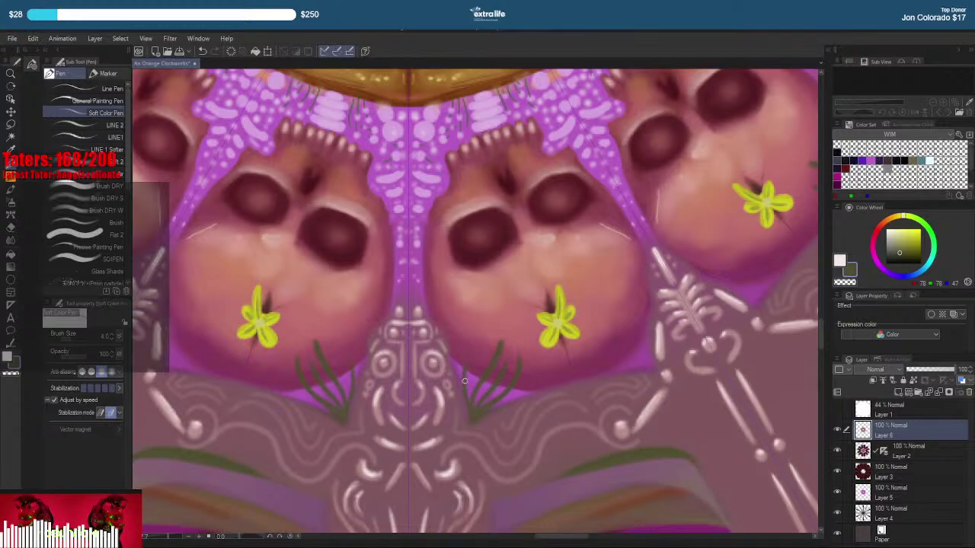
drag(508, 404, 533, 380)
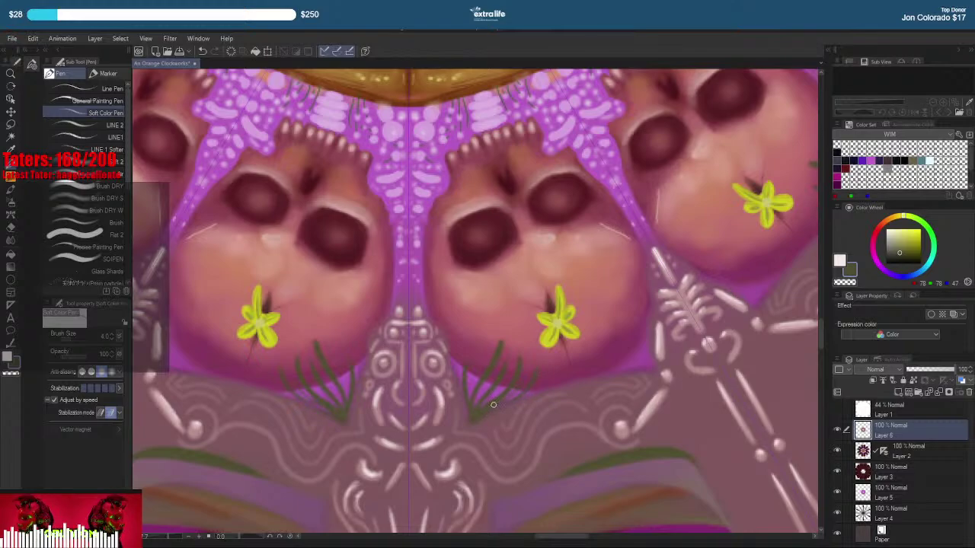
drag(729, 297, 626, 341)
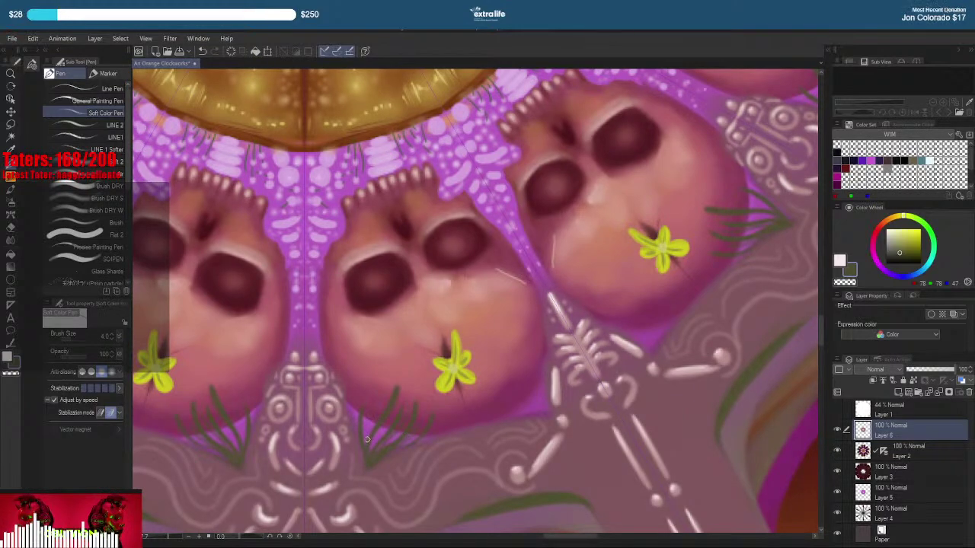
drag(380, 388, 376, 356)
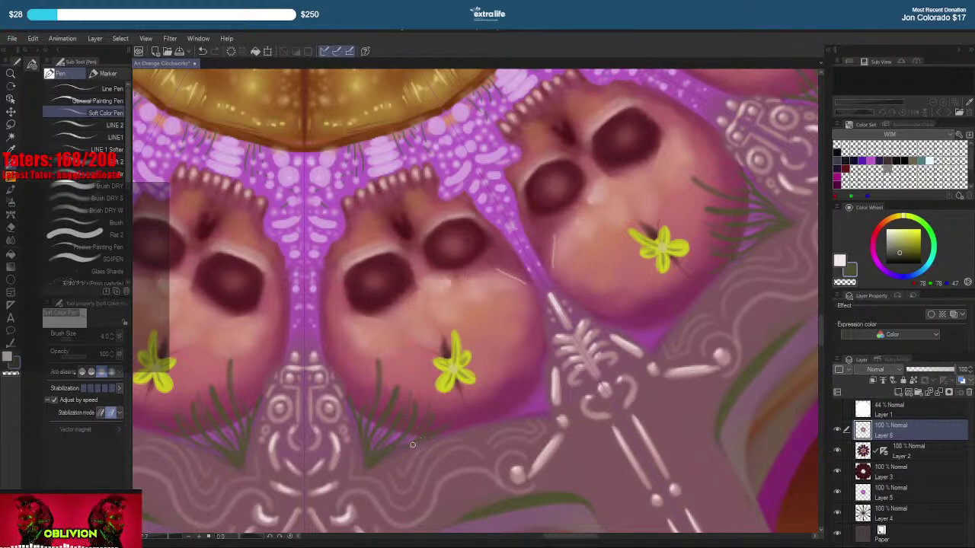
Try thin dark green blades along the edges of the two skulls that meet above the small skeleton
drag(619, 284, 590, 351)
key(r)
drag(566, 266, 597, 316)
key(space)
drag(537, 382, 593, 373)
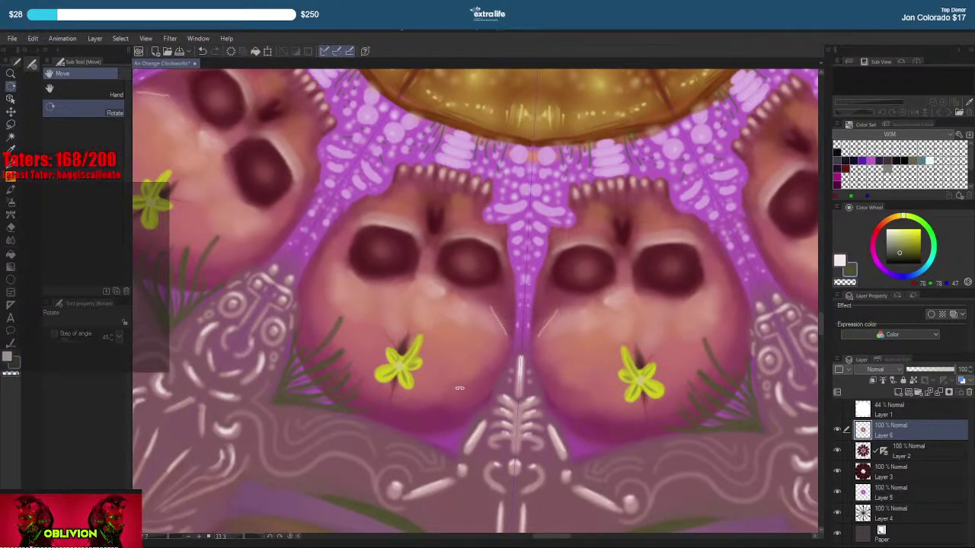
key(p)
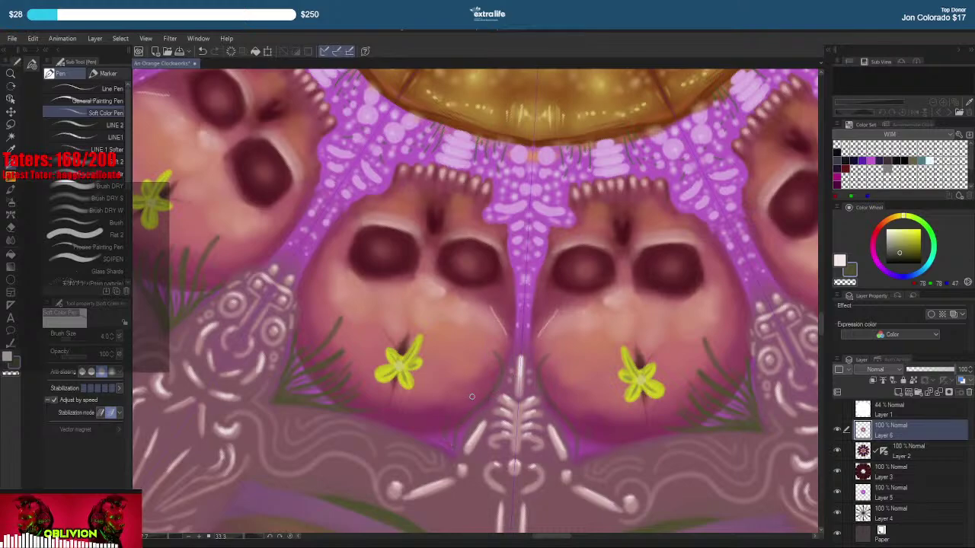
Undo the dark green blade strokes around the skulls and switch to the Line Pen
scroll(636, 275, down, 2)
scroll(635, 274, down, 3)
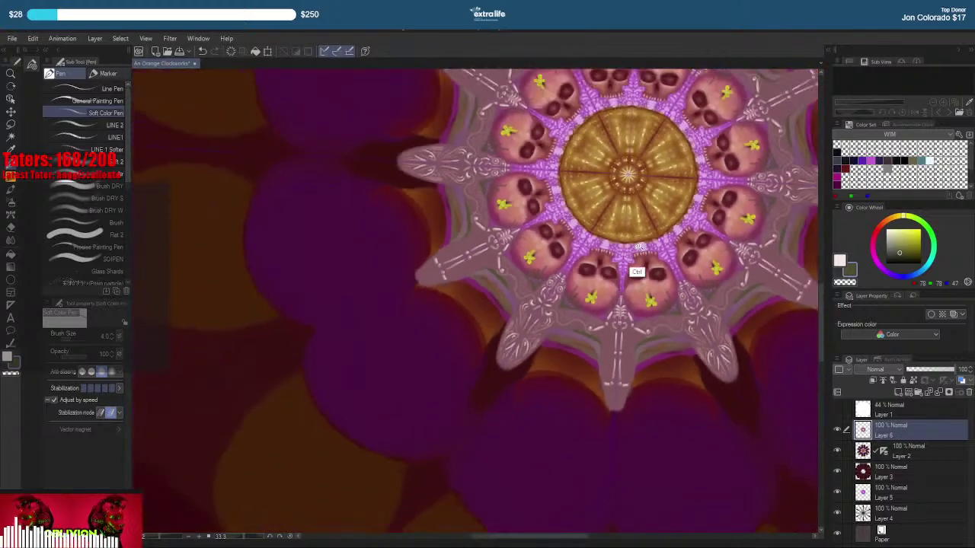
drag(639, 259, 571, 367)
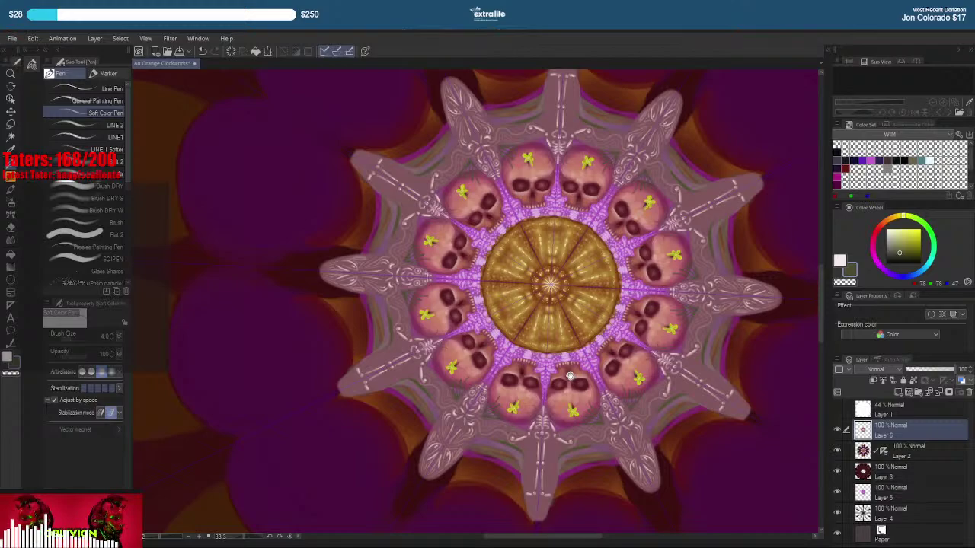
scroll(569, 376, up, 3)
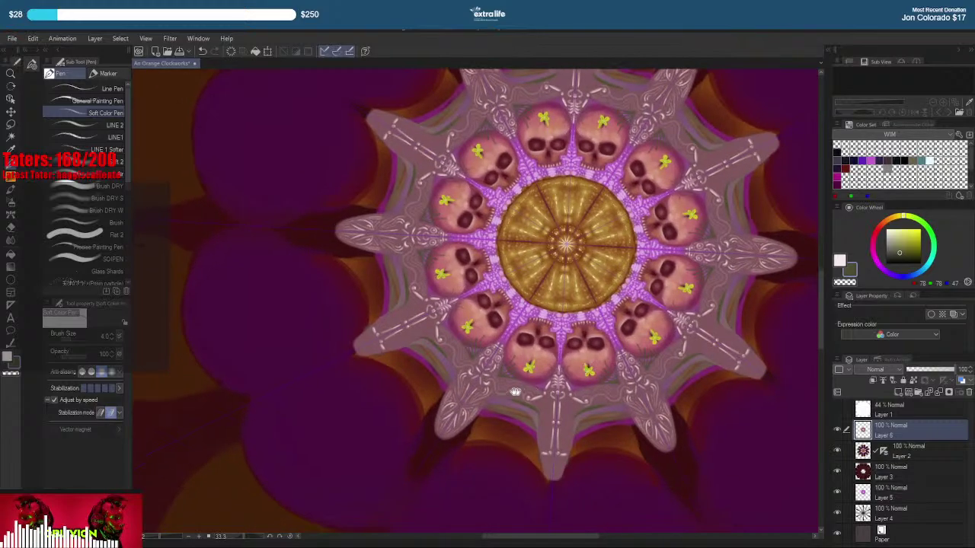
scroll(511, 384, up, 1)
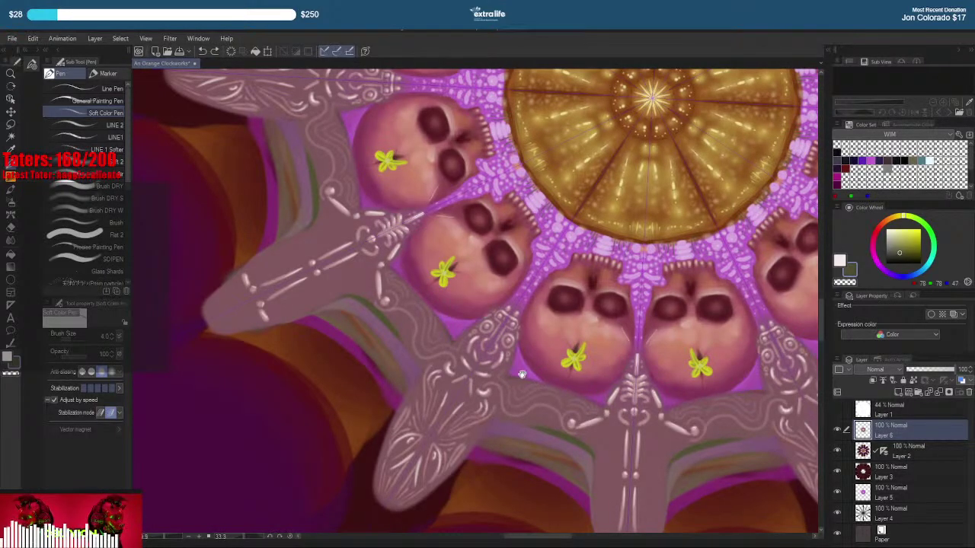
scroll(527, 374, up, 2)
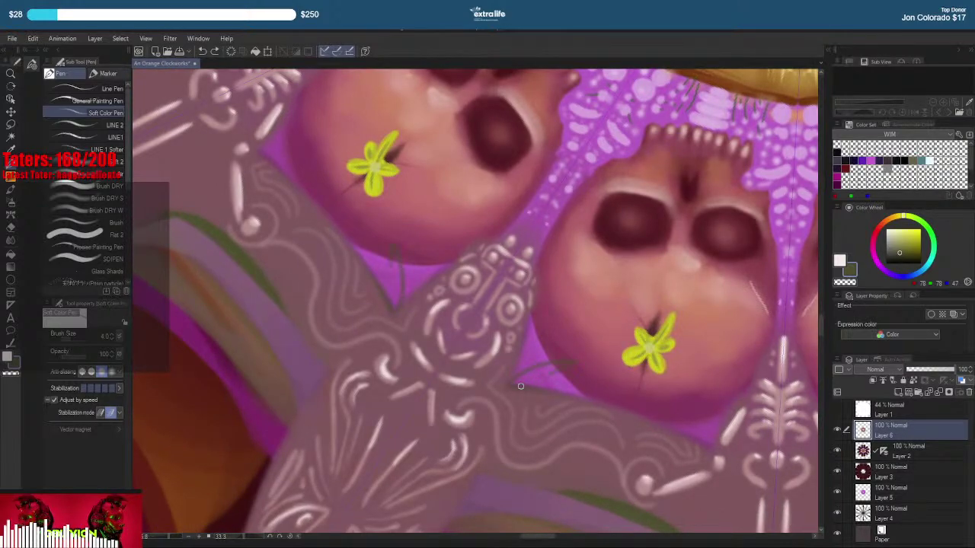
key(ctrl+z)
click(107, 88)
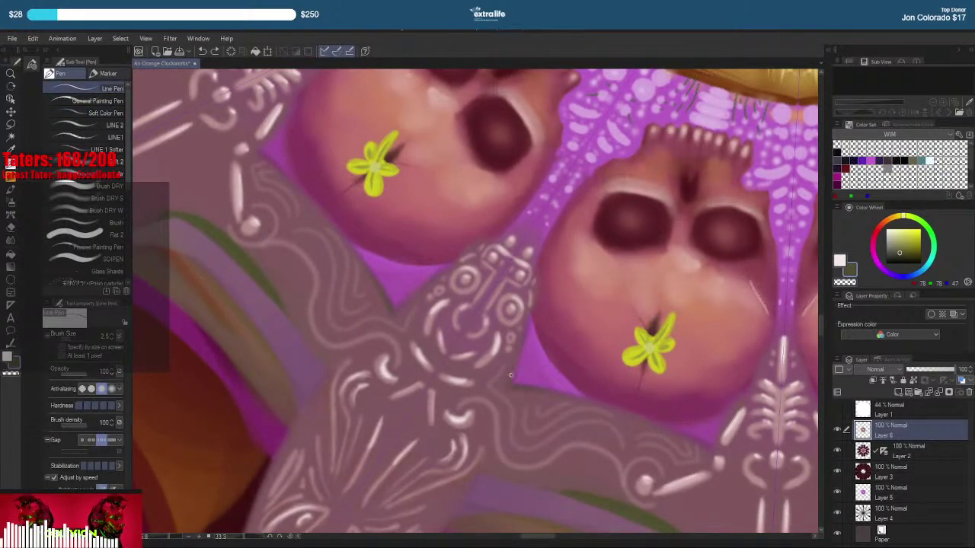
Try a pointed leaf outline filled with dark green between the skull and the patterned spoke, and undo it
mouse_move(512, 385)
mouse_down()
mouse_move(546, 356)
mouse_move(539, 381)
mouse_move(516, 385)
mouse_up()
key(g)
key(g)
click(552, 367)
click(530, 374)
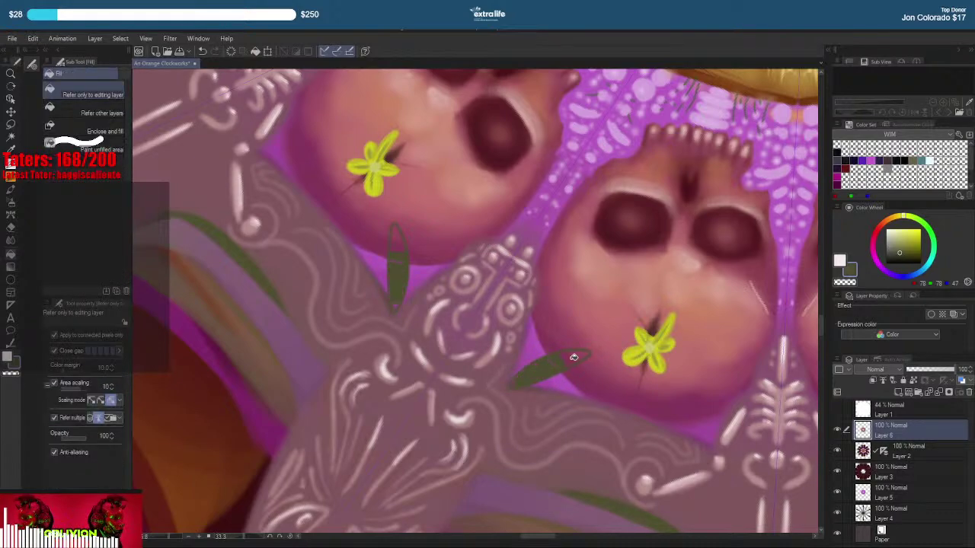
click(575, 357)
key(ctrl+z)
key(ctrl+z)
key(ctrl+z)
key(ctrl+z)
key(ctrl+z)
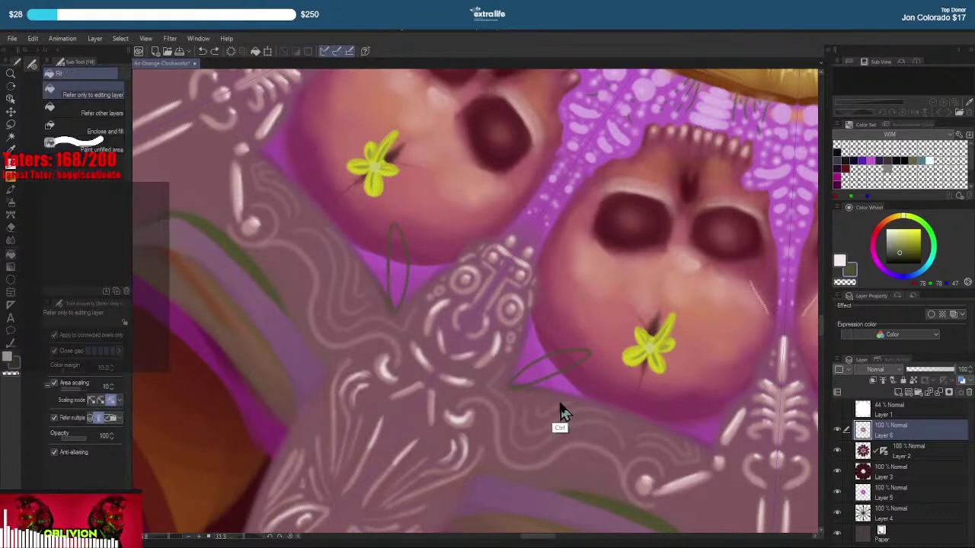
Draw a curling dark green vine stem from the corner beside the patterned spoke up over the skull's crown
key(r)
drag(547, 347, 540, 320)
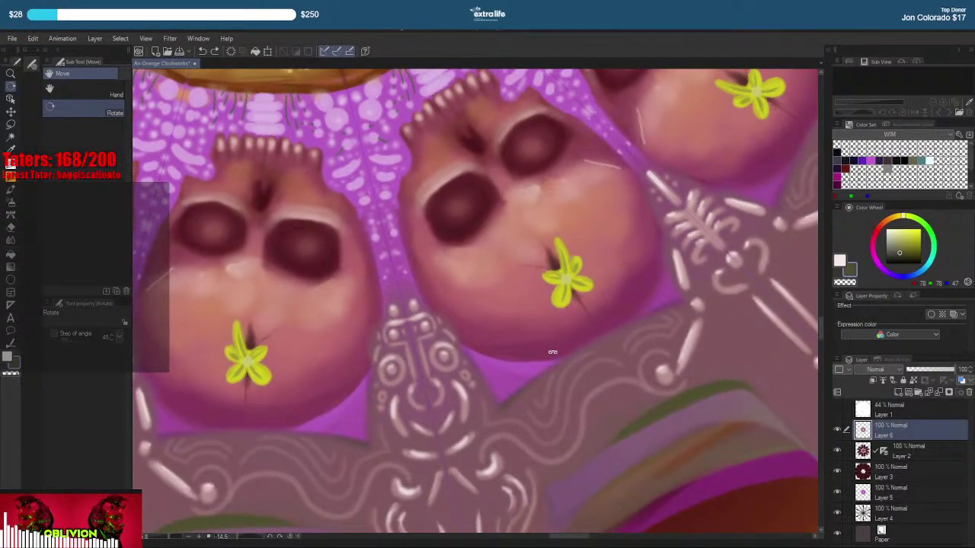
key(p)
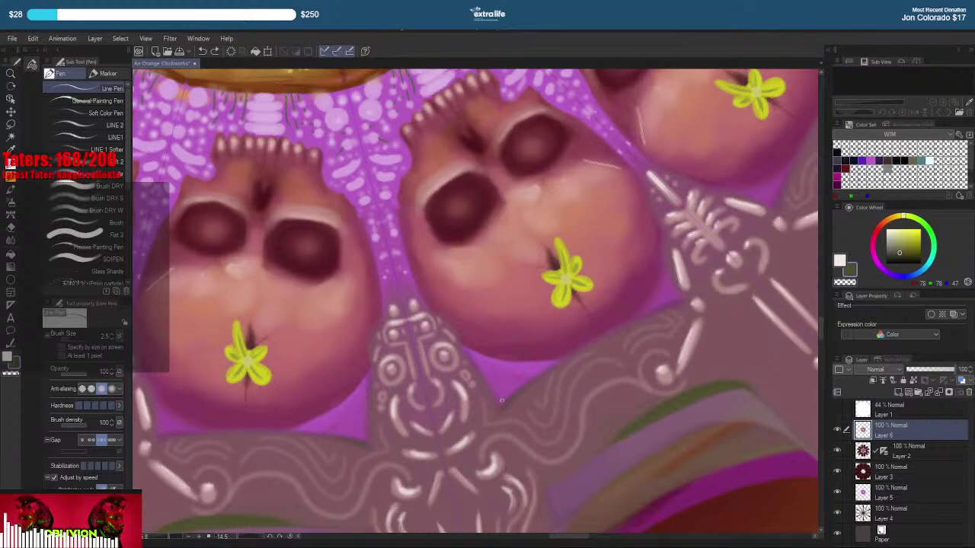
drag(499, 405, 507, 361)
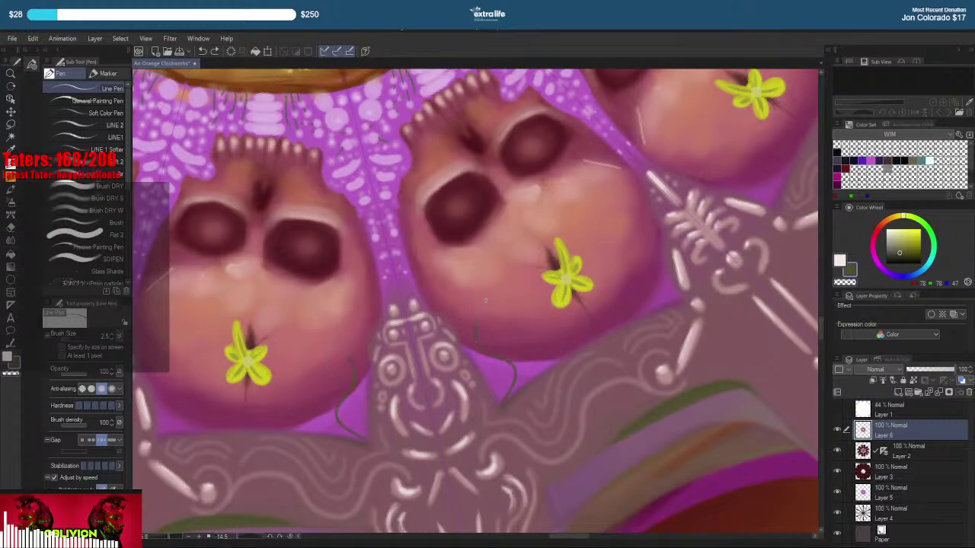
mouse_move(485, 300)
mouse_down()
mouse_move(504, 292)
mouse_move(477, 320)
mouse_move(495, 355)
mouse_up()
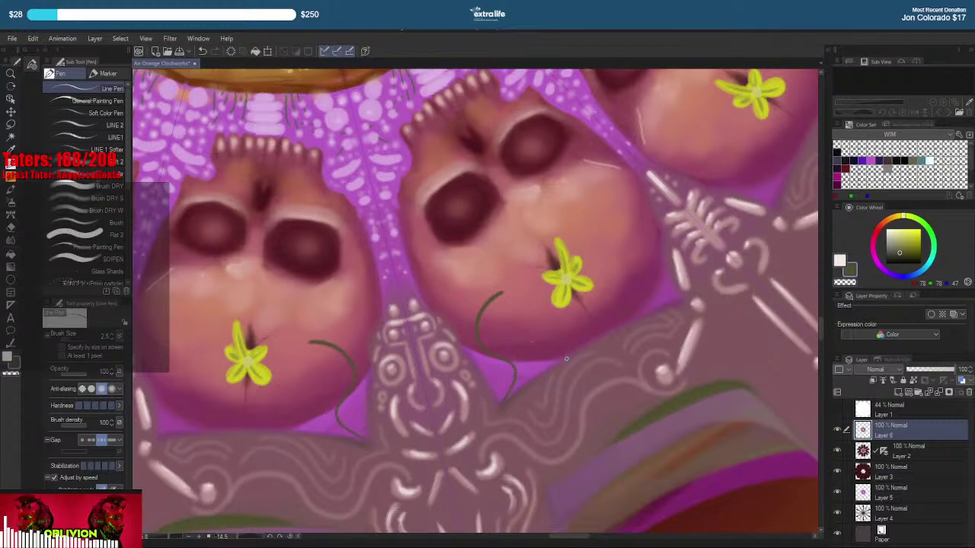
Draw curled green tendrils around the top of the skeleton and add a second branch and small leaves to the vine
drag(628, 283, 509, 378)
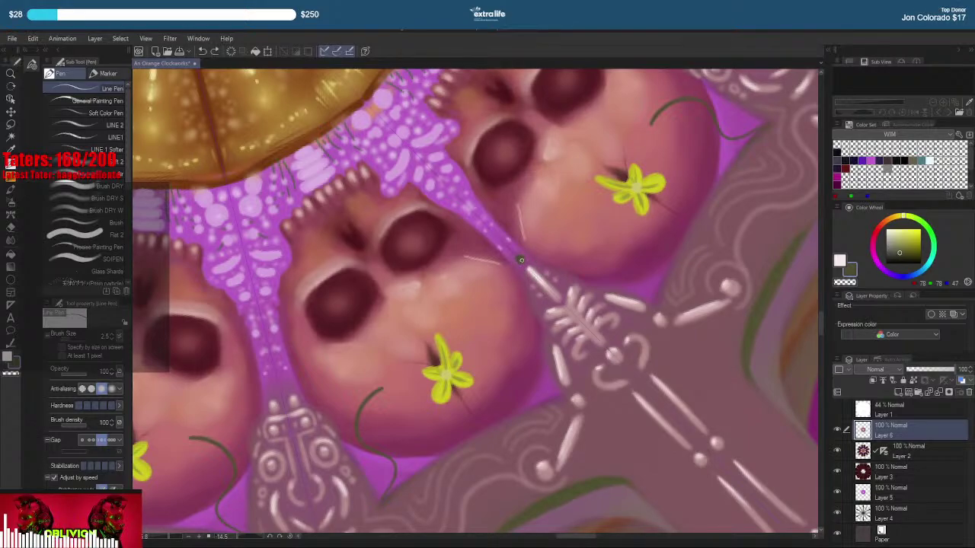
mouse_move(523, 258)
mouse_down()
mouse_move(542, 247)
mouse_move(540, 233)
mouse_up()
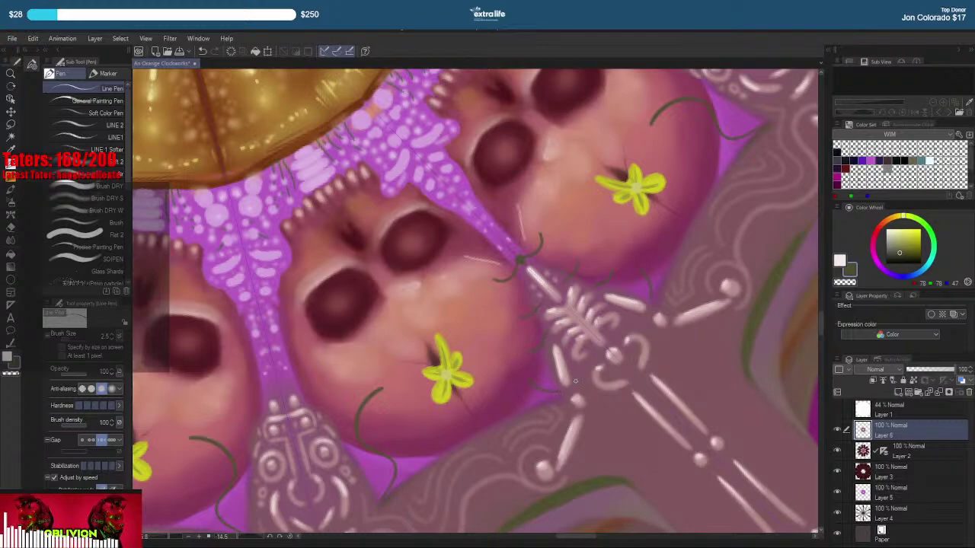
drag(467, 400, 567, 367)
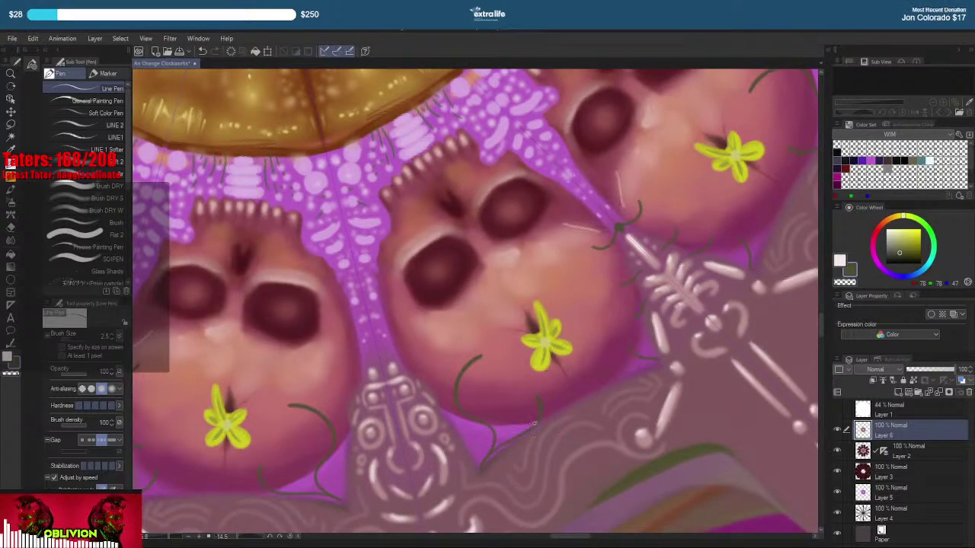
drag(534, 423, 522, 433)
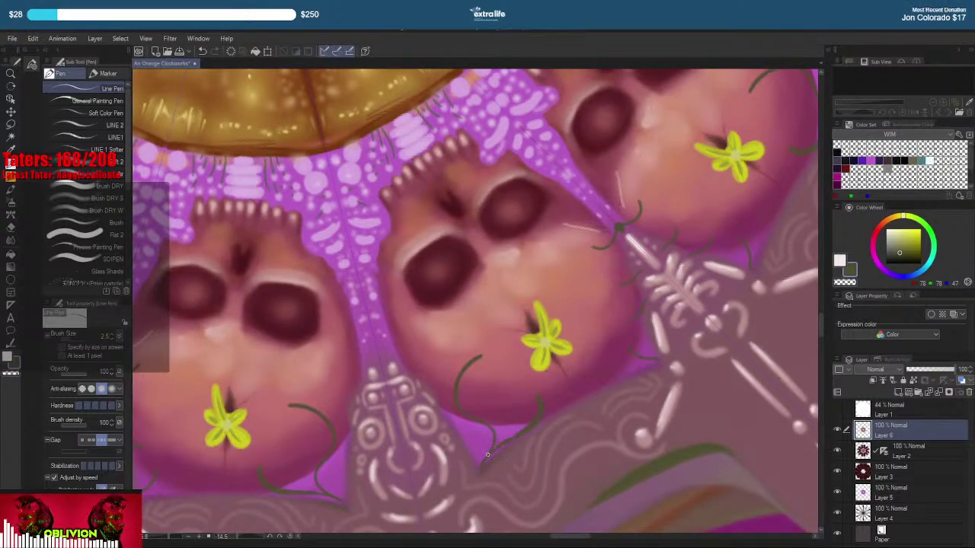
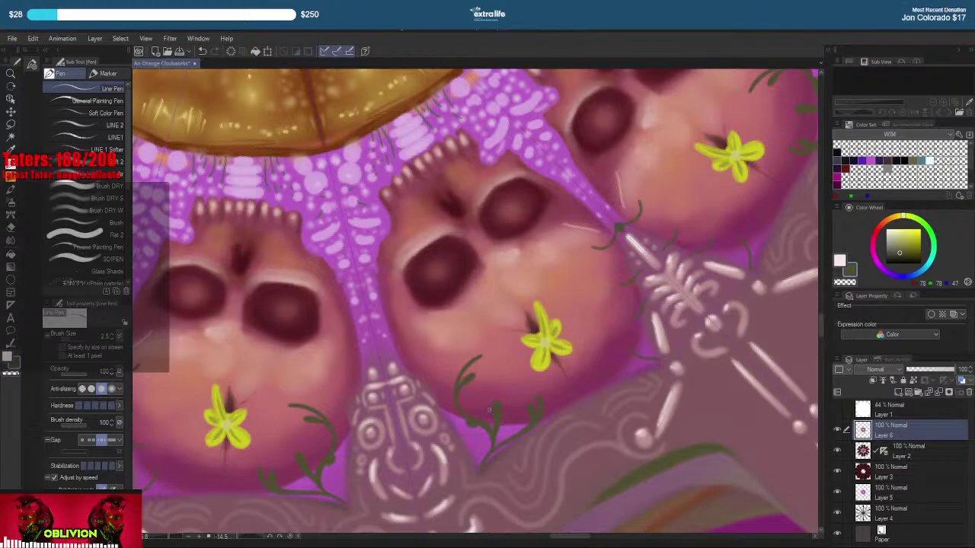
Add small branching twigs to the green tendrils beside the skeleton's arms
drag(517, 355, 548, 367)
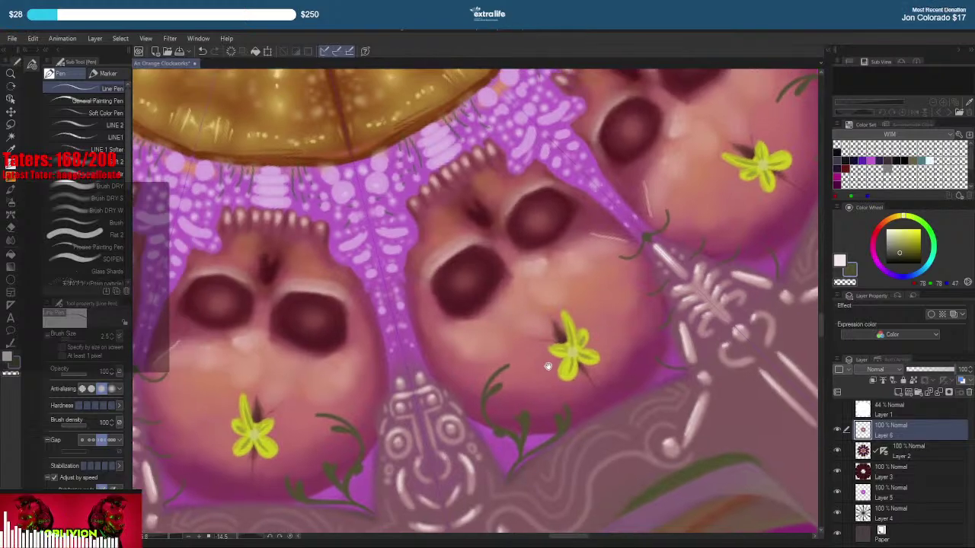
mouse_move(669, 322)
mouse_down()
mouse_move(644, 370)
mouse_move(659, 336)
mouse_up()
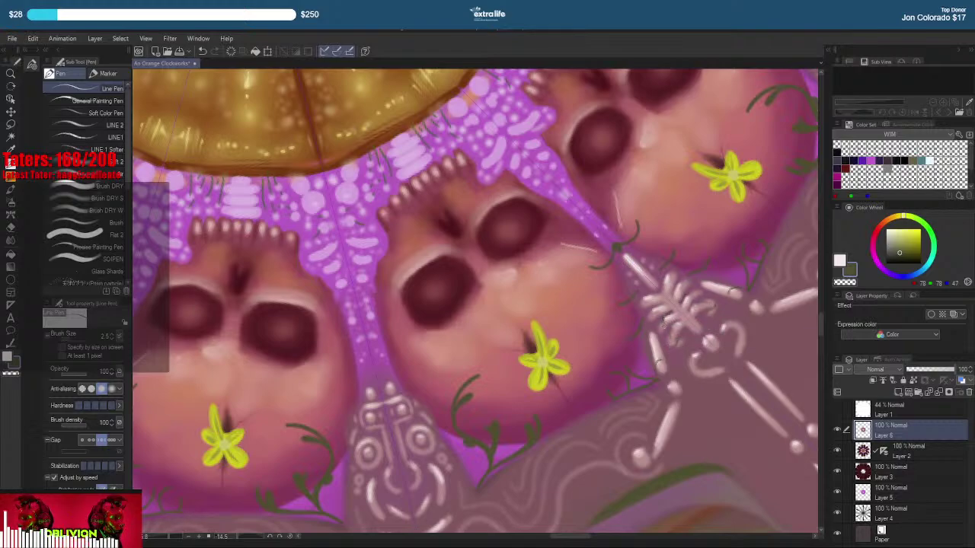
drag(697, 259, 635, 324)
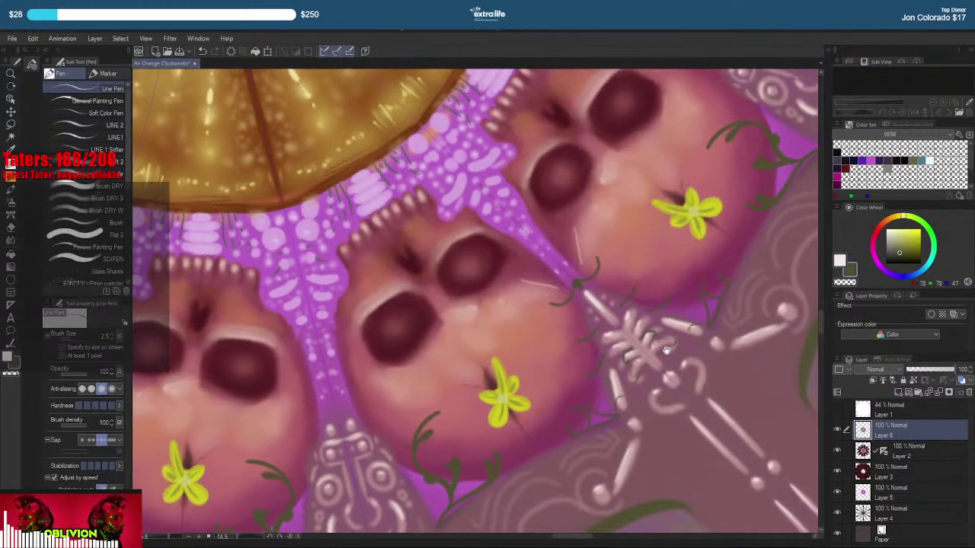
drag(649, 392, 676, 351)
drag(622, 332, 628, 364)
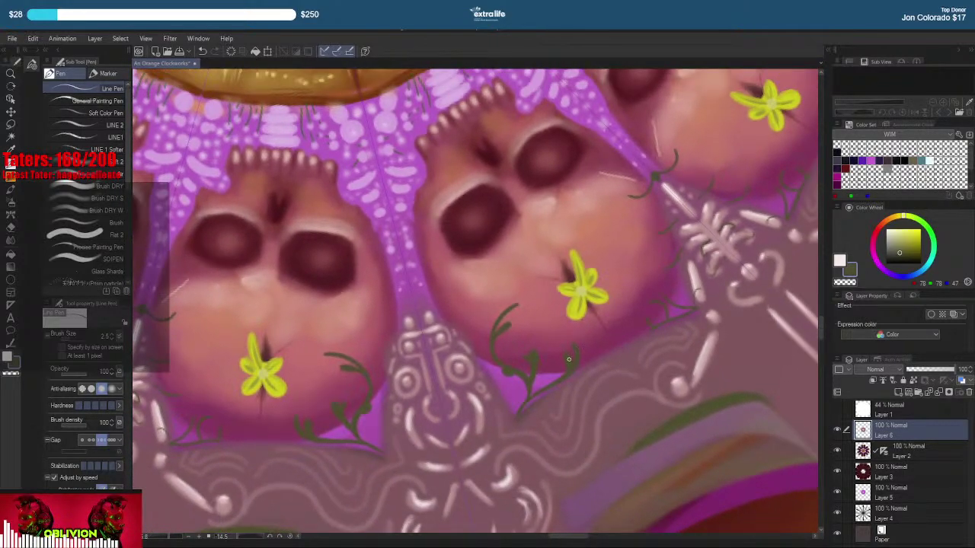
Lighten the vine green to RGB 152, 152, 88 and paint highlights along the vine's stems and leaves
right_click(569, 359)
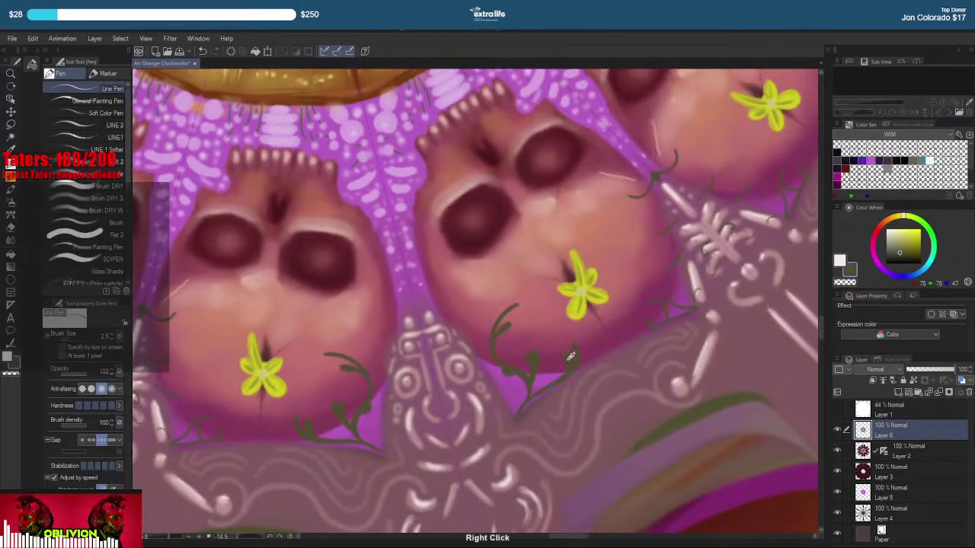
click(900, 244)
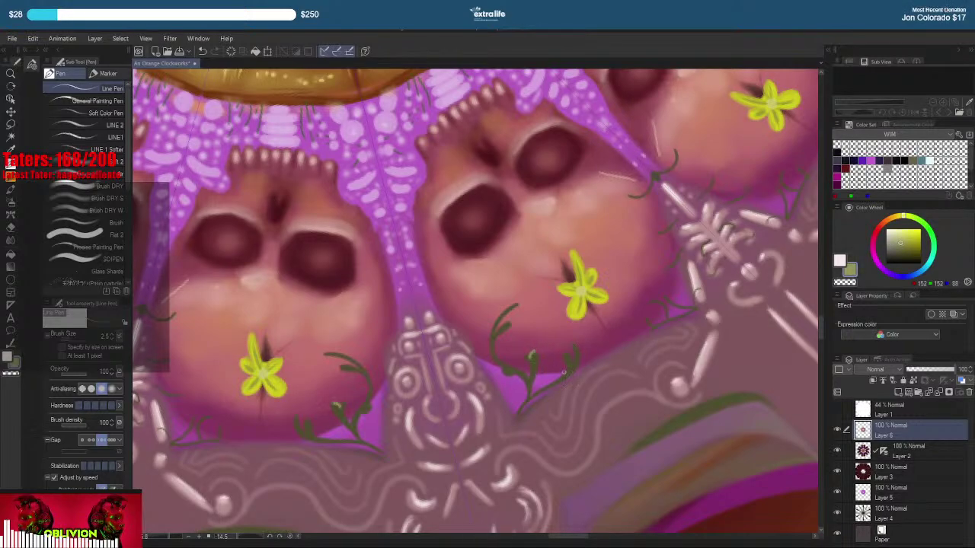
drag(502, 313, 492, 343)
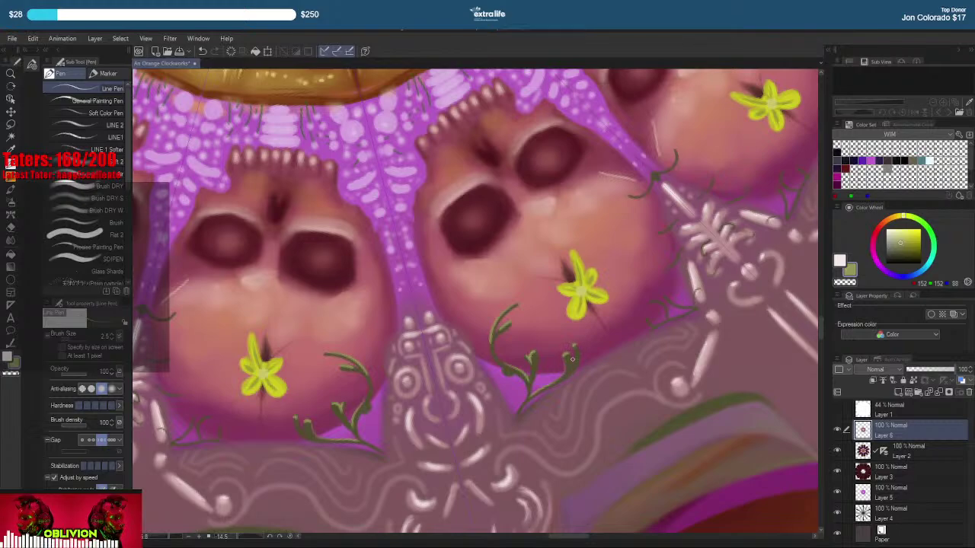
Paint lighter green highlights on the small tendrils beside the skeleton's head and ribs and on the twigs by its arms
drag(708, 229, 514, 332)
key(r)
drag(427, 218, 525, 204)
scroll(487, 289, up, 1)
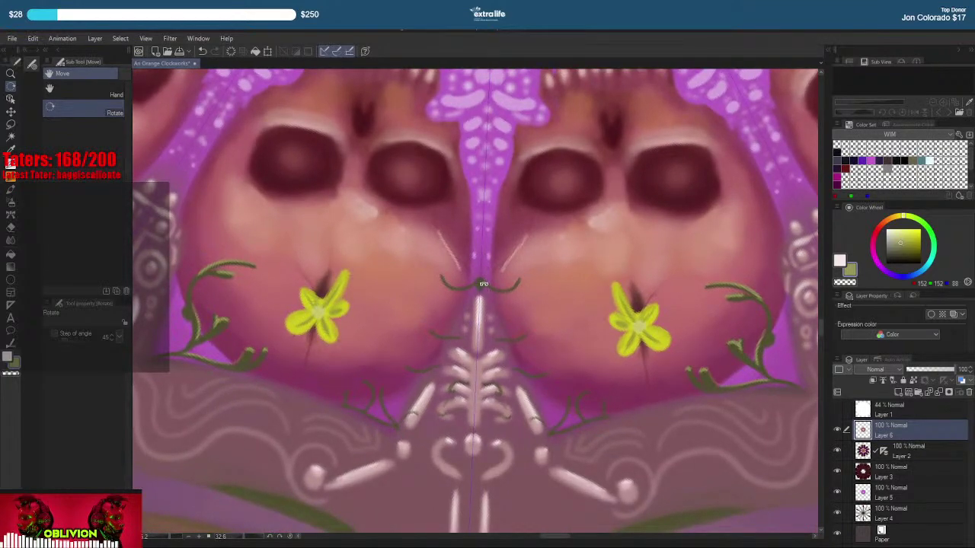
key(p)
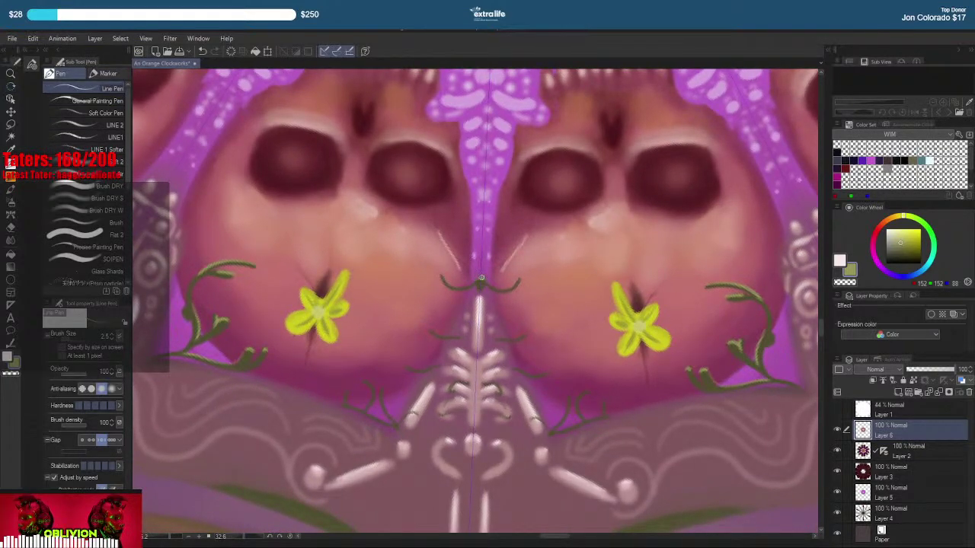
drag(445, 278, 466, 286)
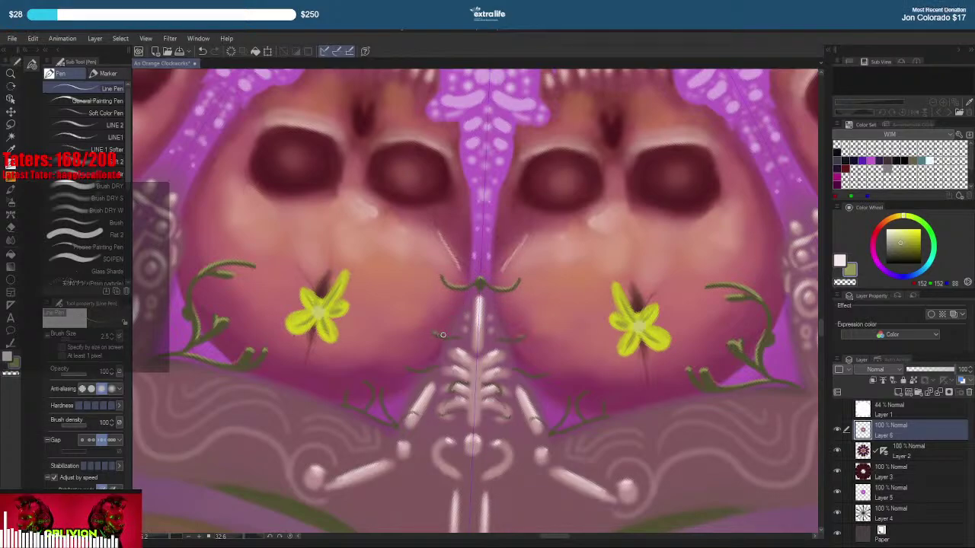
drag(443, 335, 455, 335)
key(ctrl+z)
drag(410, 369, 437, 365)
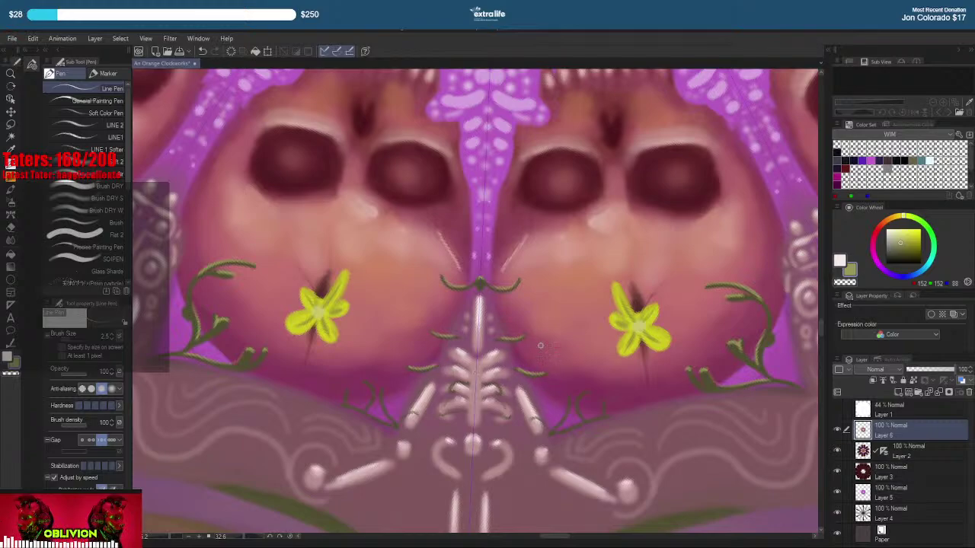
drag(481, 393, 500, 358)
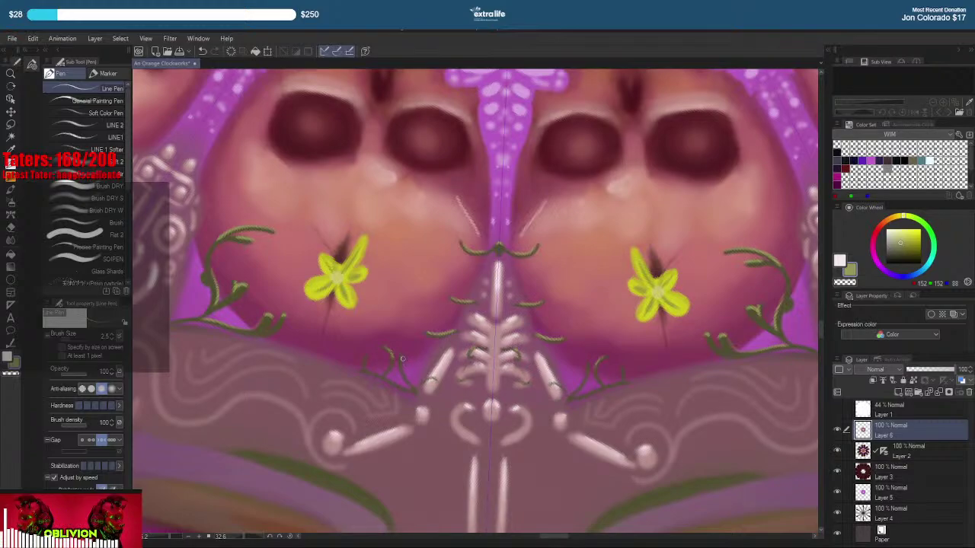
drag(402, 357, 404, 377)
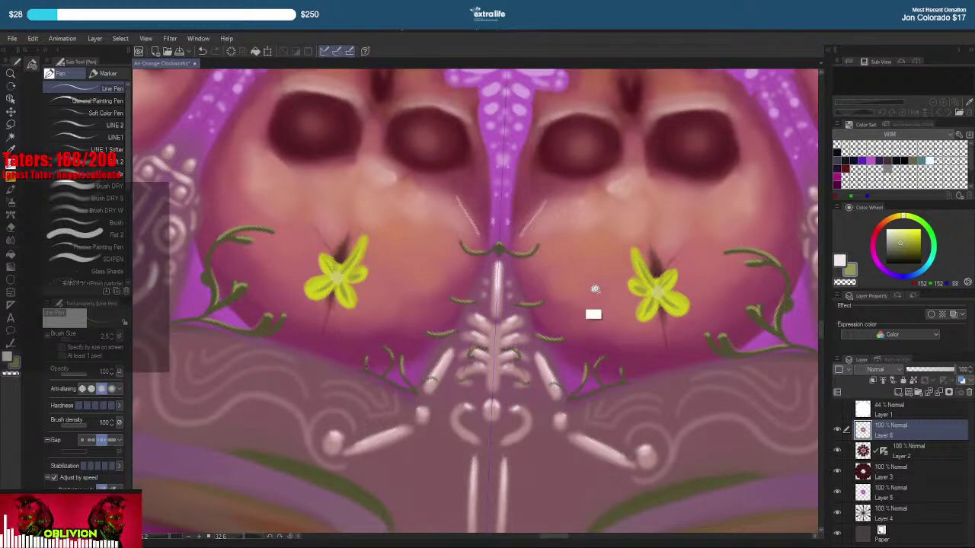
Pick the dark olive green (RGB 79, 79, 48) and try filling the areas on both sides of the skeleton's legs
scroll(592, 288, down, 5)
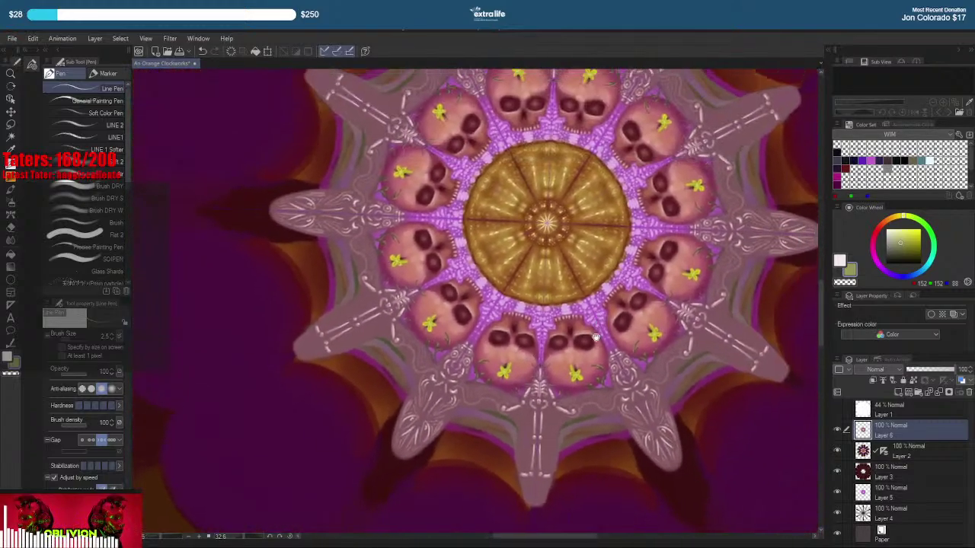
drag(626, 254, 600, 312)
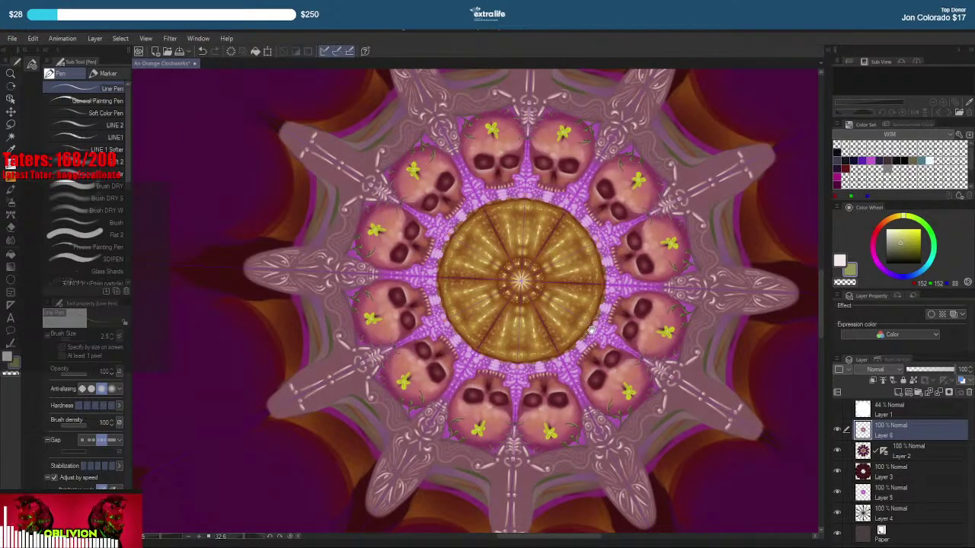
scroll(586, 332, down, 4)
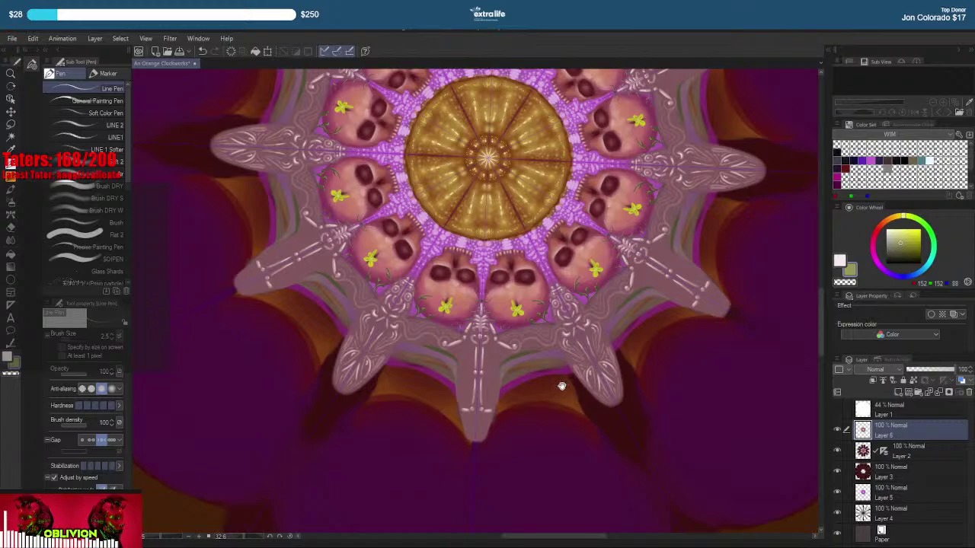
scroll(487, 388, up, 5)
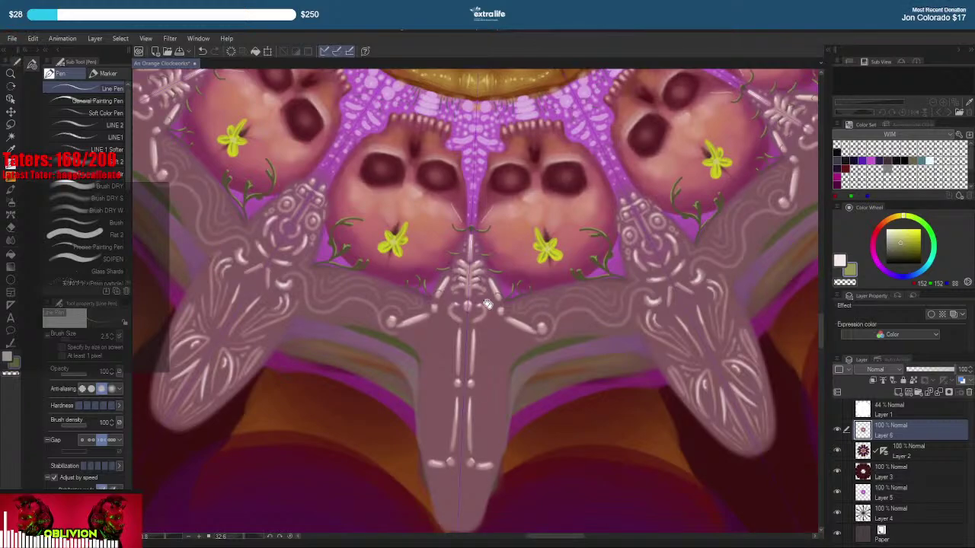
drag(486, 335, 497, 304)
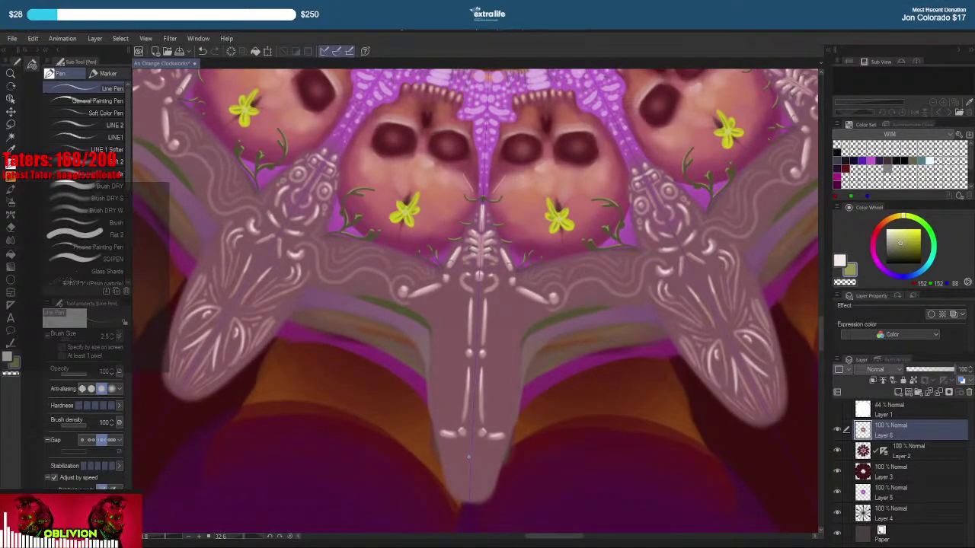
right_click(411, 313)
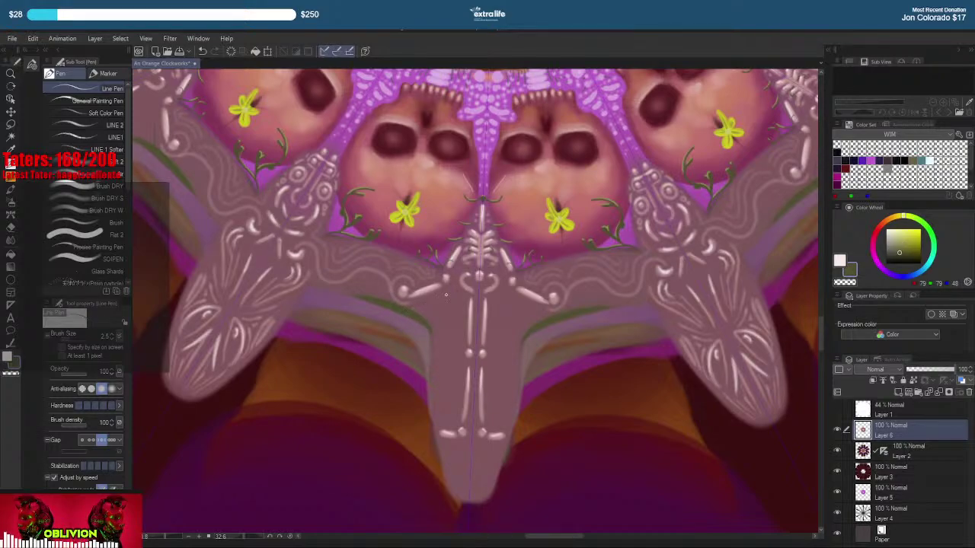
key(g)
click(452, 322)
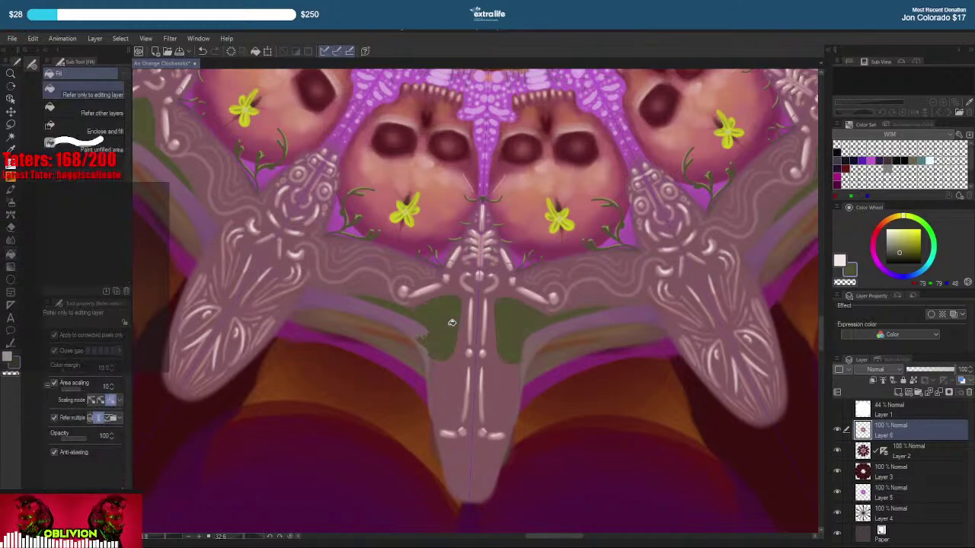
click(537, 344)
key(ctrl+z)
scroll(543, 346, down, 3)
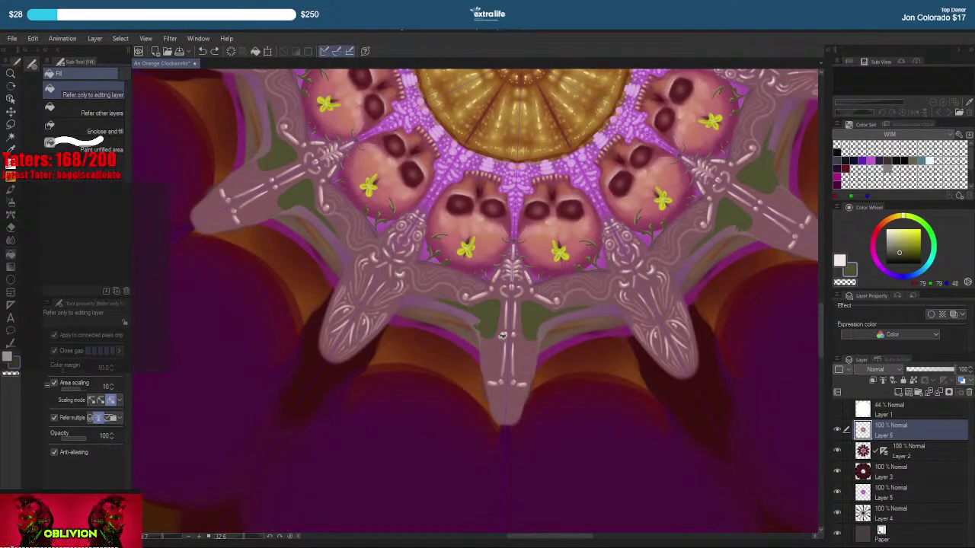
Paint the background around the skeleton's legs, out to the patterned spokes and down to the tip, dark olive green with Transparent watercolor
key(b)
key(ctrl+z)
mouse_move(491, 367)
mouse_down()
mouse_move(495, 305)
mouse_move(495, 314)
mouse_up()
mouse_move(491, 366)
mouse_down()
mouse_move(479, 314)
mouse_move(478, 360)
mouse_move(472, 313)
mouse_move(464, 326)
mouse_move(465, 336)
mouse_move(478, 322)
mouse_move(440, 312)
mouse_up()
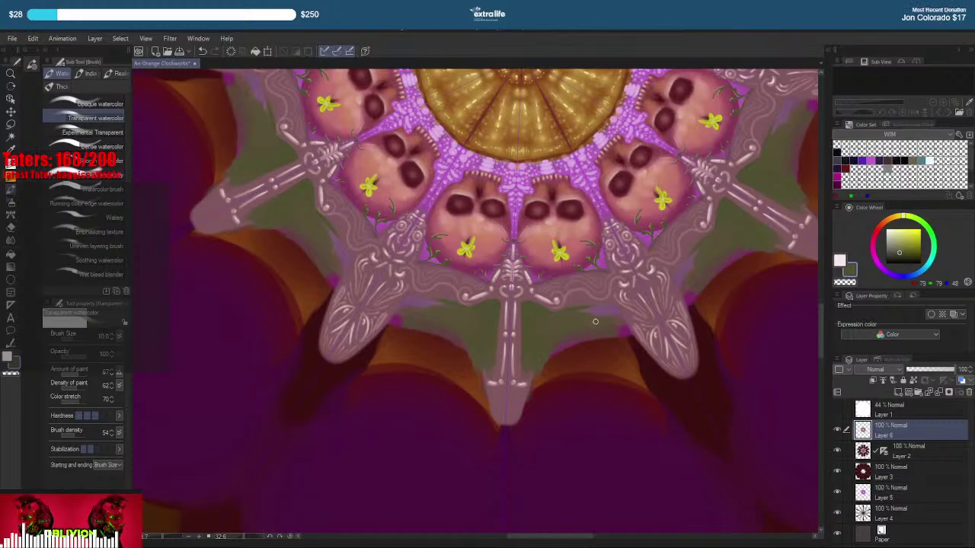
mouse_move(605, 315)
mouse_down()
mouse_move(576, 309)
mouse_move(583, 304)
mouse_up()
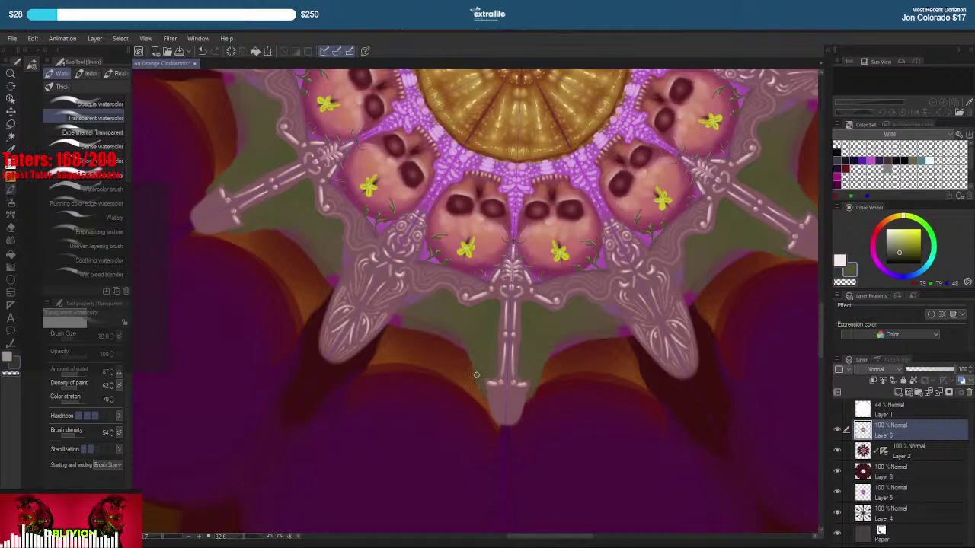
drag(488, 394, 496, 423)
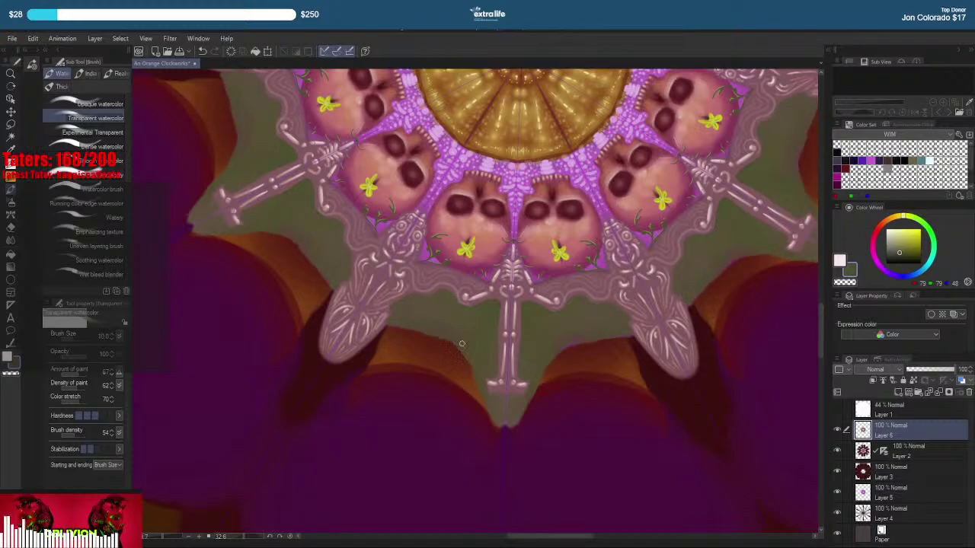
Lighten the green to RGB 103, 103, 63, reduce the brush size to 2.5, and paint thin streaks beside the skeleton's legs
scroll(630, 258, down, 4)
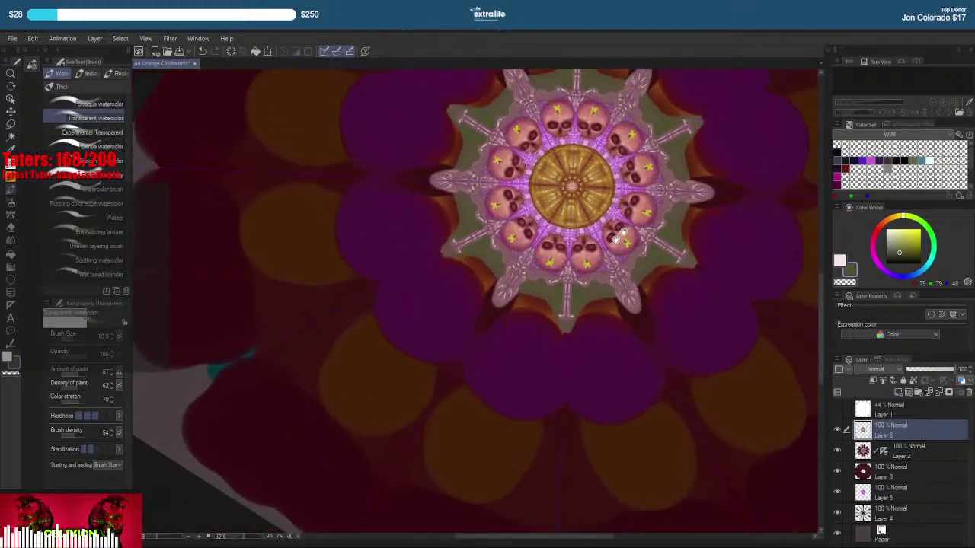
drag(616, 237, 601, 263)
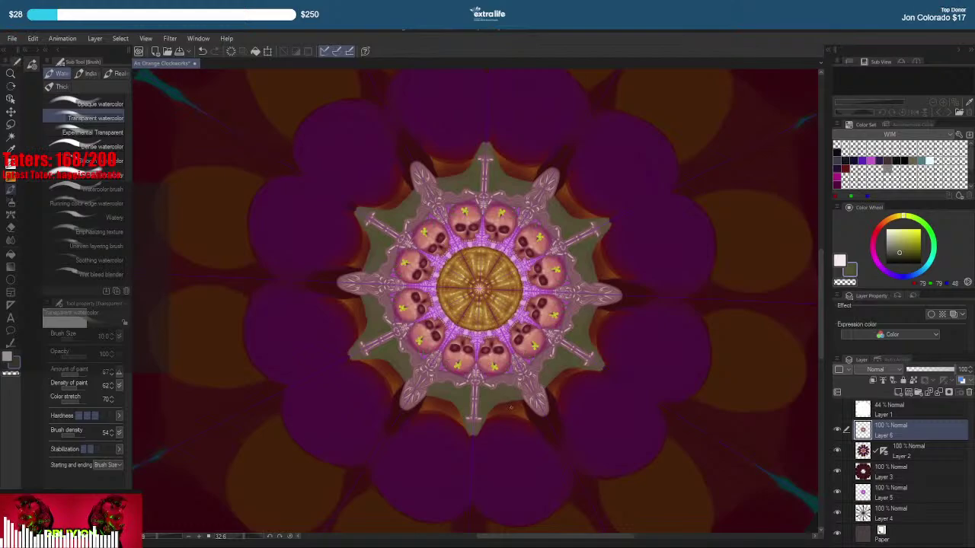
scroll(495, 404, up, 5)
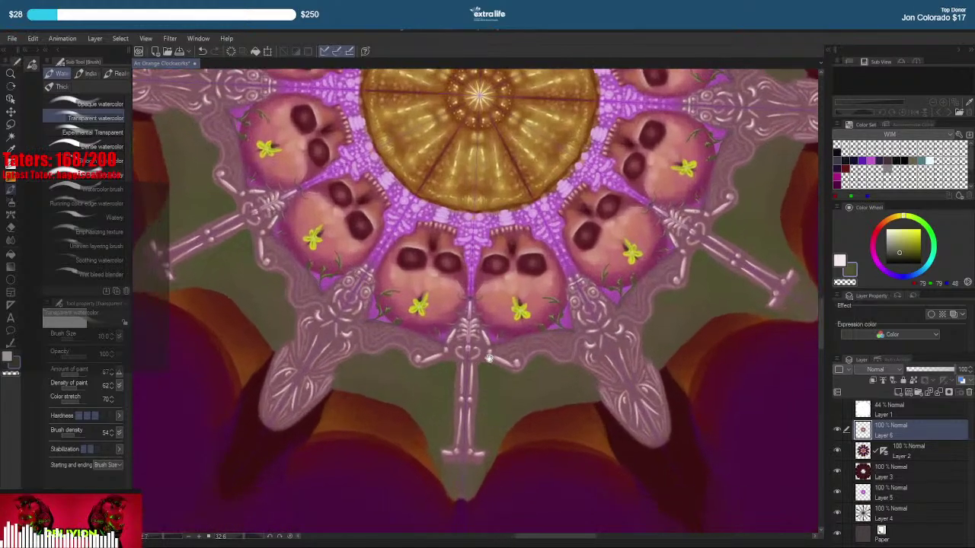
scroll(489, 358, up, 2)
right_click(491, 388)
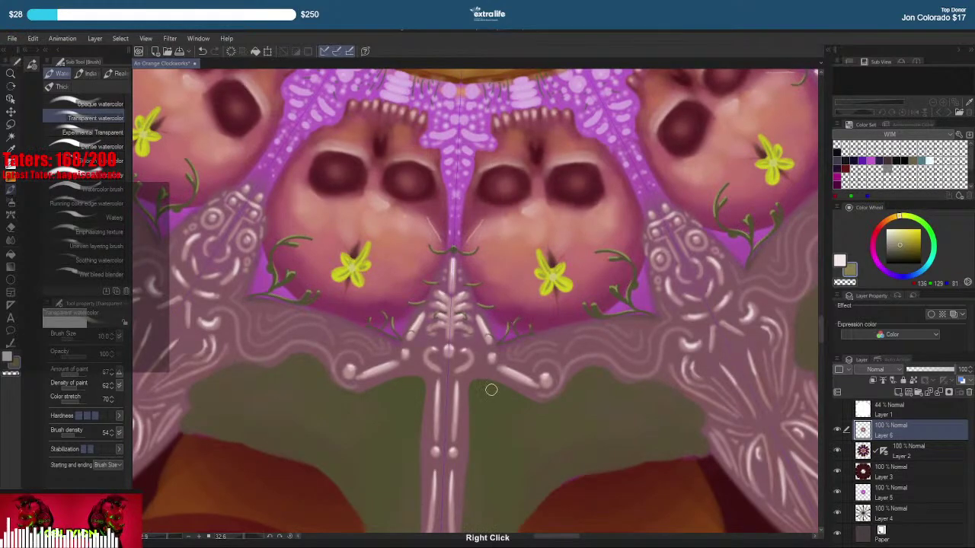
click(899, 249)
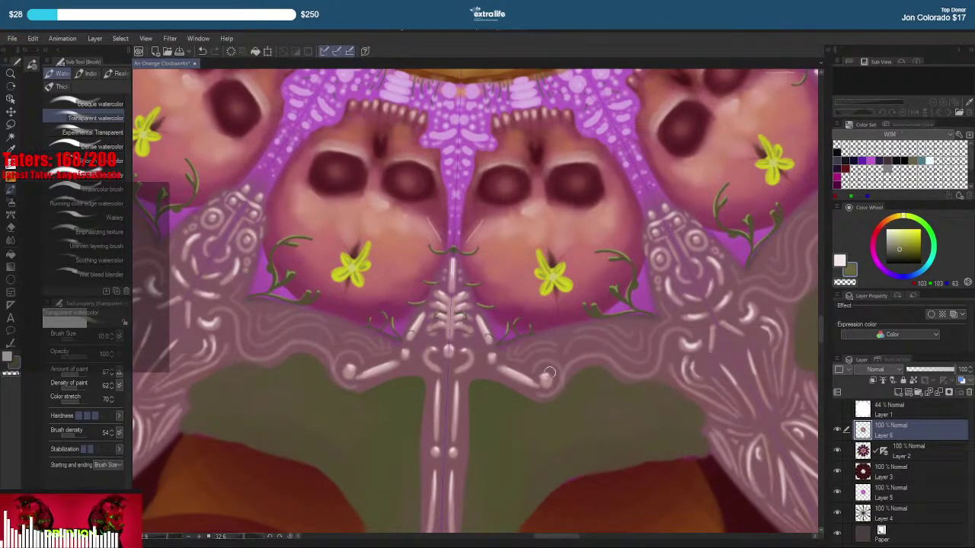
key(bracketleft)
key(bracketleft)
key(bracketleft)
key(bracketleft)
key(bracketleft)
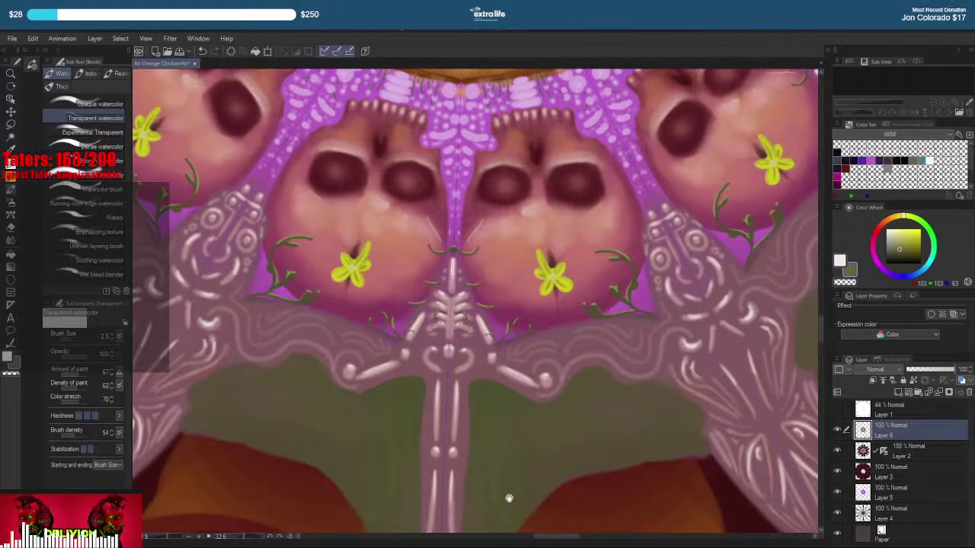
drag(508, 498, 500, 397)
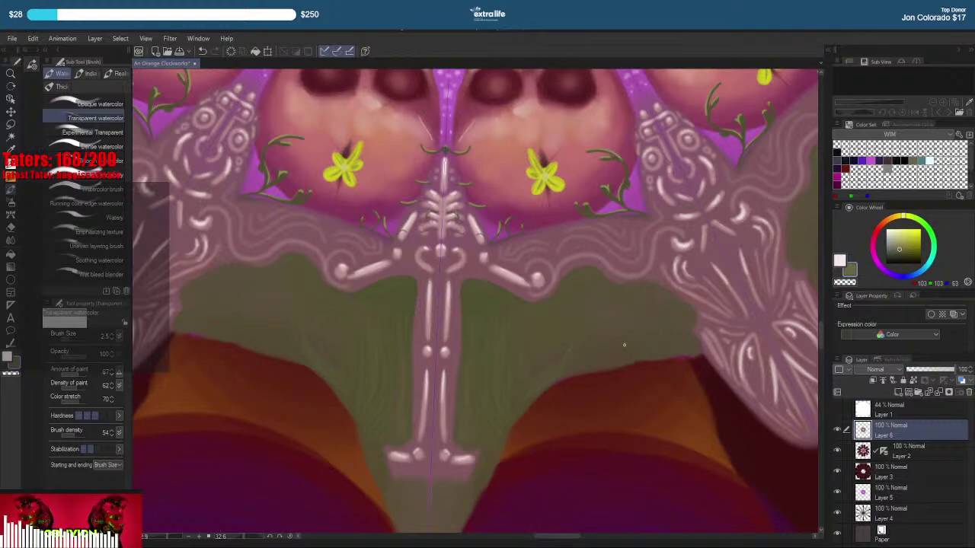
drag(666, 289, 626, 279)
drag(690, 224, 625, 280)
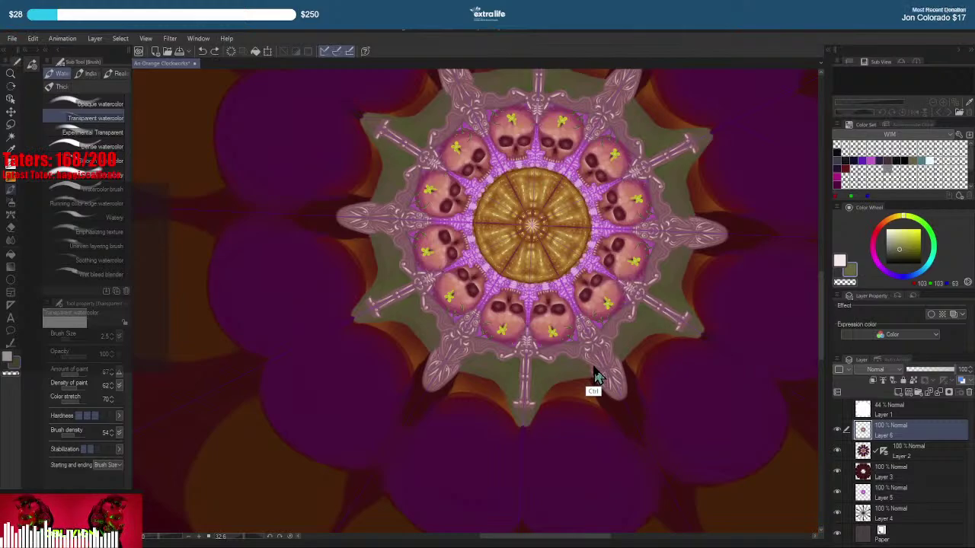
Paint fine curved light green streaks fanning from the skeleton's legs across the olive panels
scroll(533, 393, up, 3)
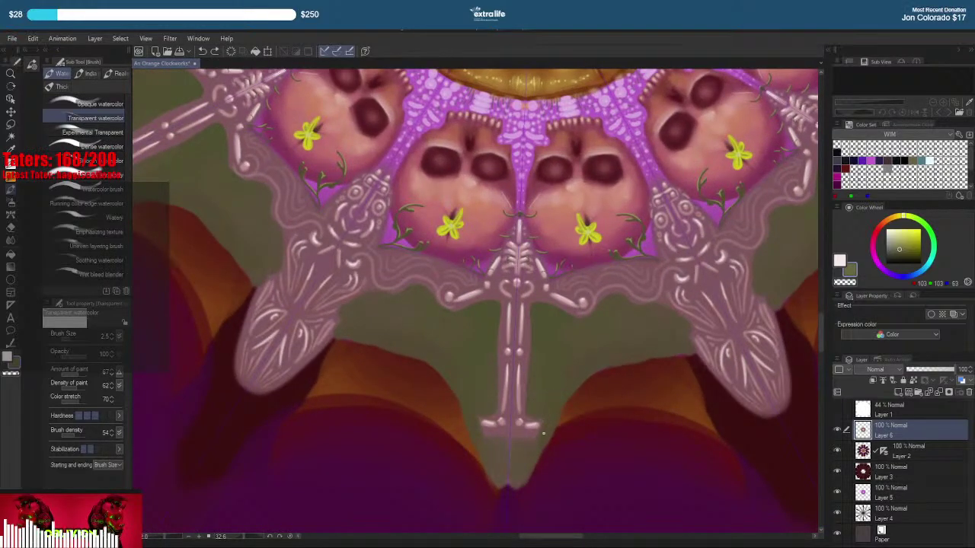
drag(549, 347, 547, 362)
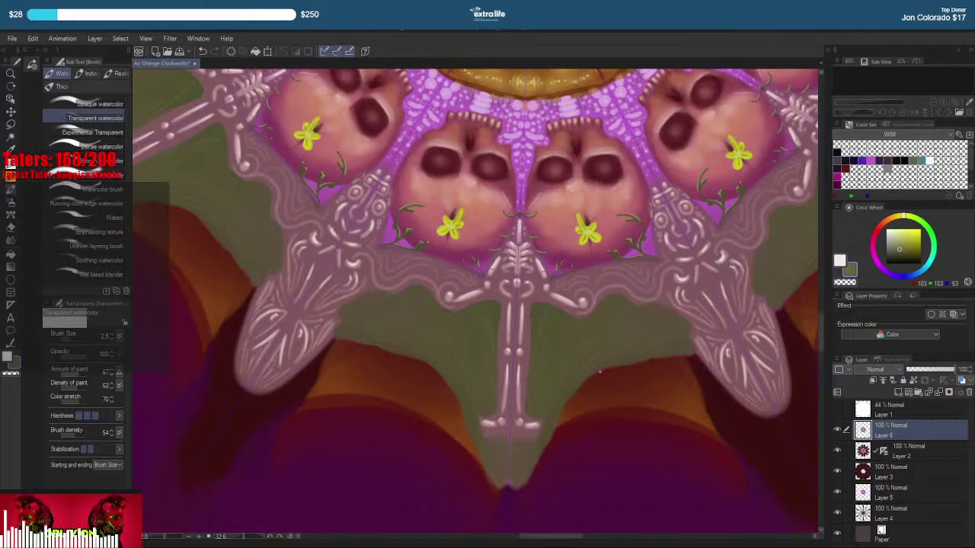
Set the color to dark brown RGB 62, 42, 36 and paint the spoke tip below the skeleton's feet
drag(543, 411, 564, 374)
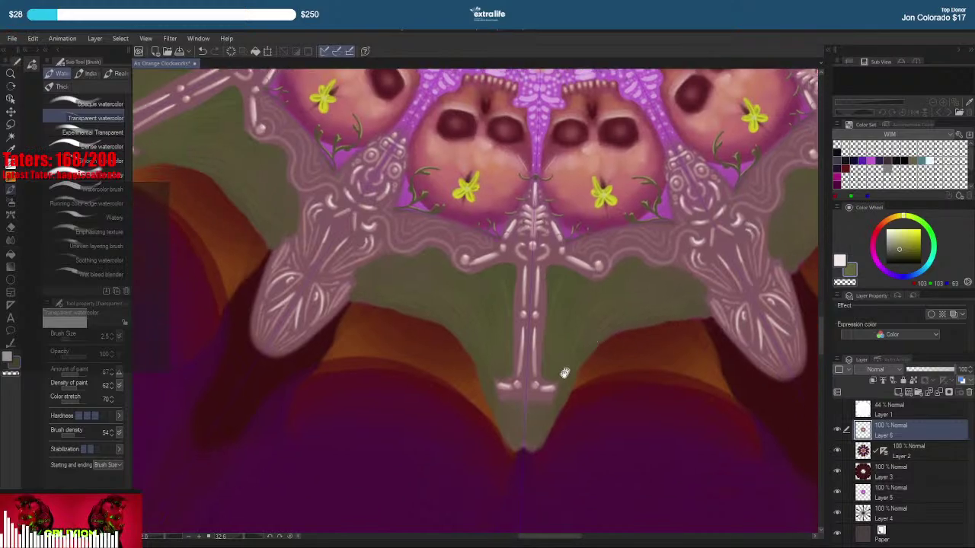
drag(542, 422, 543, 408)
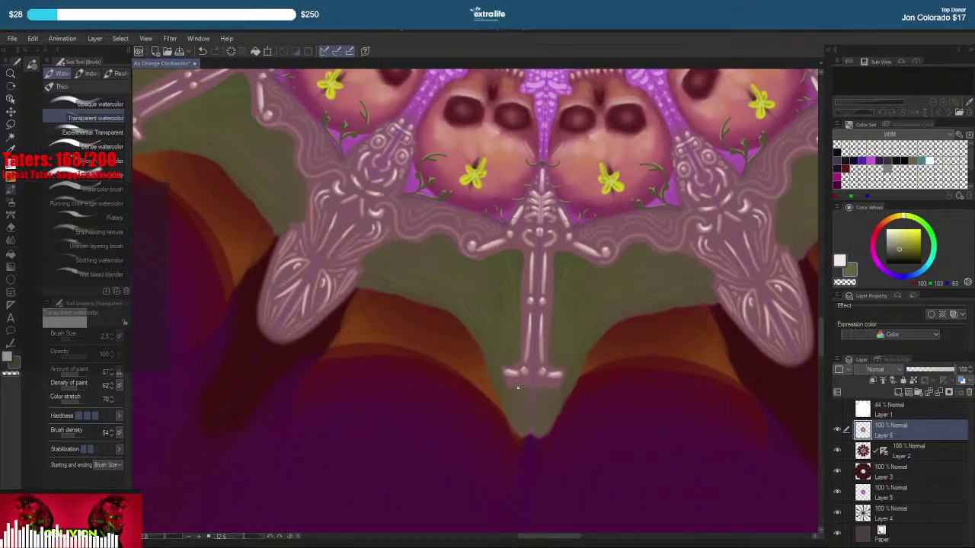
drag(903, 217, 881, 225)
click(900, 255)
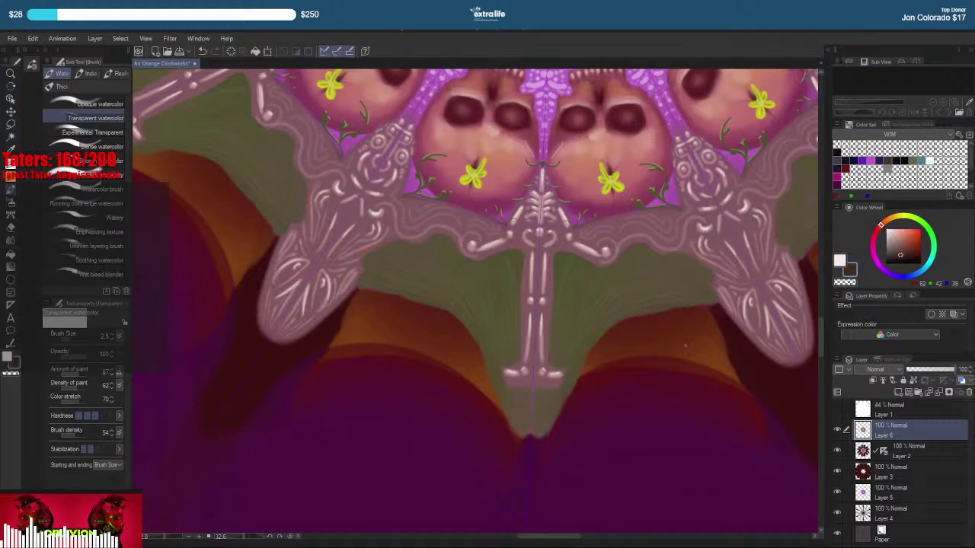
mouse_move(511, 388)
mouse_down()
mouse_move(557, 392)
mouse_move(516, 408)
mouse_move(508, 388)
mouse_move(521, 438)
mouse_up()
drag(545, 398, 547, 430)
drag(519, 395, 524, 436)
mouse_move(540, 398)
mouse_down()
mouse_move(541, 432)
mouse_move(528, 428)
mouse_up()
mouse_move(532, 433)
mouse_down()
mouse_move(527, 395)
mouse_move(510, 424)
mouse_up()
drag(552, 411, 553, 425)
drag(507, 417, 501, 398)
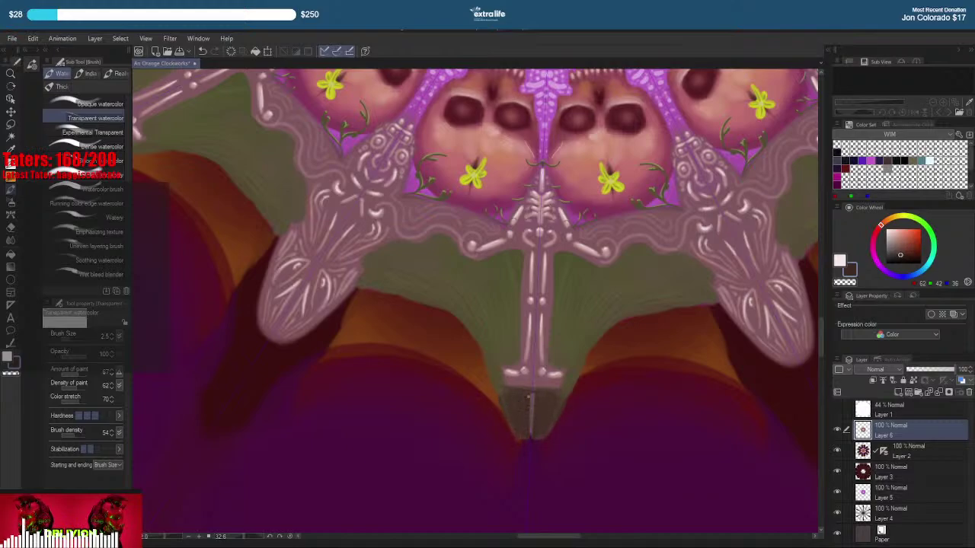
Enlarge the brush to size 7 and extend the dark brown evenly across the full width of the spoke tip up to the feet
key(bracketright)
drag(530, 396, 529, 437)
key(bracketright)
key(bracketright)
key(bracketright)
key(bracketright)
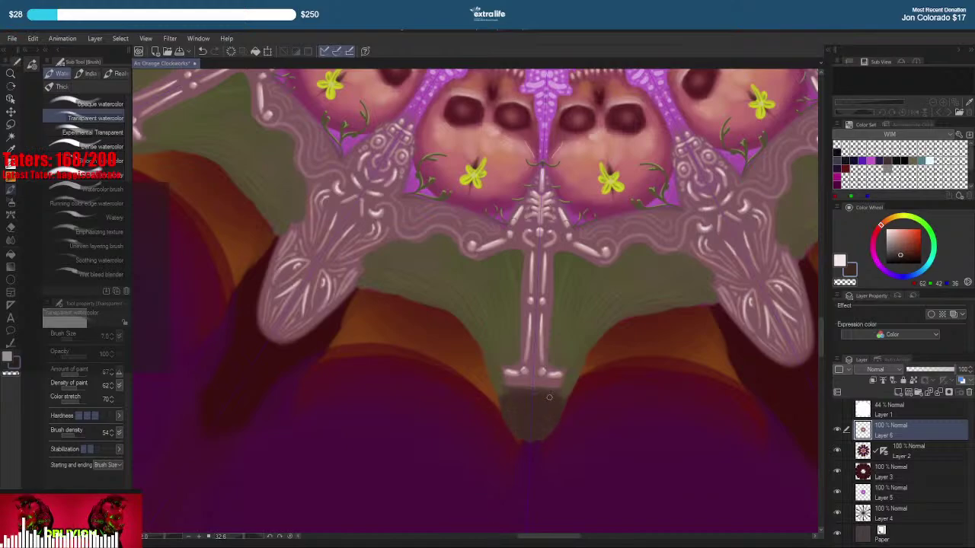
mouse_move(556, 393)
mouse_down()
mouse_move(505, 388)
mouse_move(553, 386)
mouse_move(510, 388)
mouse_move(506, 404)
mouse_move(505, 386)
mouse_move(491, 383)
mouse_move(510, 432)
mouse_up()
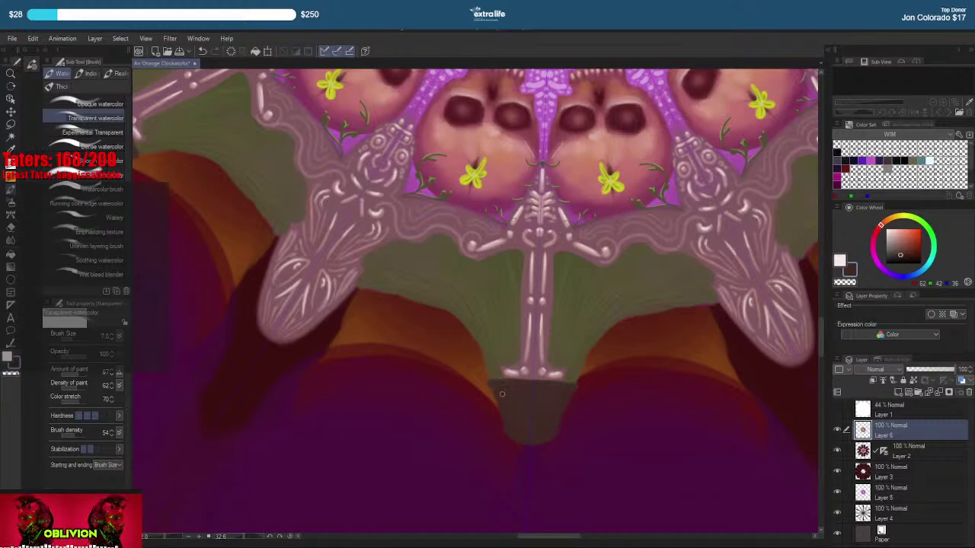
drag(740, 380, 620, 402)
drag(471, 379, 536, 436)
mouse_move(588, 383)
mouse_down()
mouse_move(574, 378)
mouse_move(574, 387)
mouse_up()
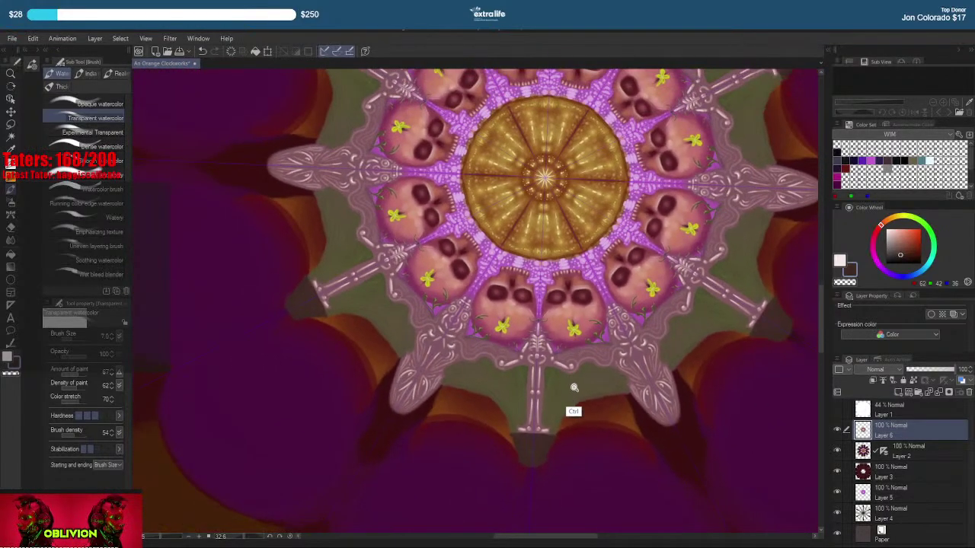
drag(580, 337, 536, 392)
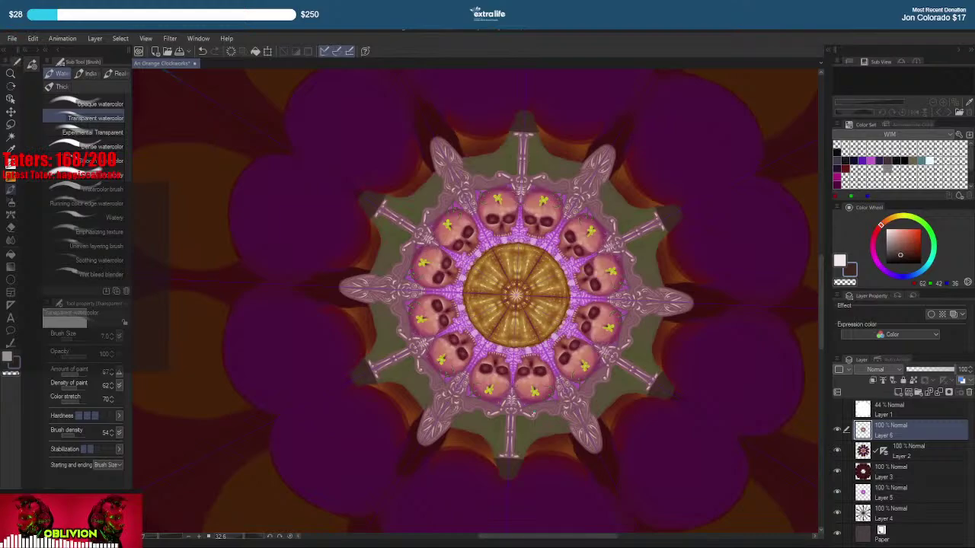
Set the color to olive RGB 133, 133, 66, reduce the watercolor brush to size 3, and paint fine curved streaks across the green panels
scroll(531, 374, up, 3)
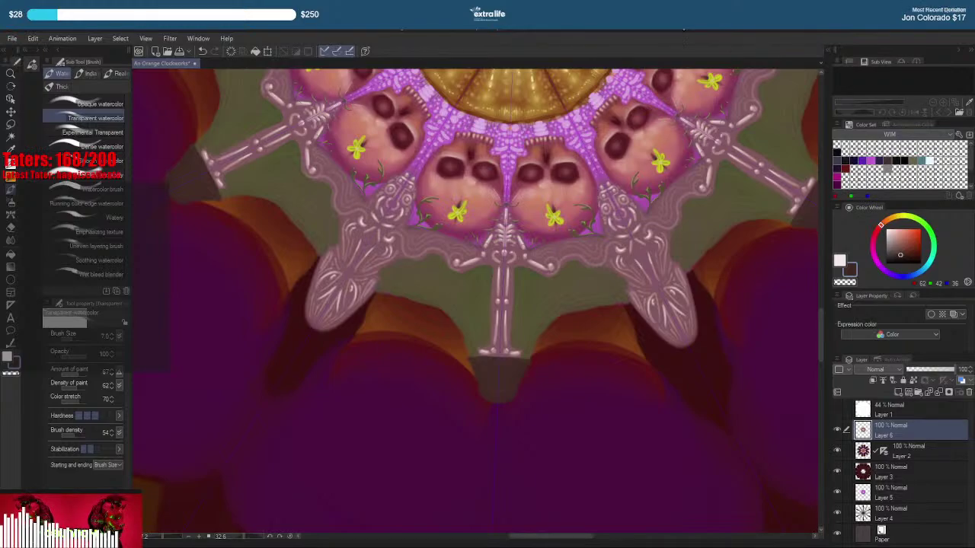
scroll(530, 316, up, 2)
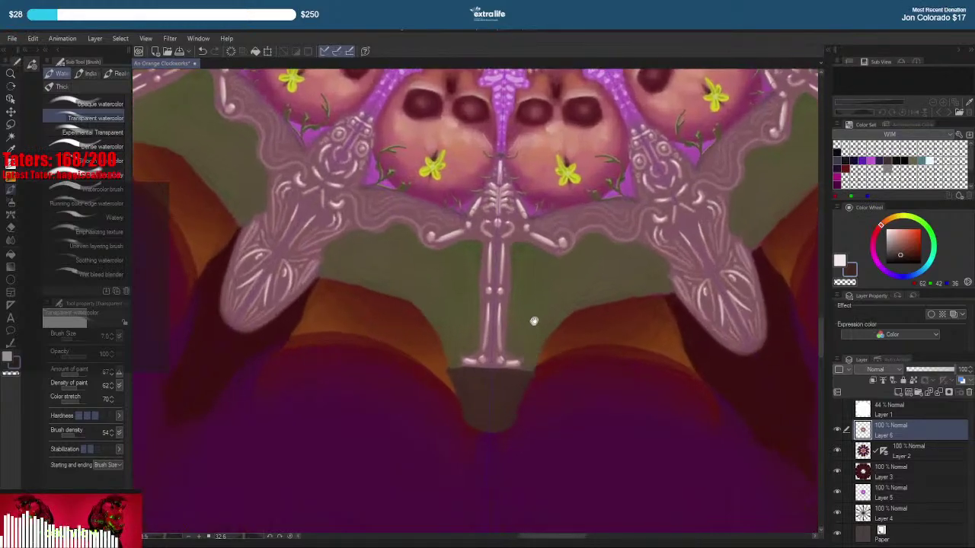
key(b)
key(b)
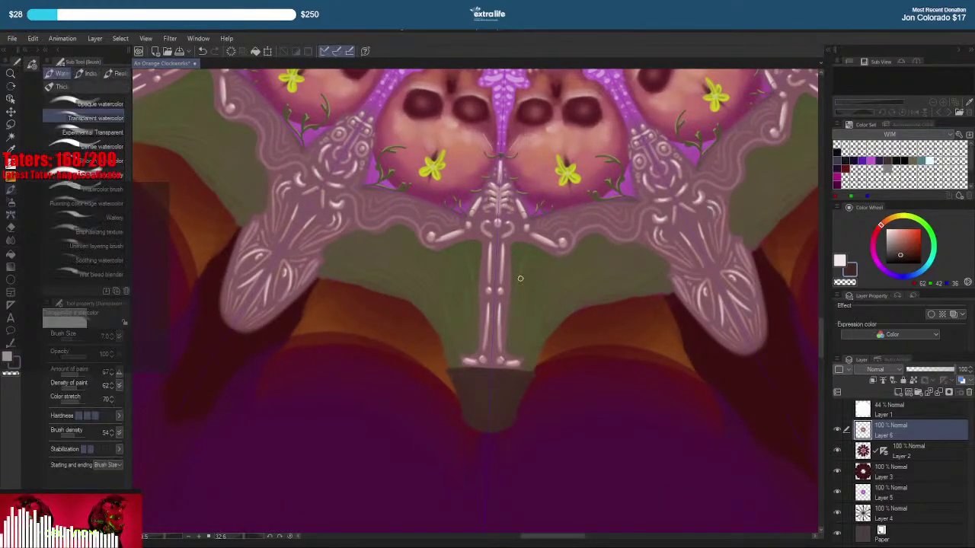
right_click(522, 267)
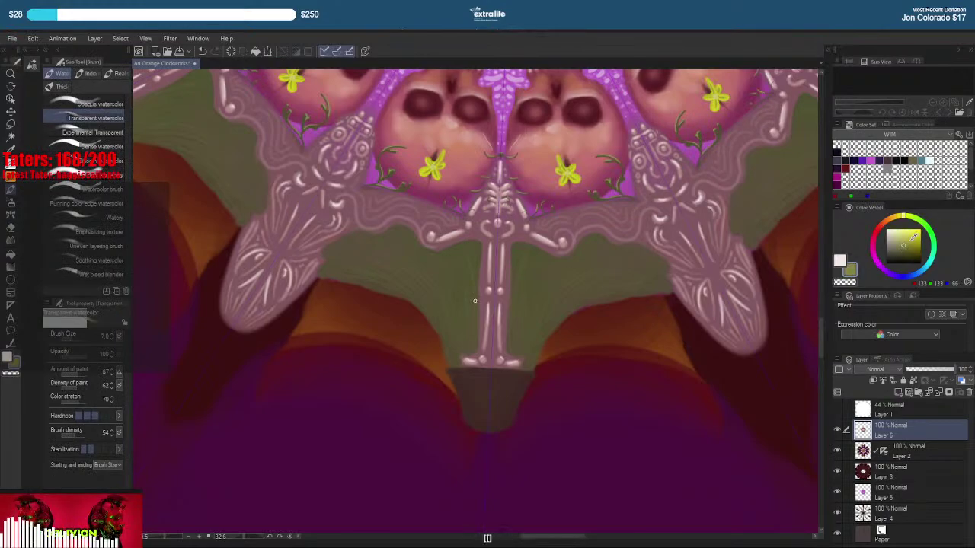
key(bracketleft)
key(bracketleft)
key(bracketleft)
key(bracketleft)
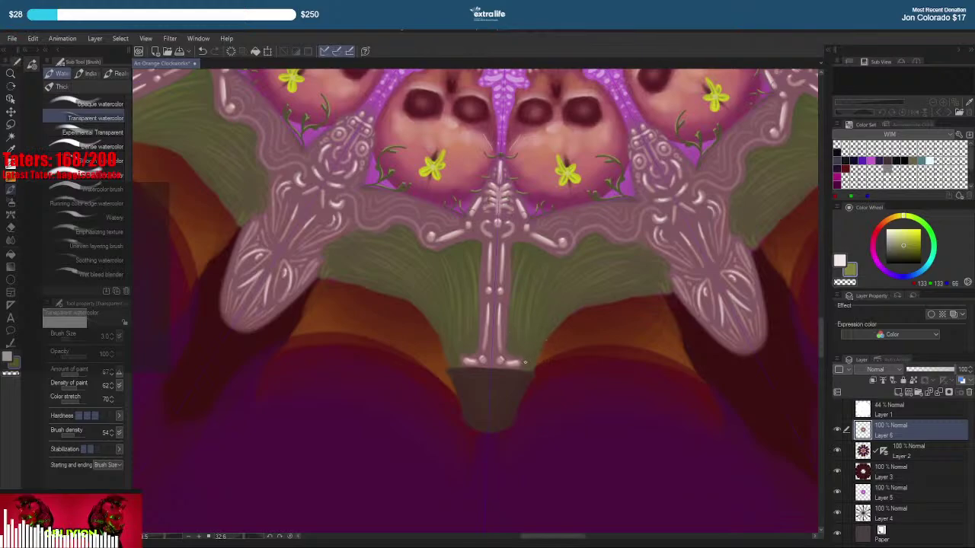
Paint olive edge lines and fine diagonal hatching across the orange crescents between the green panels and the purple lobes
drag(531, 372, 583, 358)
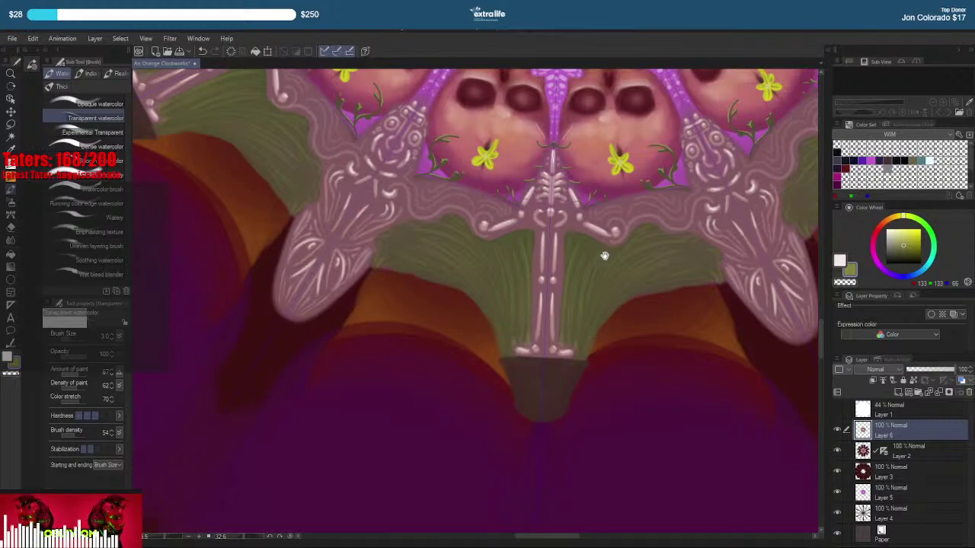
scroll(595, 349, up, 3)
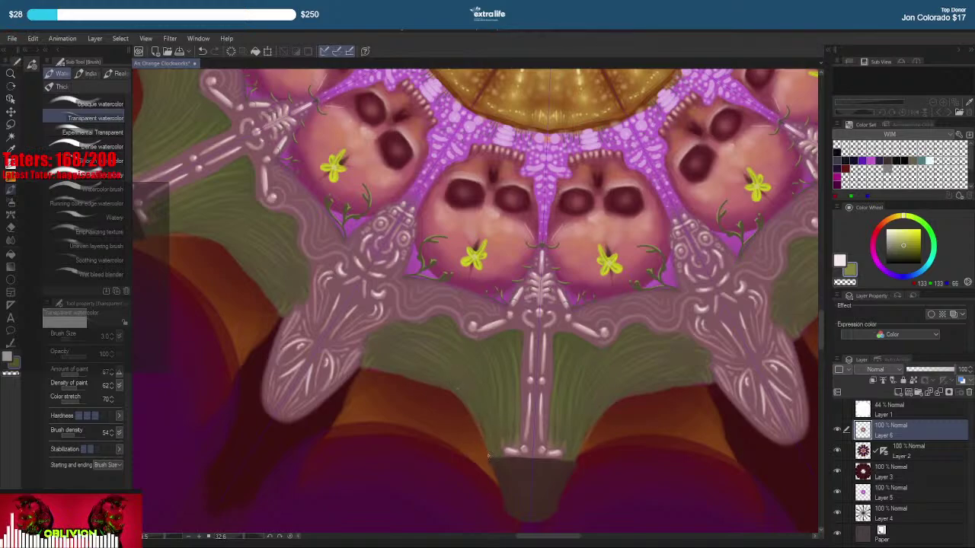
mouse_move(488, 456)
mouse_down()
mouse_move(476, 421)
mouse_move(488, 456)
mouse_move(448, 392)
mouse_move(472, 423)
mouse_move(417, 377)
mouse_move(474, 428)
mouse_move(453, 383)
mouse_move(484, 459)
mouse_up()
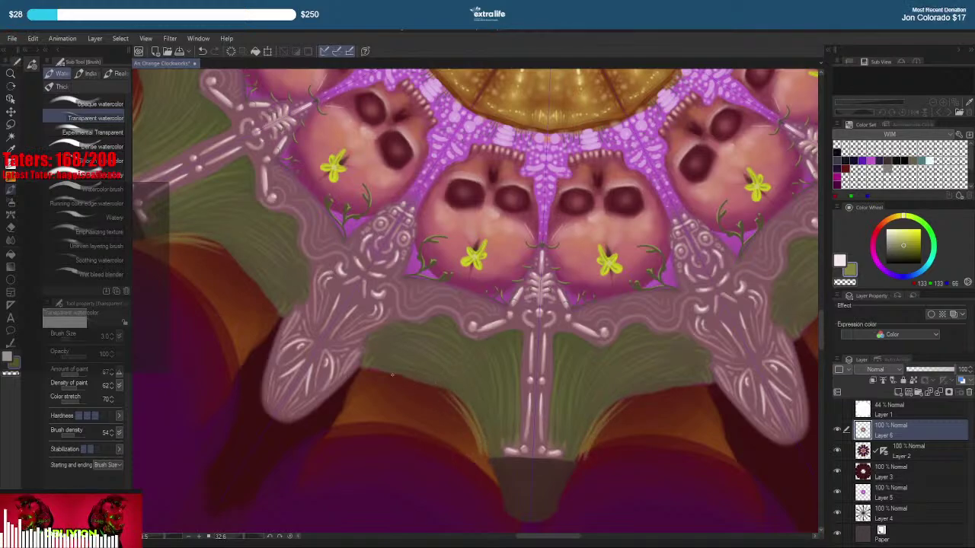
drag(443, 389, 379, 374)
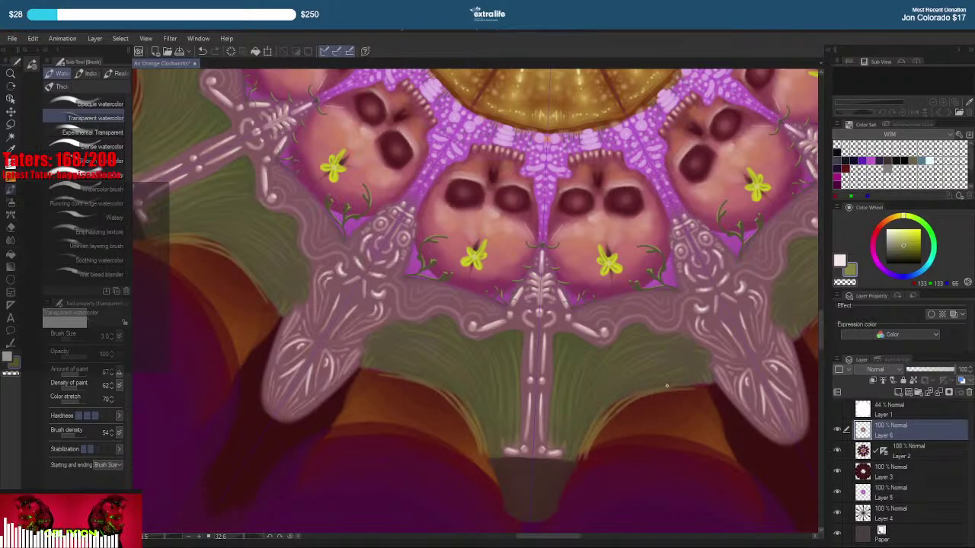
mouse_move(667, 386)
mouse_down()
mouse_move(598, 440)
mouse_move(617, 429)
mouse_up()
drag(674, 406, 629, 432)
drag(702, 404, 643, 433)
drag(711, 412, 662, 436)
mouse_move(714, 423)
mouse_down()
mouse_move(686, 434)
mouse_move(689, 443)
mouse_up()
mouse_move(719, 433)
mouse_down()
mouse_move(693, 443)
mouse_move(705, 446)
mouse_up()
drag(728, 439, 717, 451)
drag(734, 446, 727, 457)
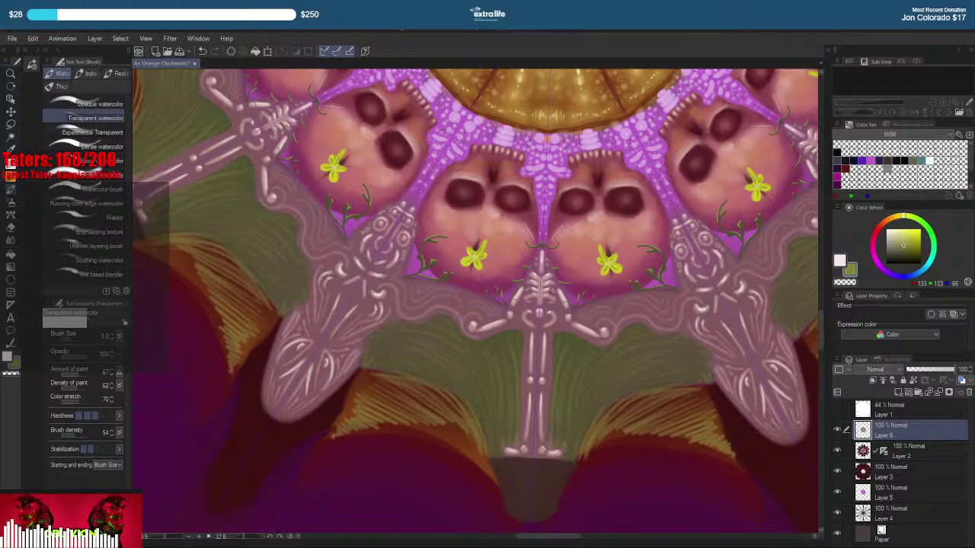
Rotate the canvas, sample dark red RGB 90, 18, 24 from the base of a purple lobe, and set the Line Pen to size 7
scroll(678, 359, down, 6)
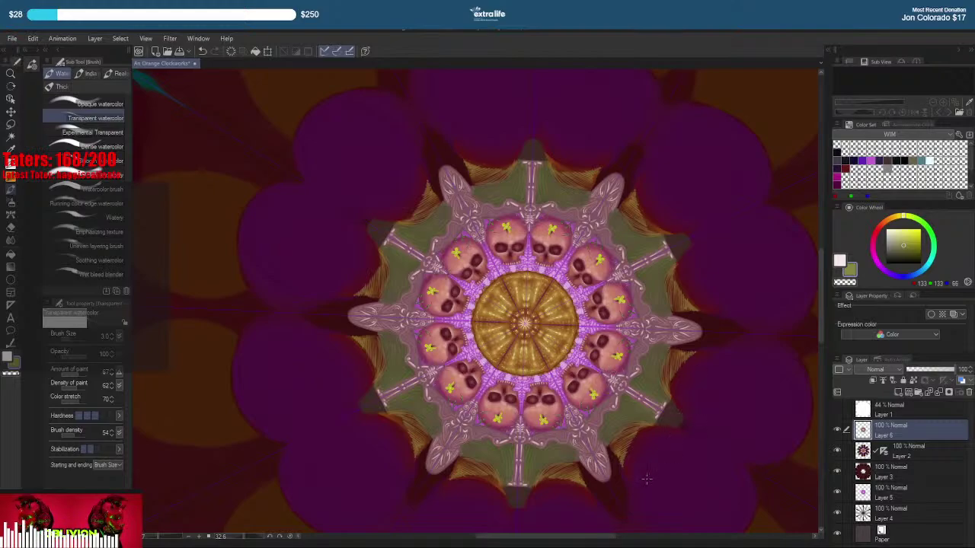
drag(572, 248, 513, 404)
key(r)
drag(619, 276, 594, 243)
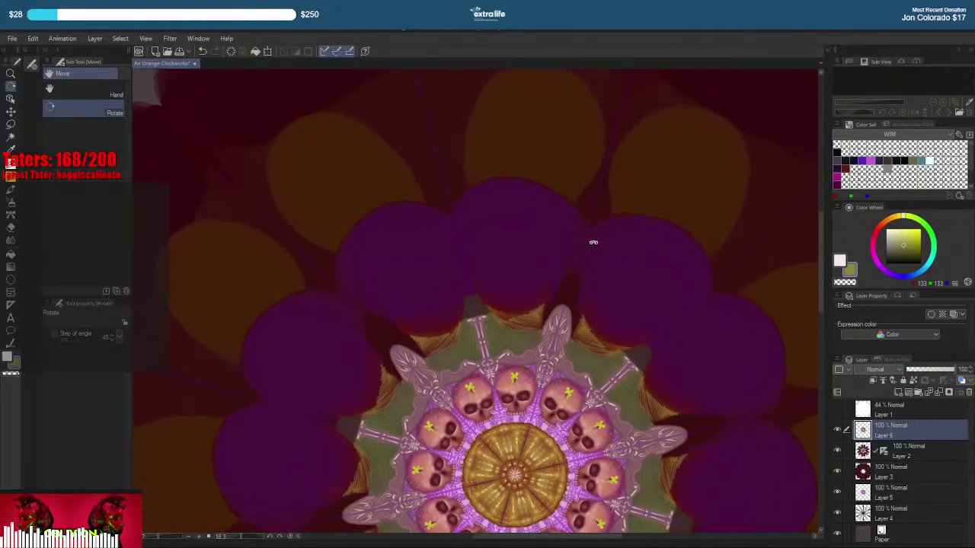
scroll(533, 297, up, 4)
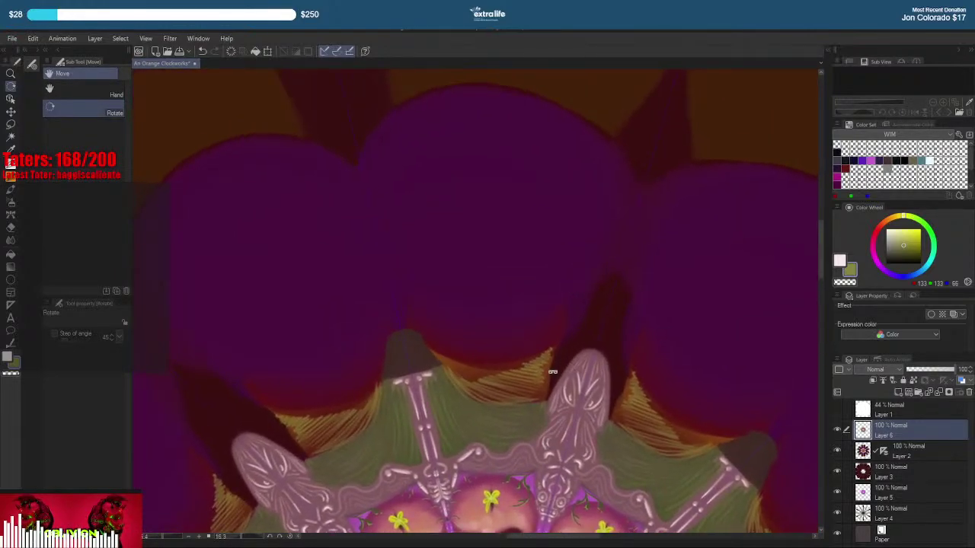
right_click(466, 353)
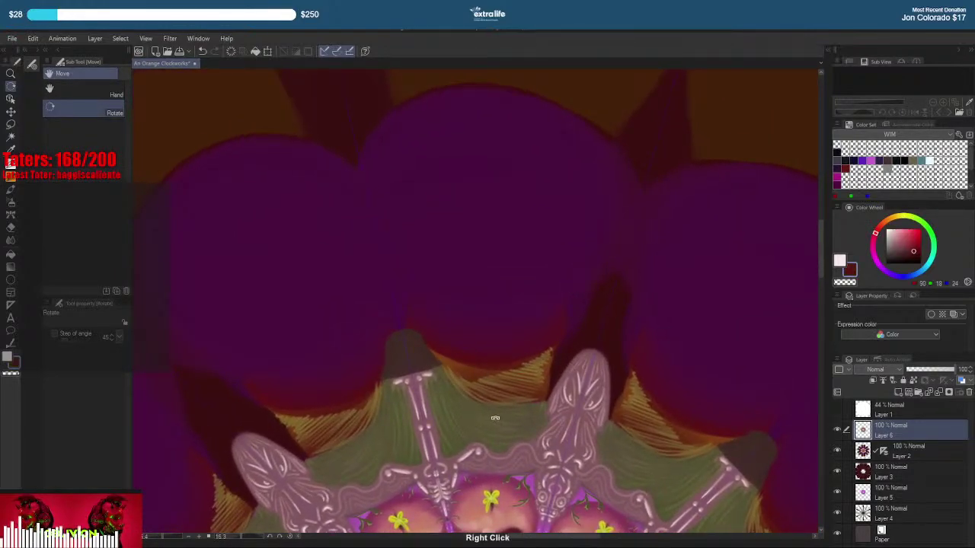
key(p)
key(])
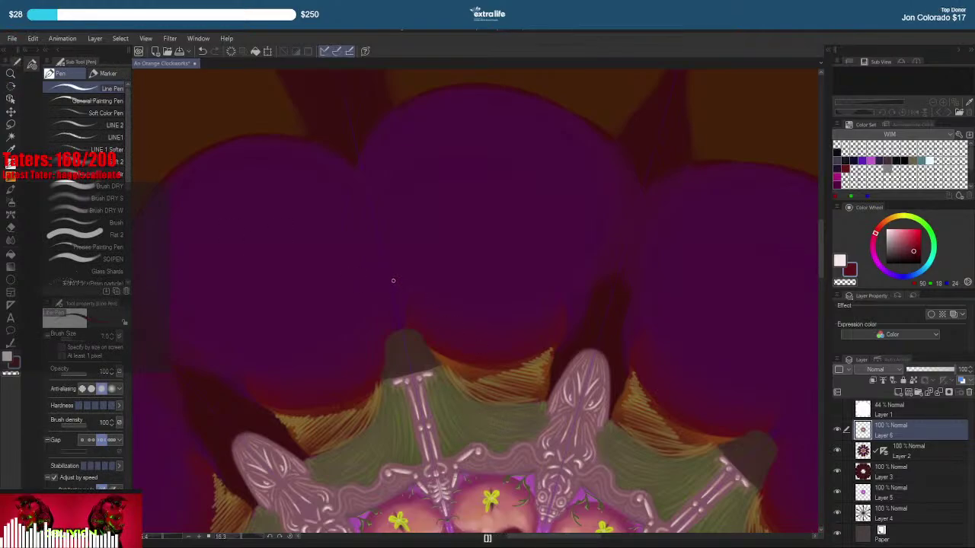
Try to outline a rounded shape at the inner end of each purple lobe and fill it with dark red
mouse_move(424, 344)
mouse_down()
mouse_move(450, 370)
mouse_move(490, 384)
mouse_move(527, 380)
mouse_move(555, 357)
mouse_move(571, 302)
mouse_up()
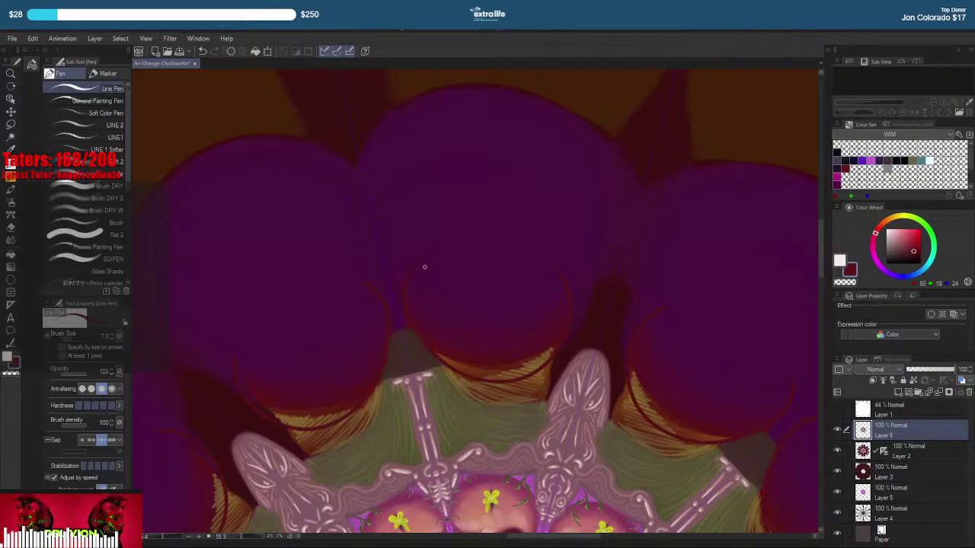
drag(413, 270, 472, 250)
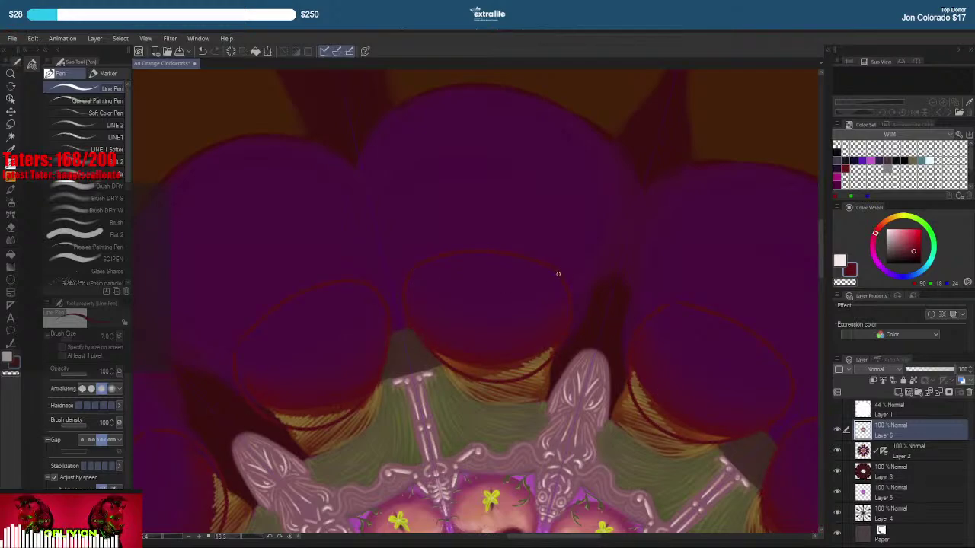
key(g)
click(545, 301)
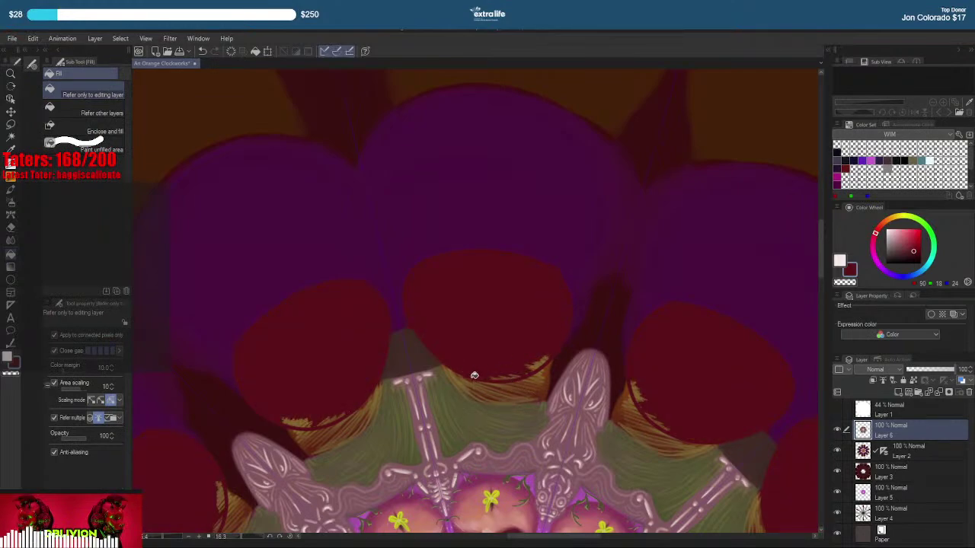
key(p)
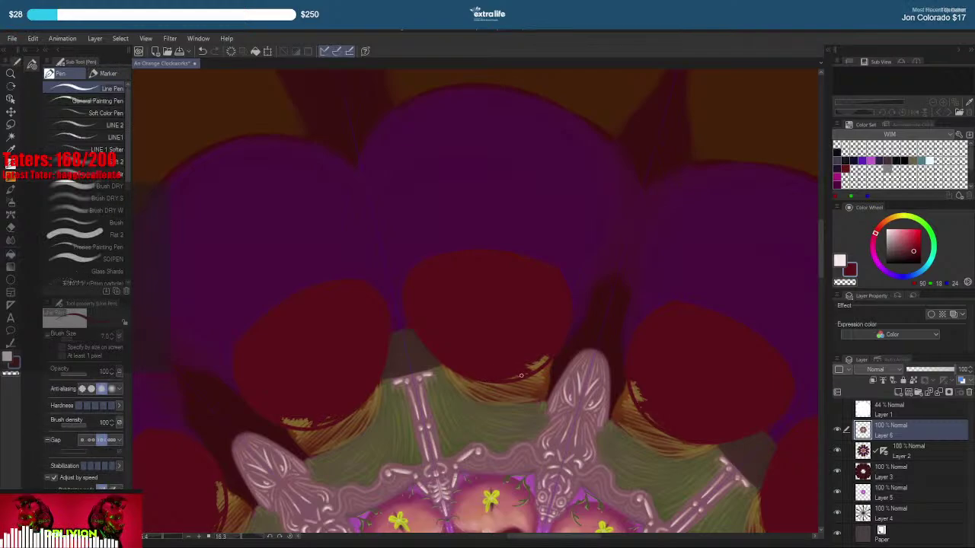
Undo the dark red fill and the outlines of the rounded shapes
key(ctrl+z)
key(ctrl+z)
key(ctrl+z)
key(ctrl+z)
key(ctrl+z)
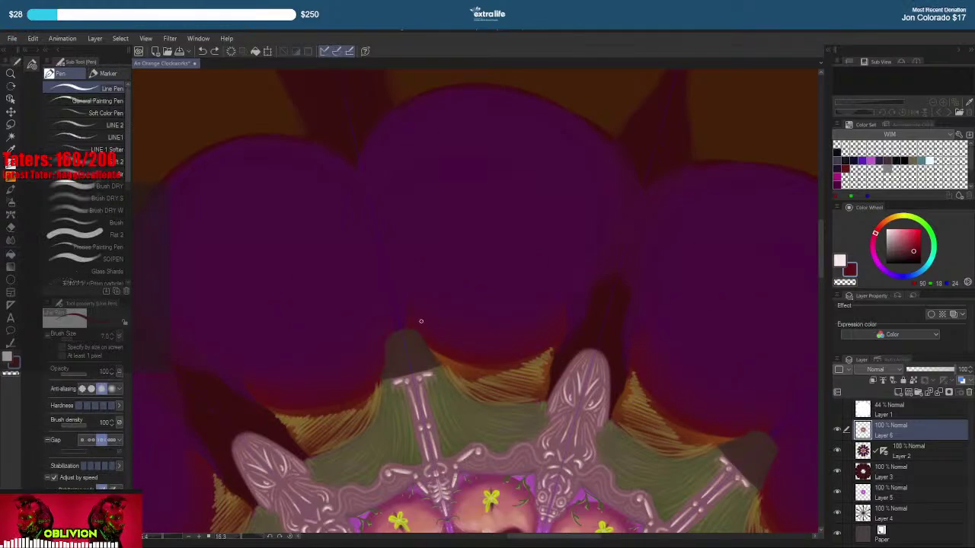
Outline a larger rounded petal from each purple lobe down onto the green panels and fill it with dark red
mouse_move(431, 344)
mouse_down()
mouse_move(473, 409)
mouse_move(513, 412)
mouse_move(561, 354)
mouse_up()
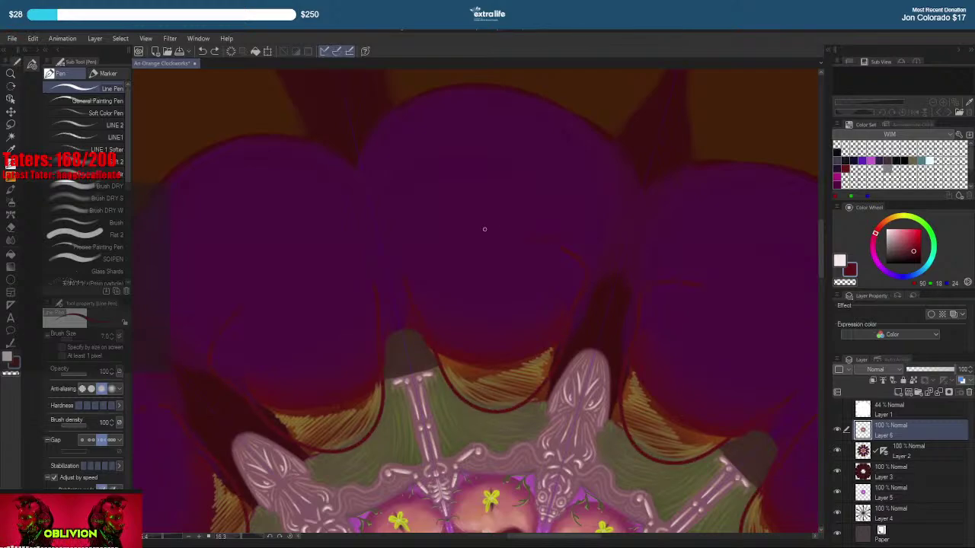
key(g)
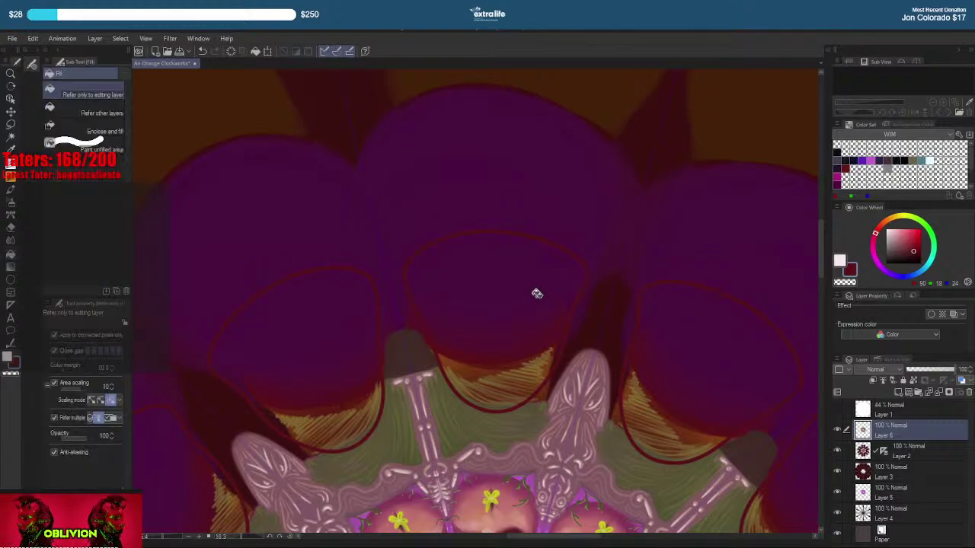
click(550, 383)
Using the General Painting Pen at size 20, cover the leftover orange streaks inside the dark red petals and smooth their rounded edges
key(p)
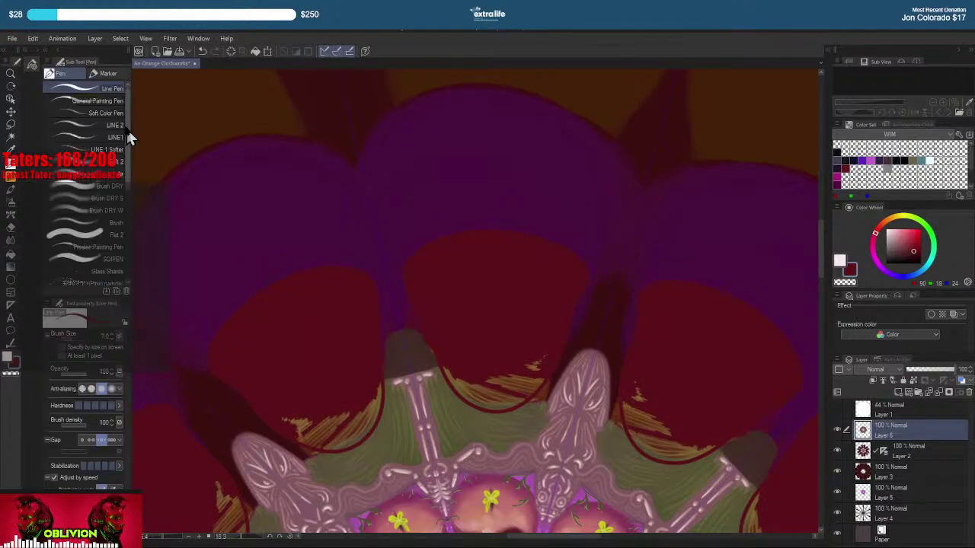
key(])
key(])
key(])
key(])
key(])
key(])
key(])
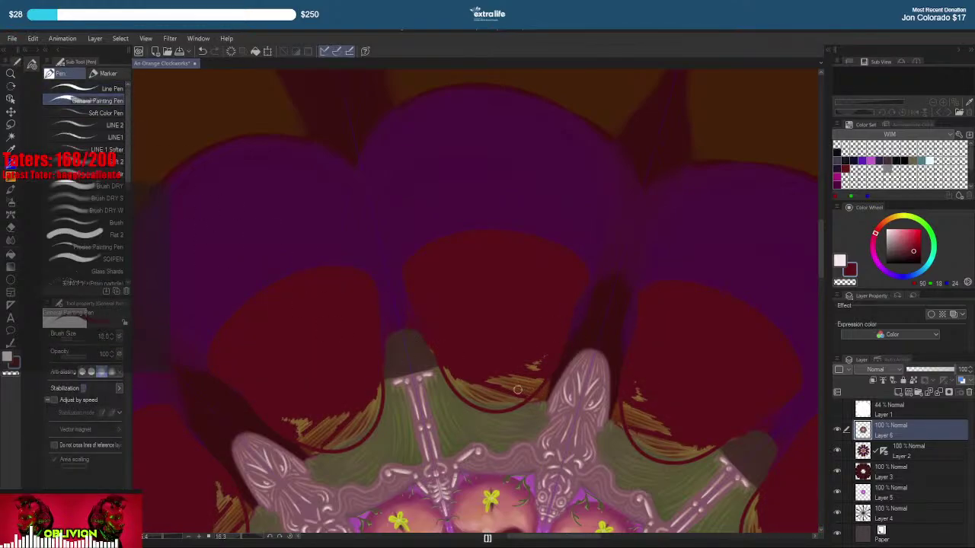
mouse_move(460, 373)
mouse_down()
mouse_move(440, 337)
mouse_move(454, 383)
mouse_move(475, 405)
mouse_move(503, 406)
mouse_move(539, 376)
mouse_move(518, 387)
mouse_move(540, 380)
mouse_move(516, 372)
mouse_move(477, 397)
mouse_up()
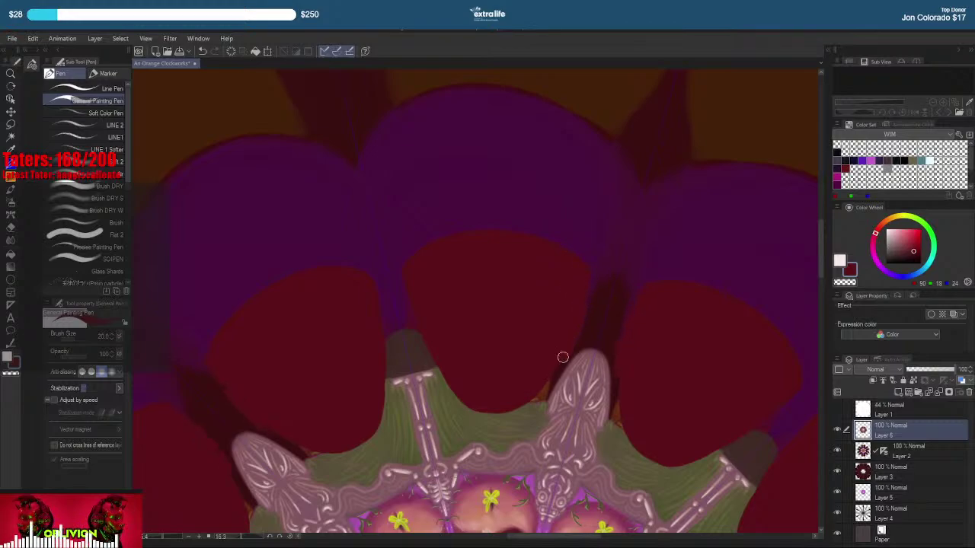
mouse_move(498, 408)
mouse_down()
mouse_move(555, 374)
mouse_move(584, 309)
mouse_up()
mouse_move(576, 263)
mouse_down()
mouse_move(530, 235)
mouse_move(458, 235)
mouse_move(411, 259)
mouse_move(418, 298)
mouse_up()
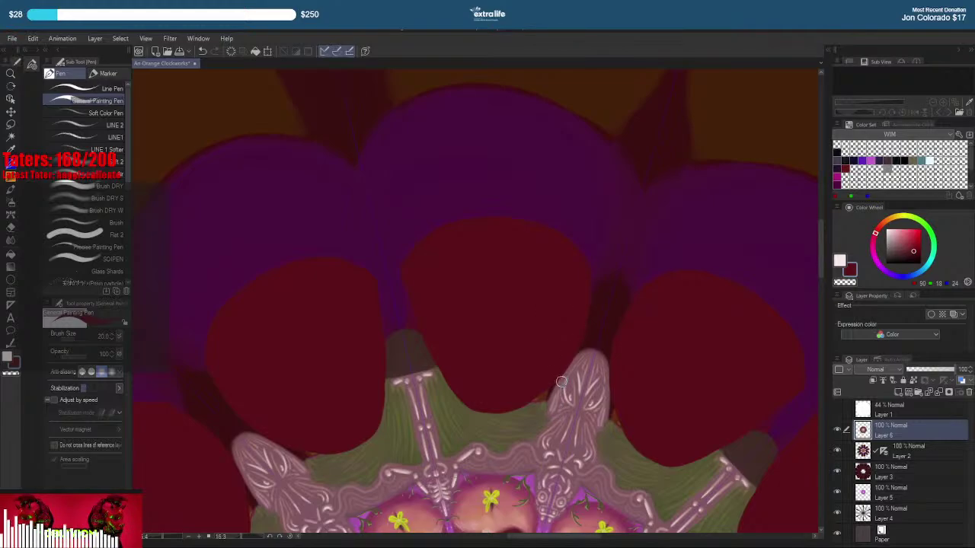
drag(626, 293, 594, 271)
Set the painting color to pale beige RGB 204, 171, 151
scroll(594, 272, down, 2)
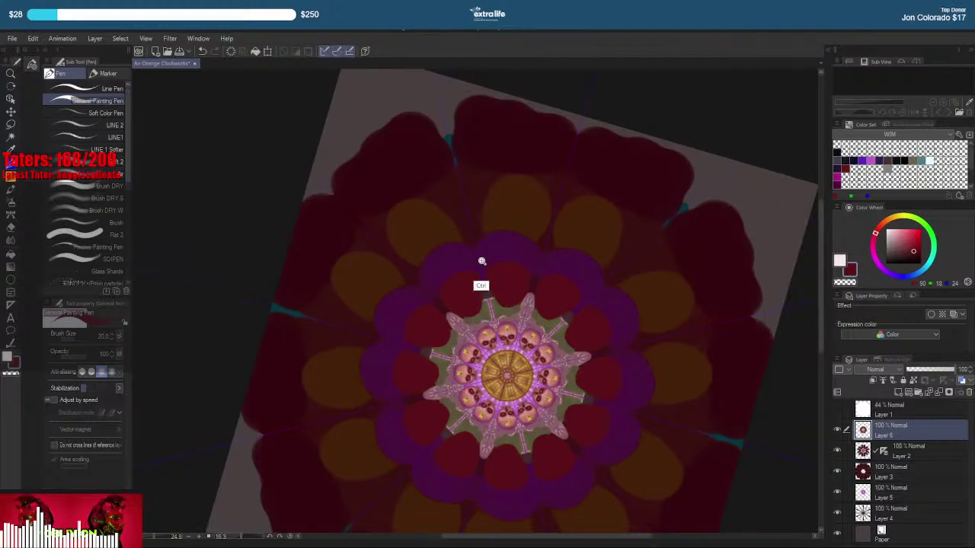
scroll(479, 261, up, 4)
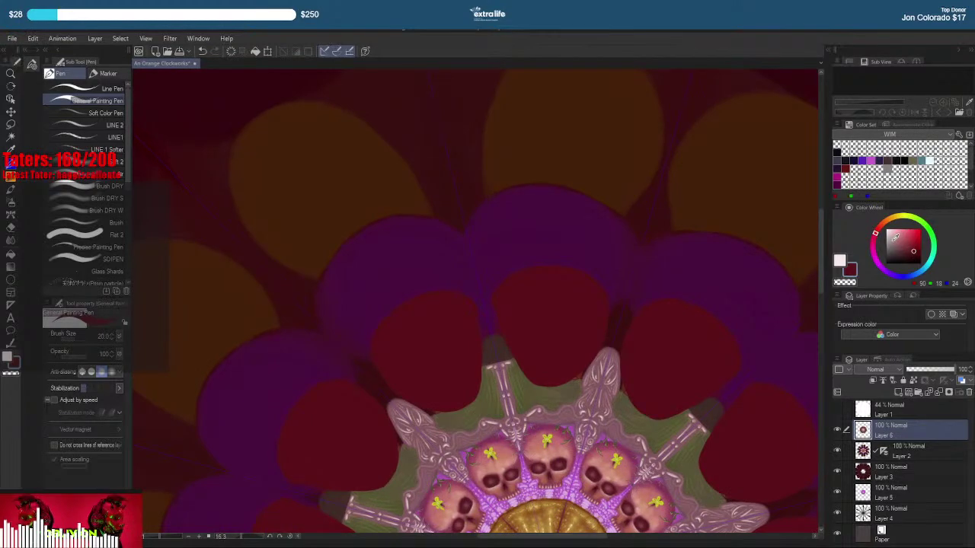
click(891, 241)
mouse_move(877, 232)
mouse_down()
mouse_move(884, 222)
mouse_move(896, 234)
mouse_up()
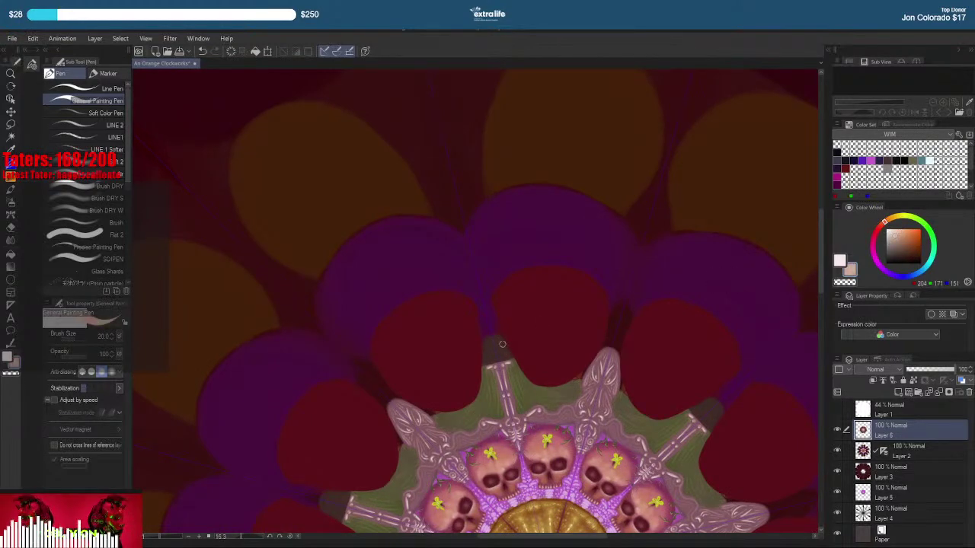
Try to paint paired, elongated beige marks extending outward from the brown spoke tips
drag(504, 339, 484, 350)
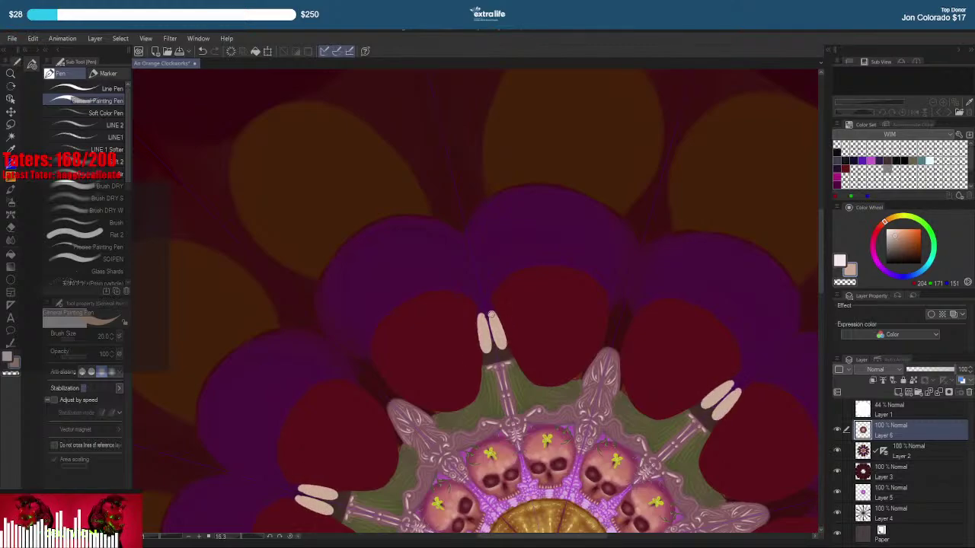
mouse_move(490, 309)
mouse_down()
mouse_move(495, 328)
mouse_move(487, 298)
mouse_up()
mouse_move(480, 315)
mouse_down()
mouse_move(485, 291)
mouse_move(476, 291)
mouse_up()
Undo the beige marks on the spoke tips
key(ctrl+z)
key(ctrl+z)
key(ctrl+z)
key(ctrl+z)
key(ctrl+z)
key(ctrl+z)
key(ctrl+z)
key(ctrl+z)
key(ctrl+z)
key(ctrl+z)
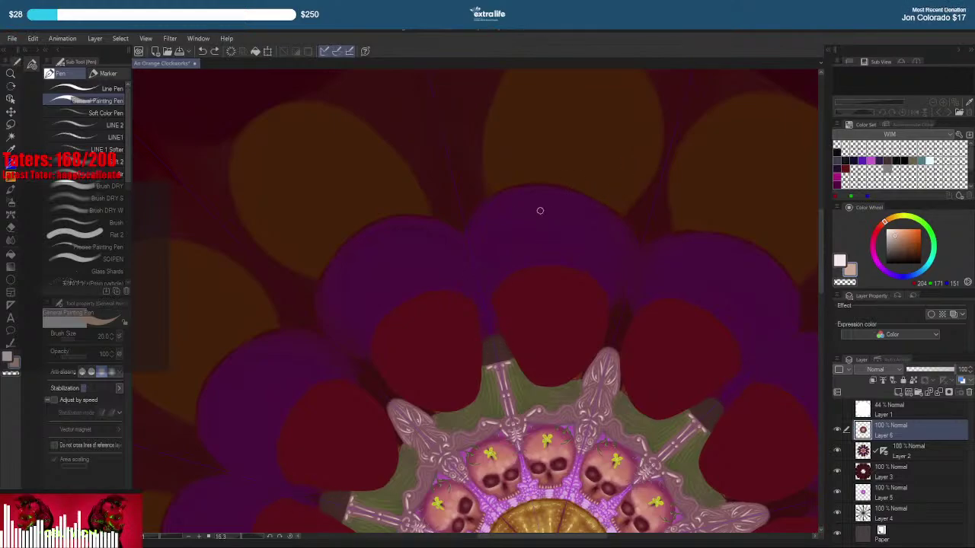
Try to paint a row of rounded beige teeth along the outer rim of each purple lobe
mouse_move(474, 227)
mouse_down()
mouse_move(492, 244)
mouse_move(500, 227)
mouse_move(490, 213)
mouse_move(477, 220)
mouse_move(502, 218)
mouse_move(514, 233)
mouse_move(532, 220)
mouse_move(526, 202)
mouse_move(508, 203)
mouse_move(502, 216)
mouse_move(539, 202)
mouse_move(548, 226)
mouse_move(548, 200)
mouse_move(536, 204)
mouse_move(553, 199)
mouse_move(554, 229)
mouse_move(537, 224)
mouse_move(556, 233)
mouse_move(558, 200)
mouse_move(581, 220)
mouse_move(577, 204)
mouse_move(578, 215)
mouse_move(564, 211)
mouse_move(579, 205)
mouse_move(587, 233)
mouse_move(569, 206)
mouse_move(579, 204)
mouse_move(579, 238)
mouse_move(568, 225)
mouse_move(540, 227)
mouse_move(606, 243)
mouse_move(603, 232)
mouse_move(624, 262)
mouse_up()
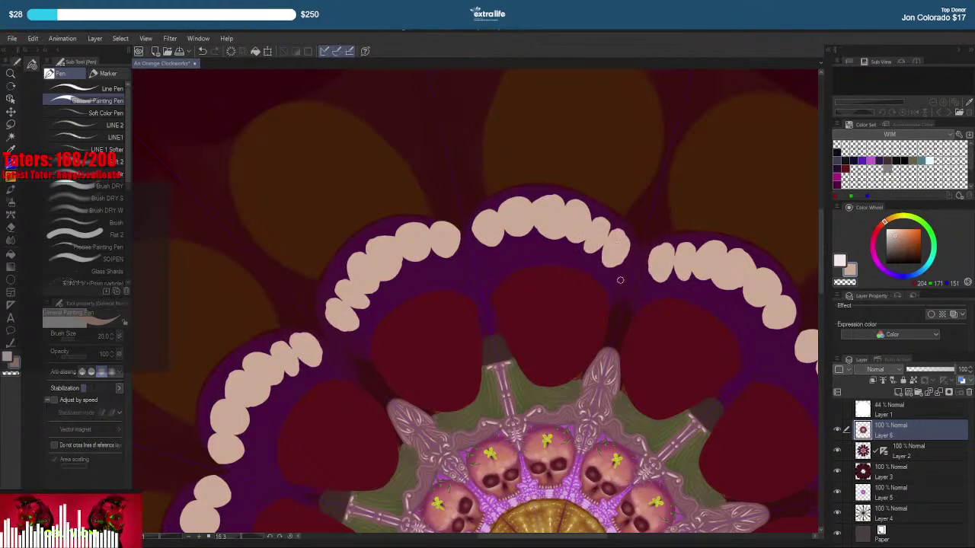
scroll(619, 285, down, 6)
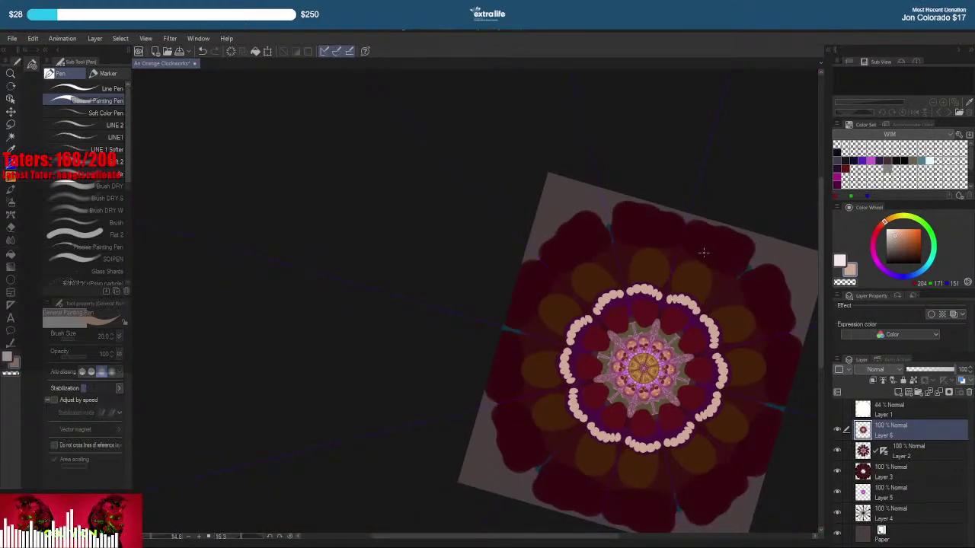
Undo all the beige teeth along the purple lobes
key(ctrl+z)
key(ctrl+z)
key(ctrl+z)
key(ctrl+z)
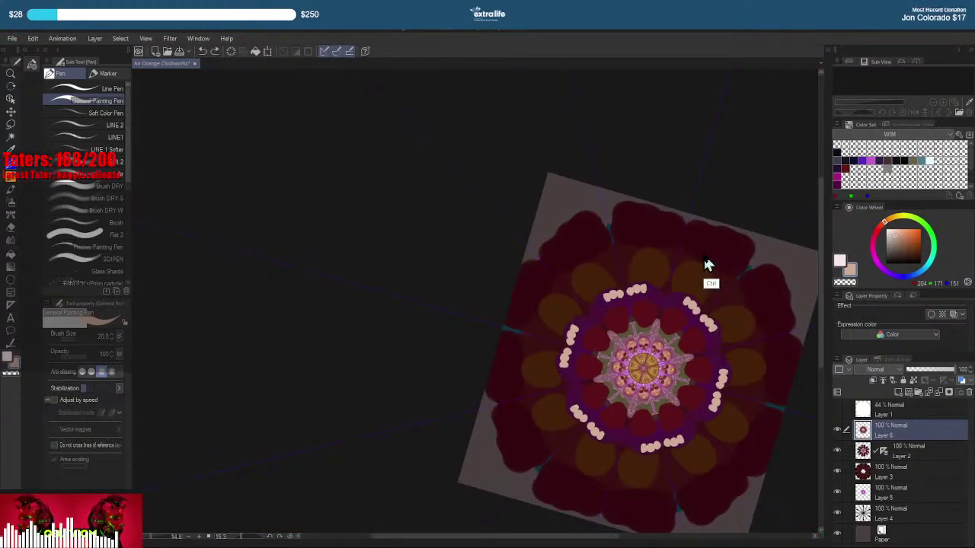
key(ctrl+z)
key(ctrl+z)
key(ctrl+z)
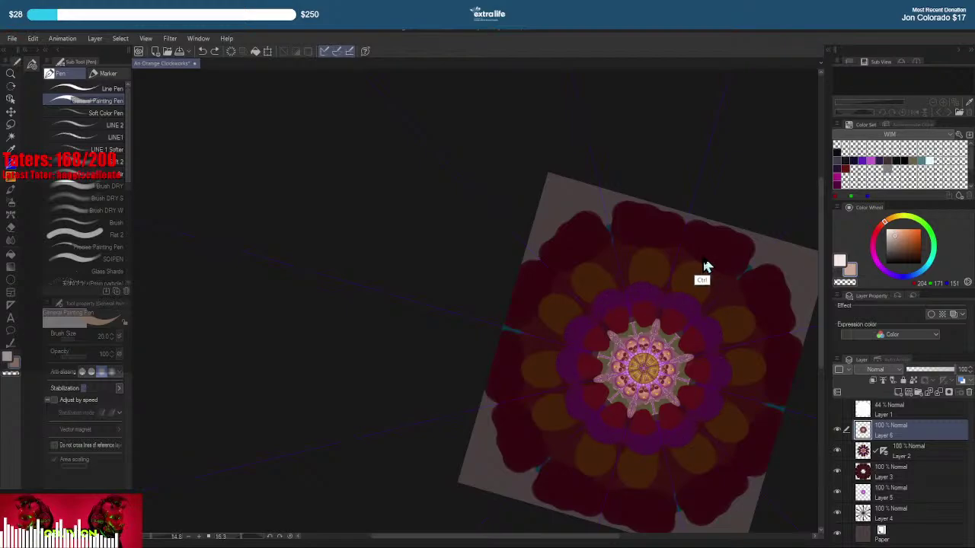
Undo the dark red petals painted over the inner parts of the purple lobes
key(ctrl+z)
key(ctrl+z)
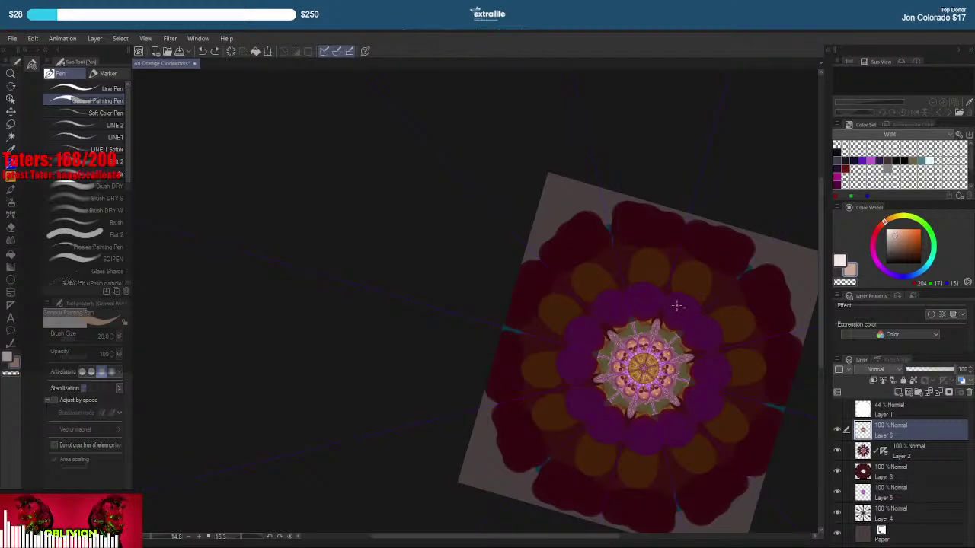
Reduce the brush size to 8 for fine detail along the inner edge of the purple lobes
ctrl+scroll(676, 306, up, 5)
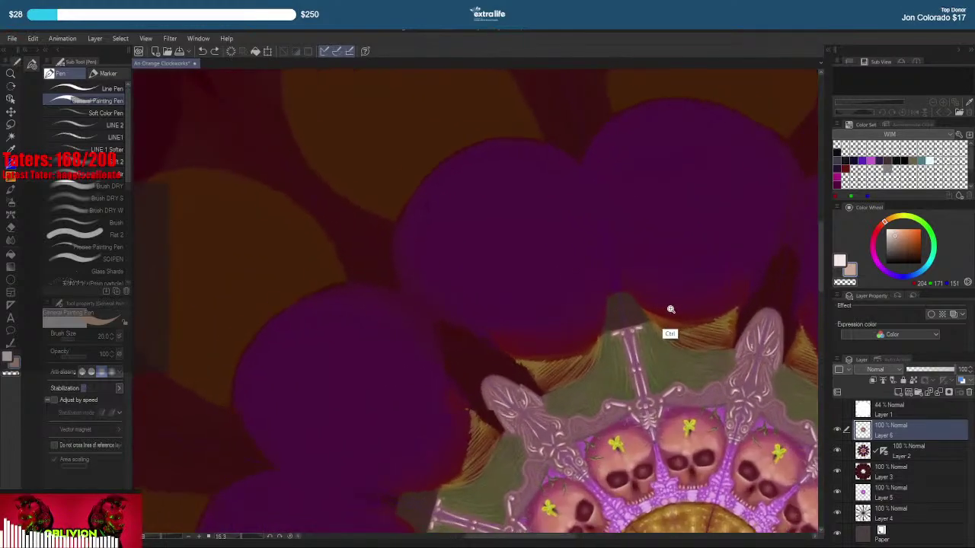
ctrl+scroll(670, 309, up, 3)
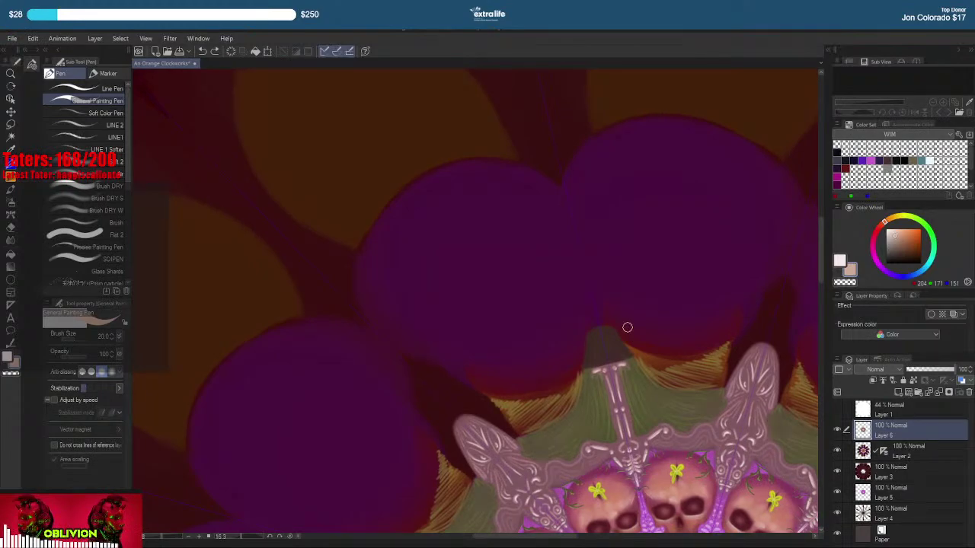
key(bracketleft)
key(bracketleft)
key(bracketleft)
key(bracketleft)
key(bracketleft)
key(bracketleft)
key(bracketleft)
Try to paint small beige tooth clusters on both sides of the brown spoke tips, and undo them
mouse_move(622, 325)
mouse_down()
mouse_move(633, 333)
mouse_move(625, 339)
mouse_up()
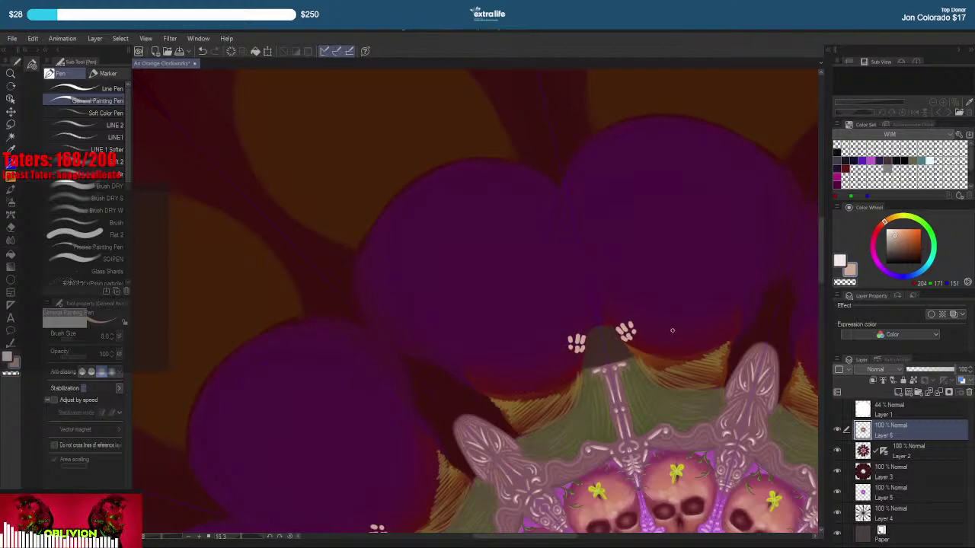
key(ctrl+z)
key(ctrl+z)
key(ctrl+z)
key(ctrl+z)
key(ctrl+z)
key(ctrl+z)
key(ctrl+z)
key(ctrl+z)
key(ctrl+z)
key(ctrl+z)
key(ctrl+z)
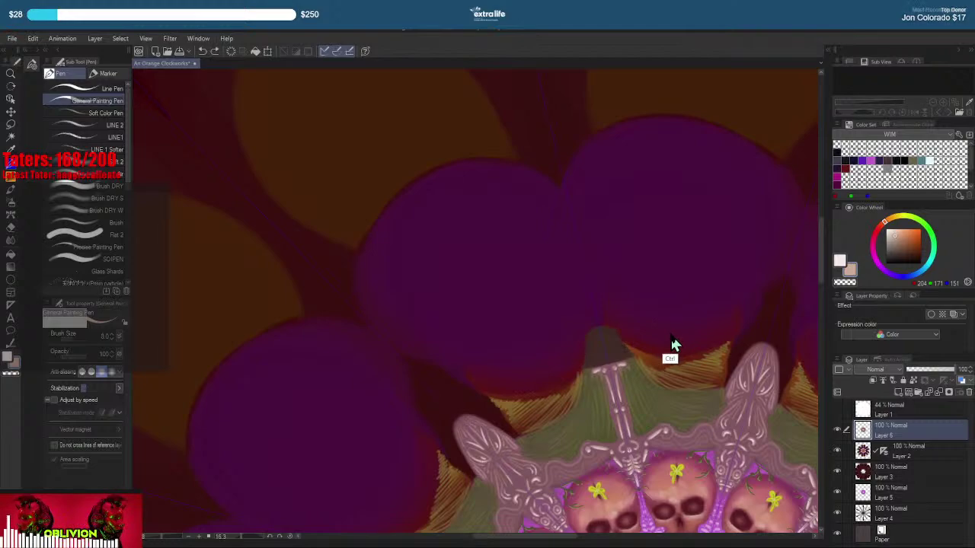
Try to paint a curved grin with two rows of beige teeth near the inner edge of each purple lobe
mouse_move(669, 323)
mouse_down()
mouse_move(564, 332)
mouse_move(559, 315)
mouse_move(561, 335)
mouse_move(560, 318)
mouse_up()
drag(565, 318, 565, 336)
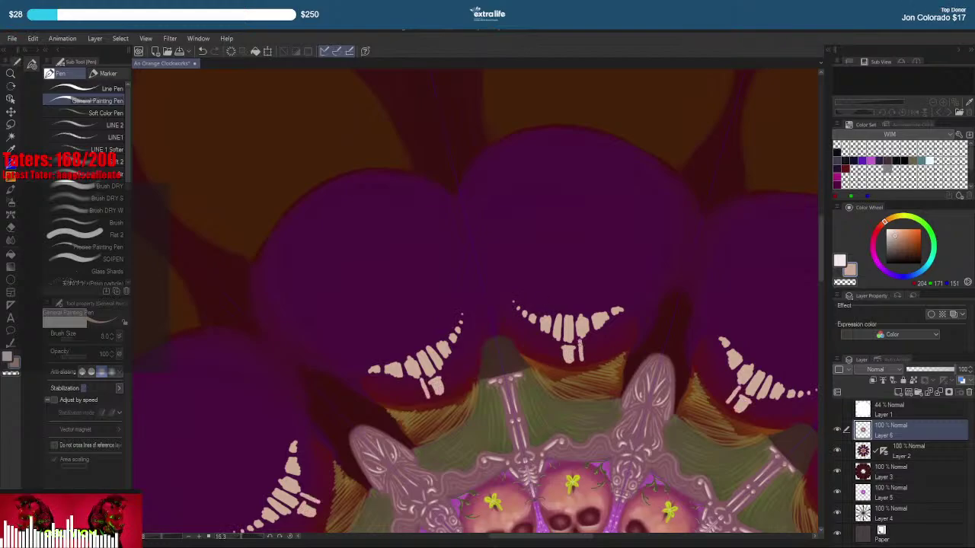
drag(579, 349, 631, 305)
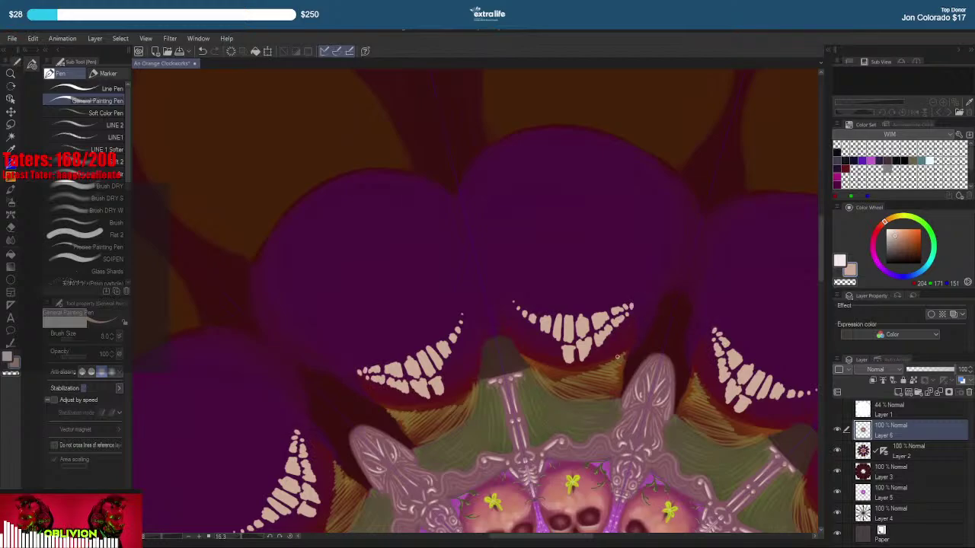
mouse_move(556, 353)
mouse_down()
mouse_move(549, 340)
mouse_move(534, 341)
mouse_move(512, 301)
mouse_up()
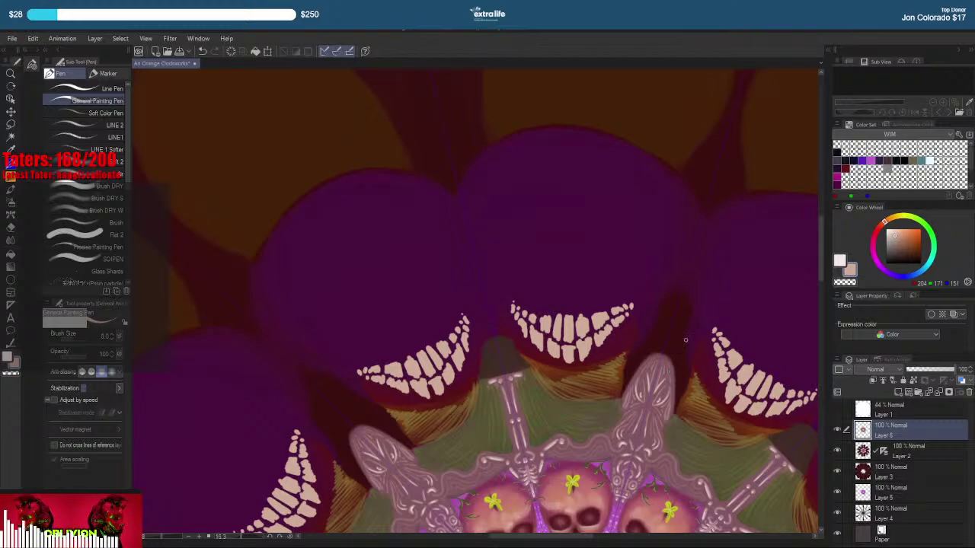
Try a muted brown stroke beside the end of the grin, and undo it
drag(724, 341, 679, 355)
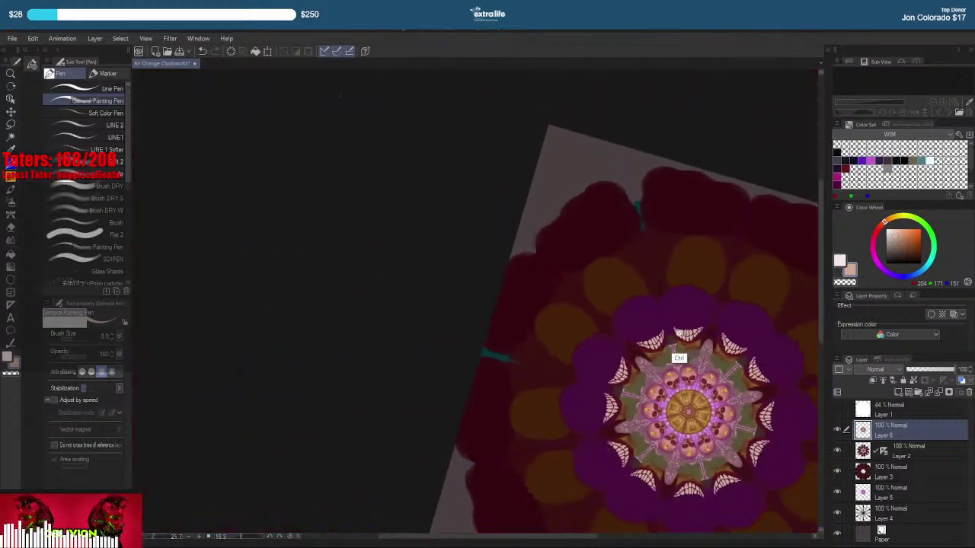
drag(751, 435, 667, 337)
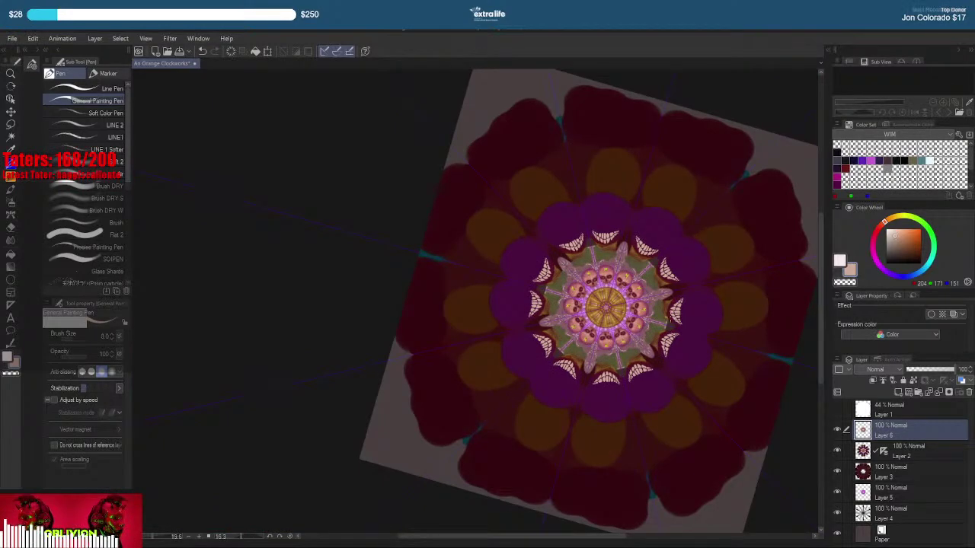
drag(674, 301, 664, 352)
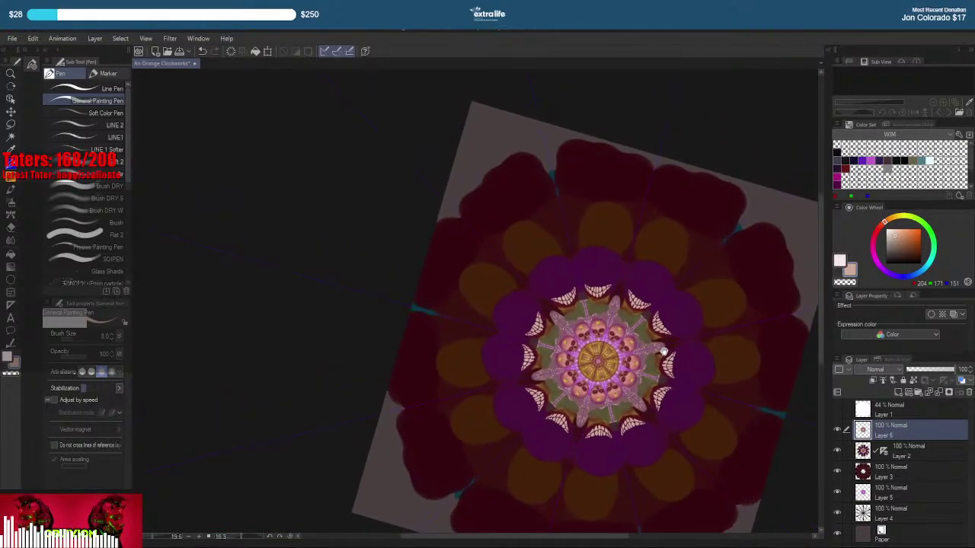
drag(605, 294, 609, 303)
scroll(618, 312, up, 5)
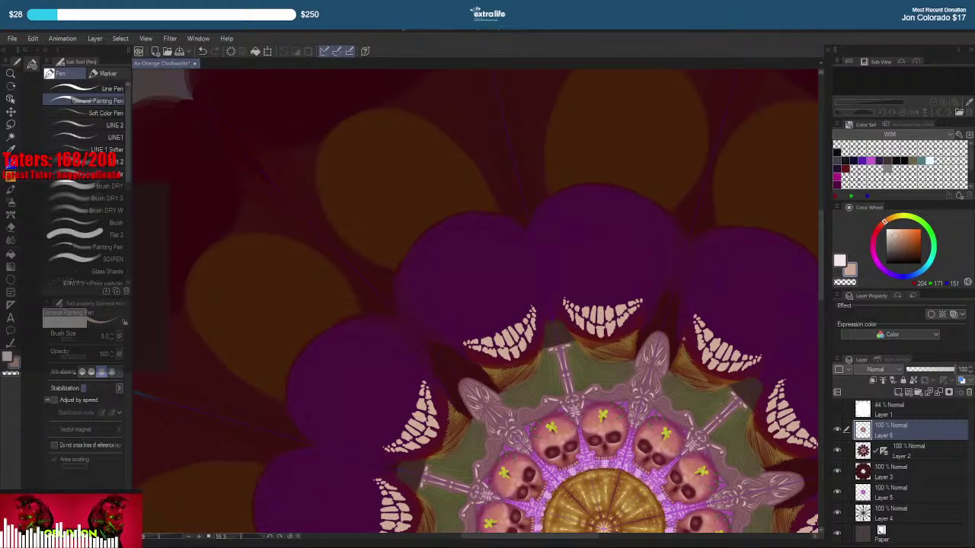
scroll(635, 342, up, 2)
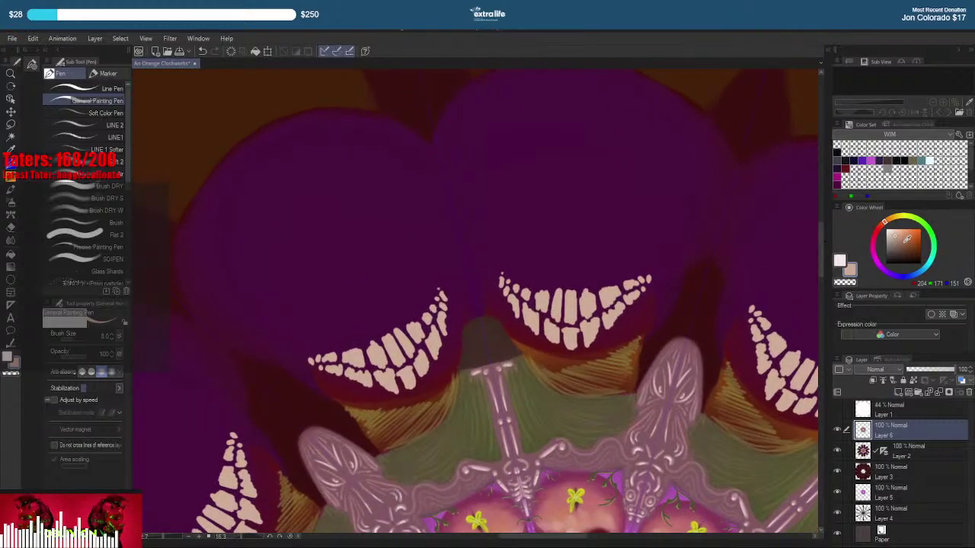
drag(886, 223, 899, 244)
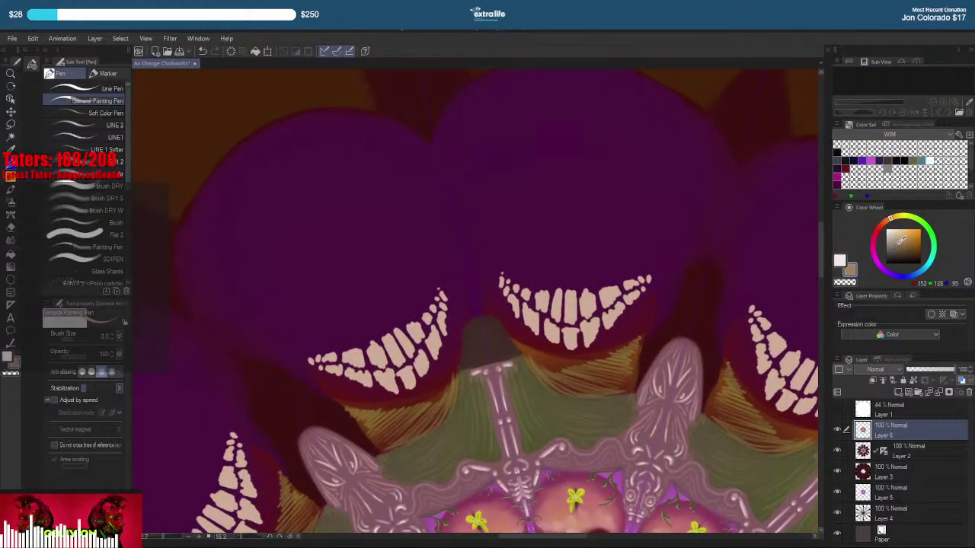
mouse_move(650, 300)
mouse_down()
mouse_move(632, 344)
mouse_move(638, 331)
mouse_up()
key(ctrl+z)
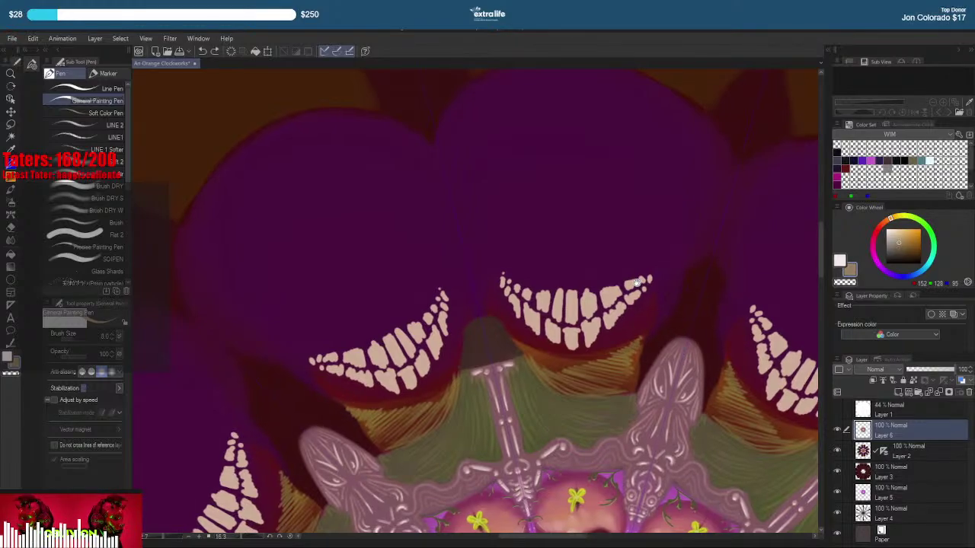
Sample the beige tooth colour and try to paint two small extra sets of teeth beside one end of each grin
drag(635, 281, 659, 262)
right_click(632, 273)
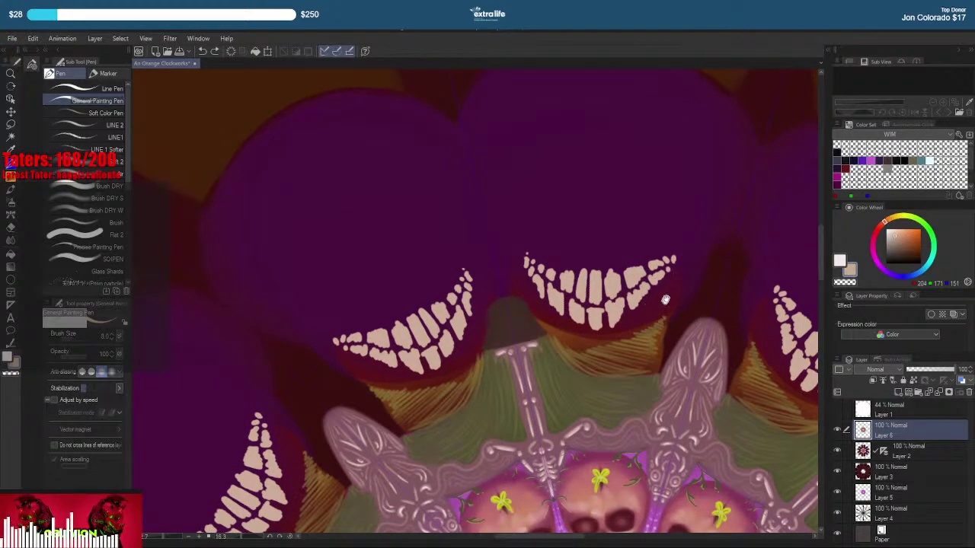
drag(666, 300, 661, 305)
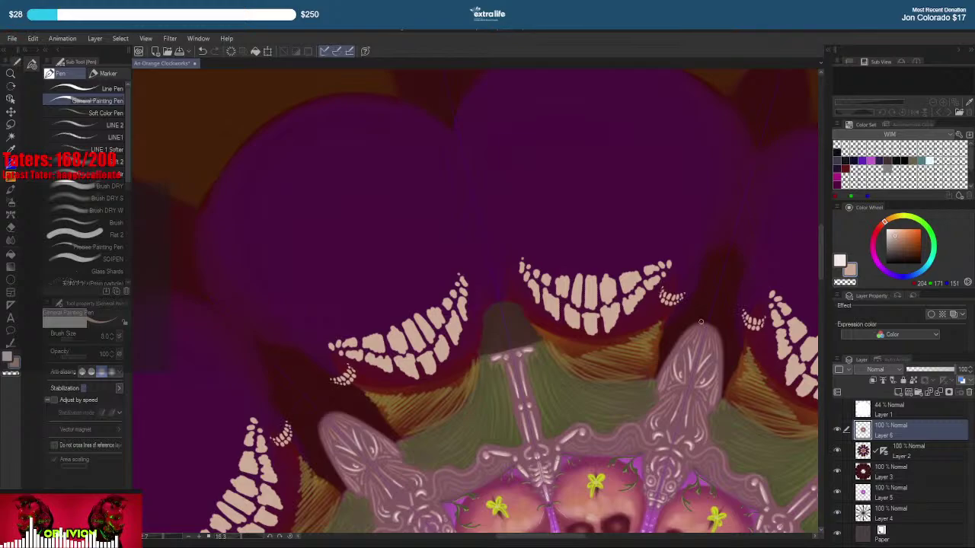
drag(669, 269, 682, 257)
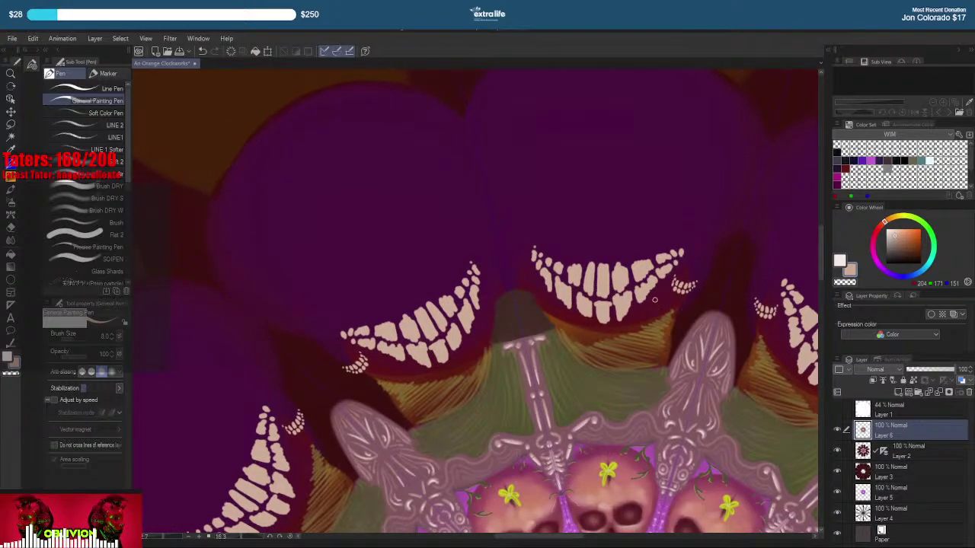
drag(658, 303, 668, 301)
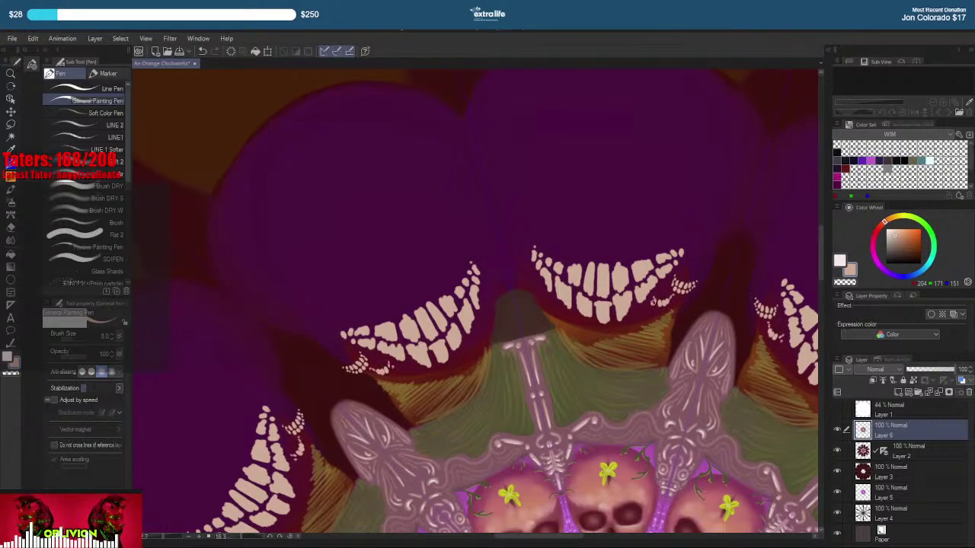
drag(651, 303, 665, 305)
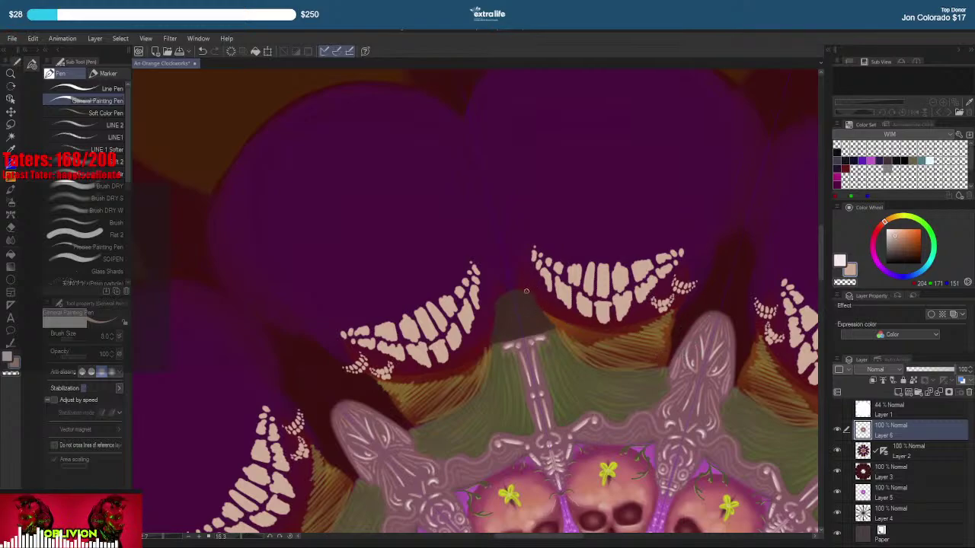
Try to outline each brown spoke tip with an arch of small beige dots, and undo it
drag(525, 291, 553, 323)
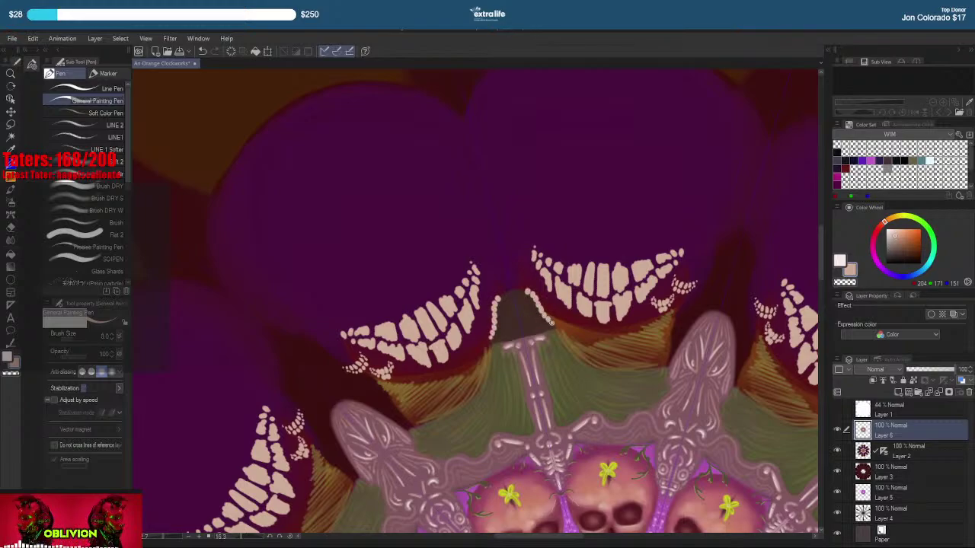
click(518, 289)
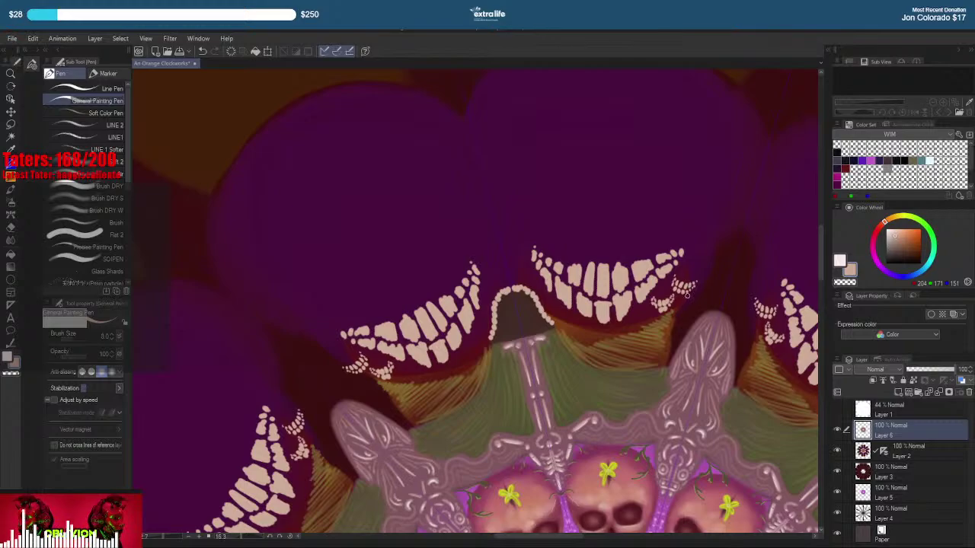
key(ctrl+z)
key(ctrl+z)
key(ctrl+z)
key(ctrl+z)
key(ctrl+z)
key(ctrl+z)
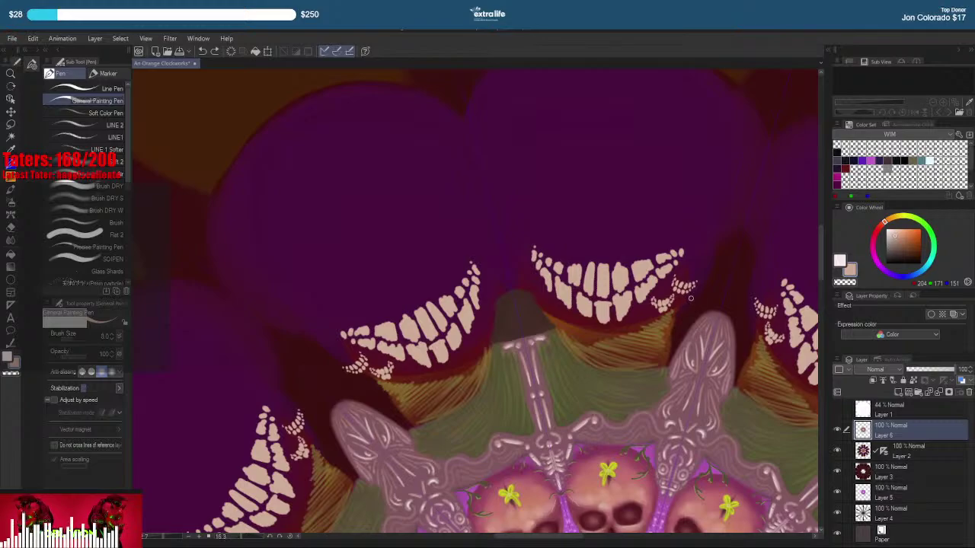
Try to paint clusters of small rounded beige teeth beneath each grin, over the golden fringe
mouse_move(622, 336)
mouse_down()
mouse_move(641, 323)
mouse_move(608, 329)
mouse_move(628, 347)
mouse_move(644, 323)
mouse_up()
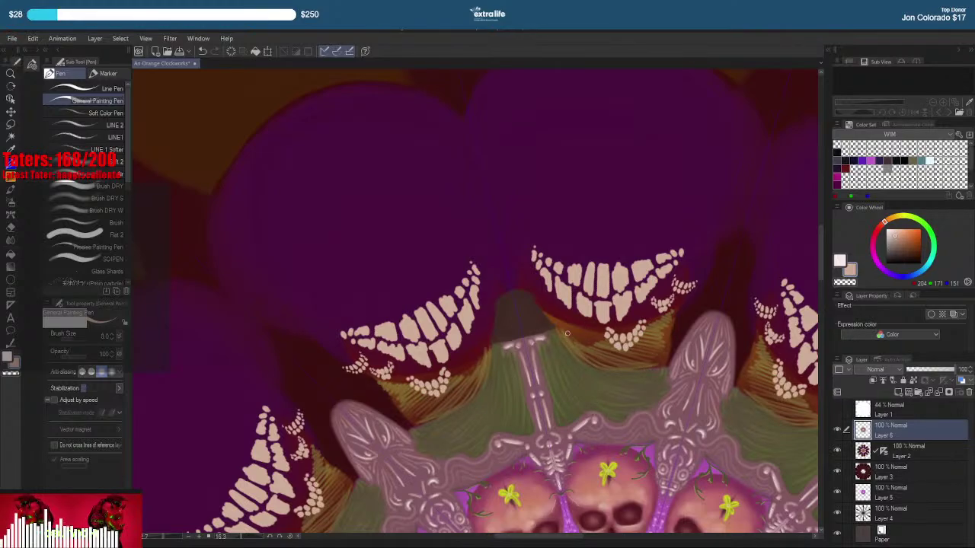
drag(569, 338, 593, 345)
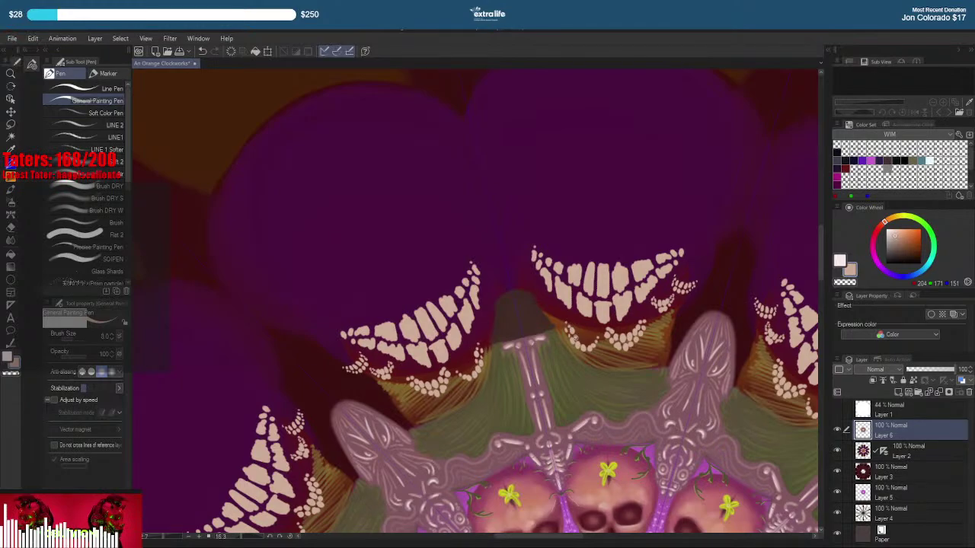
drag(576, 336, 593, 333)
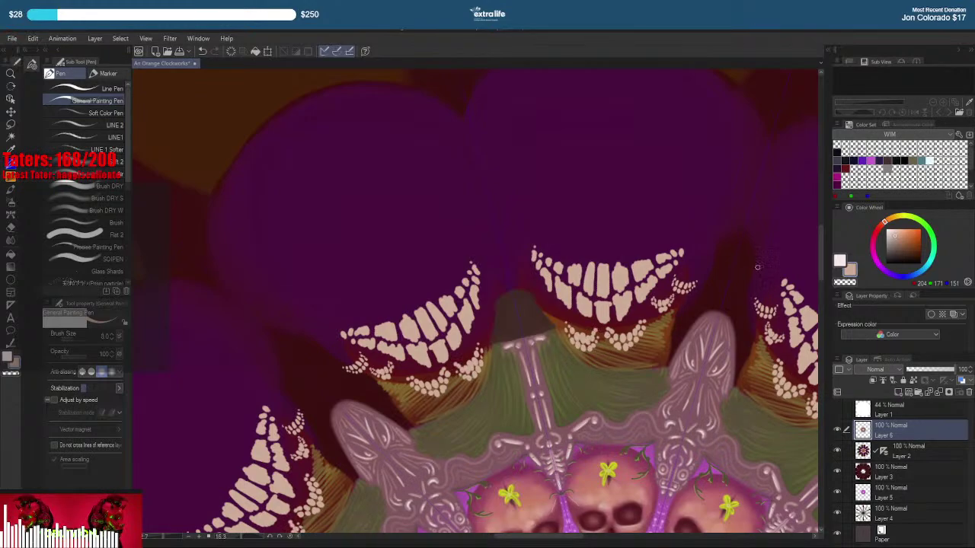
Try to place small beige dots on the olive panels beside the bone spokes, and undo them
scroll(740, 284, down, 5)
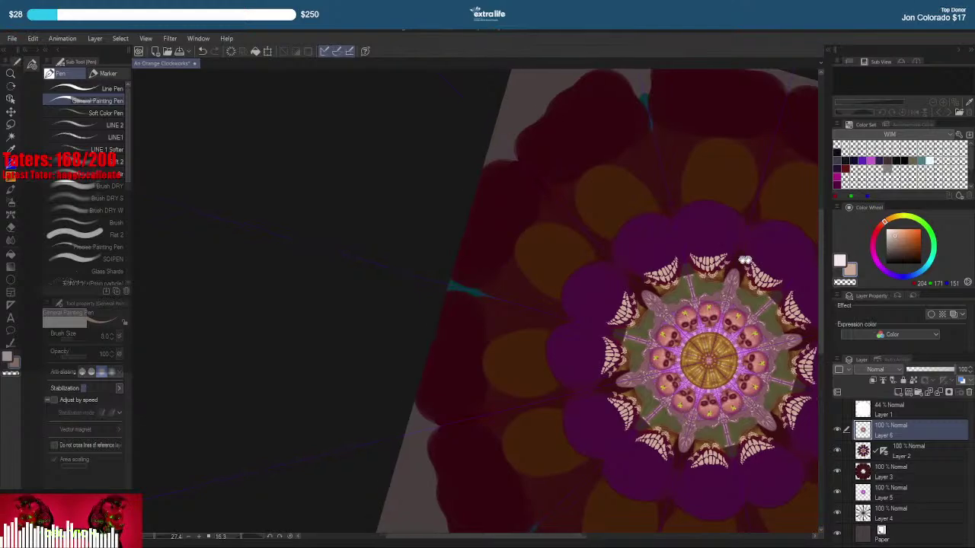
drag(762, 240, 703, 264)
scroll(631, 323, up, 5)
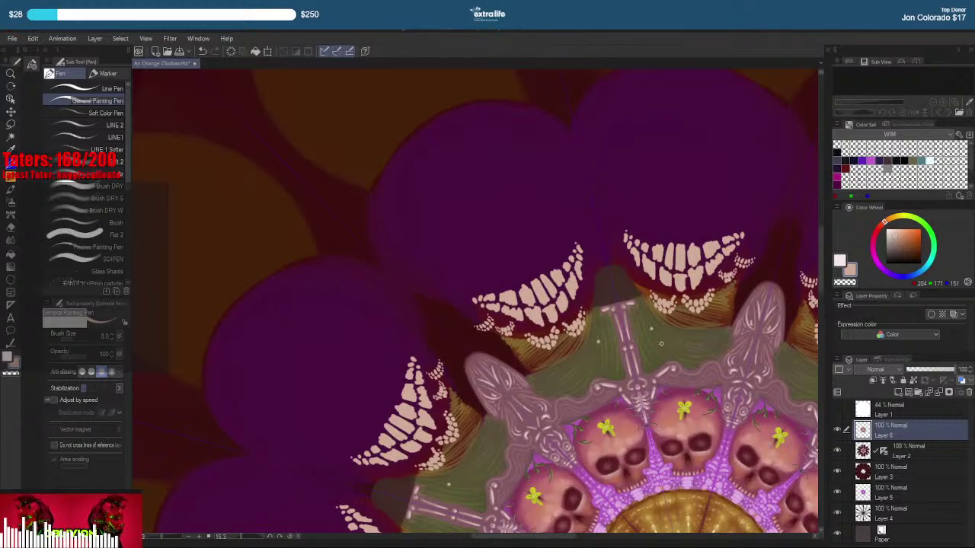
key(ctrl+z)
Undo all the beige grins and small tooth clusters on the purple lobes
drag(736, 287, 675, 294)
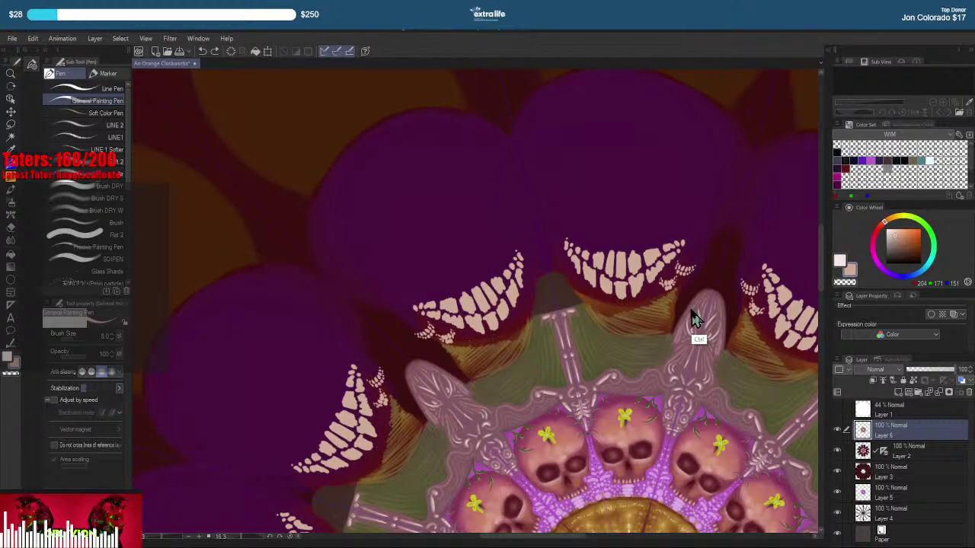
key(ctrl+z)
key(ctrl+z)
key(ctrl+z)
key(ctrl+z)
key(ctrl+z)
key(ctrl+z)
key(ctrl+z)
key(ctrl+z)
key(ctrl+z)
key(ctrl+z)
key(ctrl+z)
key(ctrl+z)
key(ctrl+z)
key(ctrl+z)
key(ctrl+z)
key(ctrl+z)
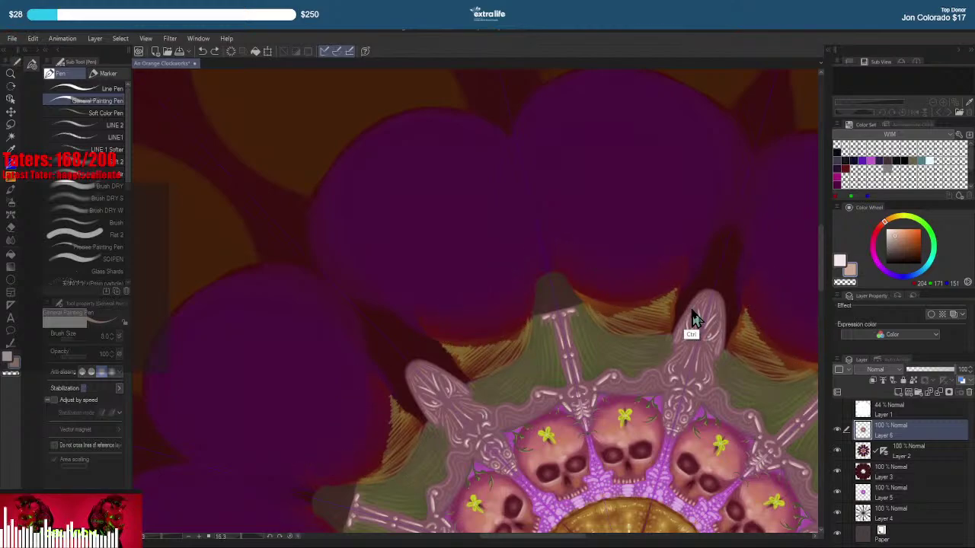
Paint a continuous row of long beige teeth curving across each purple lobe, tapering to small points between the lobes
mouse_move(693, 318)
mouse_down()
mouse_move(620, 314)
mouse_move(555, 351)
mouse_move(556, 310)
mouse_move(562, 352)
mouse_move(564, 314)
mouse_move(581, 342)
mouse_move(585, 310)
mouse_move(598, 329)
mouse_move(606, 298)
mouse_move(611, 320)
mouse_move(614, 294)
mouse_move(616, 308)
mouse_move(624, 282)
mouse_move(663, 241)
mouse_up()
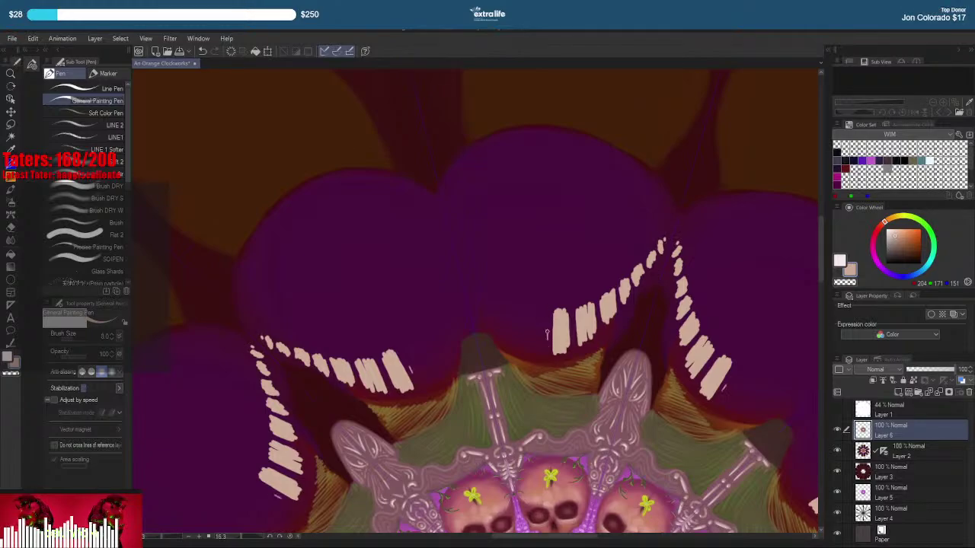
drag(547, 333, 545, 311)
mouse_move(540, 350)
mouse_down()
mouse_move(535, 312)
mouse_move(529, 321)
mouse_move(523, 312)
mouse_move(523, 322)
mouse_move(518, 309)
mouse_move(516, 320)
mouse_move(499, 290)
mouse_move(497, 313)
mouse_move(484, 283)
mouse_up()
drag(483, 307, 470, 271)
drag(469, 277, 466, 262)
drag(454, 286, 446, 263)
drag(469, 280, 464, 259)
drag(466, 279, 460, 251)
drag(454, 268, 449, 255)
drag(462, 257, 458, 248)
drag(452, 259, 448, 249)
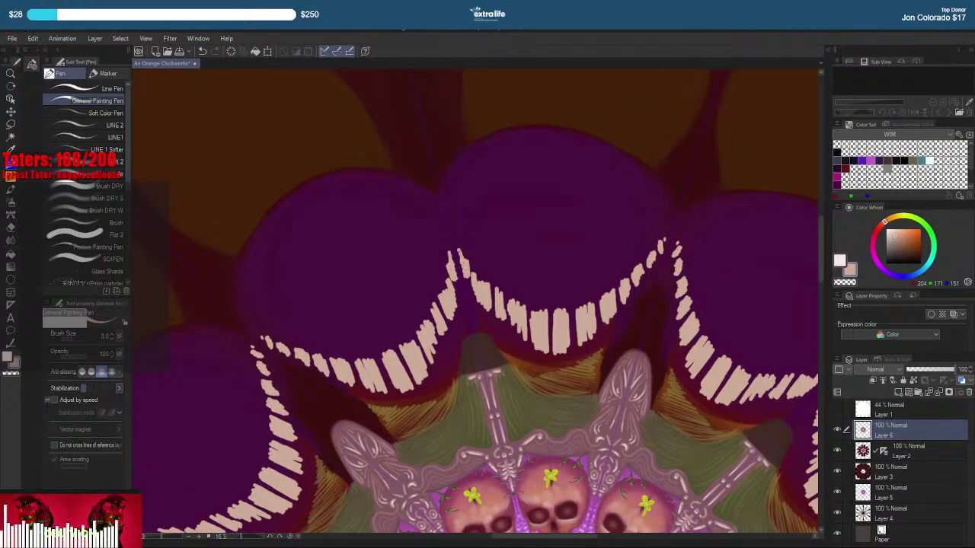
Paint a second row of beige teeth directly inside the first, following its curve and tapering toward the gaps between lobes
mouse_move(540, 359)
mouse_down()
mouse_move(539, 381)
mouse_move(526, 358)
mouse_move(530, 377)
mouse_up()
drag(513, 339, 523, 373)
drag(509, 345, 510, 364)
mouse_move(505, 327)
mouse_down()
mouse_move(501, 350)
mouse_move(490, 332)
mouse_up()
drag(484, 324, 475, 319)
mouse_move(462, 307)
mouse_down()
mouse_move(463, 322)
mouse_move(472, 301)
mouse_up()
drag(462, 296, 463, 301)
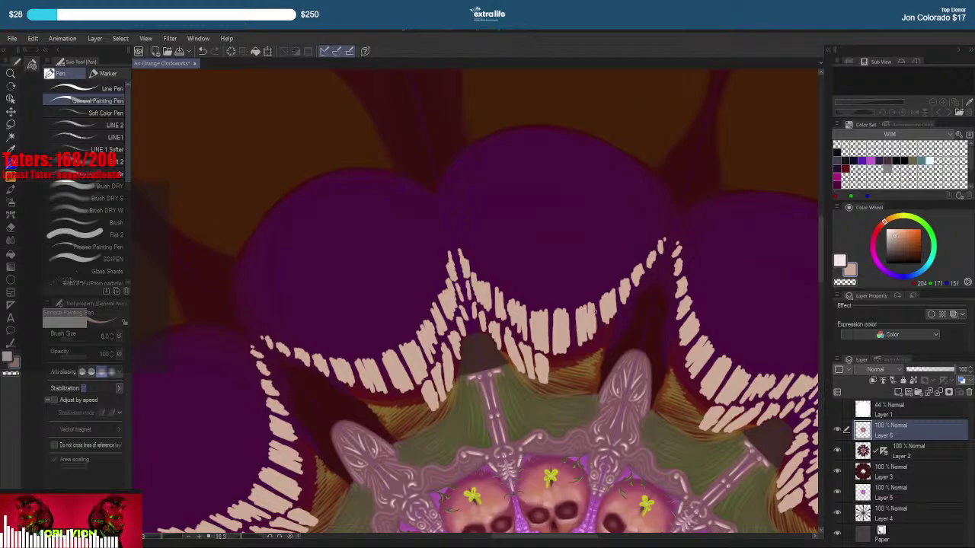
mouse_move(554, 361)
mouse_down()
mouse_move(554, 382)
mouse_move(565, 383)
mouse_move(620, 344)
mouse_up()
mouse_move(621, 310)
mouse_down()
mouse_move(622, 342)
mouse_move(628, 332)
mouse_up()
mouse_move(632, 306)
mouse_down()
mouse_move(633, 322)
mouse_move(657, 268)
mouse_up()
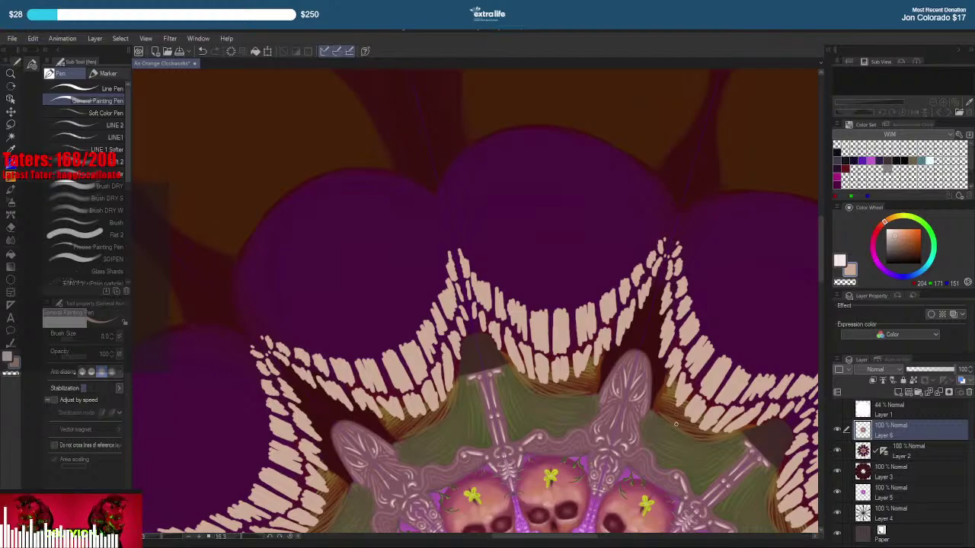
Paint lighter cream highlights on the inner row of teeth along the purple lobes, using color RGB 226, 204, 191
drag(896, 234, 893, 231)
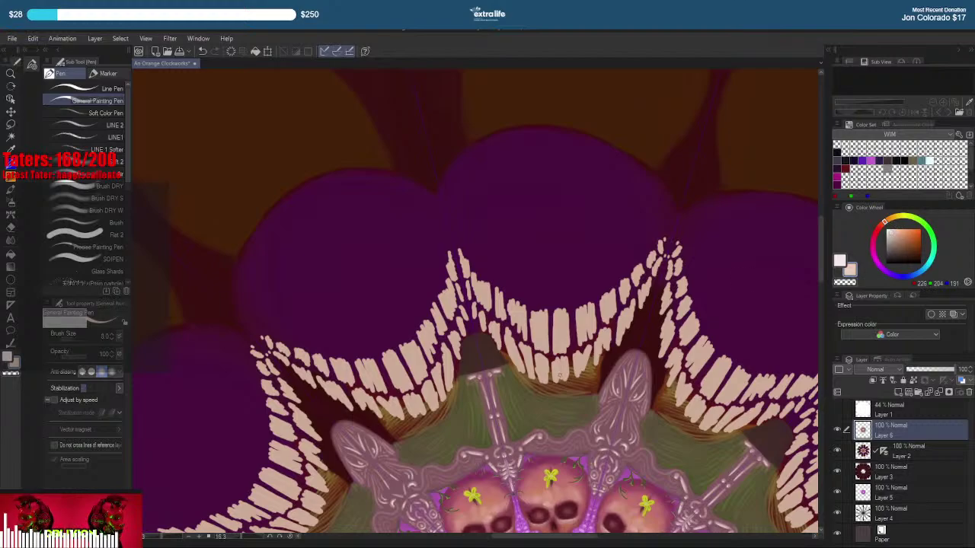
mouse_move(556, 373)
mouse_down()
mouse_move(562, 378)
mouse_move(578, 358)
mouse_move(597, 366)
mouse_move(624, 326)
mouse_up()
mouse_move(541, 361)
mouse_down()
mouse_move(543, 384)
mouse_move(520, 370)
mouse_up()
mouse_move(514, 346)
mouse_down()
mouse_move(520, 368)
mouse_move(497, 339)
mouse_up()
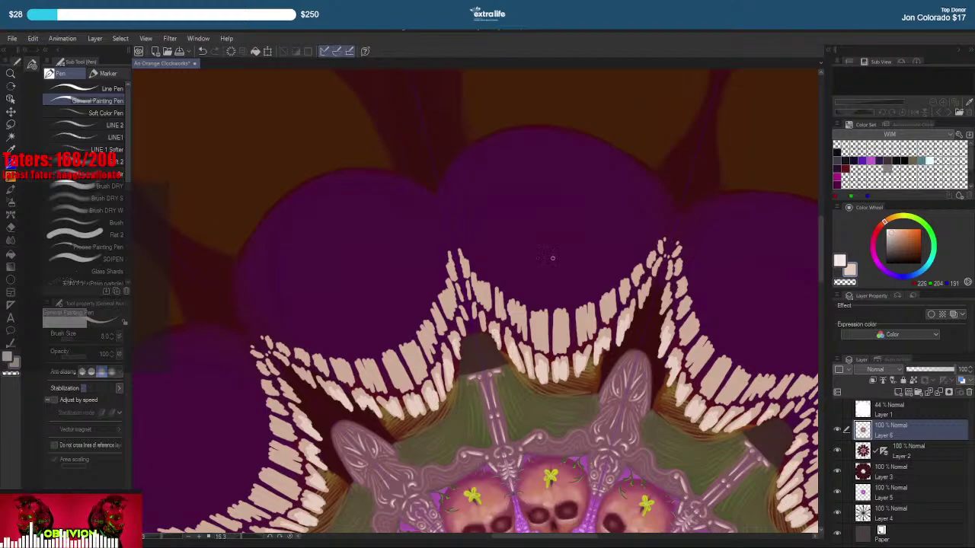
Paint the same cream highlights along the outer row of teeth, including the small tapering ones between the lobes
drag(557, 322, 560, 352)
mouse_move(562, 320)
mouse_down()
mouse_move(566, 345)
mouse_move(542, 351)
mouse_up()
mouse_move(544, 319)
mouse_down()
mouse_move(542, 345)
mouse_move(524, 333)
mouse_up()
mouse_move(519, 315)
mouse_down()
mouse_move(522, 332)
mouse_move(502, 315)
mouse_up()
mouse_move(497, 299)
mouse_down()
mouse_move(499, 312)
mouse_move(489, 304)
mouse_up()
drag(445, 302, 445, 317)
drag(484, 287, 484, 300)
drag(482, 287, 482, 299)
mouse_move(580, 315)
mouse_down()
mouse_move(579, 339)
mouse_move(589, 339)
mouse_up()
drag(604, 305, 607, 320)
mouse_move(611, 302)
mouse_down()
mouse_move(611, 315)
mouse_move(624, 297)
mouse_move(640, 300)
mouse_up()
drag(715, 268, 670, 257)
drag(753, 251, 696, 282)
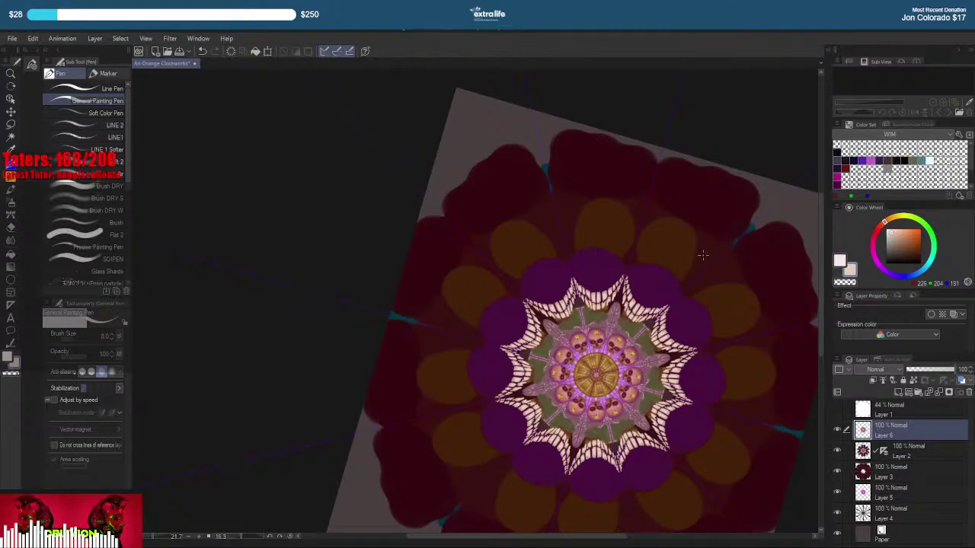
Paint scattered elongated cream ovals and a round eye shape on each purple lobe outside the teeth
scroll(580, 310, up, 4)
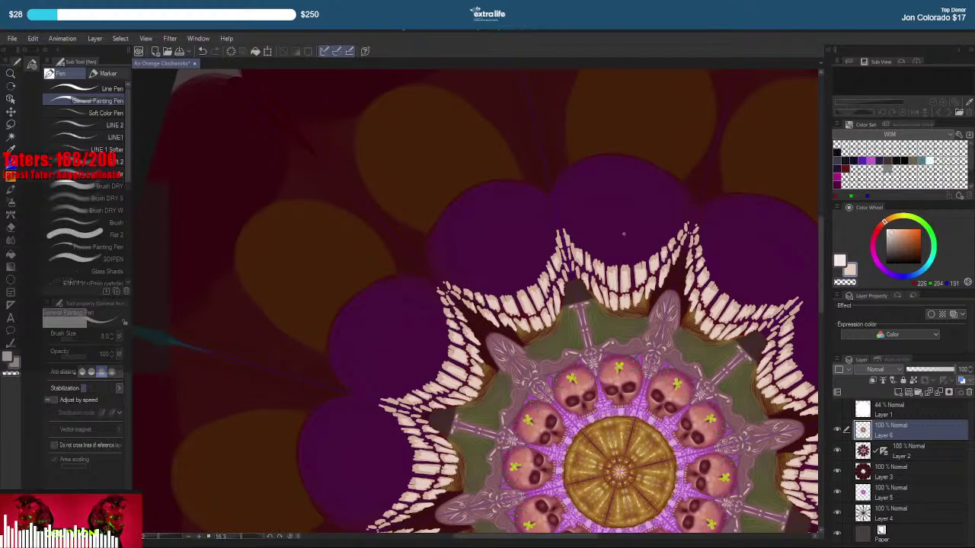
mouse_move(624, 234)
mouse_down()
mouse_move(644, 227)
mouse_move(617, 239)
mouse_up()
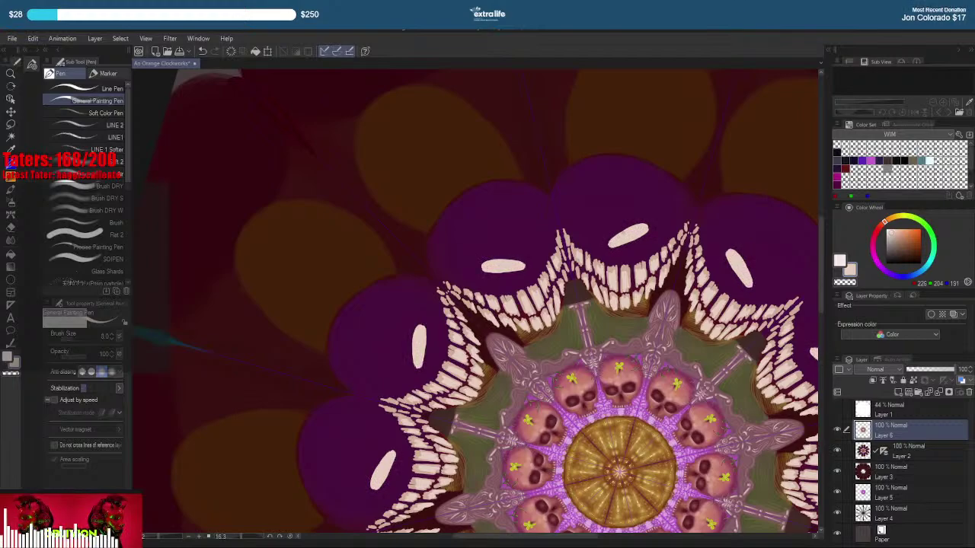
mouse_move(617, 221)
mouse_down()
mouse_move(596, 206)
mouse_move(613, 221)
mouse_move(601, 210)
mouse_move(612, 221)
mouse_move(579, 226)
mouse_move(576, 217)
mouse_up()
mouse_move(664, 193)
mouse_down()
mouse_move(638, 211)
mouse_move(664, 196)
mouse_move(648, 209)
mouse_move(661, 227)
mouse_move(672, 211)
mouse_move(634, 251)
mouse_move(647, 245)
mouse_move(597, 247)
mouse_up()
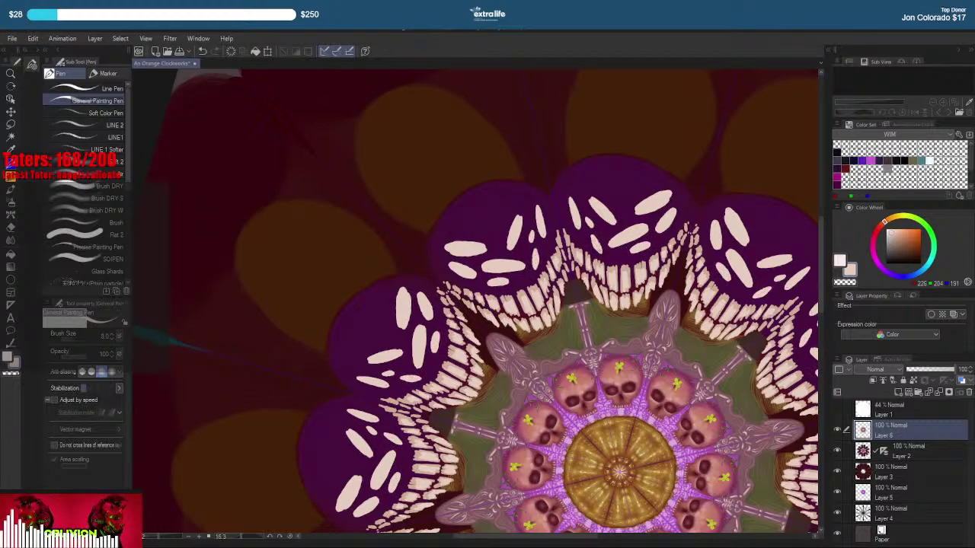
mouse_move(628, 178)
mouse_down()
mouse_move(618, 187)
mouse_move(629, 192)
mouse_up()
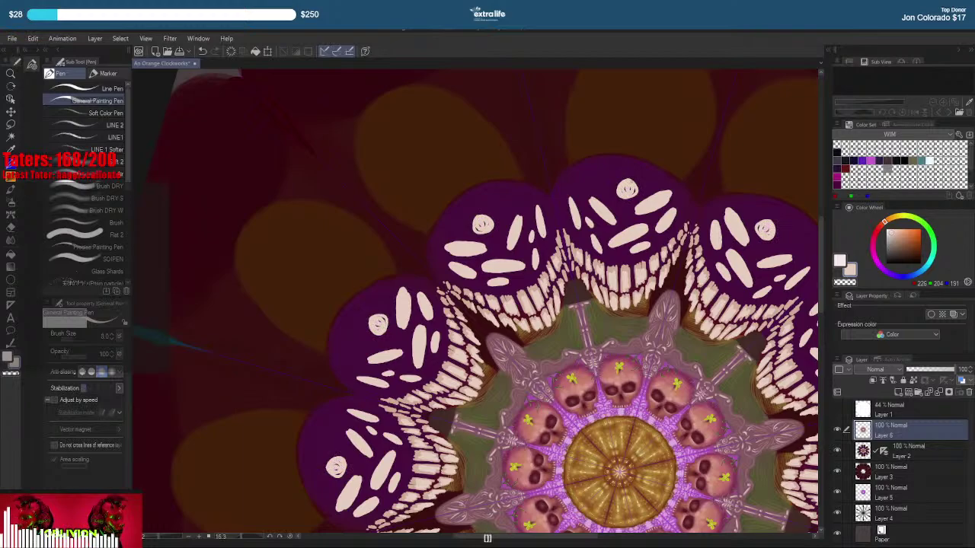
Enlarge the brush to 25 and fill the gaps on each purple lobe with more cream ovals and small dots
key(])
key(])
key(])
key(])
key(])
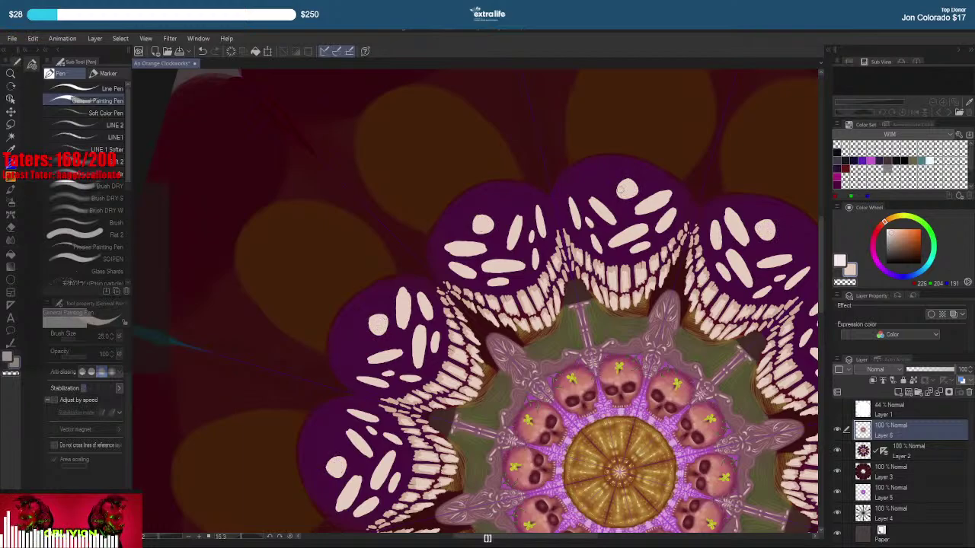
drag(626, 188, 632, 189)
mouse_move(588, 178)
mouse_down()
mouse_move(610, 175)
mouse_move(580, 179)
mouse_move(645, 169)
mouse_move(679, 198)
mouse_up()
drag(622, 208, 581, 195)
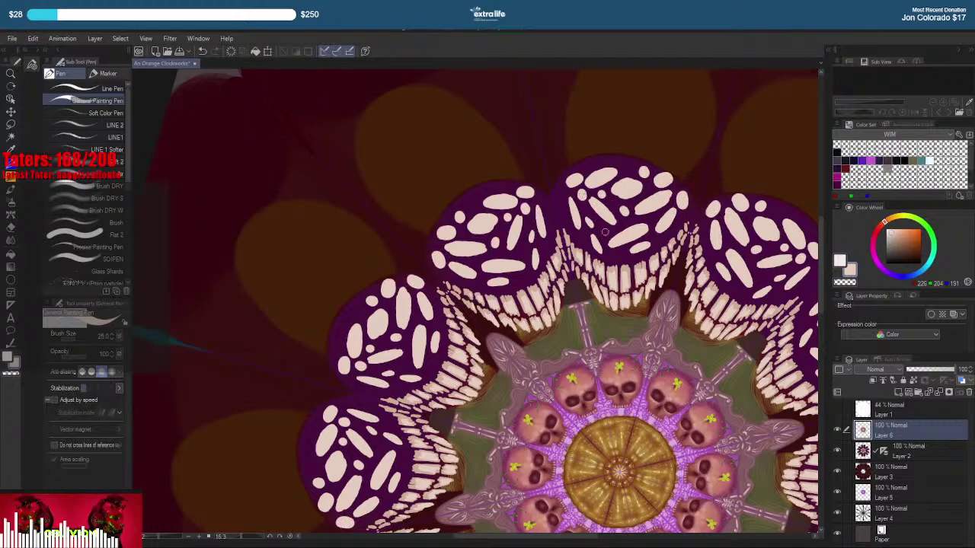
mouse_move(605, 233)
mouse_down()
mouse_move(648, 217)
mouse_move(662, 228)
mouse_move(658, 243)
mouse_move(622, 254)
mouse_up()
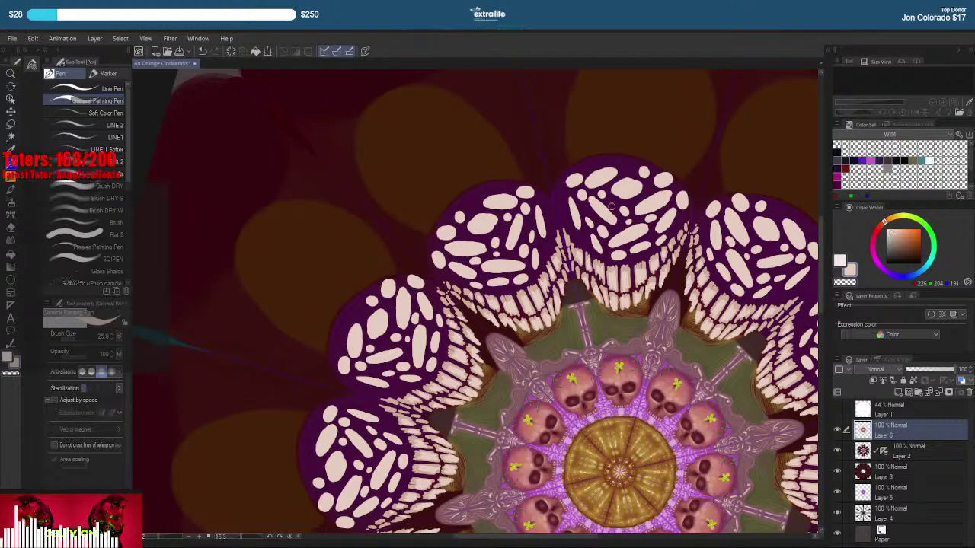
Switch to black and try large pupils on the long oval near the teeth, undoing each attempt
drag(893, 237, 886, 280)
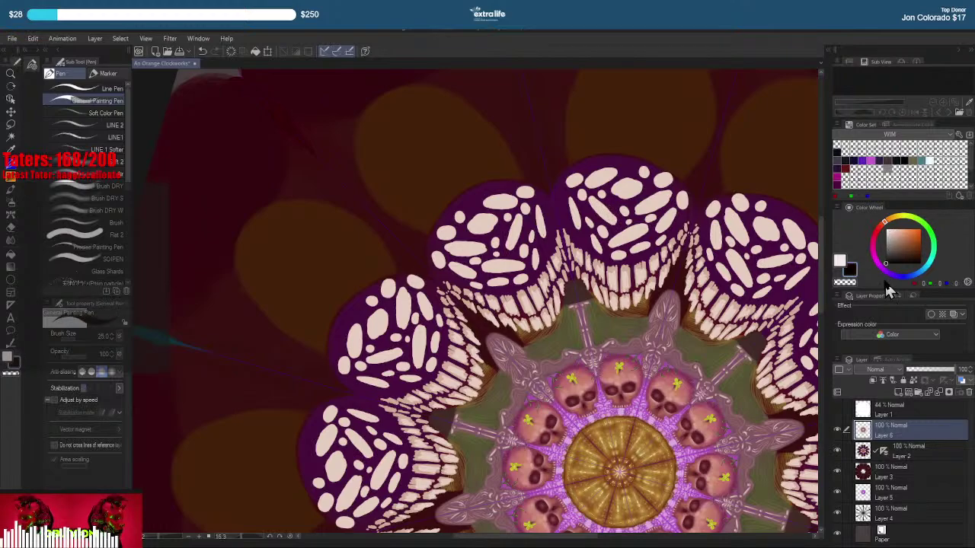
mouse_move(609, 239)
mouse_down()
mouse_move(644, 256)
mouse_move(644, 233)
mouse_move(636, 237)
mouse_up()
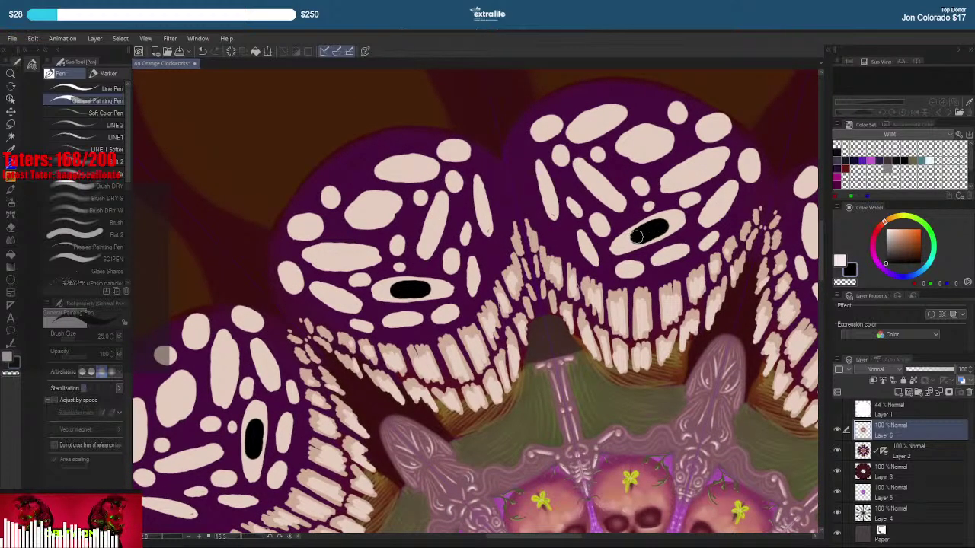
key(ctrl+z)
click(648, 231)
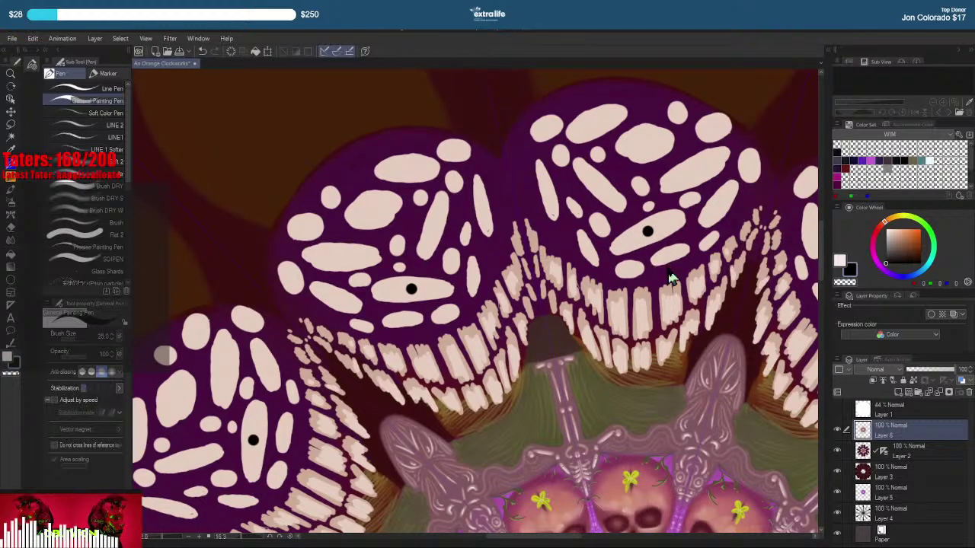
key(ctrl+z)
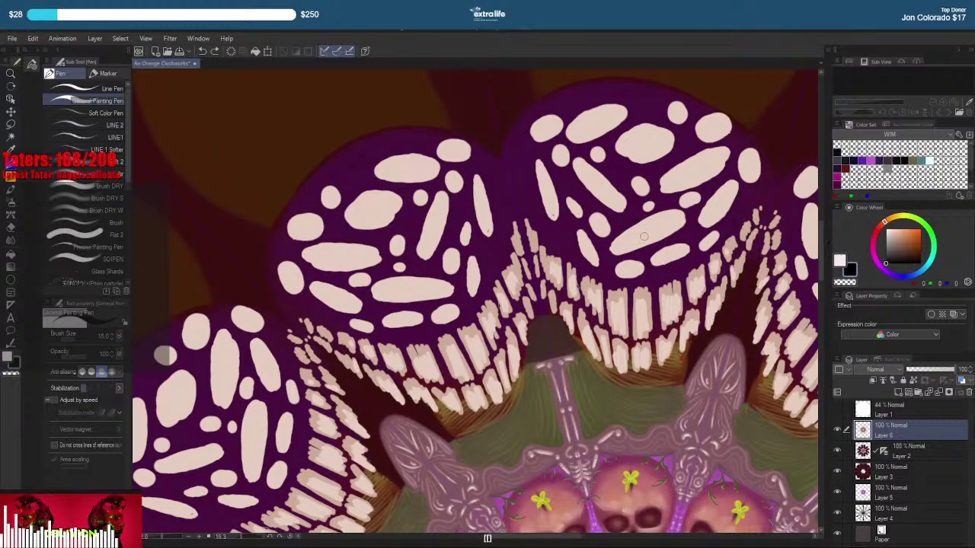
Try smaller black pupils centered in the ovals nearest the teeth, and undo them
click(648, 232)
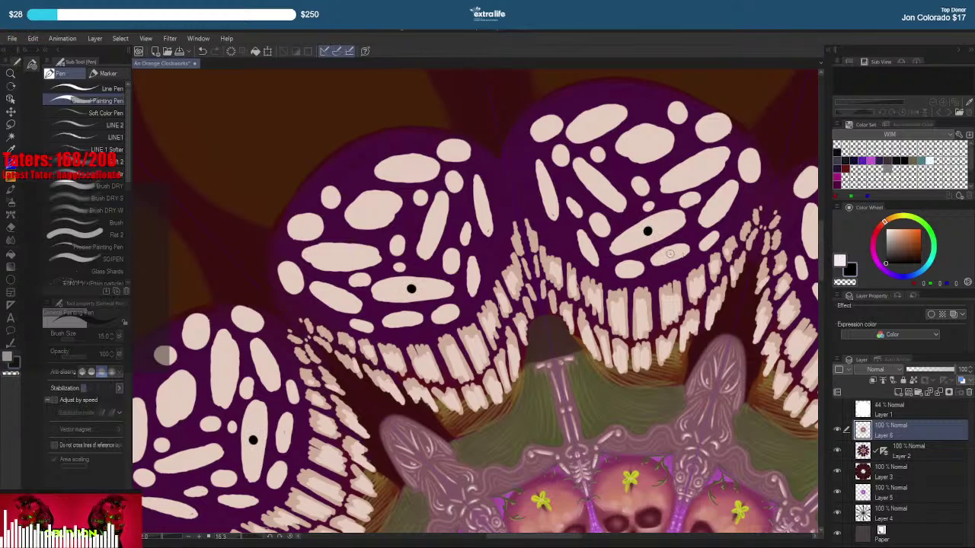
click(670, 253)
click(629, 268)
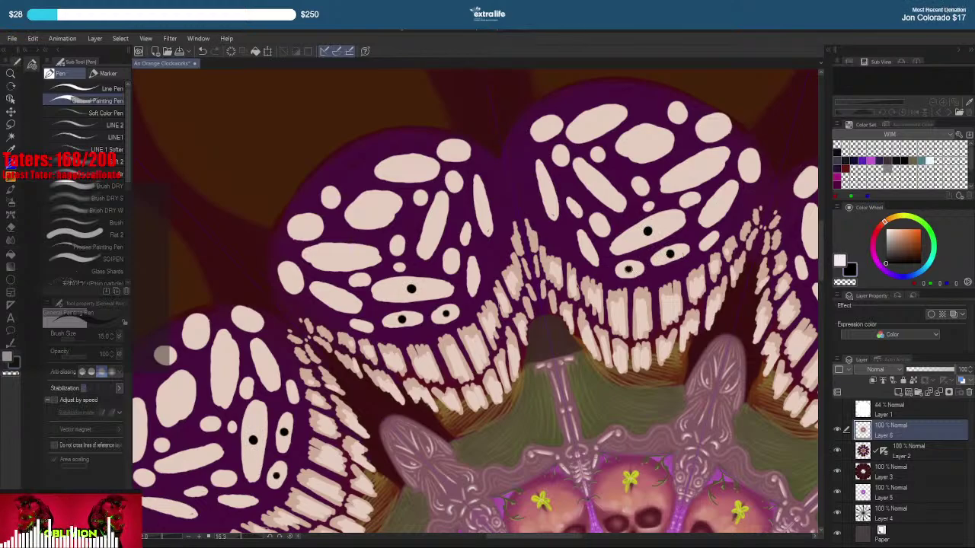
click(716, 205)
key(ctrl+z)
key(ctrl+z)
key(ctrl+z)
key(ctrl+z)
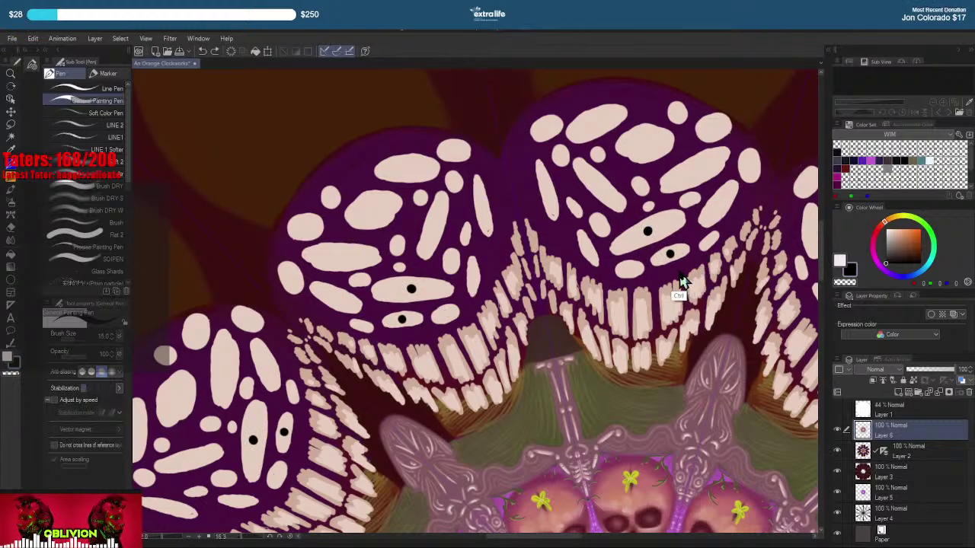
Dot small black pupils low in the cream ovals nearest the teeth on each purple lobe
click(647, 238)
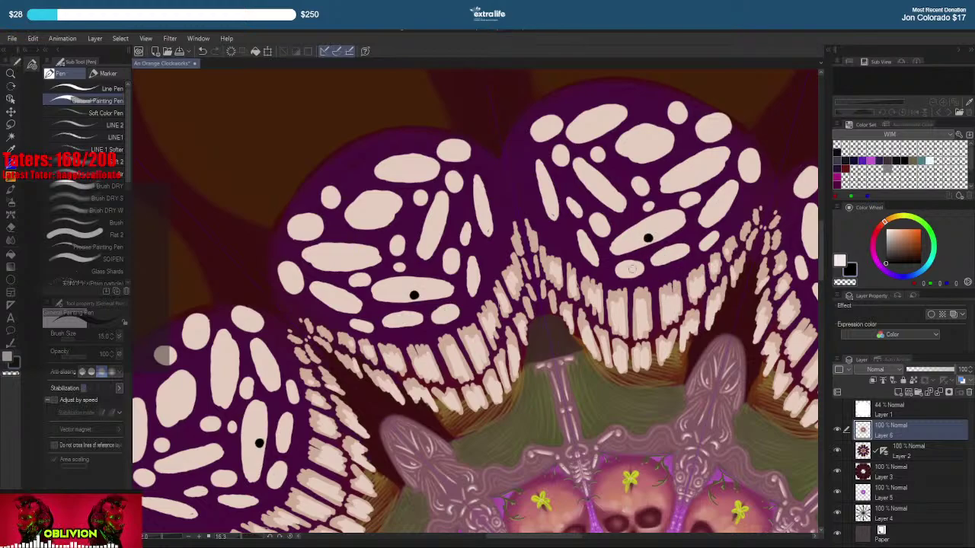
click(629, 272)
click(671, 257)
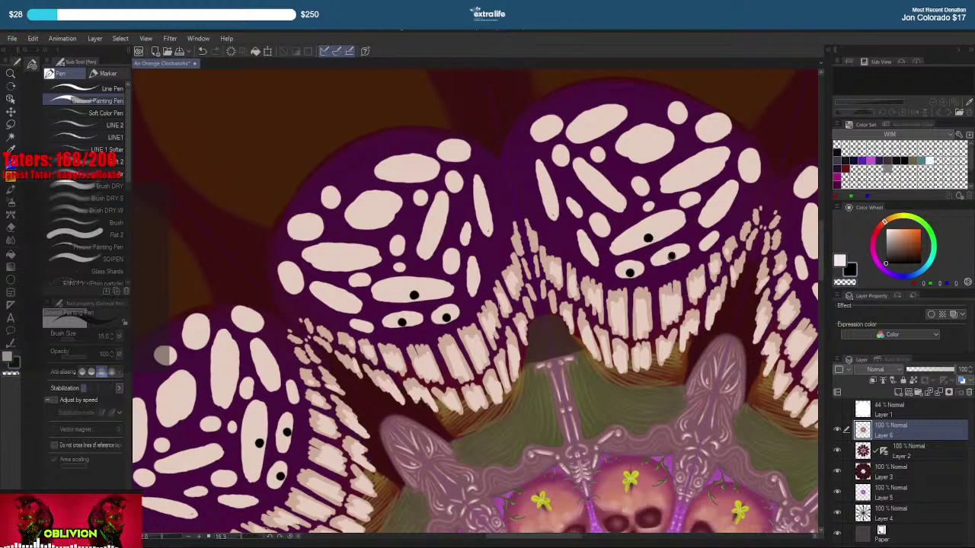
click(708, 243)
click(723, 207)
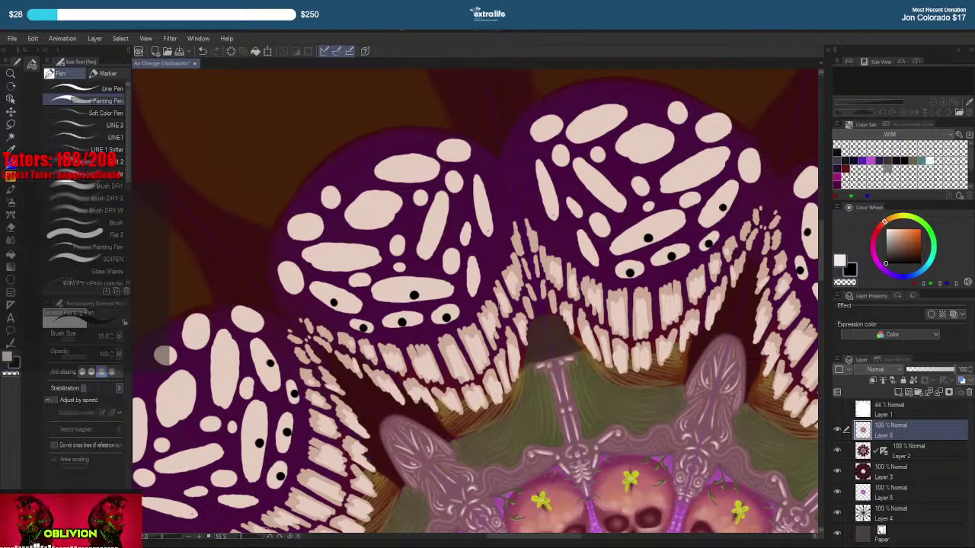
click(687, 201)
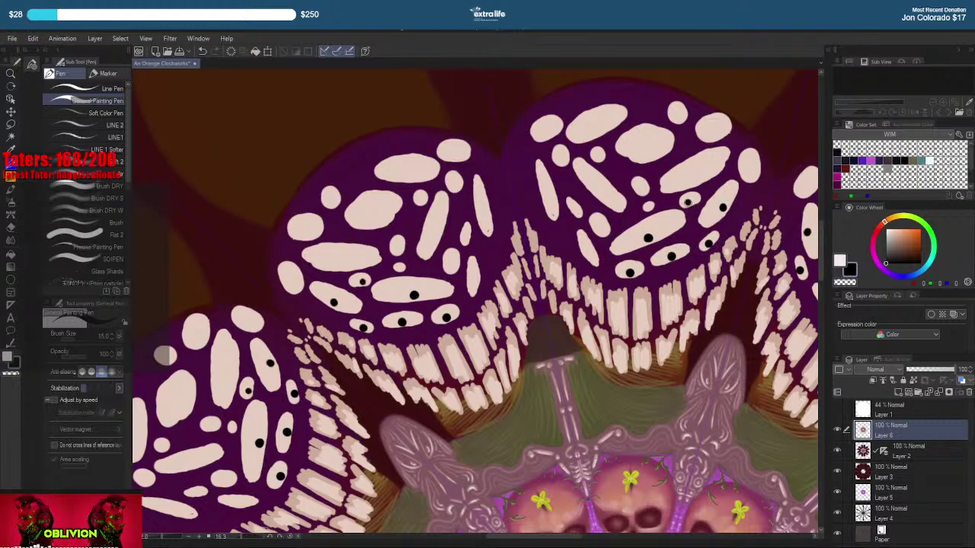
Add black pupils to the cream ovals across the middle and along both sides of each lobe
click(648, 208)
click(639, 189)
click(610, 203)
click(689, 183)
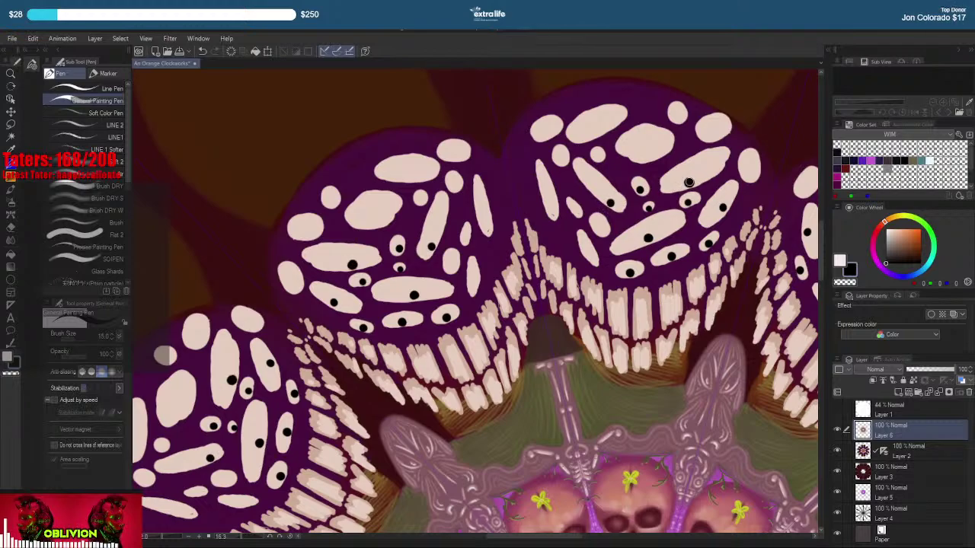
click(750, 177)
click(591, 255)
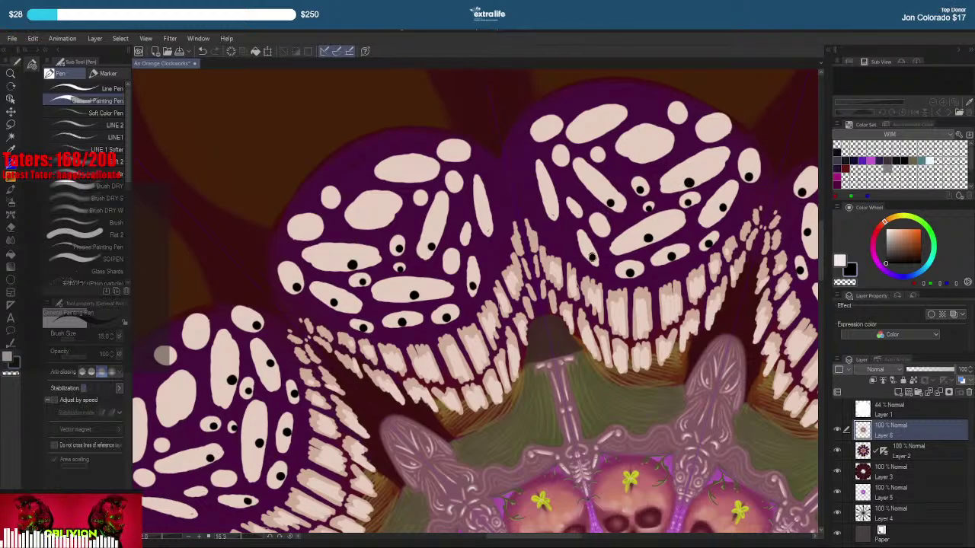
click(602, 231)
click(577, 212)
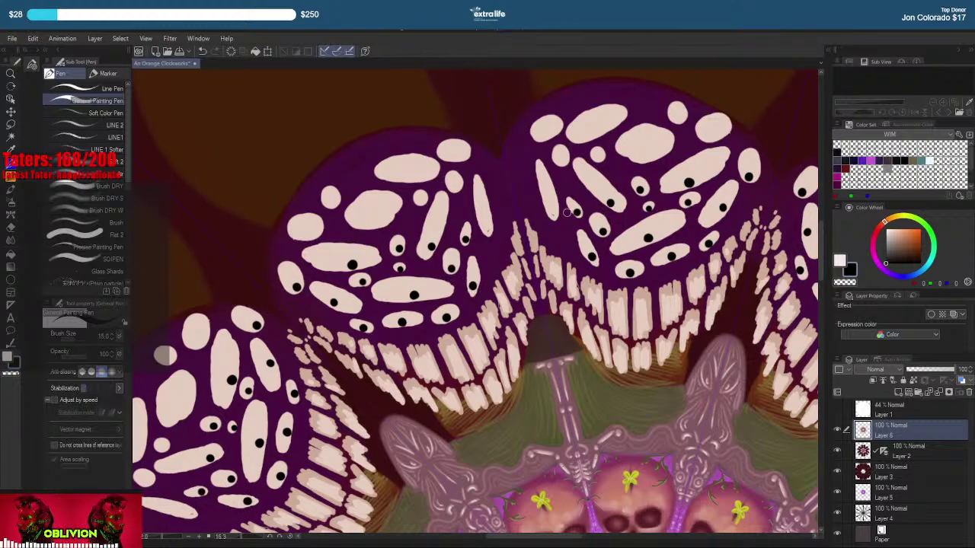
click(553, 214)
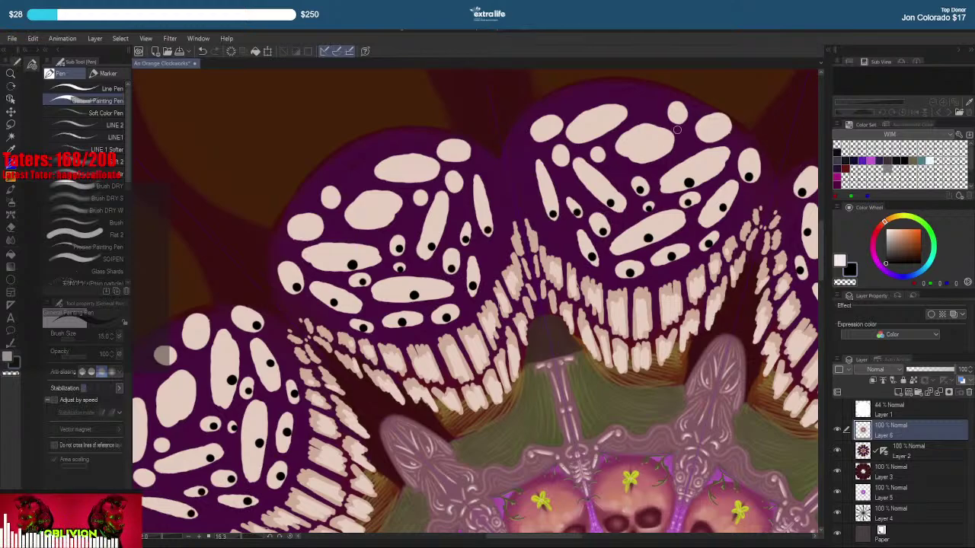
Add black pupils to the remaining cream ovals toward the outer edge of each lobe
click(642, 157)
click(598, 156)
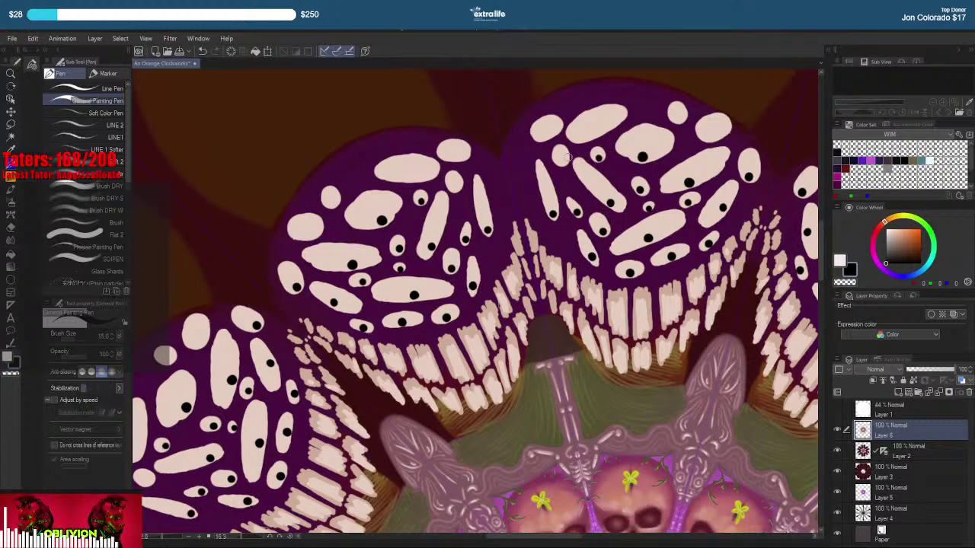
click(561, 160)
click(596, 132)
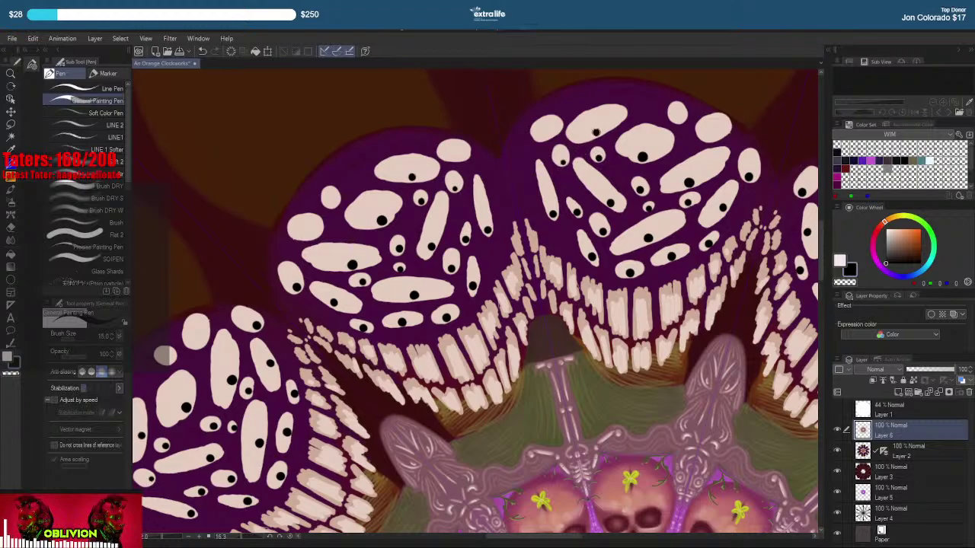
click(545, 135)
click(712, 133)
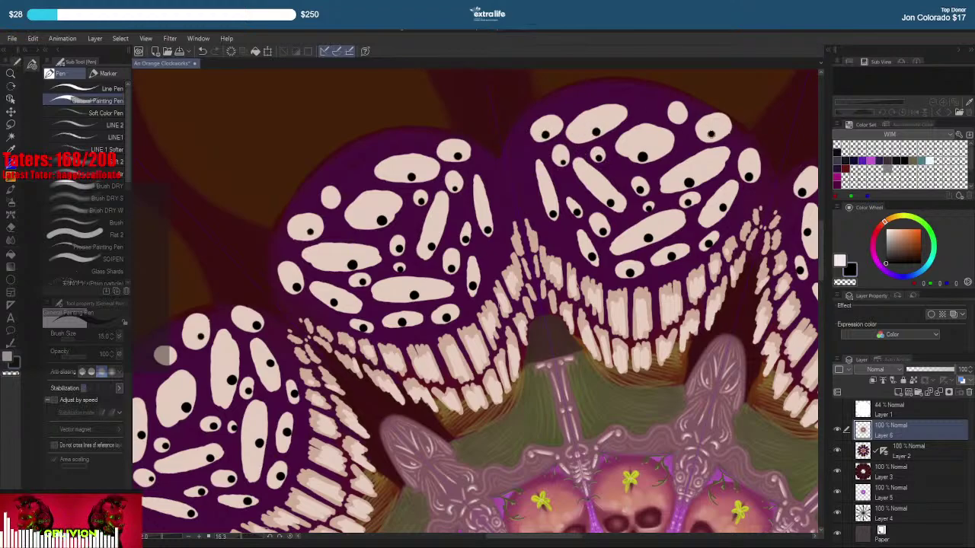
click(676, 117)
drag(735, 233, 684, 268)
drag(798, 289, 695, 285)
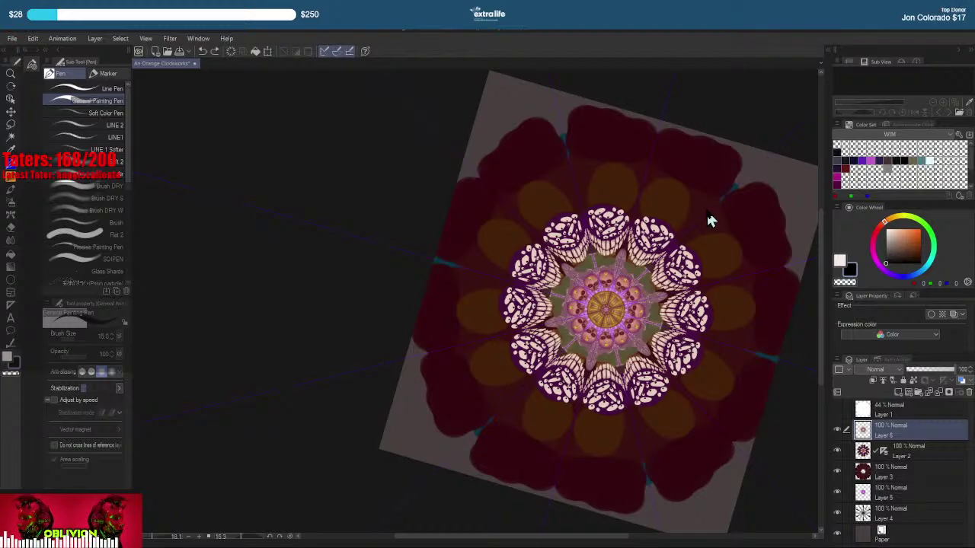
Undo all the eyes and both rows of teeth so the purple lobes are bare again
key(ctrl+z)
key(ctrl+z)
key(ctrl+z)
key(ctrl+z)
key(ctrl+z)
key(ctrl+z)
key(ctrl+z)
key(ctrl+z)
key(ctrl+z)
key(ctrl+z)
key(ctrl+z)
key(ctrl+z)
key(ctrl+z)
key(ctrl+z)
key(ctrl+z)
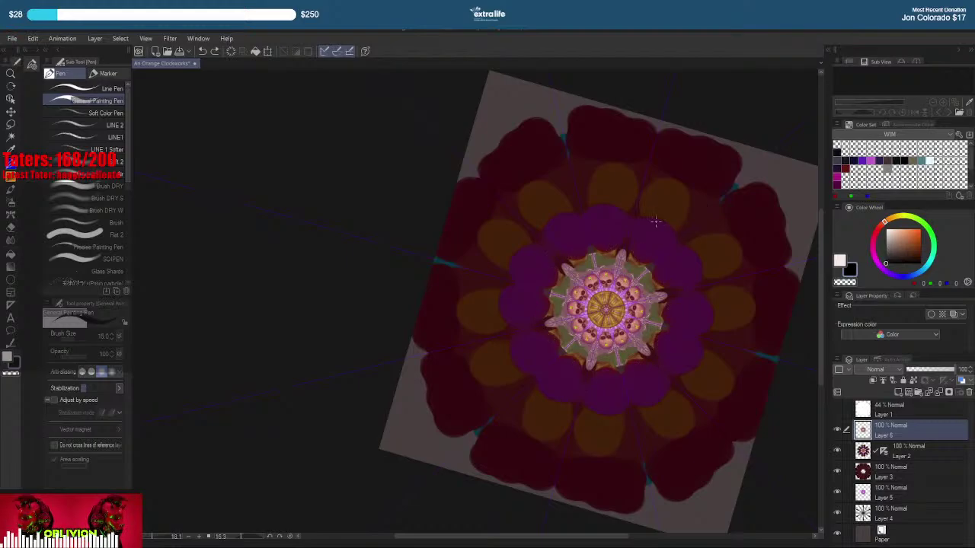
With the Experimental Transparent watercolor brush in the lobes' own purple, paint soft radial strokes beside the gaps above the ornate bone tips
scroll(635, 303, up, 5)
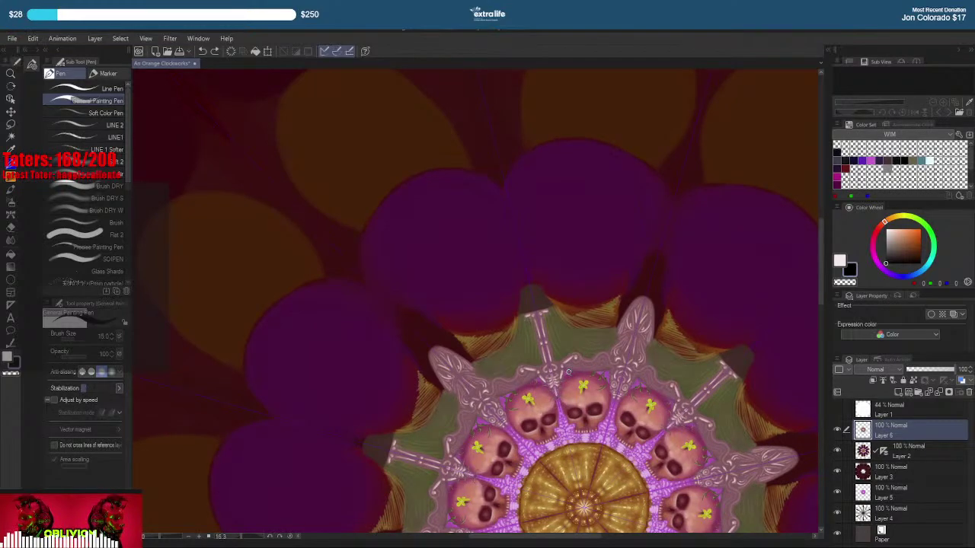
drag(562, 282, 559, 318)
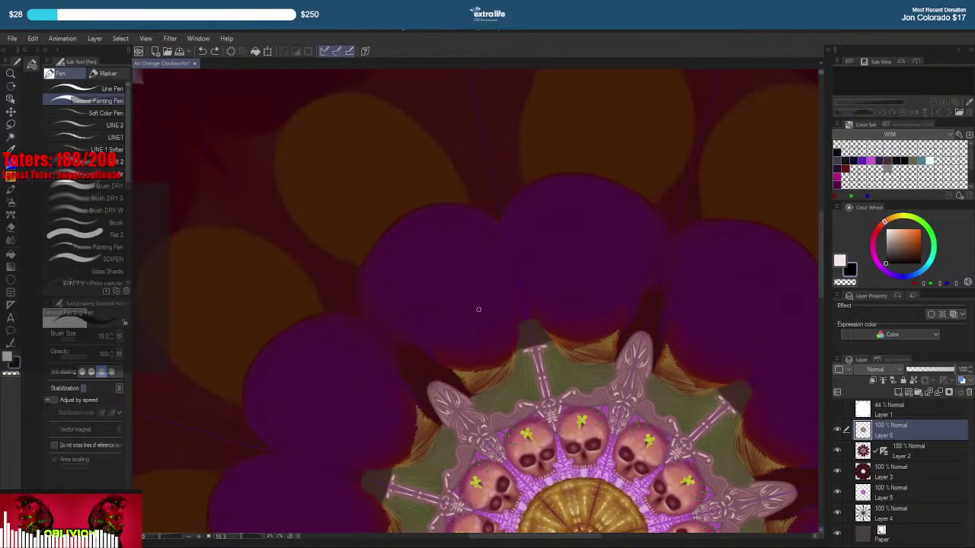
key(b)
click(92, 132)
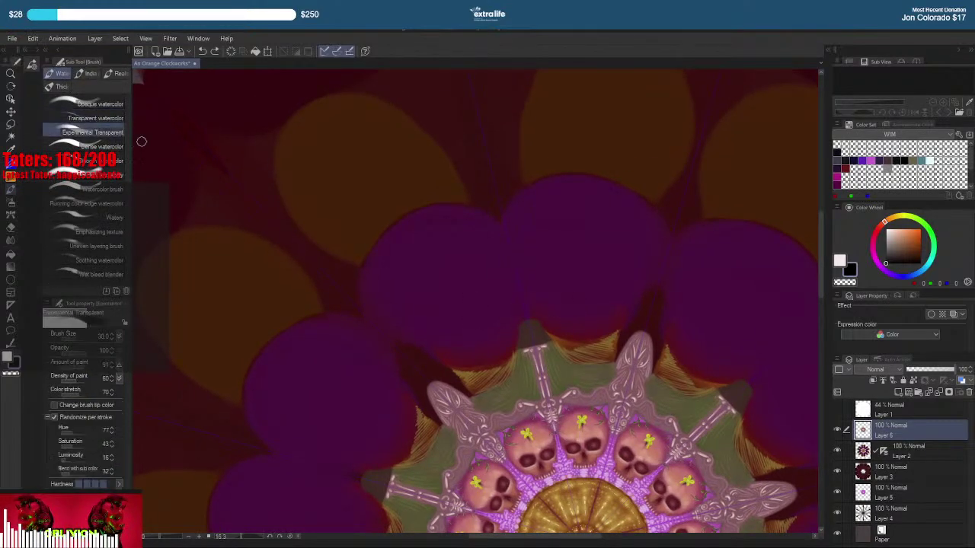
right_click(460, 320)
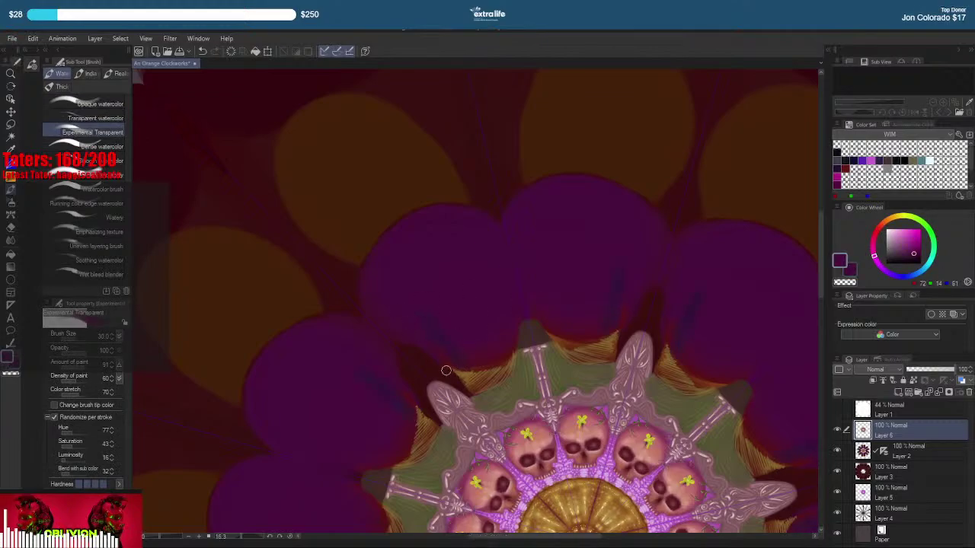
drag(399, 316, 457, 373)
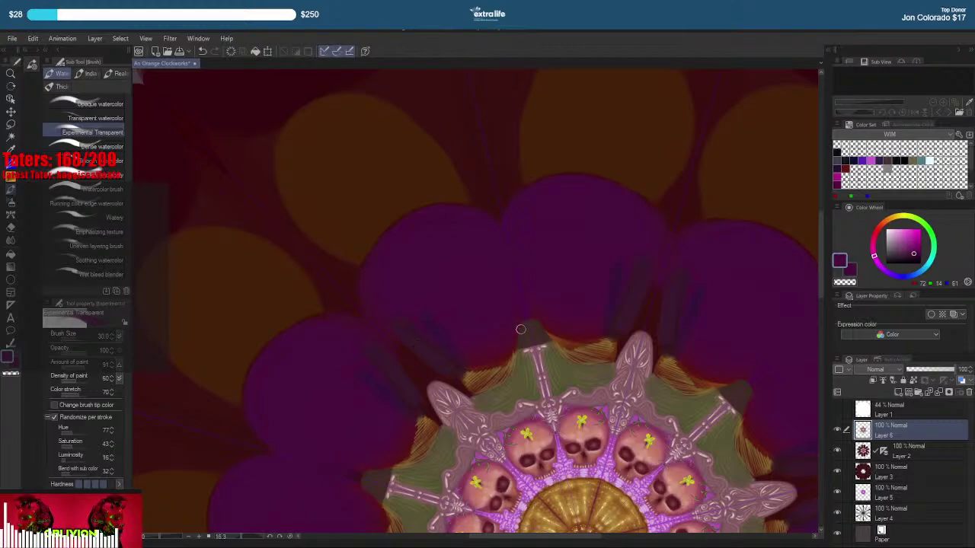
Cover the lobes' inner edges around the olive panels with a muted brown band and a wide blue band reaching into the gaps between lobes
mouse_move(457, 371)
mouse_down()
mouse_move(488, 383)
mouse_move(514, 333)
mouse_move(540, 324)
mouse_up()
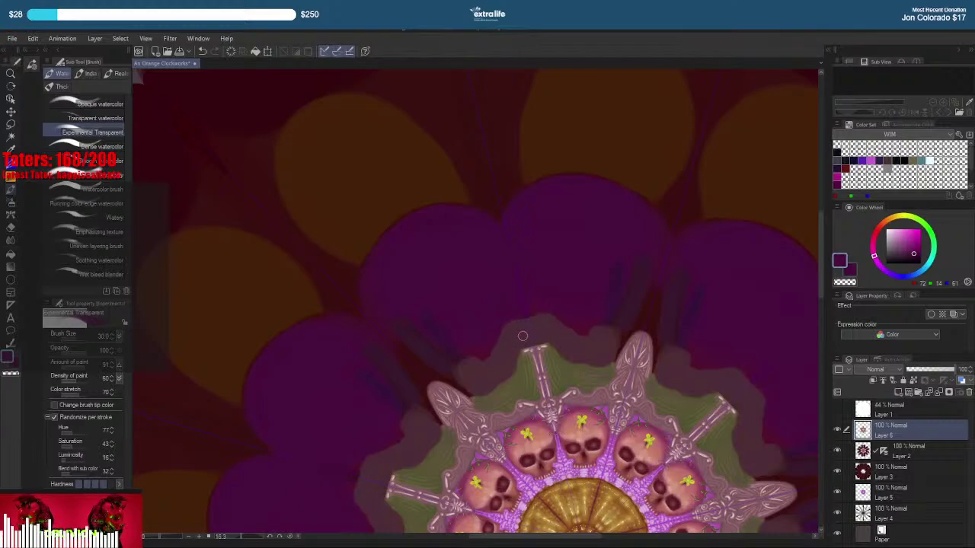
drag(513, 269, 533, 326)
mouse_move(507, 237)
mouse_down()
mouse_move(522, 301)
mouse_move(515, 329)
mouse_move(495, 335)
mouse_move(490, 358)
mouse_move(477, 355)
mouse_move(485, 331)
mouse_move(453, 357)
mouse_move(444, 374)
mouse_move(467, 389)
mouse_move(429, 373)
mouse_move(403, 333)
mouse_move(417, 350)
mouse_move(390, 332)
mouse_up()
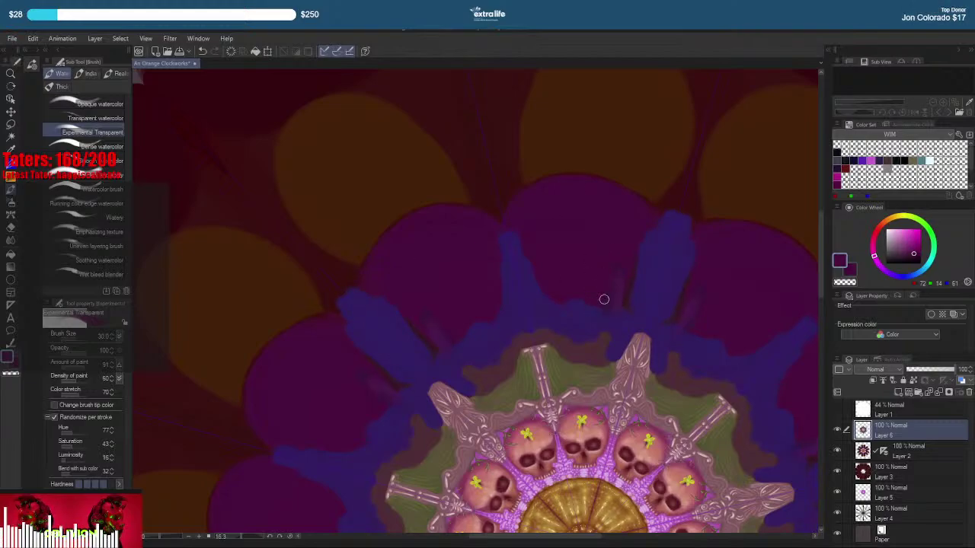
Break up the blue band with short radial strokes in randomized blues, purples and reds, including the spikes between the lobes
mouse_move(598, 309)
mouse_down()
mouse_move(579, 271)
mouse_move(563, 300)
mouse_move(552, 272)
mouse_move(544, 292)
mouse_move(527, 269)
mouse_move(516, 221)
mouse_move(514, 232)
mouse_up()
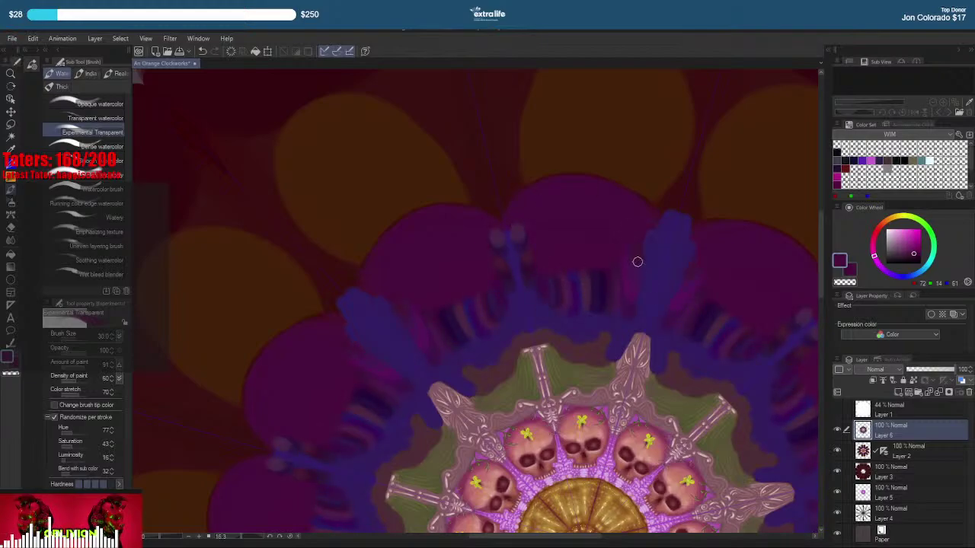
drag(637, 261, 648, 245)
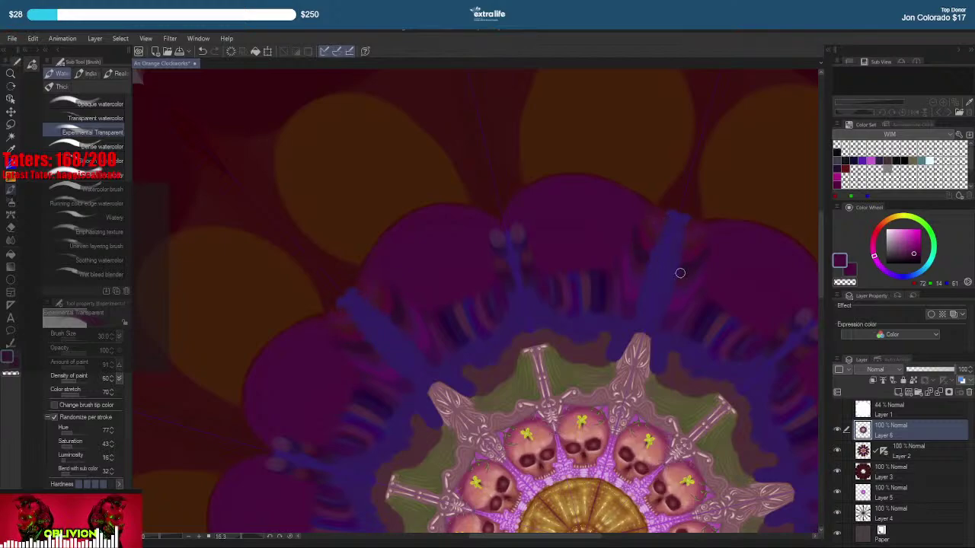
mouse_move(596, 340)
mouse_down()
mouse_move(609, 335)
mouse_move(615, 355)
mouse_move(612, 340)
mouse_move(572, 345)
mouse_move(554, 326)
mouse_move(529, 328)
mouse_move(543, 339)
mouse_up()
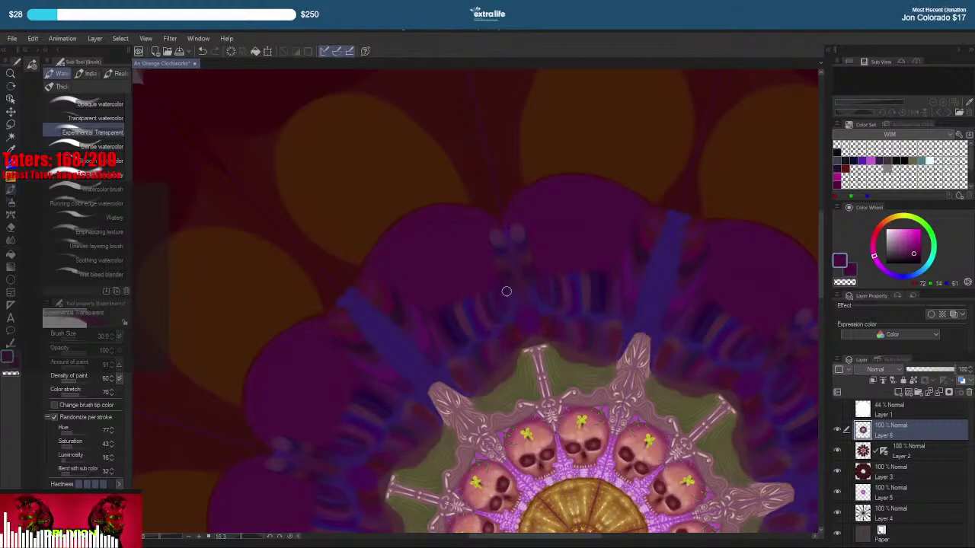
drag(465, 359, 442, 343)
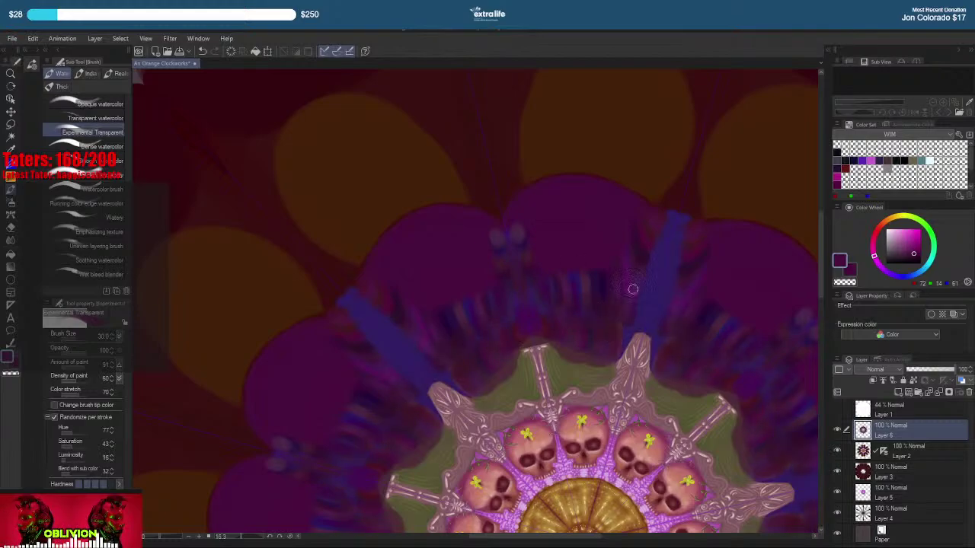
mouse_move(668, 225)
mouse_down()
mouse_move(642, 310)
mouse_move(658, 232)
mouse_move(642, 266)
mouse_move(633, 331)
mouse_move(628, 281)
mouse_move(663, 317)
mouse_up()
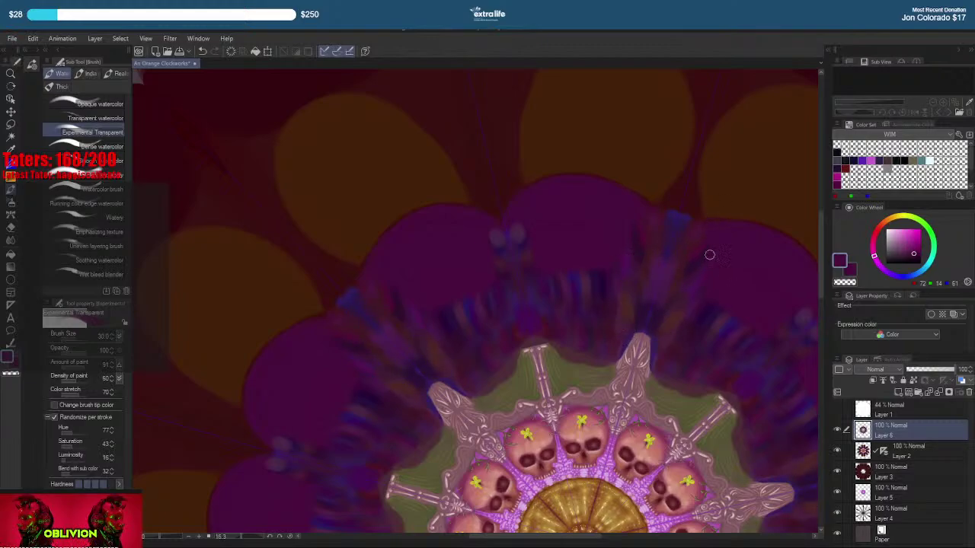
Paint small multicoloured radial strokes along the olive panels' outer edge and over the blue rims around the ornate bone tips
scroll(731, 263, down, 4)
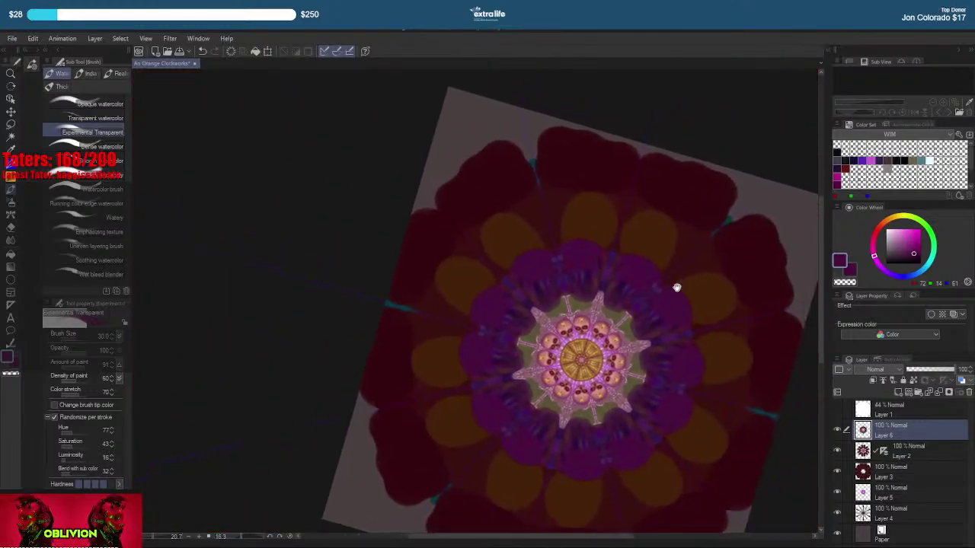
scroll(657, 276, up, 5)
scroll(604, 325, up, 2)
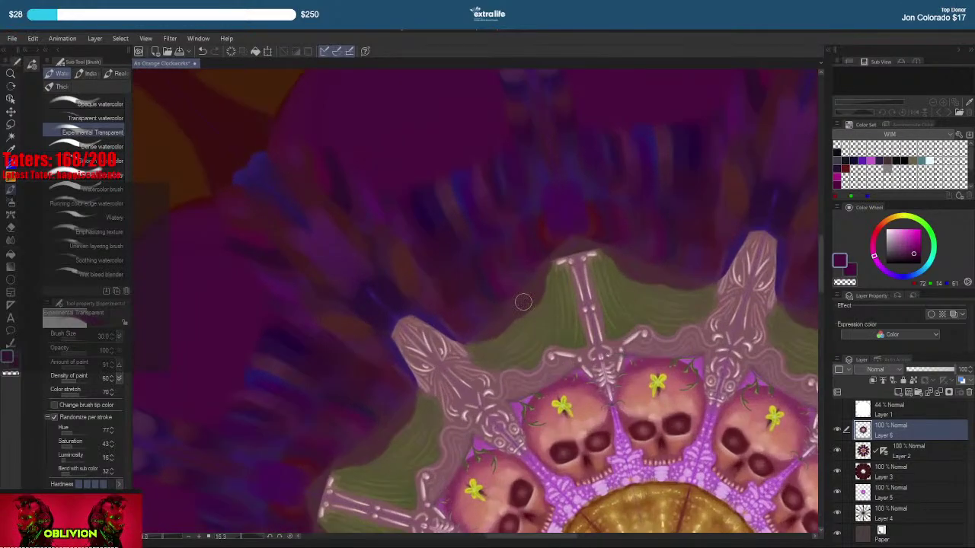
mouse_move(499, 330)
mouse_down()
mouse_move(515, 311)
mouse_move(538, 303)
mouse_move(533, 274)
mouse_move(512, 279)
mouse_move(520, 291)
mouse_move(513, 265)
mouse_move(508, 272)
mouse_move(527, 275)
mouse_move(528, 248)
mouse_move(549, 292)
mouse_move(547, 321)
mouse_move(520, 323)
mouse_move(483, 304)
mouse_move(476, 346)
mouse_move(384, 285)
mouse_move(387, 311)
mouse_up()
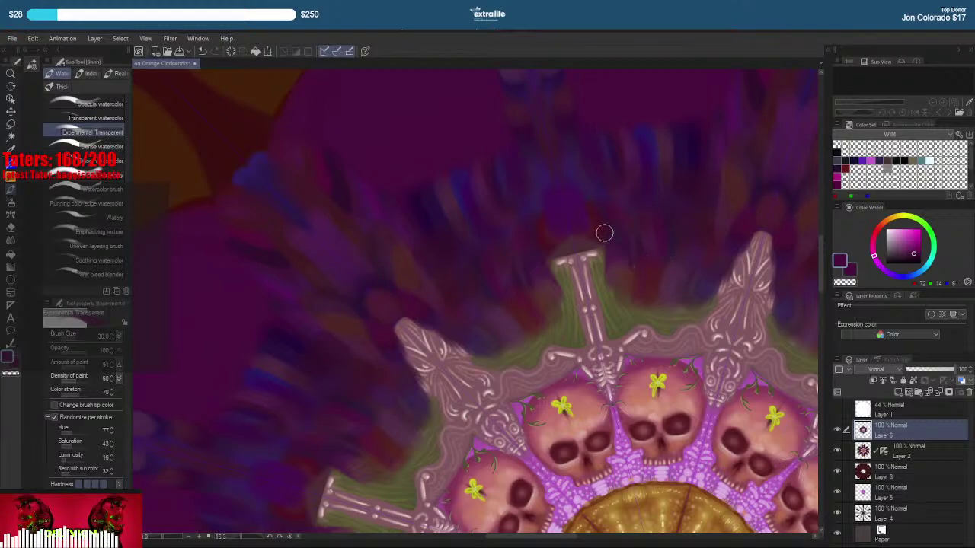
mouse_move(602, 230)
mouse_down()
mouse_move(564, 222)
mouse_move(574, 212)
mouse_move(596, 239)
mouse_move(568, 167)
mouse_move(622, 209)
mouse_up()
drag(682, 254, 619, 258)
ctrl+drag(697, 207, 666, 198)
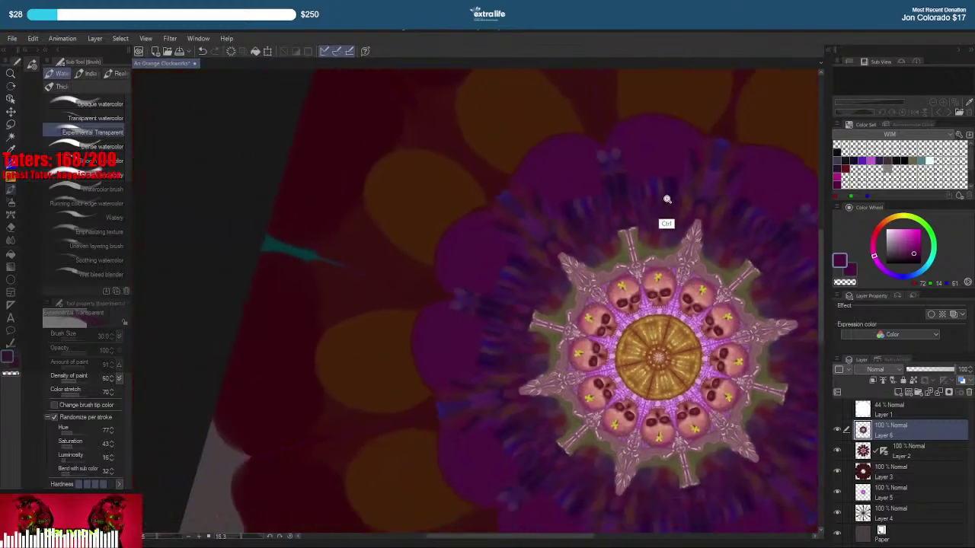
Set per-stroke luminosity to 65 and saturation to 92, and layer fine, brighter size 12 strokes into feathery plumes around the bones and lobe gaps
drag(732, 208, 624, 231)
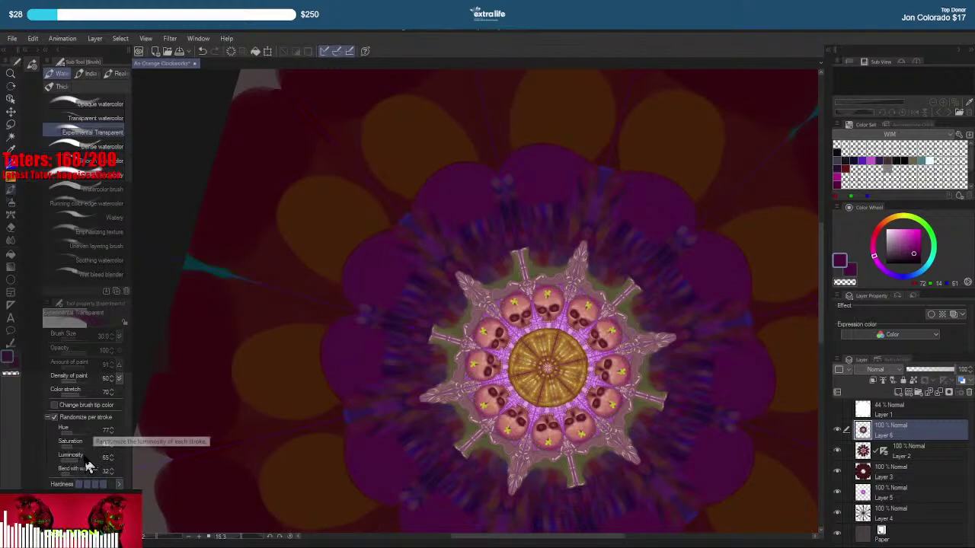
scroll(552, 215, up, 3)
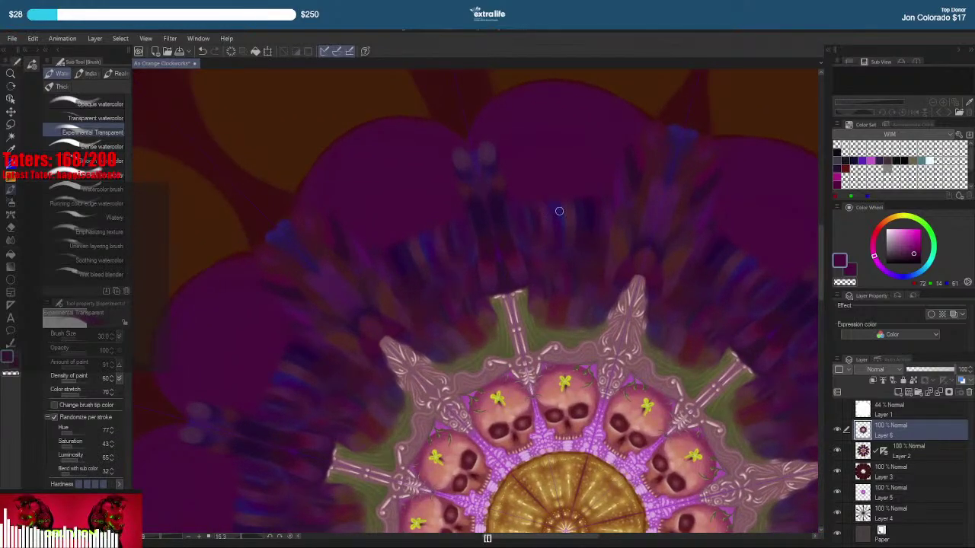
mouse_move(500, 205)
mouse_down()
mouse_move(495, 191)
mouse_move(508, 257)
mouse_up()
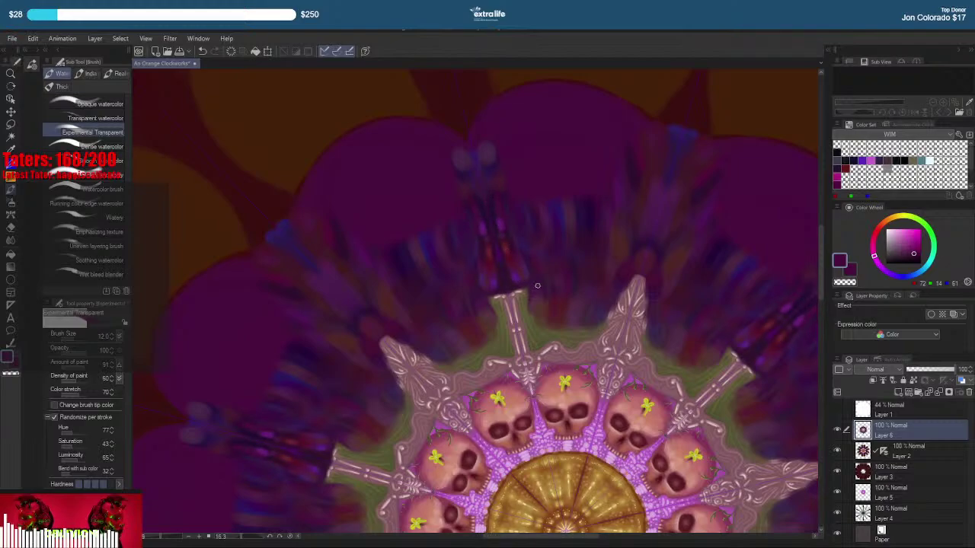
mouse_move(533, 283)
mouse_down()
mouse_move(550, 324)
mouse_move(566, 289)
mouse_move(576, 329)
mouse_move(599, 295)
mouse_move(608, 315)
mouse_move(656, 229)
mouse_move(691, 85)
mouse_move(670, 166)
mouse_move(677, 139)
mouse_up()
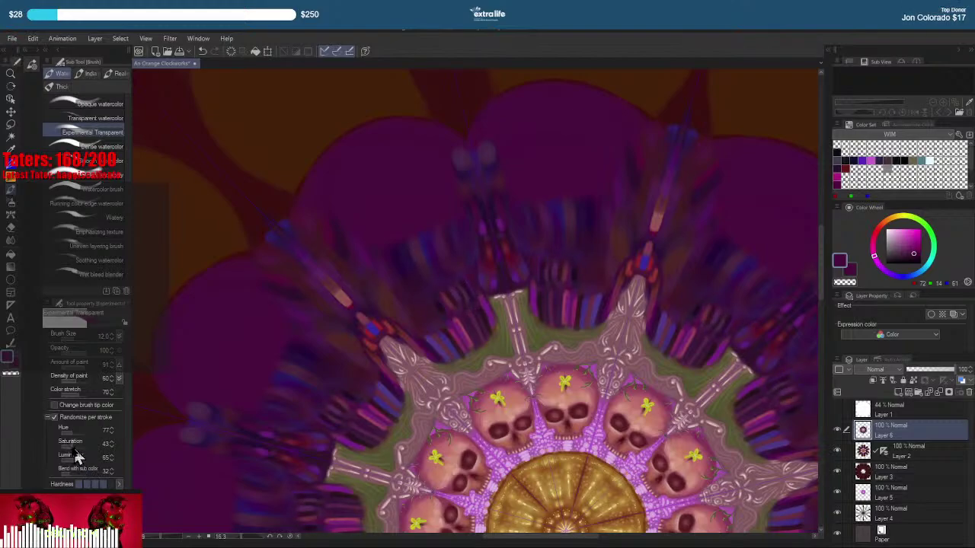
mouse_move(440, 317)
mouse_down()
mouse_move(422, 299)
mouse_move(424, 330)
mouse_move(400, 319)
mouse_move(347, 279)
mouse_move(323, 245)
mouse_move(355, 272)
mouse_move(375, 268)
mouse_move(399, 292)
mouse_move(421, 203)
mouse_move(444, 268)
mouse_move(417, 285)
mouse_move(445, 275)
mouse_move(461, 212)
mouse_move(441, 159)
mouse_move(458, 124)
mouse_move(481, 178)
mouse_up()
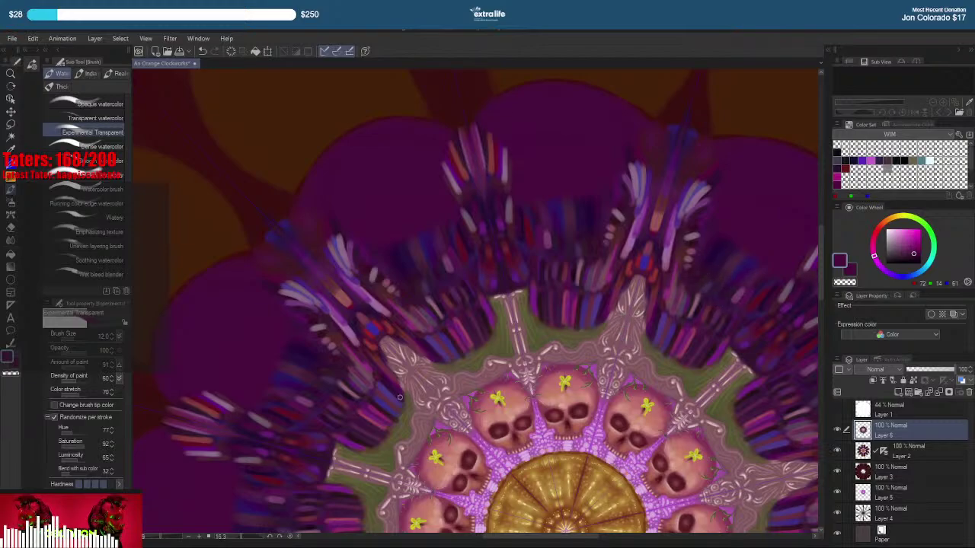
Soften the feathery strokes around the olive panels using the Transparent watercolor brush at size 25, opacity 23 and the lowest hardness
click(93, 118)
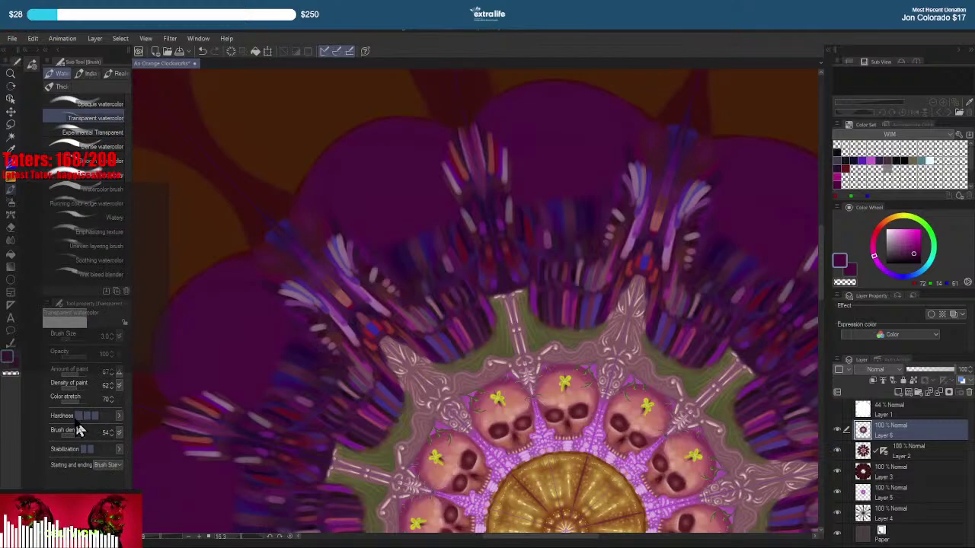
click(76, 416)
click(66, 355)
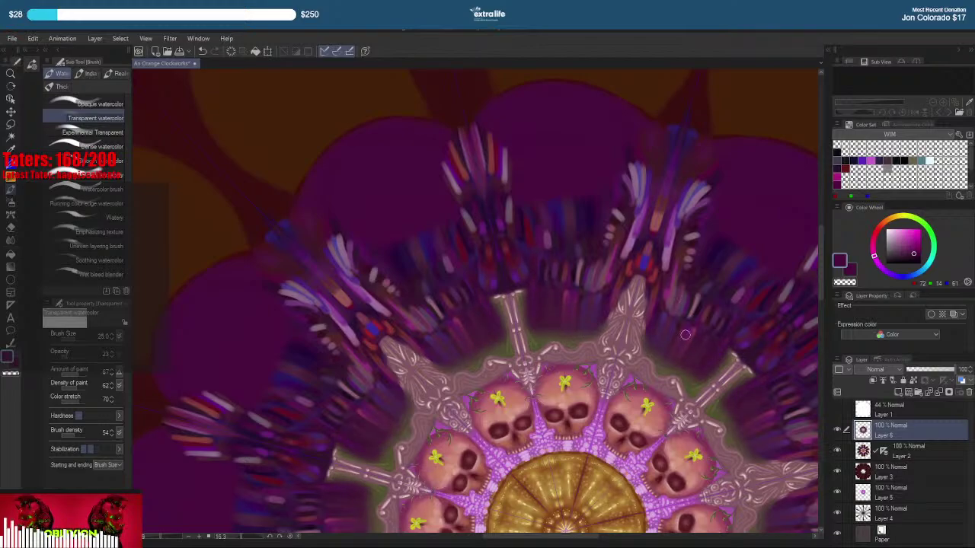
drag(718, 270, 668, 258)
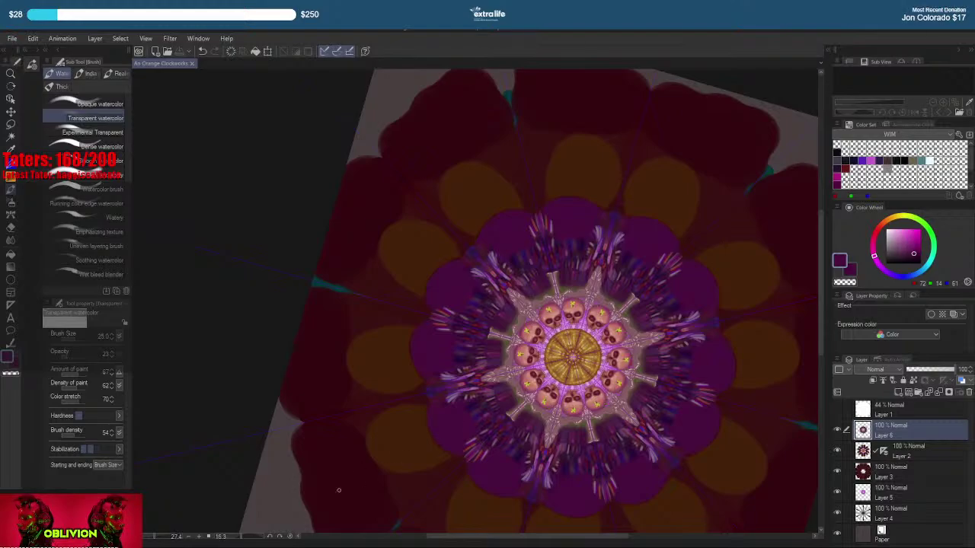
Sketch mirrored purple curls with the General Painting Pen between the brown ovals, overlapping the dark red outer petals
click(298, 537)
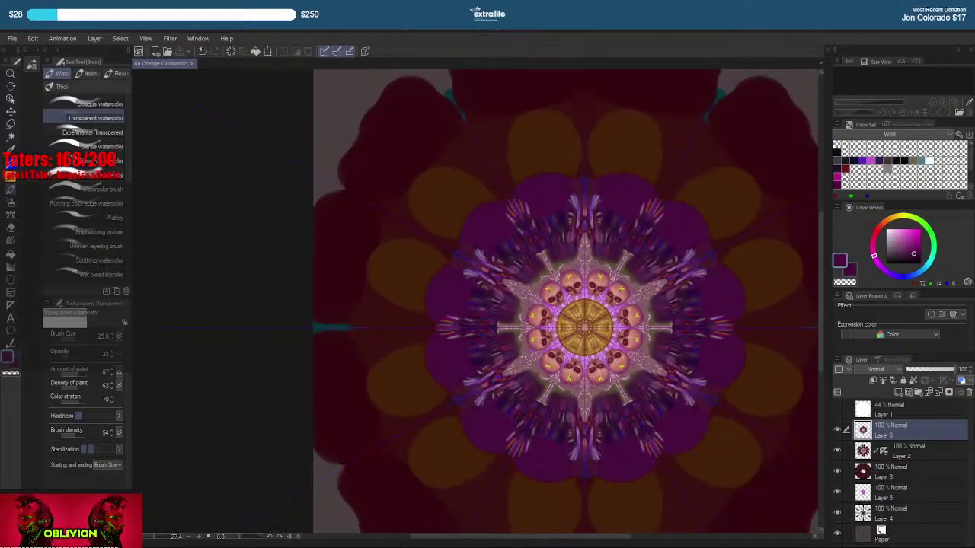
scroll(610, 305, up, 4)
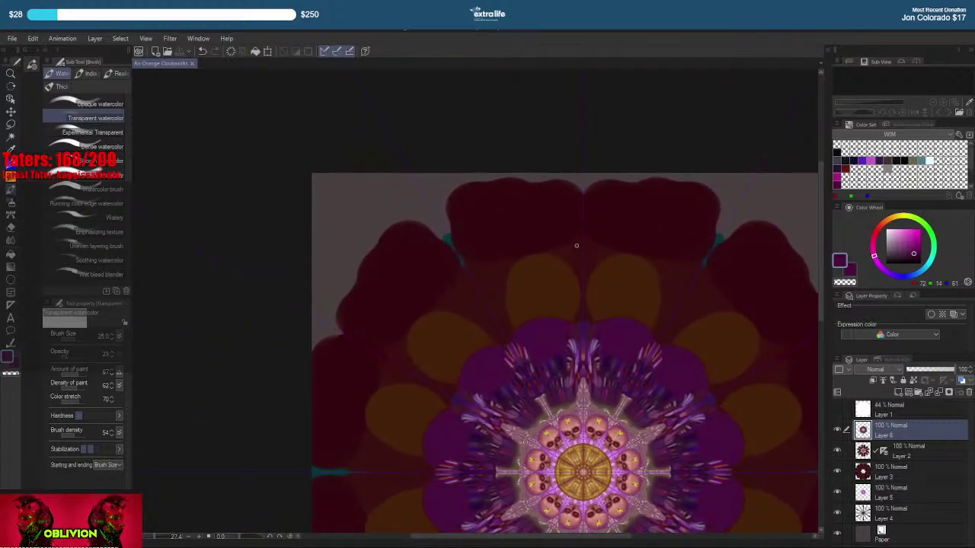
drag(576, 244, 584, 298)
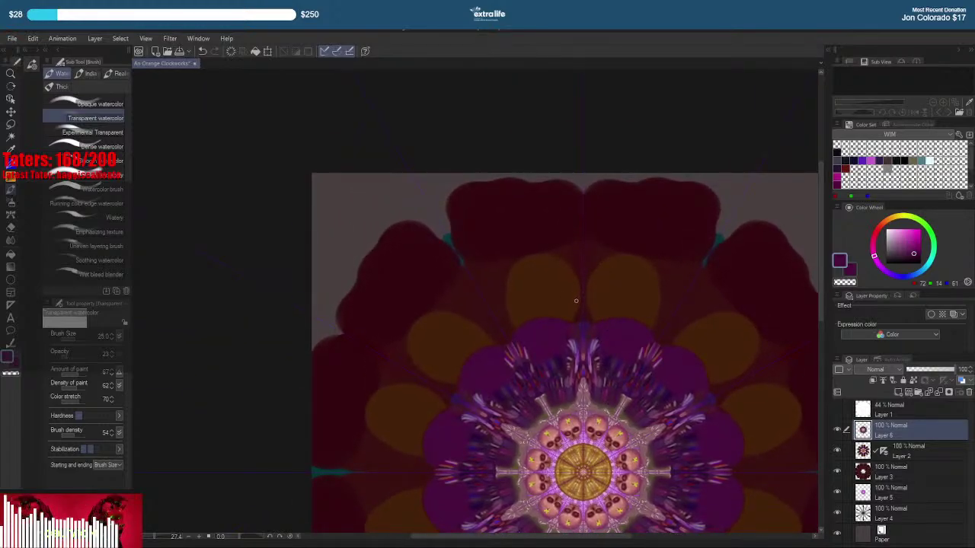
key(p)
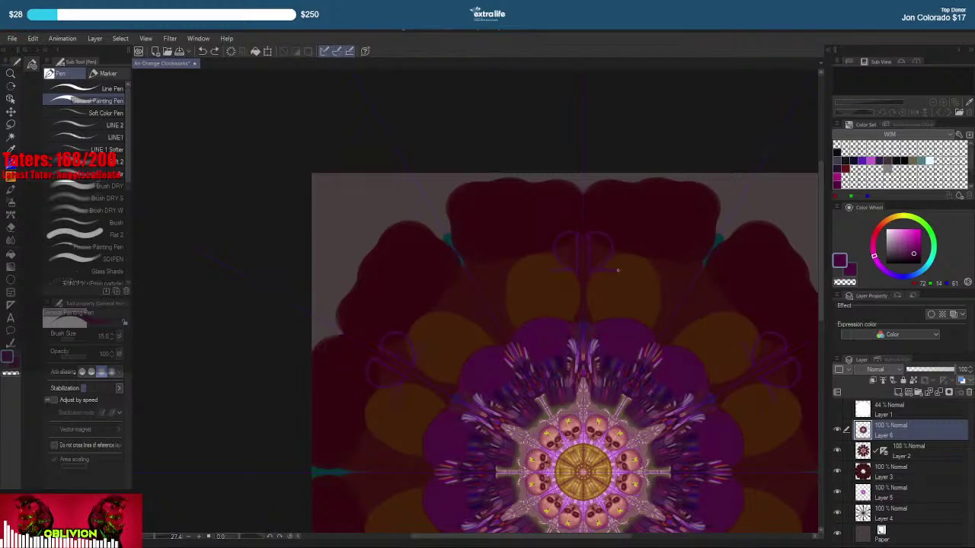
drag(618, 270, 626, 271)
drag(720, 259, 676, 264)
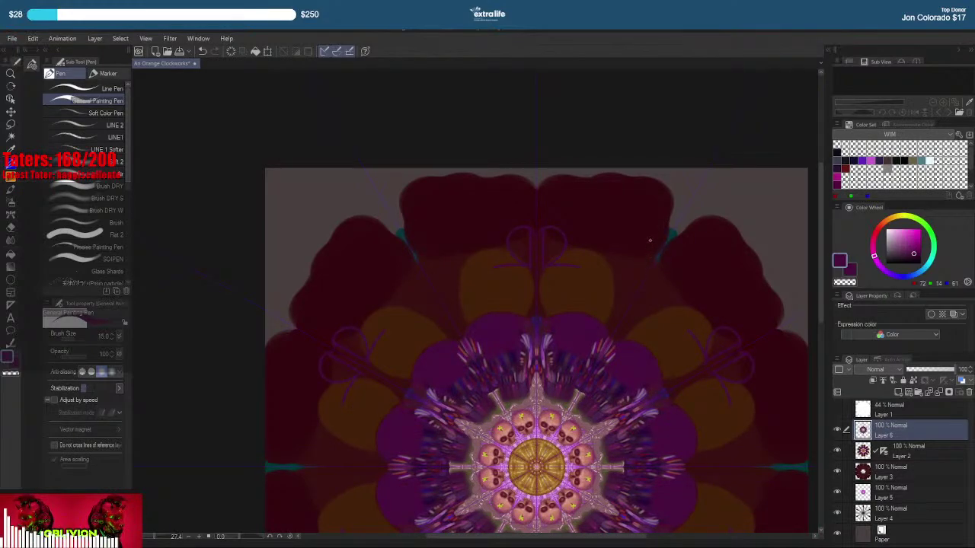
Try filling out the purple motifs between the brown ovals with dense, tangled mirrored loops in the General Painting Pen
drag(717, 317, 705, 264)
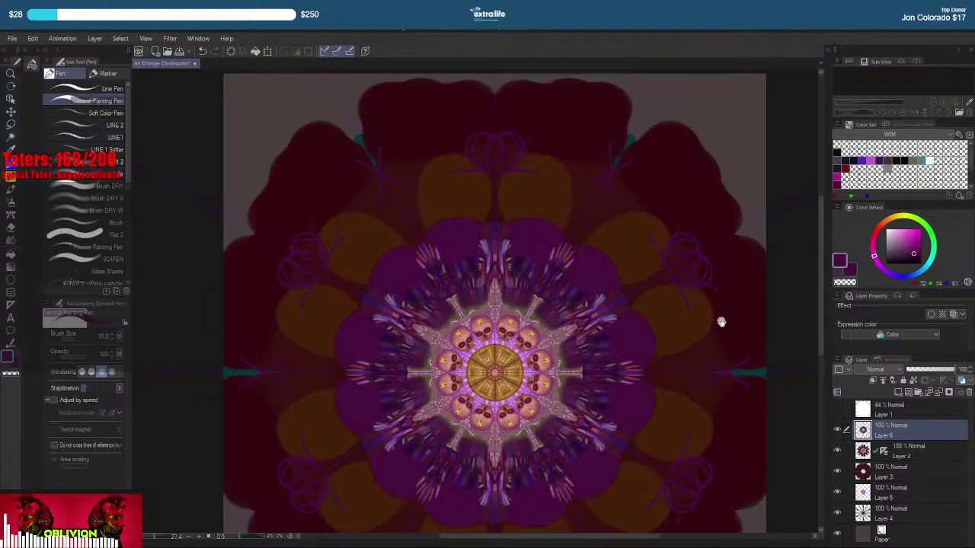
drag(720, 322, 681, 282)
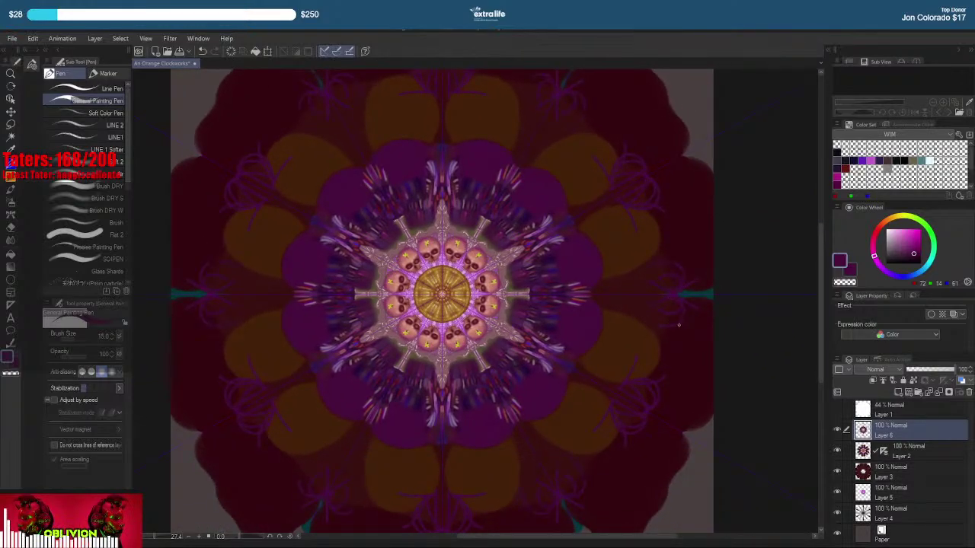
drag(679, 326, 678, 277)
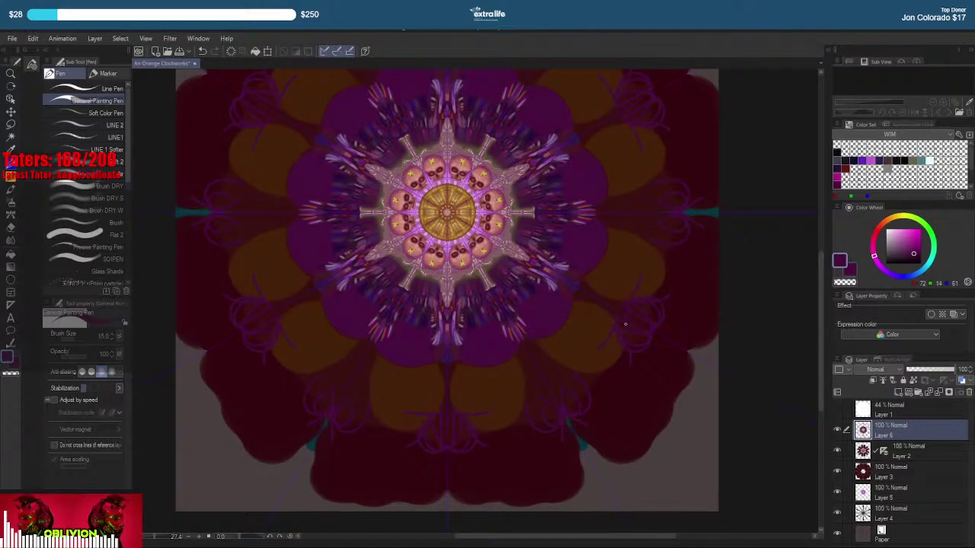
drag(600, 396, 654, 333)
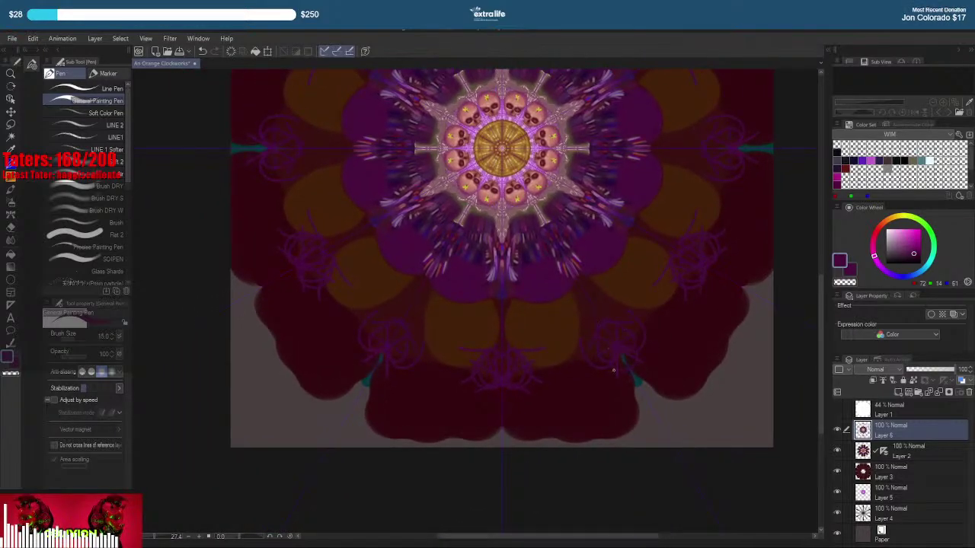
drag(491, 343, 578, 316)
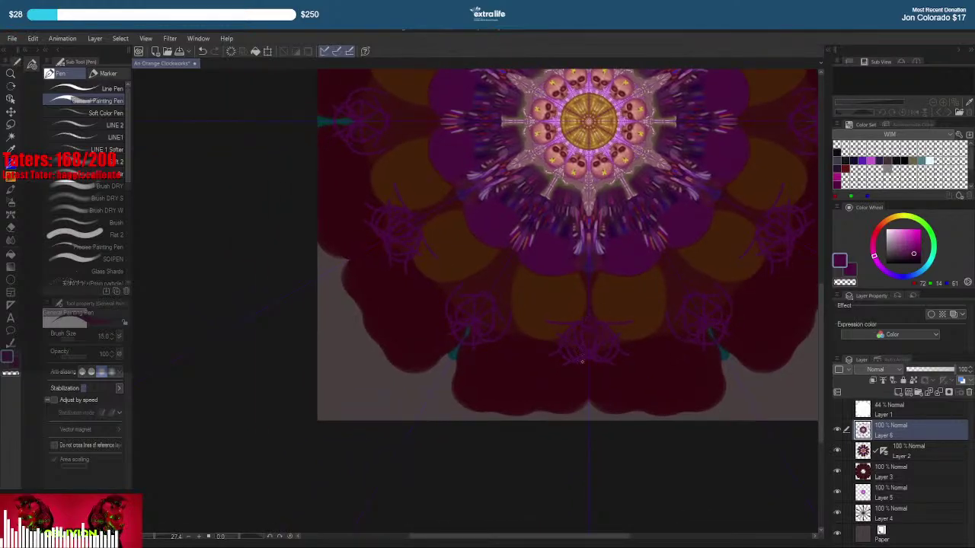
drag(553, 278, 648, 329)
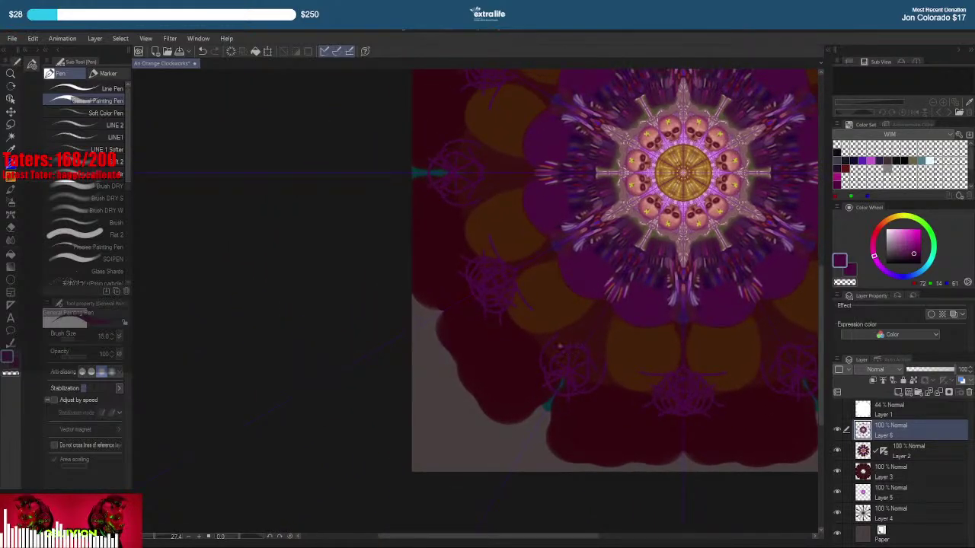
drag(578, 271, 617, 366)
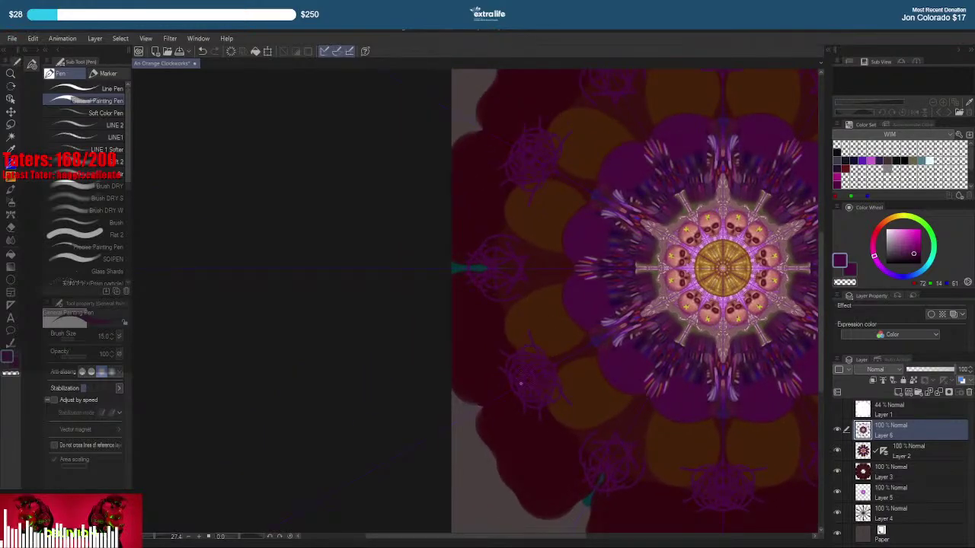
drag(533, 311, 567, 379)
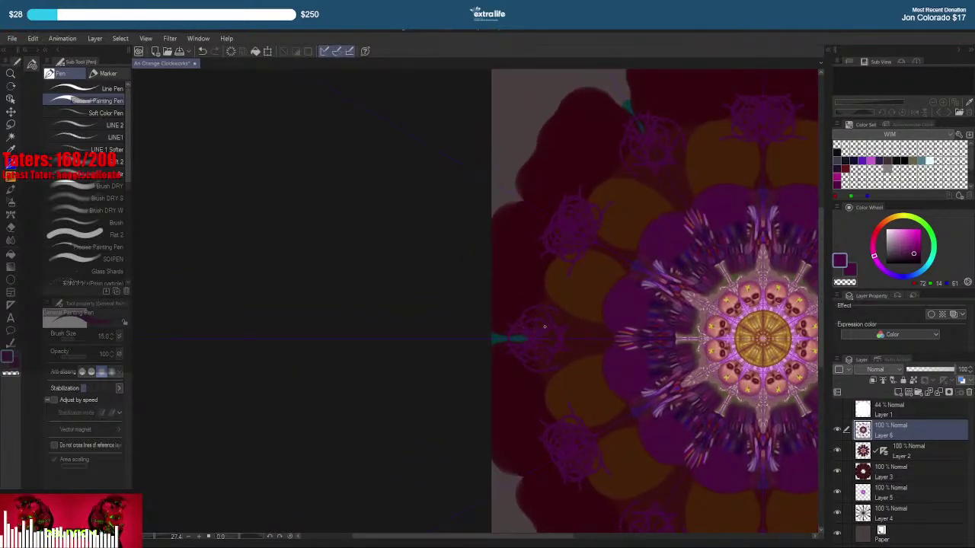
drag(574, 259, 565, 370)
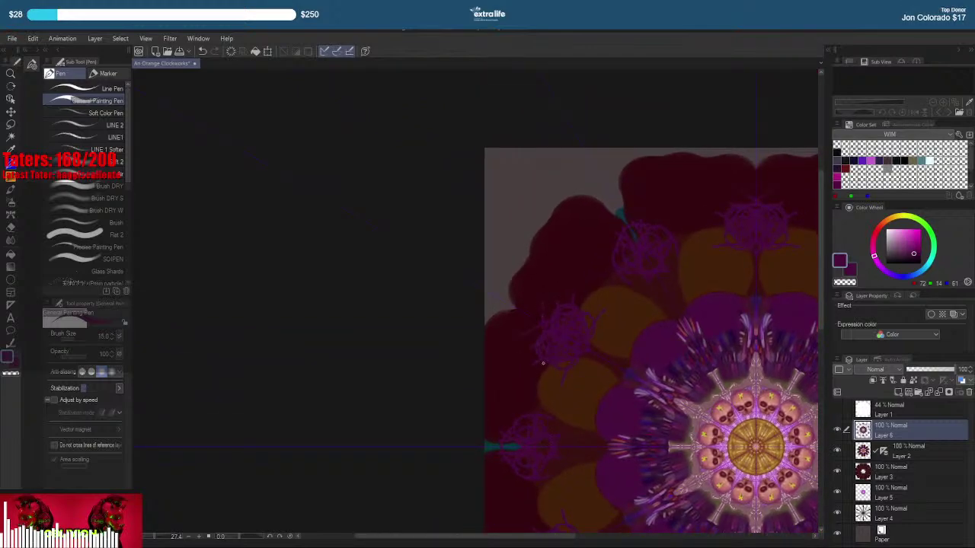
drag(648, 256, 580, 338)
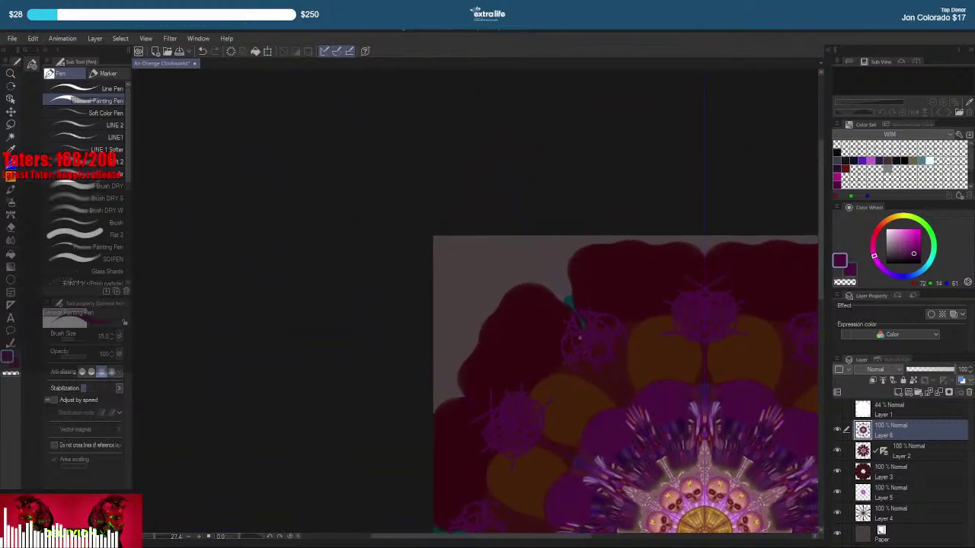
drag(679, 331, 527, 274)
drag(648, 307, 626, 161)
drag(646, 259, 646, 185)
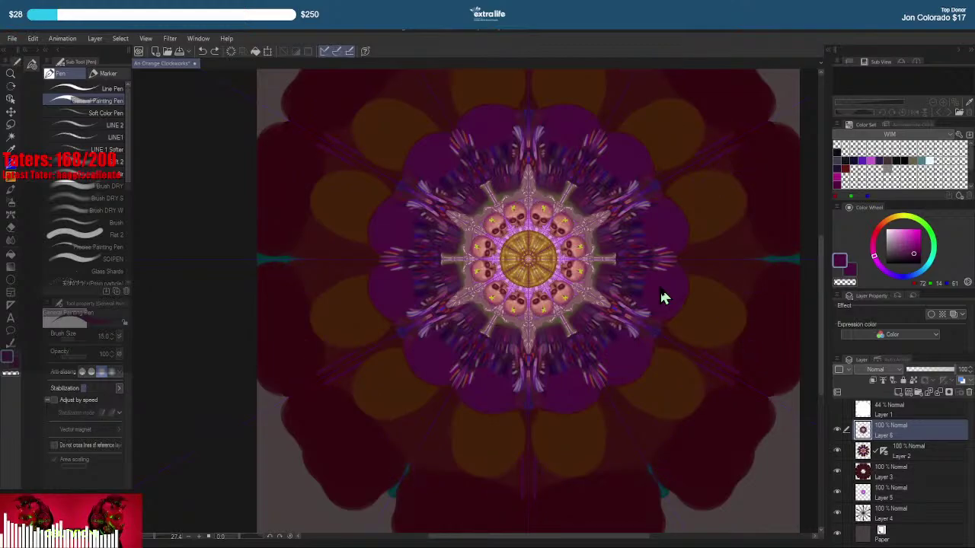
Switch to the Transparent watercolor brush, setting its opacity to 100 and its hardness to the third level
drag(645, 243, 648, 349)
drag(646, 234, 647, 277)
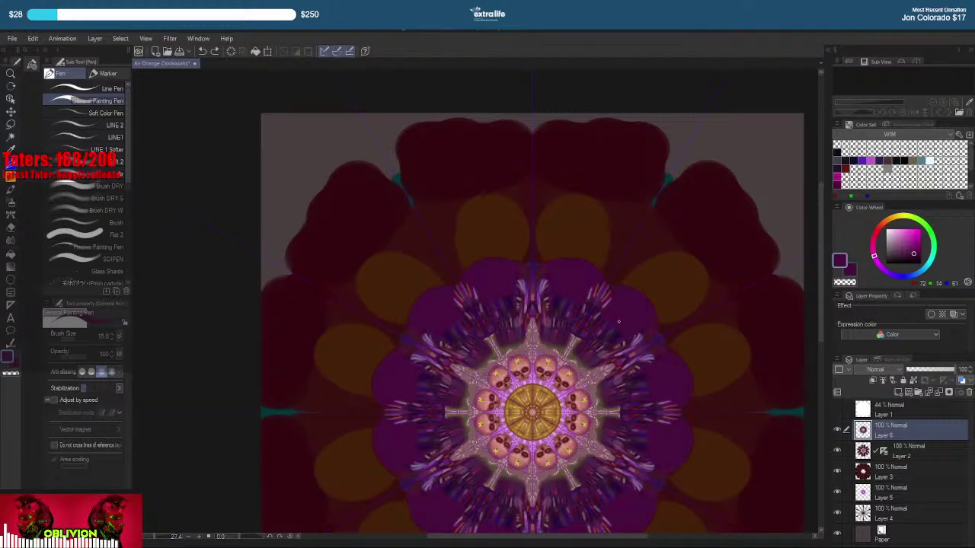
mouse_move(553, 285)
mouse_down()
mouse_move(575, 296)
mouse_move(593, 280)
mouse_move(581, 290)
mouse_up()
key(b)
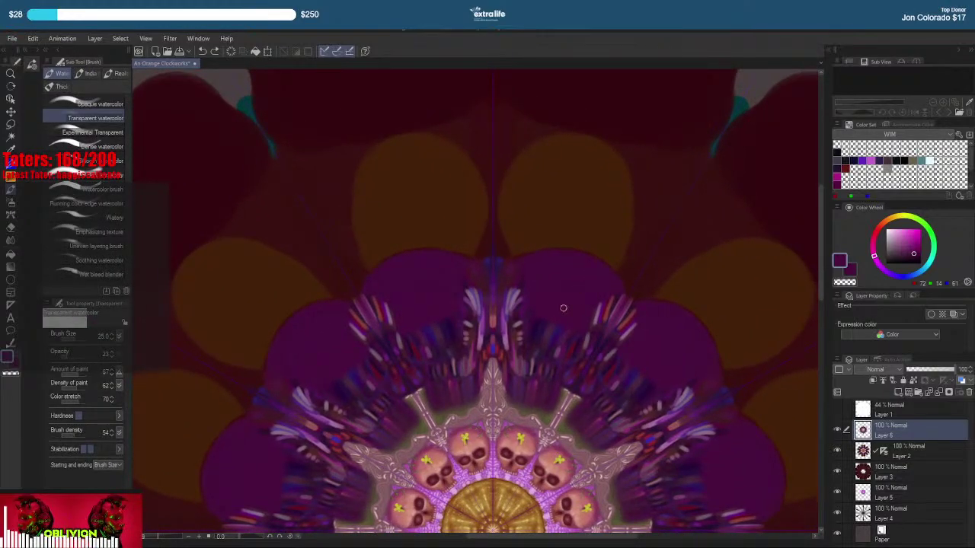
right_click(563, 307)
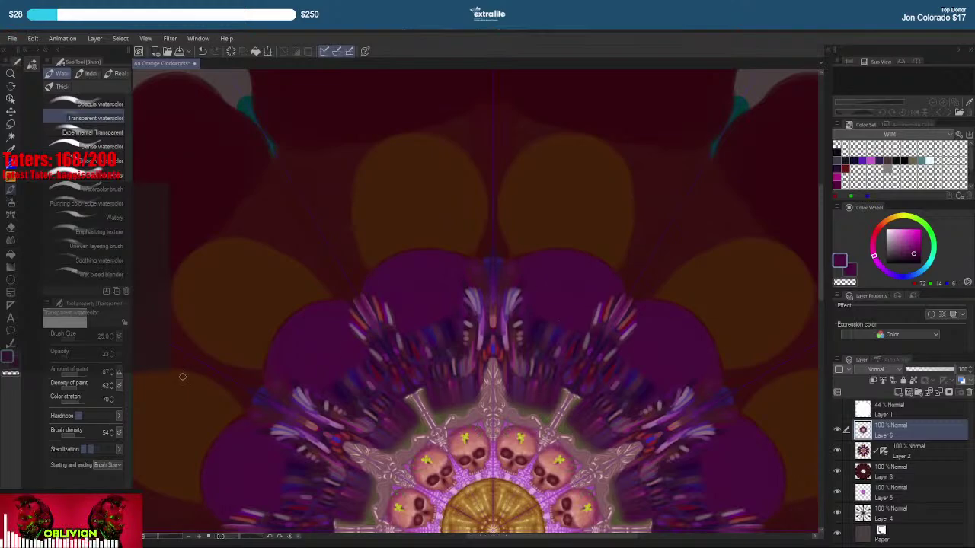
drag(70, 361, 95, 364)
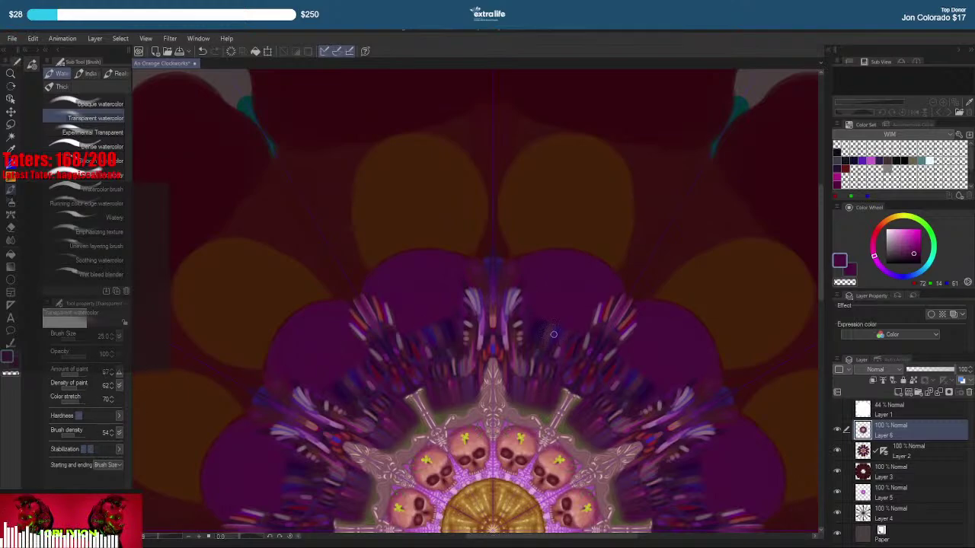
click(95, 416)
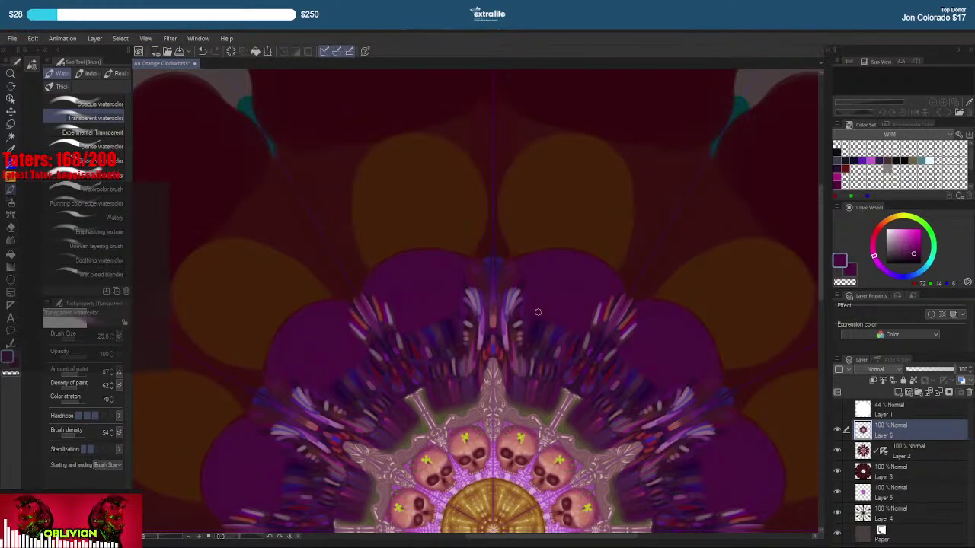
Try painting broad lighter ovals across the inner part of the purple lobes, building from RGB 96, 21, 82 to 129, 50, 114
click(912, 250)
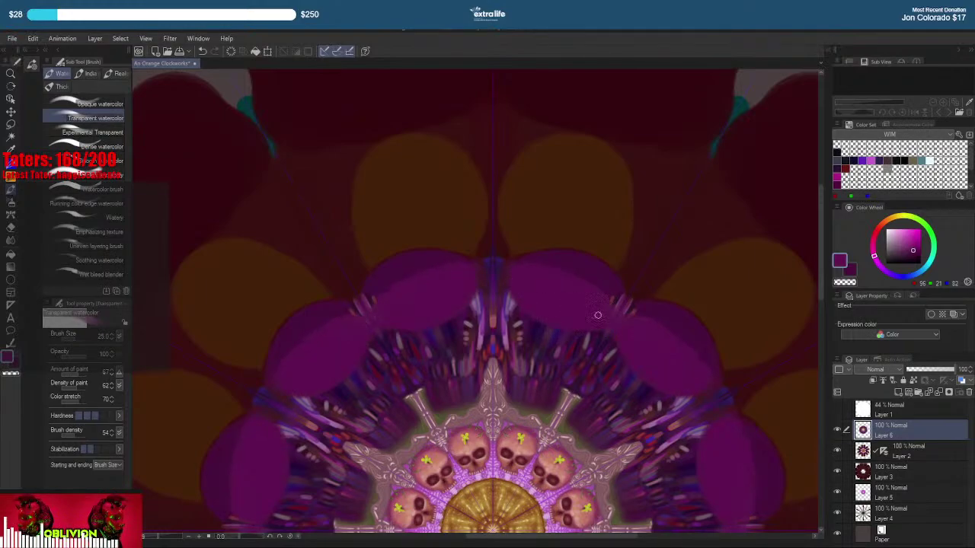
right_click(568, 292)
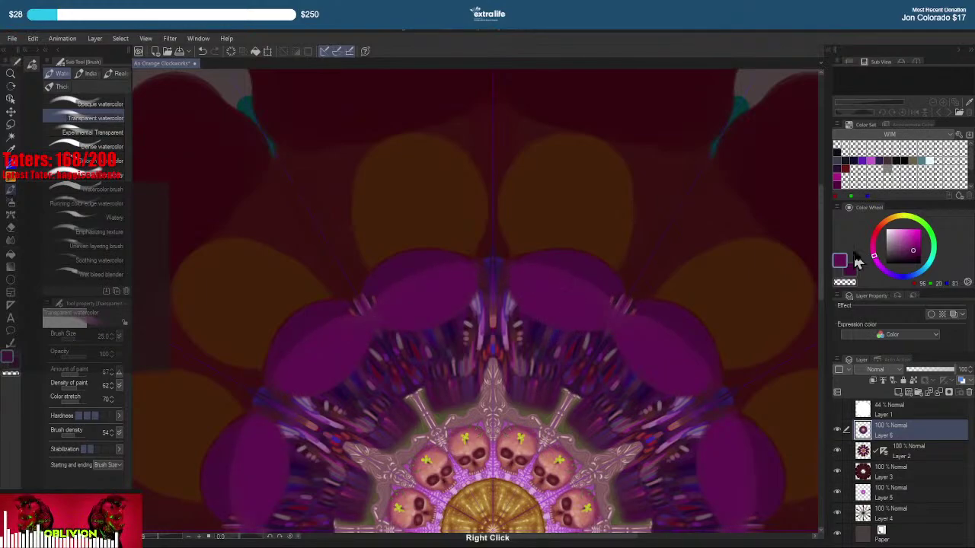
click(910, 245)
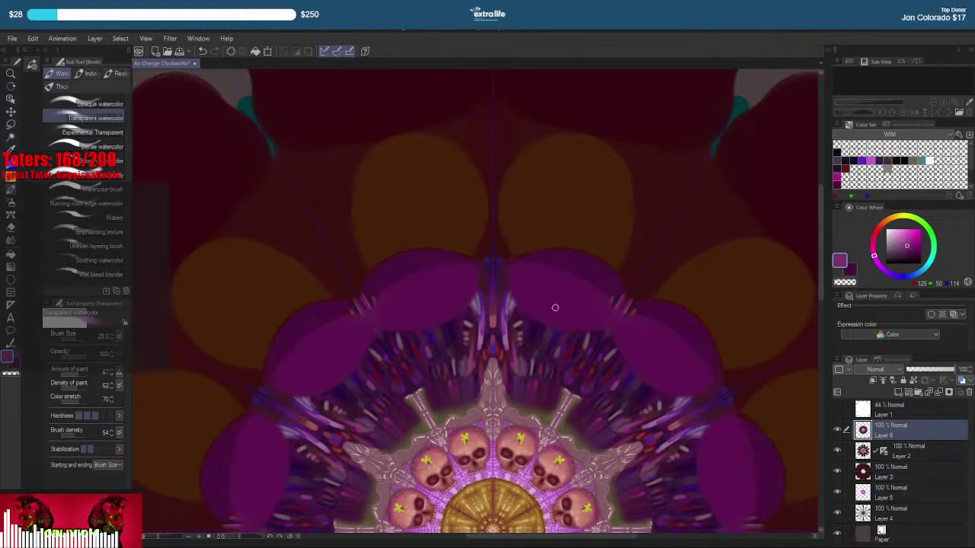
mouse_move(525, 293)
mouse_down()
mouse_move(572, 311)
mouse_move(518, 289)
mouse_move(586, 316)
mouse_move(525, 283)
mouse_move(594, 312)
mouse_move(530, 294)
mouse_move(561, 324)
mouse_up()
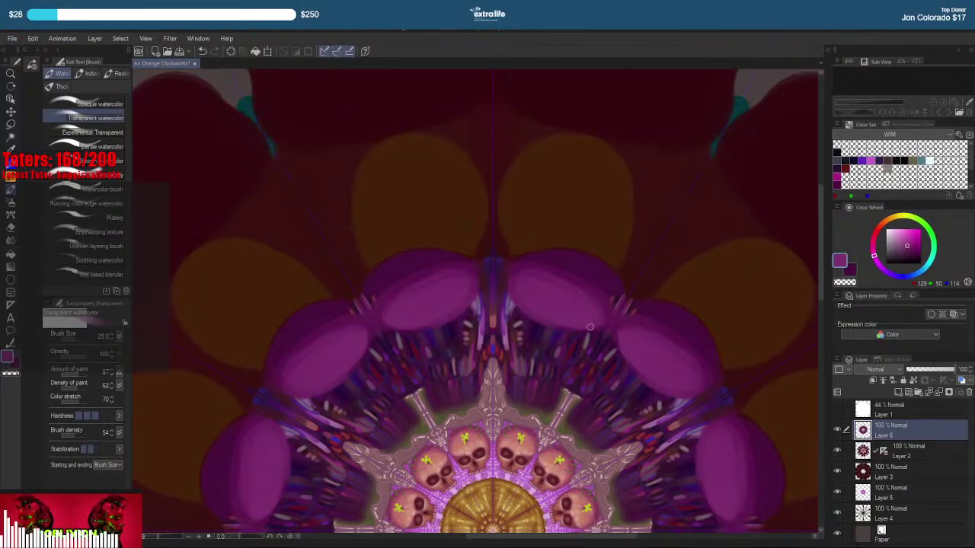
drag(560, 329, 584, 331)
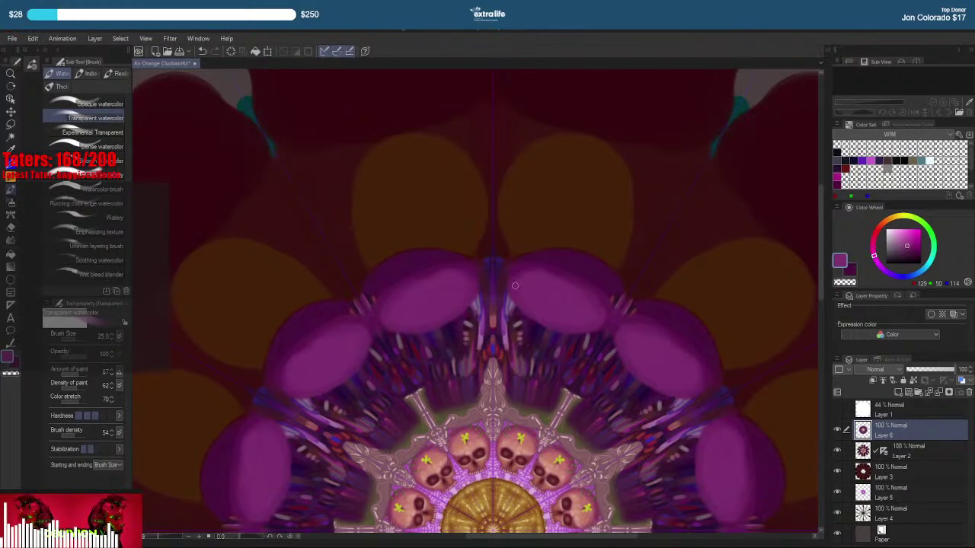
Undo the broad oval painting on the purple lobes and rotate the canvas to level one lobe for working
key(r)
drag(661, 251, 644, 184)
key(ctrl+z)
key(ctrl+z)
key(ctrl+z)
key(ctrl+z)
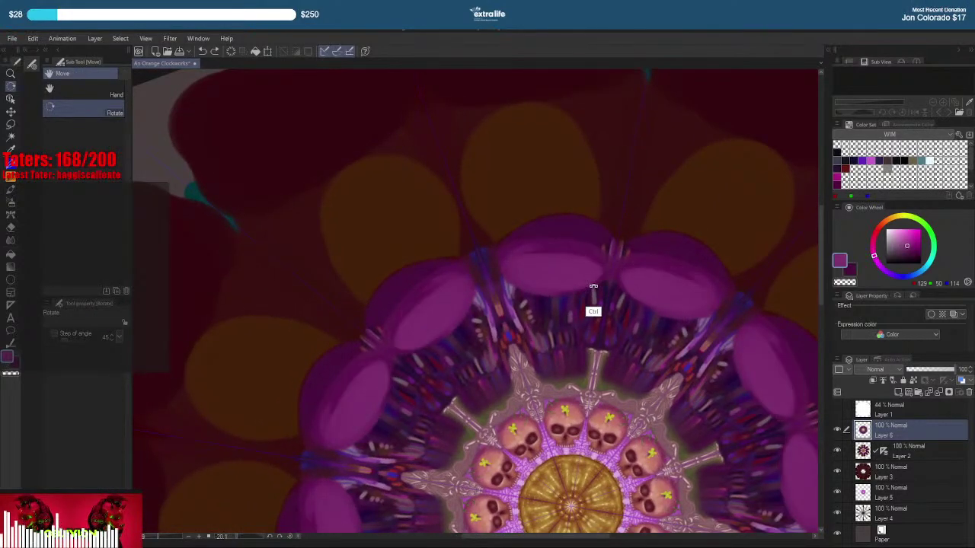
key(ctrl+y)
key(ctrl+y)
key(ctrl+y)
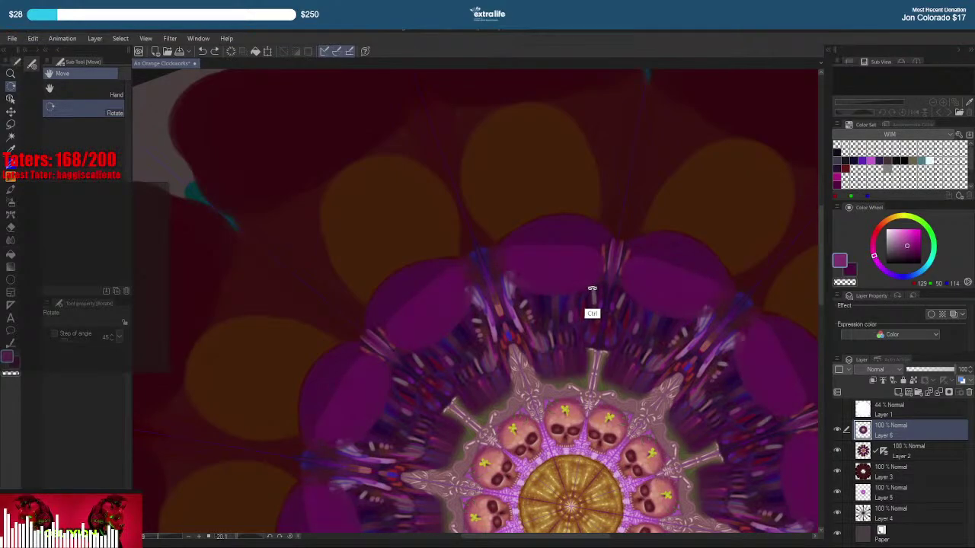
key(ctrl+z)
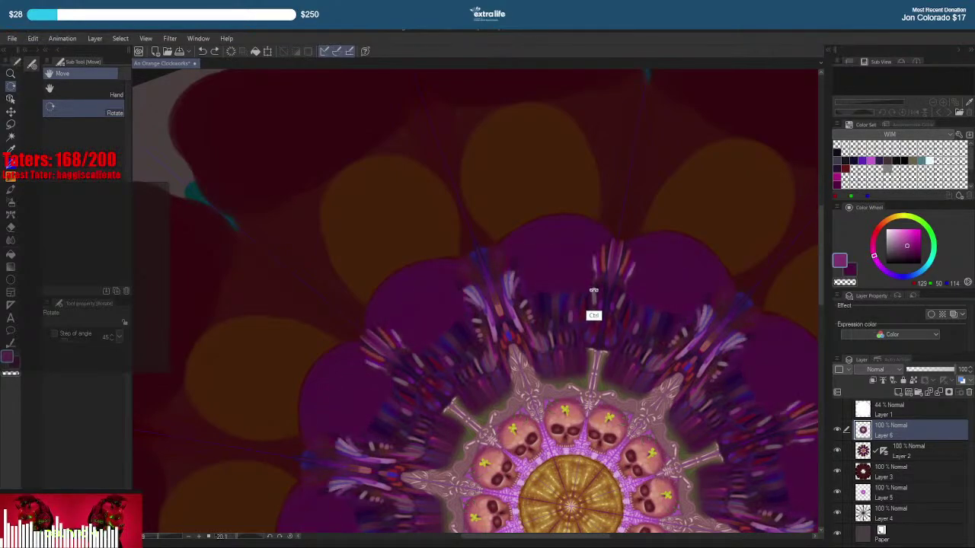
Paint a smaller solid oval in RGB 129, 50, 114 inside each purple lobe, between the feathery plumes
key(b)
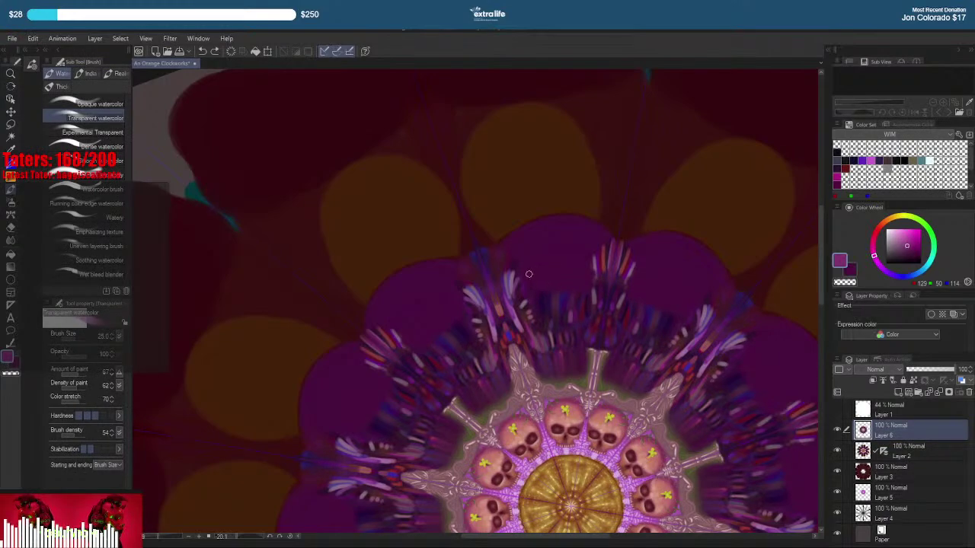
mouse_move(527, 274)
mouse_down()
mouse_move(569, 258)
mouse_move(587, 277)
mouse_up()
key(ctrl+y)
key(ctrl+y)
key(ctrl+y)
key(ctrl+y)
key(ctrl+y)
key(ctrl+y)
key(ctrl+y)
key(ctrl+y)
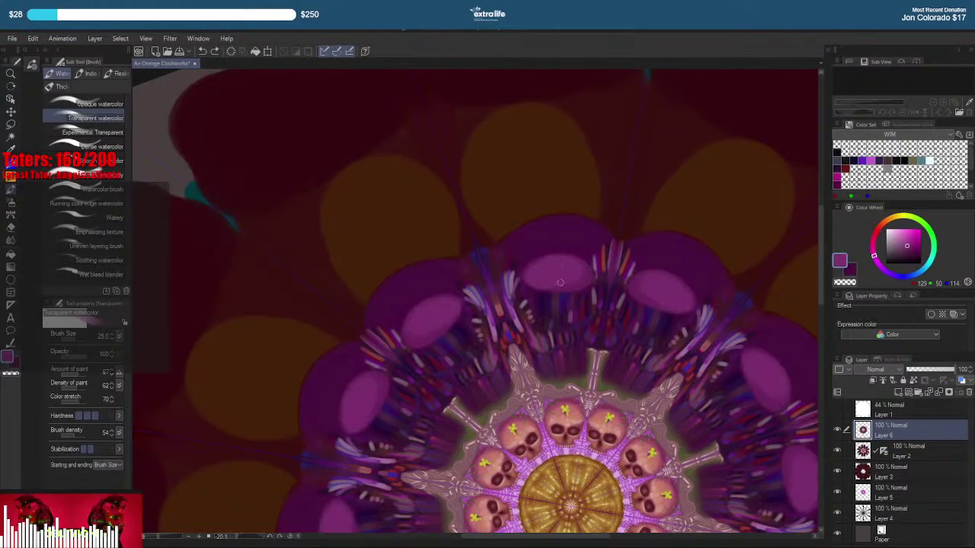
key(ctrl+y)
mouse_move(559, 285)
mouse_down()
mouse_move(585, 277)
mouse_move(568, 257)
mouse_up()
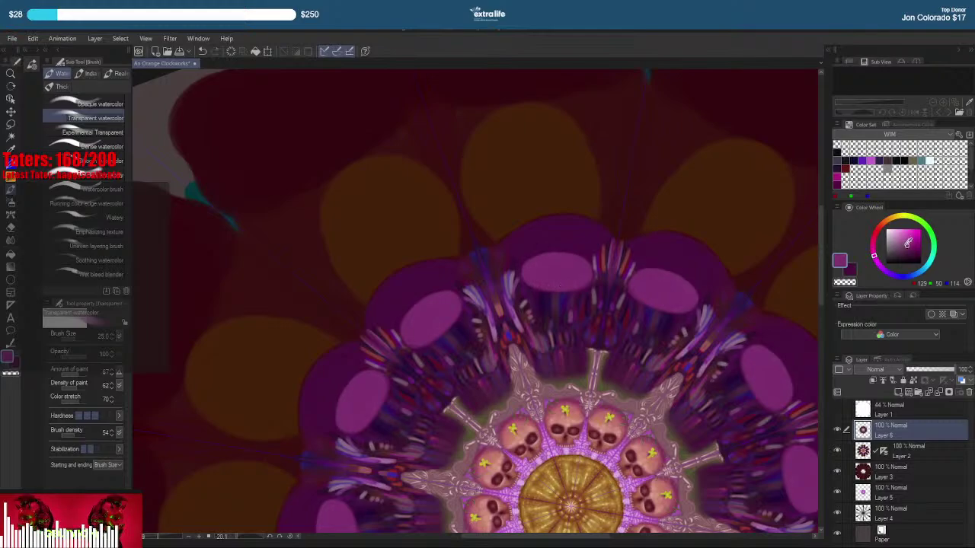
Shade the small lobe ovals lighter with pink RGB 178, 101, 163, and build highlights with RGB 211, 144, 198
drag(908, 241, 899, 239)
mouse_move(555, 271)
mouse_down()
mouse_move(529, 268)
mouse_move(578, 266)
mouse_move(540, 287)
mouse_move(553, 259)
mouse_move(580, 279)
mouse_move(530, 274)
mouse_move(565, 262)
mouse_move(564, 273)
mouse_move(577, 270)
mouse_move(568, 279)
mouse_move(532, 278)
mouse_move(533, 268)
mouse_move(578, 271)
mouse_move(569, 284)
mouse_move(538, 275)
mouse_move(543, 261)
mouse_move(574, 263)
mouse_up()
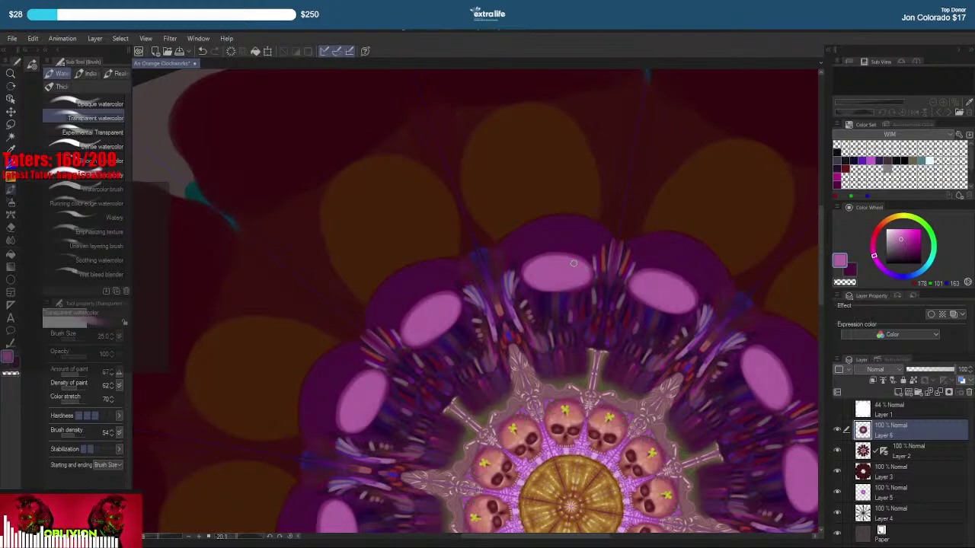
click(902, 235)
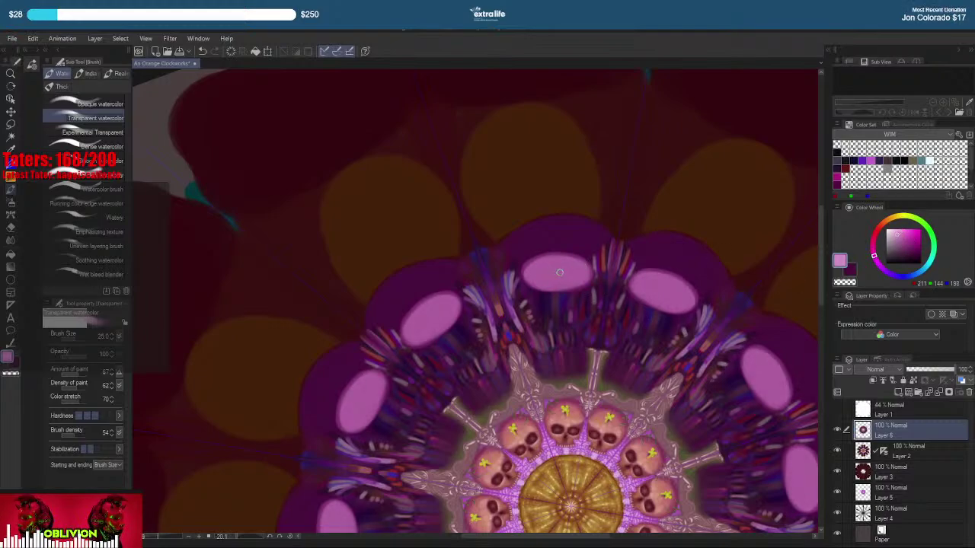
mouse_move(553, 273)
mouse_down()
mouse_move(529, 277)
mouse_move(558, 258)
mouse_move(582, 283)
mouse_move(527, 275)
mouse_move(577, 263)
mouse_move(541, 285)
mouse_move(552, 254)
mouse_move(557, 285)
mouse_move(556, 273)
mouse_move(539, 274)
mouse_move(558, 260)
mouse_up()
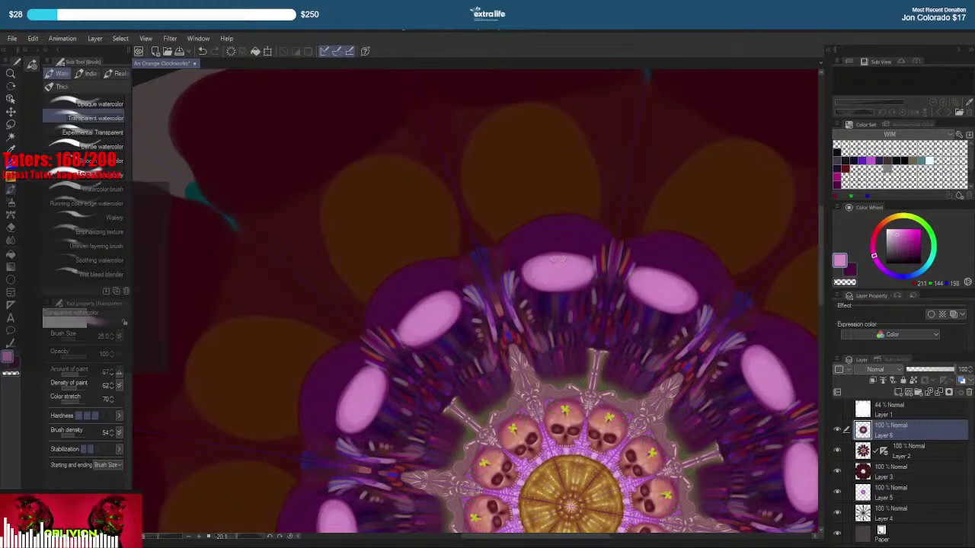
Paint a round dark green iris in RGB 25, 58, 37 at the centre of each pink oval, undoing the last stray stroke
click(932, 242)
click(905, 255)
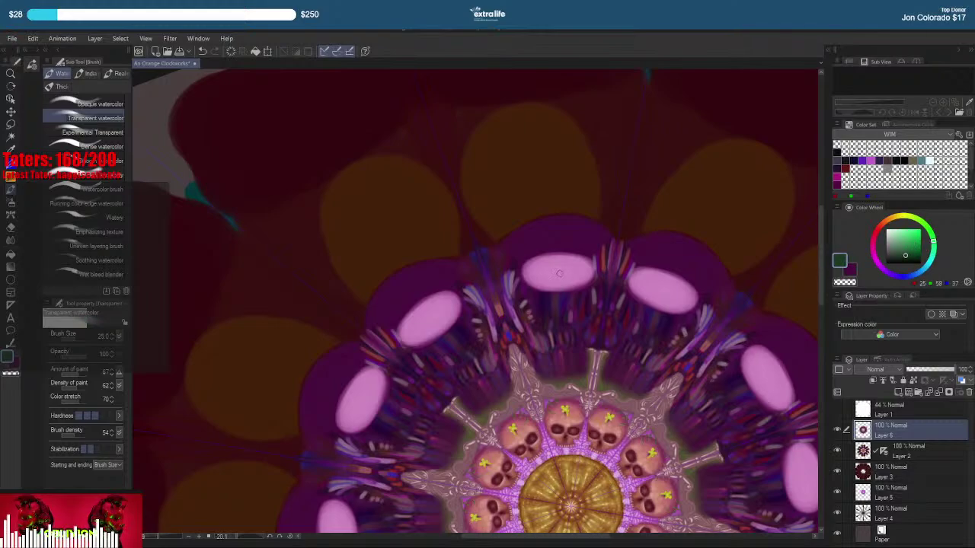
mouse_move(558, 270)
mouse_down()
mouse_move(570, 259)
mouse_move(557, 278)
mouse_move(545, 264)
mouse_up()
key(ctrl+z)
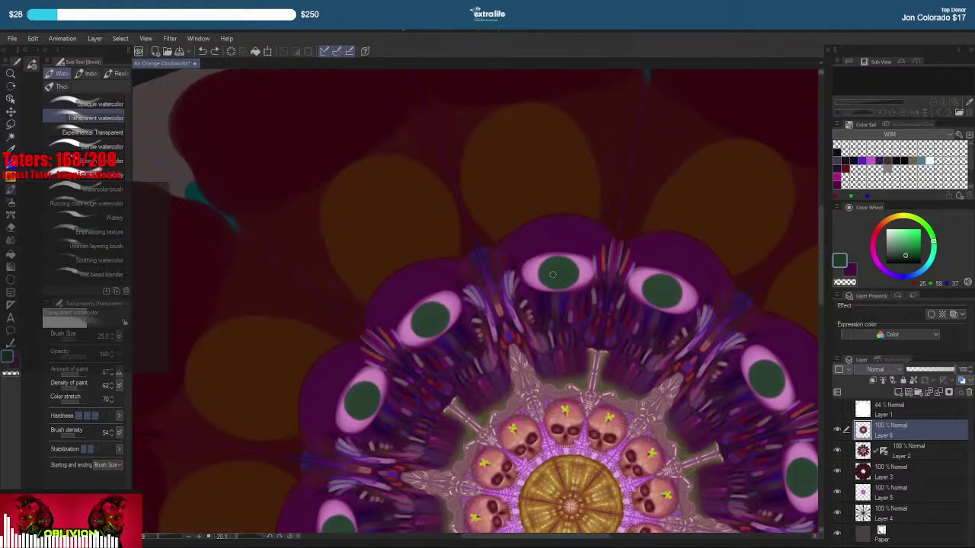
Build up the irises in greens RGB 23, 85, 44 and 39, 137, 72, and streak them at brush size 10 with RGB 71, 126, 90
click(907, 261)
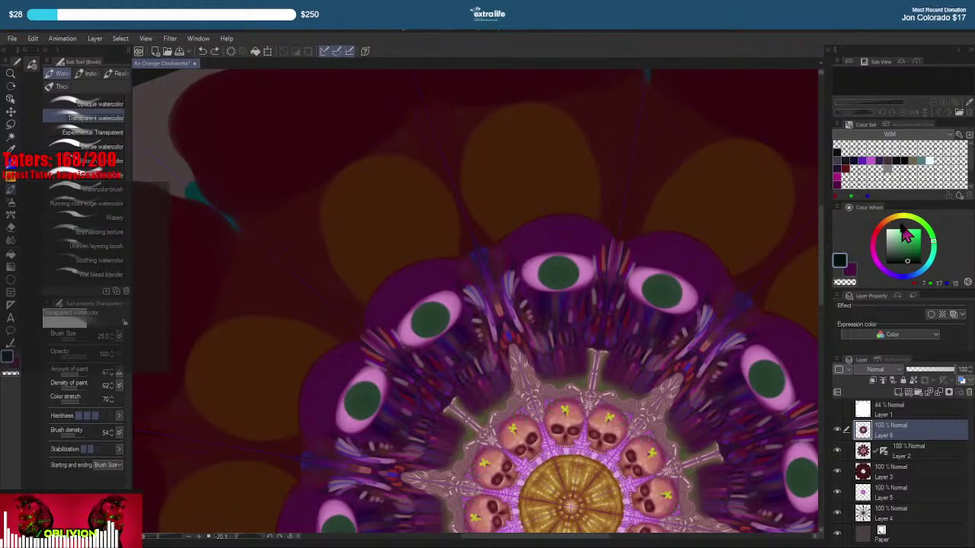
click(911, 251)
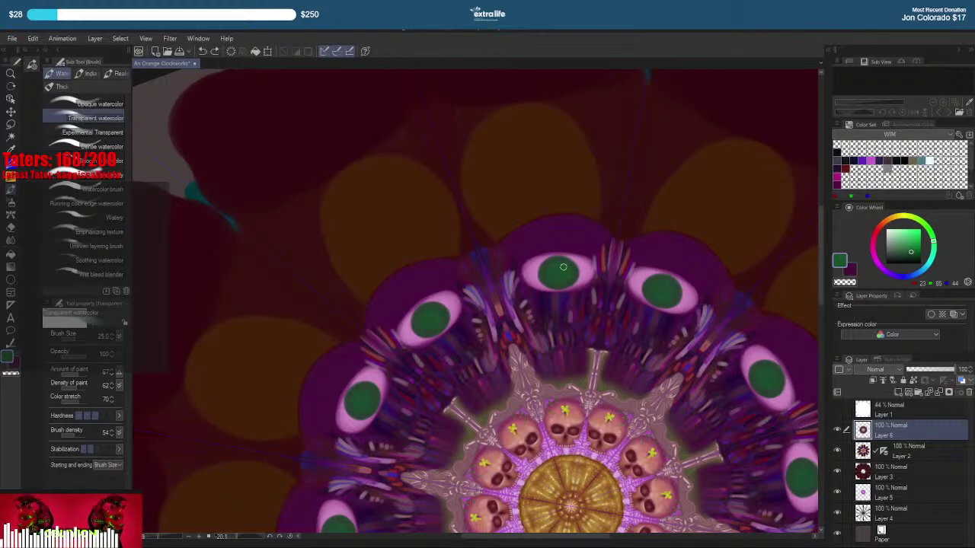
click(911, 244)
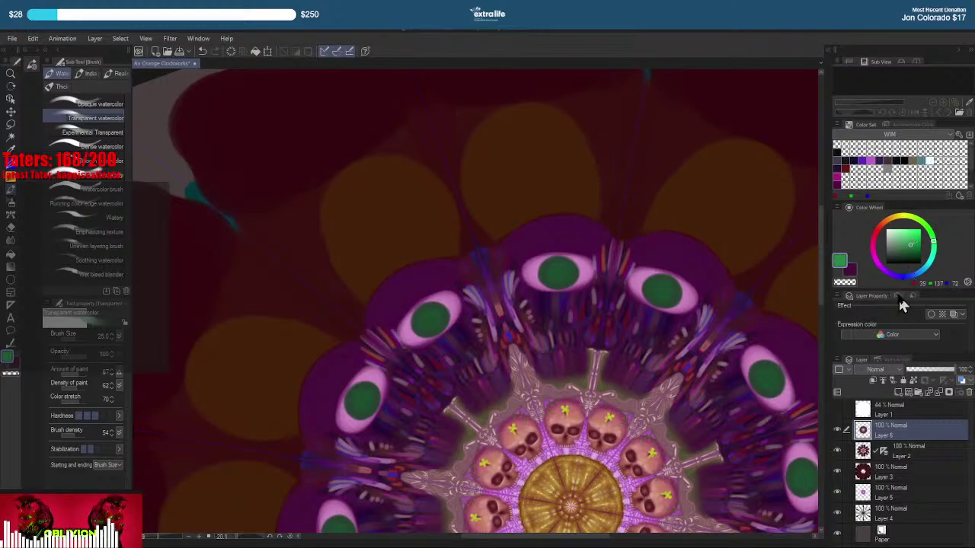
key(bracketleft)
key(bracketleft)
key(bracketleft)
key(bracketleft)
key(bracketleft)
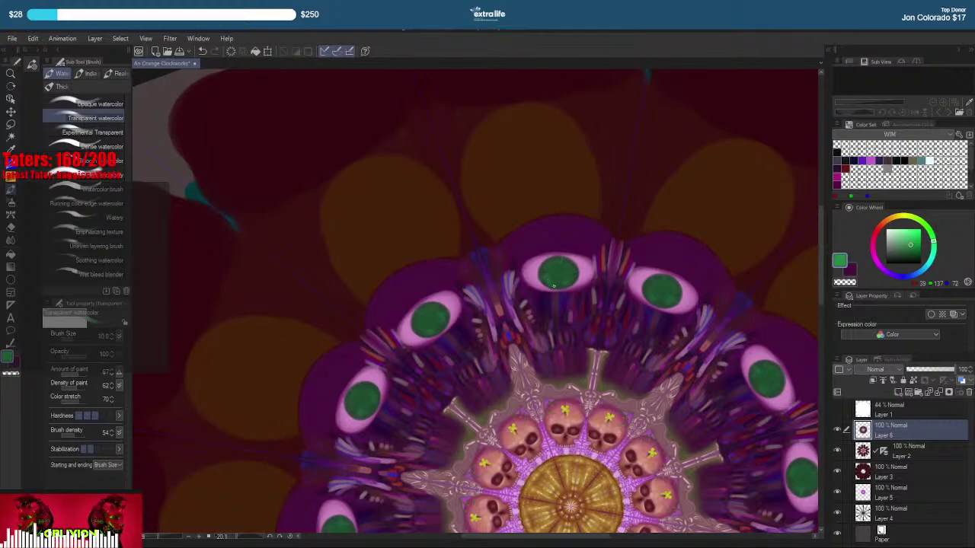
click(909, 250)
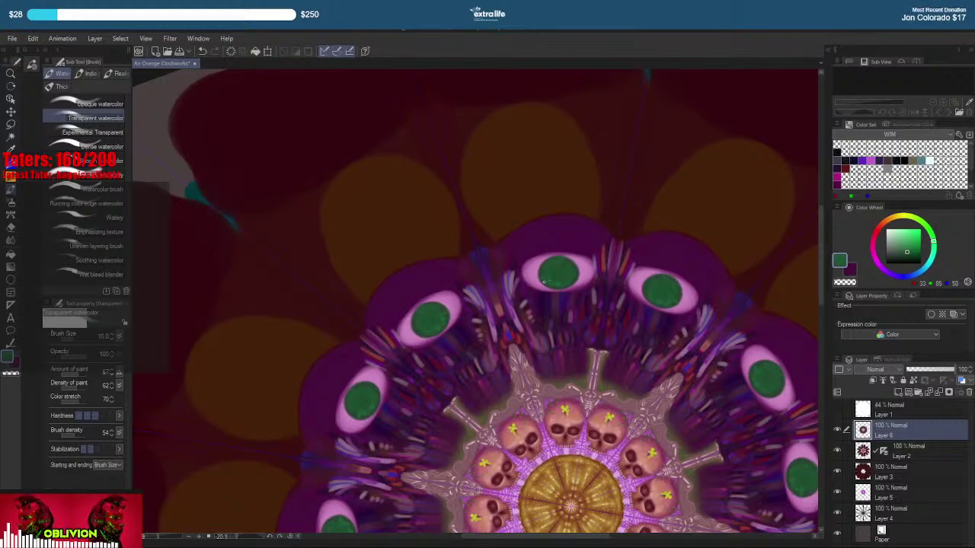
click(905, 241)
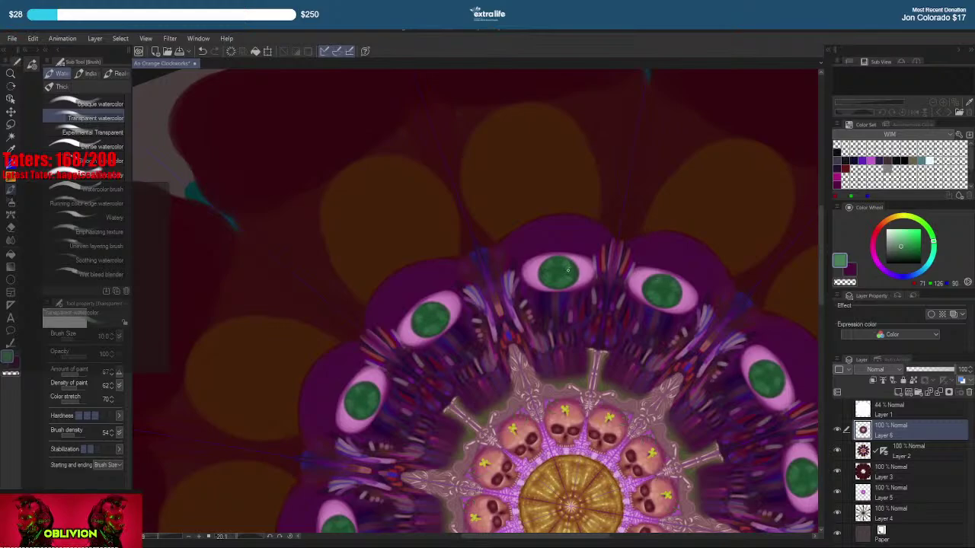
Paint a black round pupil in the centre of each iris and add pale green reflections in RGB 139, 204, 161
click(919, 264)
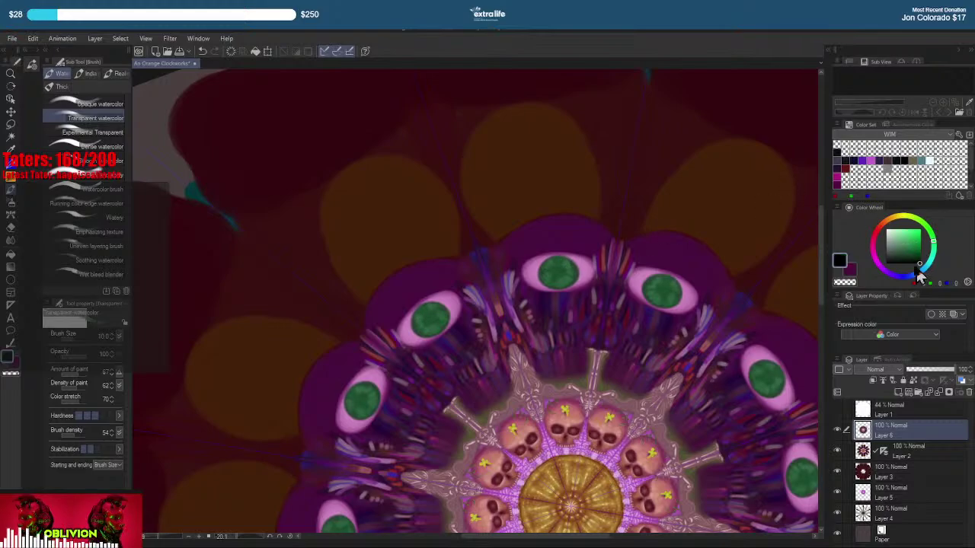
drag(559, 273, 562, 275)
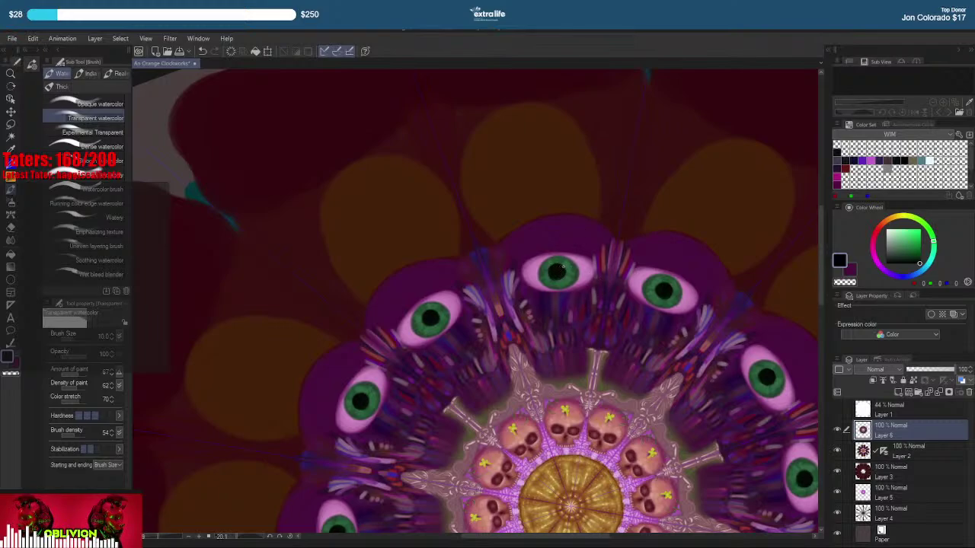
click(900, 233)
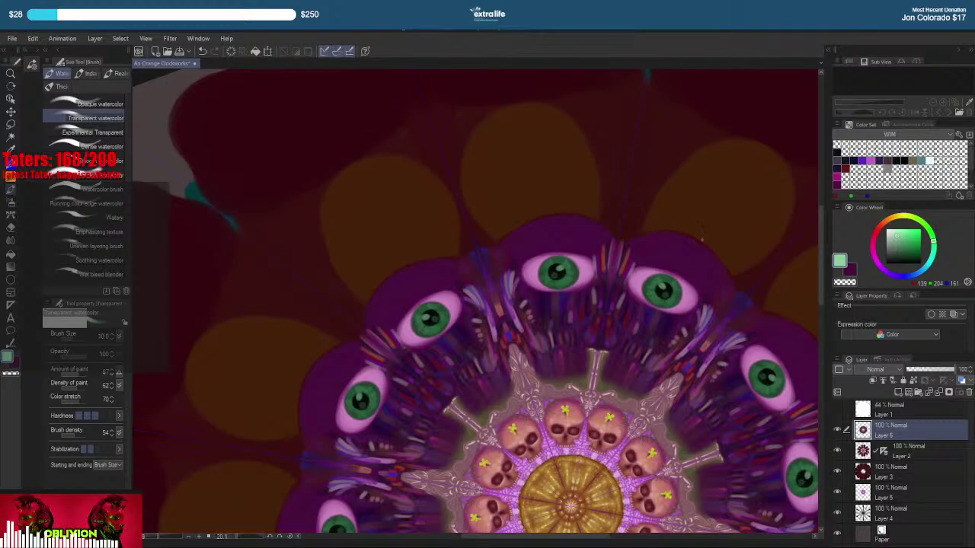
drag(723, 202, 693, 198)
drag(759, 213, 710, 225)
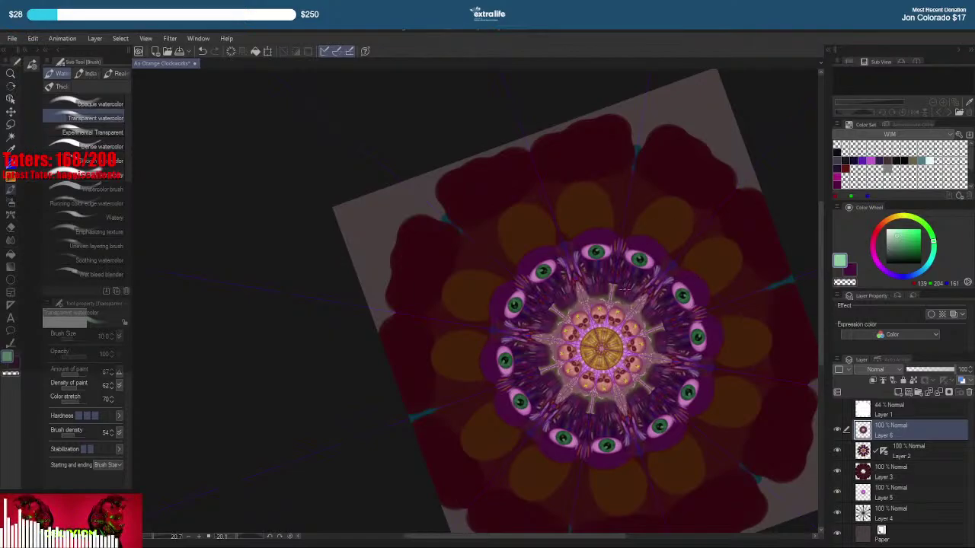
scroll(587, 246, up, 3)
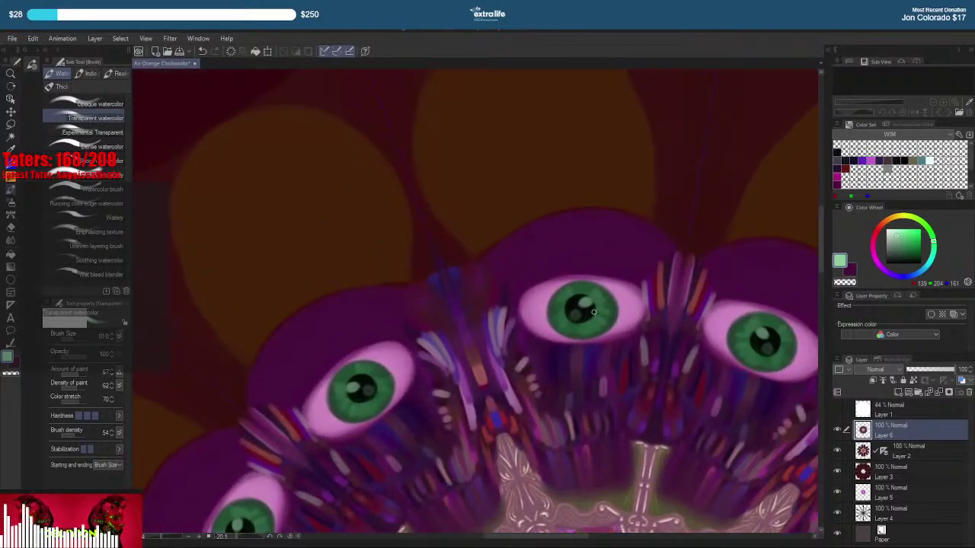
Outline the upper and lower lids of the eyes in near-black RGB 16, 21, 18
click(893, 261)
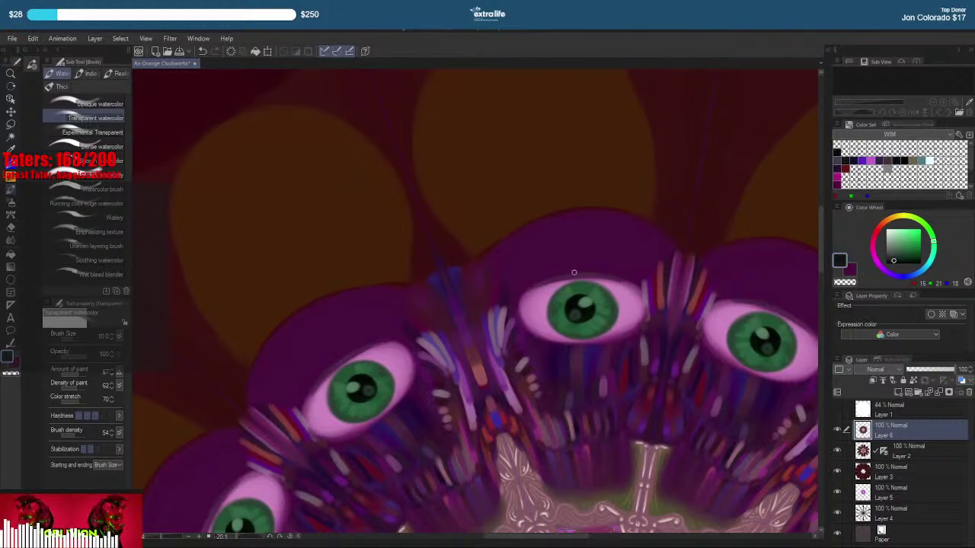
mouse_move(550, 279)
mouse_down()
mouse_move(520, 298)
mouse_move(585, 276)
mouse_move(646, 297)
mouse_move(540, 283)
mouse_move(519, 305)
mouse_move(524, 328)
mouse_move(639, 323)
mouse_move(623, 335)
mouse_up()
mouse_move(646, 302)
mouse_down()
mouse_move(588, 343)
mouse_move(643, 311)
mouse_move(627, 337)
mouse_move(644, 294)
mouse_move(622, 311)
mouse_move(626, 329)
mouse_move(615, 340)
mouse_move(545, 336)
mouse_up()
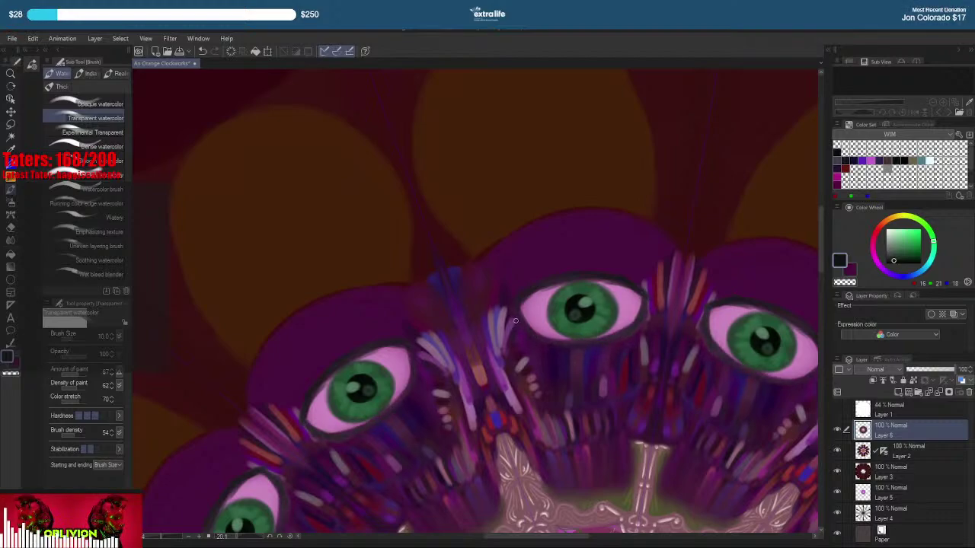
Paint short eyelashes around the eye outlines in RGB 3, 9, 5 at brush size 6
right_click(578, 299)
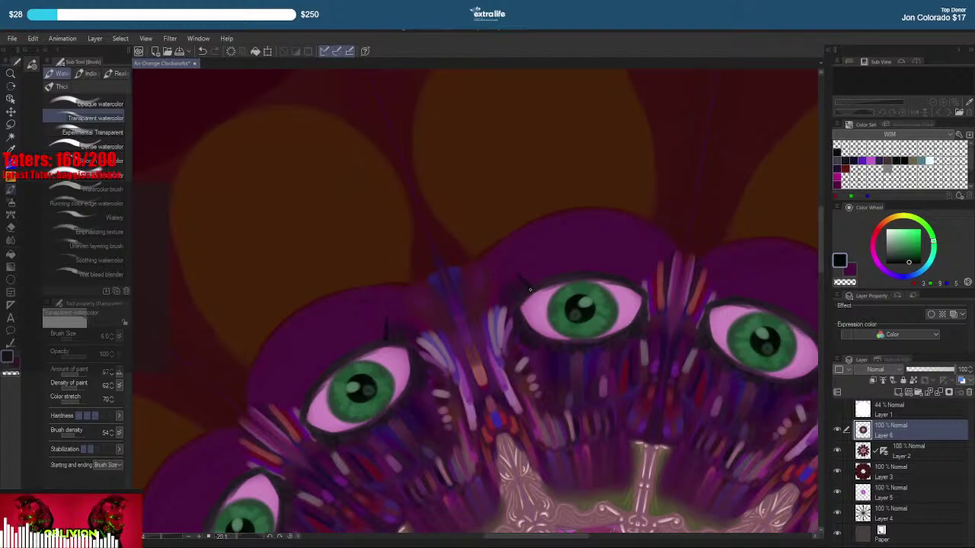
drag(536, 285, 548, 272)
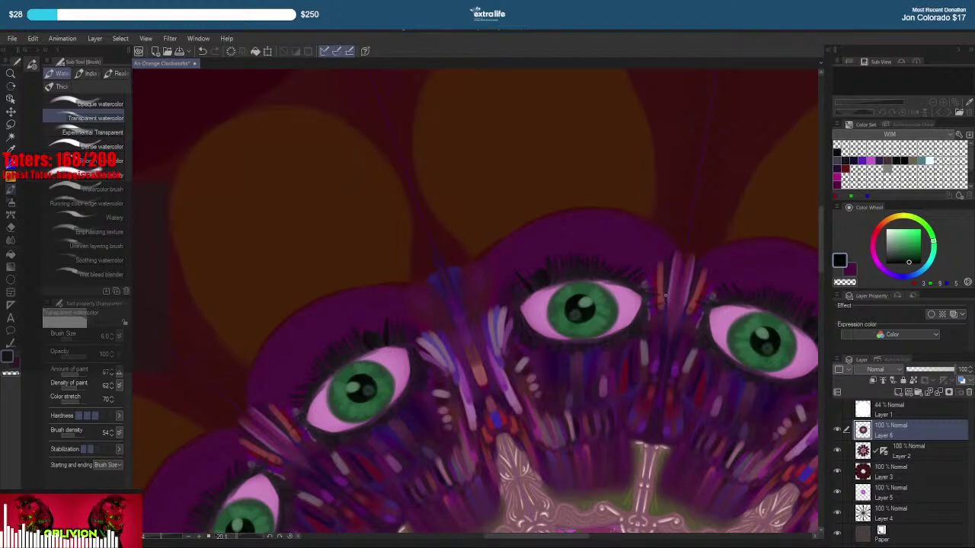
drag(672, 257, 626, 261)
drag(724, 243, 688, 259)
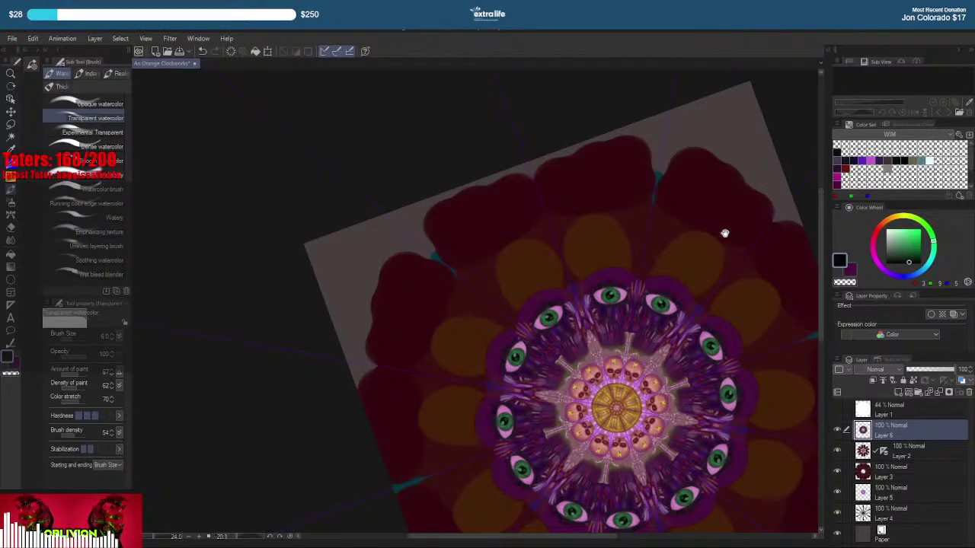
Draw fine radiating fibres in the irises using the General Painting Pen in RGB 78, 159, 105 and 144, 215, 185
scroll(622, 293, up, 6)
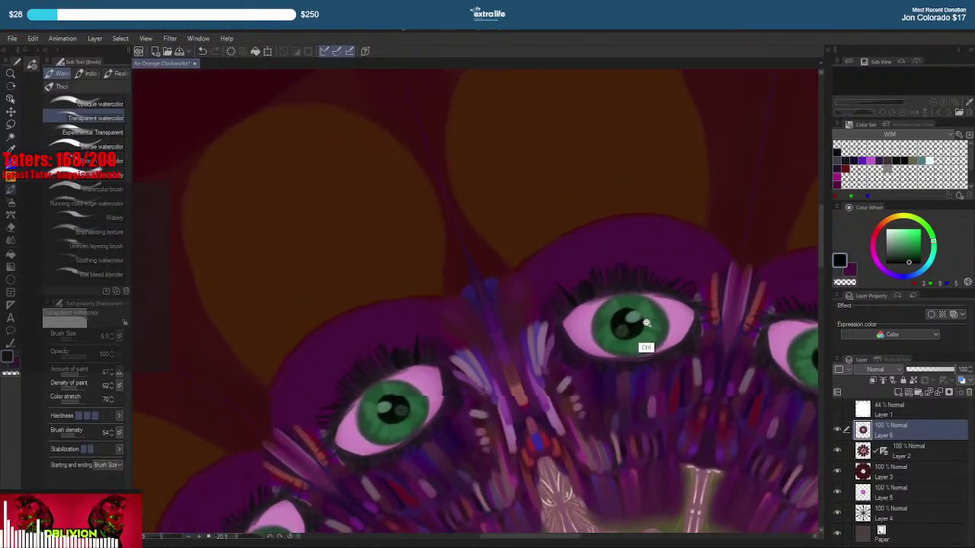
drag(647, 322, 608, 322)
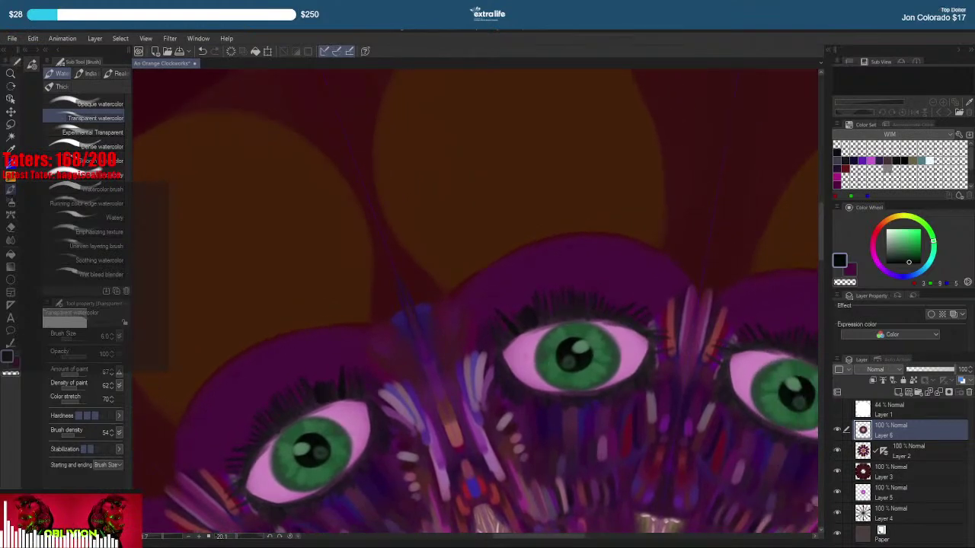
right_click(593, 338)
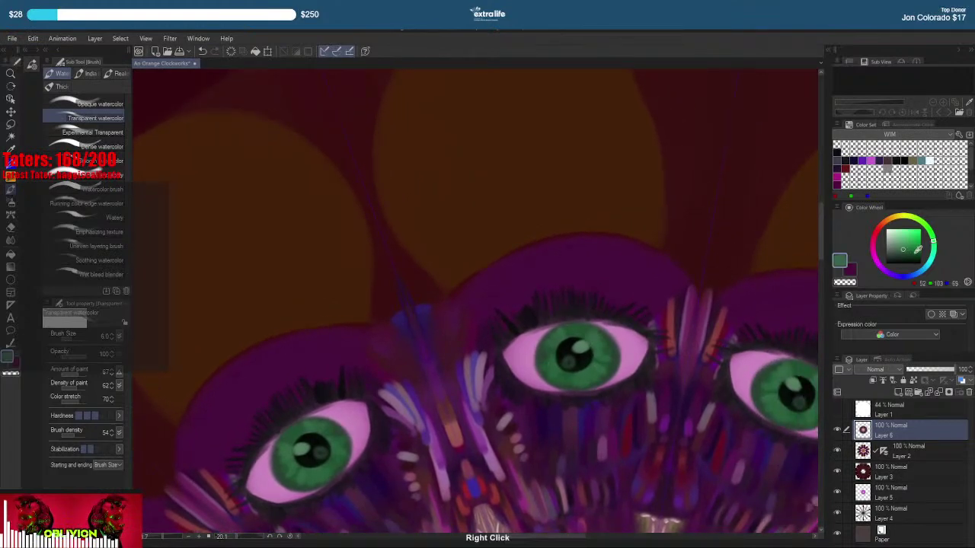
key(p)
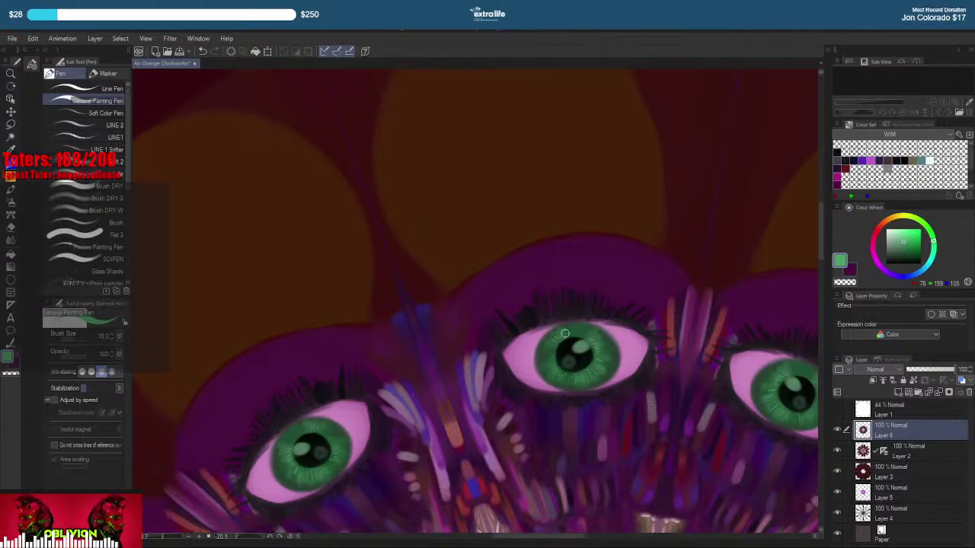
drag(905, 239, 934, 248)
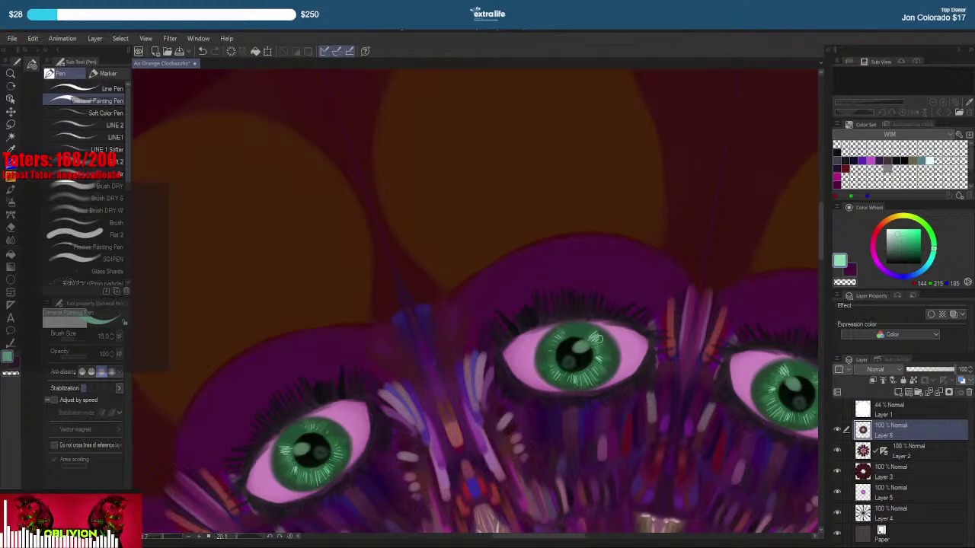
Repaint the upper pupil reflection as a solid disc in RGB 106, 152, 122 and brighten it with RGB 146, 193, 162
scroll(597, 338, up, 3)
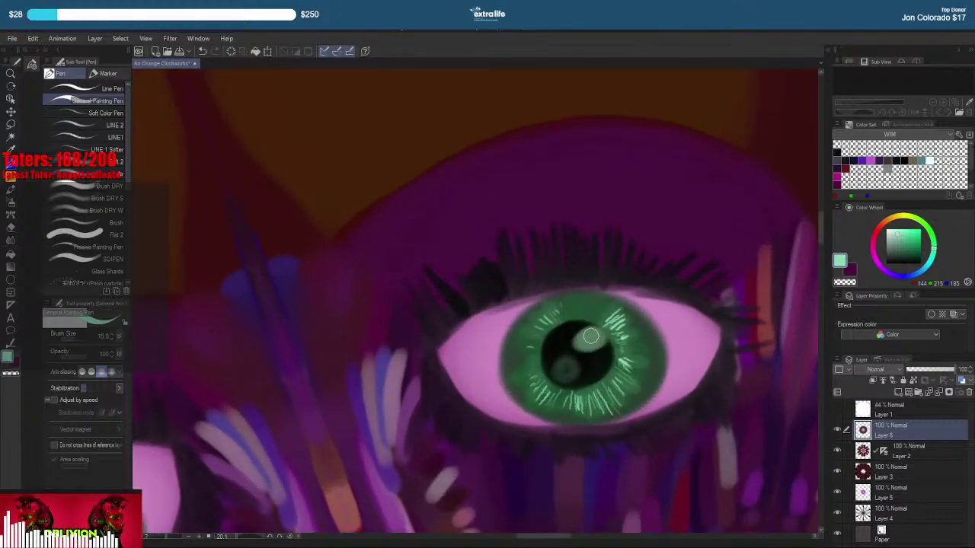
right_click(590, 336)
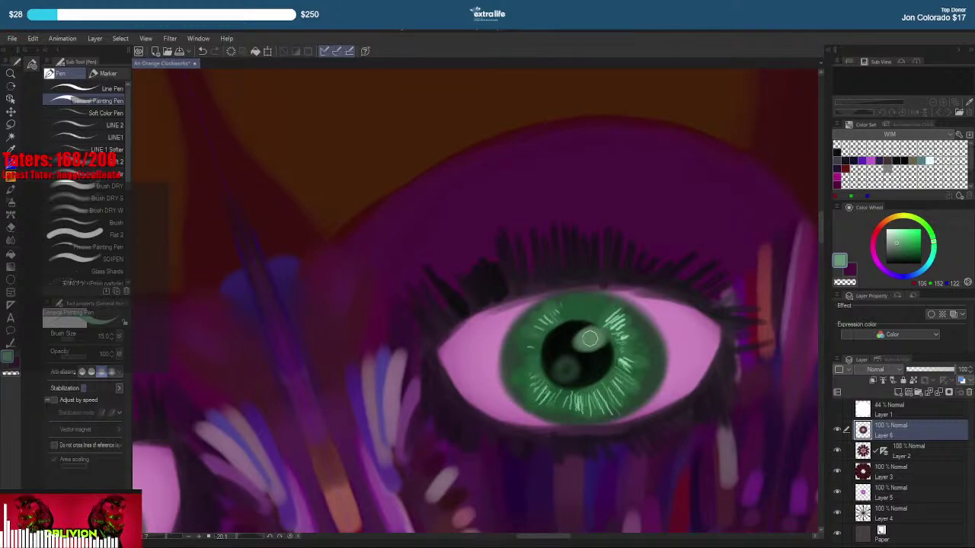
drag(590, 338, 591, 345)
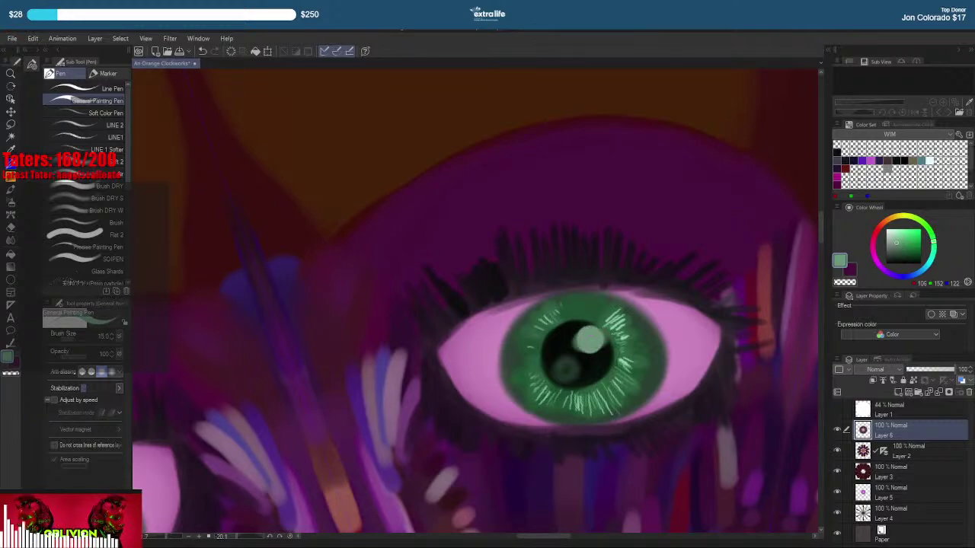
click(899, 240)
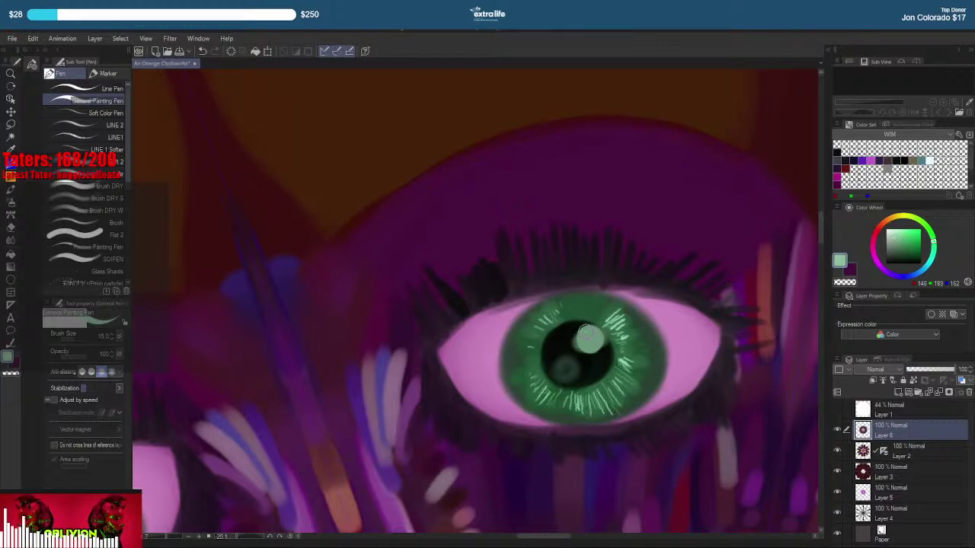
mouse_move(583, 339)
mouse_down()
mouse_move(592, 331)
mouse_move(582, 349)
mouse_move(591, 350)
mouse_move(599, 337)
mouse_move(589, 335)
mouse_up()
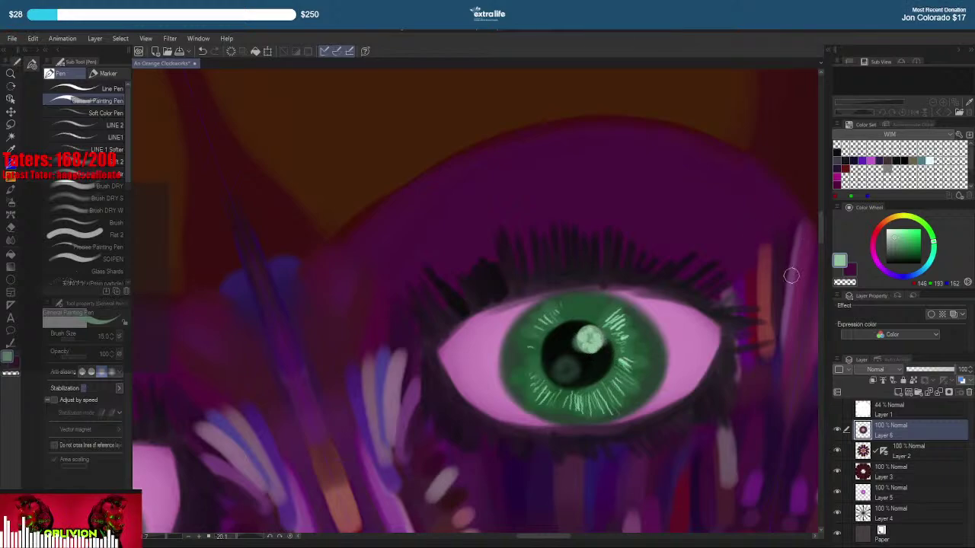
Redefine the lower, dimmer pupil reflection with RGB 35, 55, 42 and texture it with RGB 61, 96, 82
right_click(563, 369)
drag(562, 370, 565, 370)
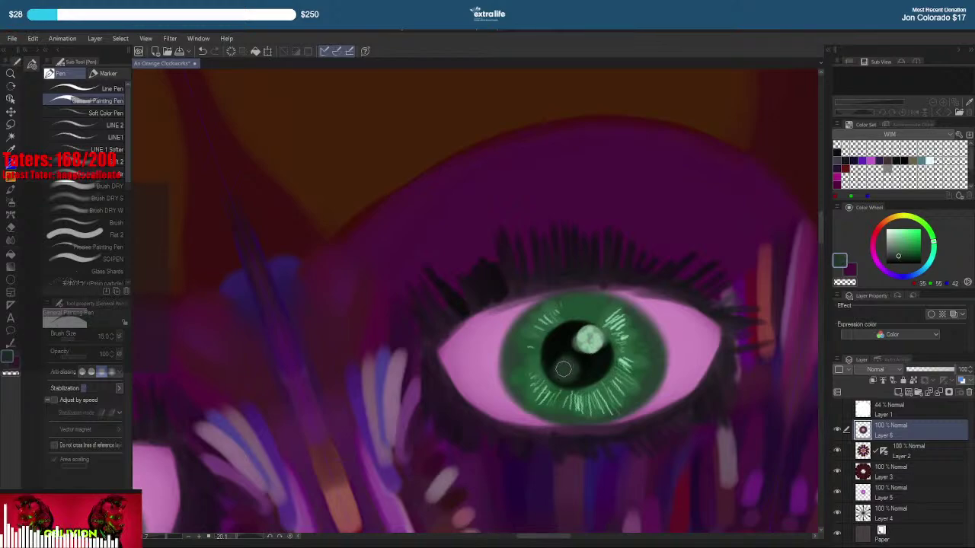
click(898, 249)
click(932, 249)
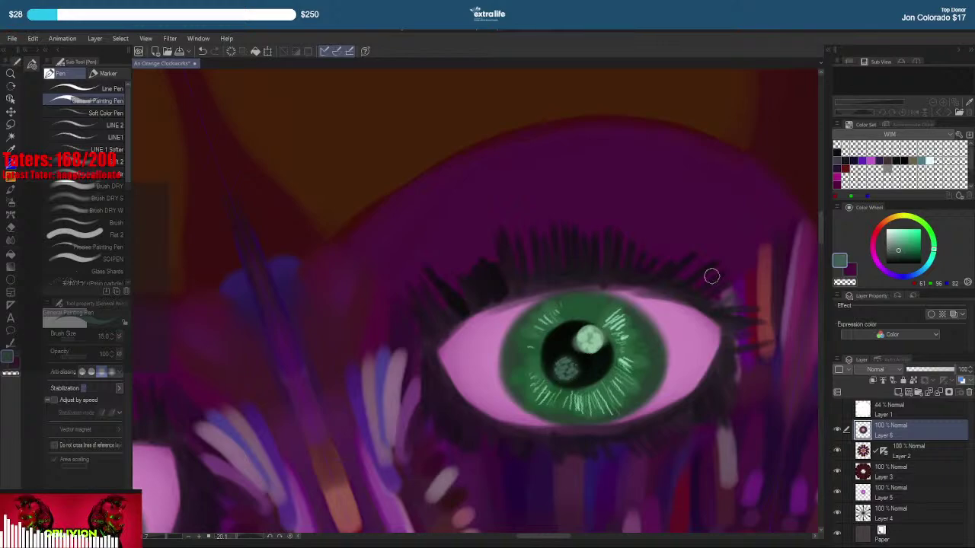
scroll(727, 286, down, 2)
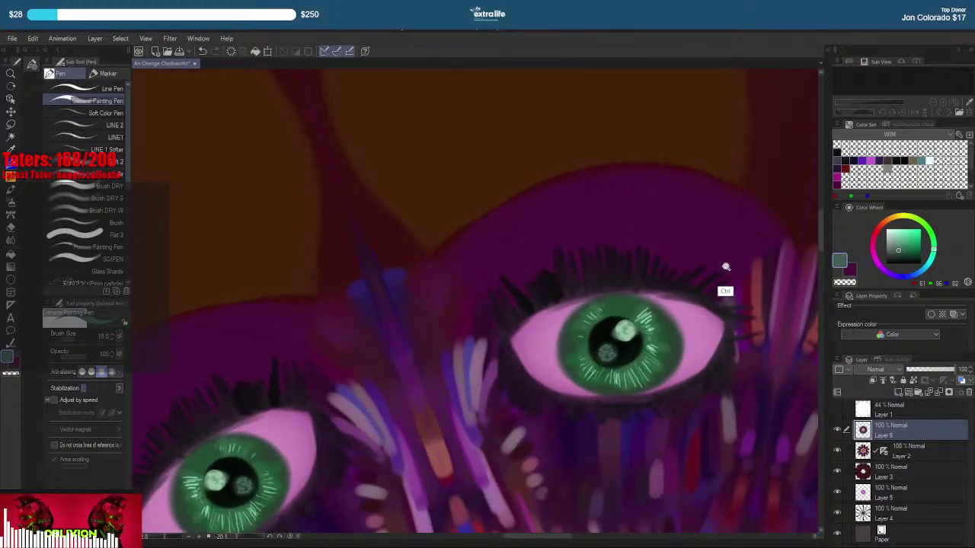
scroll(725, 267, up, 1)
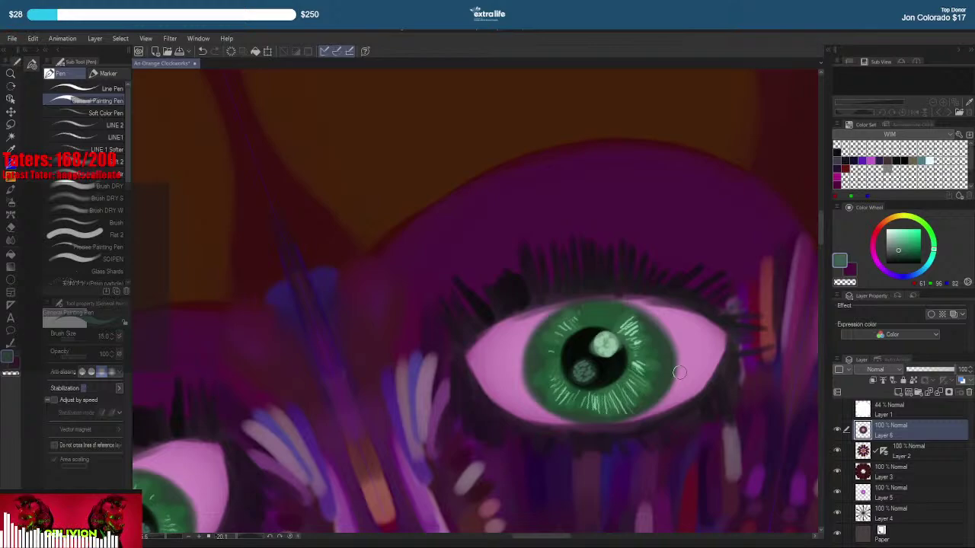
Clean up both side edges of the iris with the eyeball's pink RGB 200, 131, 187 using the Transparent watercolor brush
right_click(512, 360)
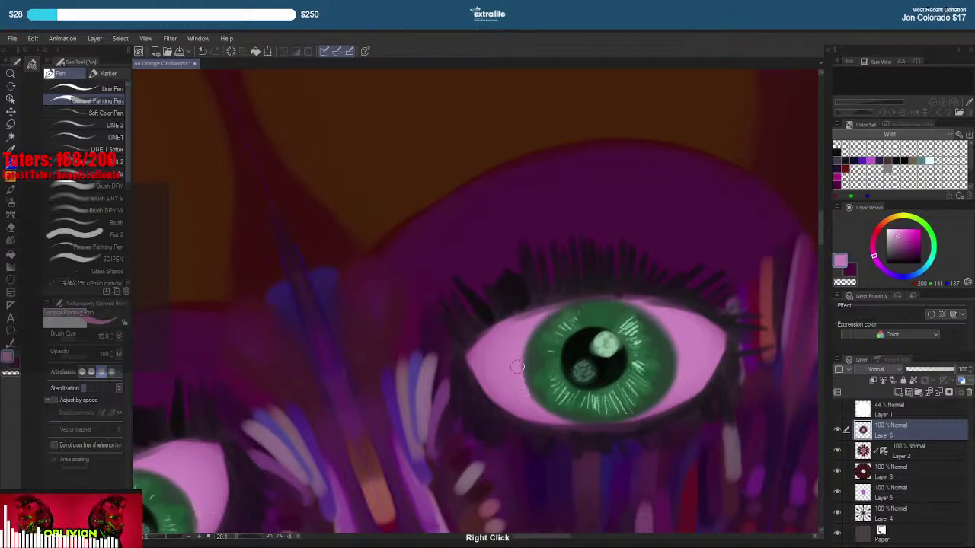
key(b)
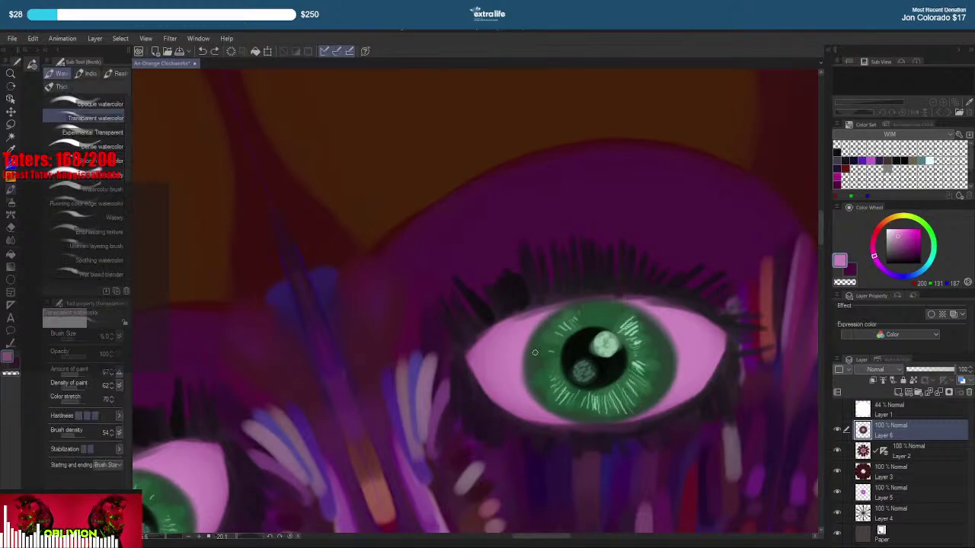
drag(530, 334, 523, 397)
drag(536, 329, 525, 390)
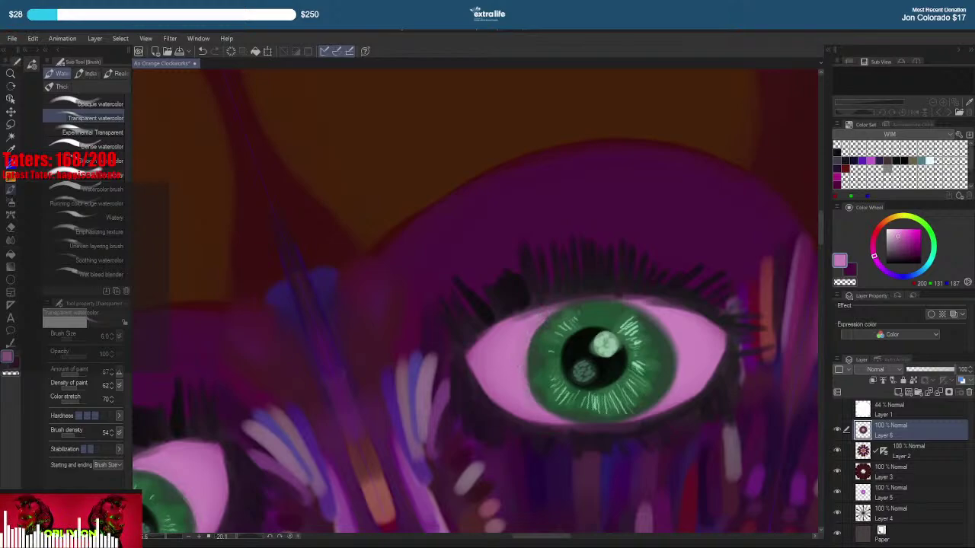
mouse_move(677, 352)
mouse_down()
mouse_move(649, 415)
mouse_move(676, 359)
mouse_up()
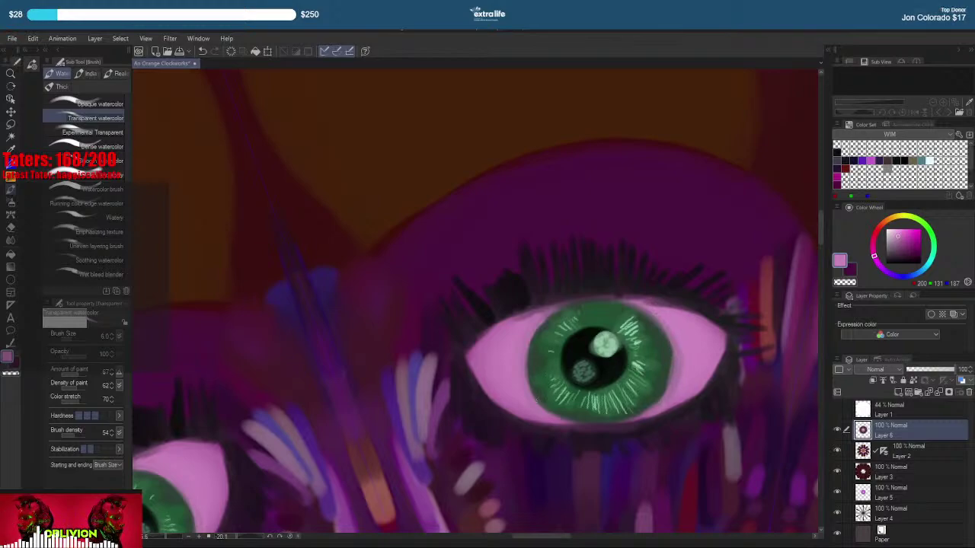
Add fine lines to the pink of the eyeballs with the Soft Color Pen at size 4 in RGB 160, 85, 146
right_click(469, 354)
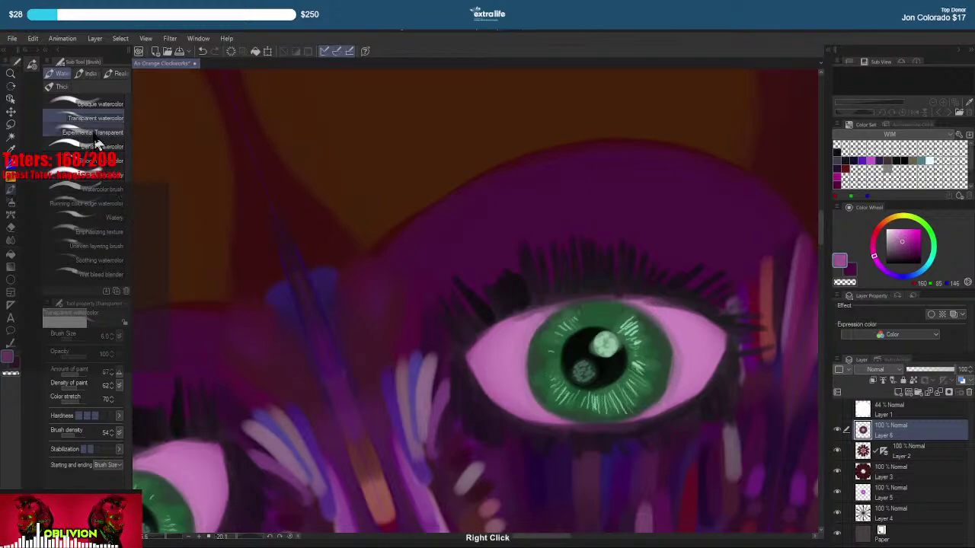
key(p)
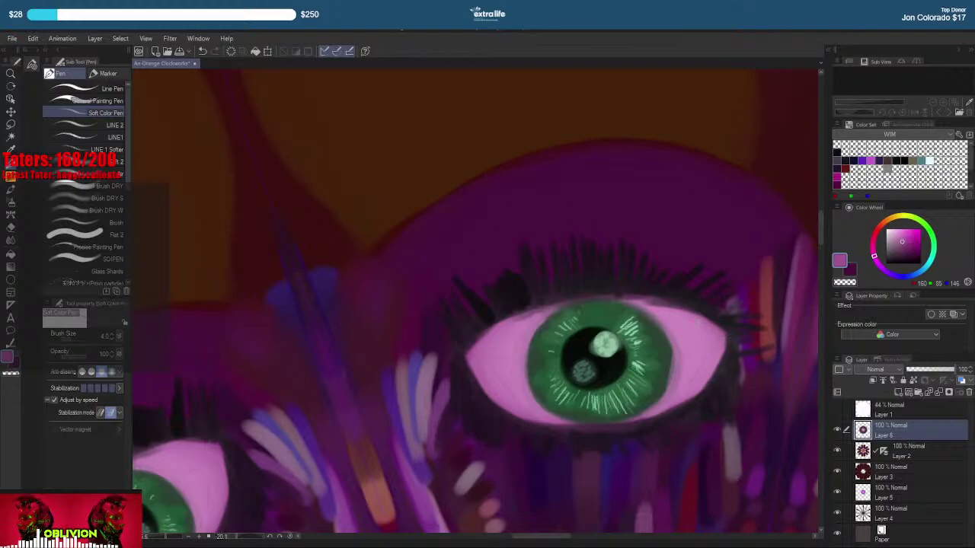
scroll(739, 320, down, 6)
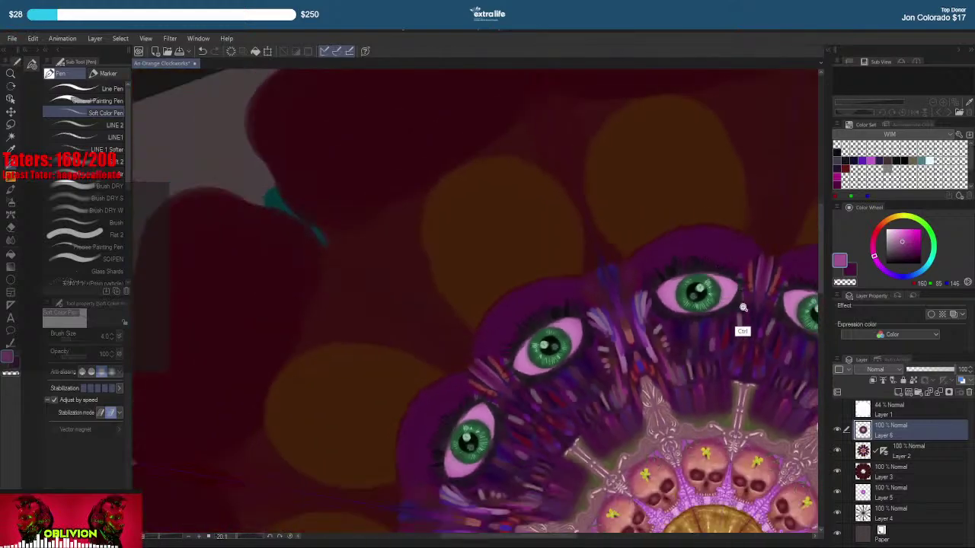
scroll(769, 313, down, 3)
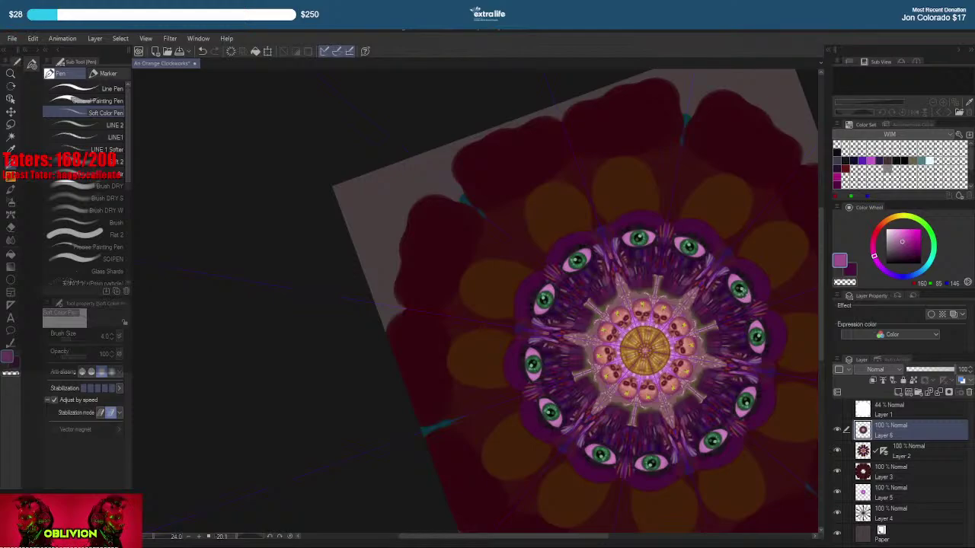
key(ctrl)
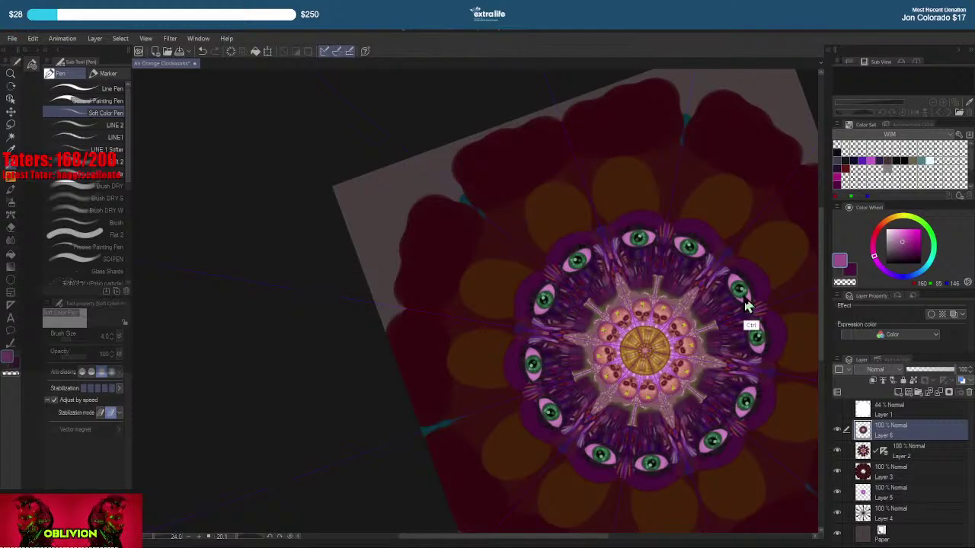